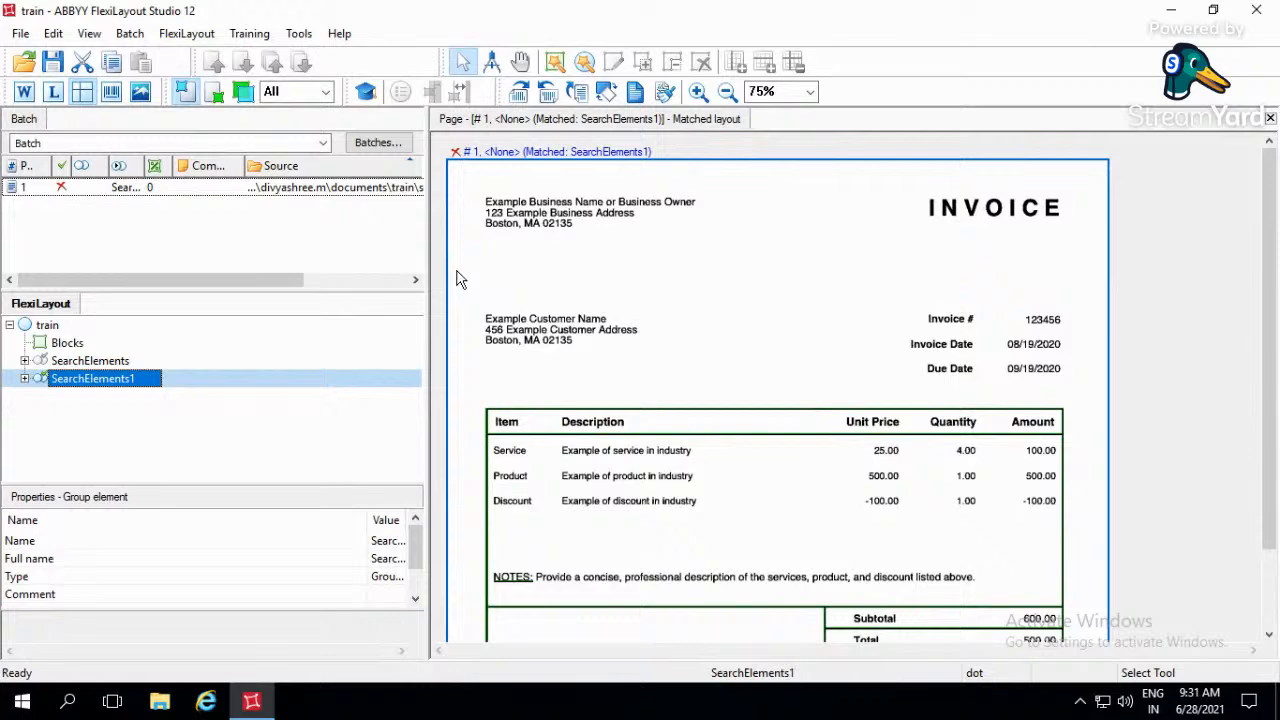
- Close and relaunch FlexiLayout Studio, and reopen the recent project train
left_click(1257, 8)
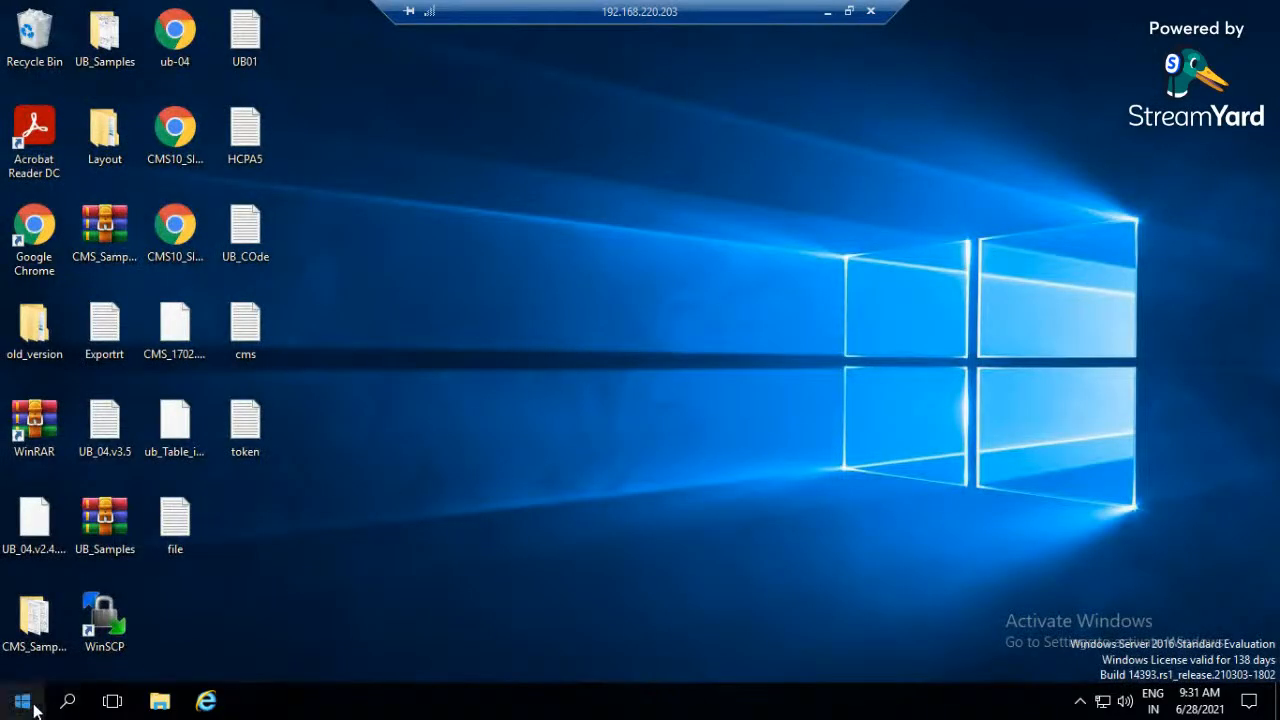
left_click(34, 707)
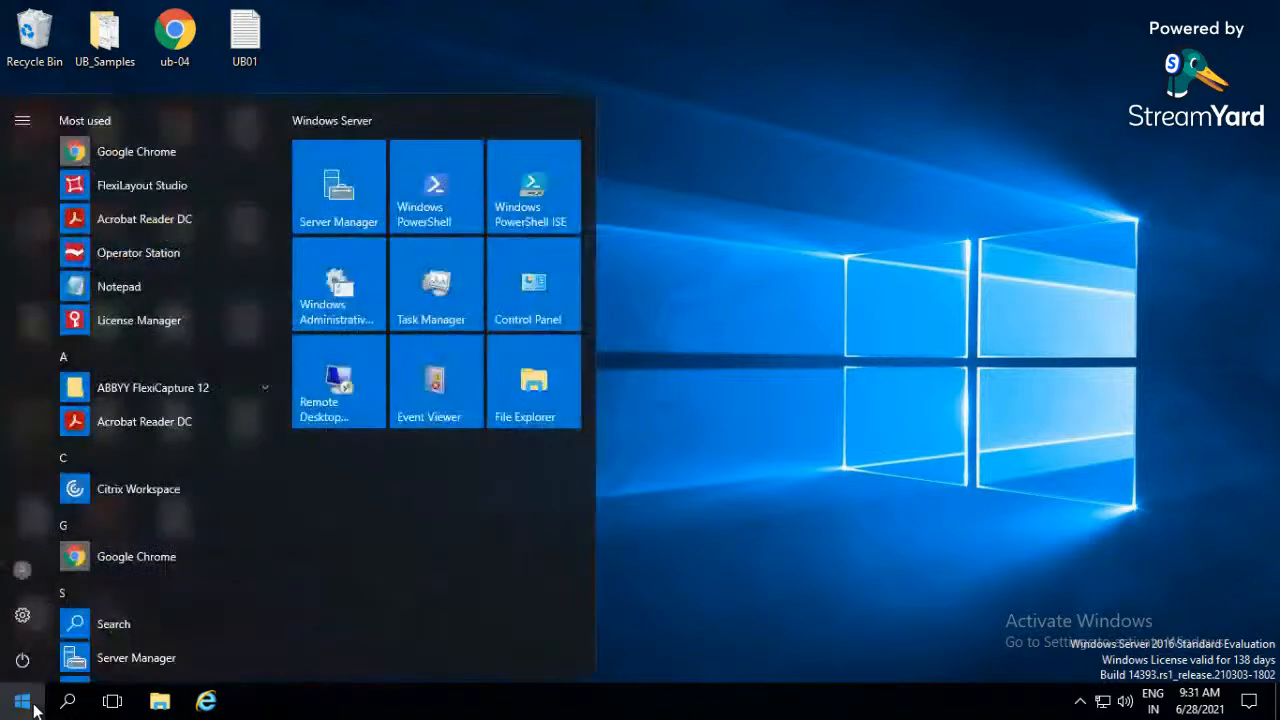
type("flexi")
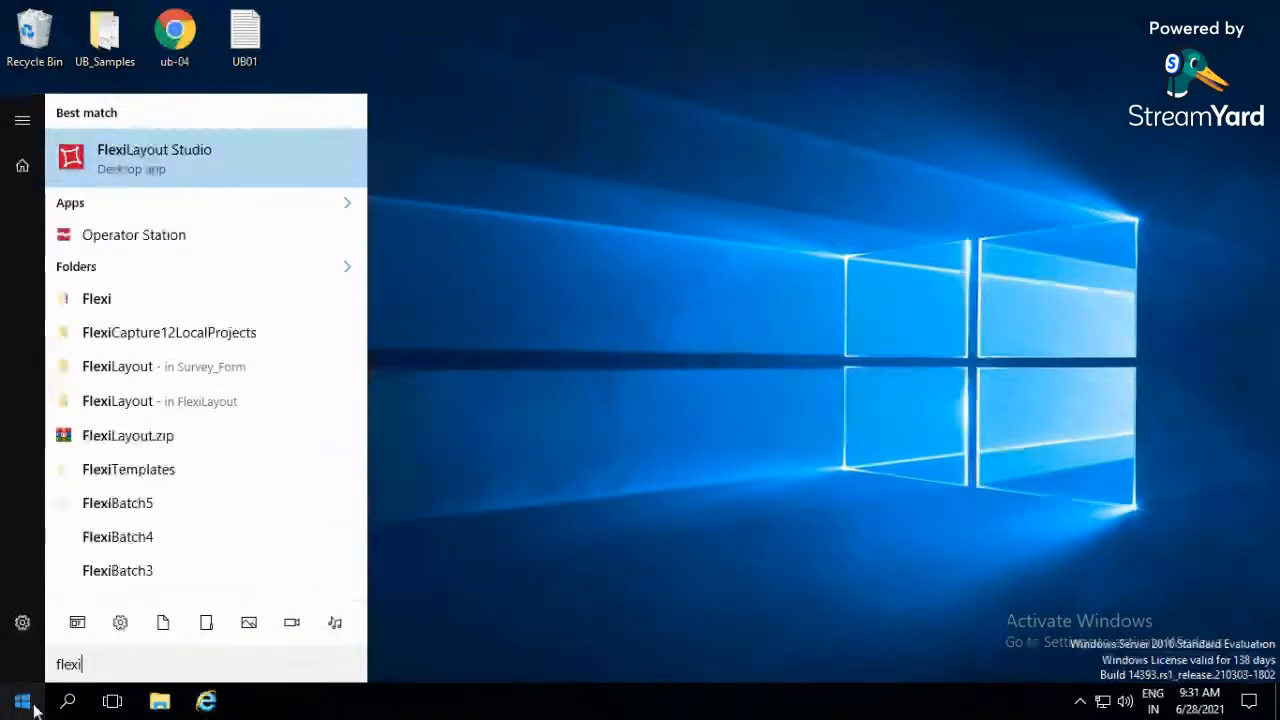
key("Return")
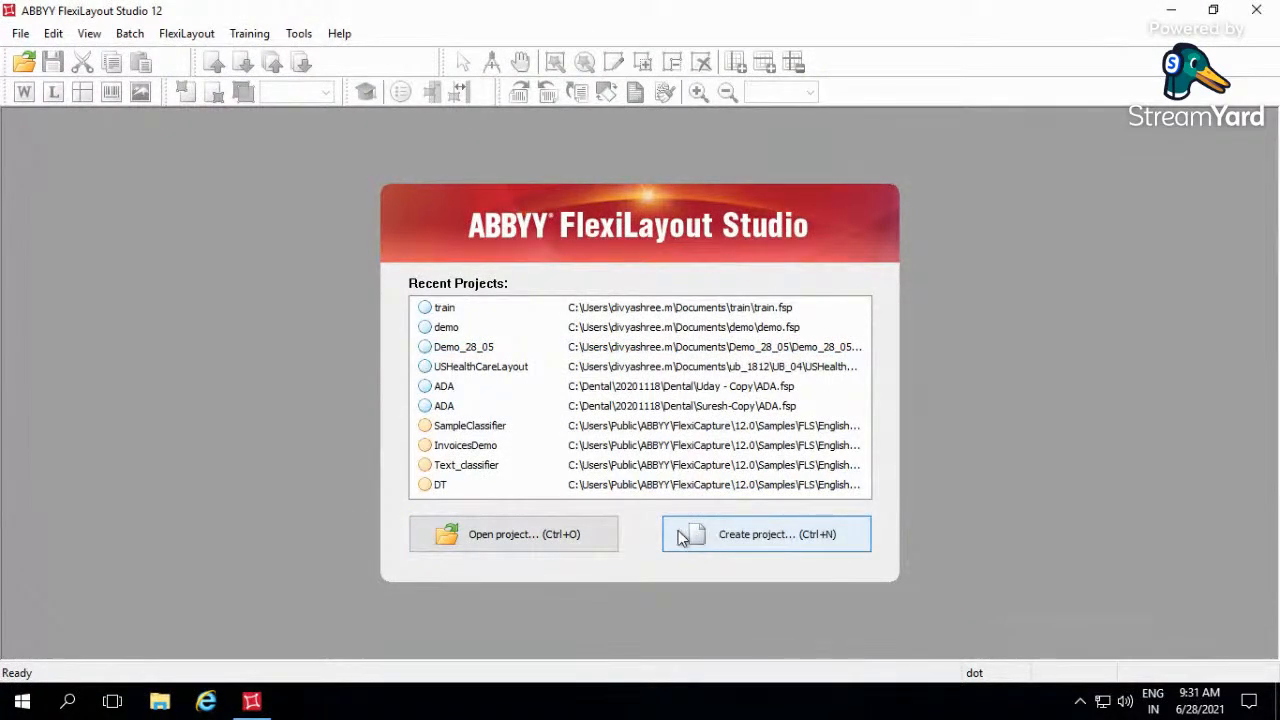
left_click(667, 314)
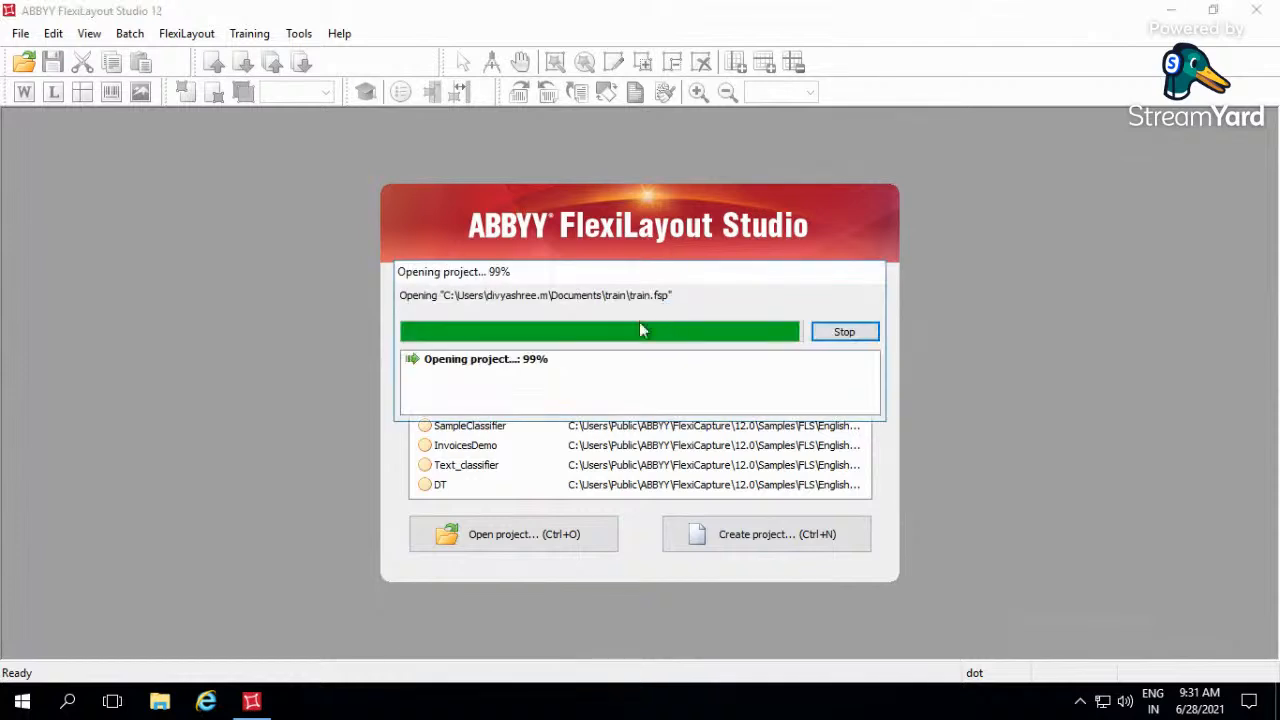
- Check which image files in the train folder can be added to the batch, without adding any
left_click(257, 193)
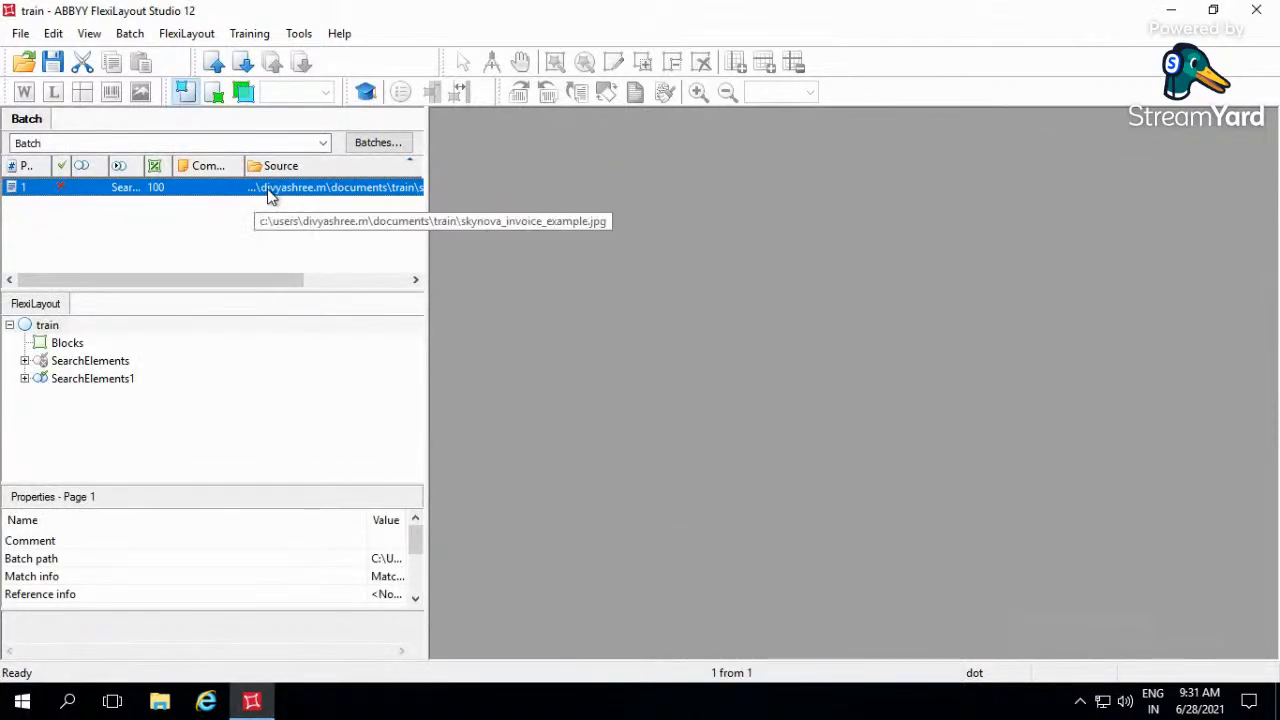
right_click(238, 225)
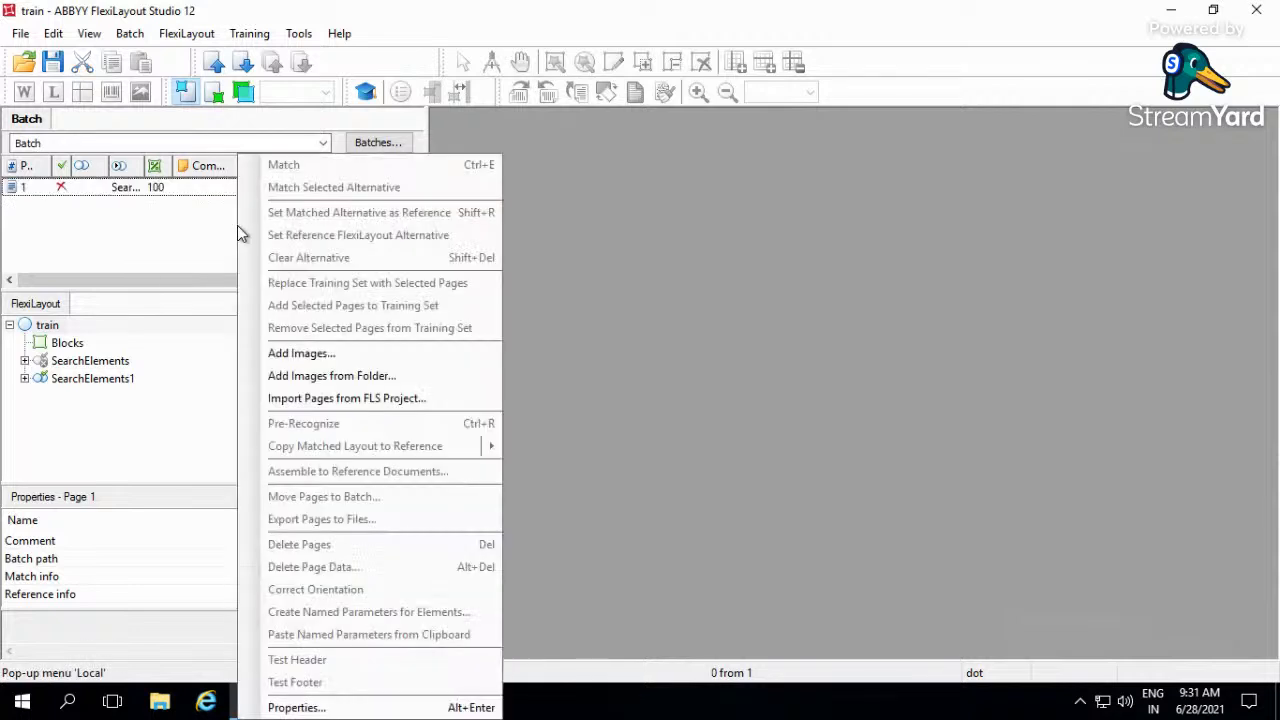
left_click(305, 353)
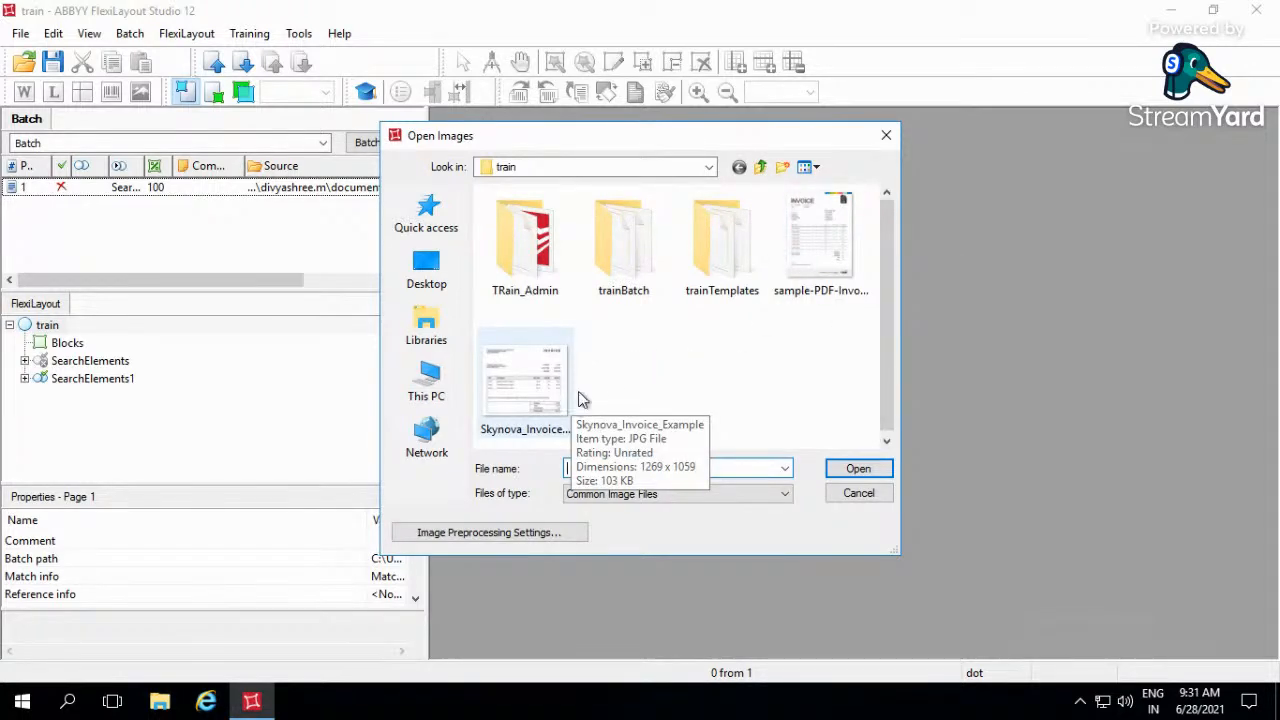
left_click(886, 135)
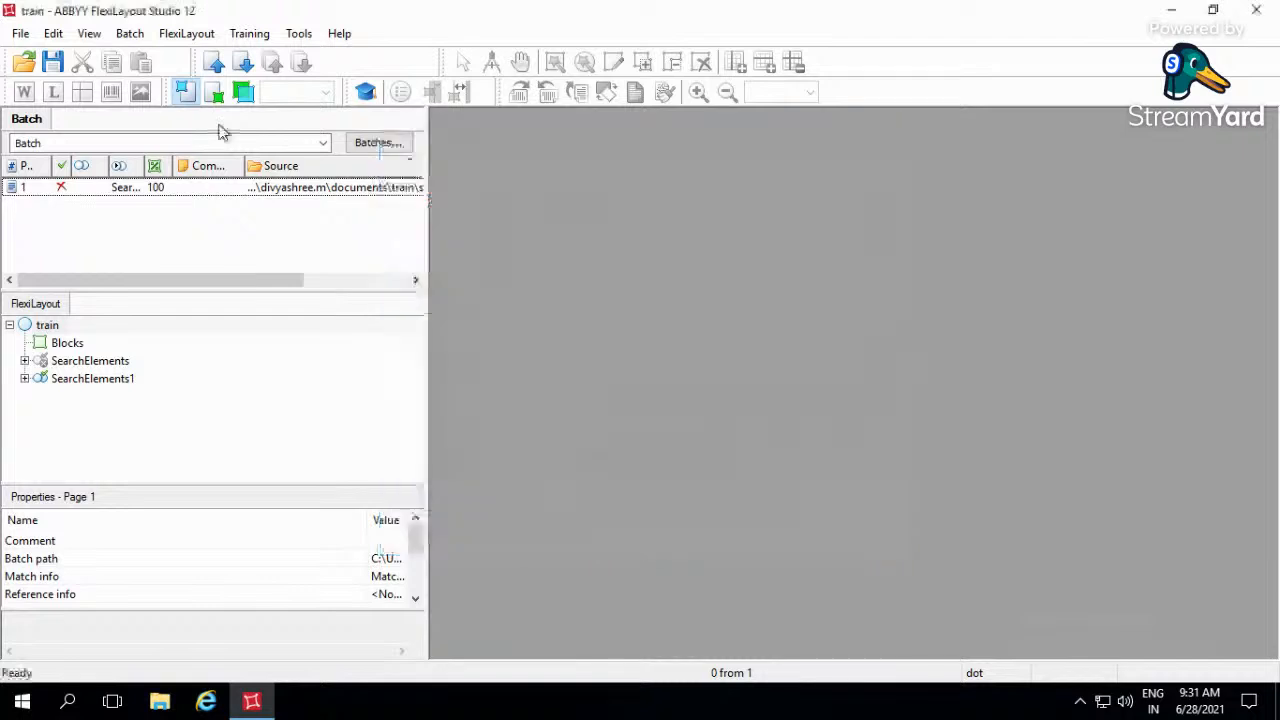
- Open the properties of the train FlexiLayout and display the batch's invoice page behind them
left_click(195, 38)
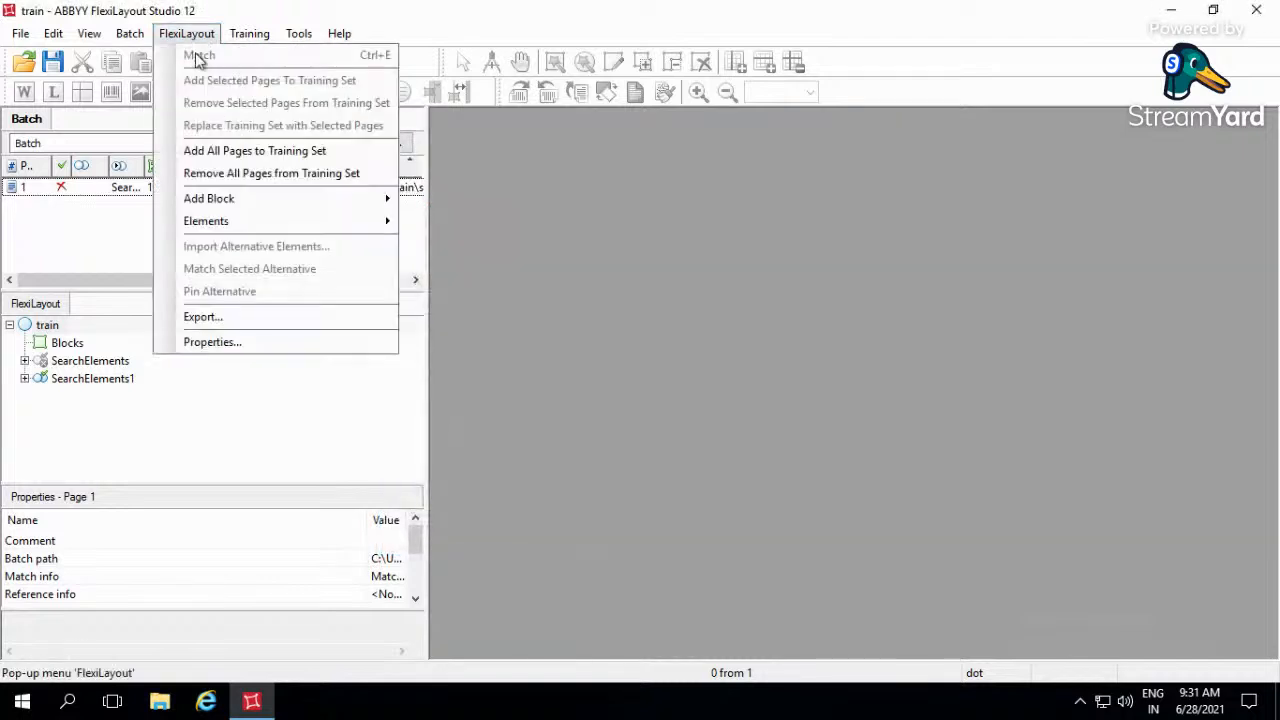
left_click(228, 344)
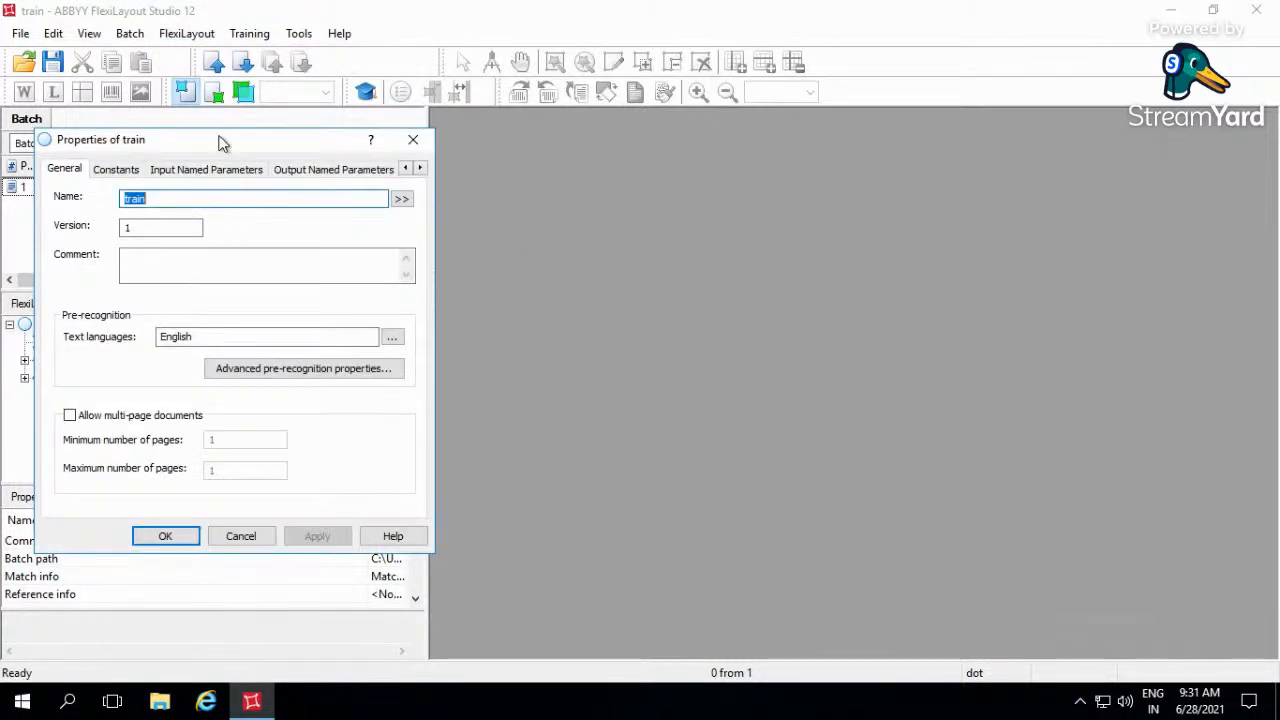
left_click_drag(225, 132, 677, 129)
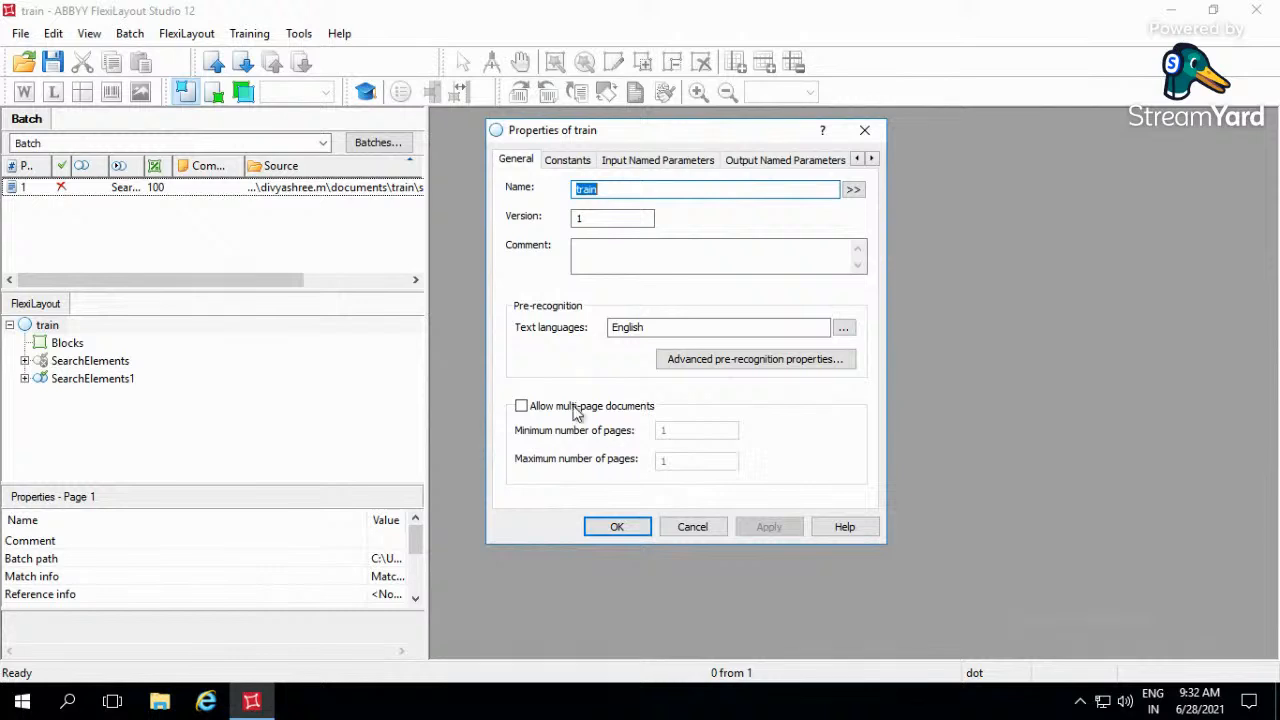
double_click(371, 192)
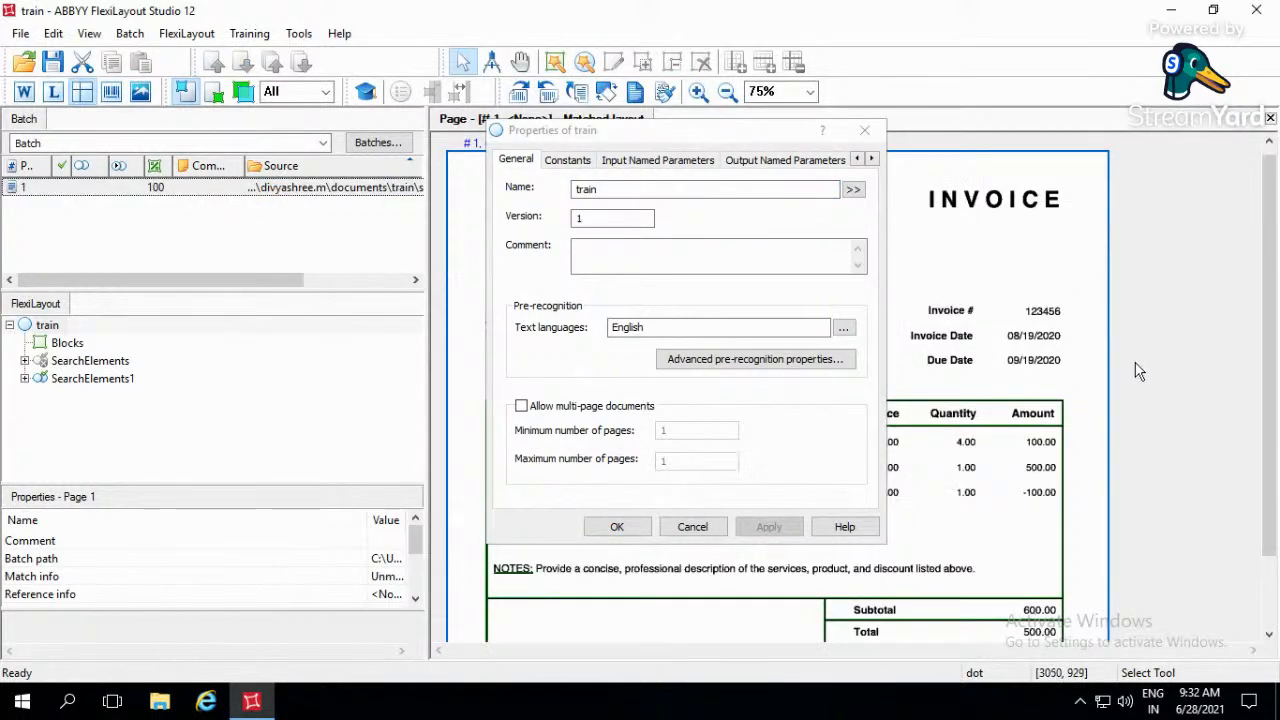
scroll(1155, 495, "down", 3)
scroll(1158, 531, "up", 3)
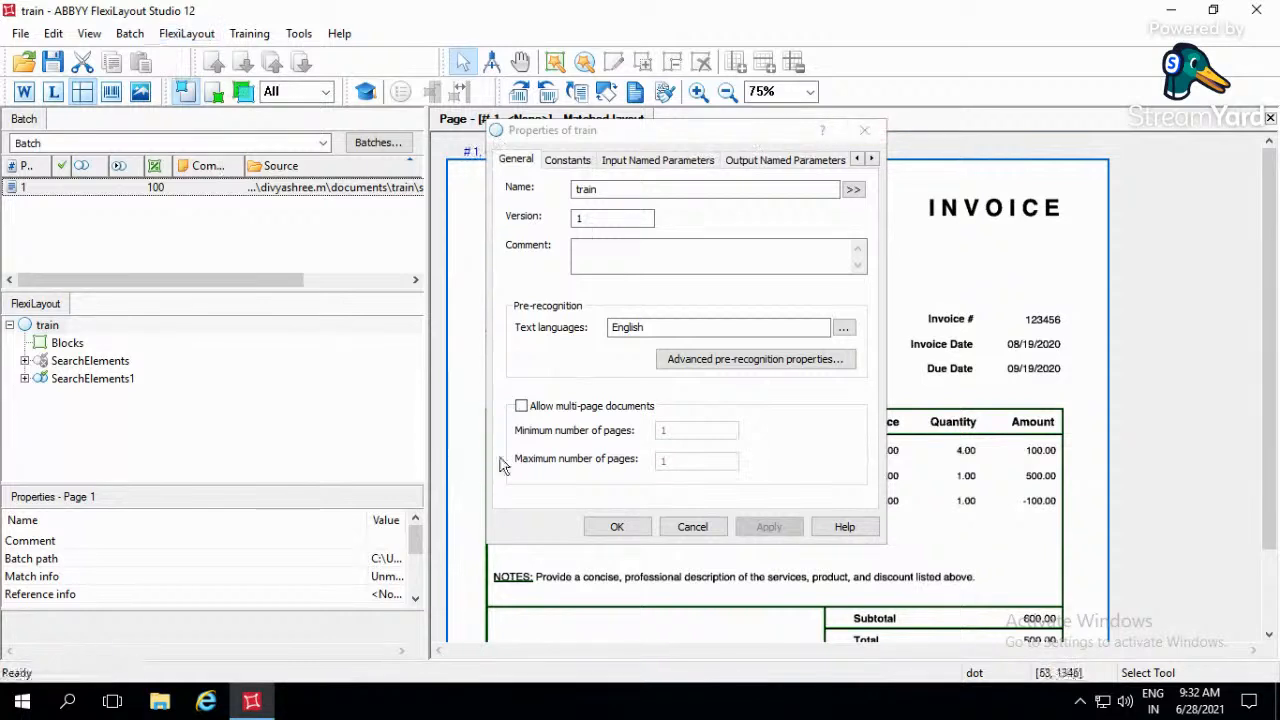
- Allow multi-page documents for the train FlexiLayout and set the maximum number of pages to INF
left_click(522, 407)
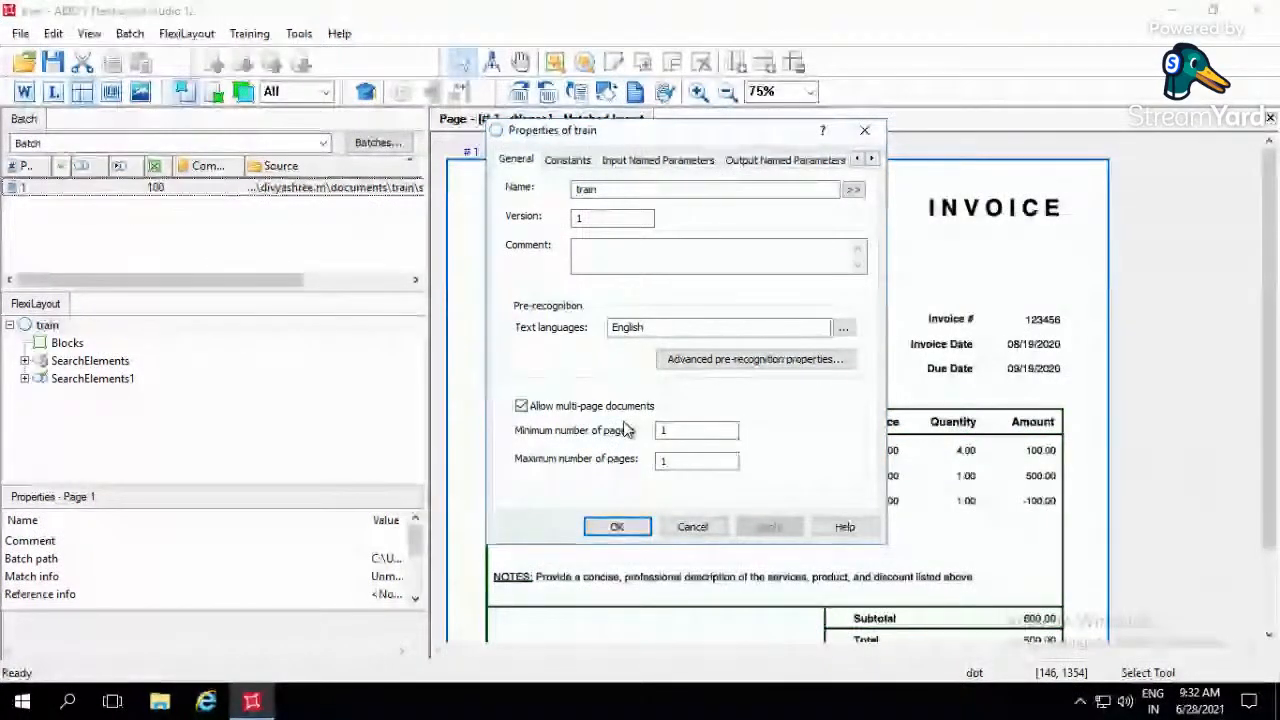
left_click(685, 461)
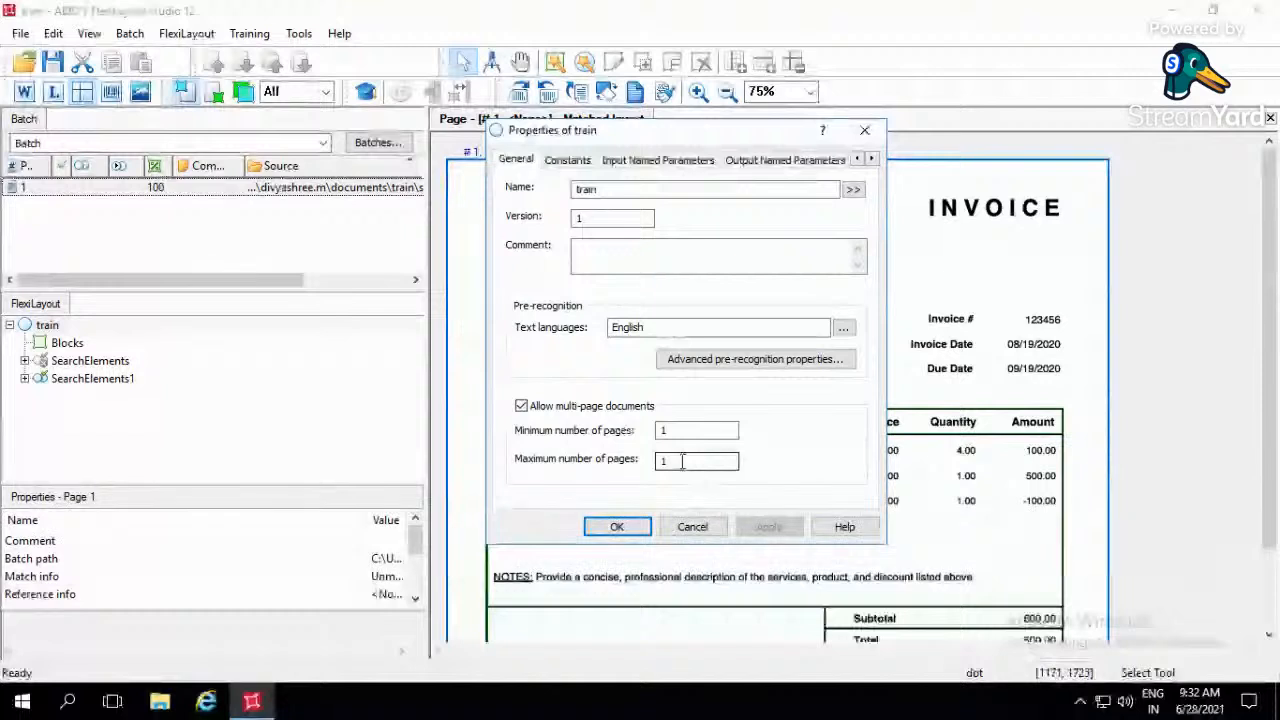
left_click_drag(633, 466, 632, 464)
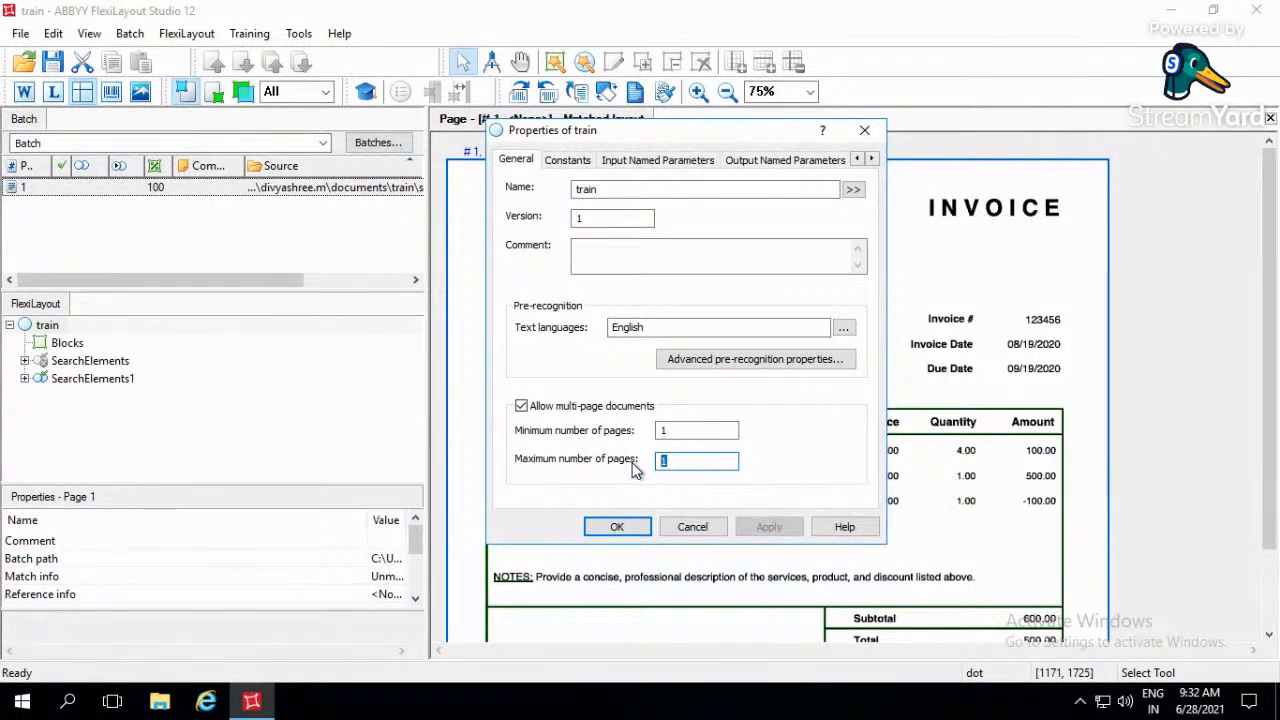
type("INF")
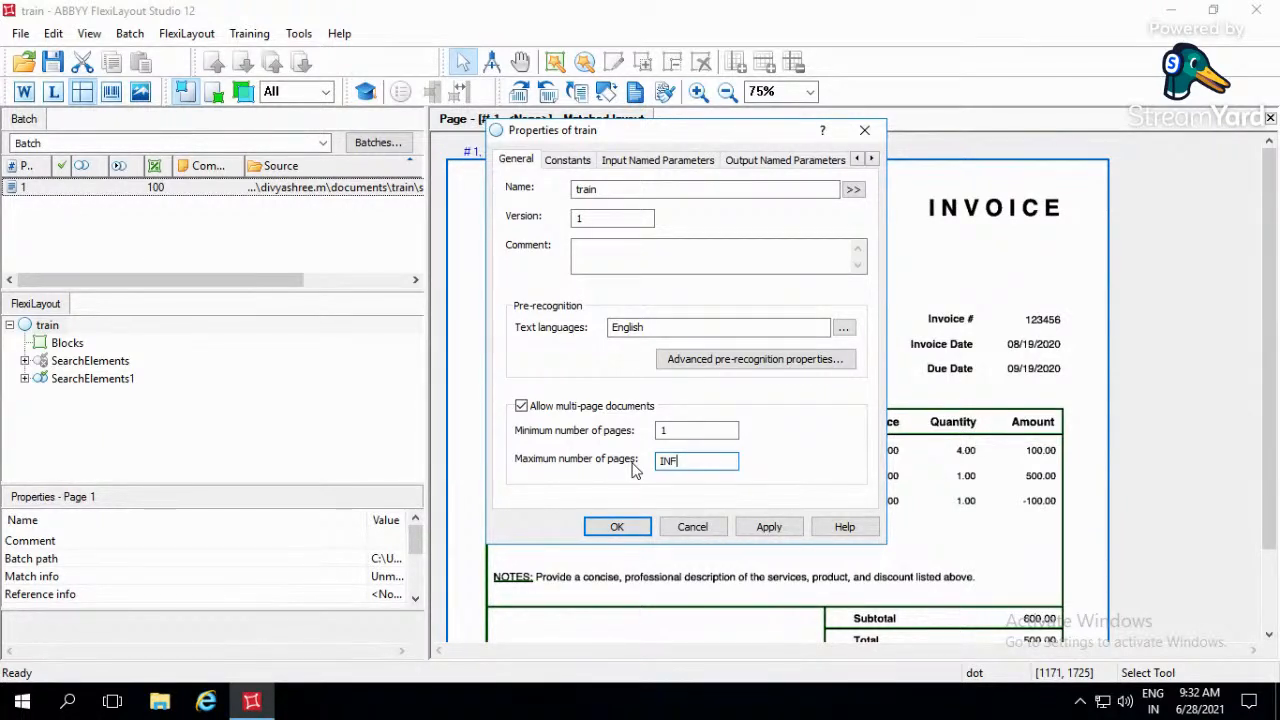
- In the advanced pre-recognition properties, enable Matrix printer and Typewriter text types, try Thorough mode, and return to Balanced
left_click(716, 366)
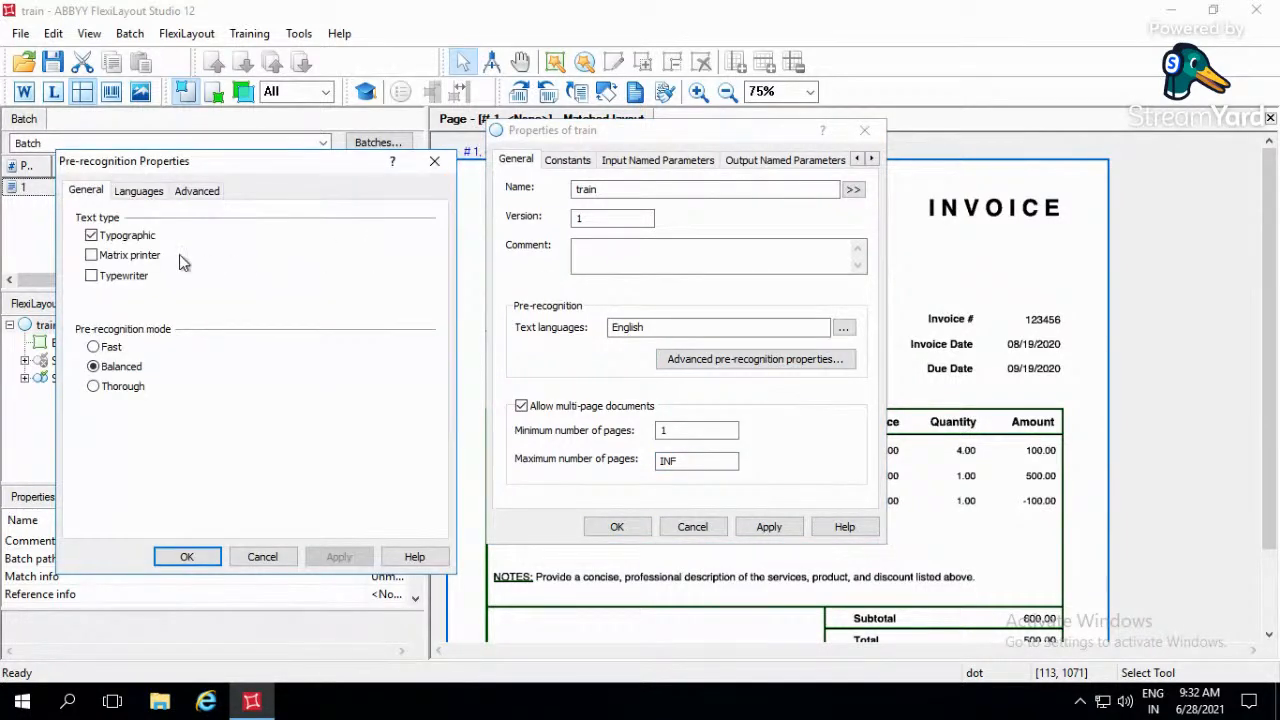
left_click_drag(209, 161, 707, 221)
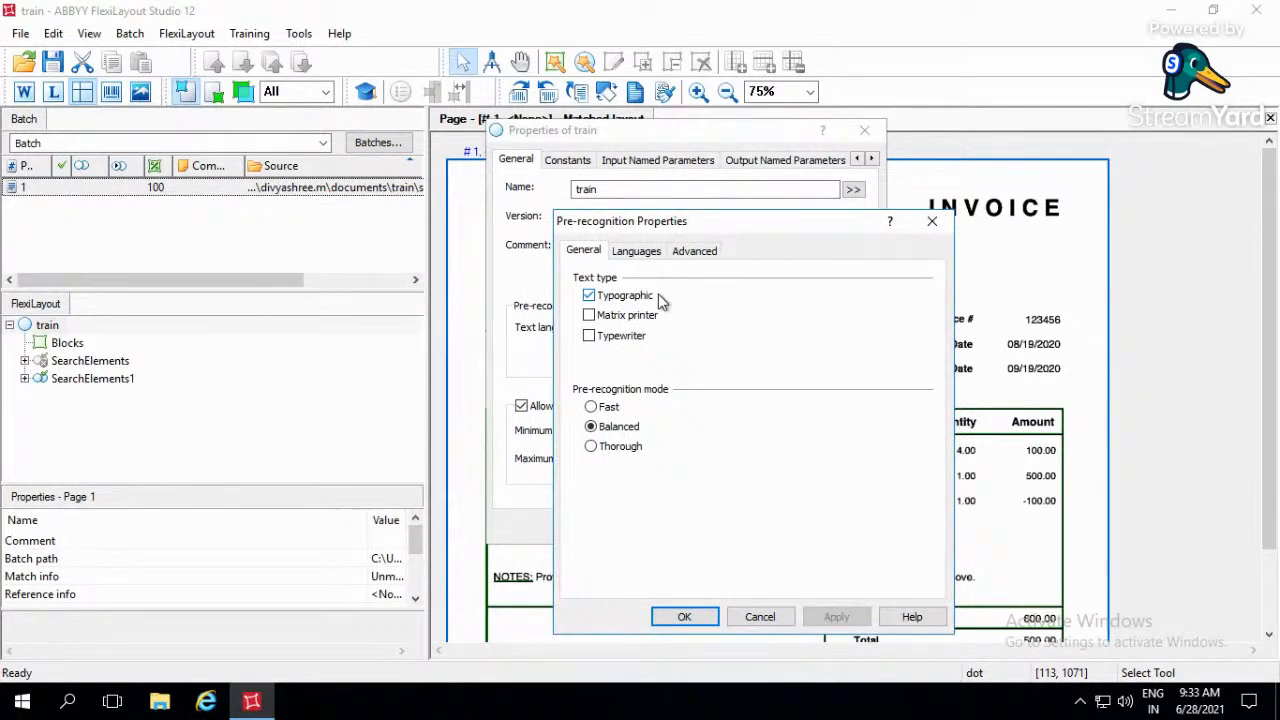
left_click(589, 315)
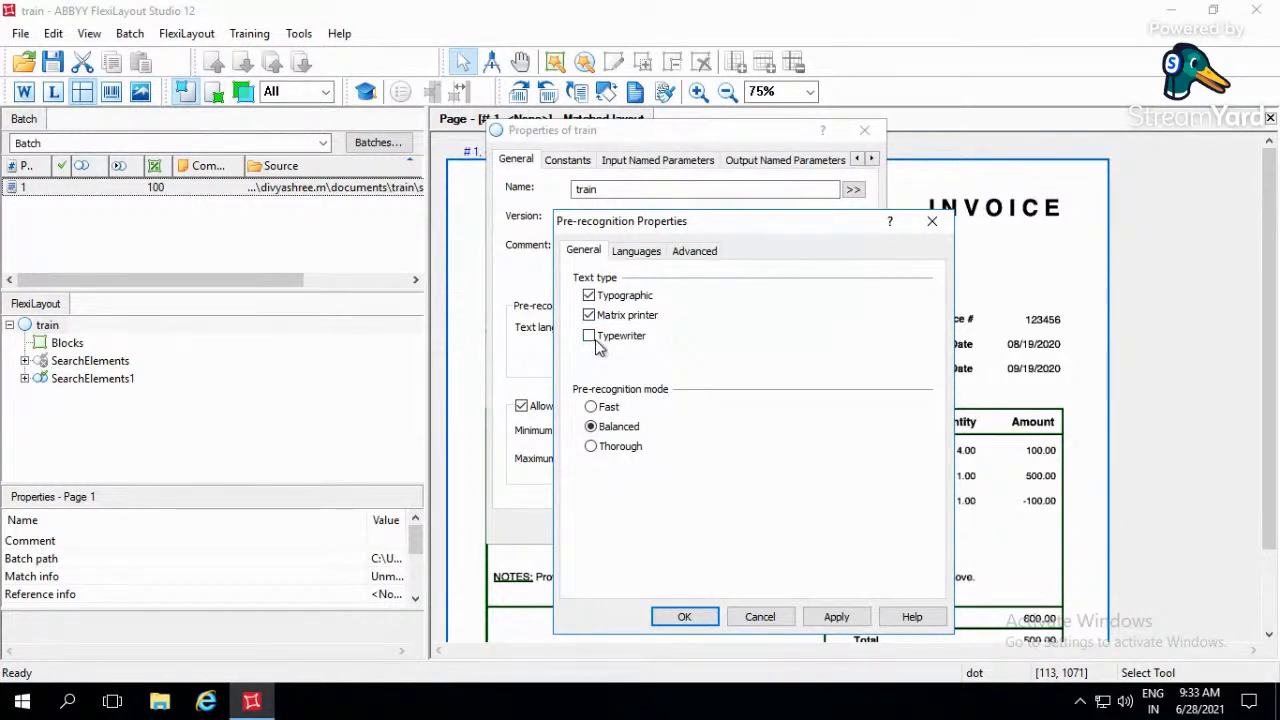
left_click(596, 342)
left_click(604, 455)
left_click_drag(729, 223, 471, 155)
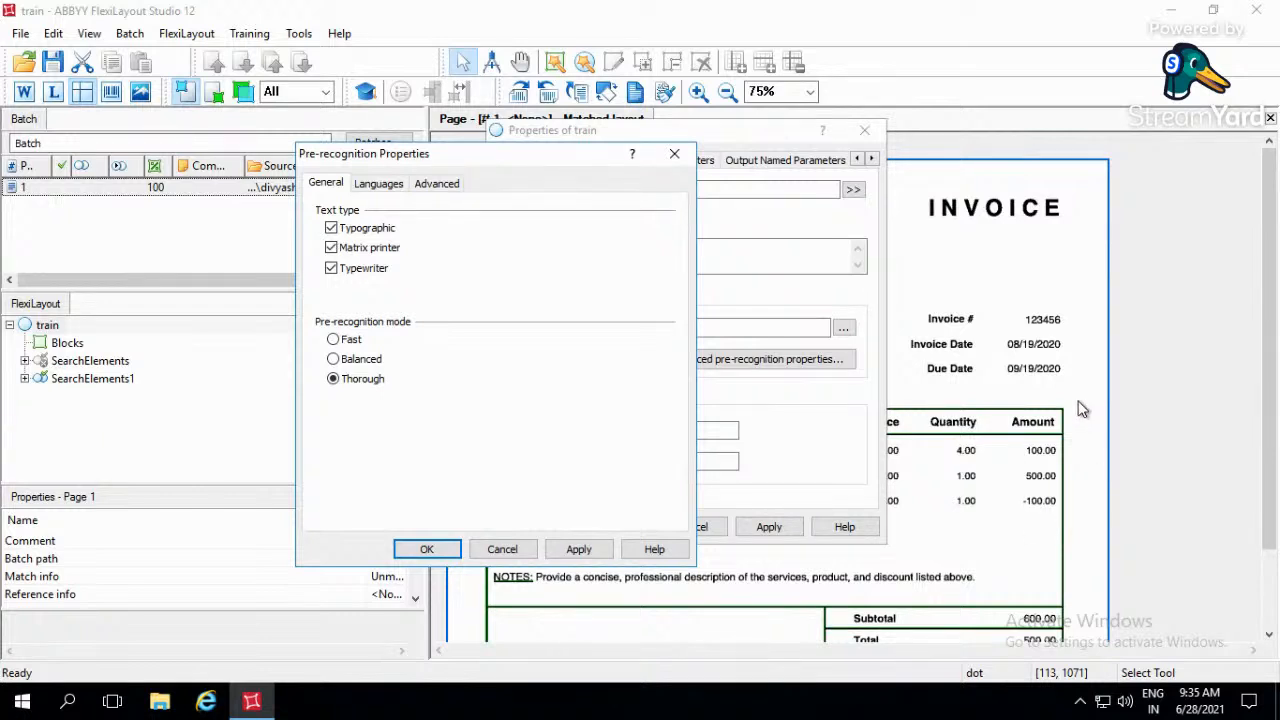
left_click(376, 362)
- Look through the text languages available for pre-recognition and leave the language selection without changing it
left_click(378, 184)
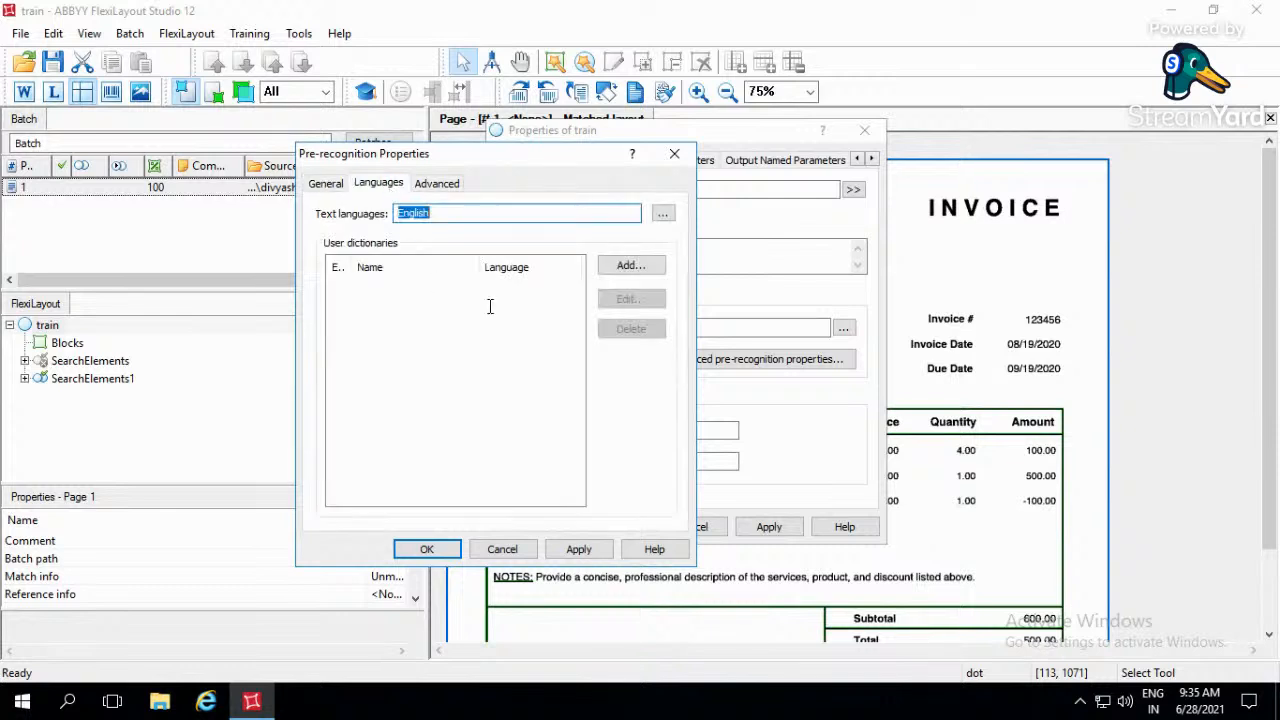
left_click(664, 216)
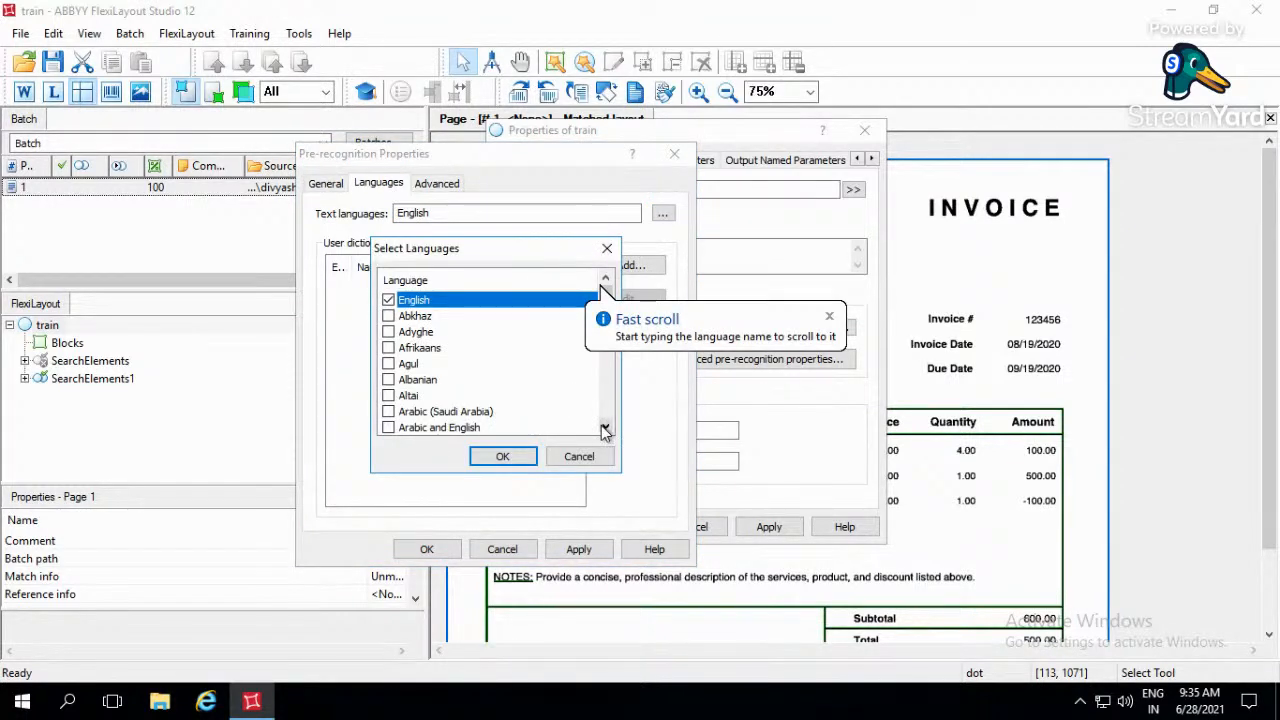
left_click(606, 428)
left_click(606, 428)
left_click_drag(606, 428, 606, 428)
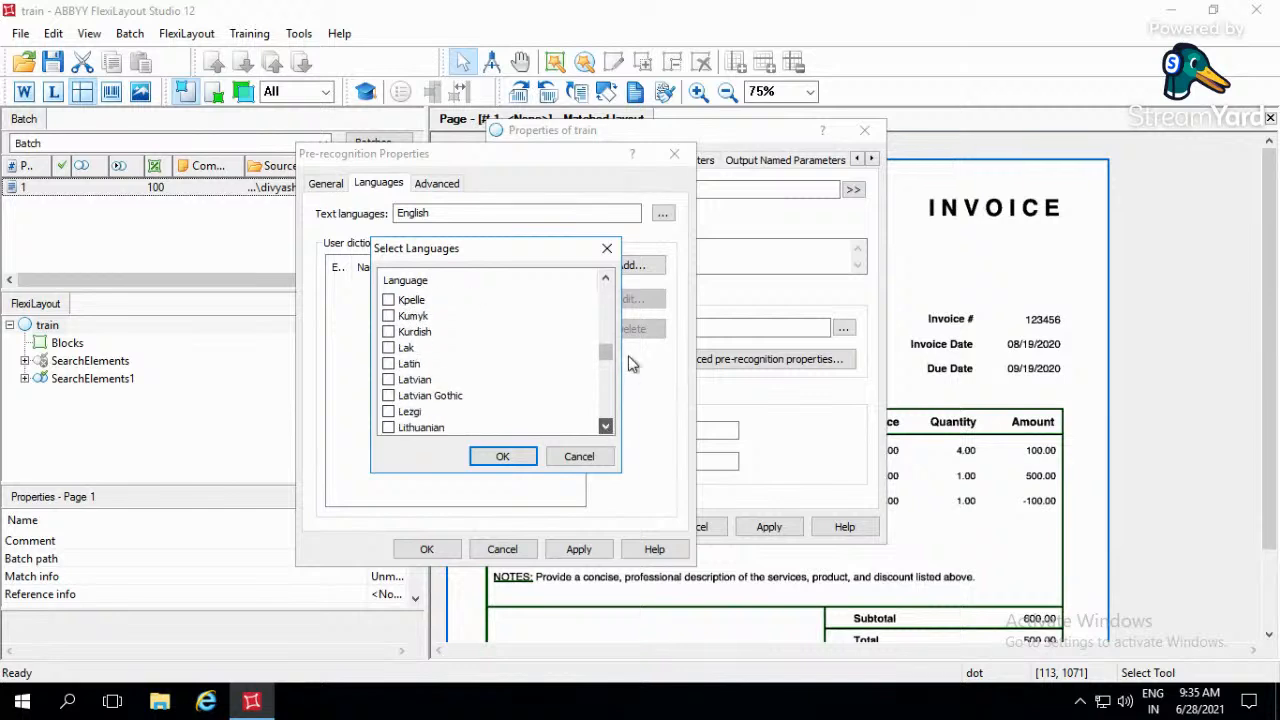
left_click_drag(606, 352, 611, 277)
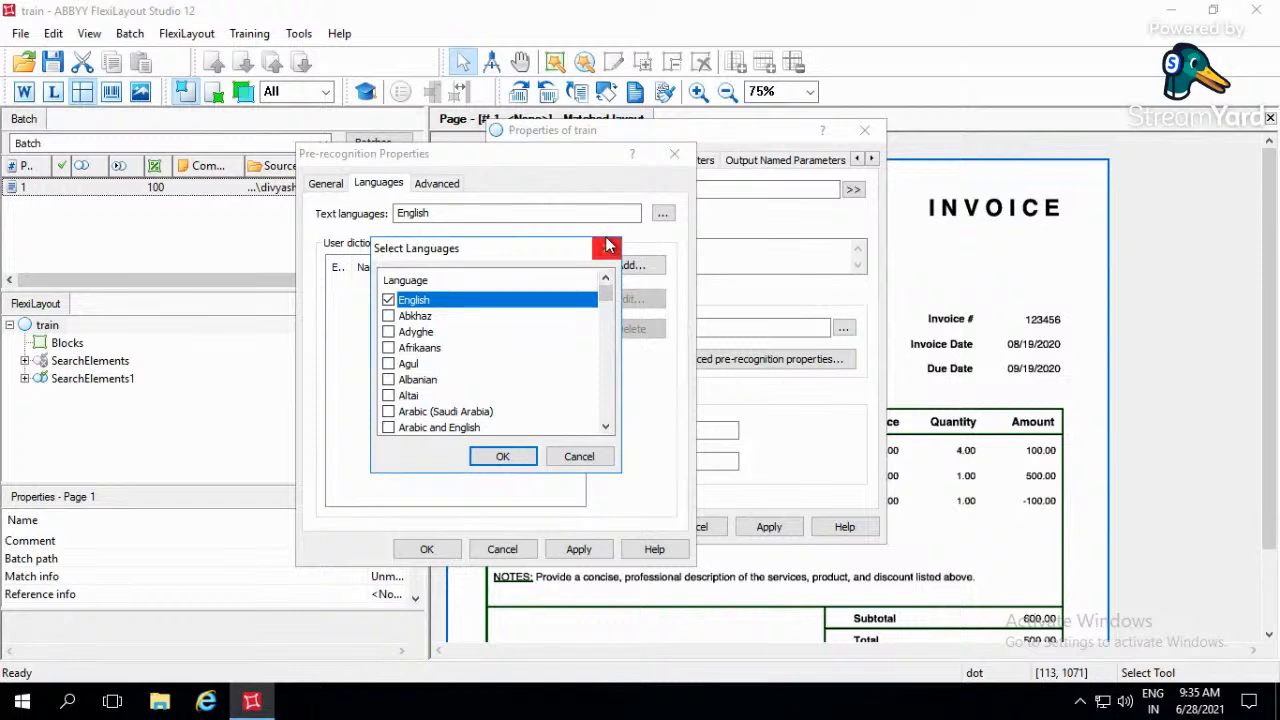
left_click(607, 248)
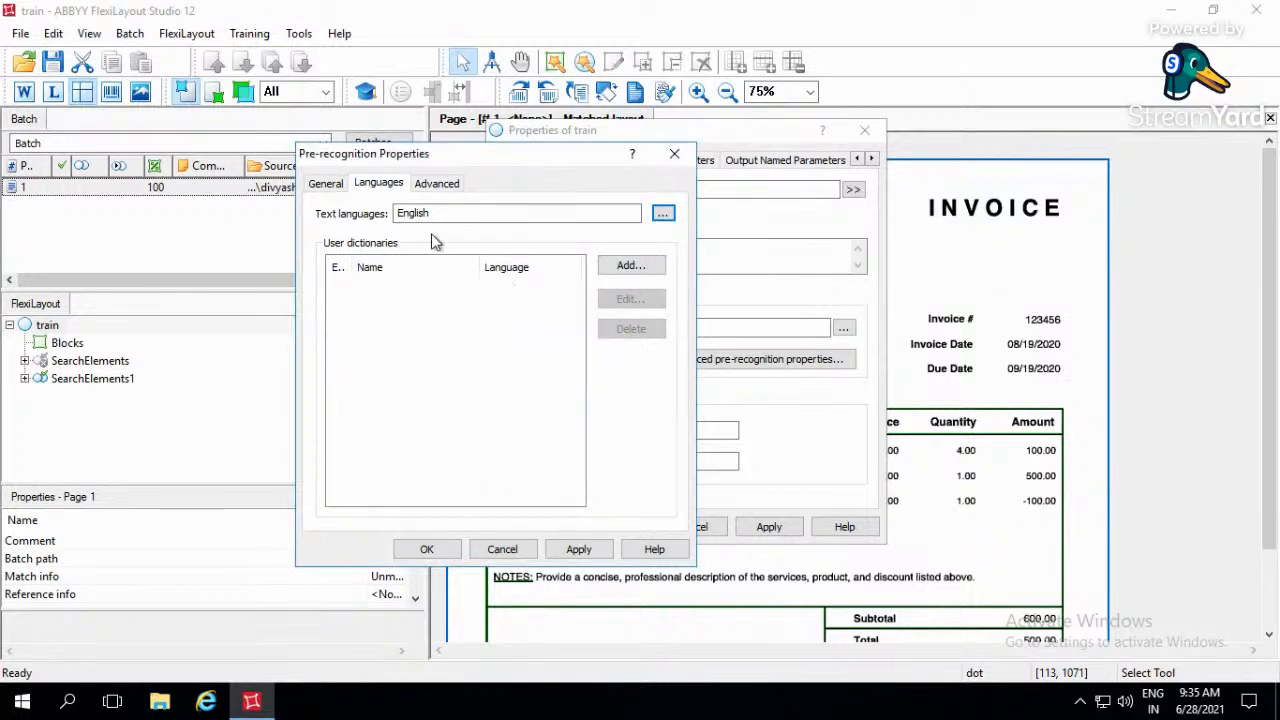
- Try the thorough extraction mode for barcodes, recheck the language and general settings, and discard the pre-recognition changes
left_click(434, 186)
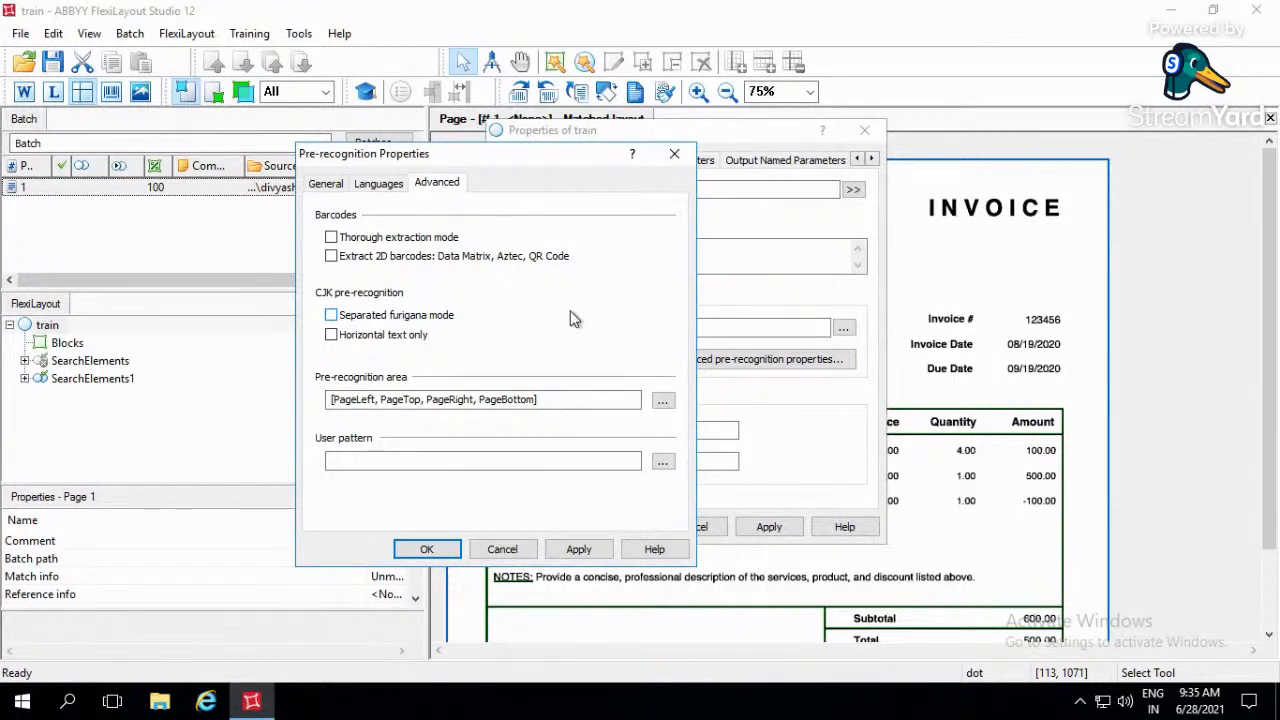
left_click(331, 237)
left_click(376, 184)
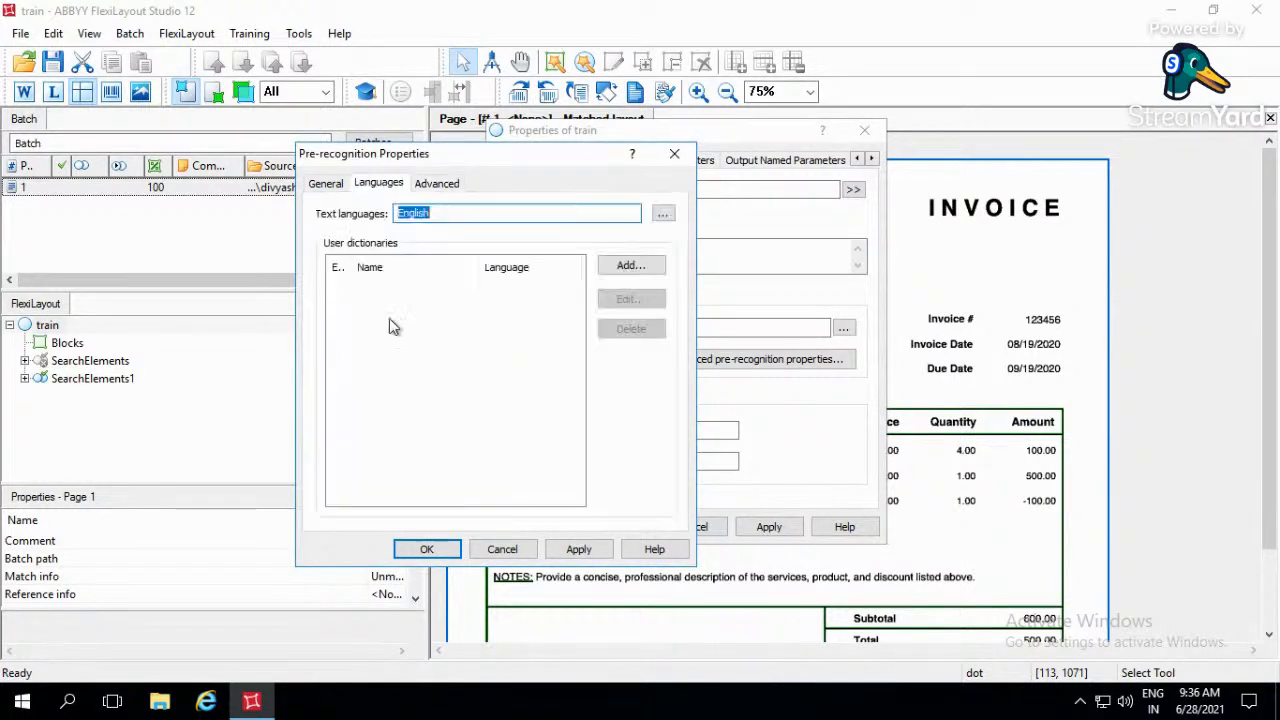
left_click(326, 184)
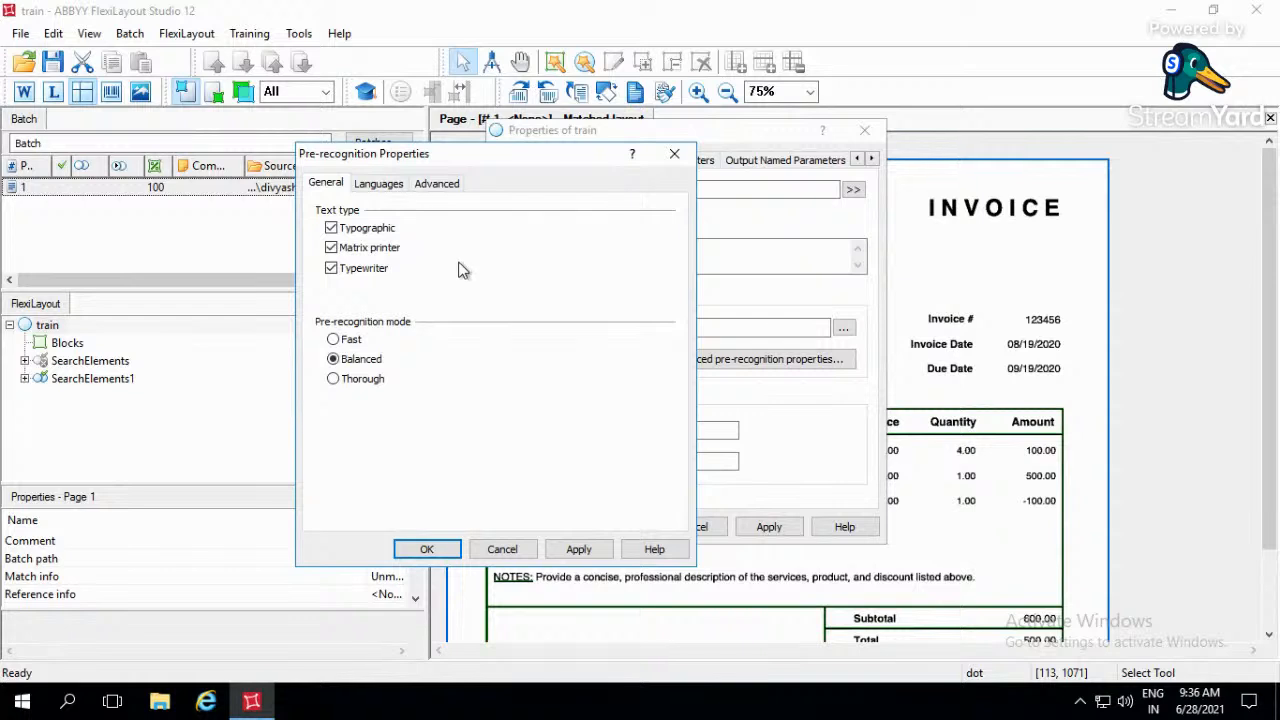
left_click(675, 156)
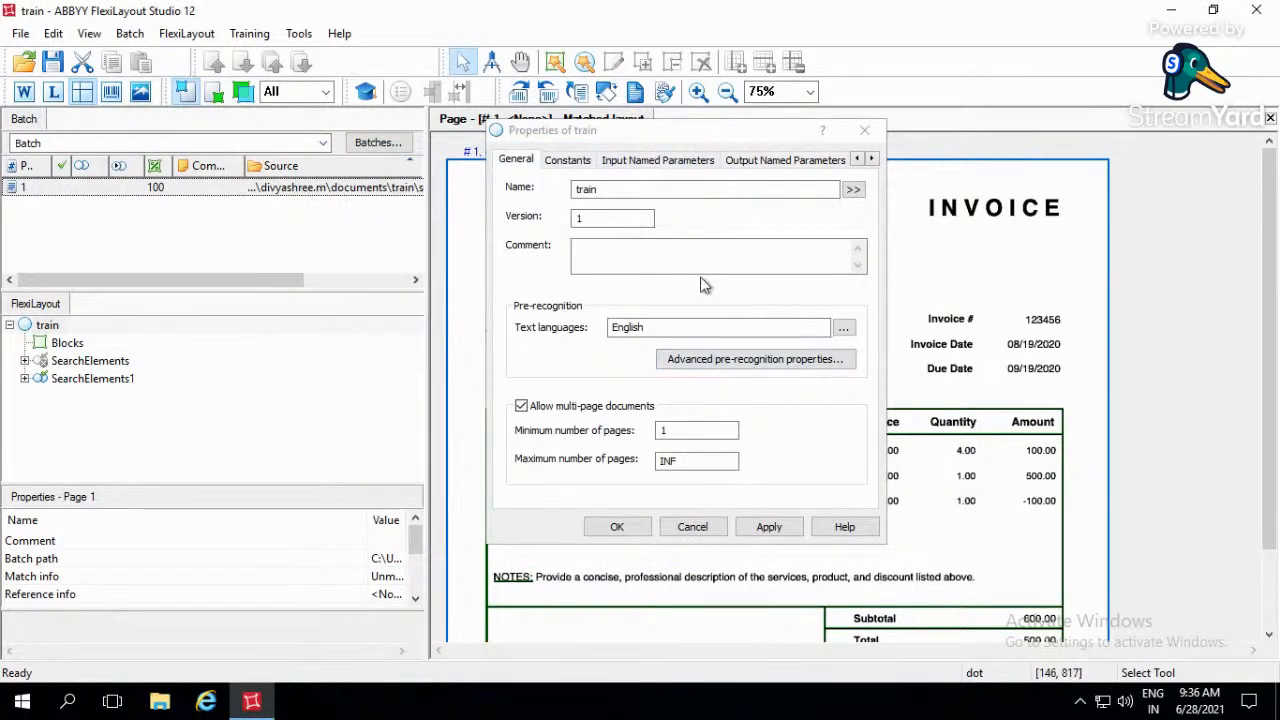
- Review the constants and the input and output named parameters of the train FlexiLayout
left_click(562, 162)
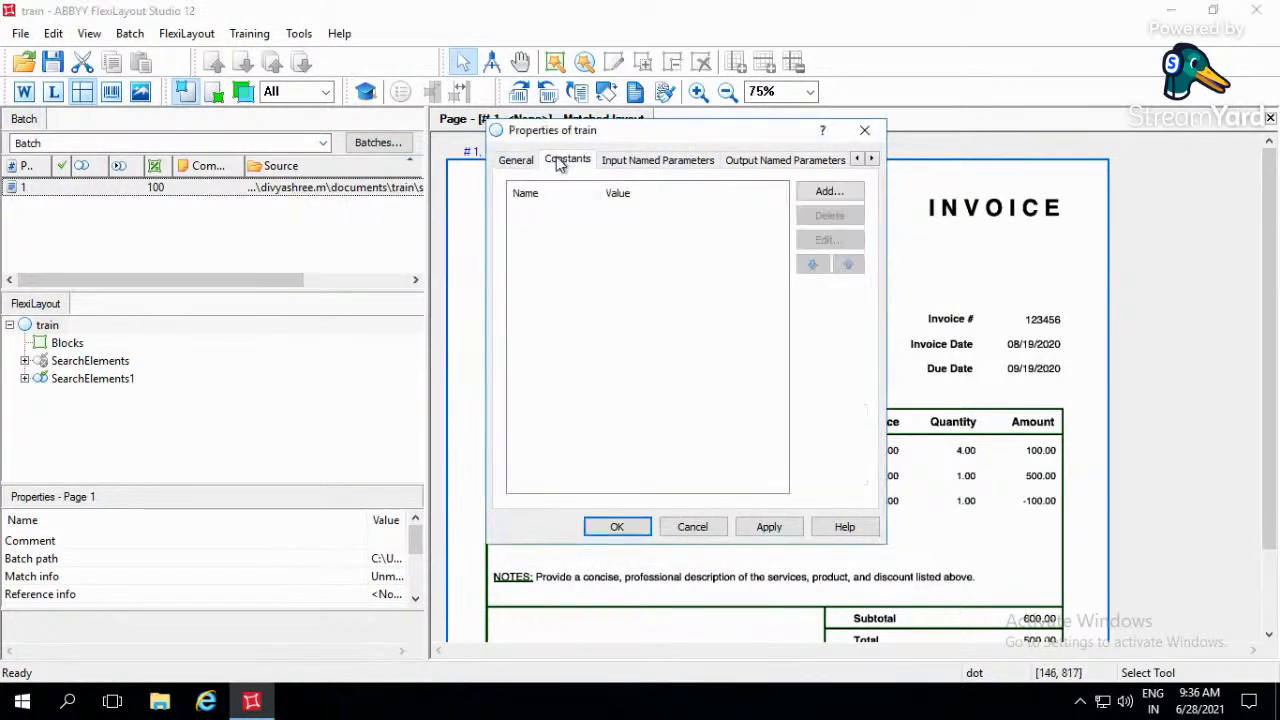
left_click(620, 162)
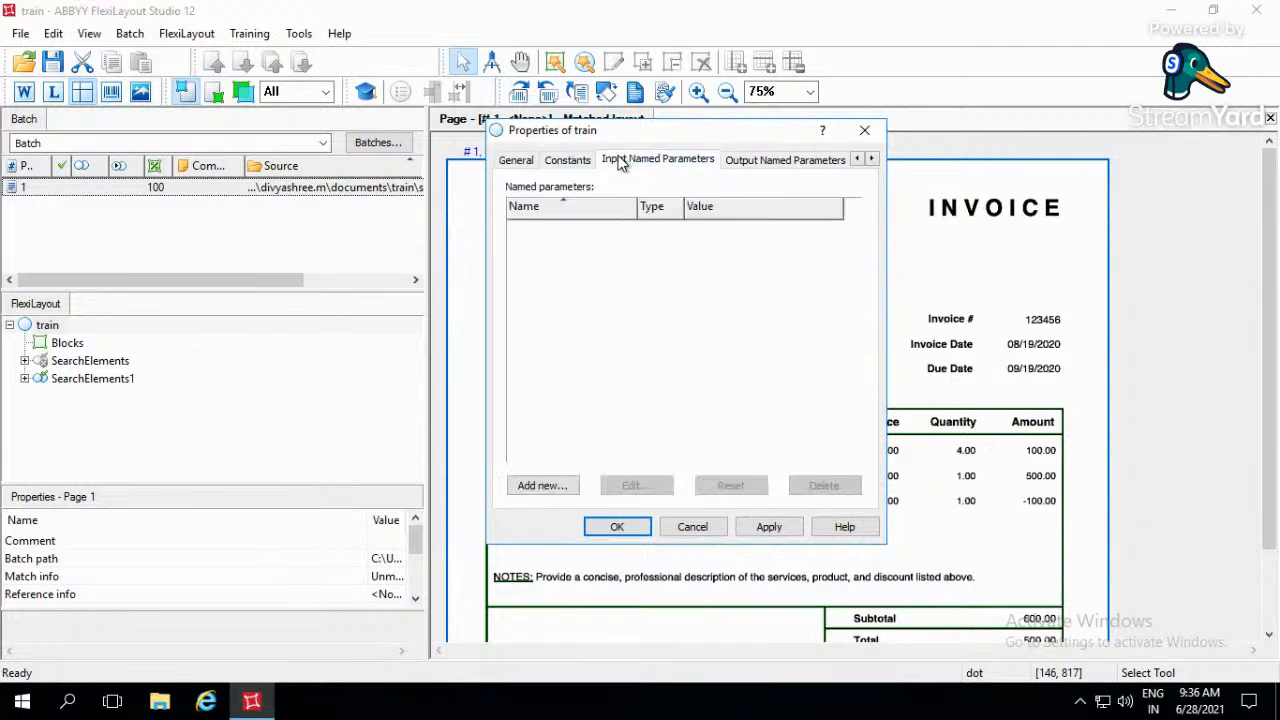
left_click(766, 162)
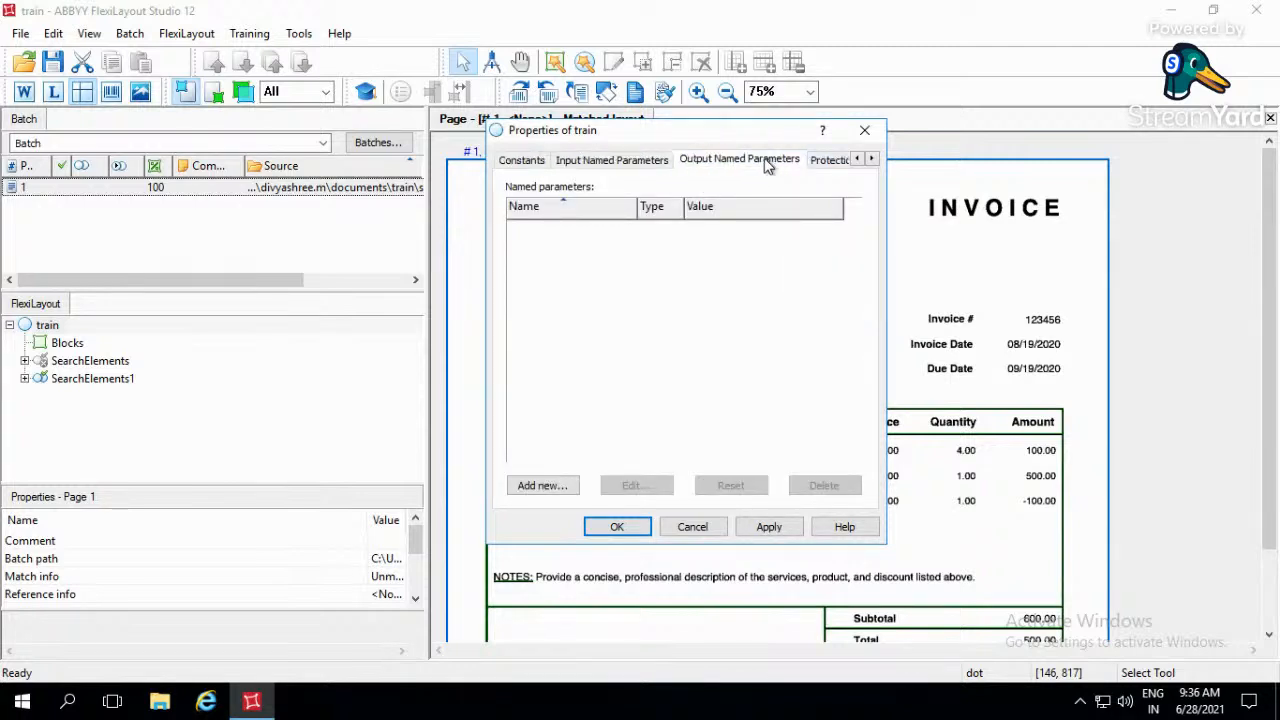
left_click(605, 166)
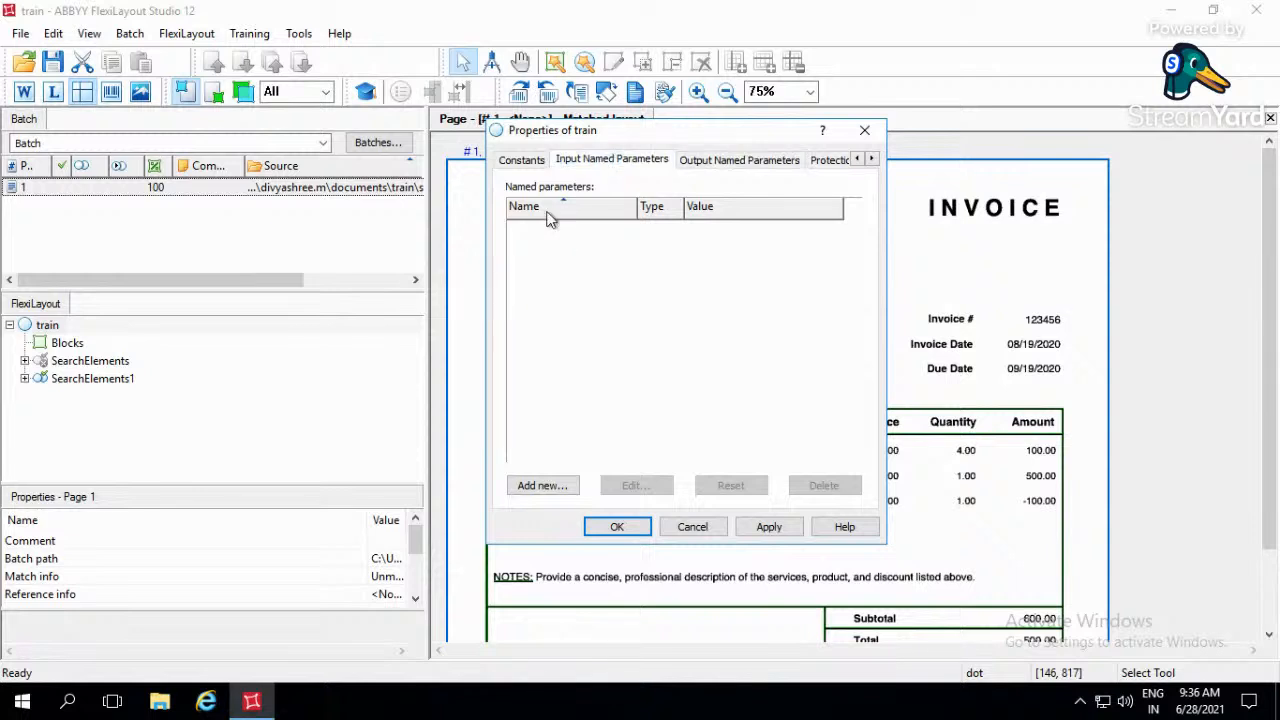
- Review the output named parameters, the protection options and the constants of the train FlexiLayout
left_click(714, 166)
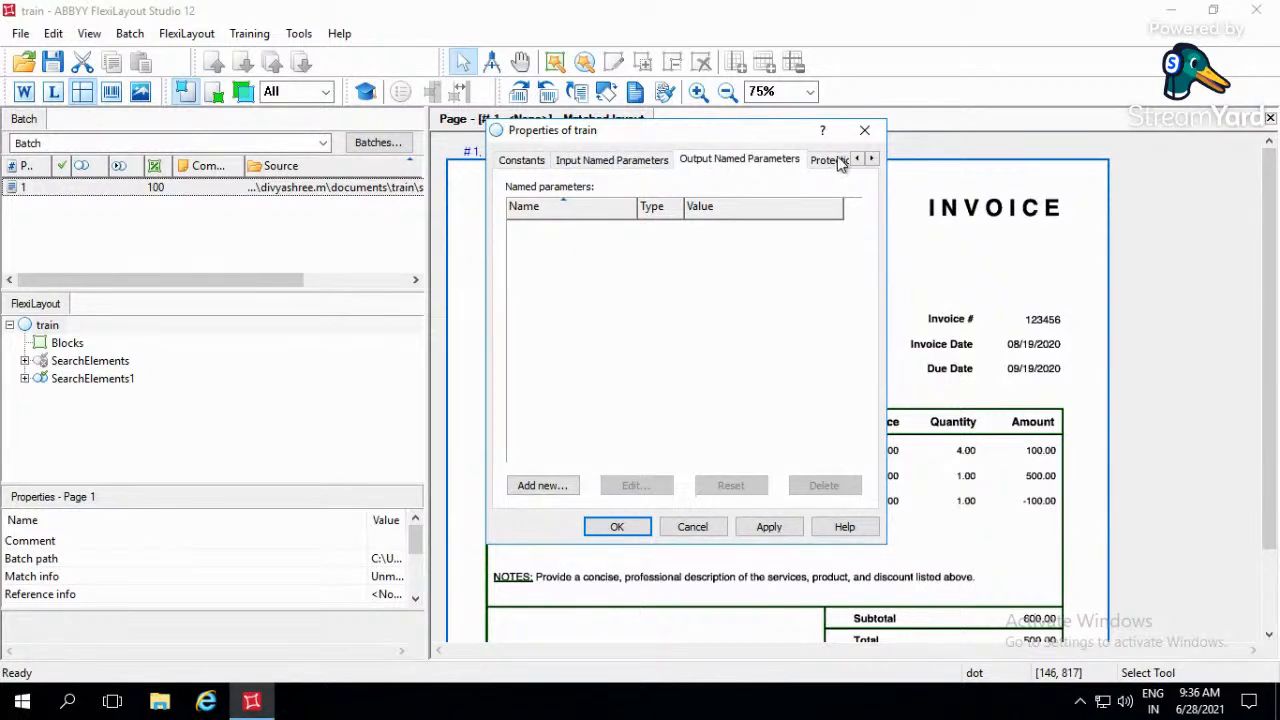
left_click(871, 160)
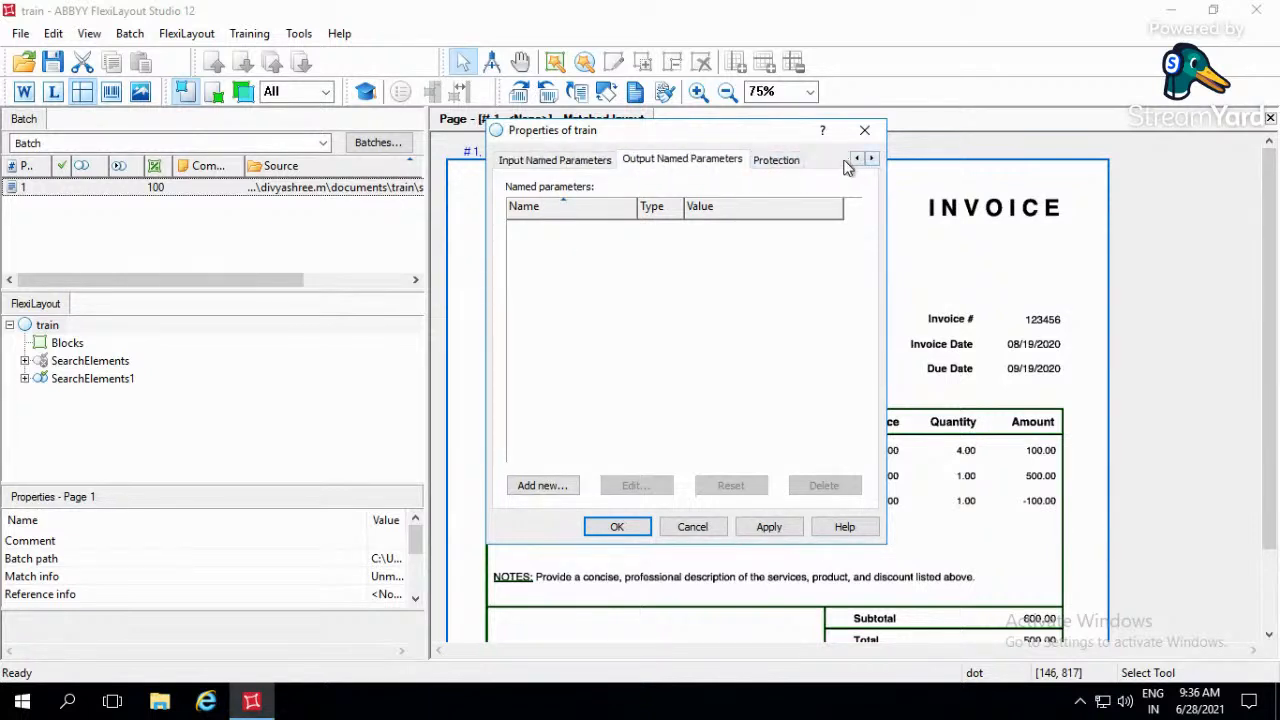
left_click(782, 162)
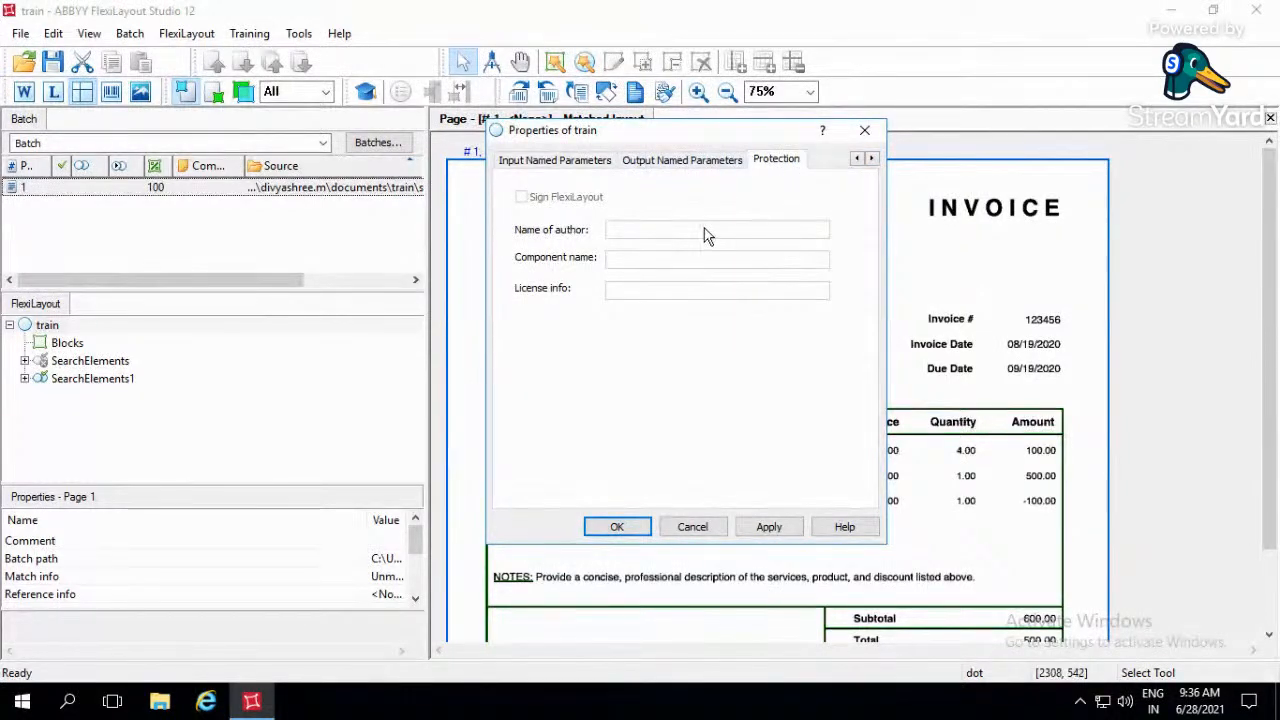
left_click(560, 160)
left_click(856, 158)
left_click(856, 158)
left_click(563, 163)
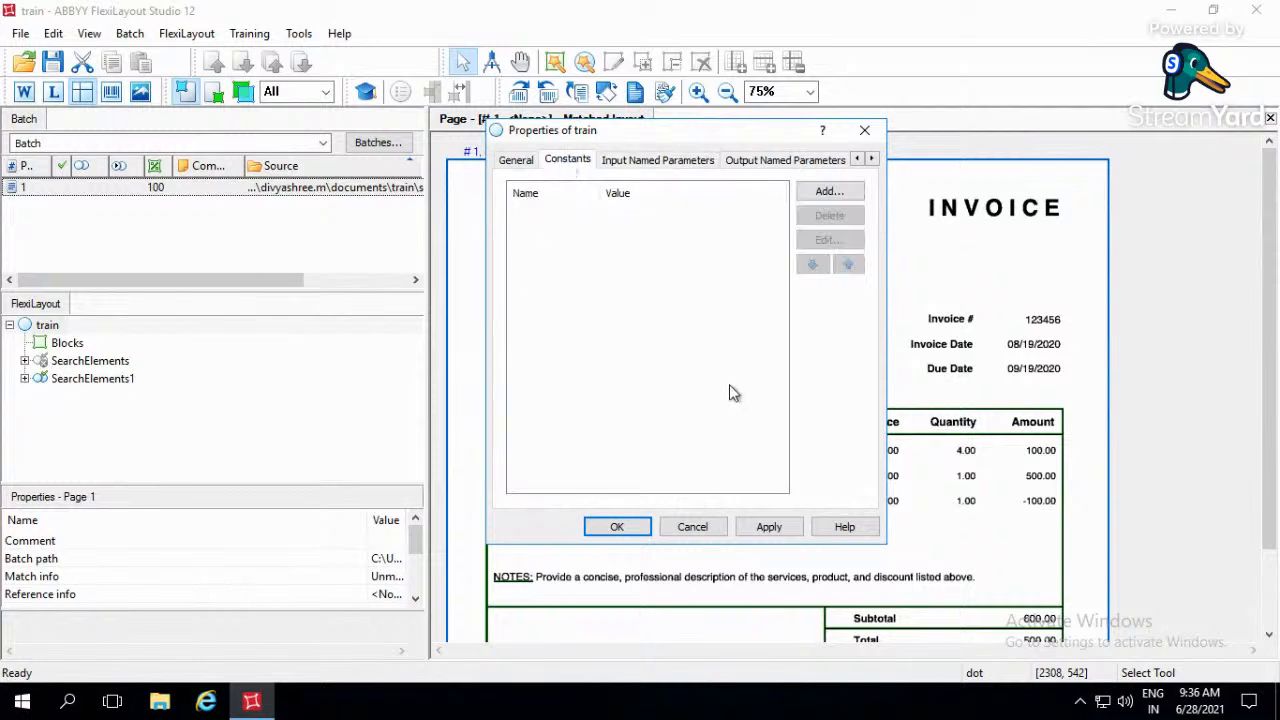
- Recheck the general settings of the train FlexiLayout, apply them and close its properties
left_click(515, 161)
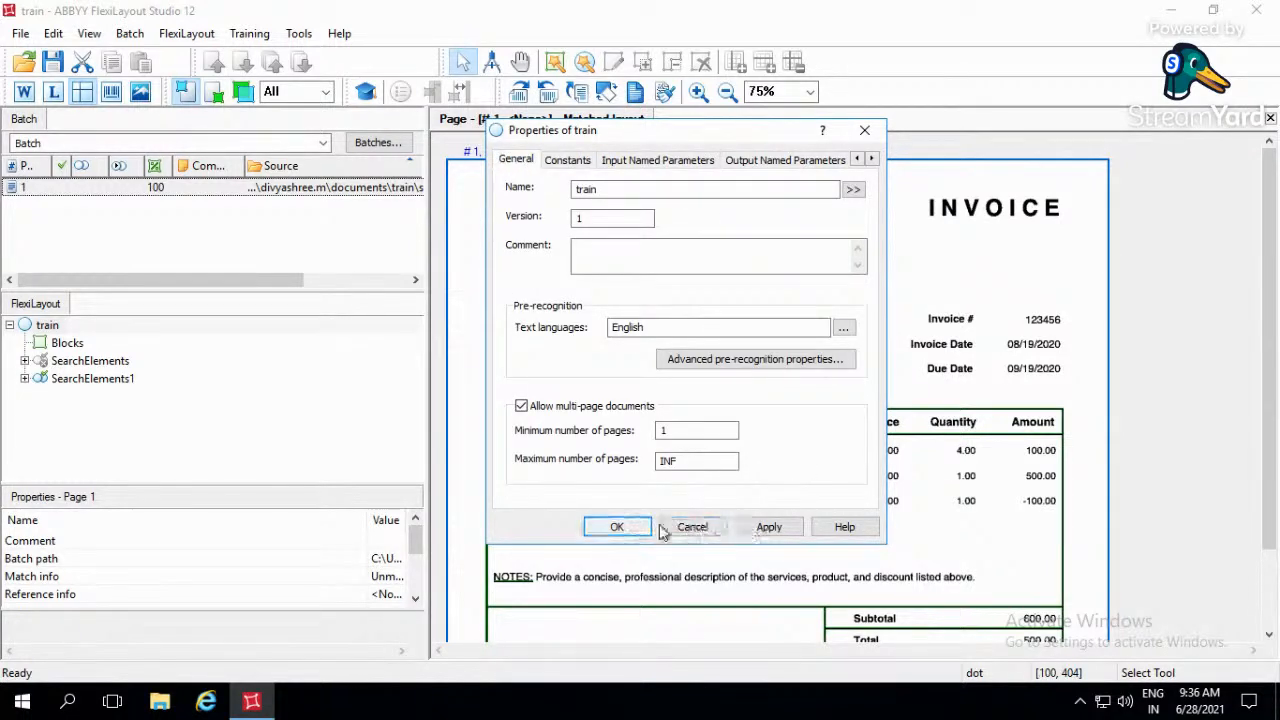
left_click(766, 527)
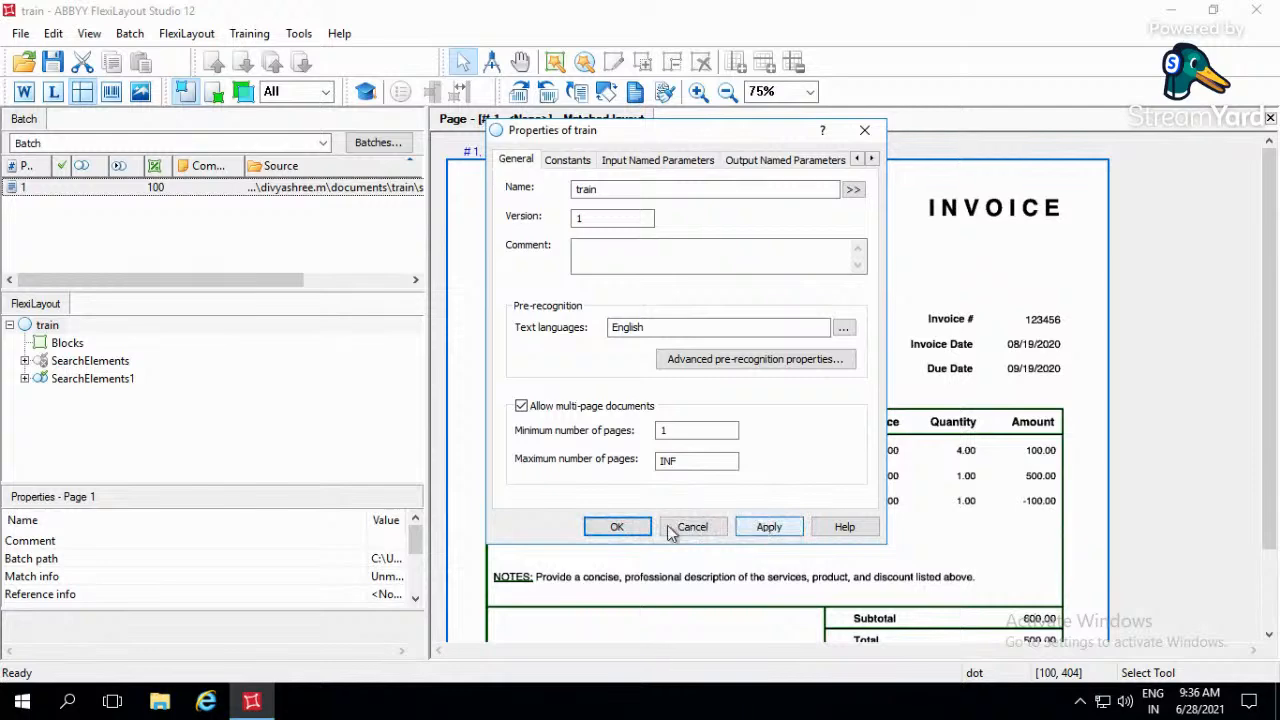
left_click(617, 527)
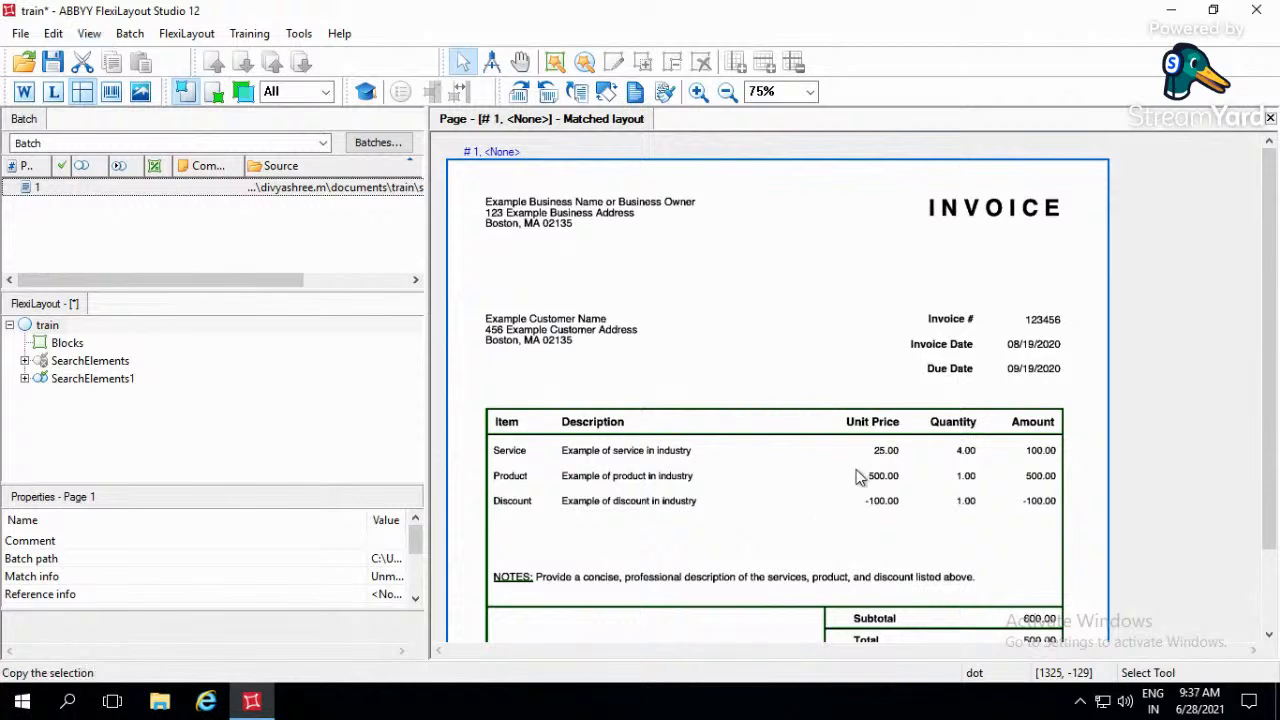
- Select page 1 in the batch and look over the whole invoice from header to balance due
left_click(352, 192)
left_click(341, 227)
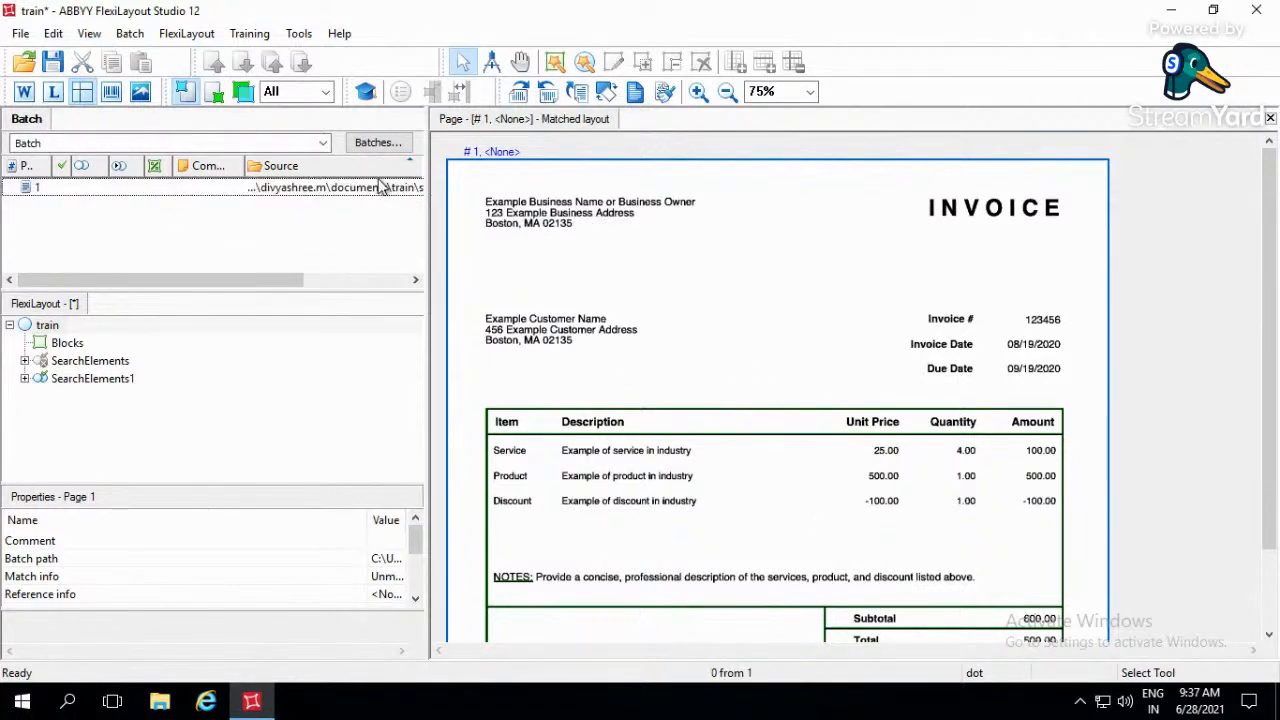
left_click(346, 194)
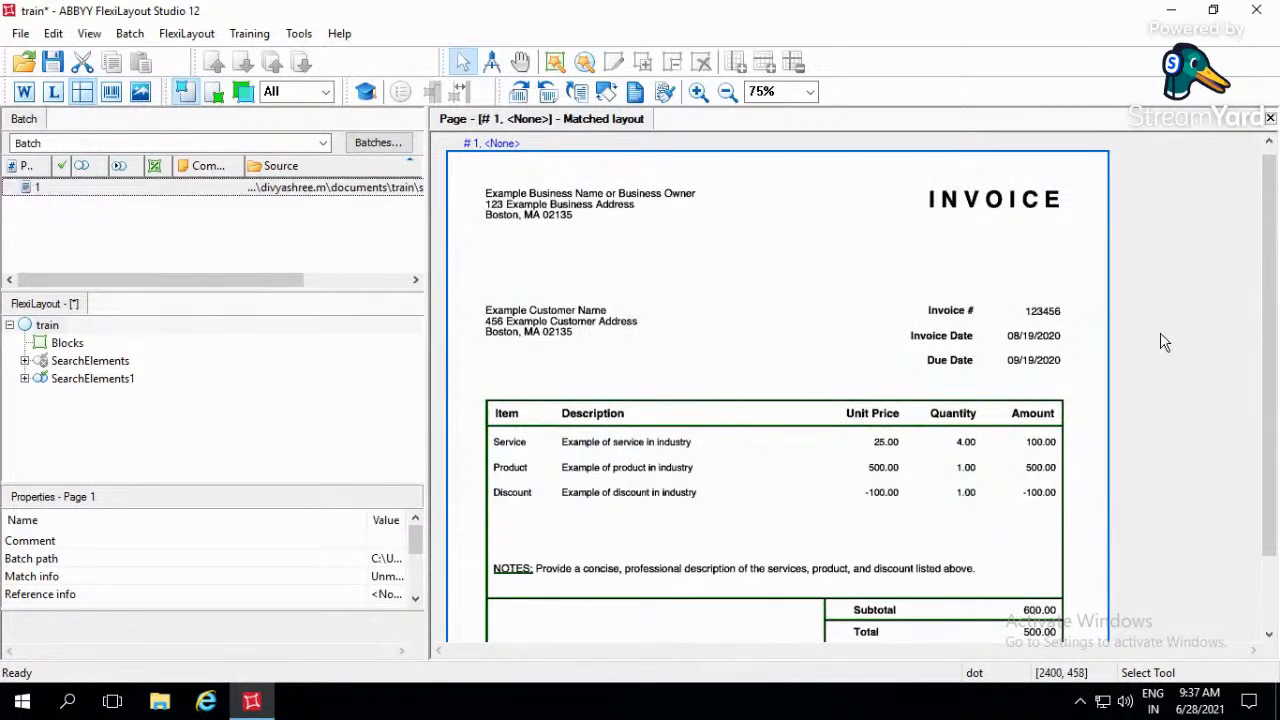
scroll(1160, 340, "down", 1)
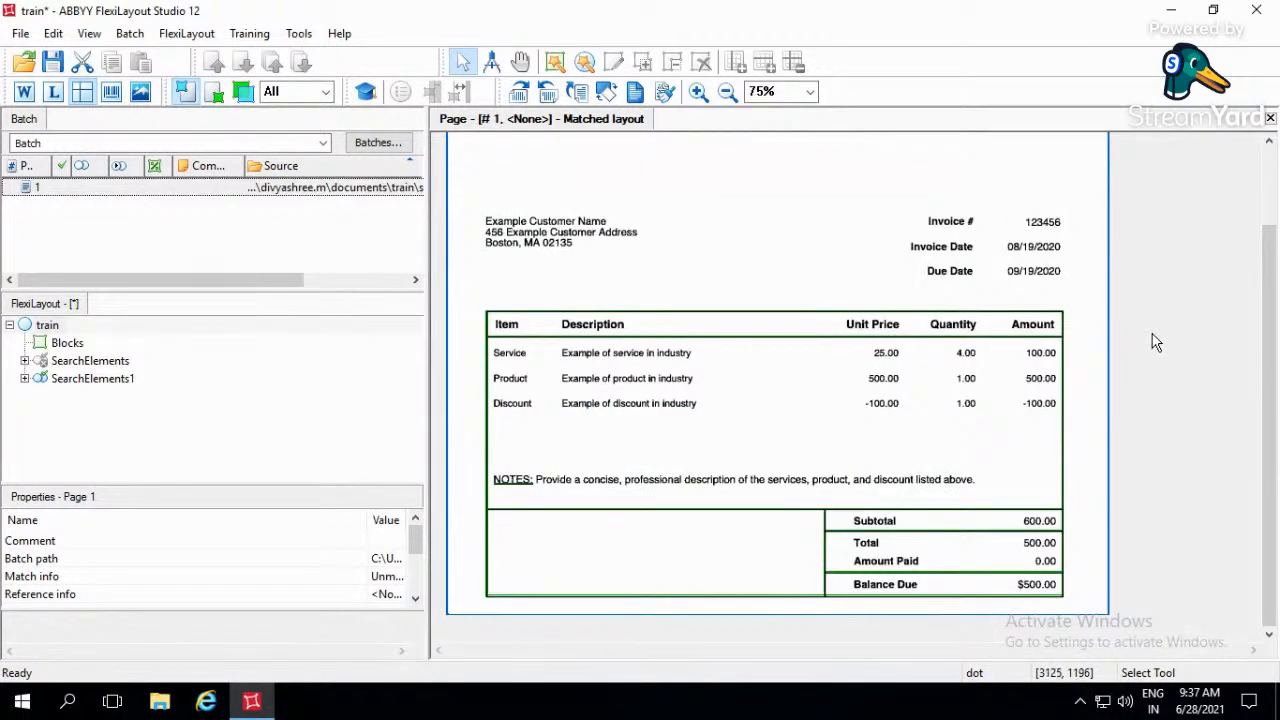
scroll(1153, 340, "up", 1)
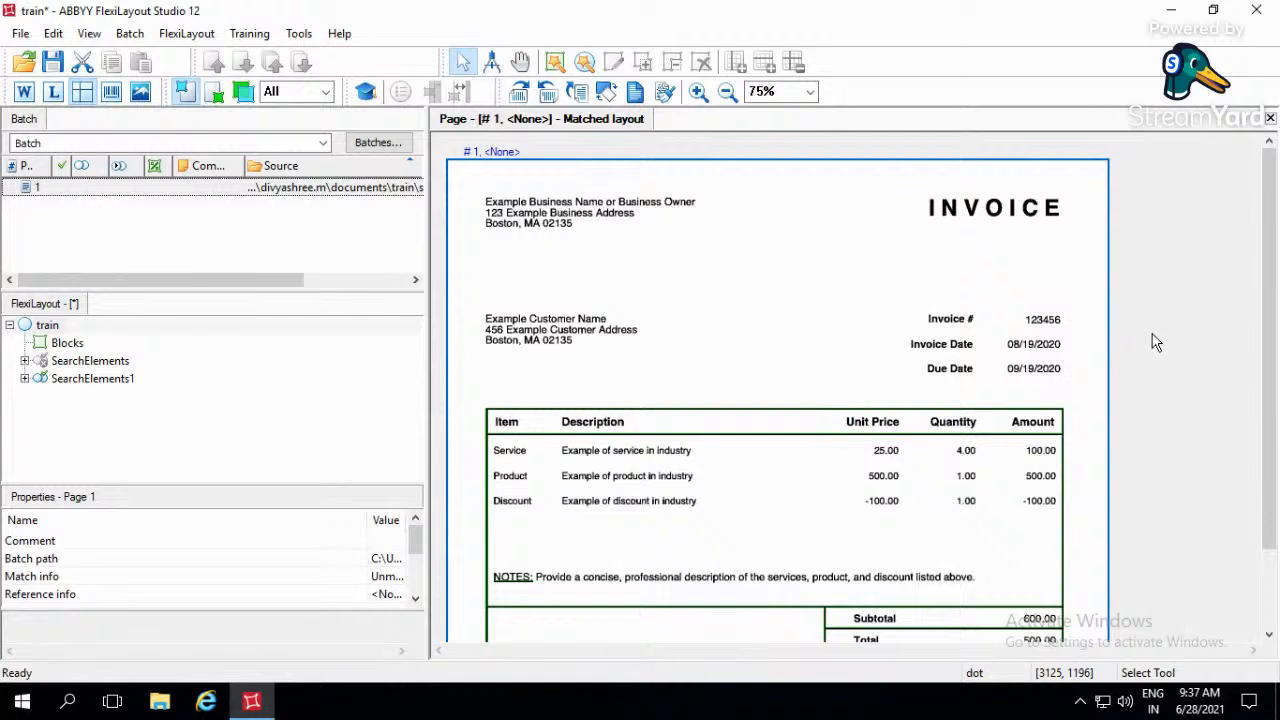
scroll(1156, 343, "down", 1)
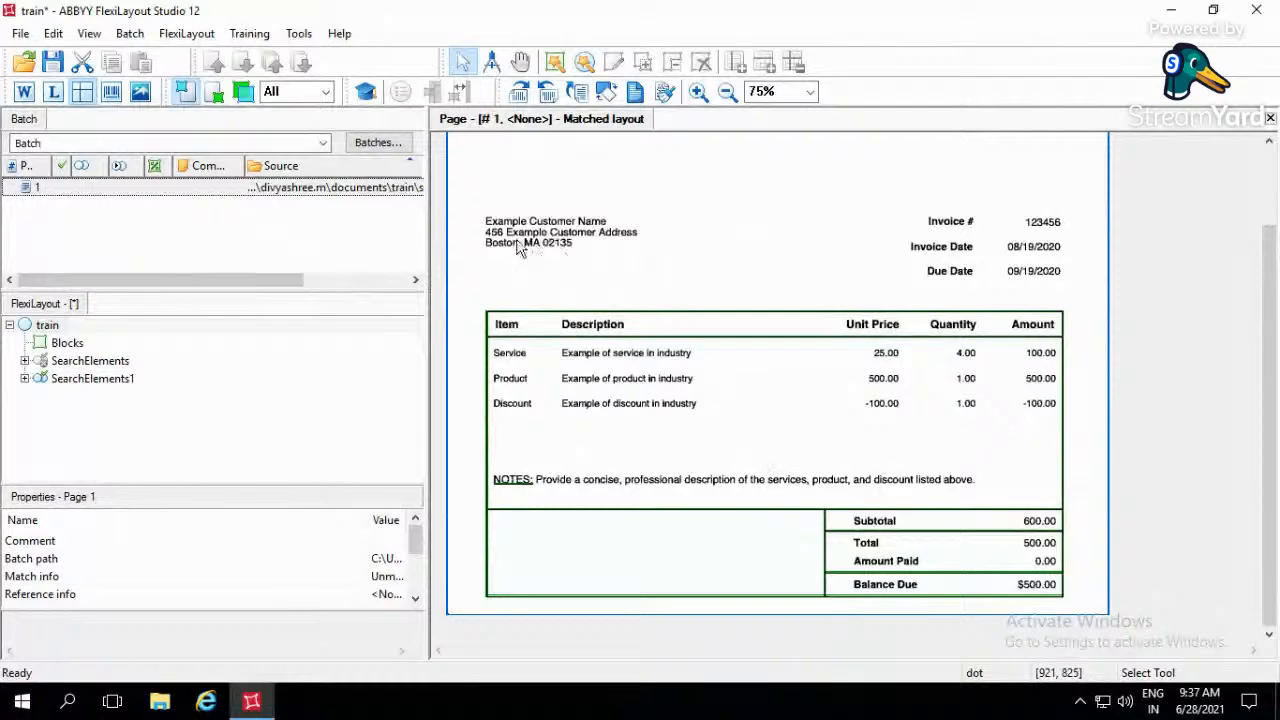
- Show the recognized words on the page and inspect those of the customer name, the Invoice # label and the invoice number
left_click(24, 96)
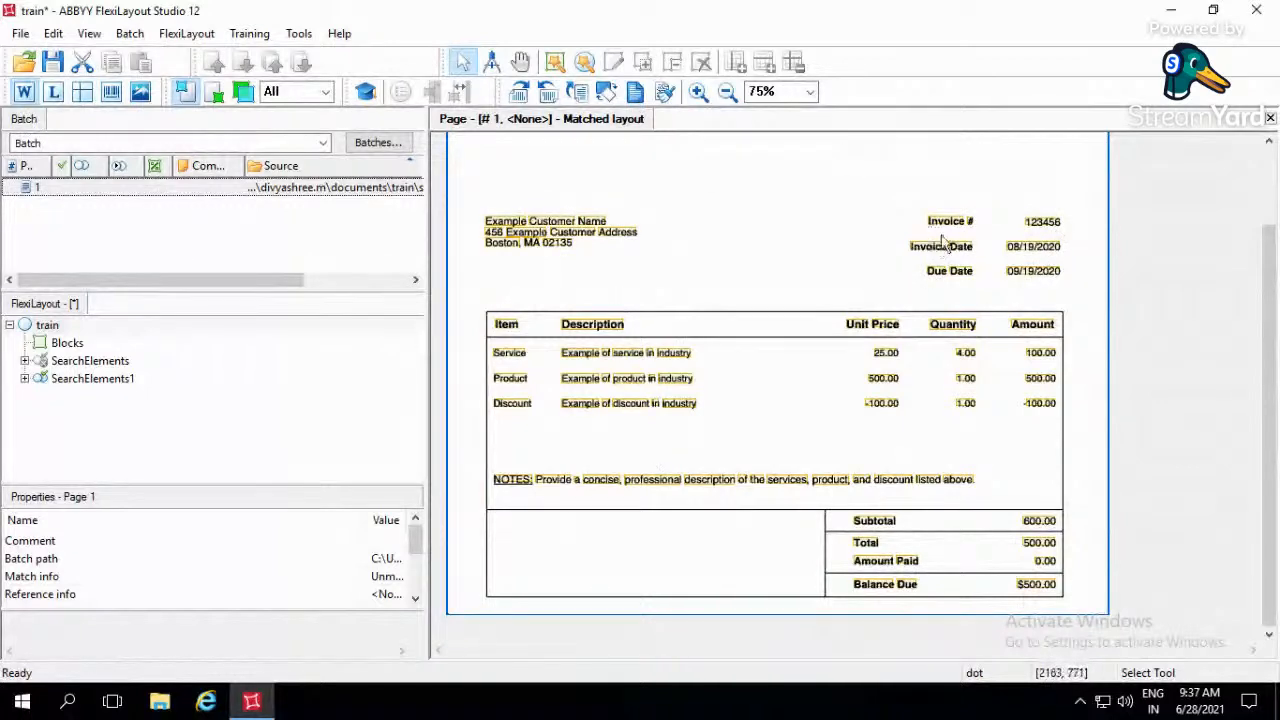
left_click(510, 232)
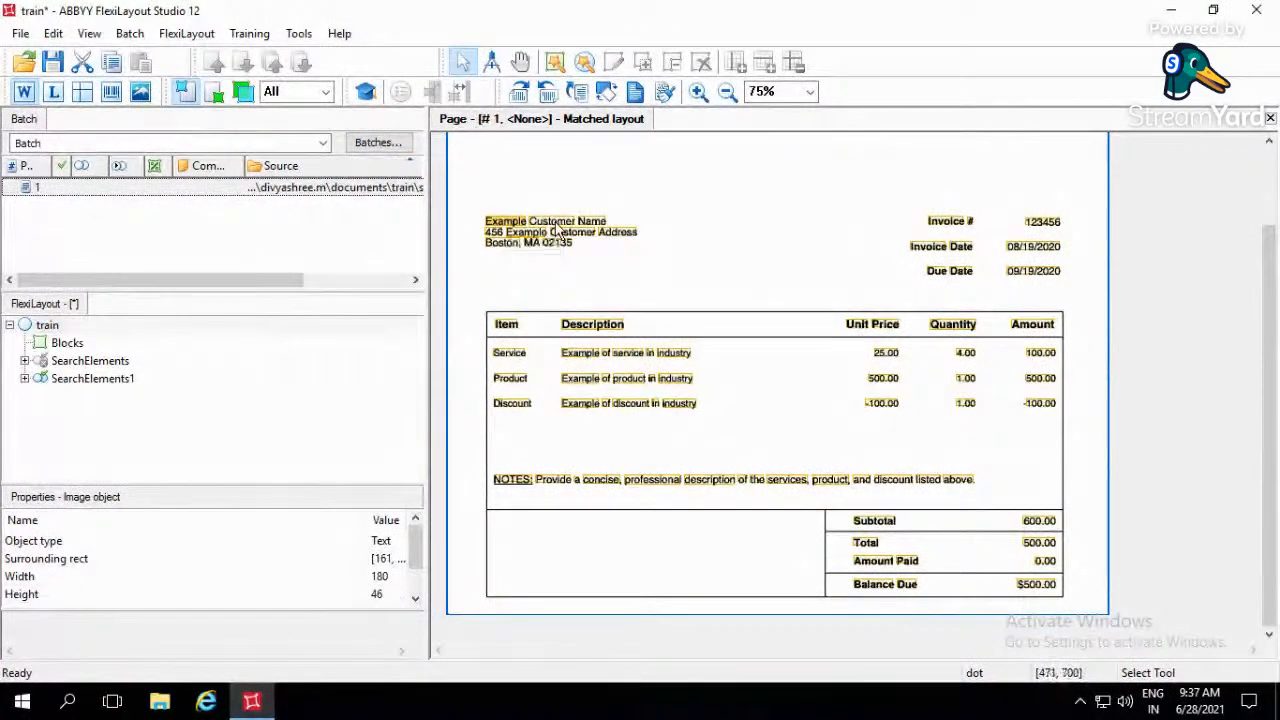
left_click(600, 232)
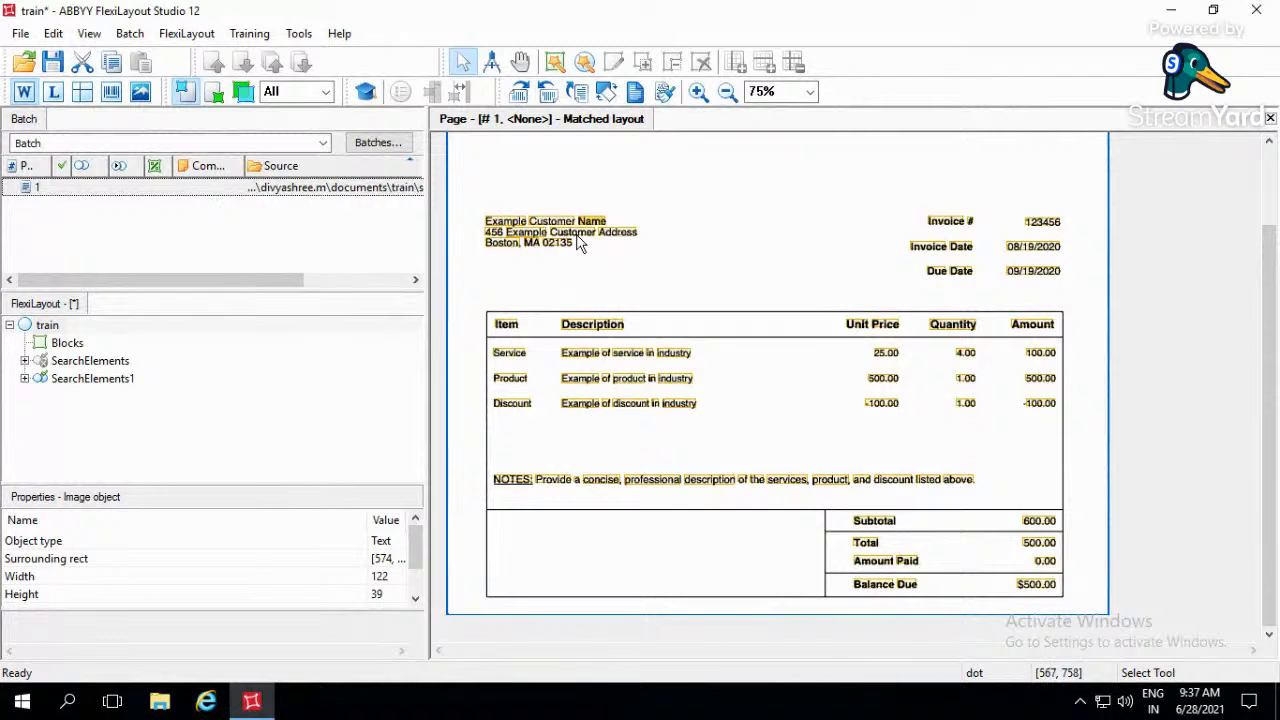
left_click(944, 230)
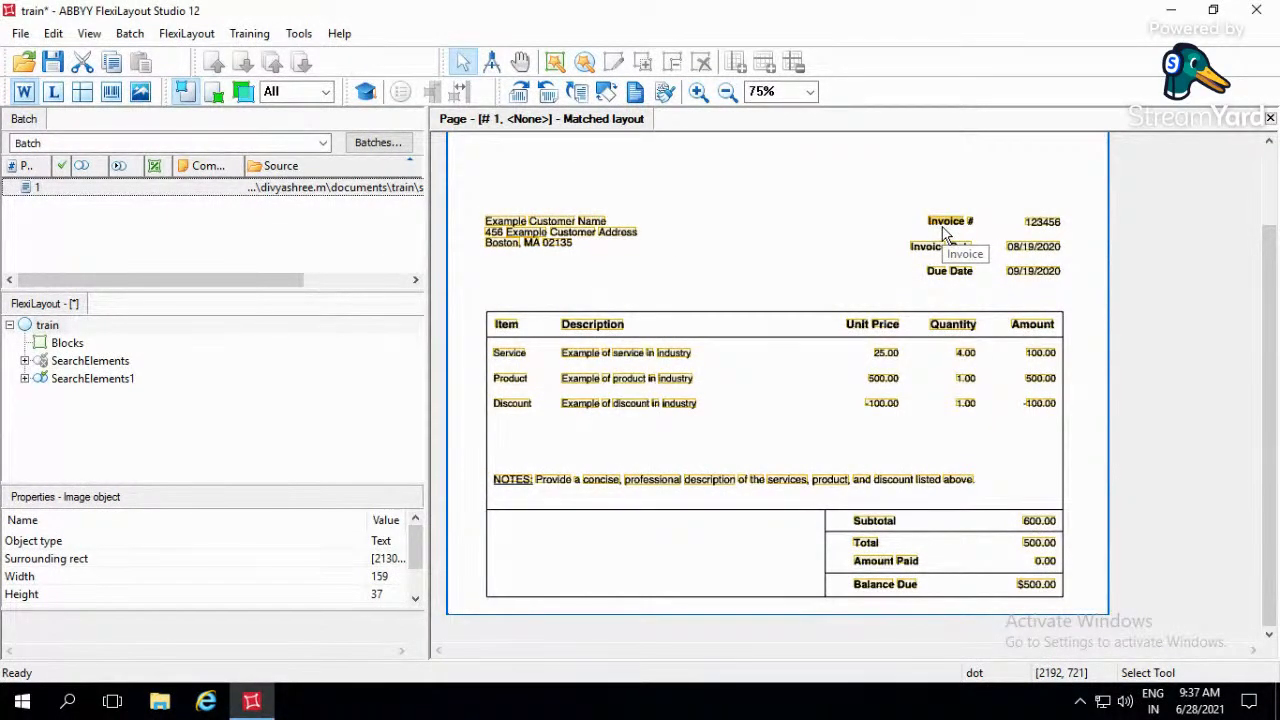
left_click(1040, 230)
right_click(1040, 230)
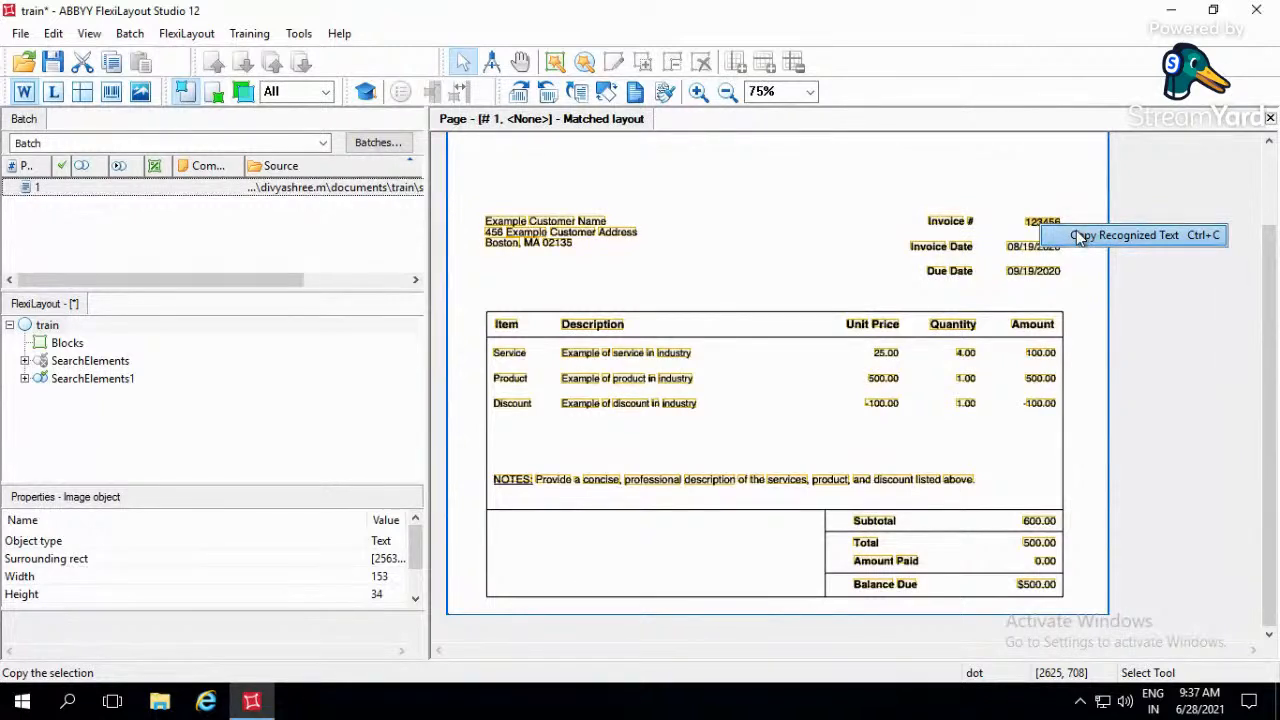
left_click(1078, 237)
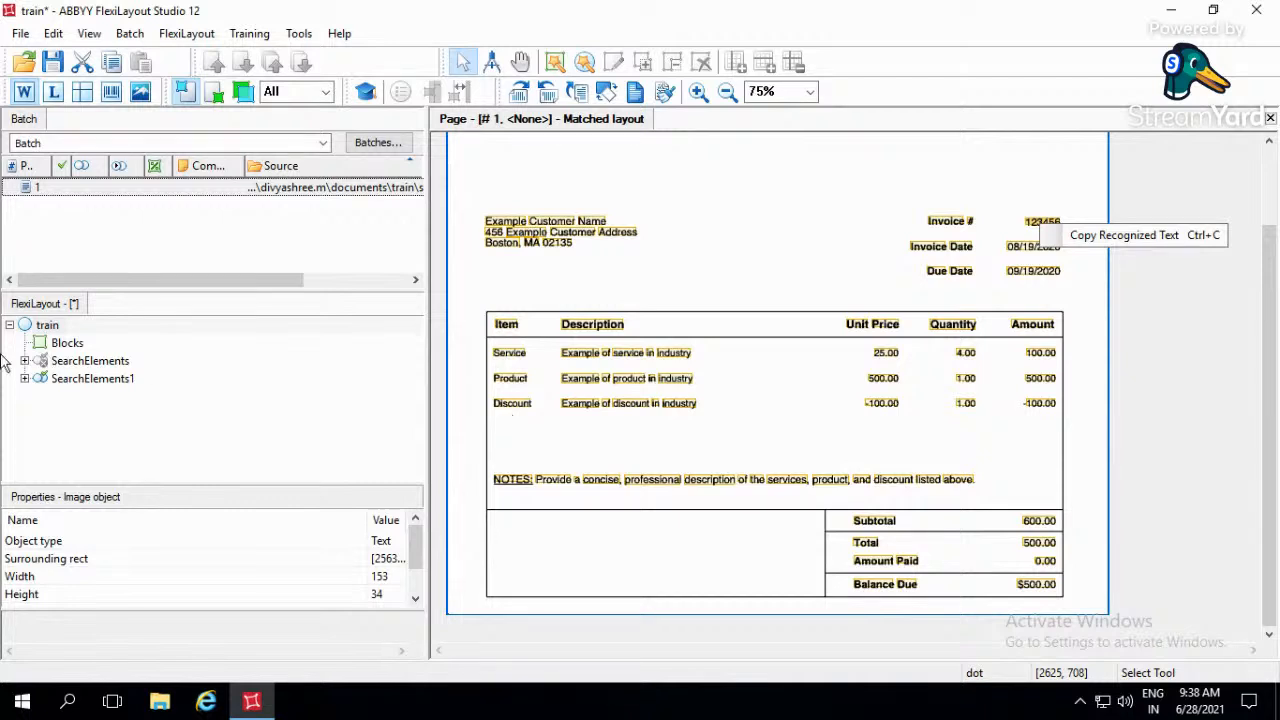
- Show the separators instead of the recognized words and look at the Blocks and SearchElements1 nodes of the layout
left_click(83, 95)
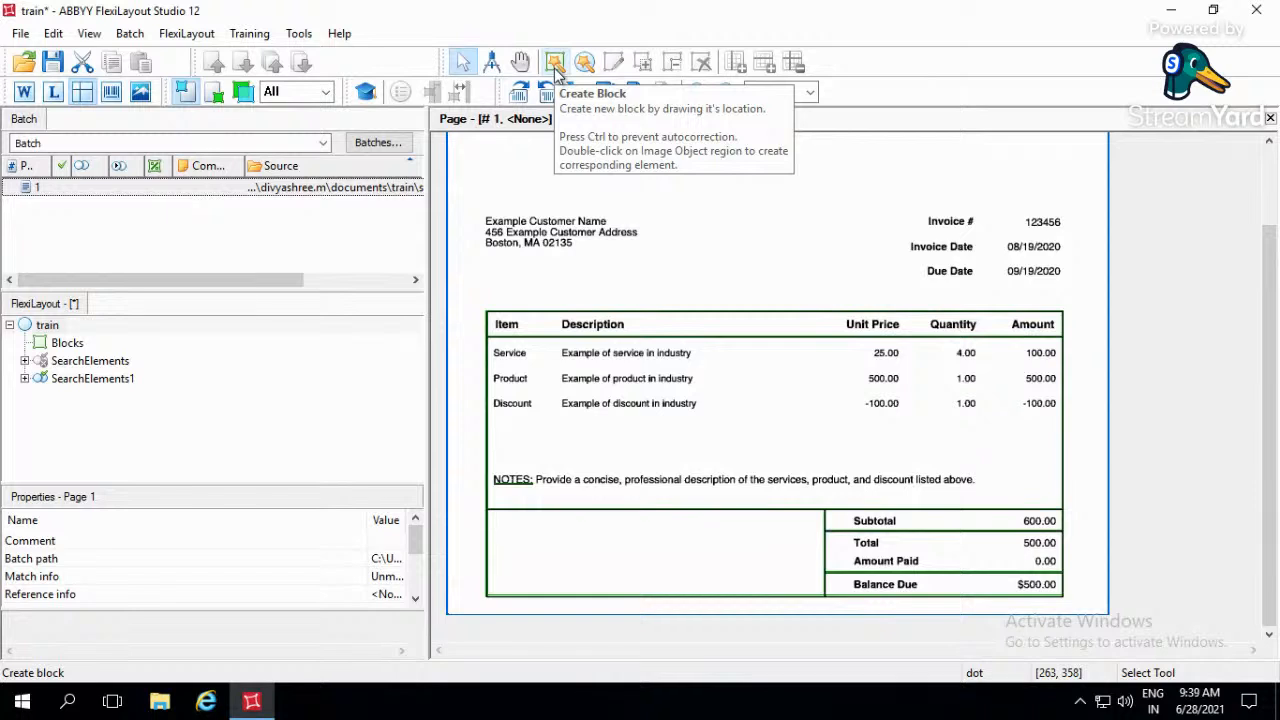
left_click(72, 344)
left_click(80, 384)
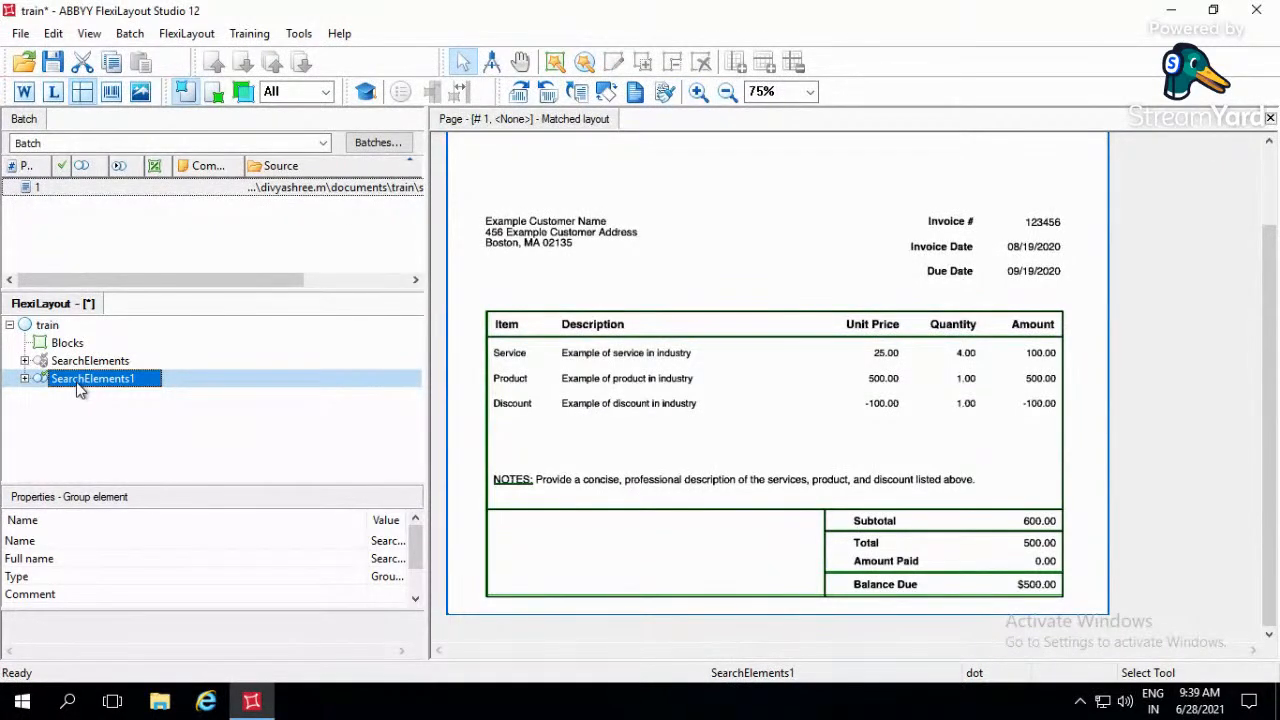
left_click(62, 343)
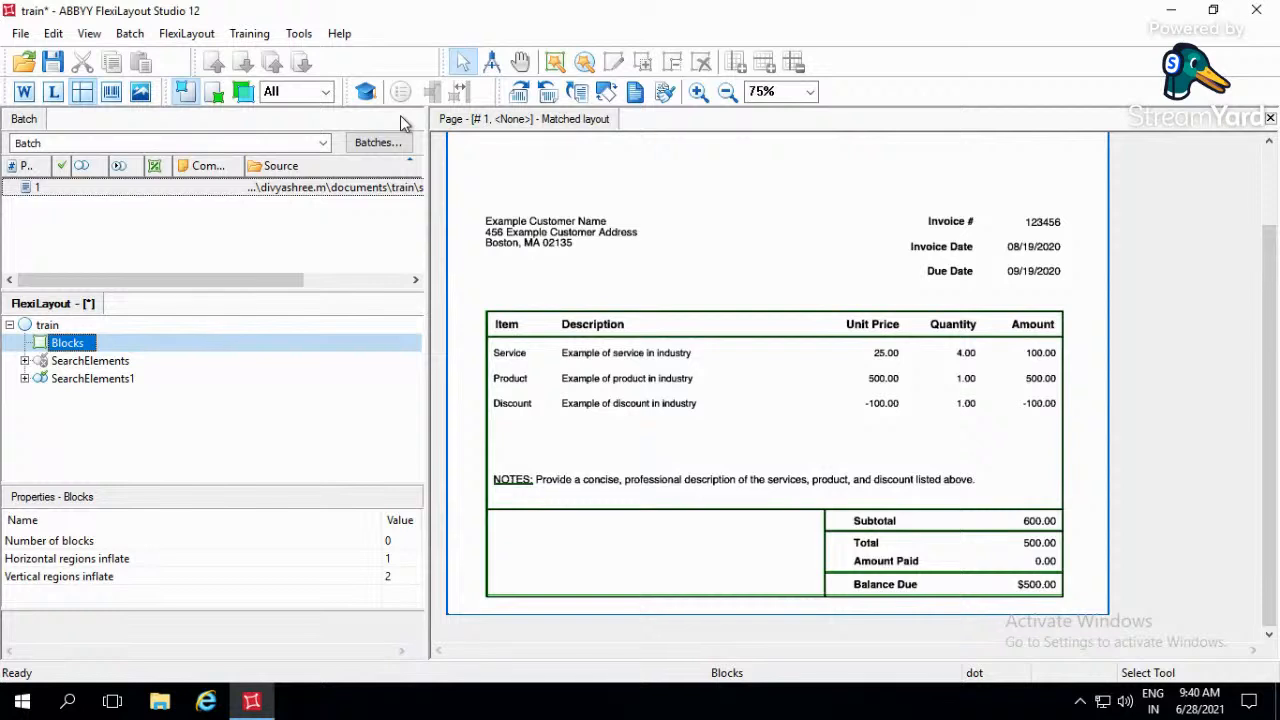
- Create a Static Text element around the Invoice # label and close its properties without editing them
left_click(586, 64)
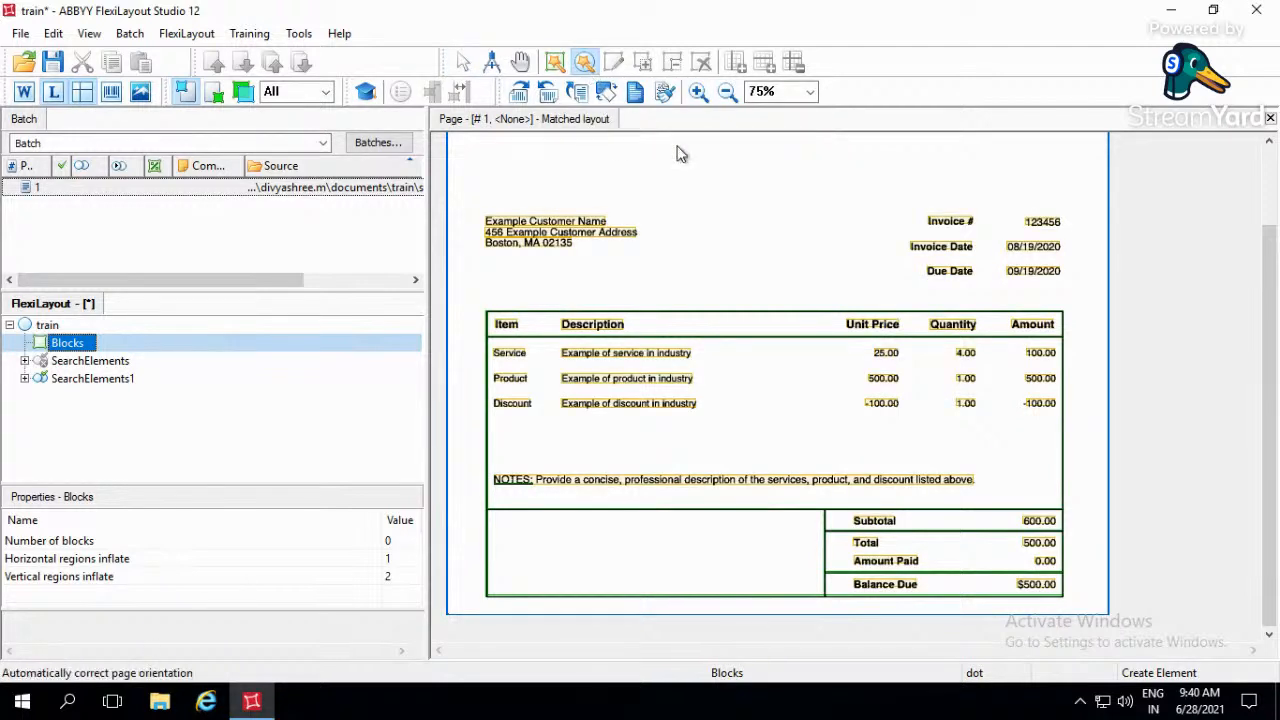
mouse_move(910, 209)
left_mouse_down()
mouse_move(978, 245)
mouse_move(986, 232)
left_mouse_up()
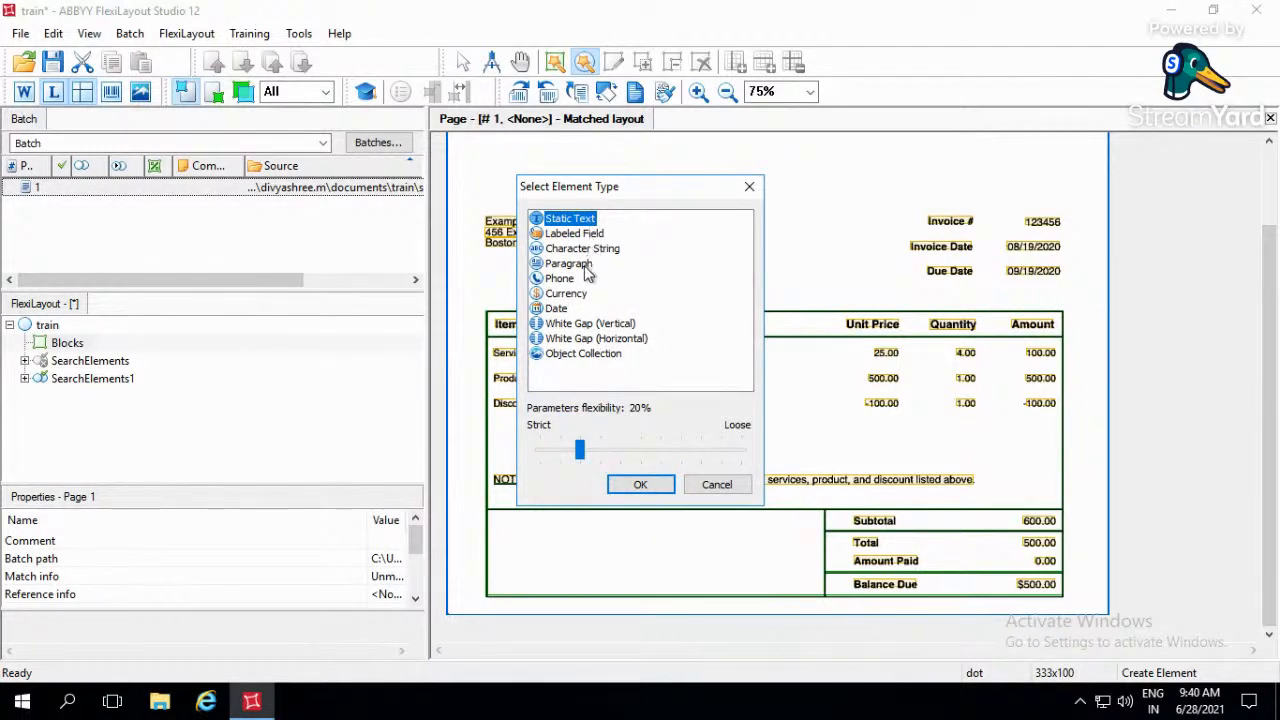
left_click(615, 386)
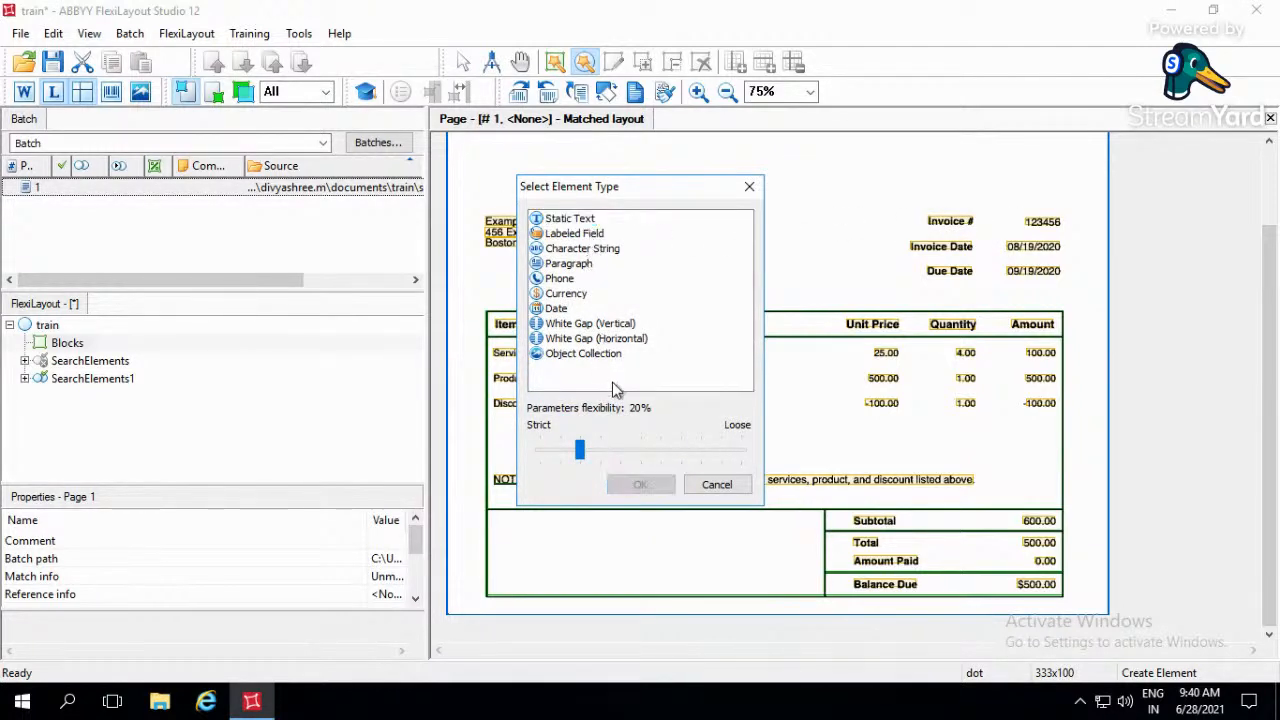
left_click(585, 218)
left_click(640, 487)
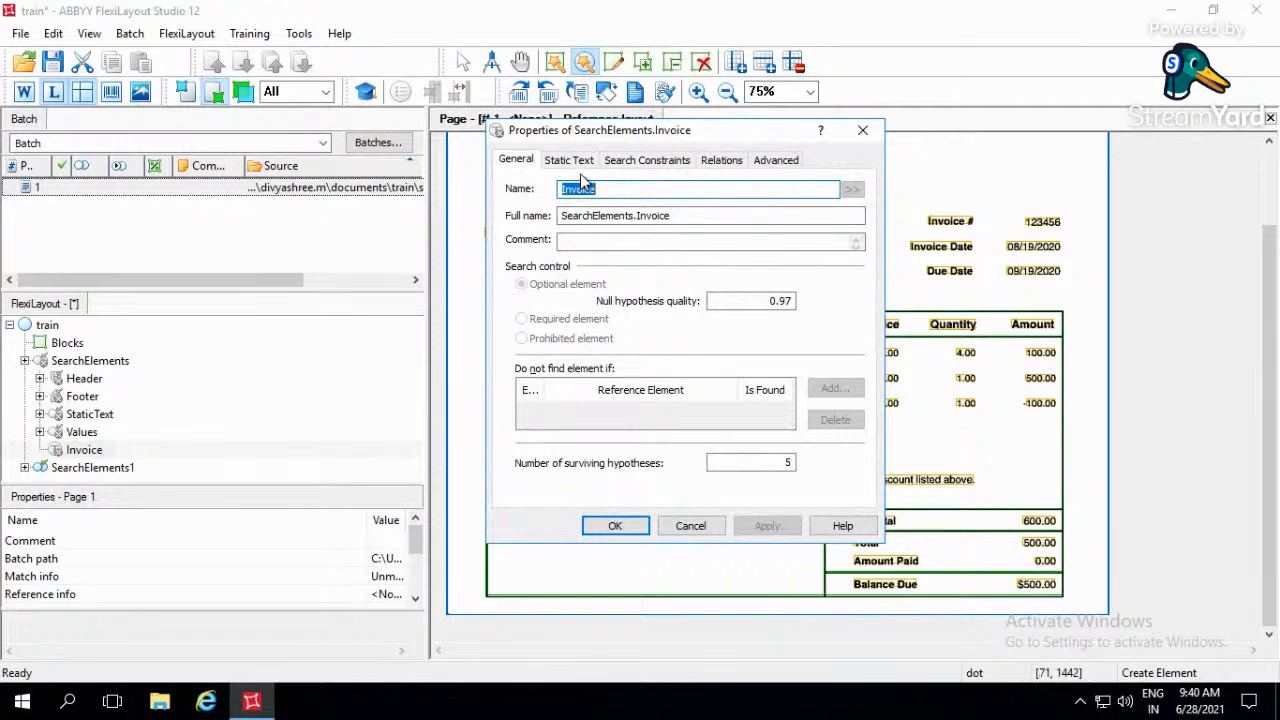
double_click(777, 462)
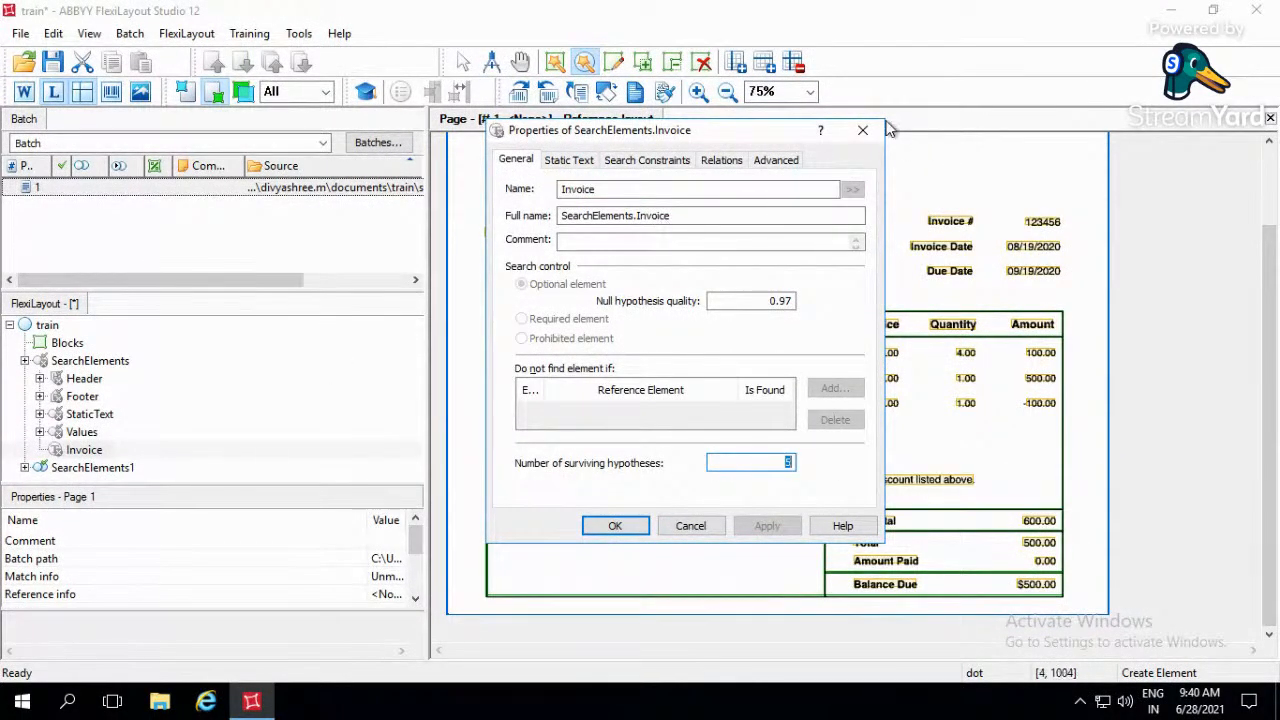
left_click(863, 131)
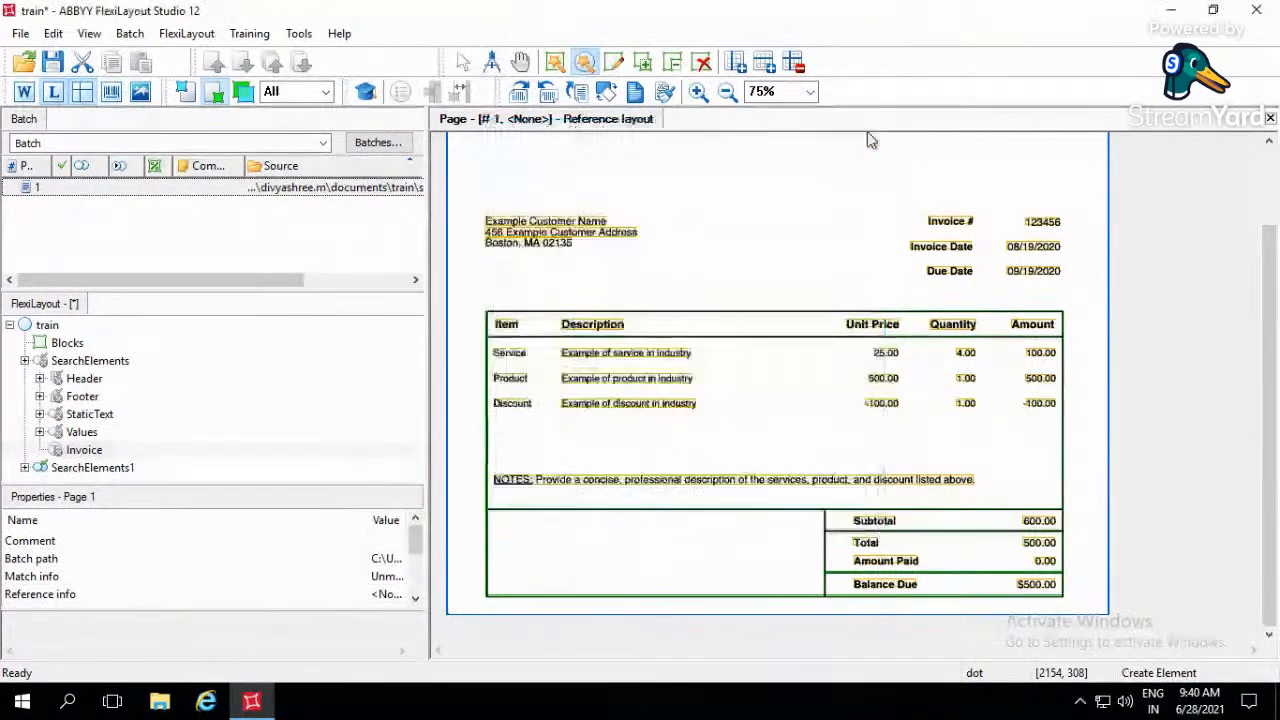
- Under SearchElements1, create a Static Text element around the Invoice # label with 20% parameters flexibility
left_click(25, 361)
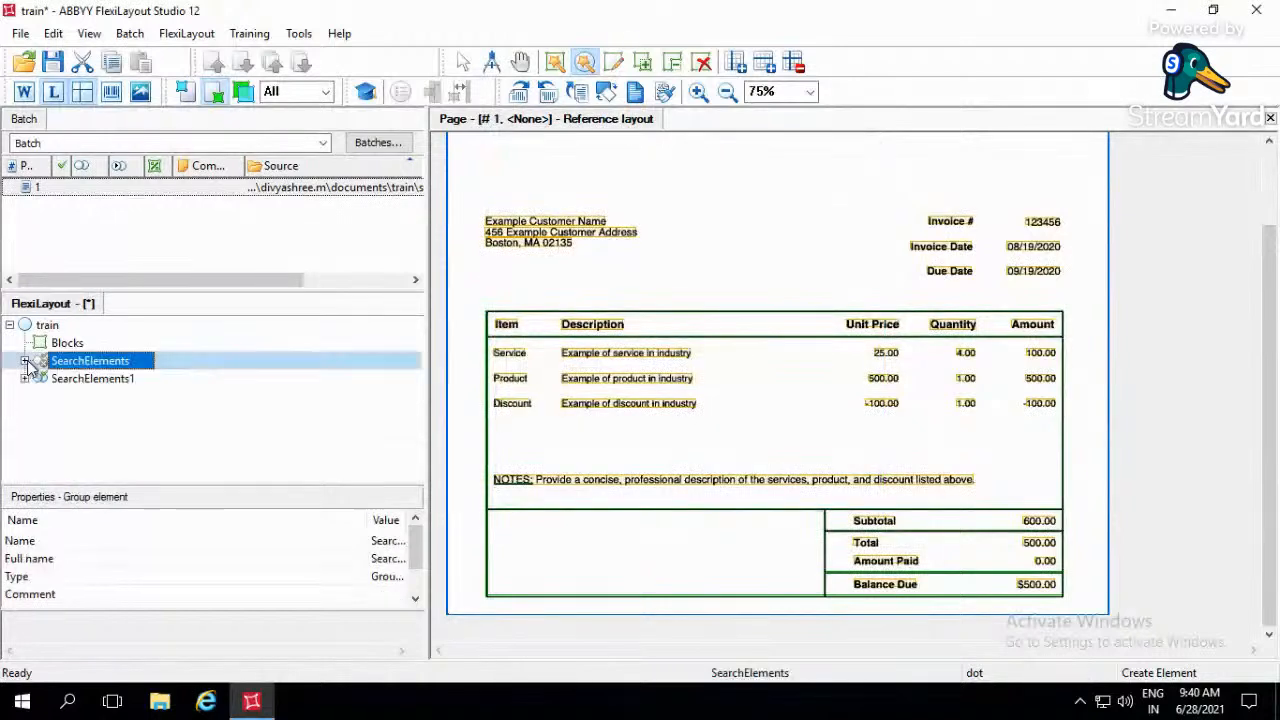
left_click(118, 381)
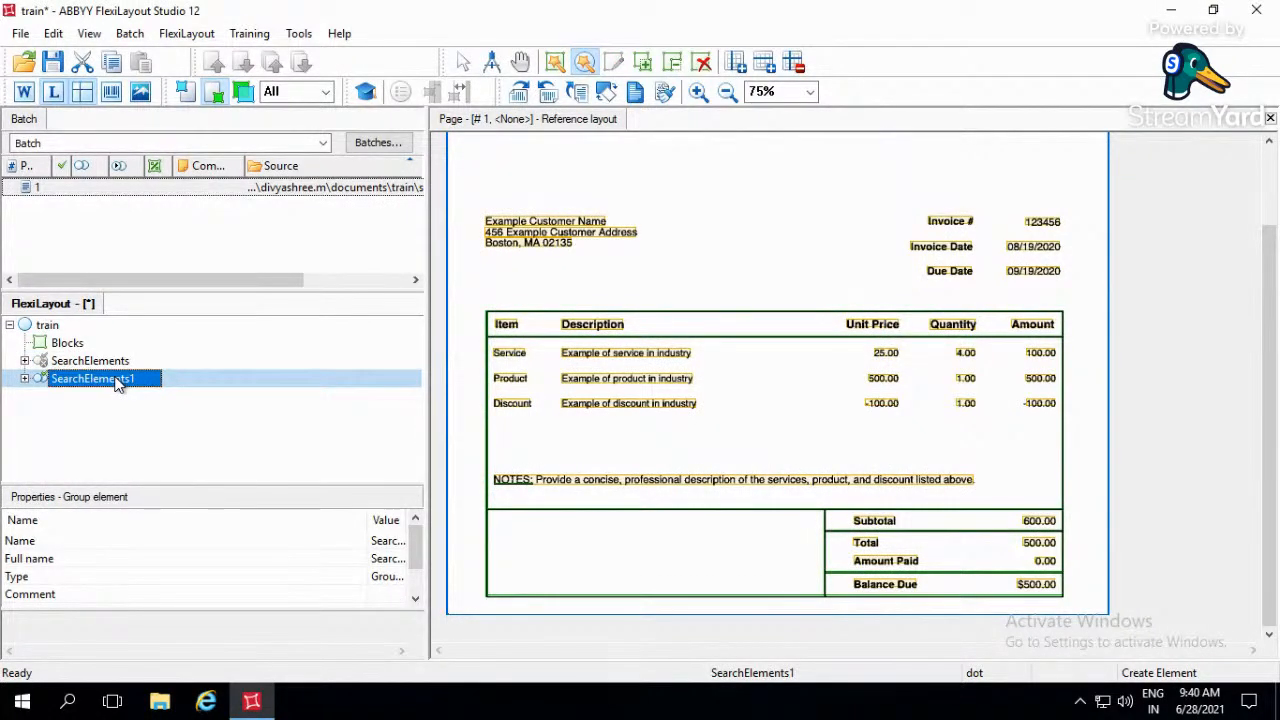
left_click(25, 379)
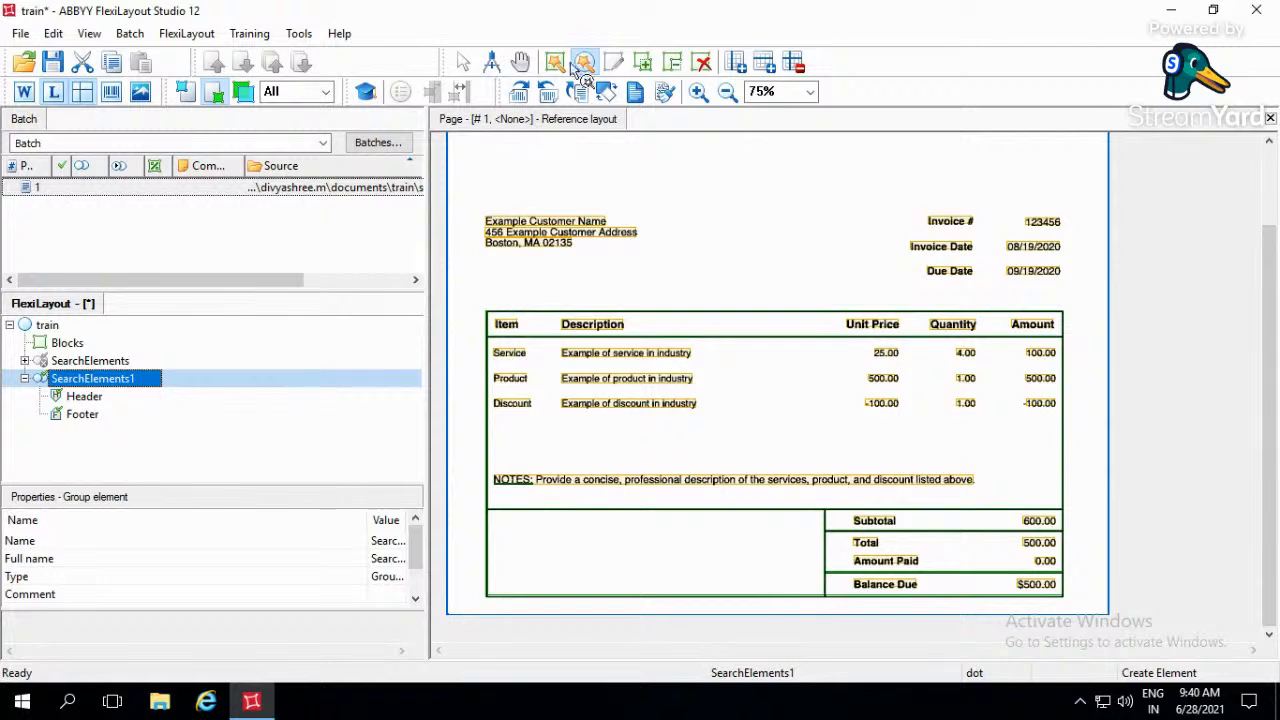
left_click_drag(904, 207, 983, 237)
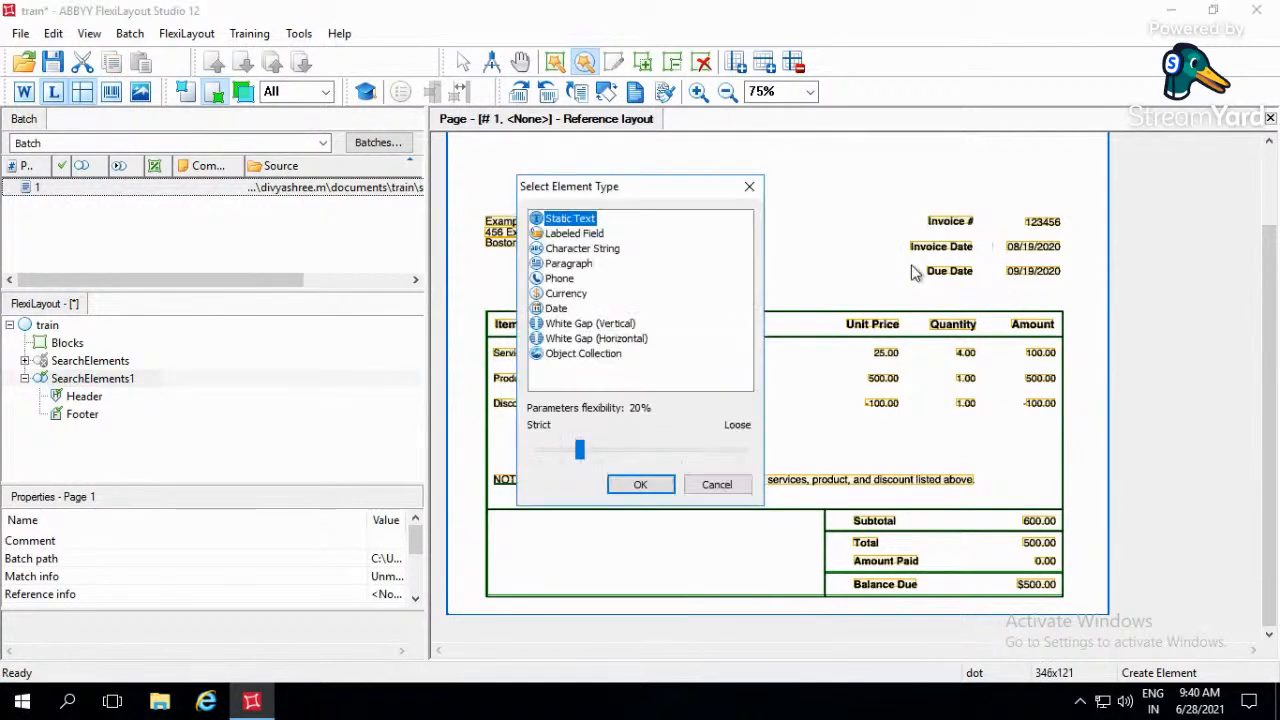
left_click(638, 485)
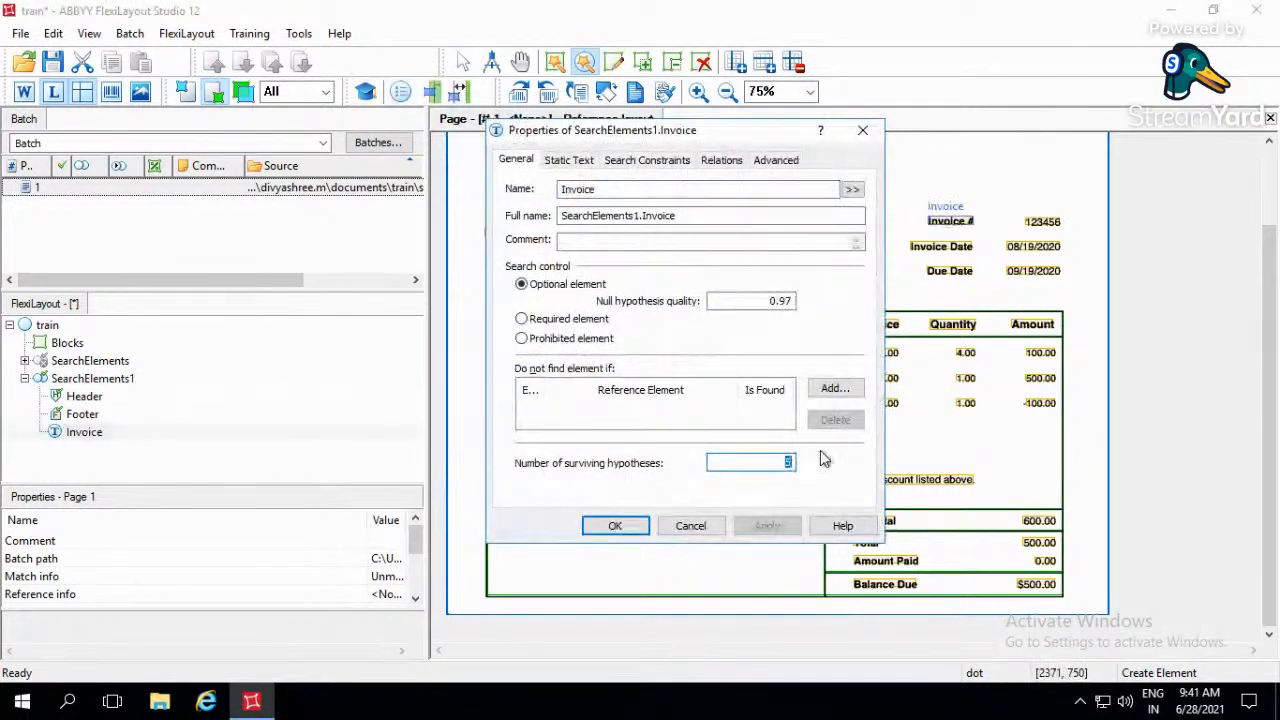
- Set the new Invoice element's number of surviving hypotheses to 1 and move its properties aside to uncover the invoice
type("1")
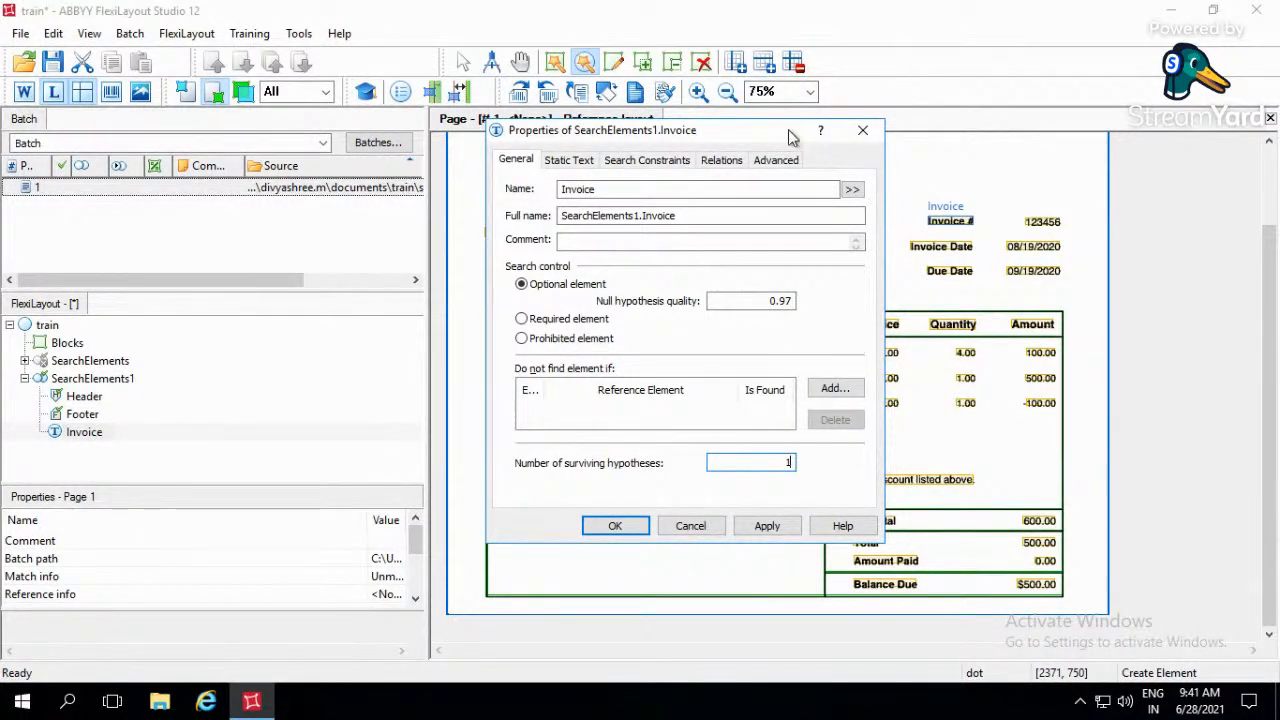
left_click_drag(710, 135, 428, 153)
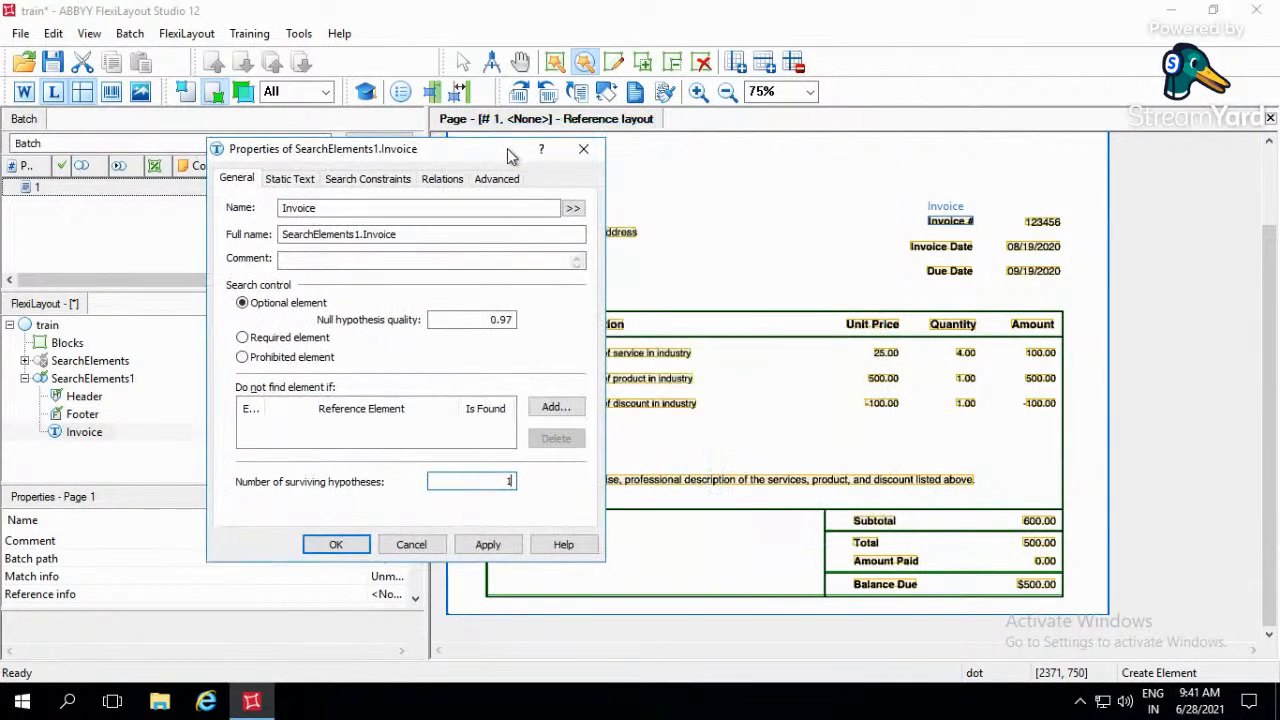
left_click(1185, 310)
scroll(1185, 310, "up", 2)
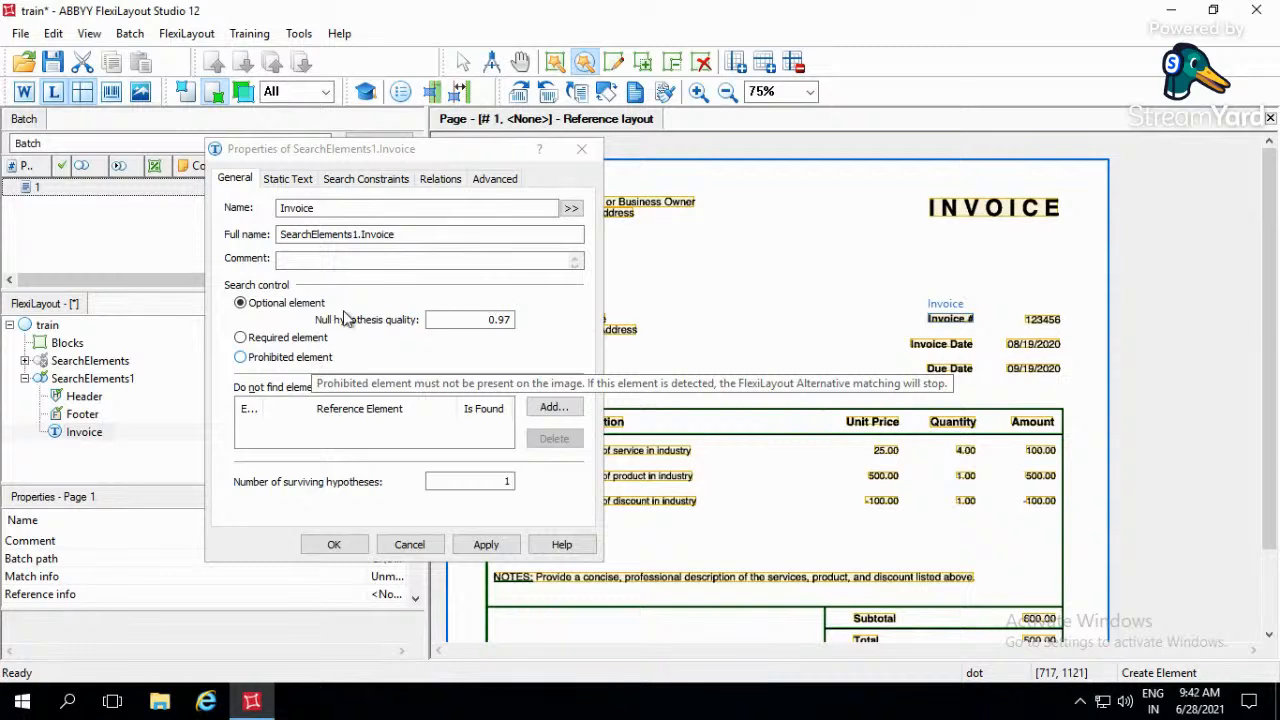
- Make the Invoice static text element a required element in its search control settings
left_click(257, 343)
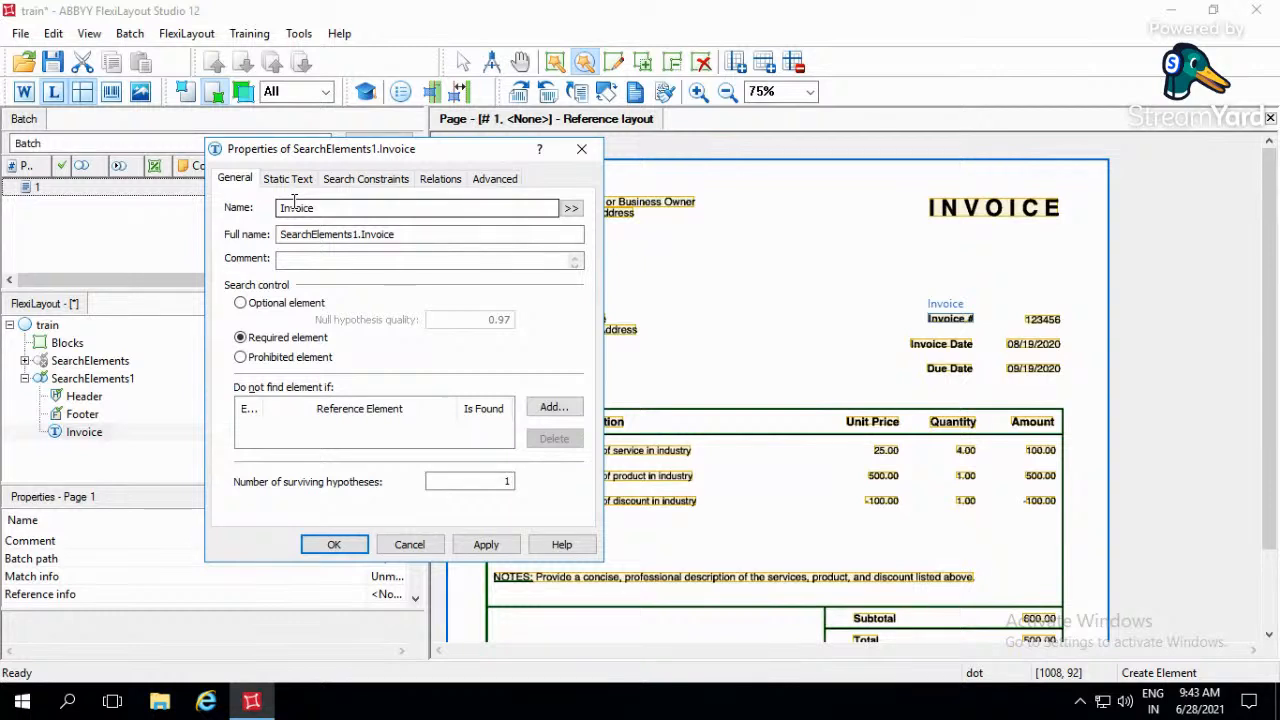
left_click(289, 361)
left_click(264, 340)
left_click(240, 338)
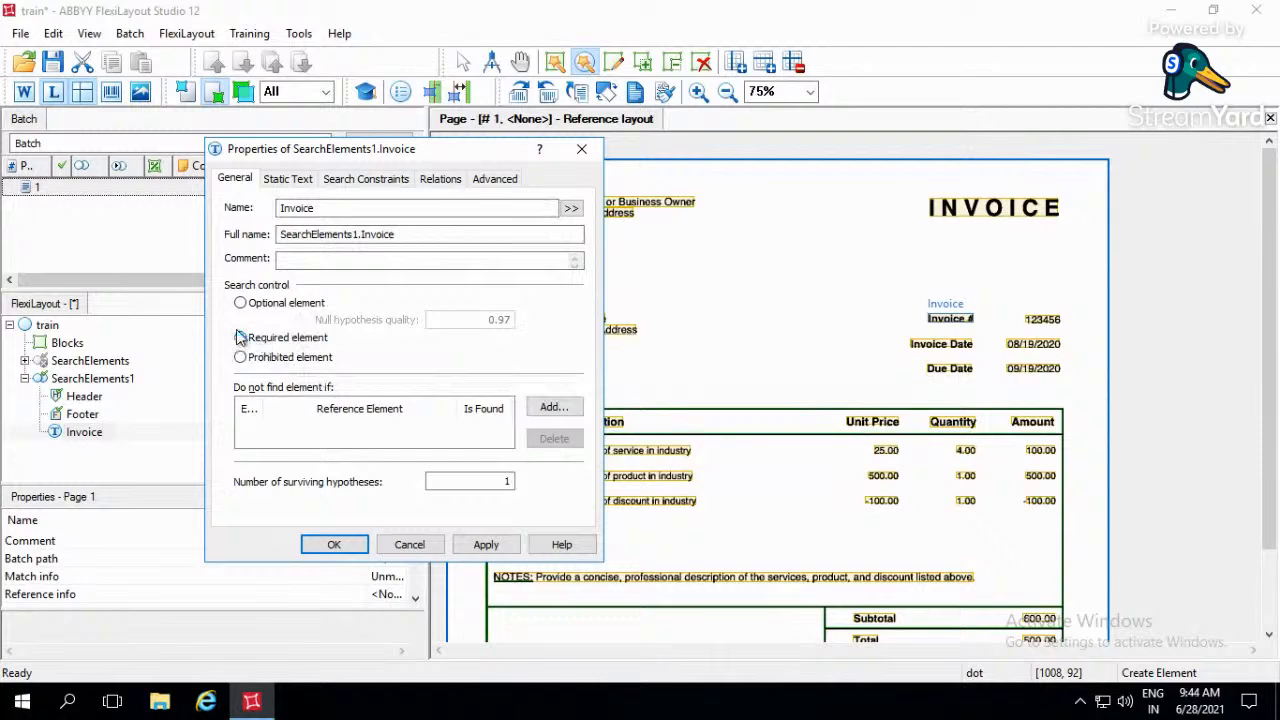
- Review the Invoice element's static text settings, including the search text and error limits, and move its properties aside to uncover the page
left_click(288, 178)
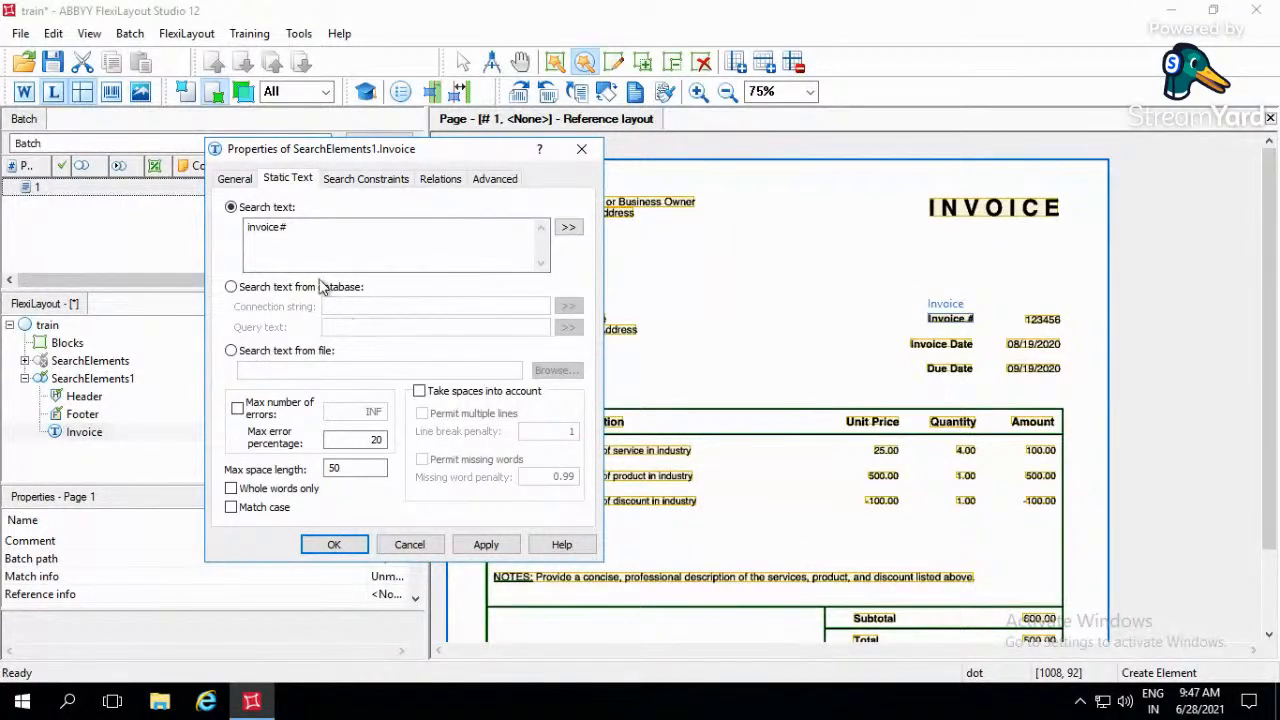
left_click(282, 414)
left_click(239, 411)
left_click(329, 228)
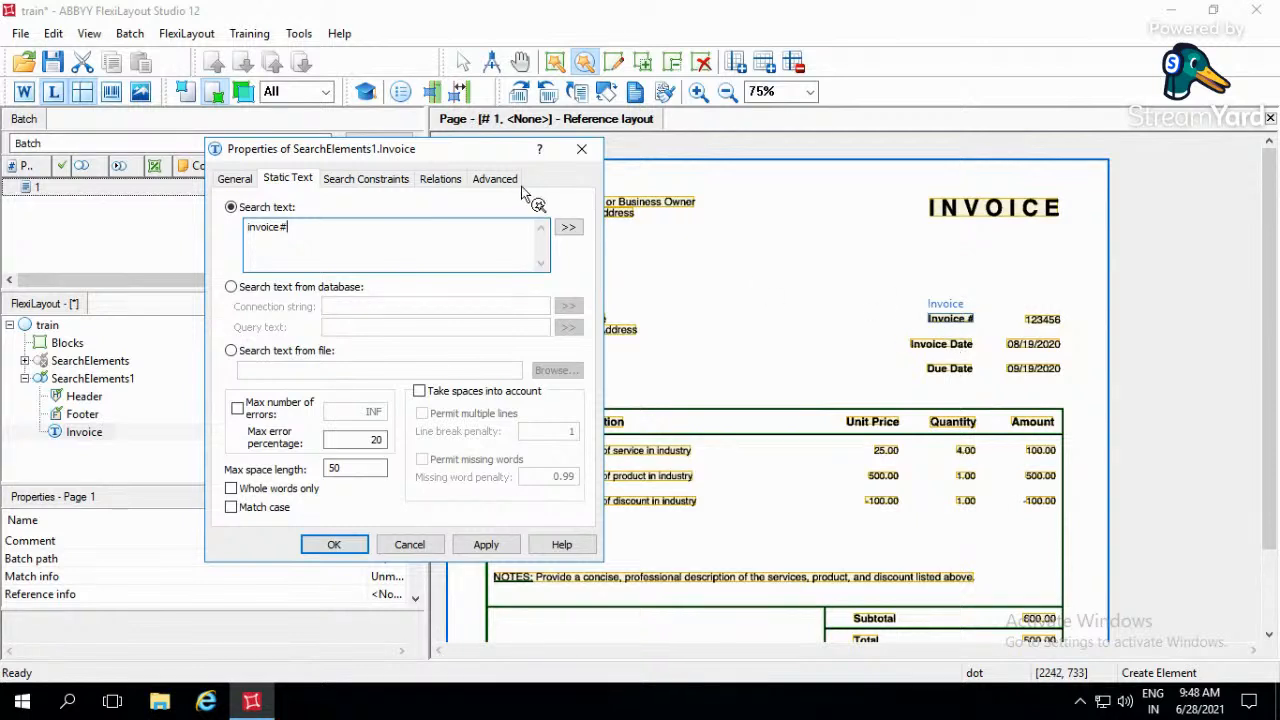
left_click_drag(497, 159, 380, 168)
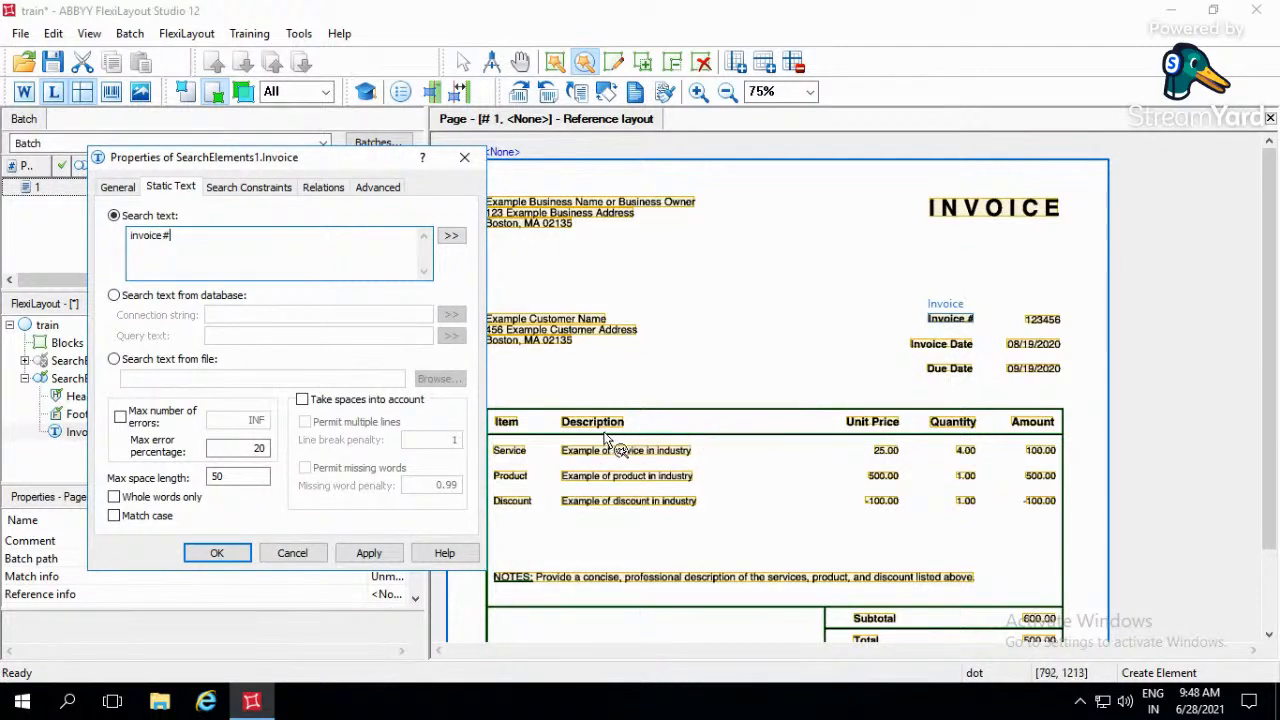
left_click(828, 422)
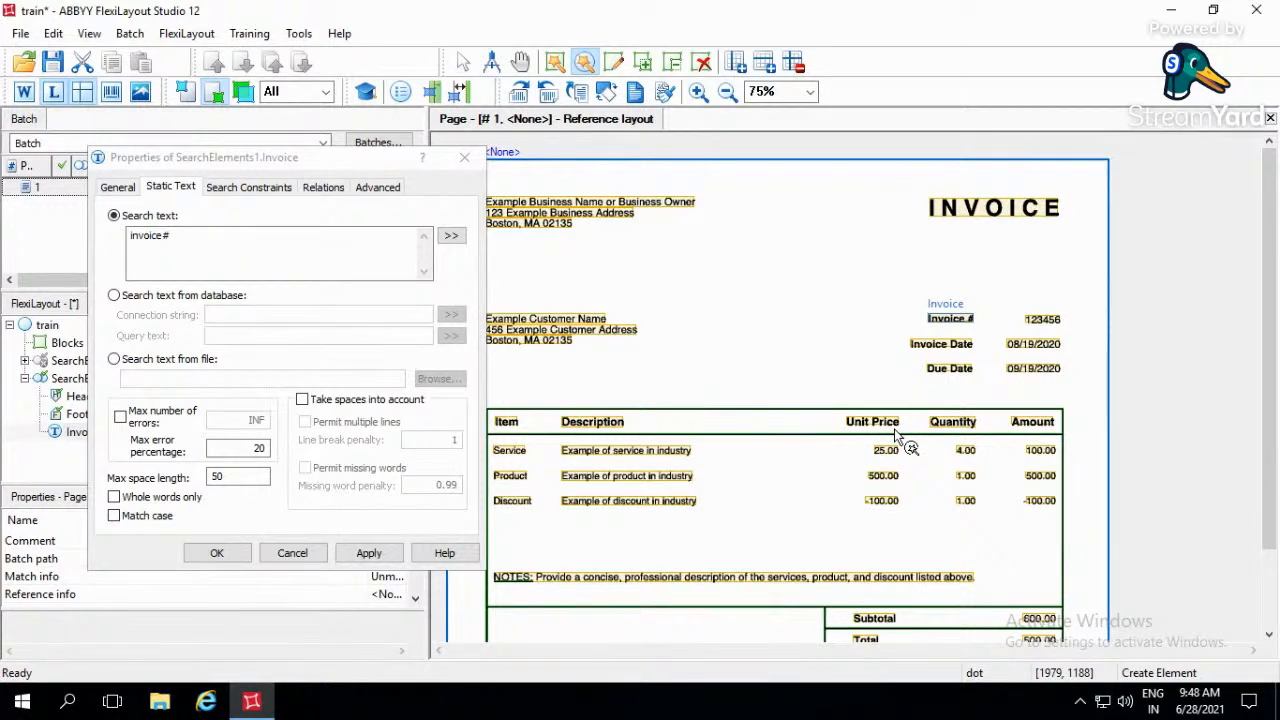
- Try taking spaces into account with multiple lines permitted for the Invoice search text, and turn the space option back off
left_click(305, 404)
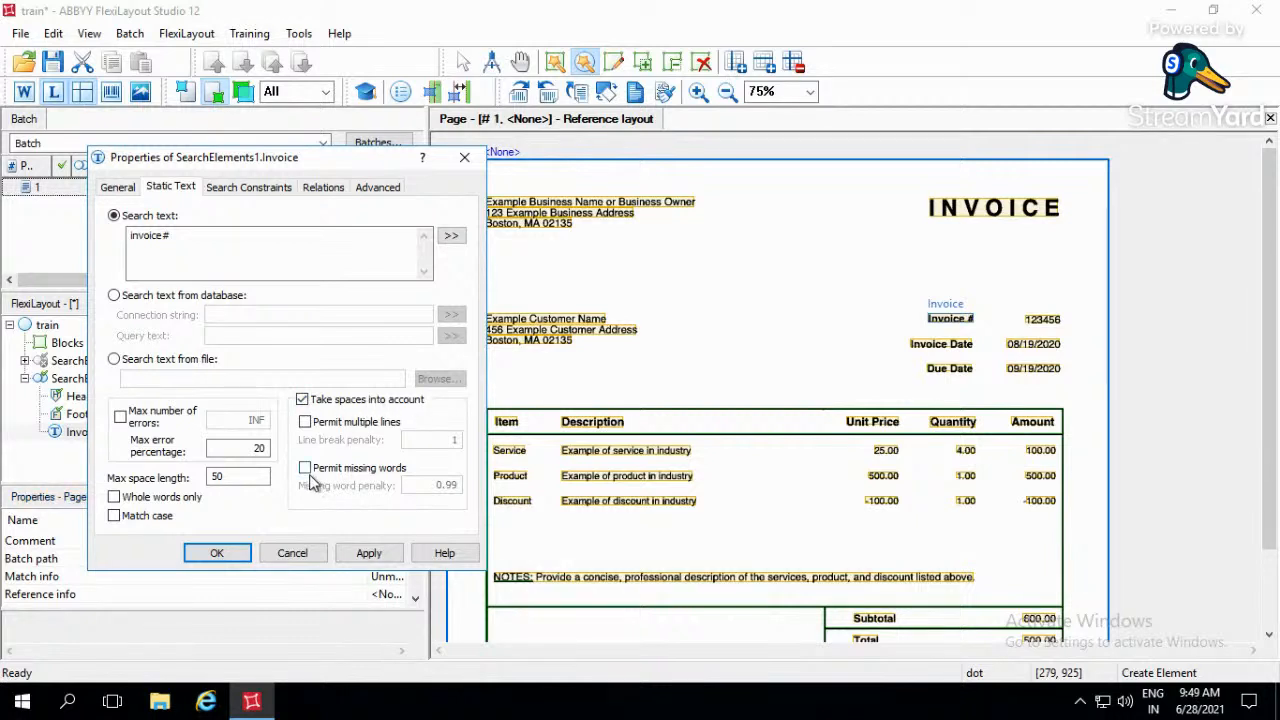
left_click(306, 422)
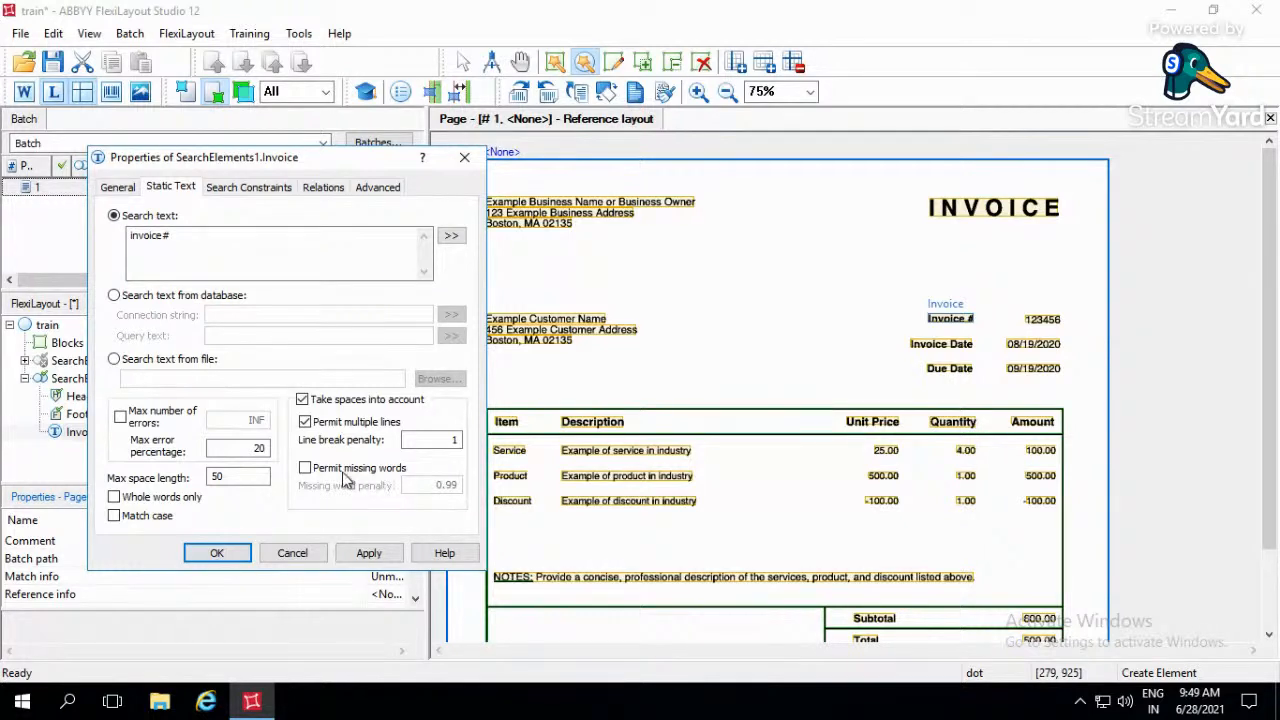
left_click(301, 399)
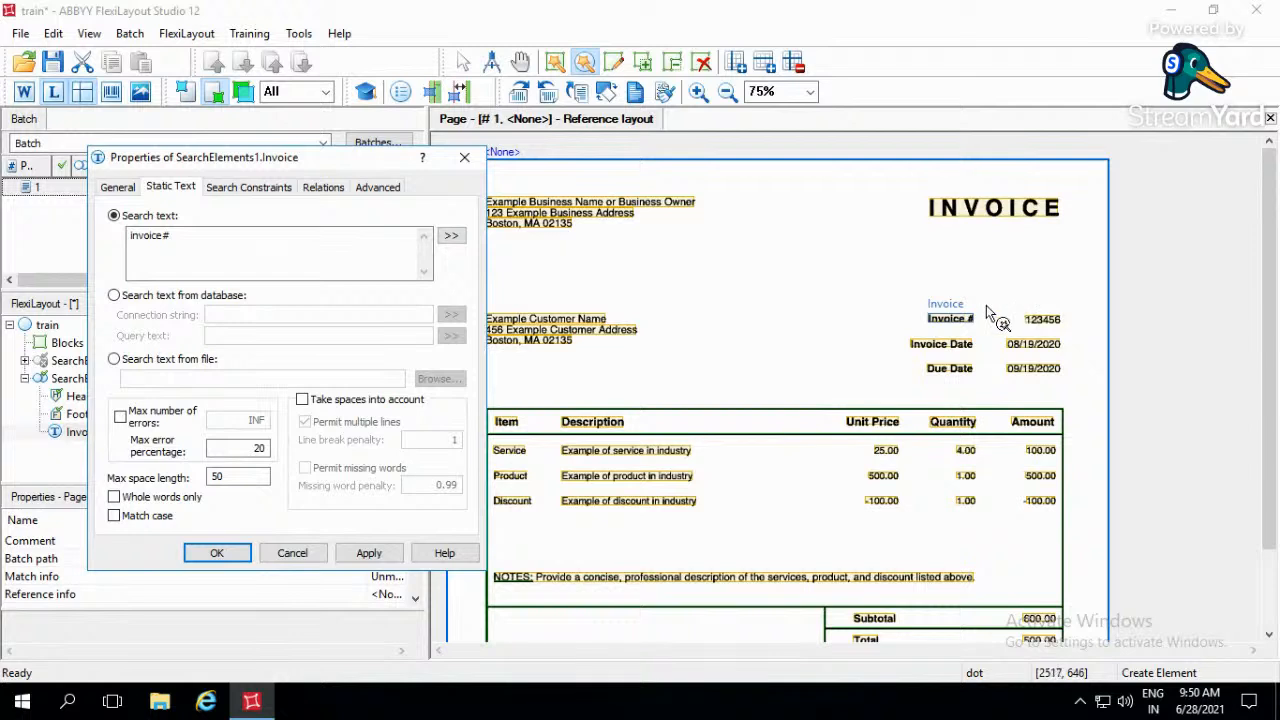
- Switch to the Select tool and restrict the Invoice element's search text to whole words only
left_click(462, 62)
left_click_drag(895, 282, 1043, 341)
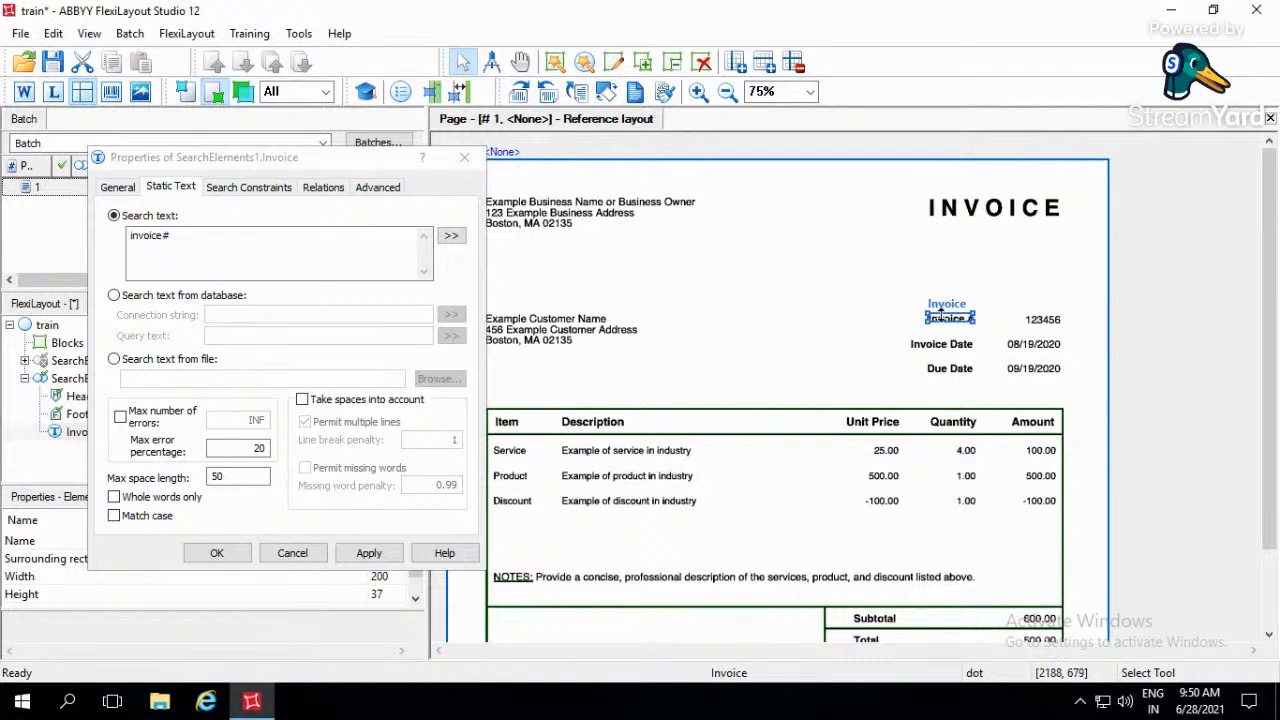
left_click(928, 310)
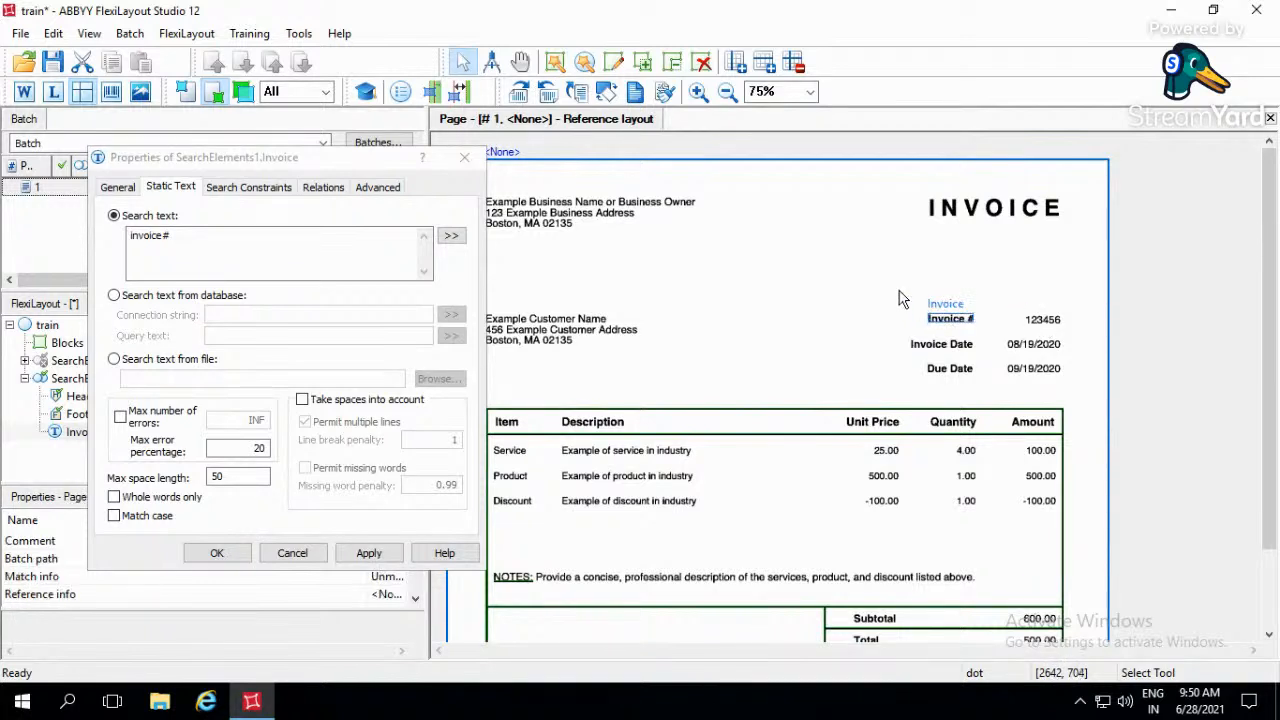
left_click_drag(899, 290, 1100, 343)
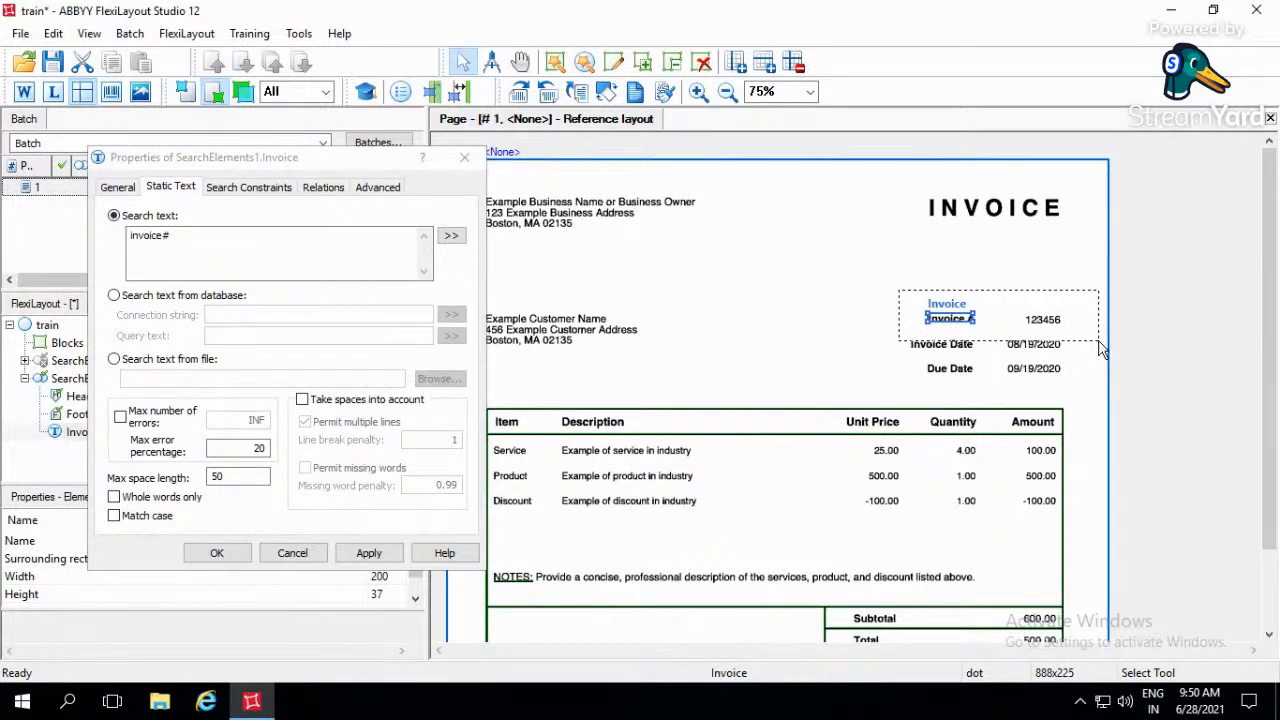
left_click_drag(1100, 347, 1000, 343)
left_click_drag(1000, 342, 1077, 344)
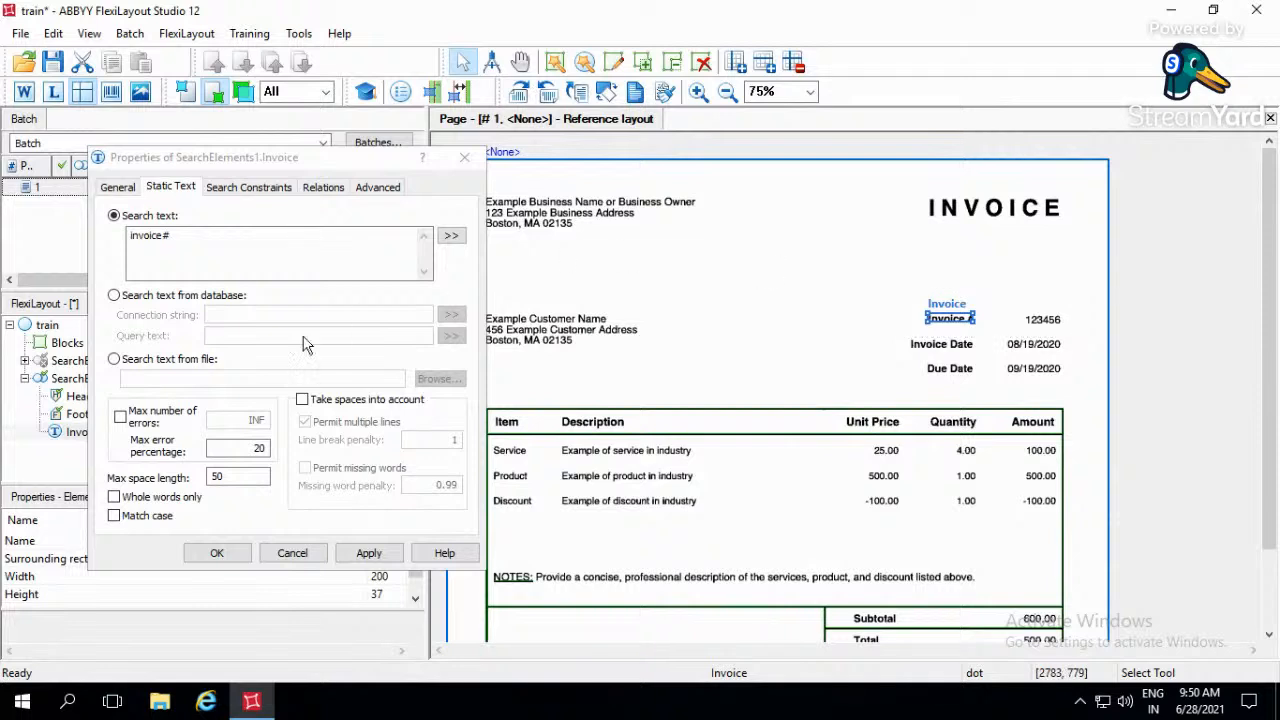
left_click(116, 500)
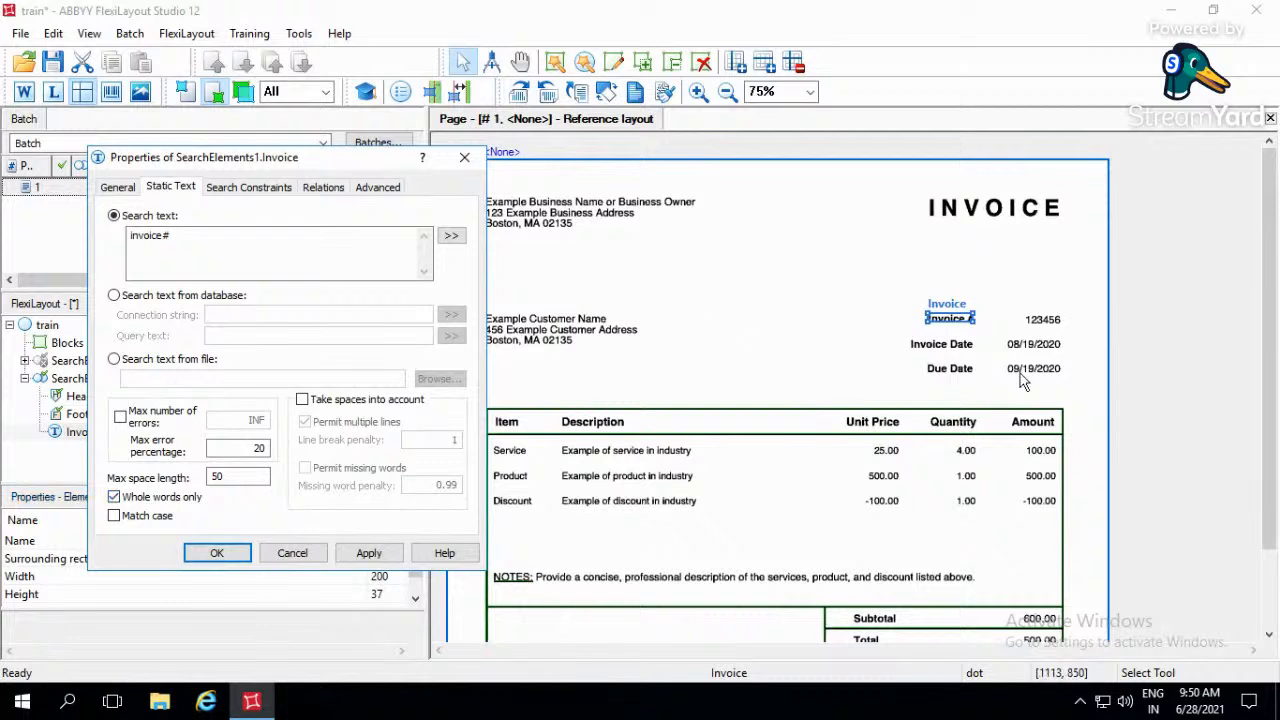
- Compare the Invoice # line and the INVOICE title on the page with the search text entered for the Invoice element
left_click_drag(903, 289, 1090, 345)
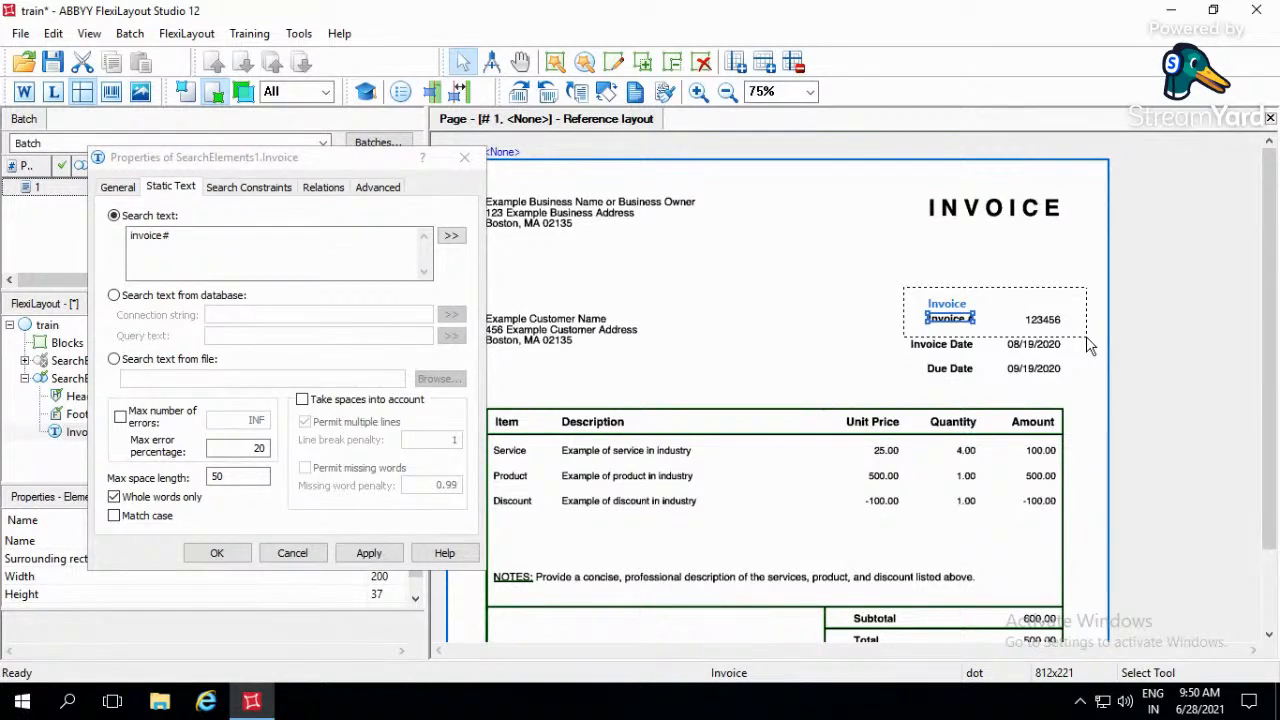
left_click_drag(1090, 346, 1091, 347)
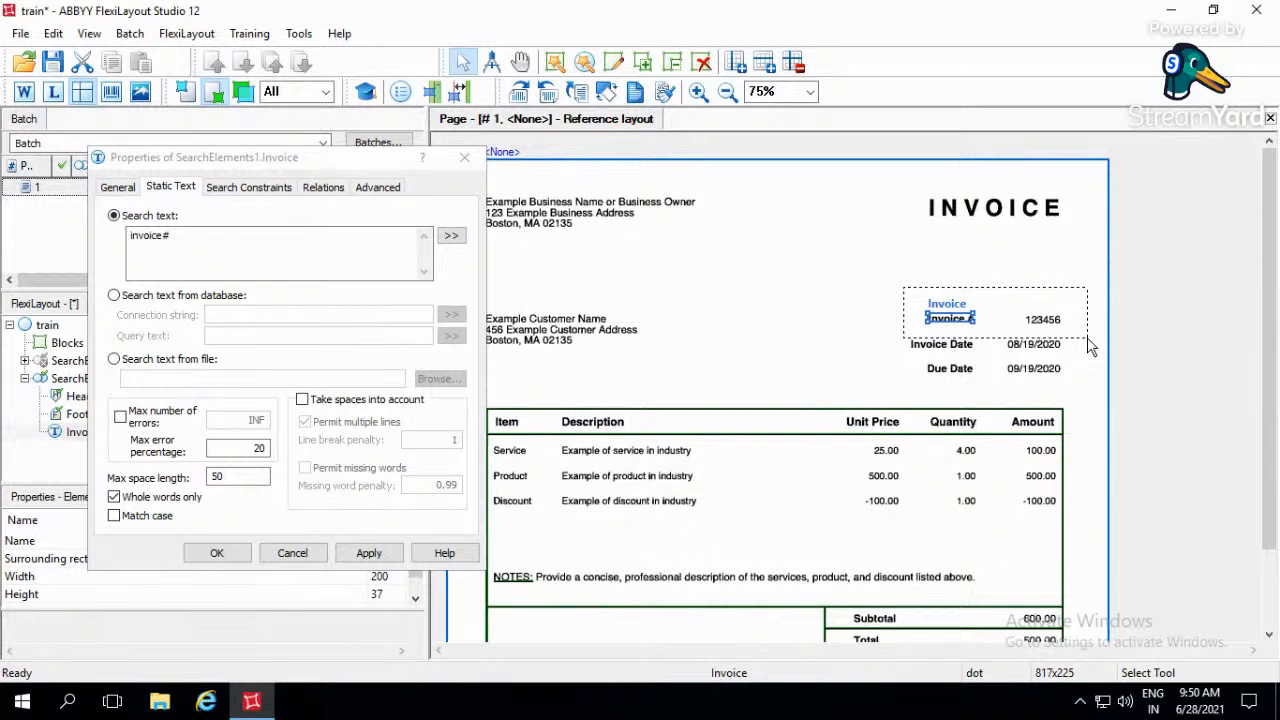
left_click_drag(1090, 346, 1090, 346)
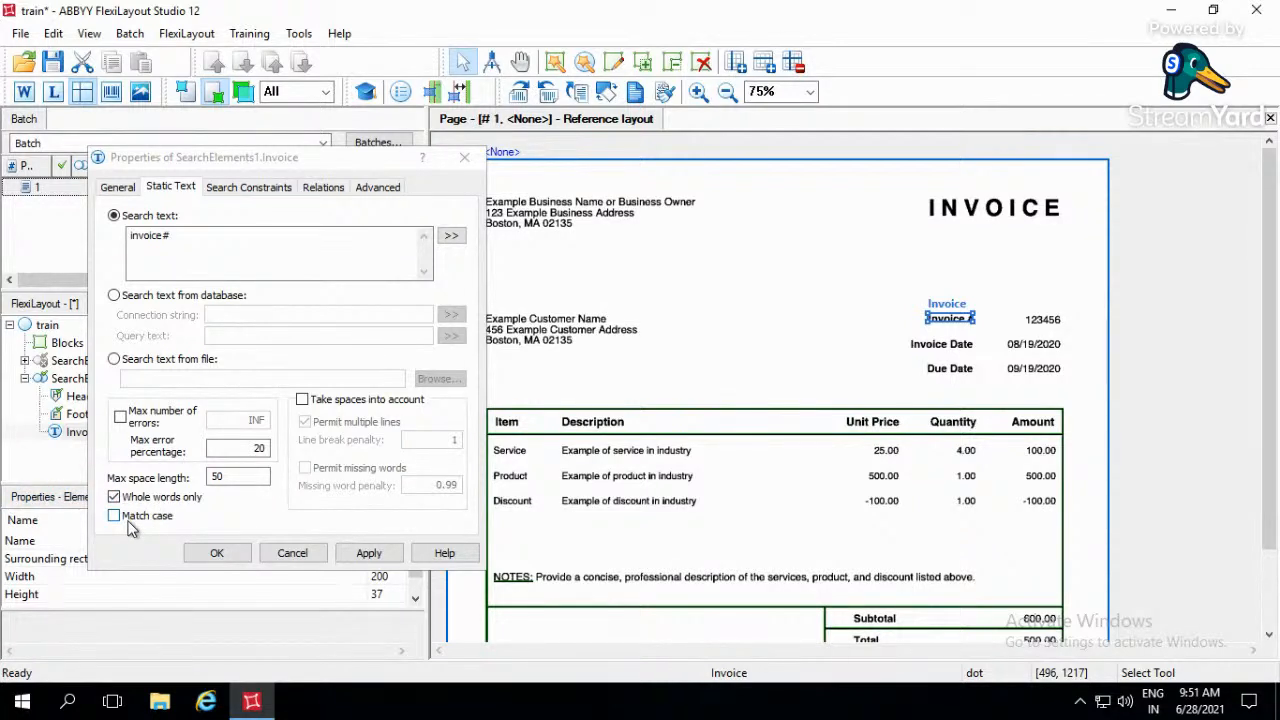
left_click(912, 184)
left_click_drag(935, 232, 1086, 247)
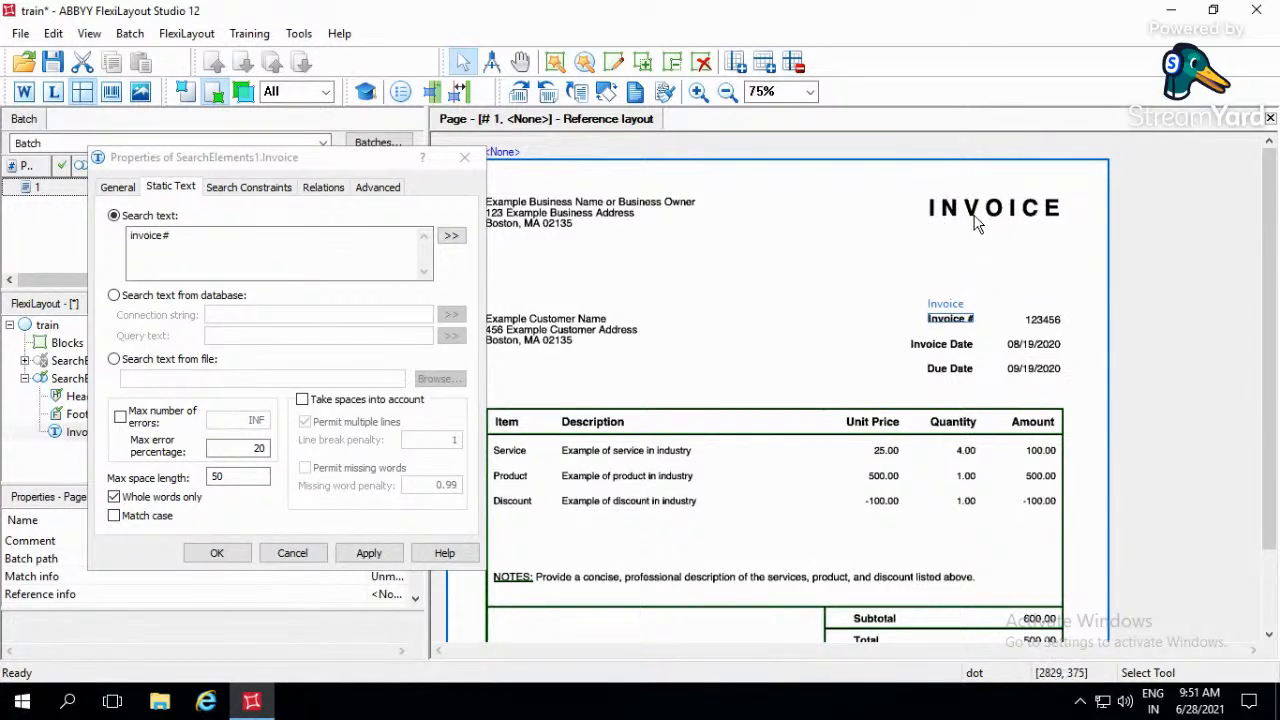
left_click_drag(916, 183, 1098, 253)
left_click_drag(911, 185, 1085, 240)
left_click(168, 241)
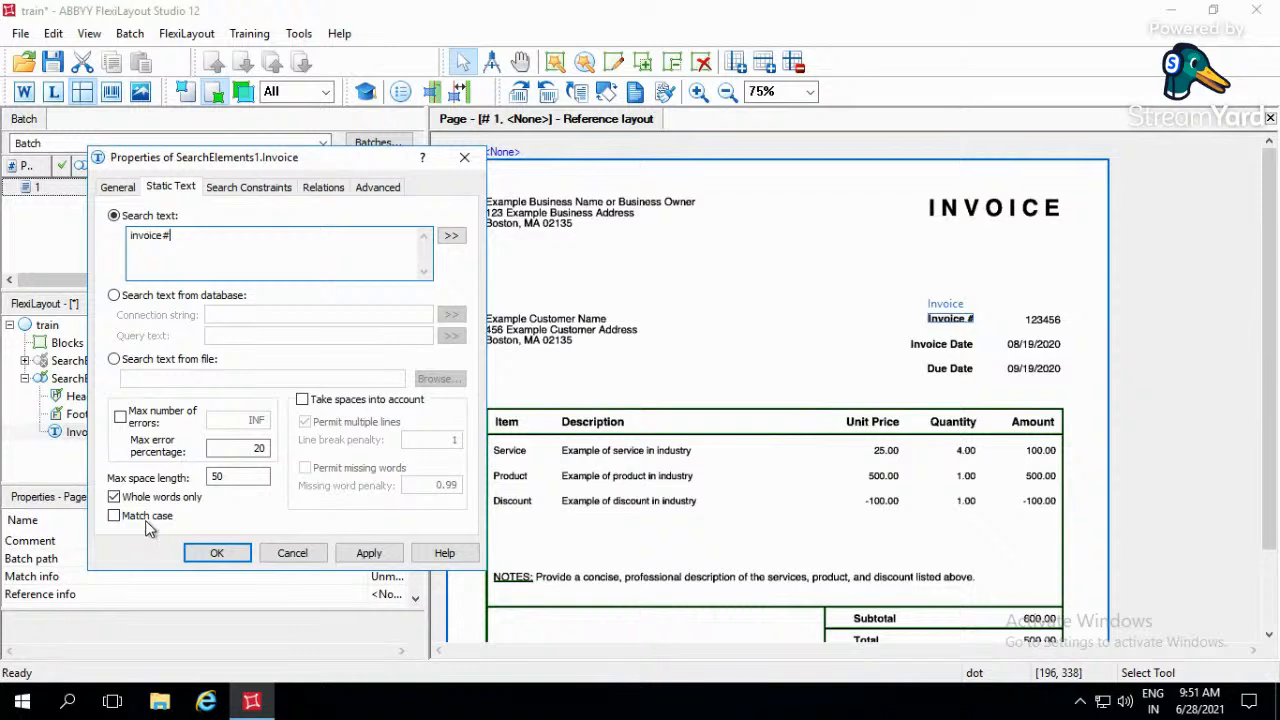
left_click_drag(193, 240, 116, 234)
left_click(193, 237)
- Examine the Invoice element's search constraints against the Invoice # area and the elements available for exclusion, without adding any
left_click(269, 191)
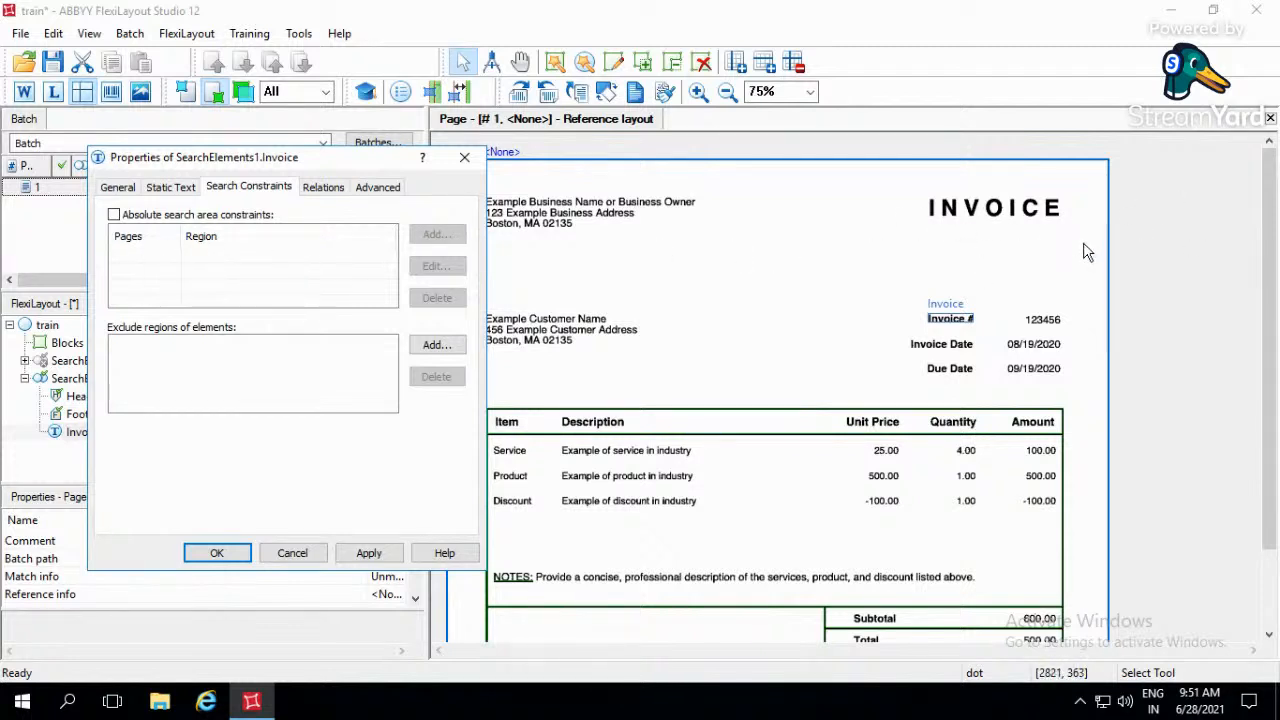
left_click(940, 325)
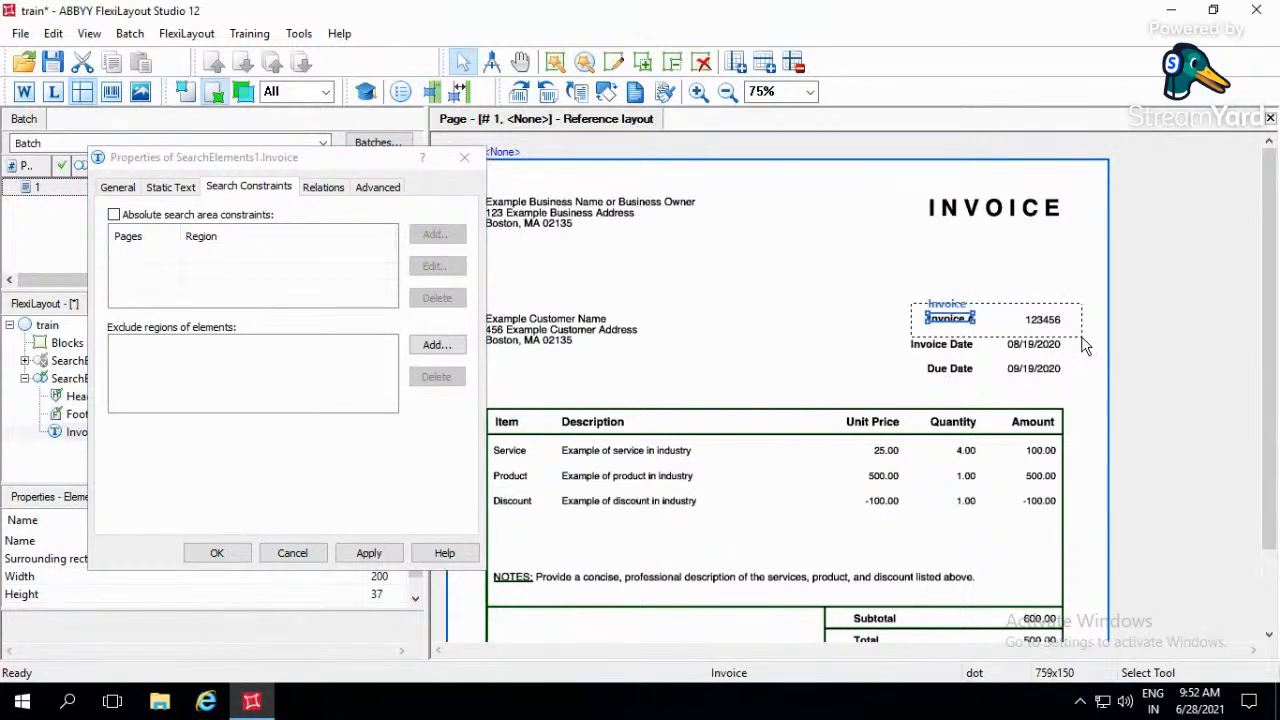
left_click_drag(1085, 345, 1087, 347)
left_click_drag(1083, 338, 1082, 338)
left_click_drag(898, 300, 993, 401)
left_click_drag(1016, 308, 1069, 356)
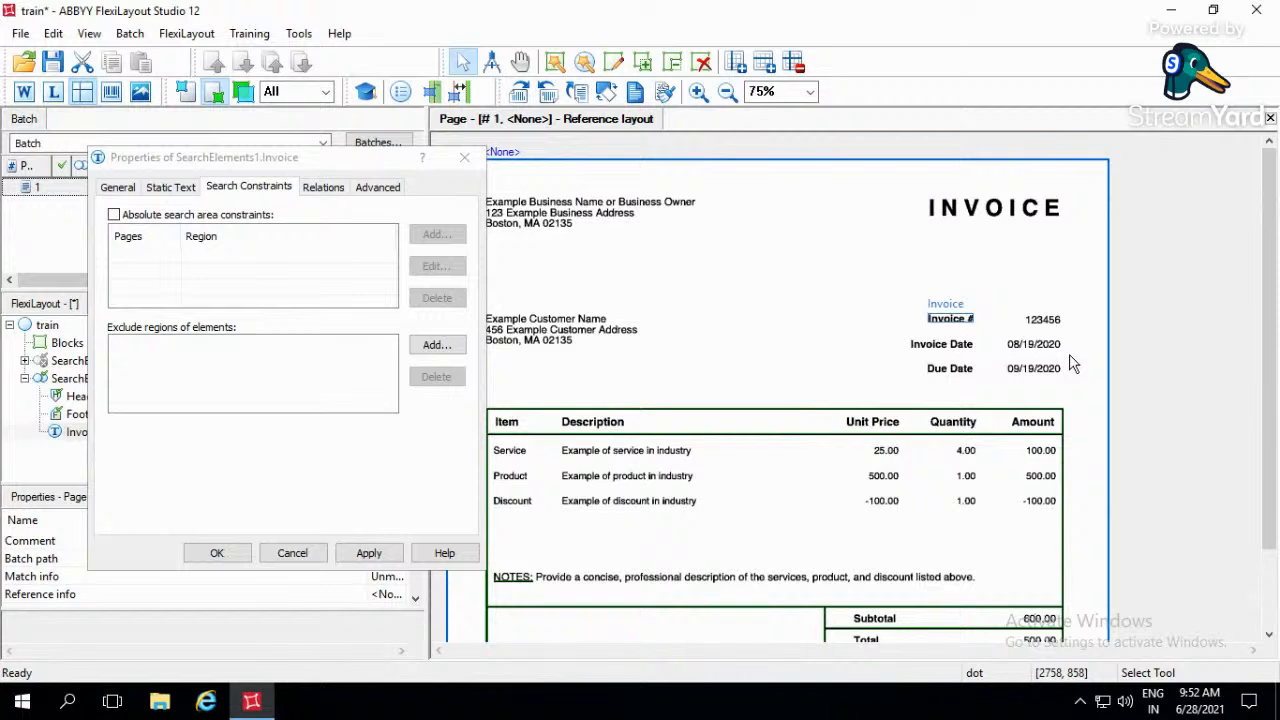
left_click_drag(1006, 302, 1070, 330)
left_click(437, 344)
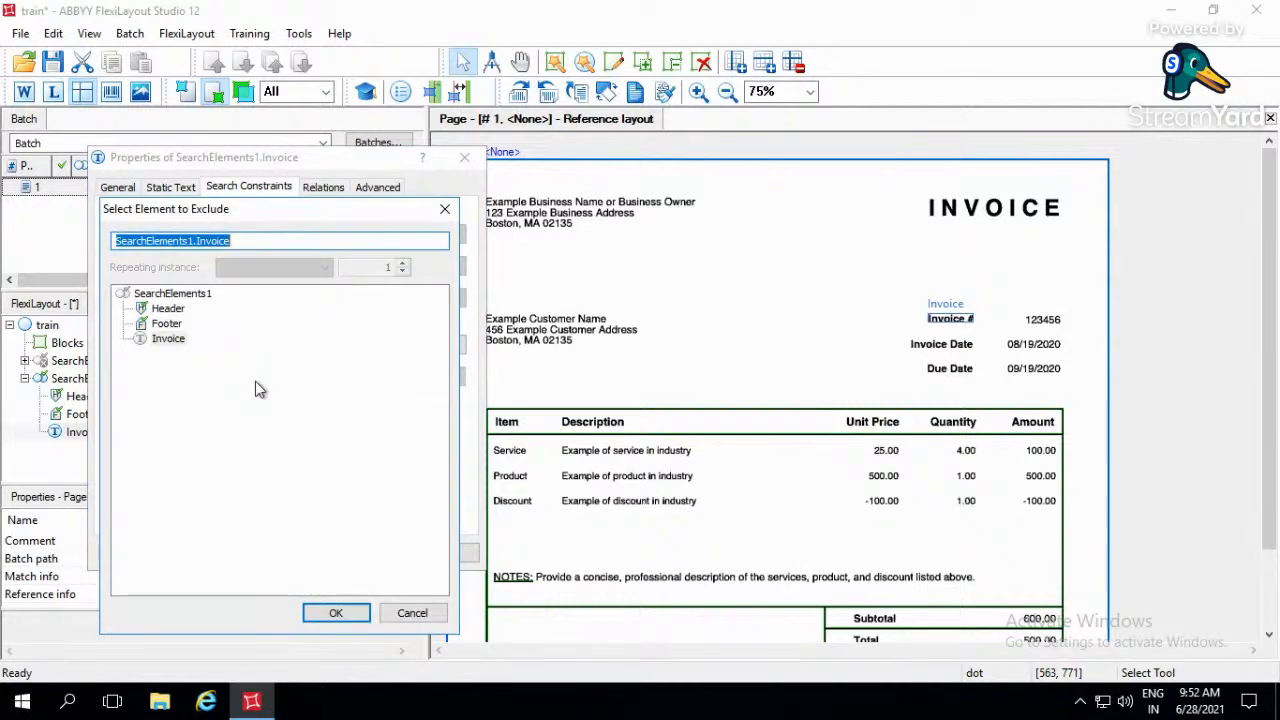
left_click(451, 217)
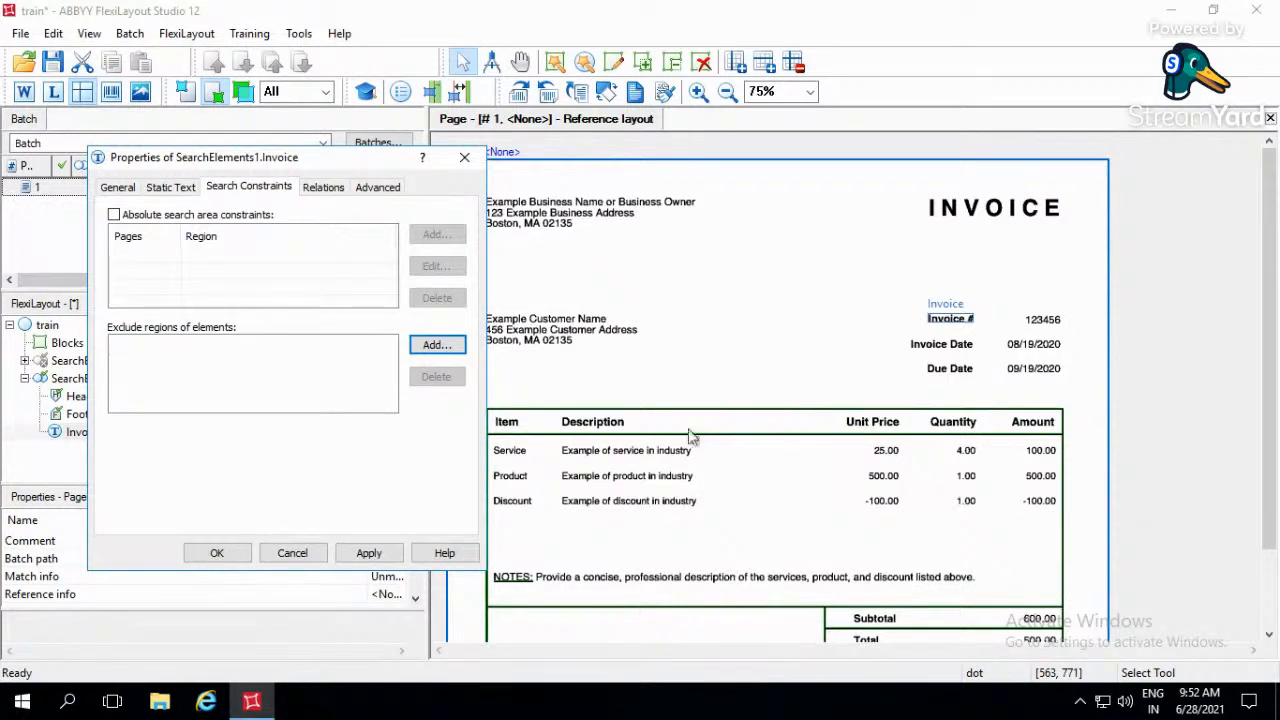
- Add a Nearest relation to the page top edge for the Invoice element and save its properties
left_click(327, 184)
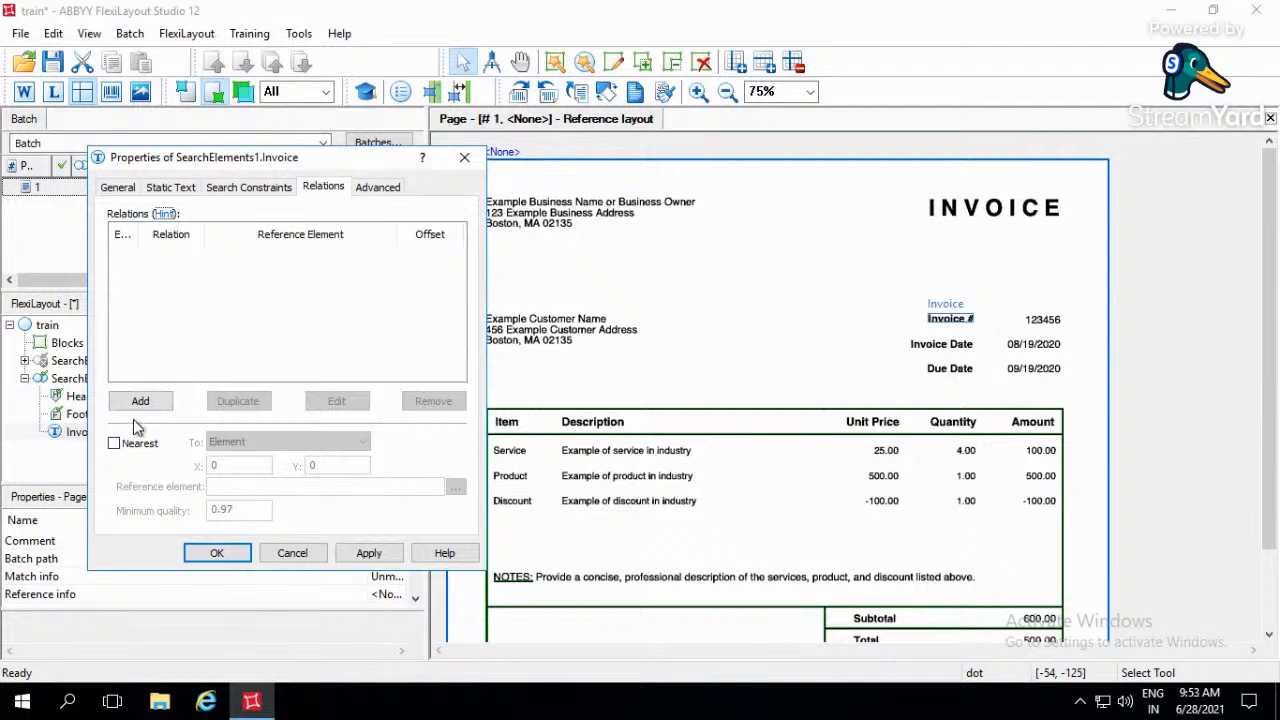
left_click(127, 452)
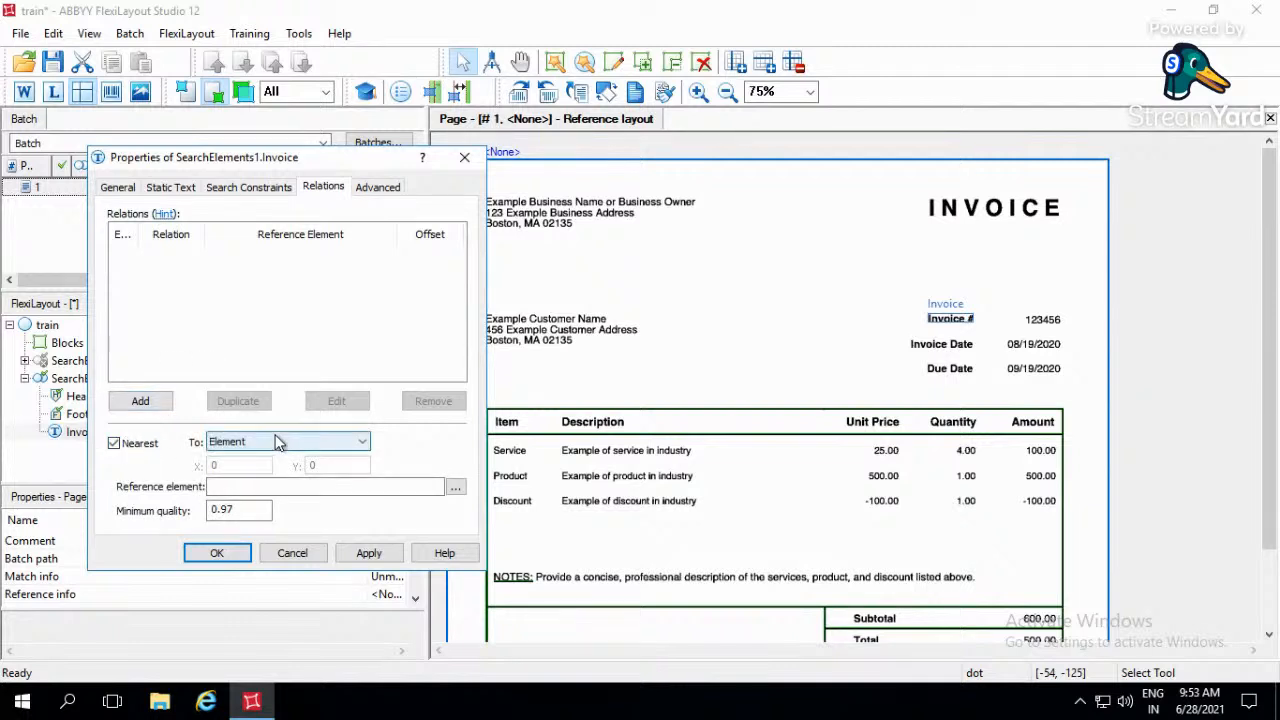
left_click(274, 440)
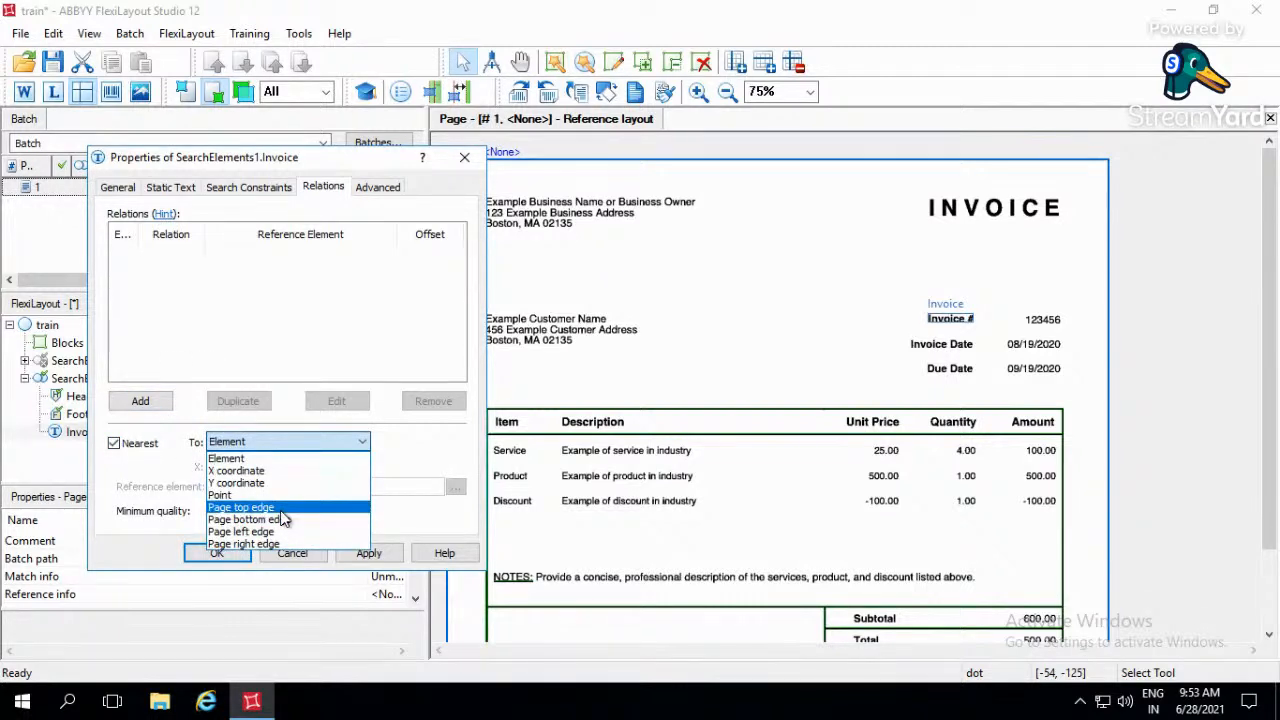
left_click(250, 507)
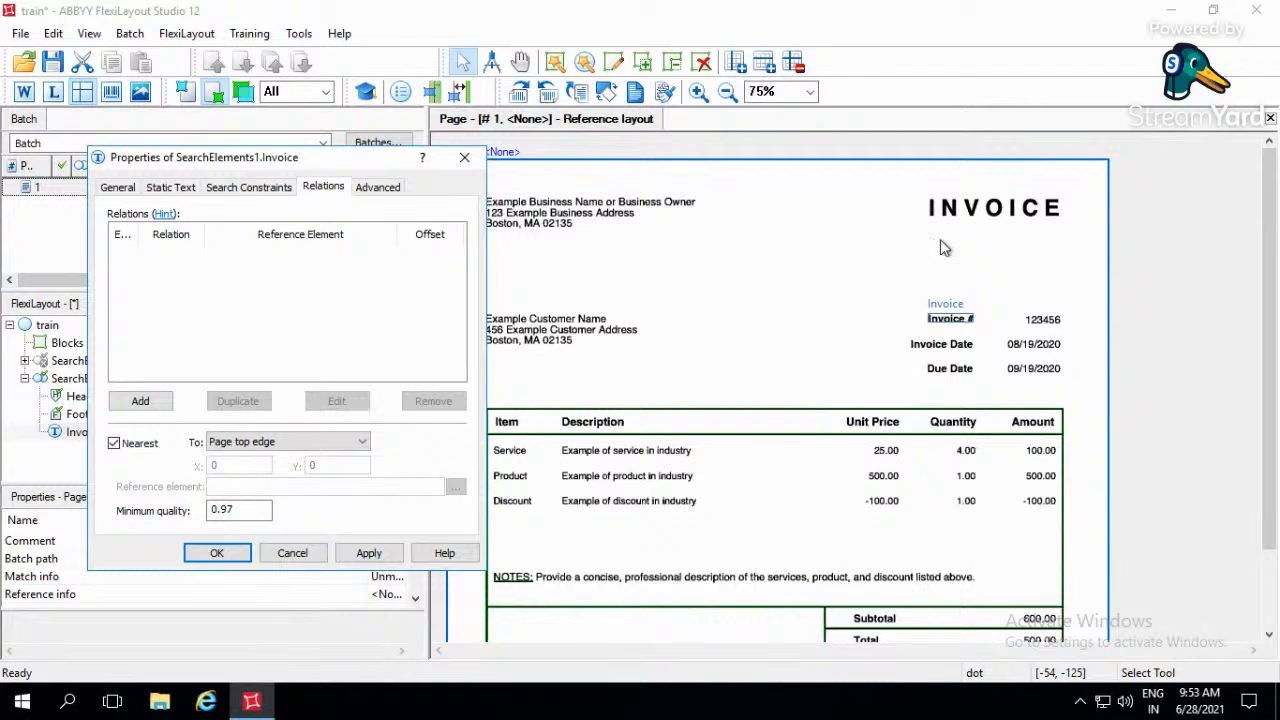
left_click(370, 556)
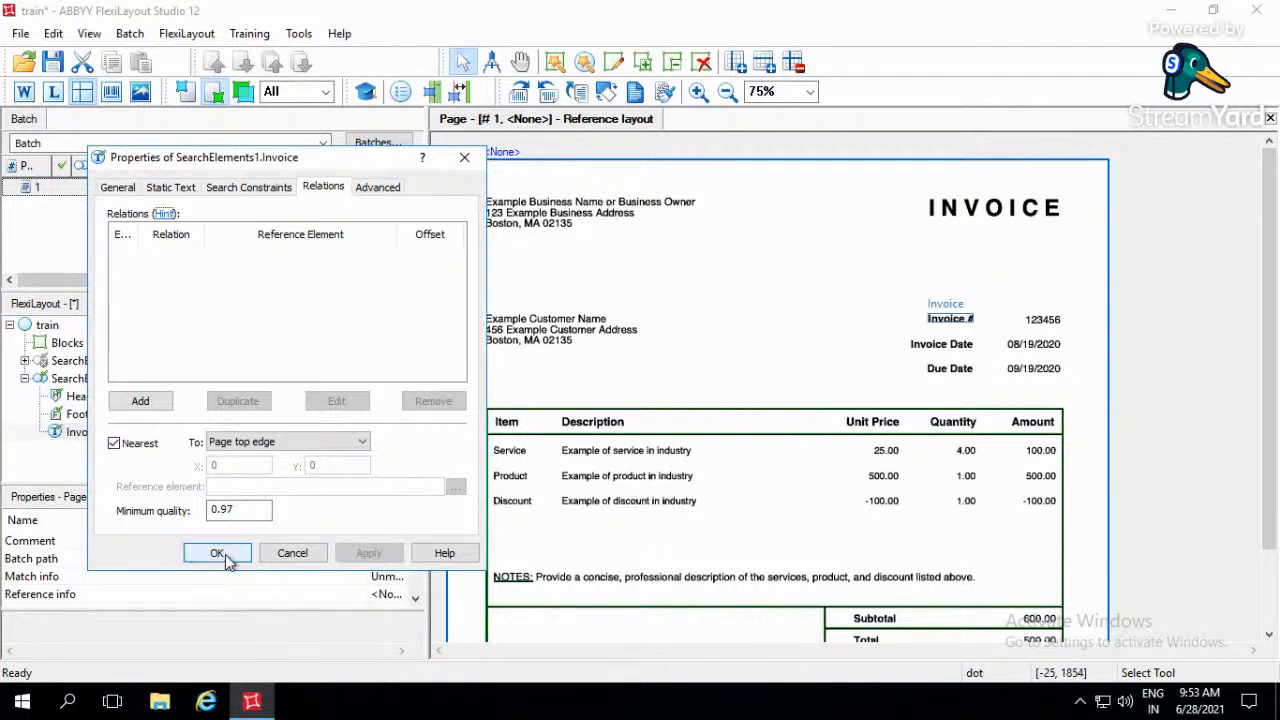
left_click(220, 553)
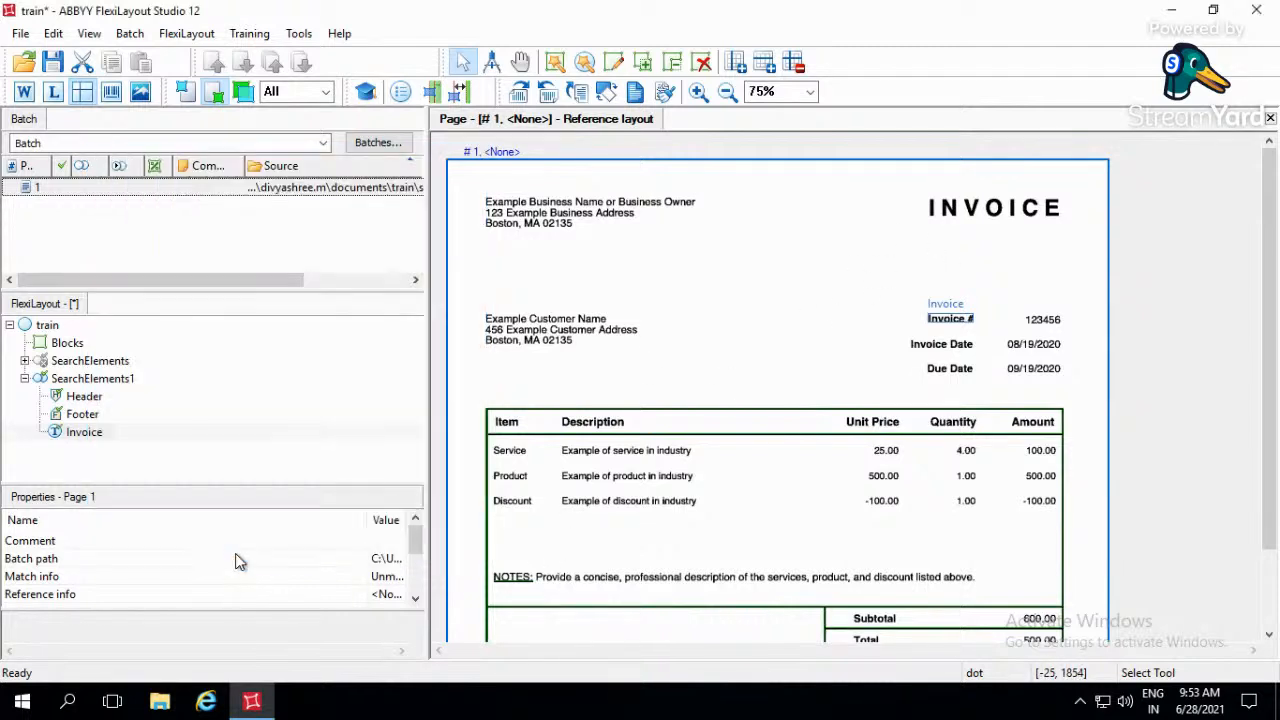
- Match the FlexiLayout against page 1 of the batch and check where the Invoice hypothesis lands on the page
left_click(275, 193)
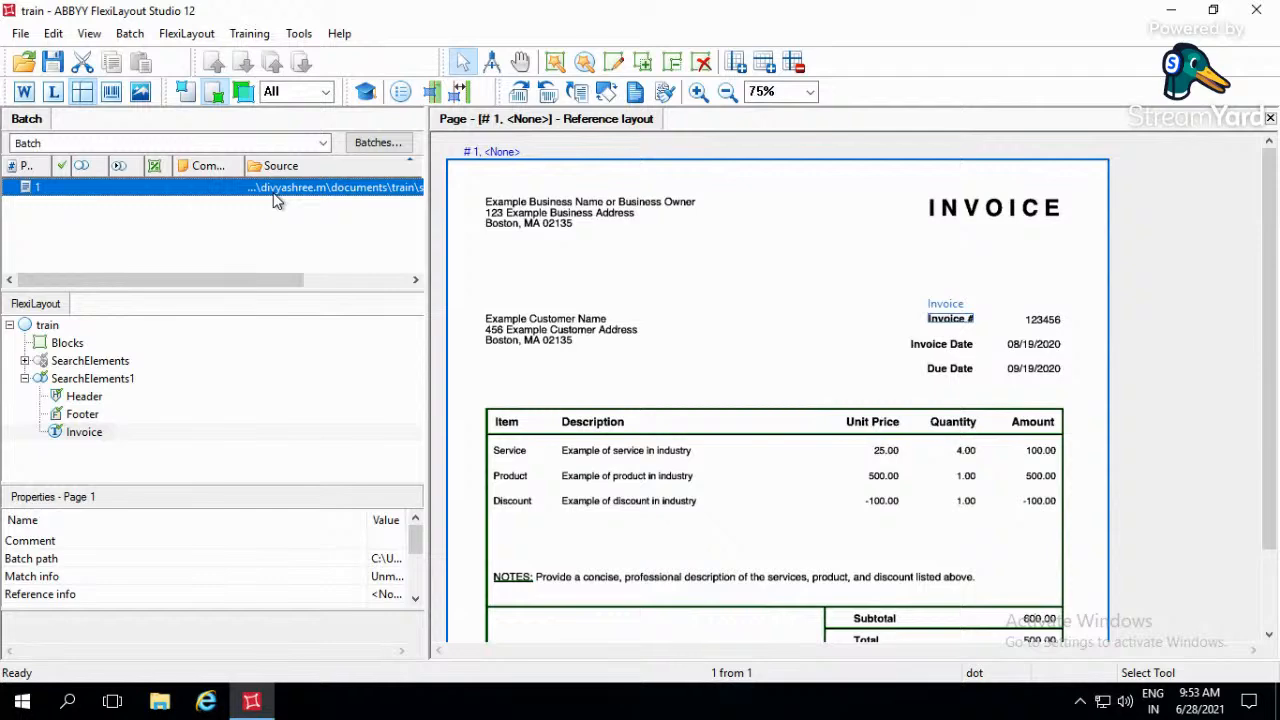
key("F5")
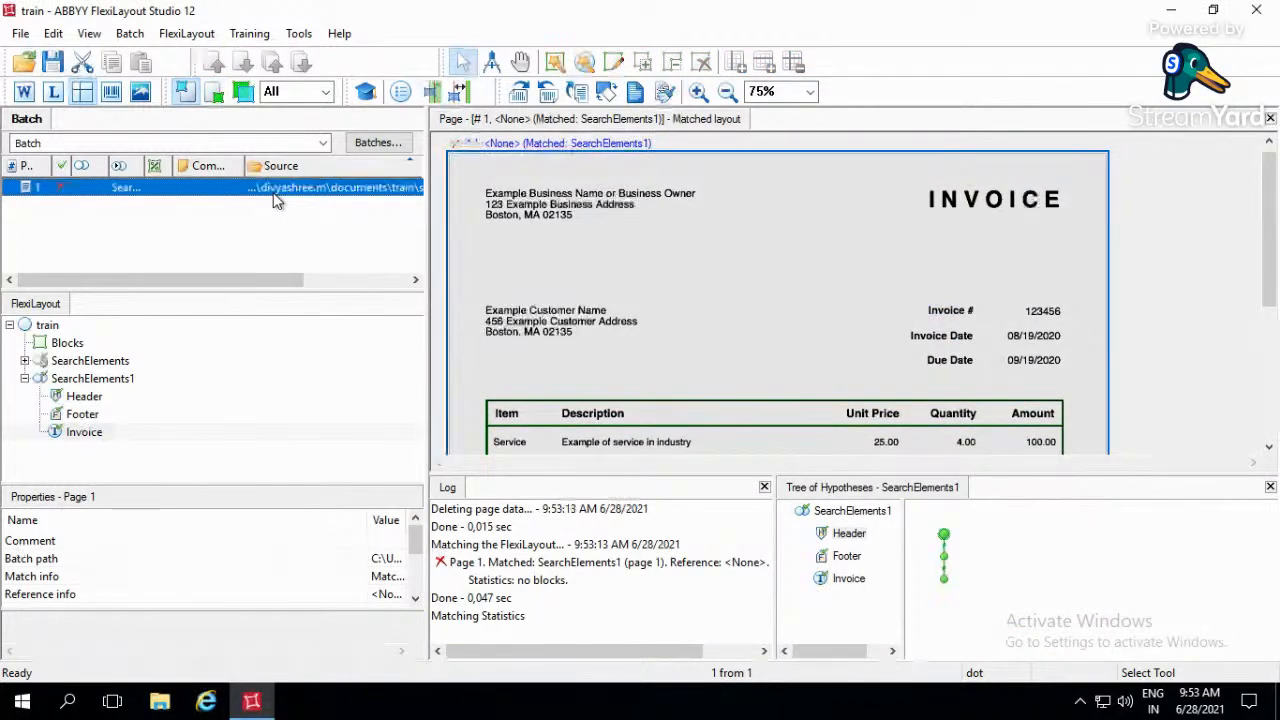
left_click(846, 580)
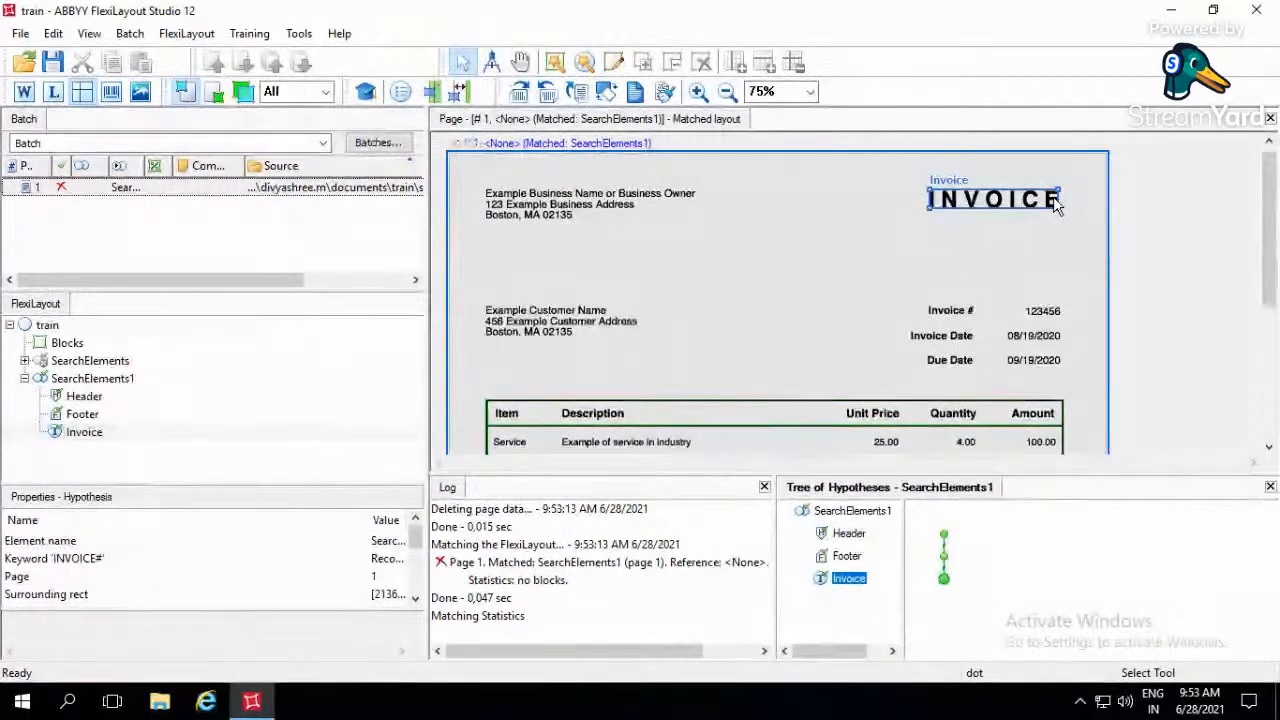
left_click(918, 310)
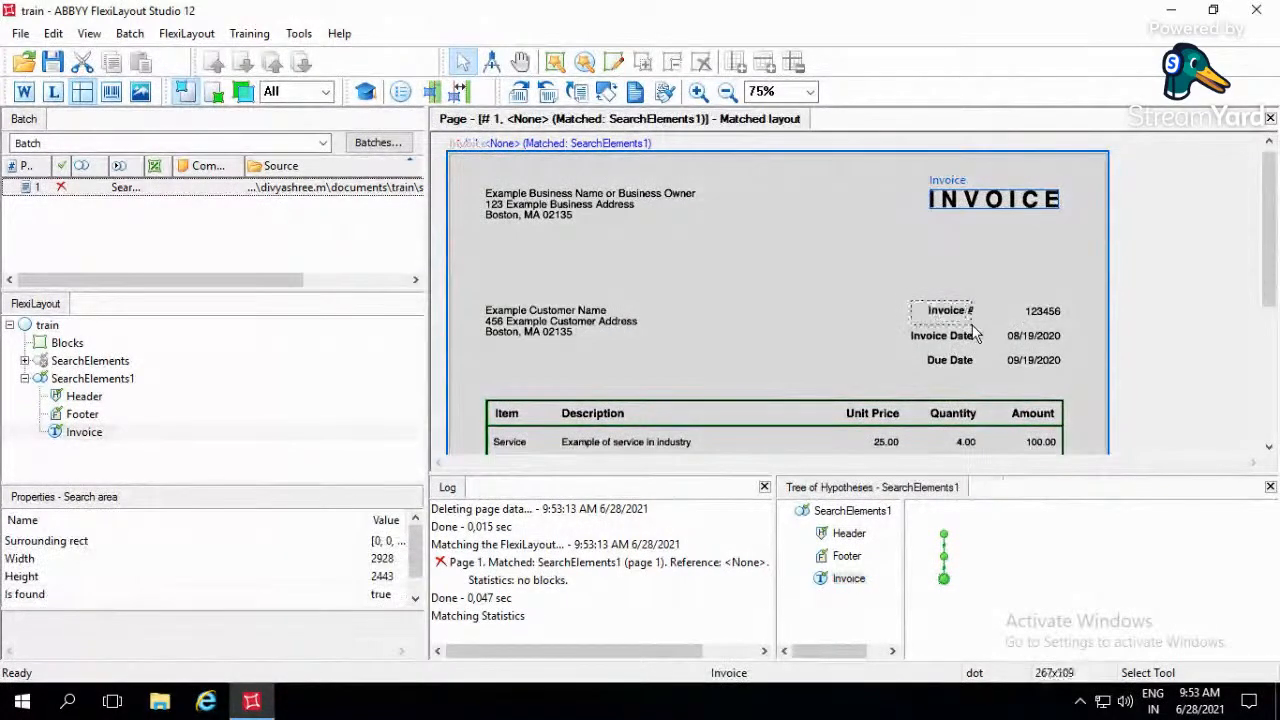
- Turn on Match case and set the max error percentage to 15 for the Invoice element's static text, saving the changes
double_click(849, 578)
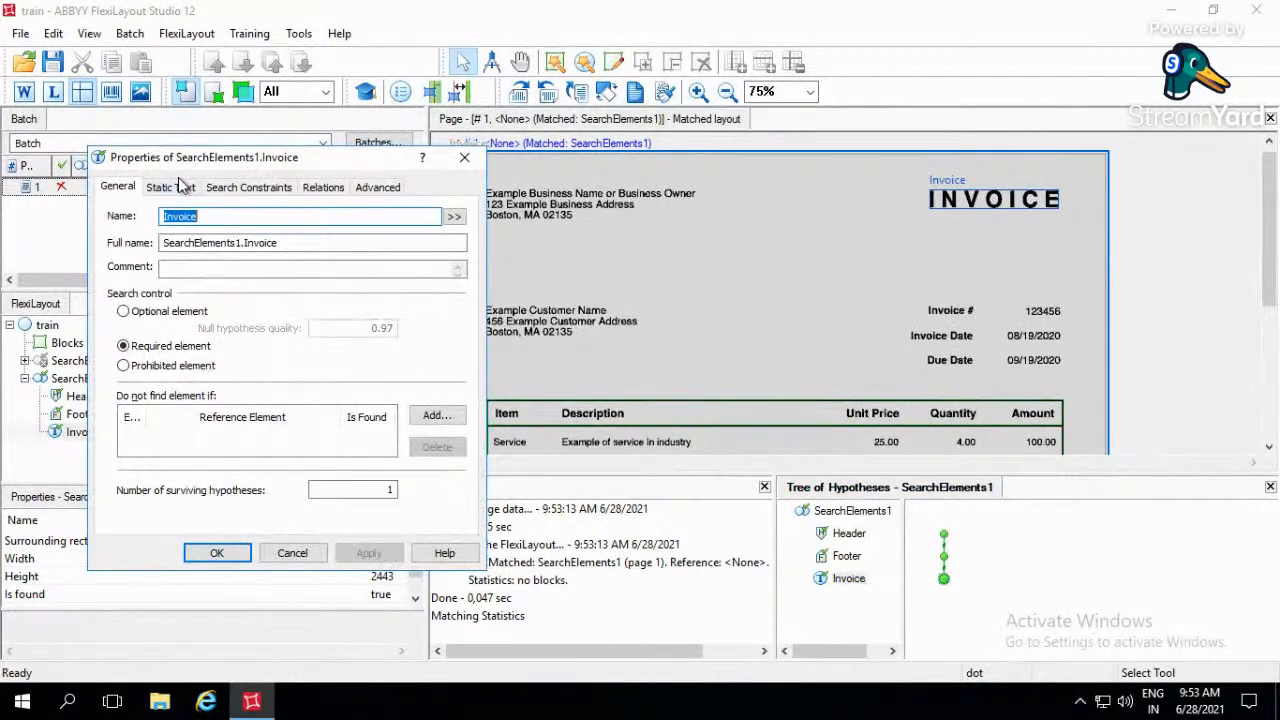
left_click(171, 187)
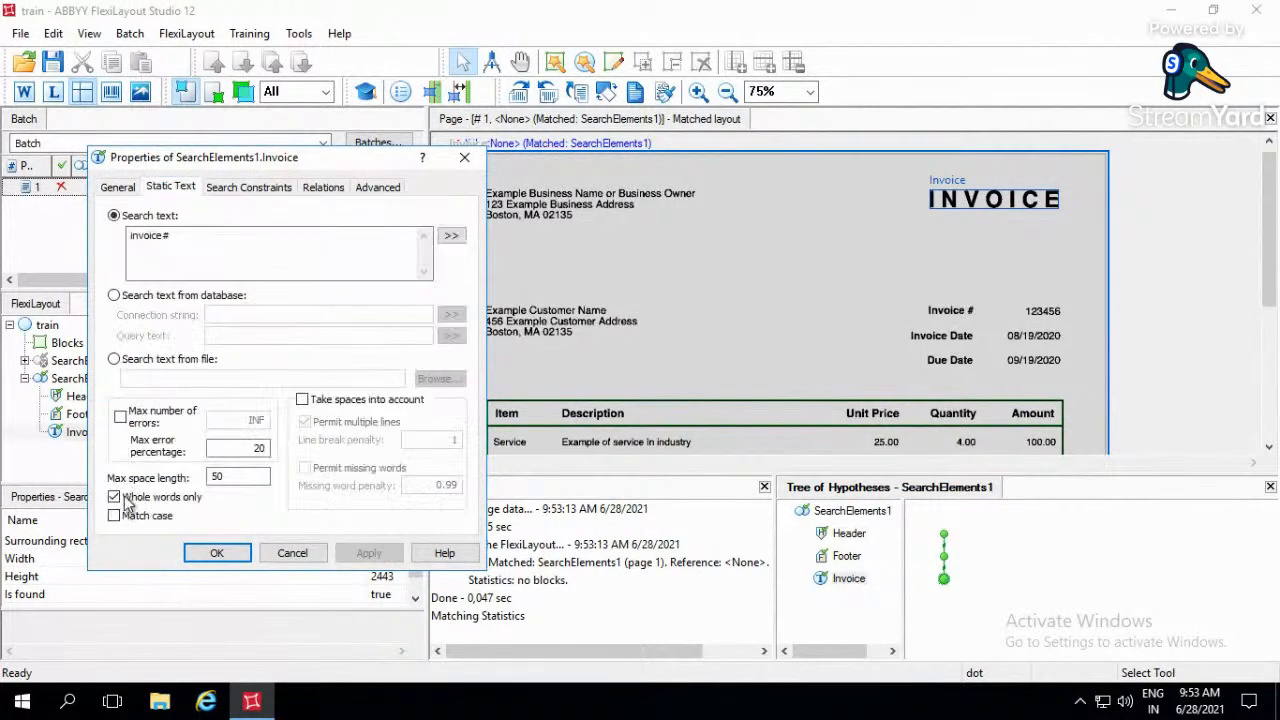
left_click(115, 516)
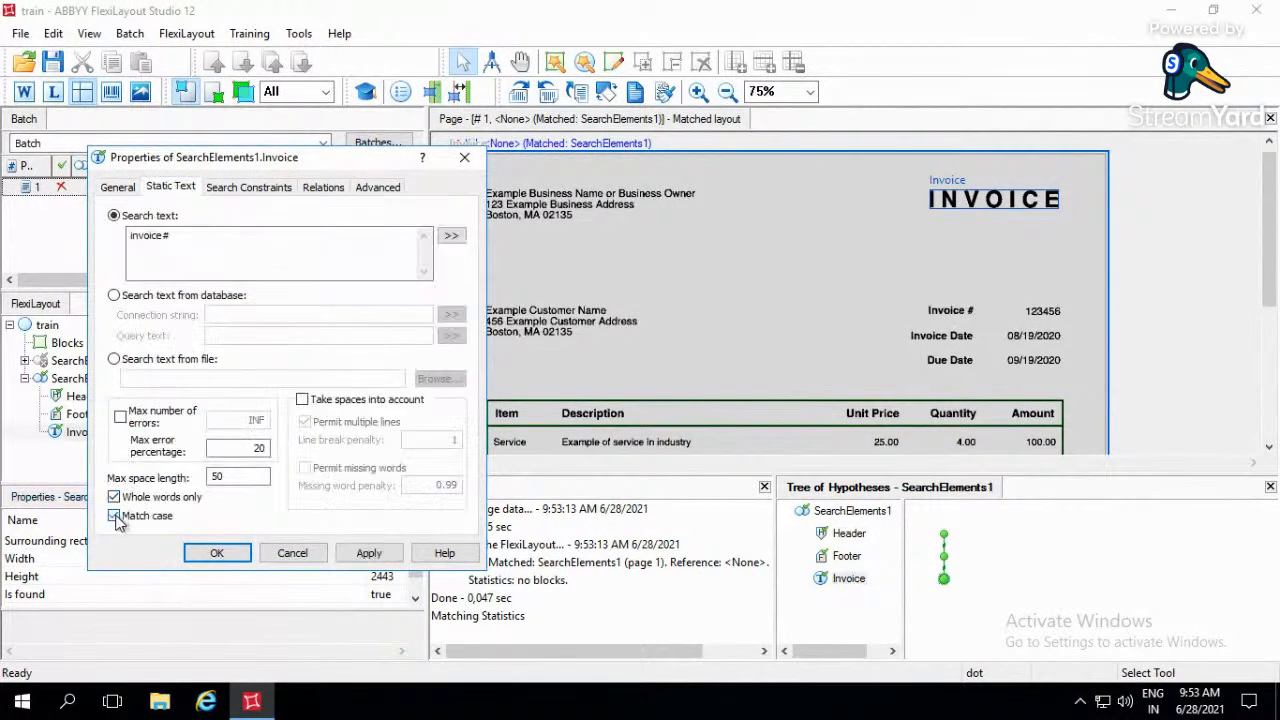
double_click(262, 449)
type("2")
type("15")
left_click(369, 553)
key("ctrl+s")
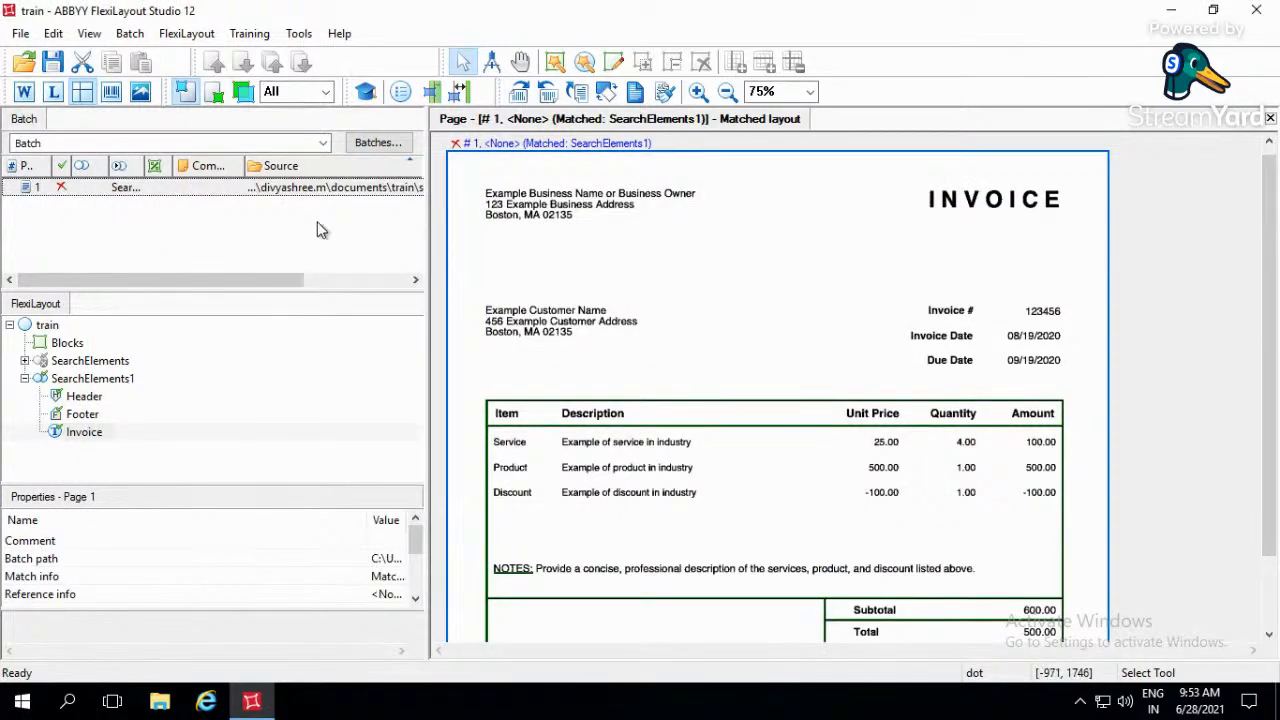
- Match the FlexiLayout against page 1 and check the Invoice hypothesis on the page against the elements under SearchElements1
double_click(344, 192)
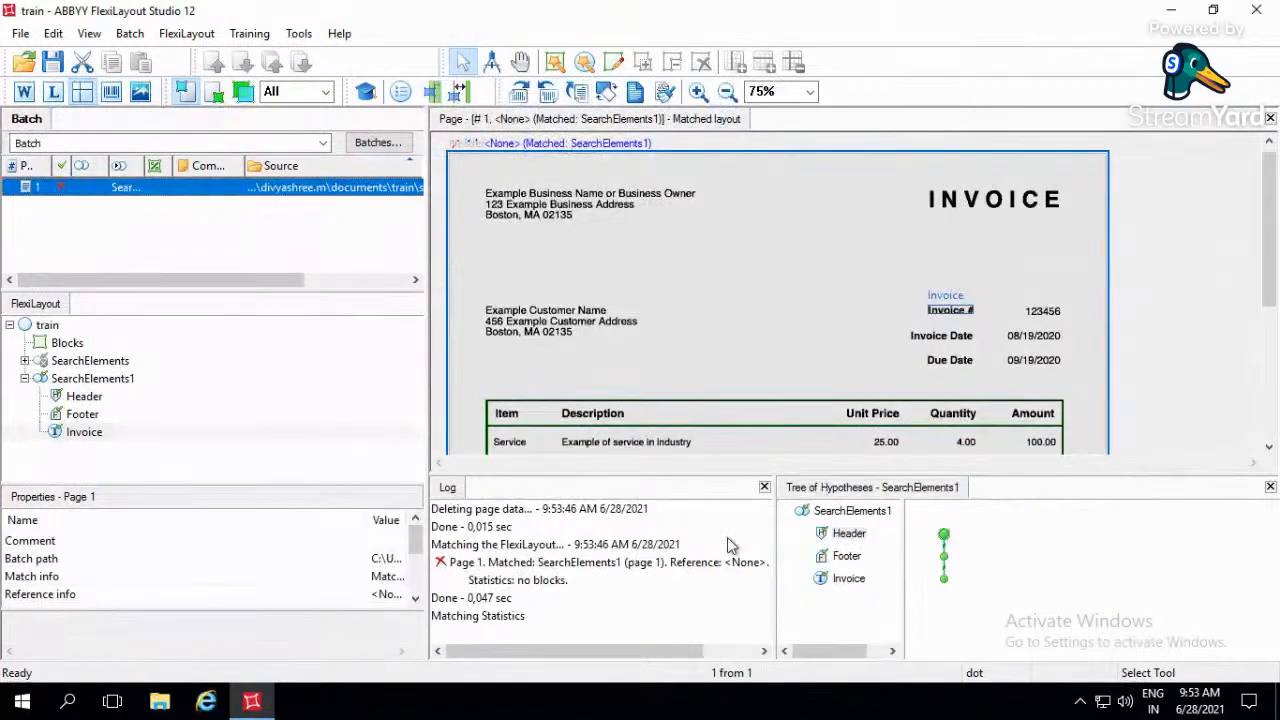
left_click(849, 578)
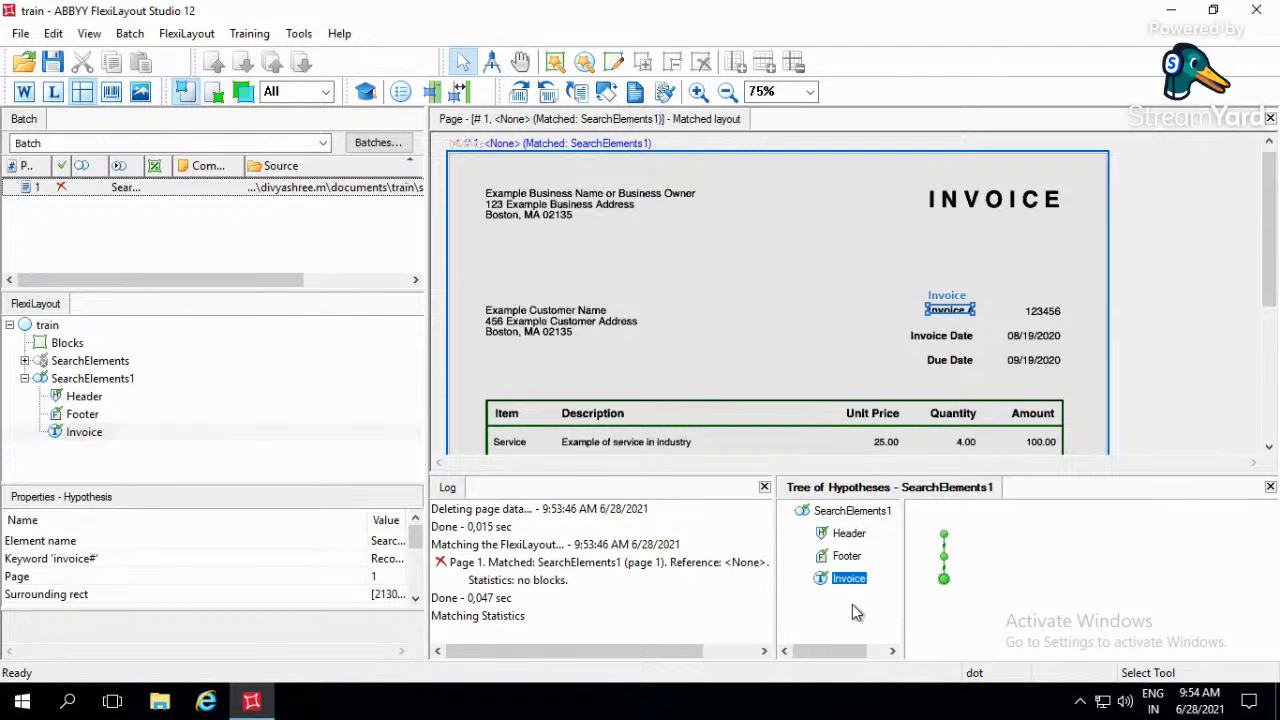
left_click(116, 384)
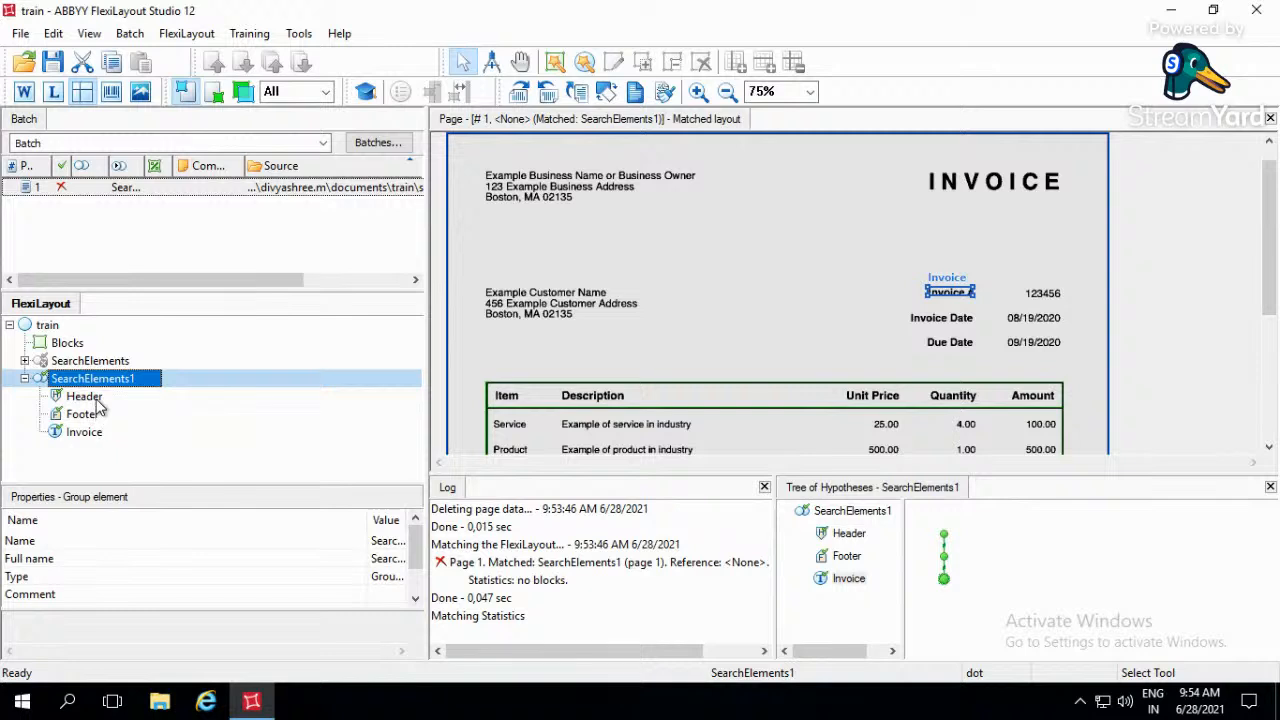
key("Down")
key("Down")
key("Down")
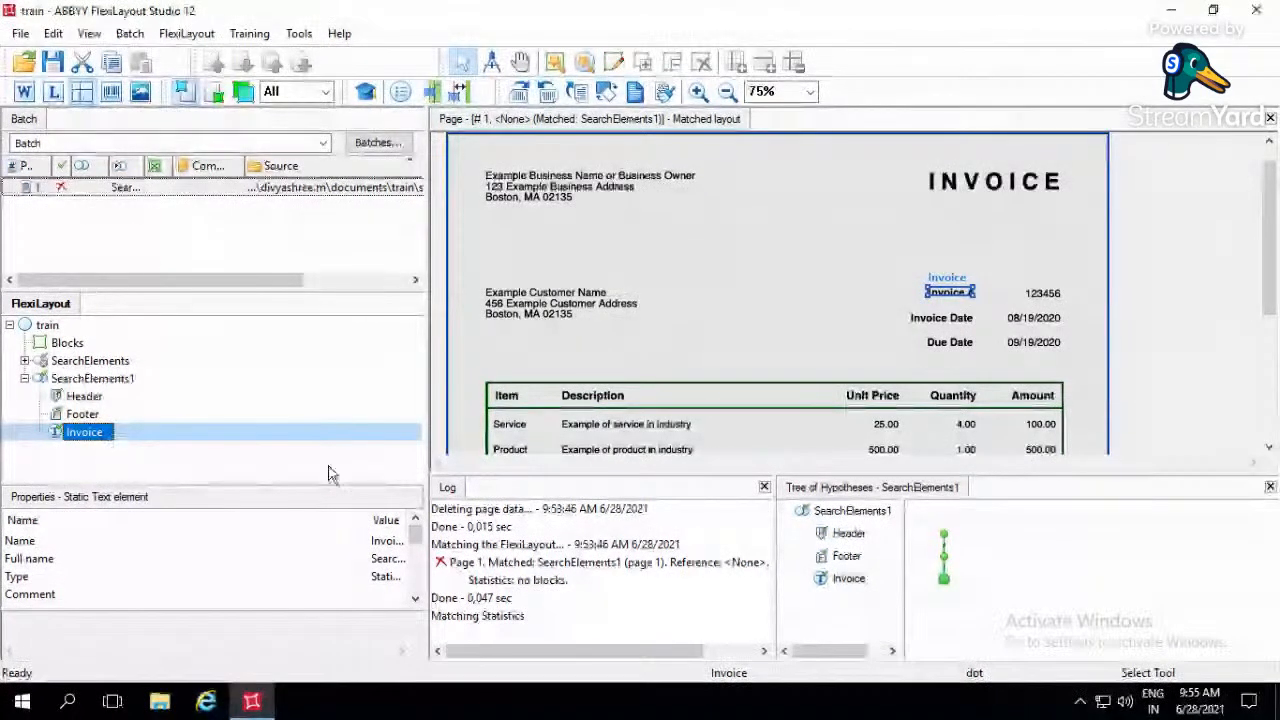
- Add a Static Text element named INVOICE inside the Header group, as a required element with 1 surviving hypothesis
left_click(85, 396)
right_click(100, 400)
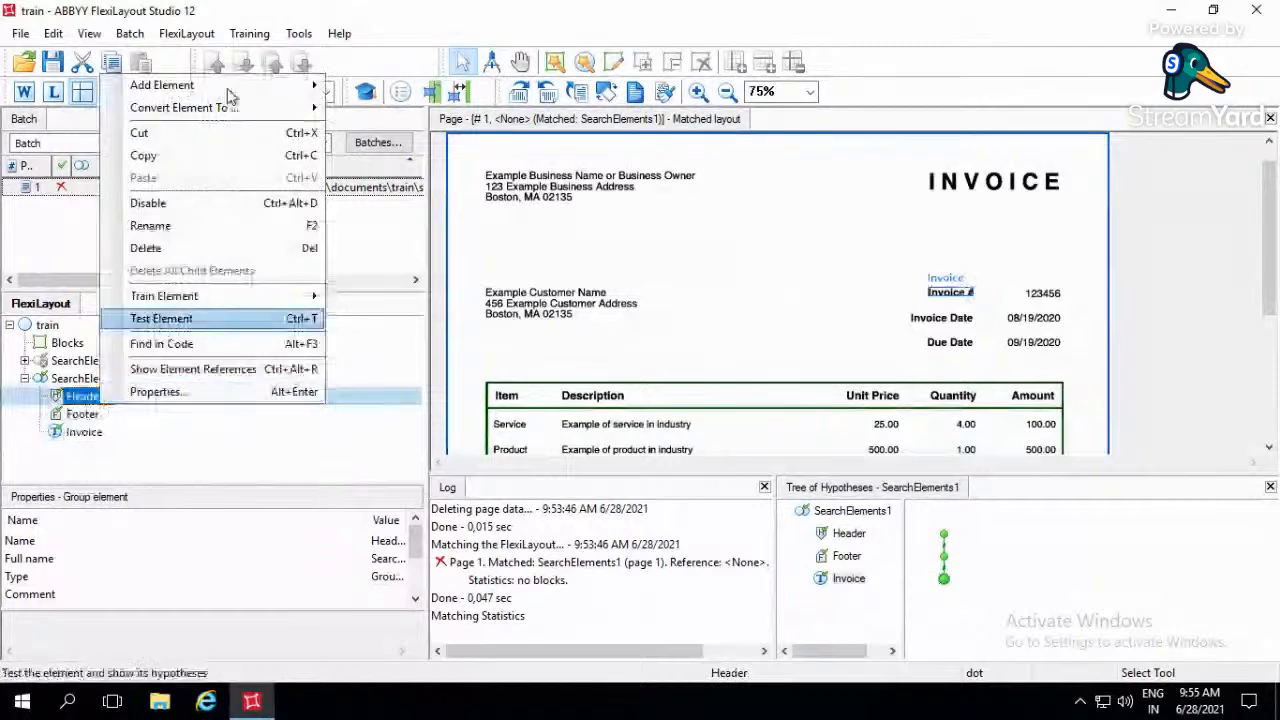
mouse_move(229, 90)
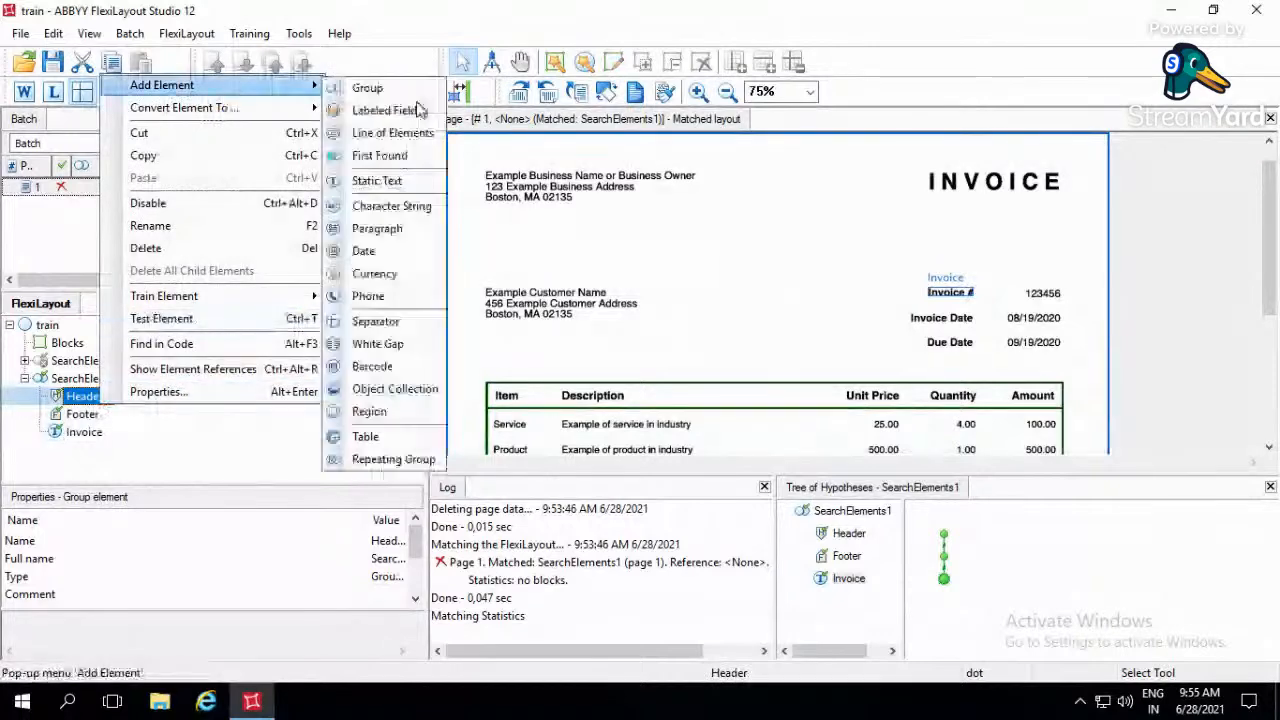
left_click(405, 181)
type("INVOICE")
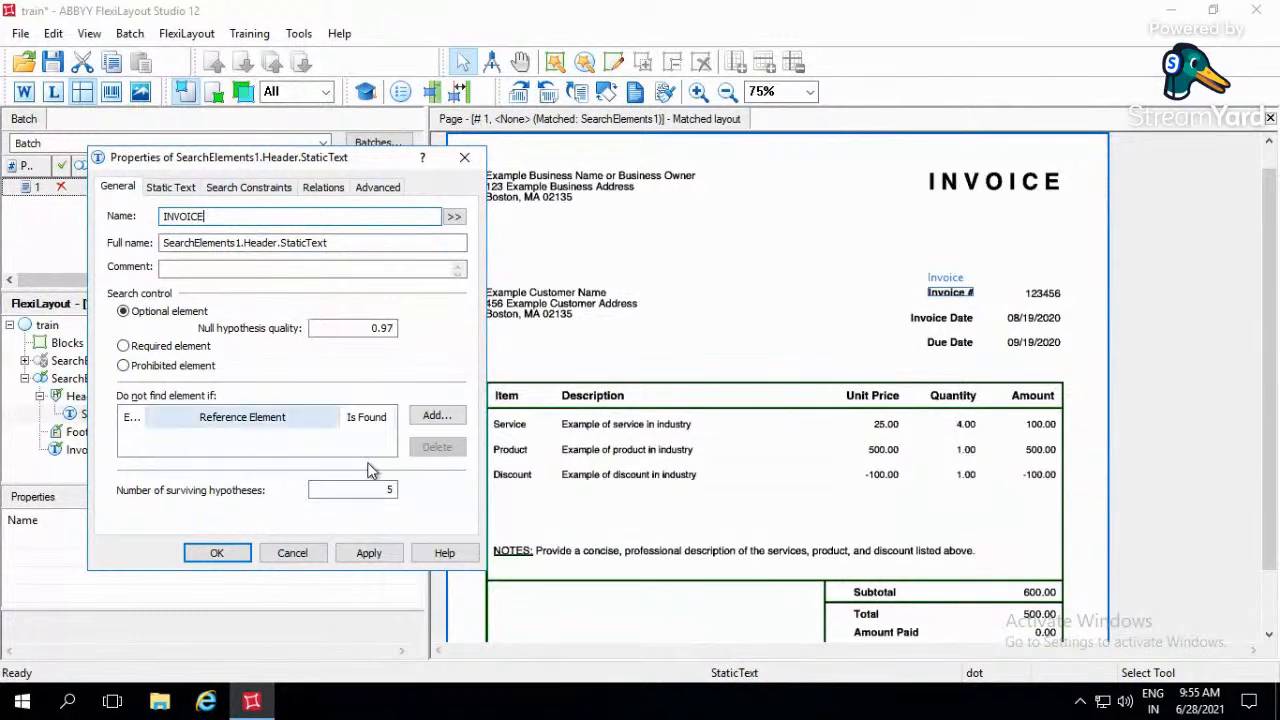
double_click(385, 489)
type("1")
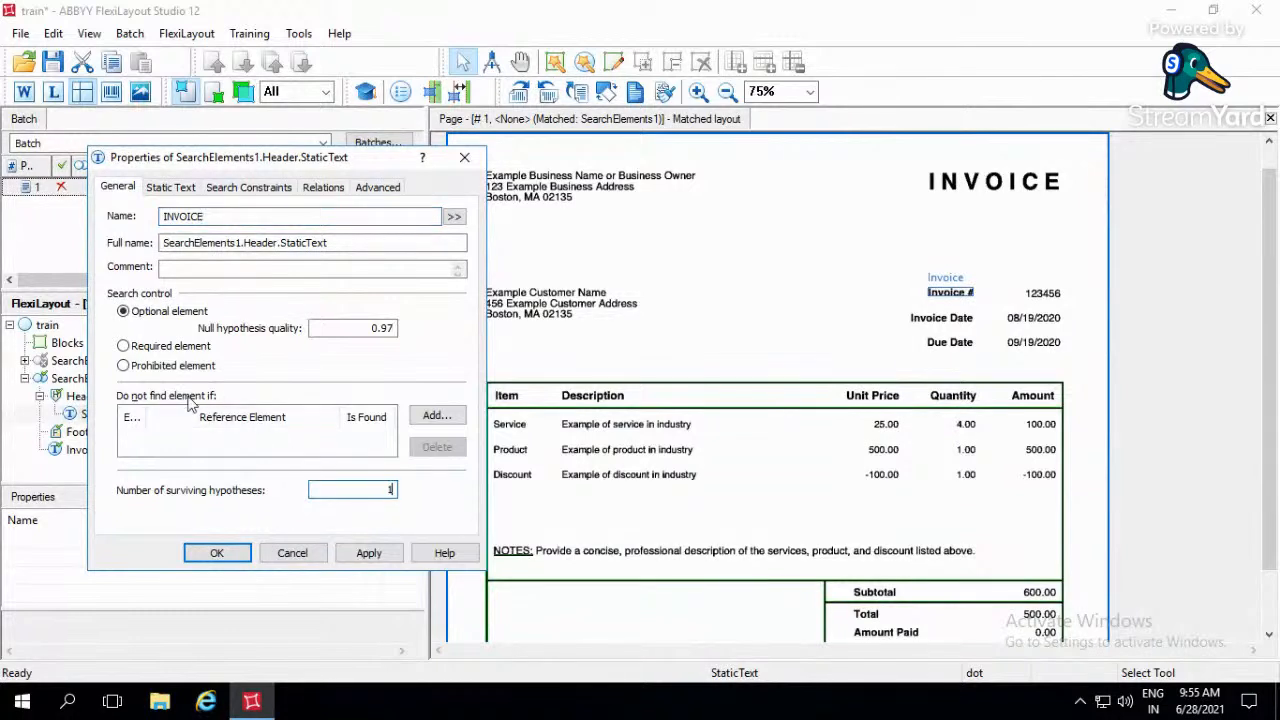
left_click(124, 346)
- Set the header element's search text to INVOICE, with whole words only, match case and a max error percentage of 10
left_click(171, 190)
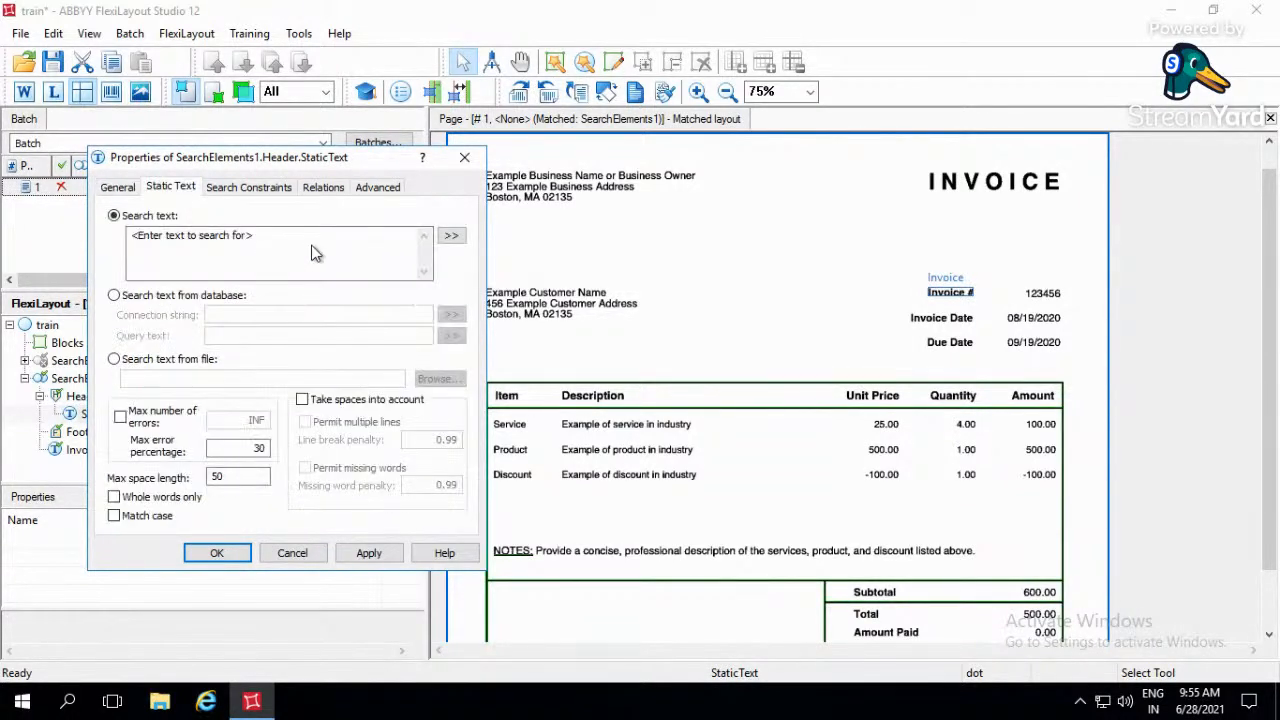
triple_click(308, 253)
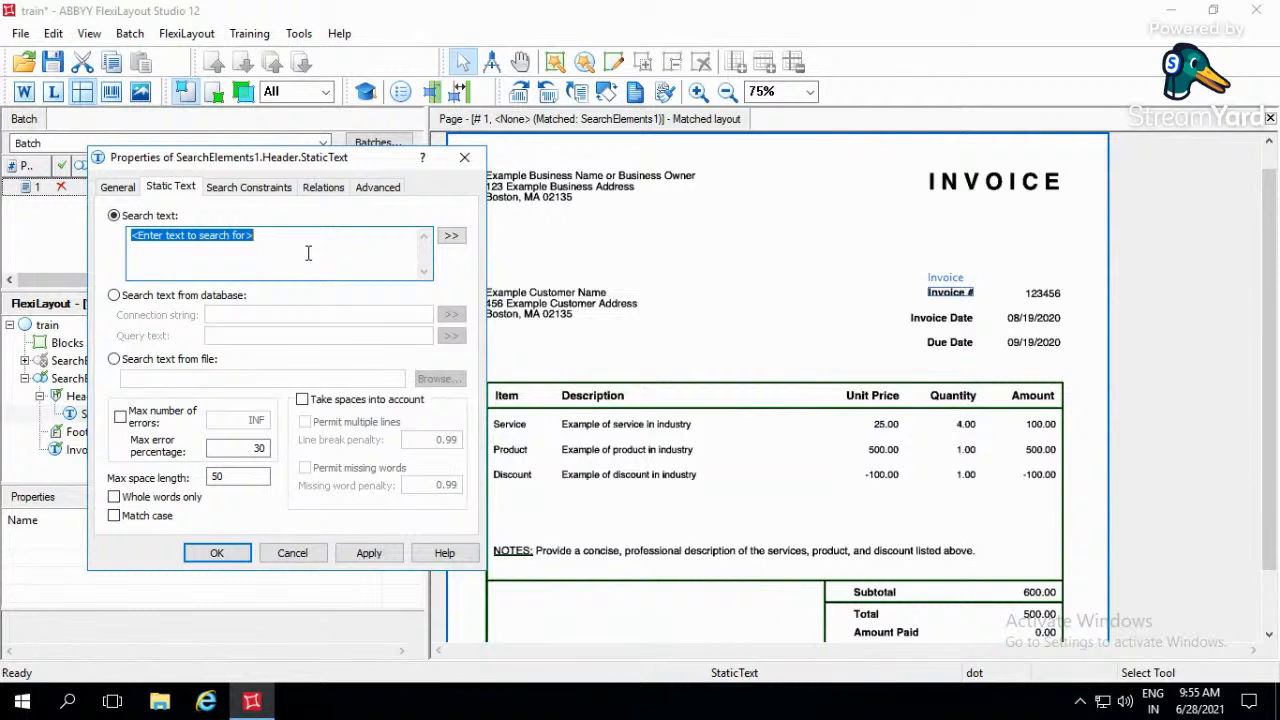
type("INVOCIE")
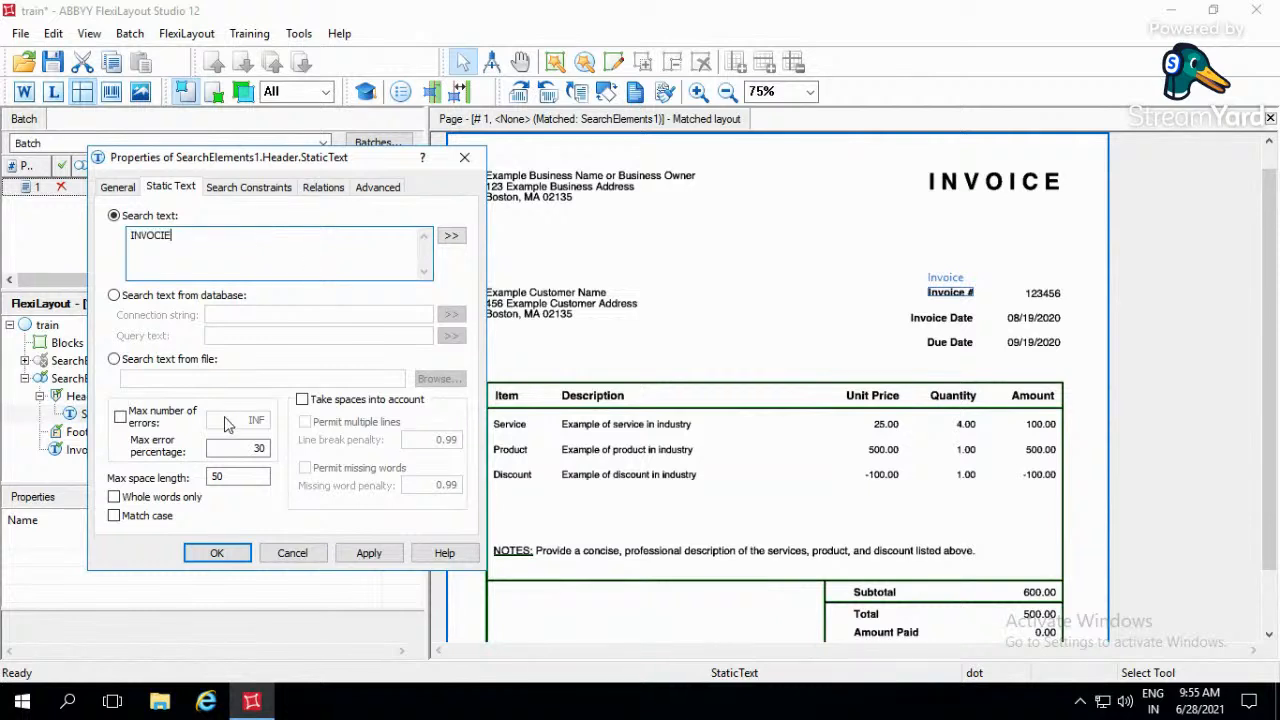
key("BackSpace")
key("BackSpace")
key("BackSpace")
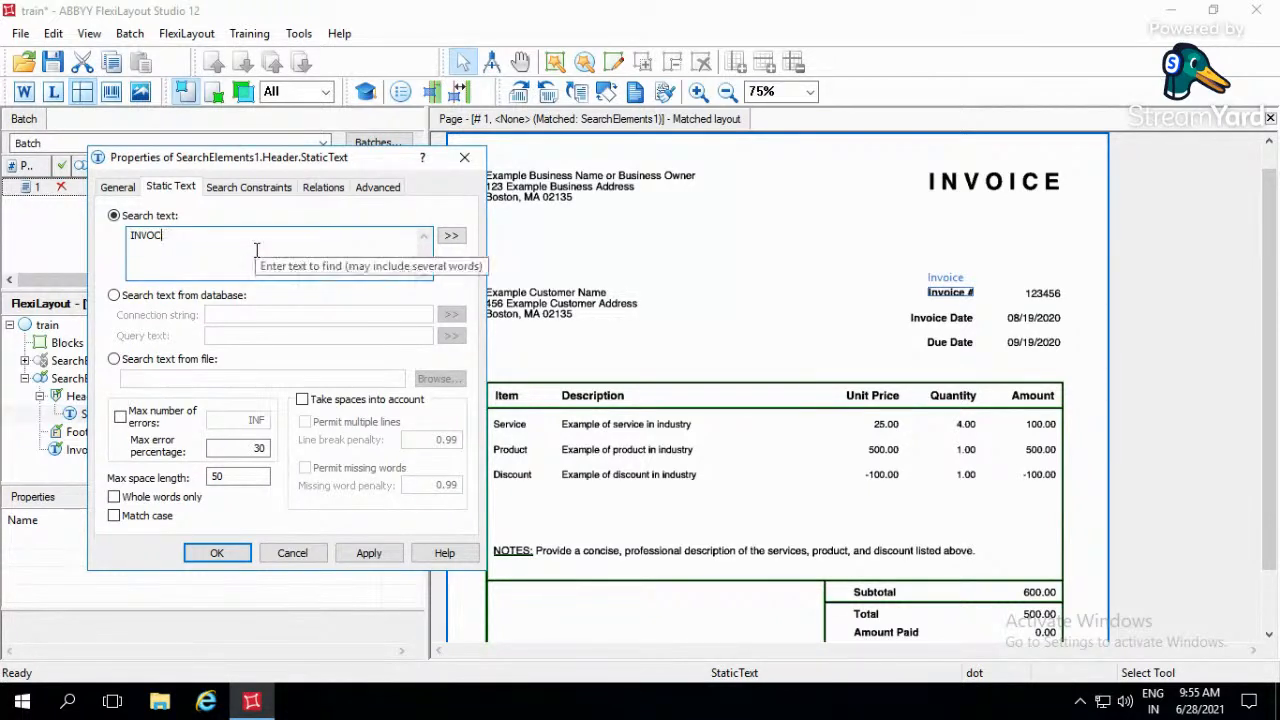
type("ICE")
left_click(113, 497)
left_click(113, 515)
left_click_drag(254, 447, 268, 447)
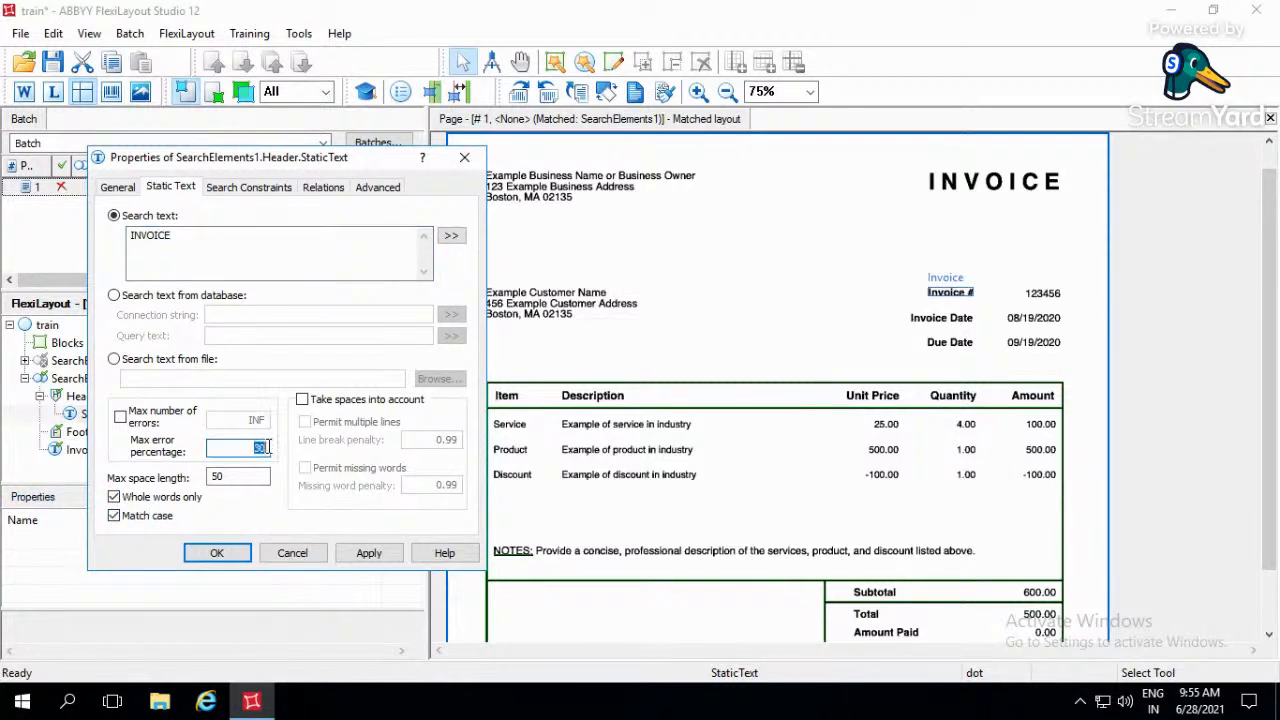
type("10")
- Enable the Nearest relation for the header's INVOICE element, choose what it is nearest to, and save its properties
left_click(323, 187)
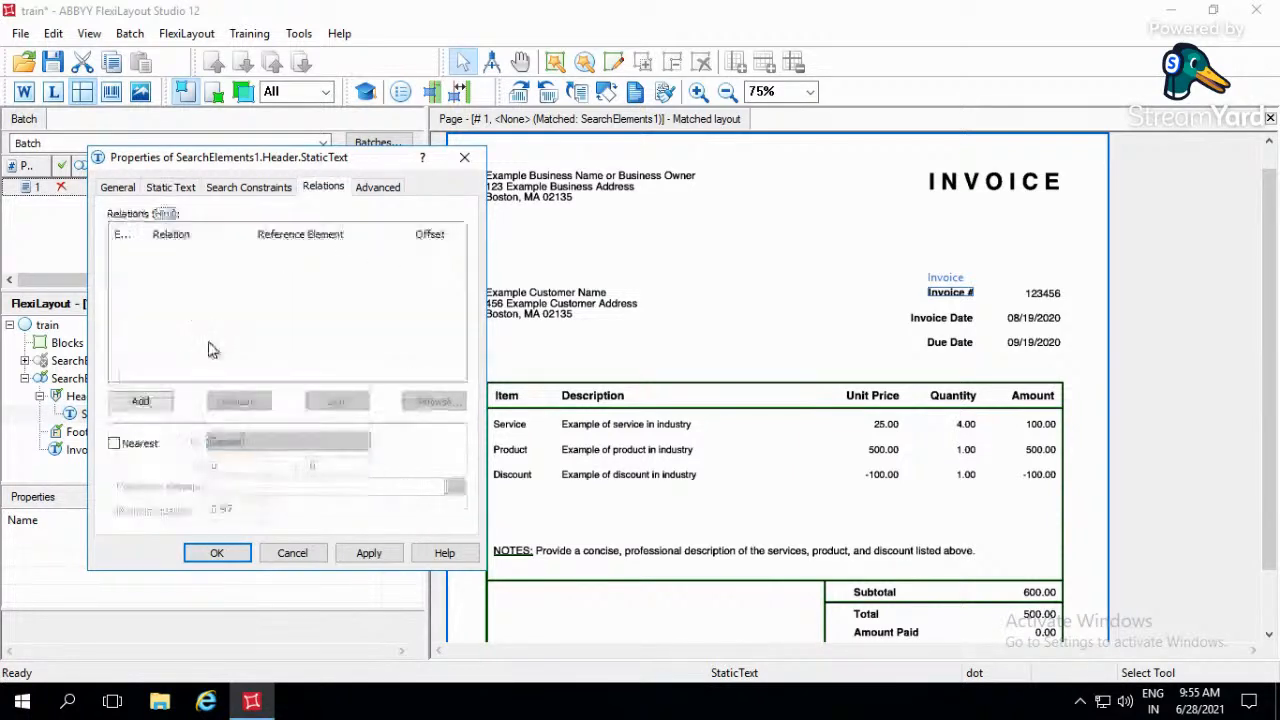
left_click(139, 401)
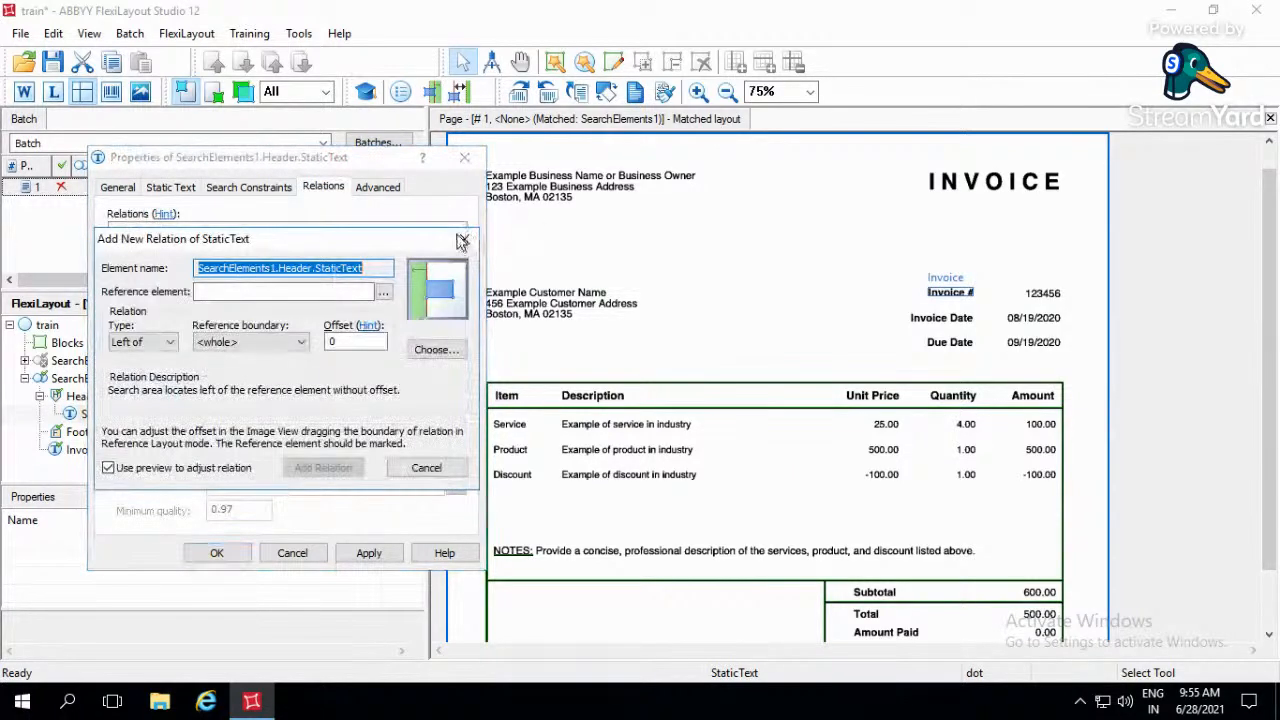
key("Escape")
left_click(114, 443)
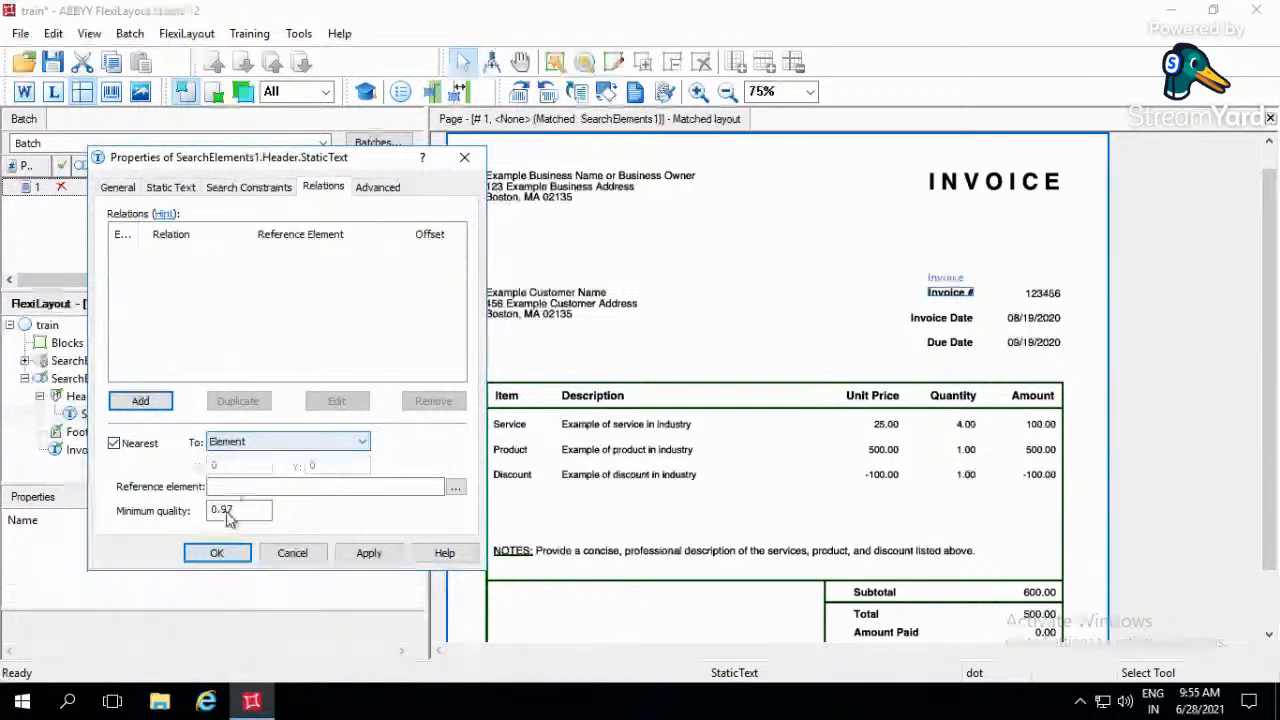
left_click(250, 441)
left_click(262, 507)
left_click(362, 554)
left_click(245, 556)
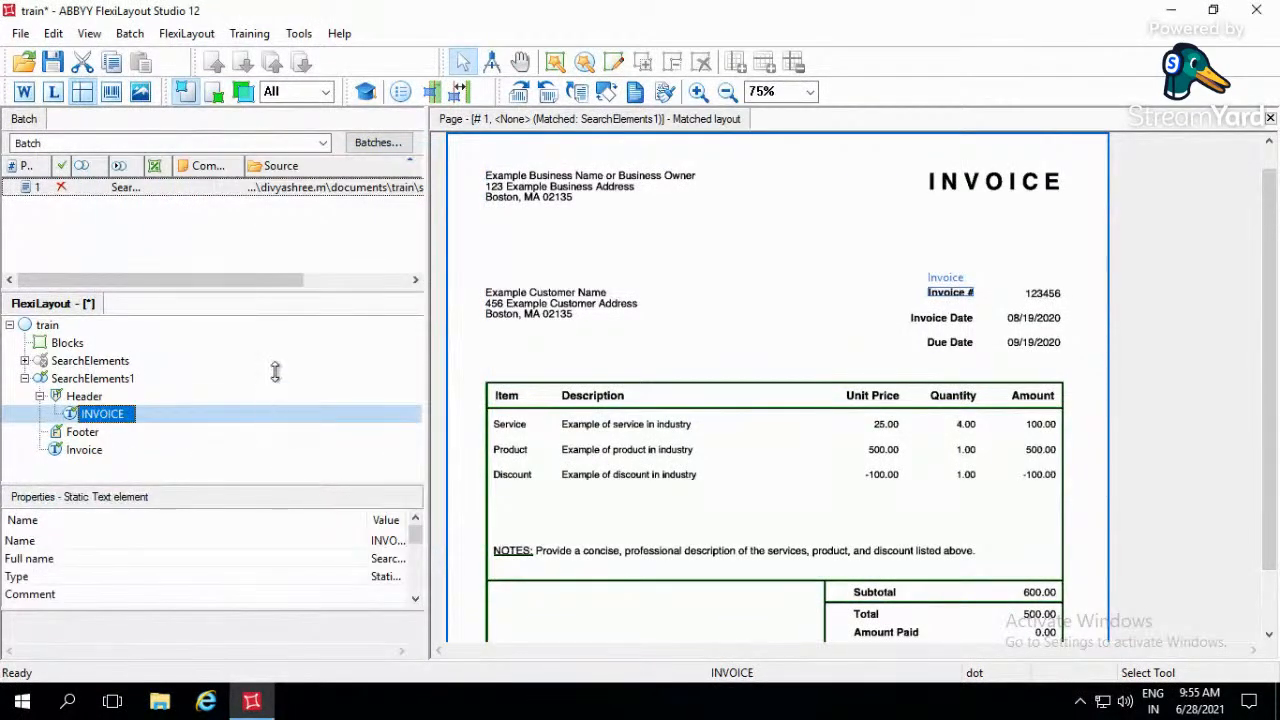
- Match the FlexiLayout against page 1 to check the header's INVOICE element, and examine the Balance Due row at the page end
double_click(357, 189)
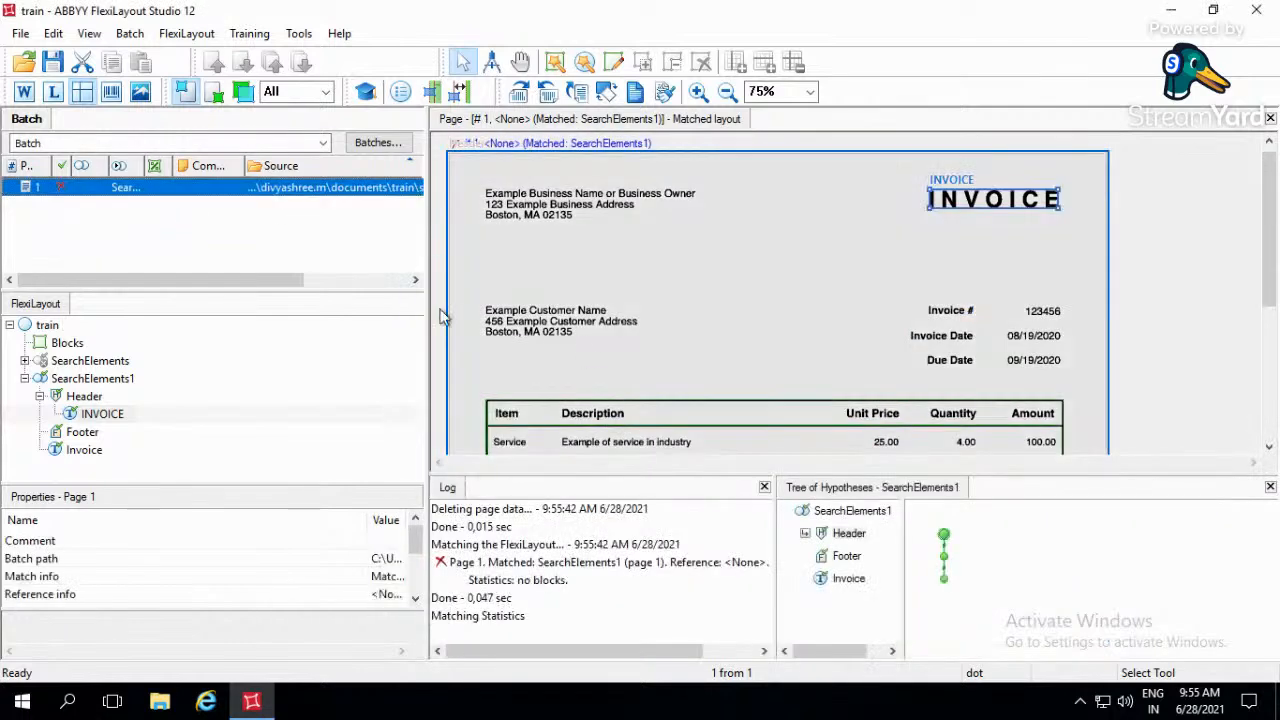
left_click(90, 398)
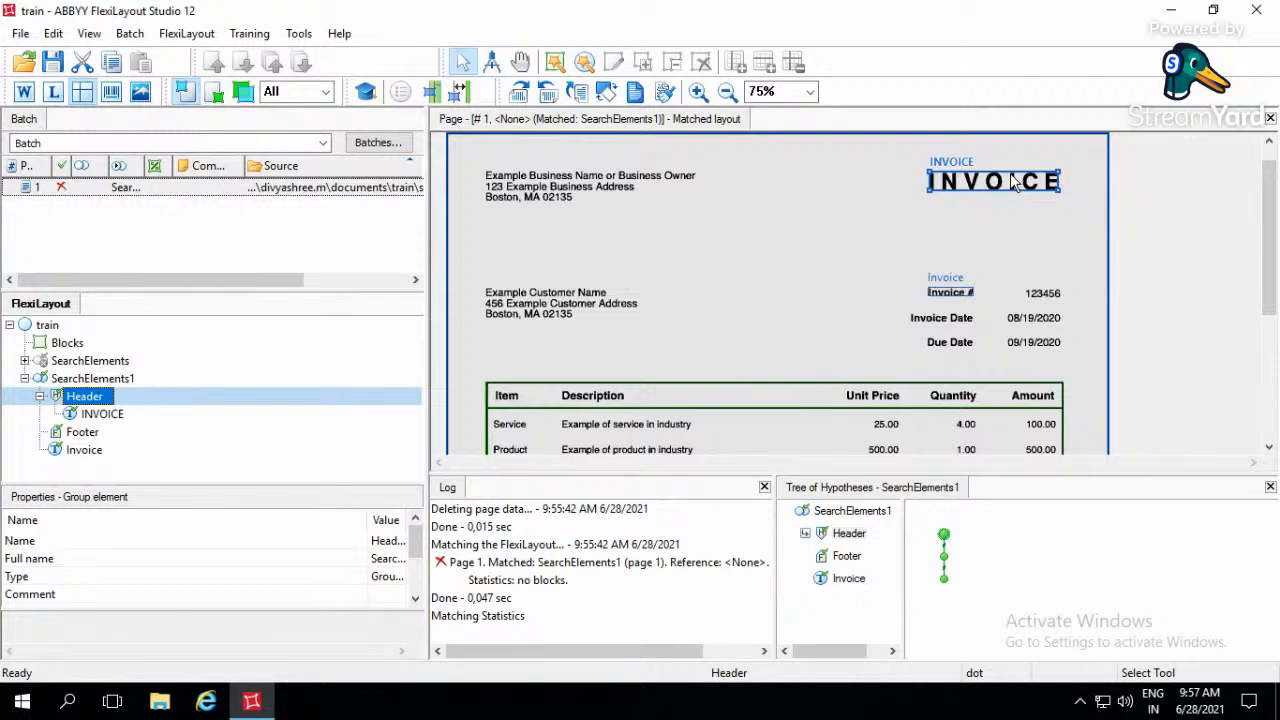
left_click(746, 281)
scroll(746, 281, "down", 5)
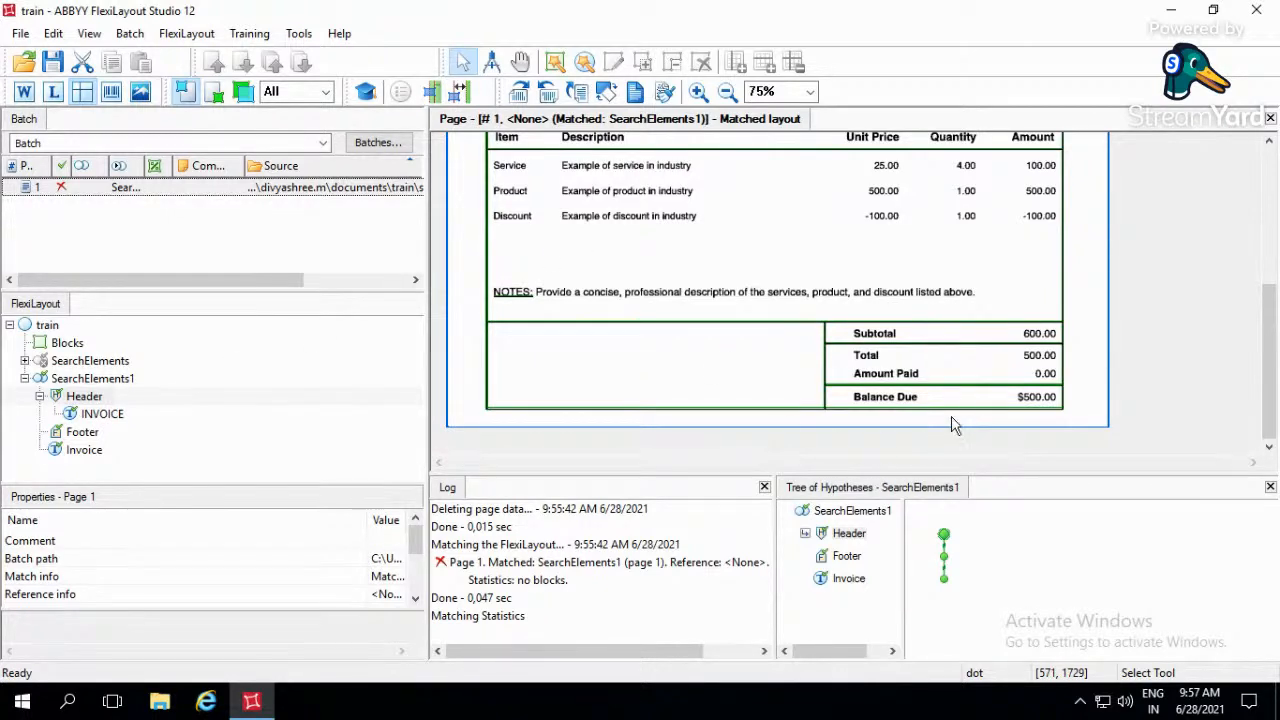
left_click(833, 393)
left_click_drag(918, 415, 1088, 417)
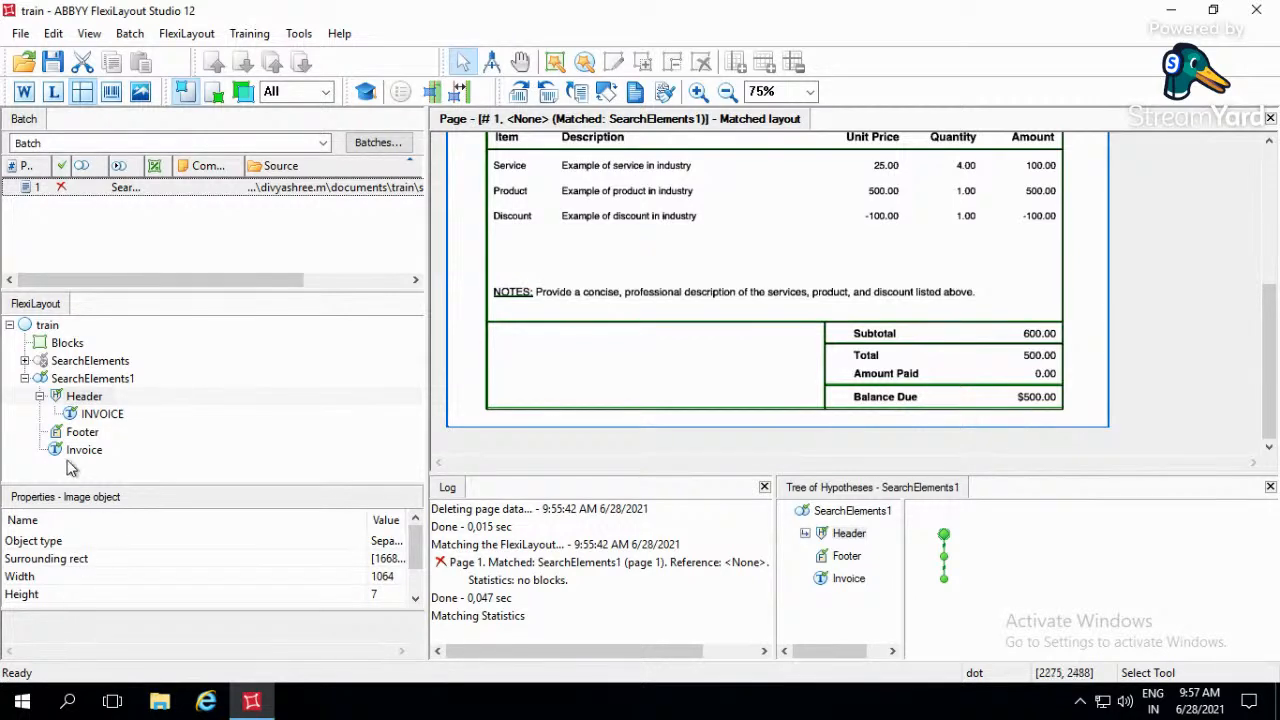
- Add a Static Text element named BAlace_Due inside the Footer group, with 1 surviving hypothesis
left_click(80, 432)
right_click(80, 432)
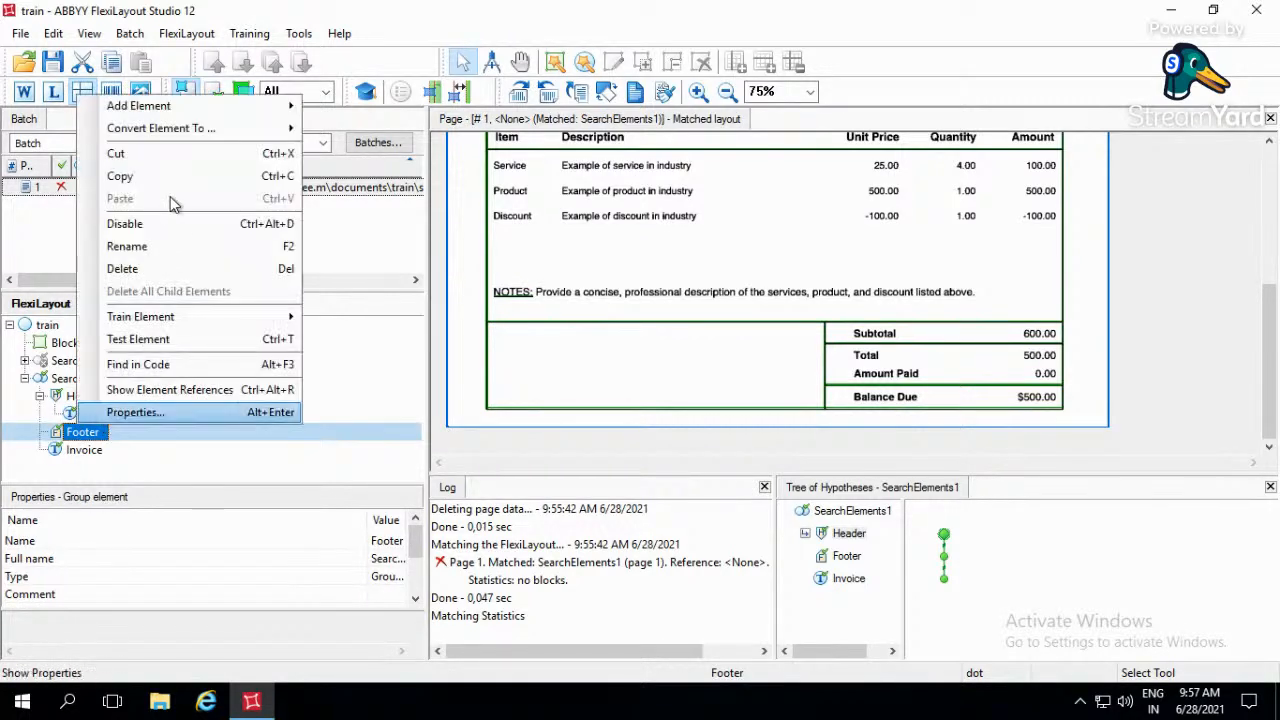
mouse_move(260, 106)
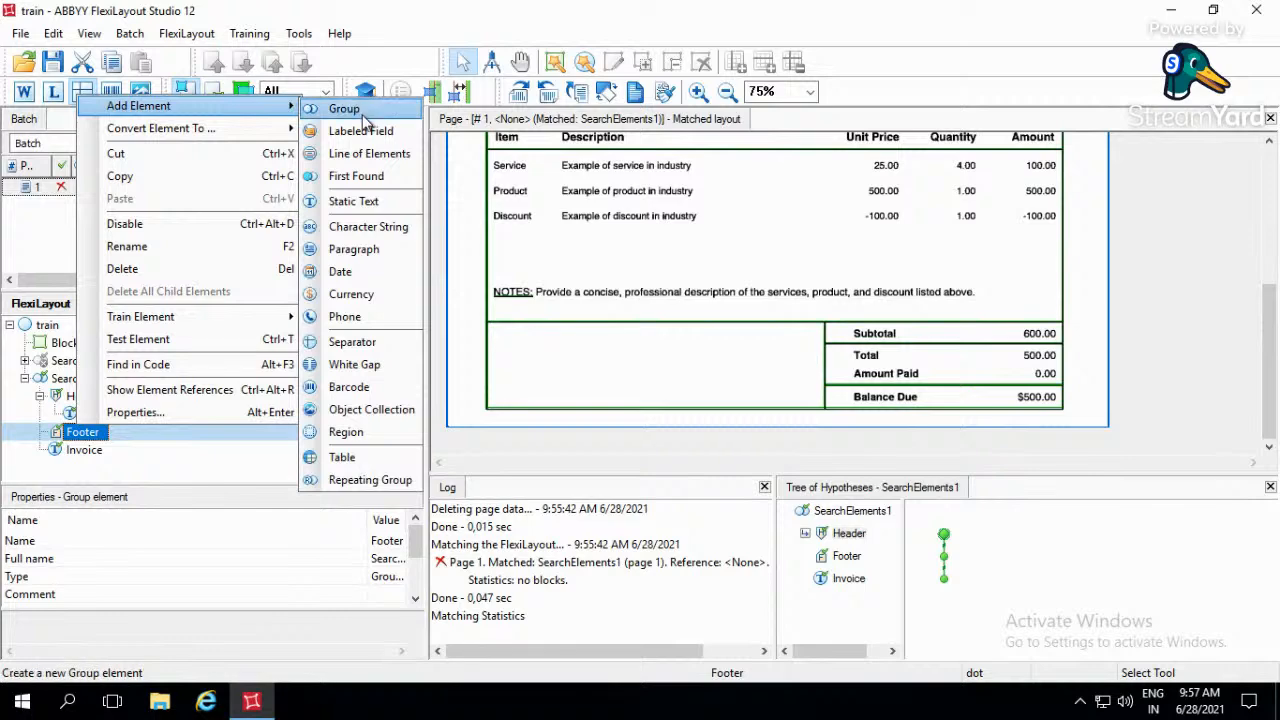
left_click(380, 203)
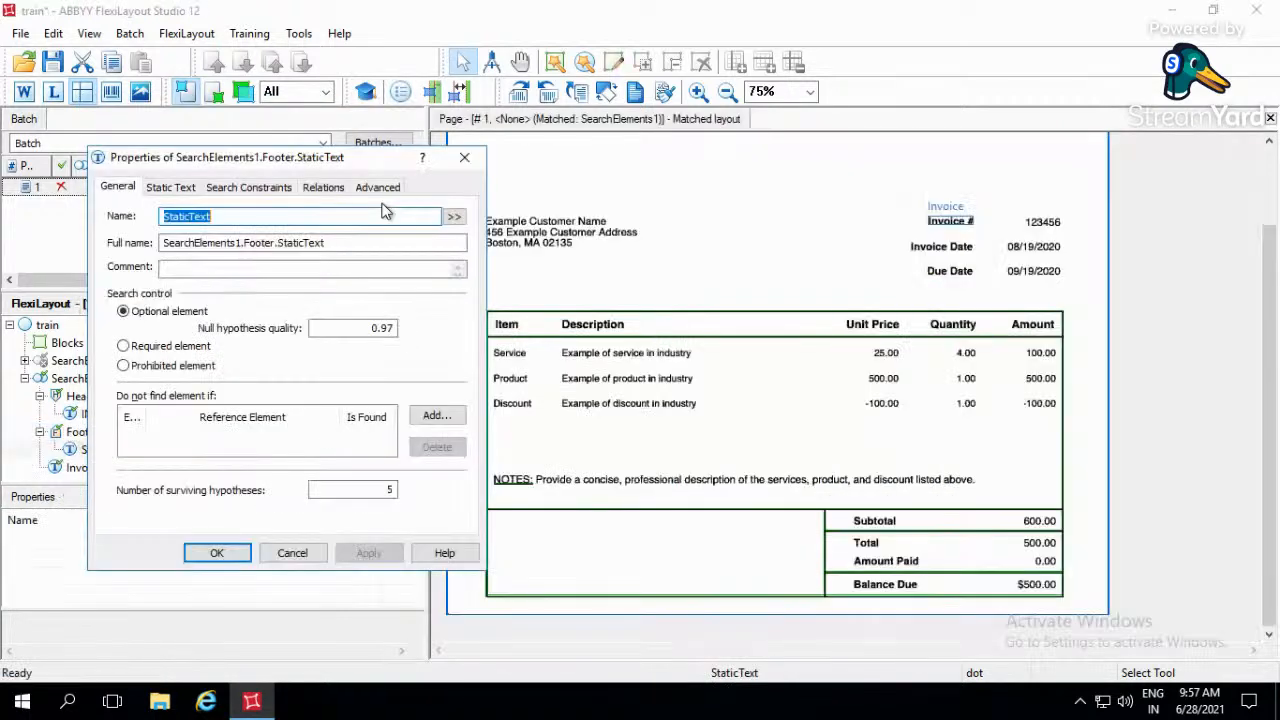
type("BAlace_Due")
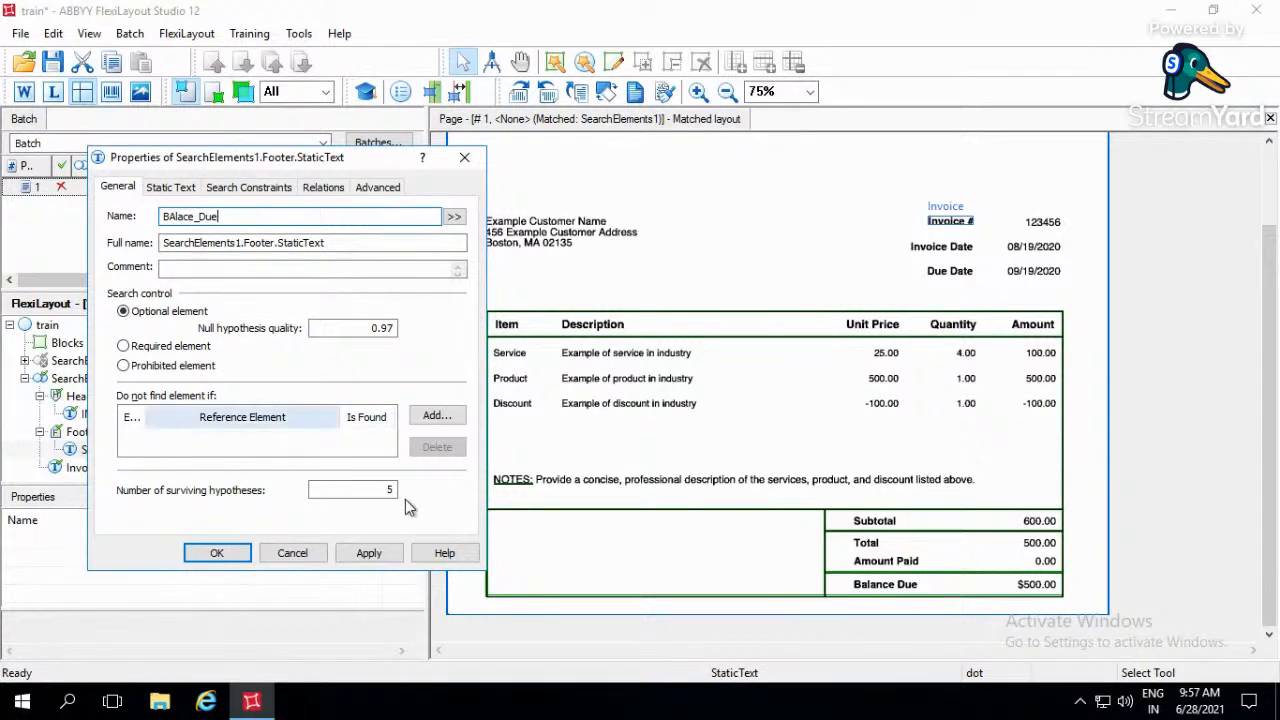
left_click(390, 490)
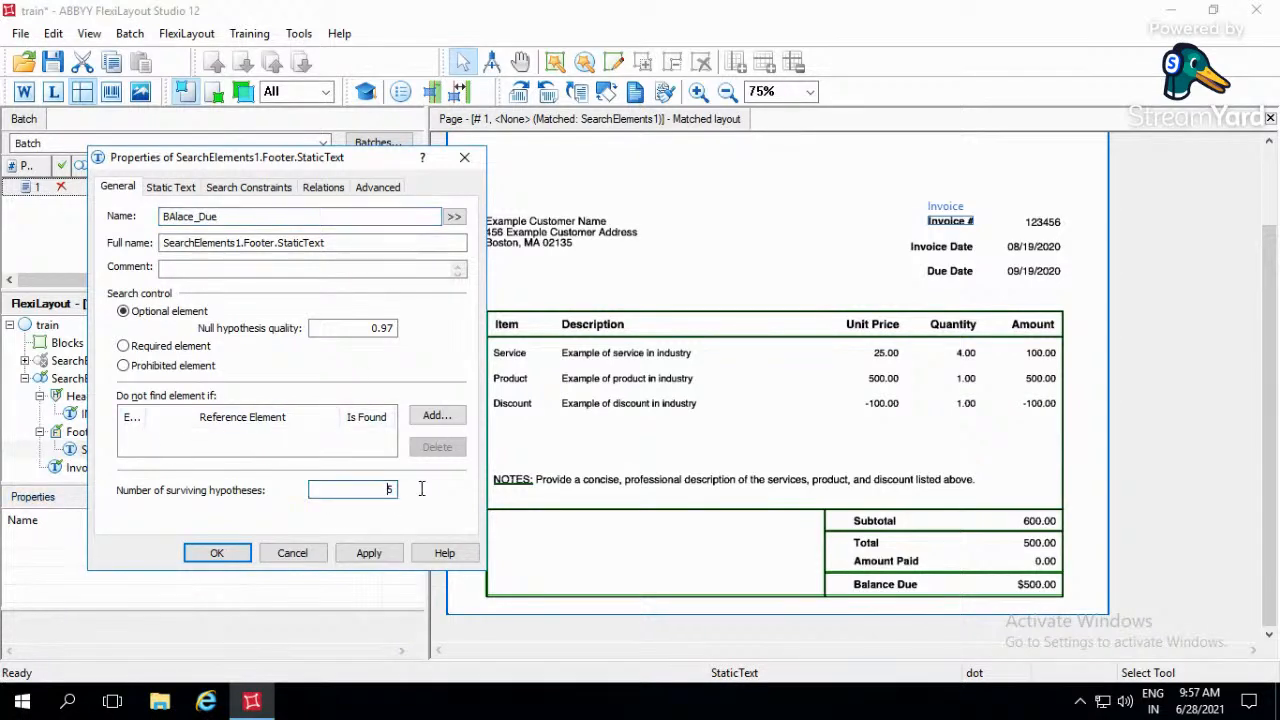
- Show the recognized words on the page and copy Balance from the Balance Due row into the footer element's search text
left_click(171, 188)
left_click(252, 247)
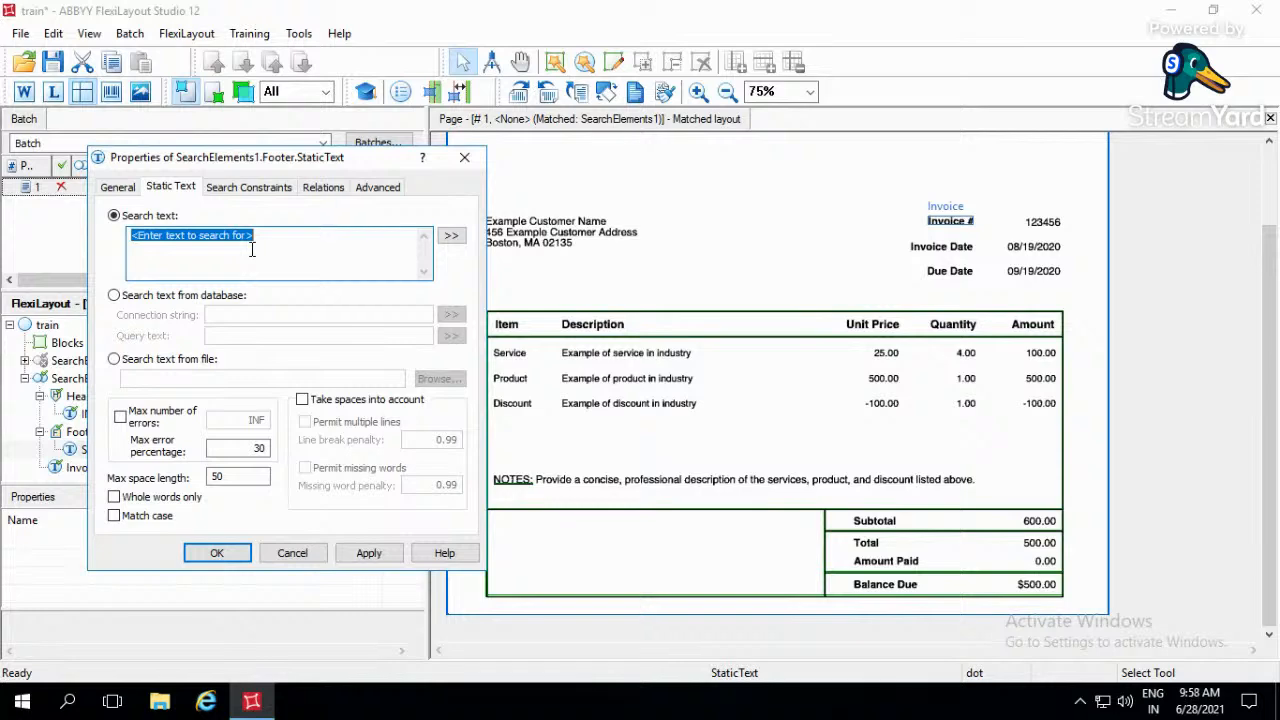
key("BackSpace")
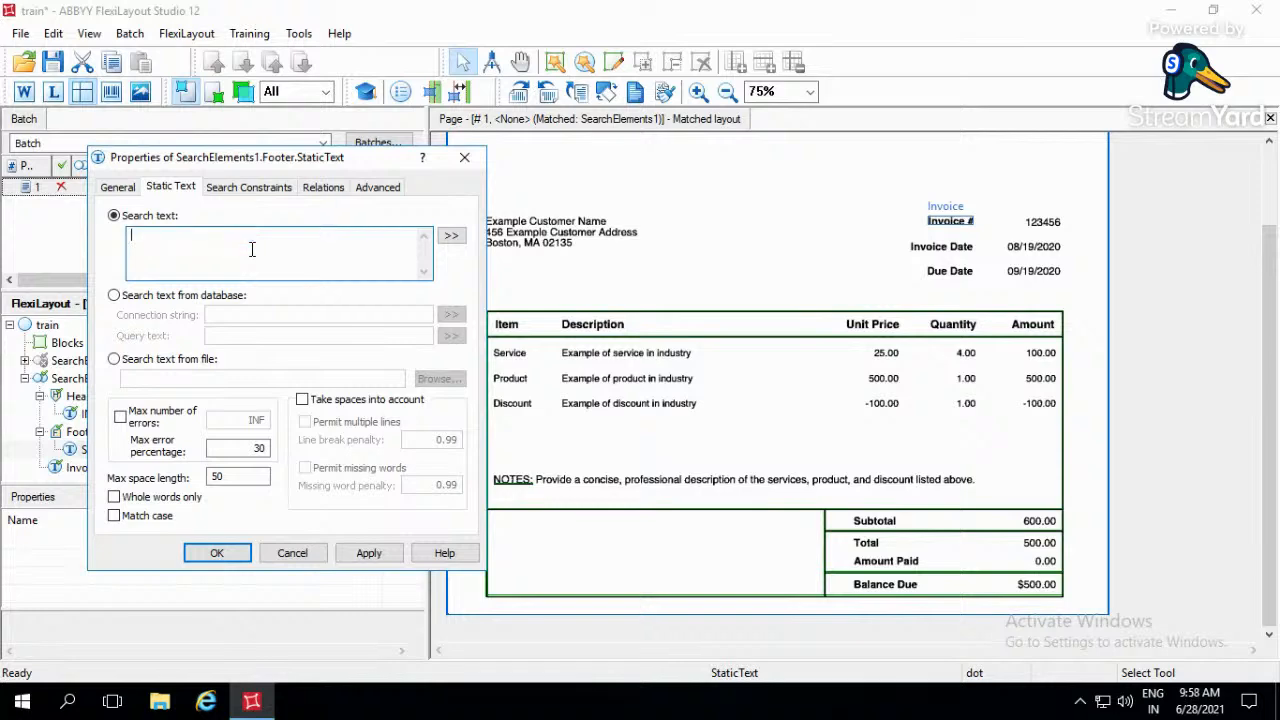
left_click(880, 593)
right_click(880, 593)
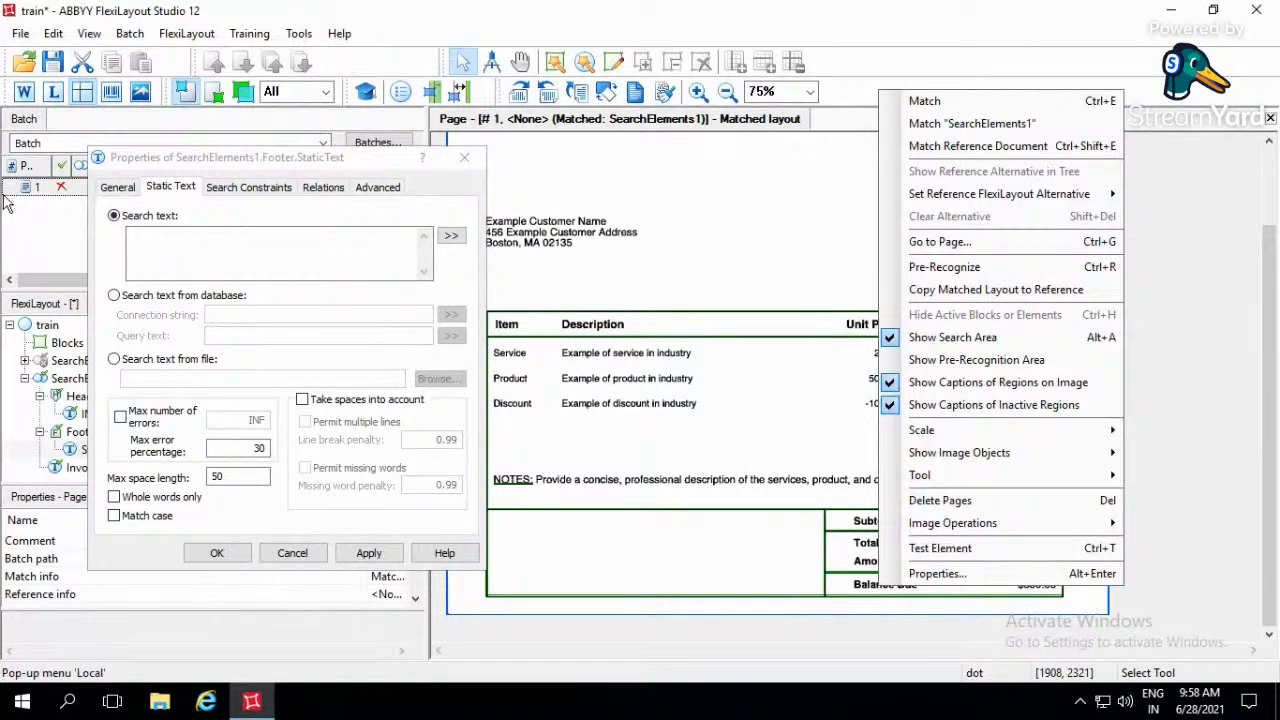
left_click(24, 91)
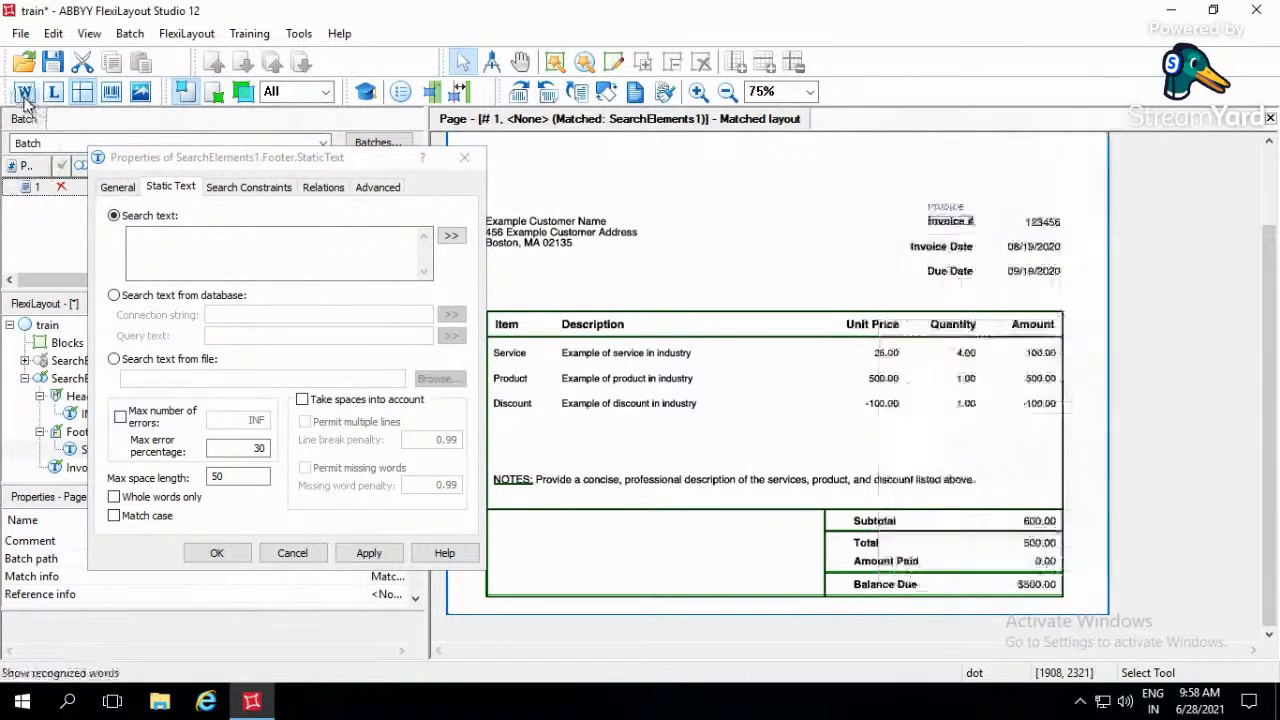
right_click(886, 587)
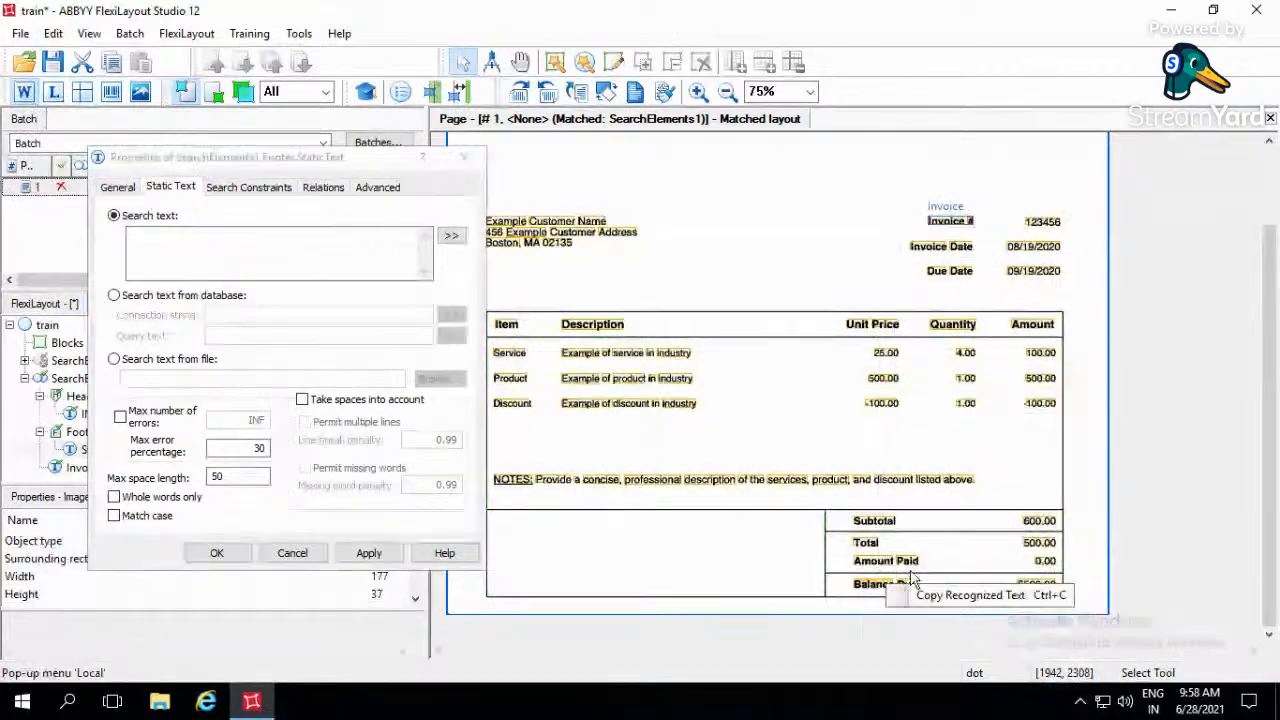
left_click(960, 595)
left_click(283, 250)
left_click(283, 250)
key("ctrl+v")
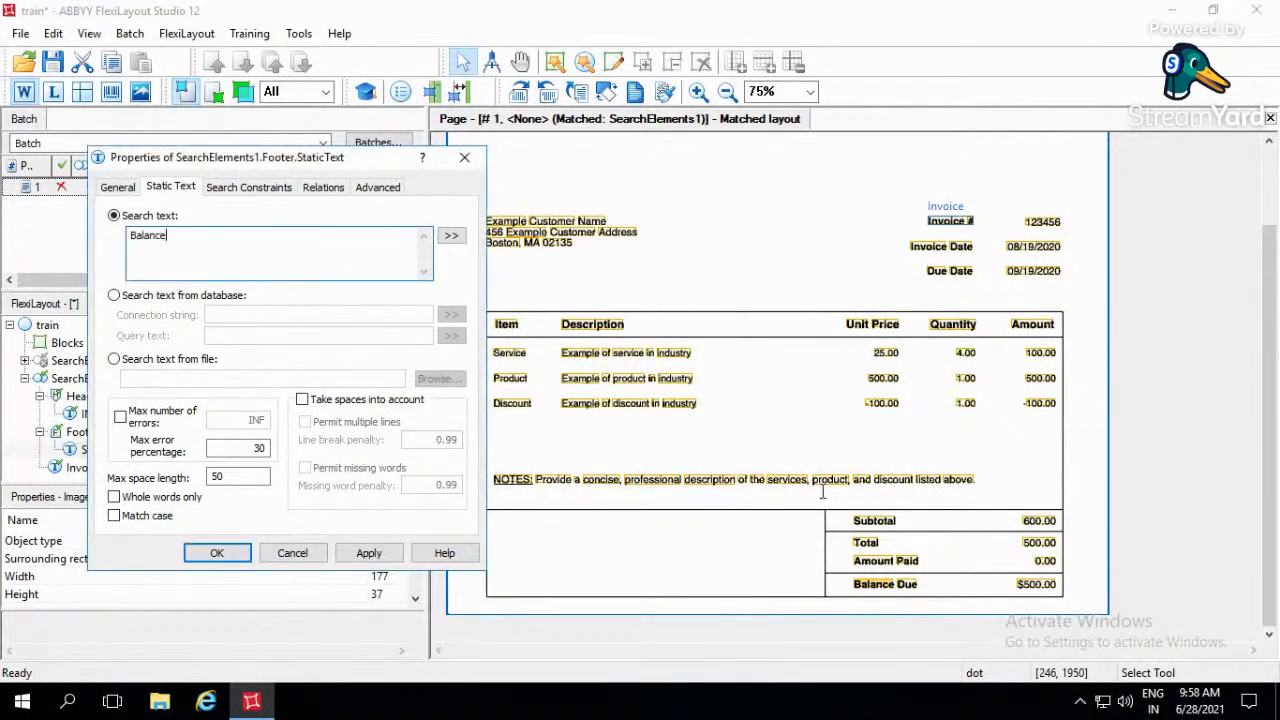
- Append the recognized word Due from the Balance Due row to the search text so it reads BalanceDue
right_click(918, 588)
left_click(935, 596)
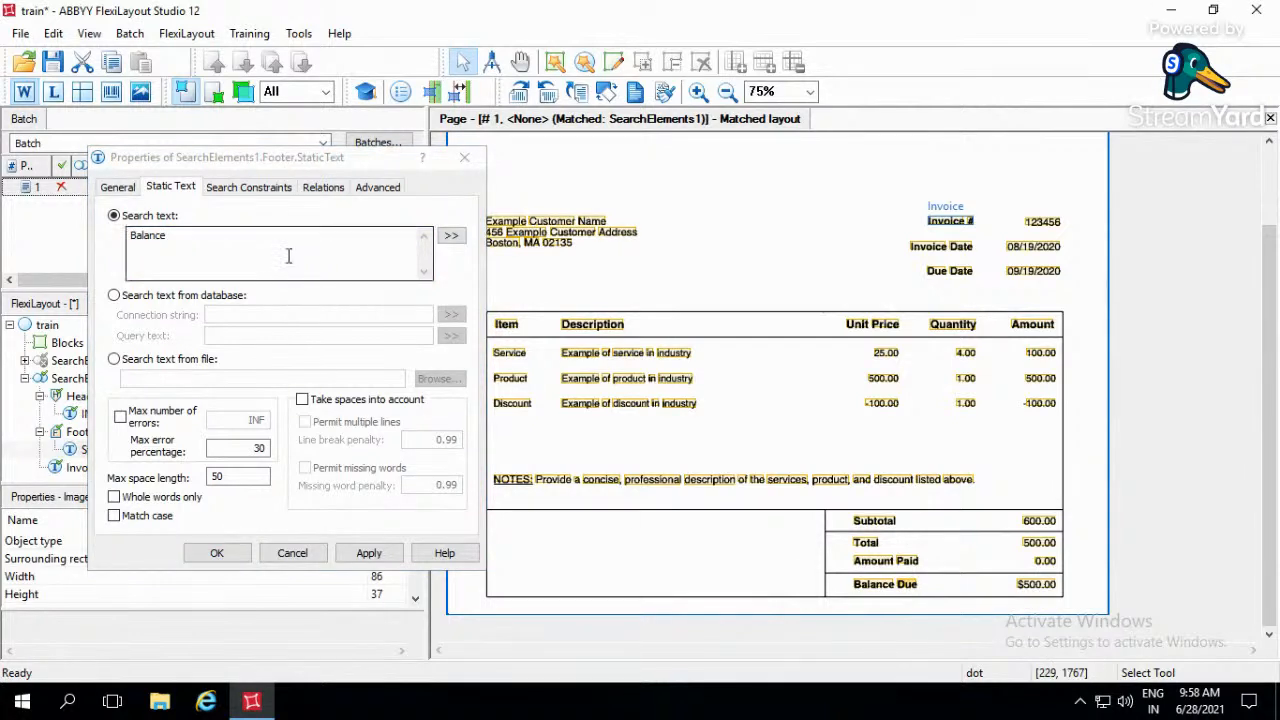
left_click(288, 256)
key("ctrl+v")
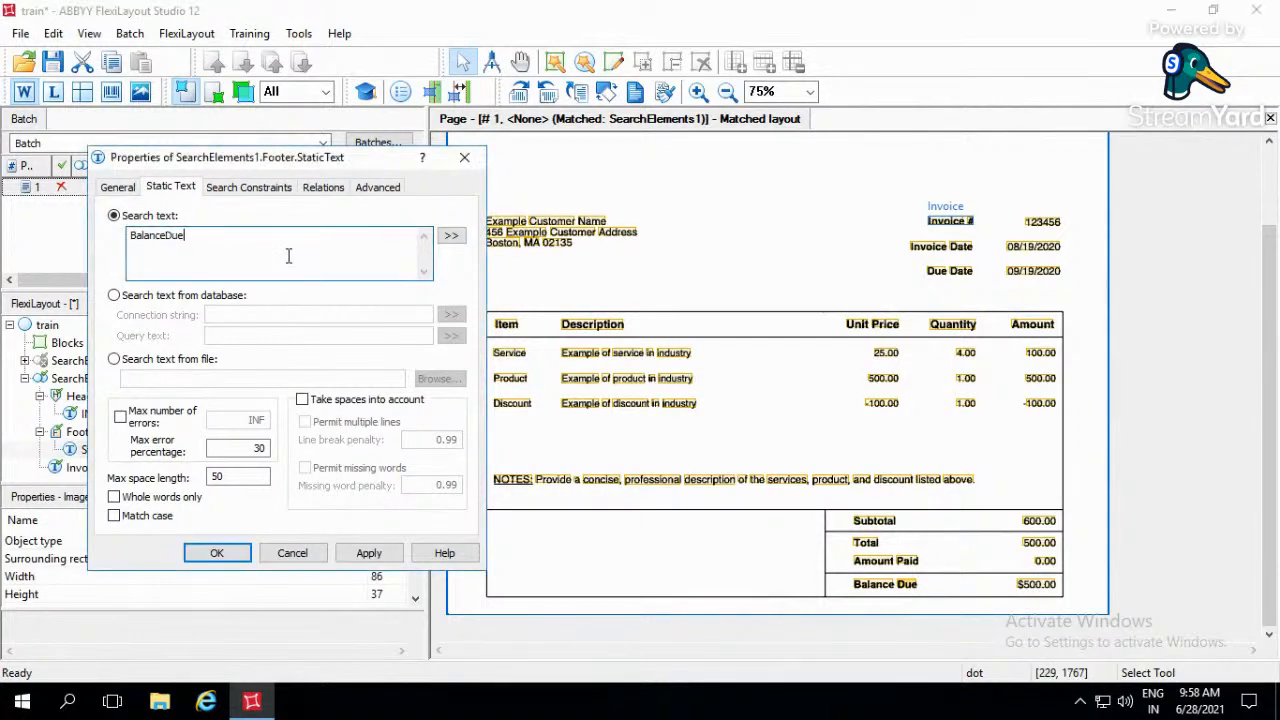
- Enable the Nearest relation to Page bottom edge for the footer element, apply its properties and save the project
left_click(322, 188)
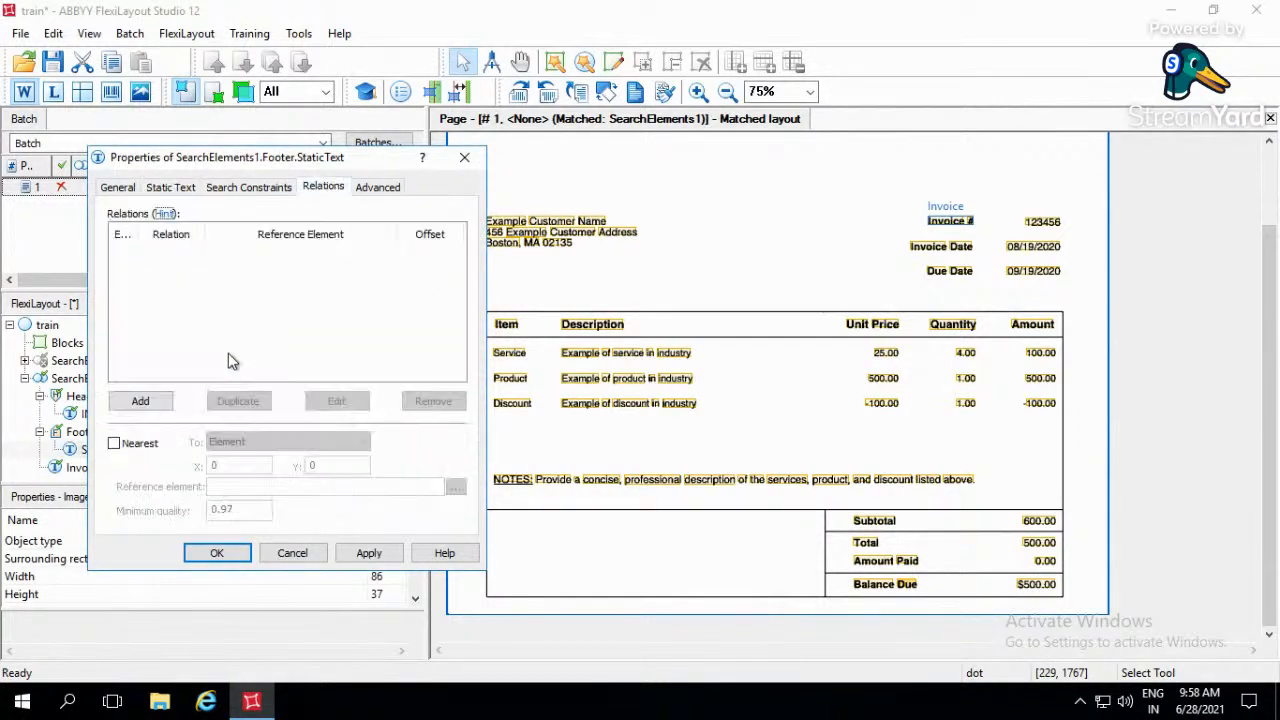
left_click(132, 444)
left_click(340, 442)
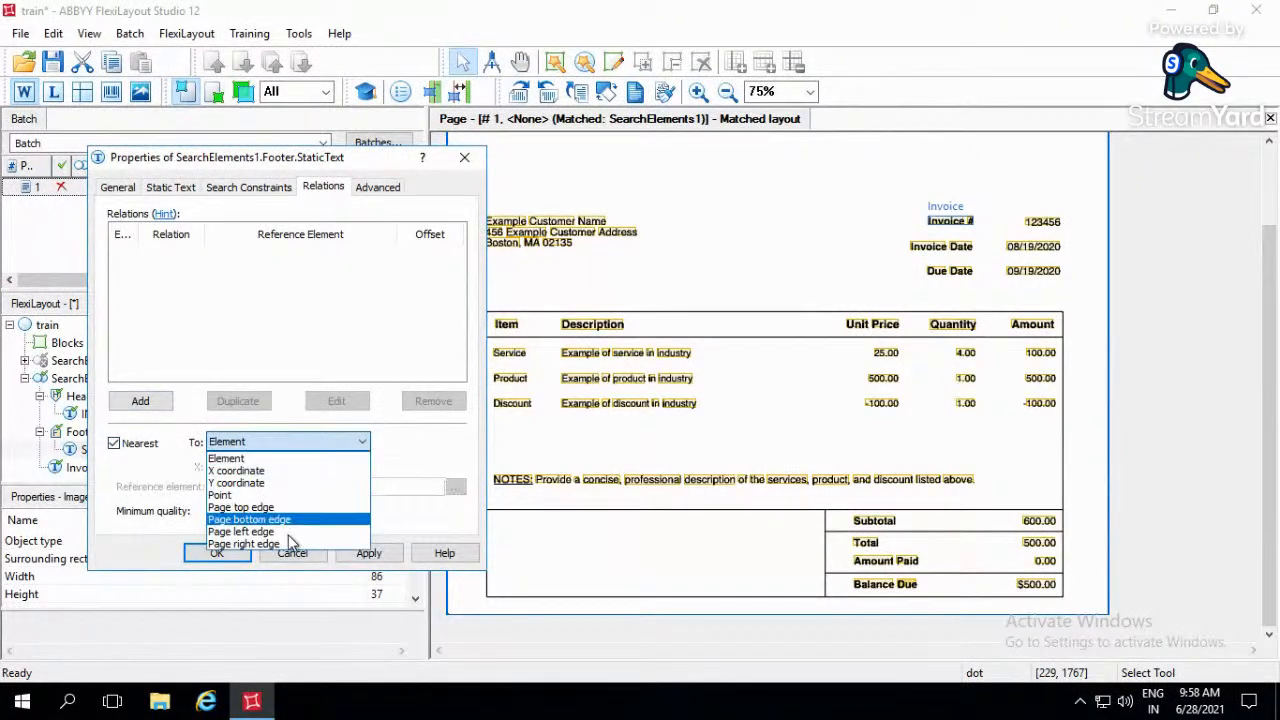
left_click(362, 566)
left_click(370, 555)
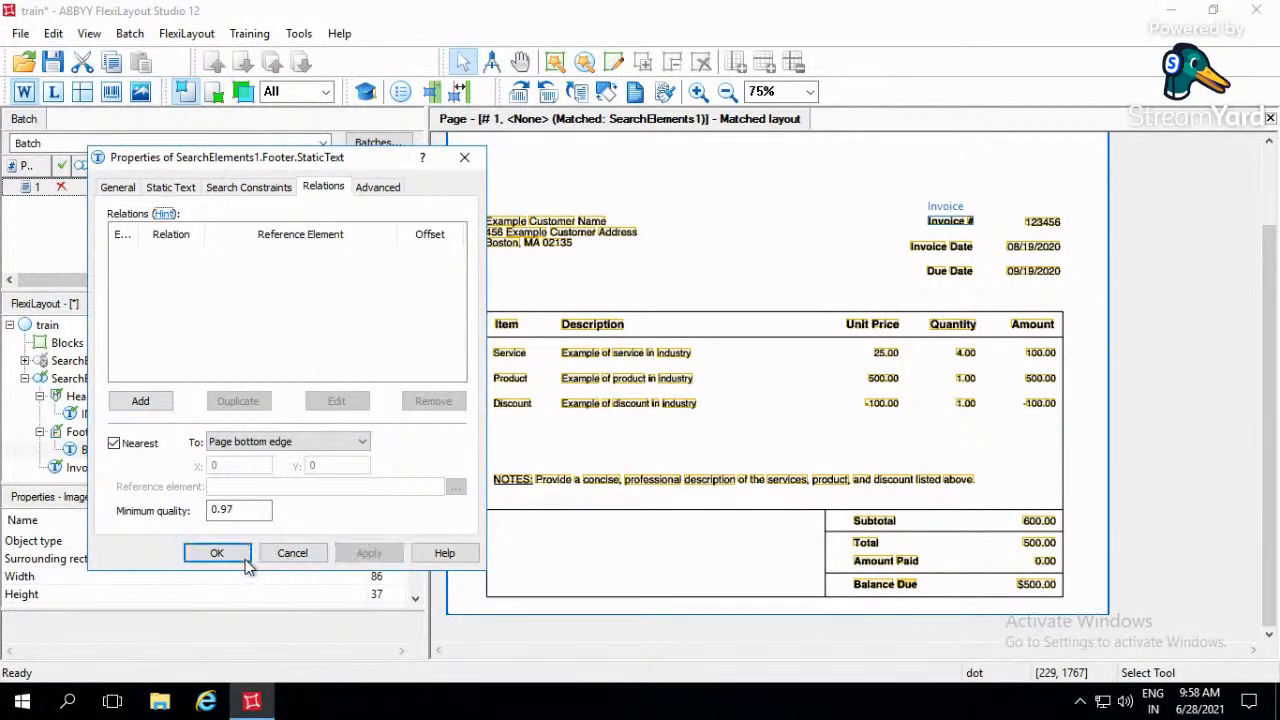
left_click(236, 558)
key("ctrl+s")
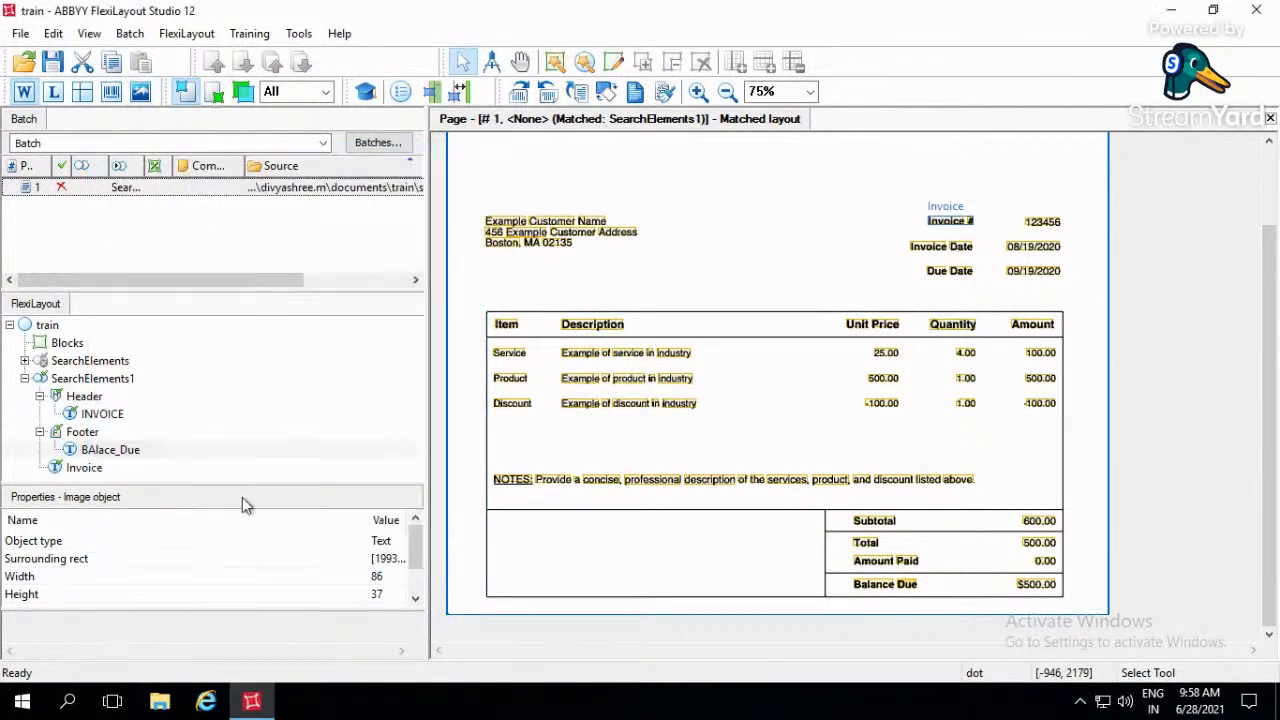
- Match the FlexiLayout against page 1 and examine the Footer hypothesis on the Balance Due row
left_click(293, 187)
key("ctrl+m")
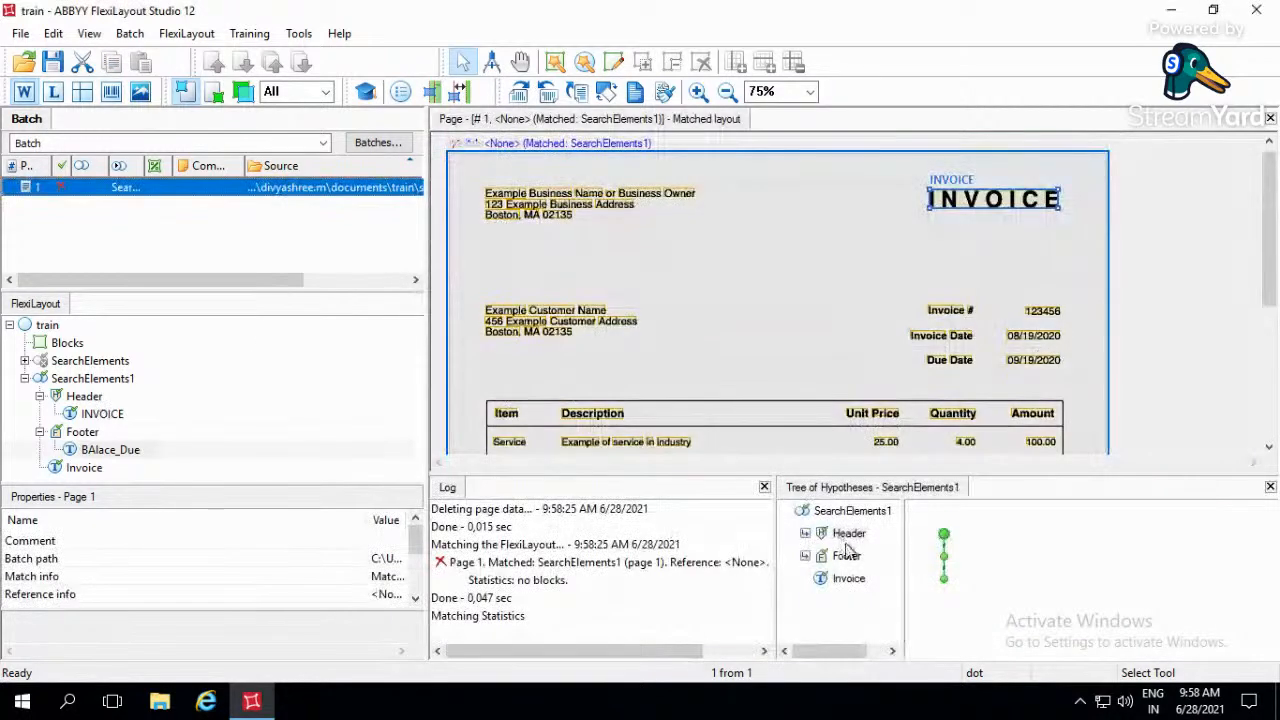
left_click(846, 556)
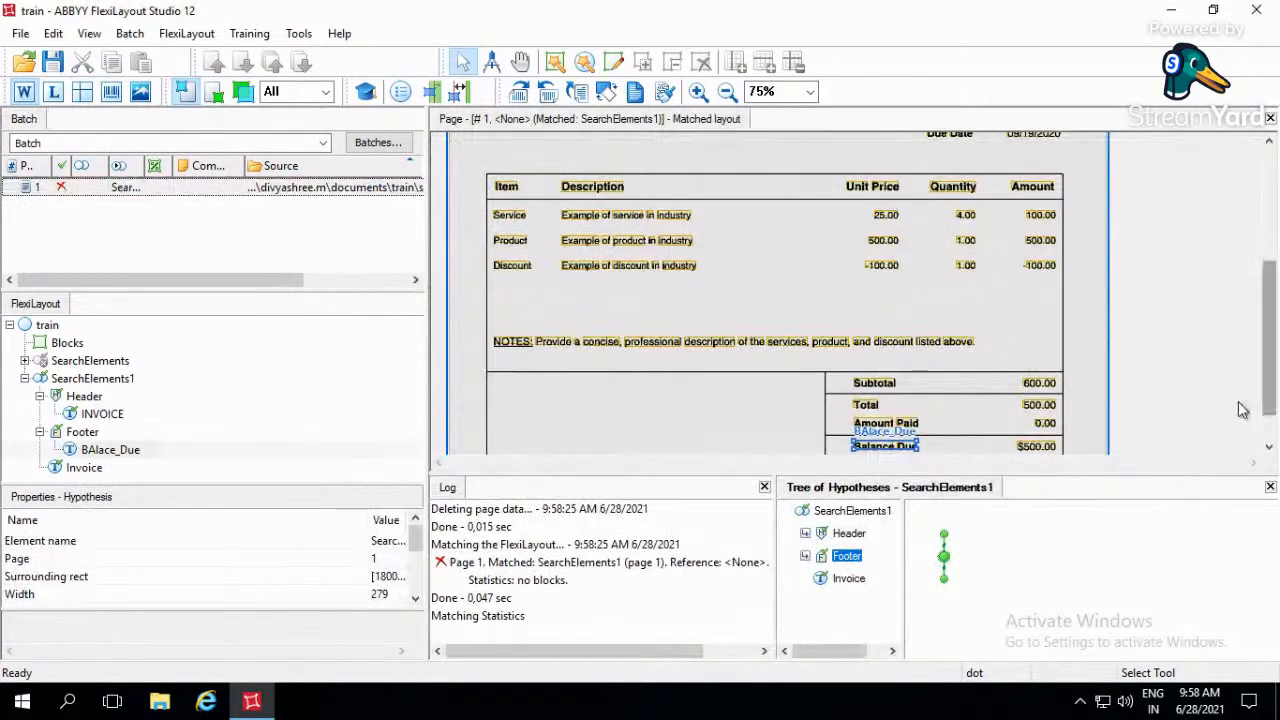
left_click_drag(1268, 403, 1269, 440)
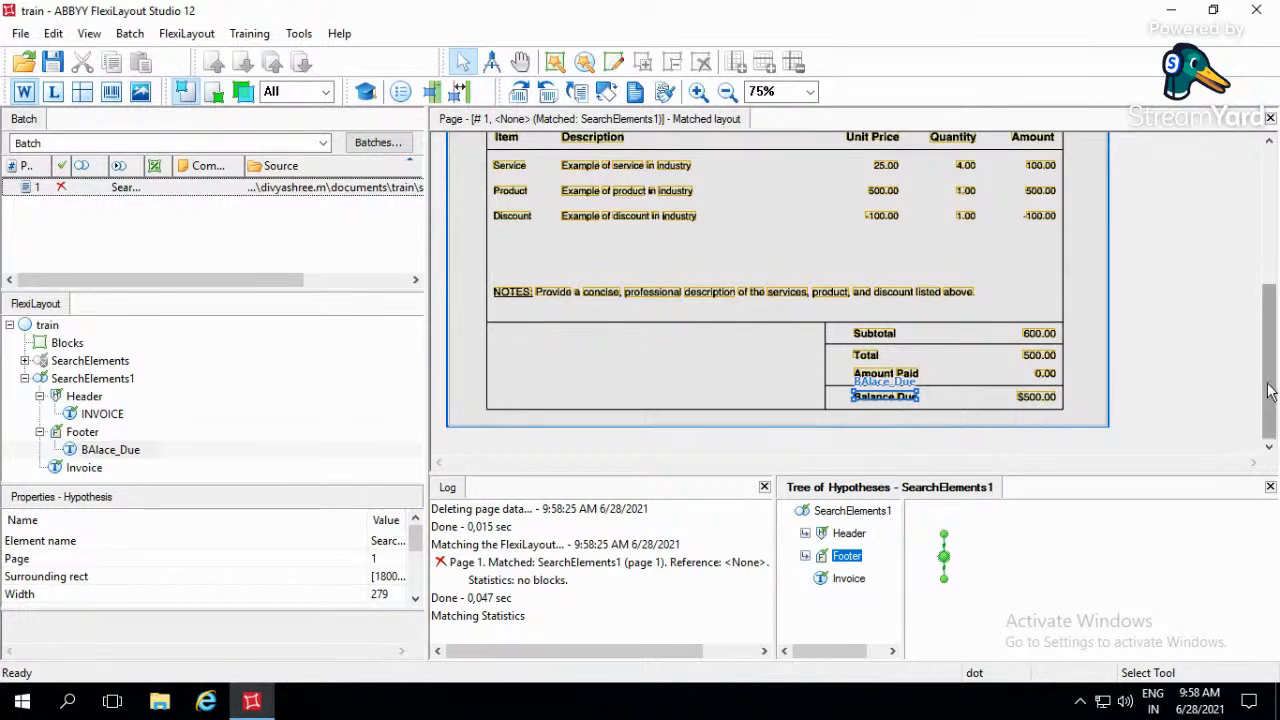
left_click_drag(1271, 359, 1272, 238)
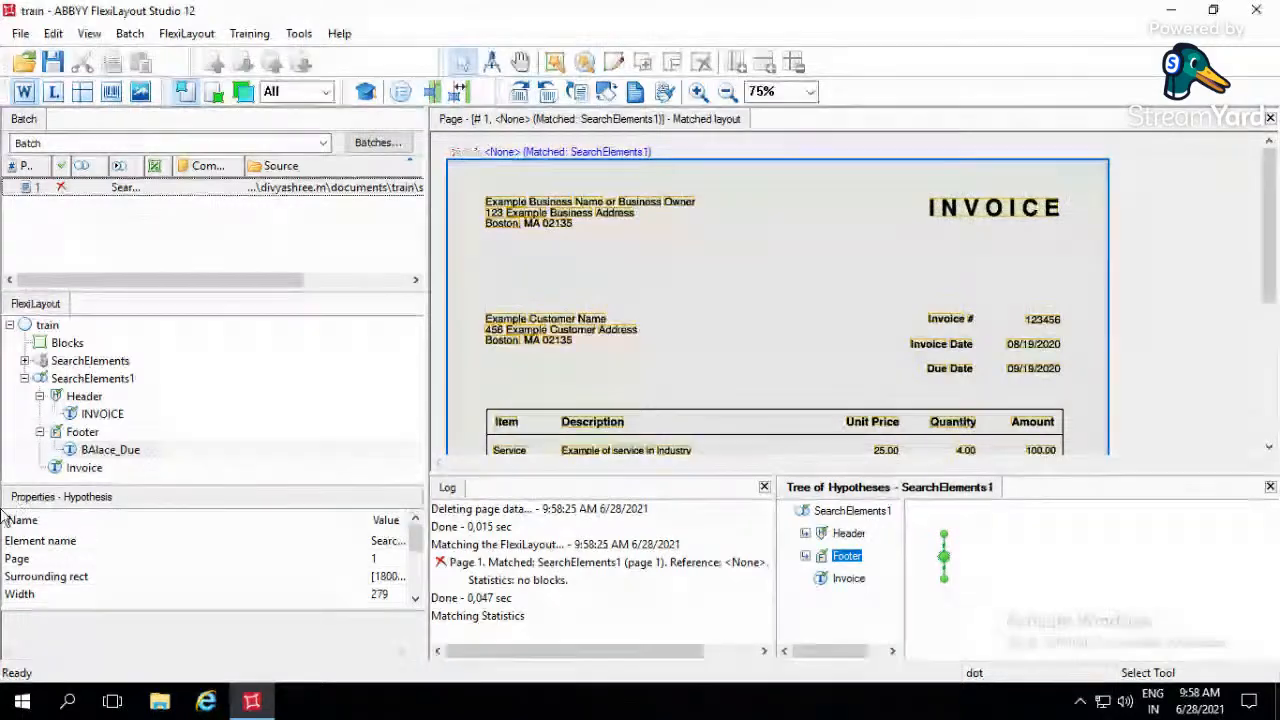
- Collapse the Header and Footer groups in the element tree and select the Invoice element to check its region
left_click(41, 401)
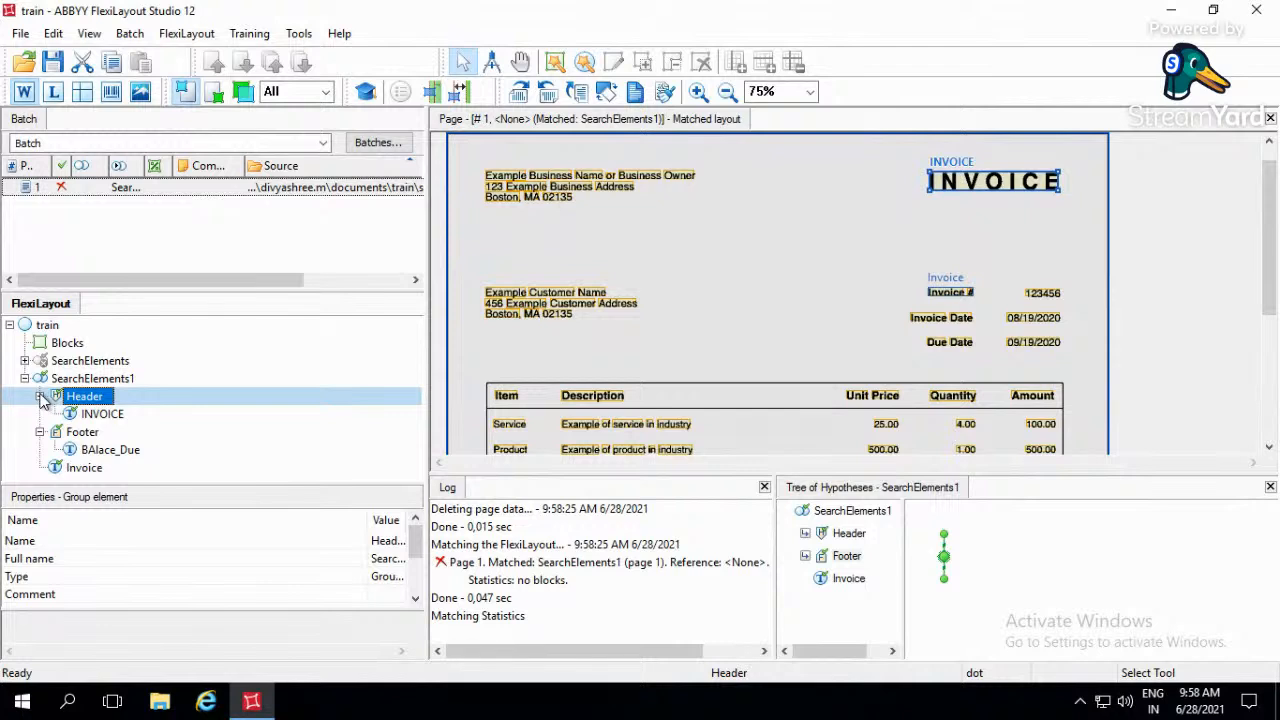
left_click(40, 397)
left_click(41, 416)
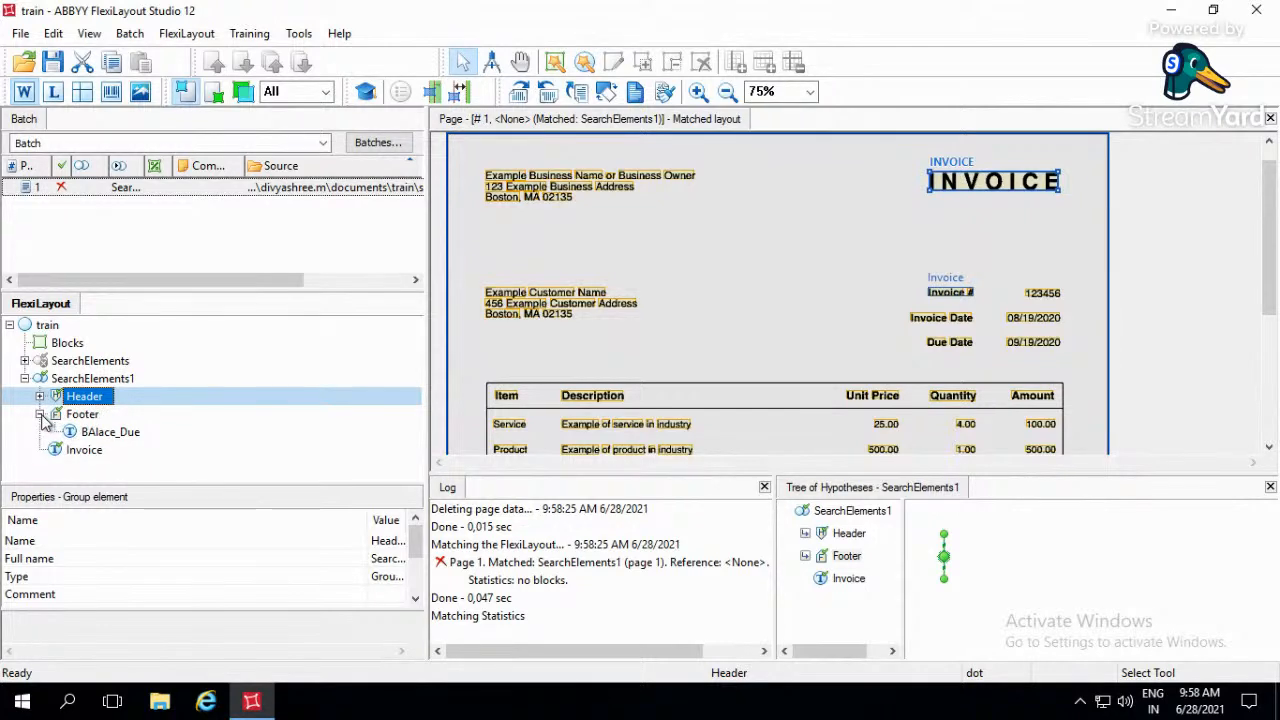
left_click(41, 416)
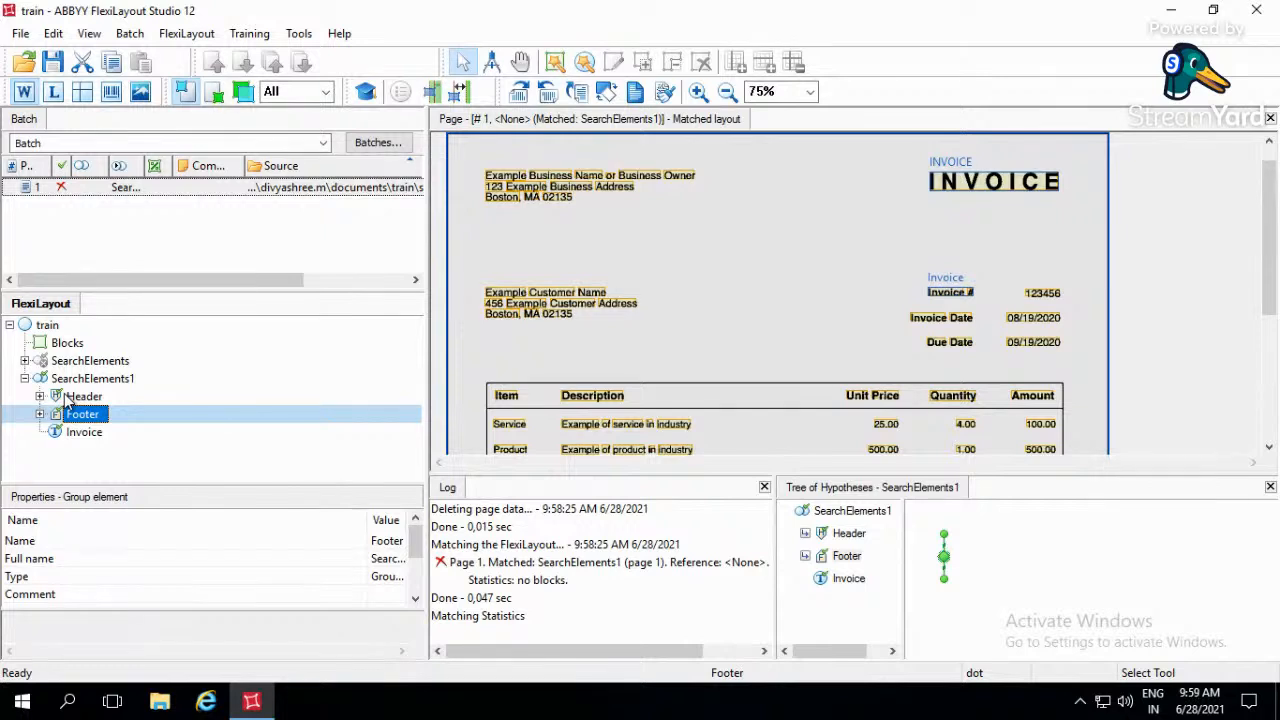
left_click(86, 432)
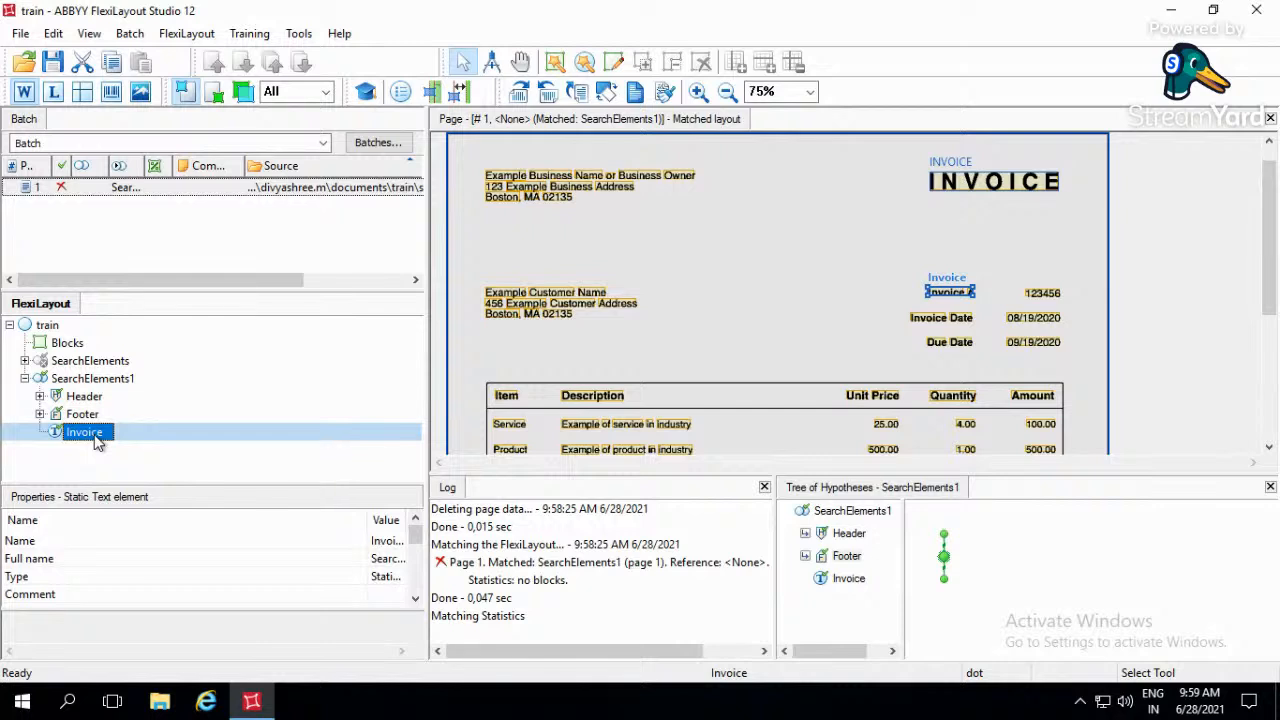
- Add a Group element to SearchElements1 and name it Static_Ref
right_click(110, 383)
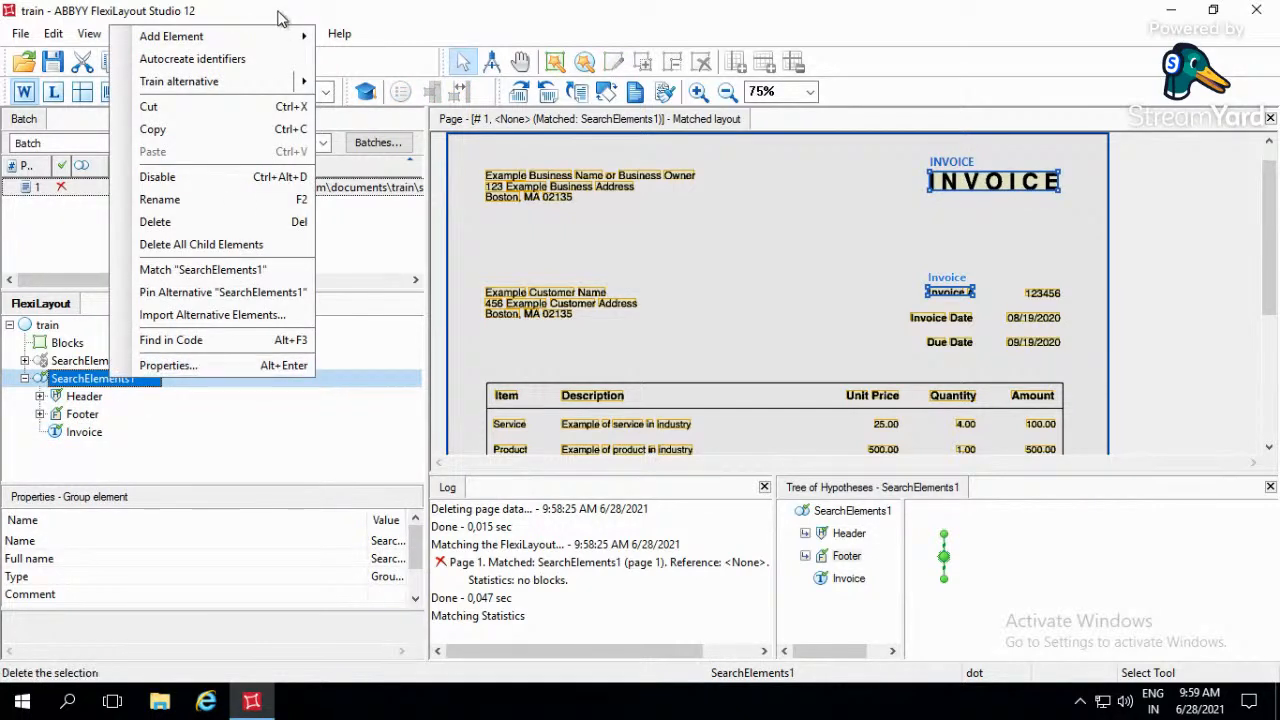
mouse_move(257, 47)
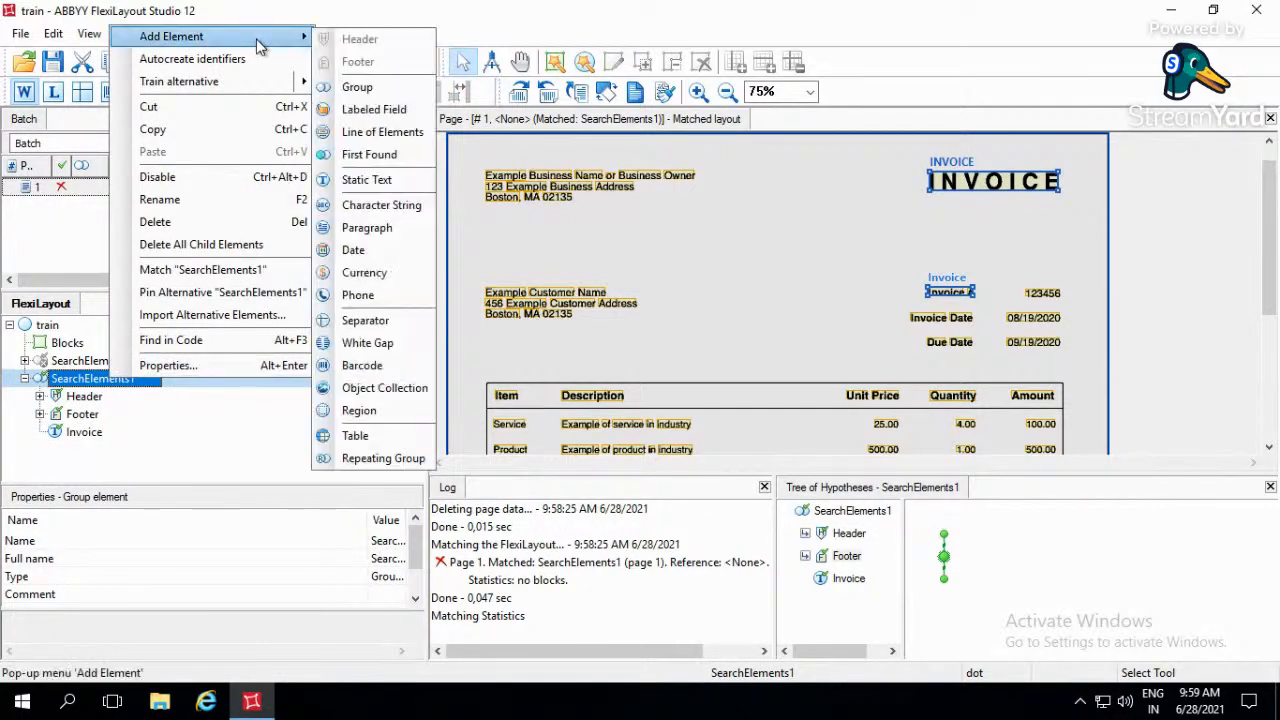
left_click(357, 87)
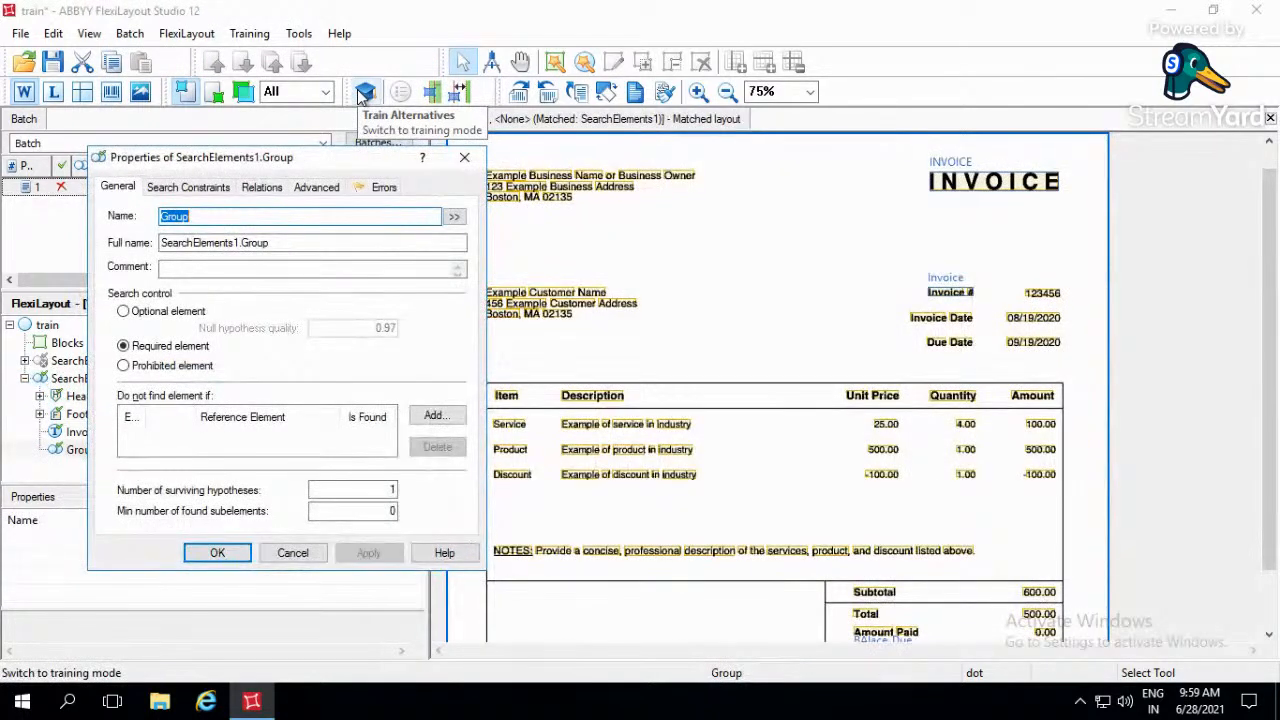
type("Stactic")
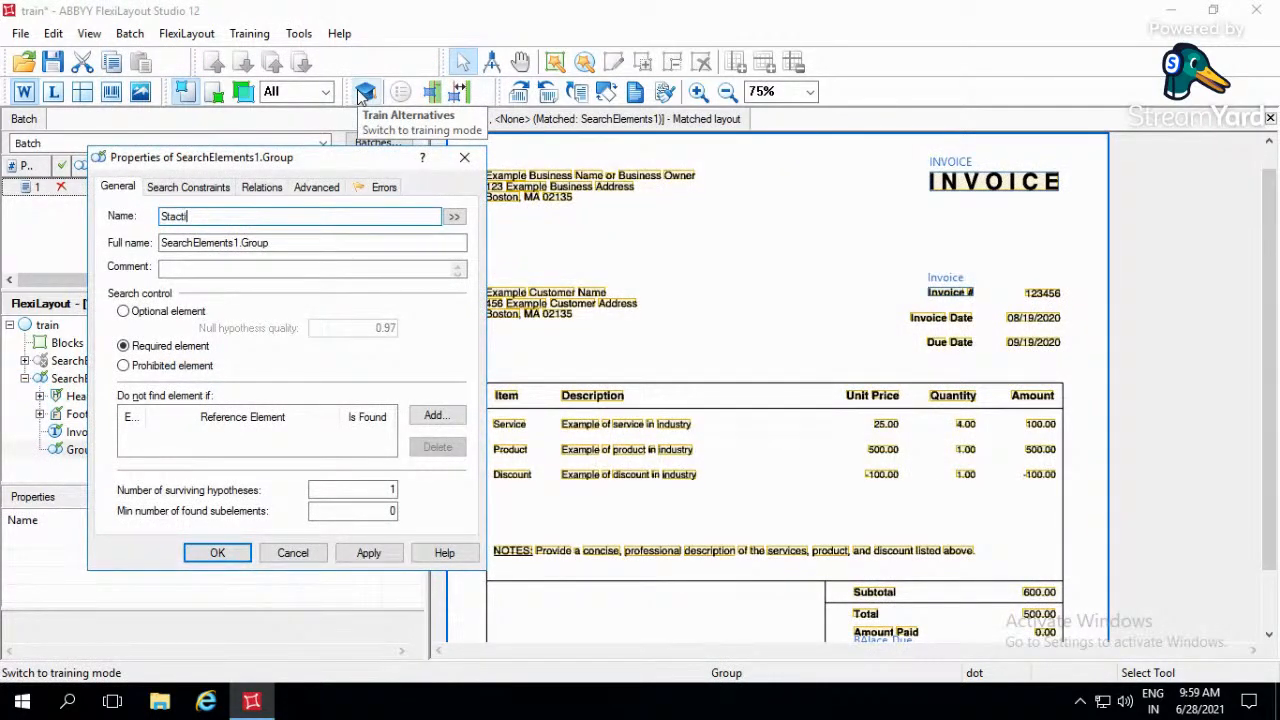
key("BackSpace")
key("BackSpace")
key("BackSpace")
key("BackSpace")
type("tic_Ref")
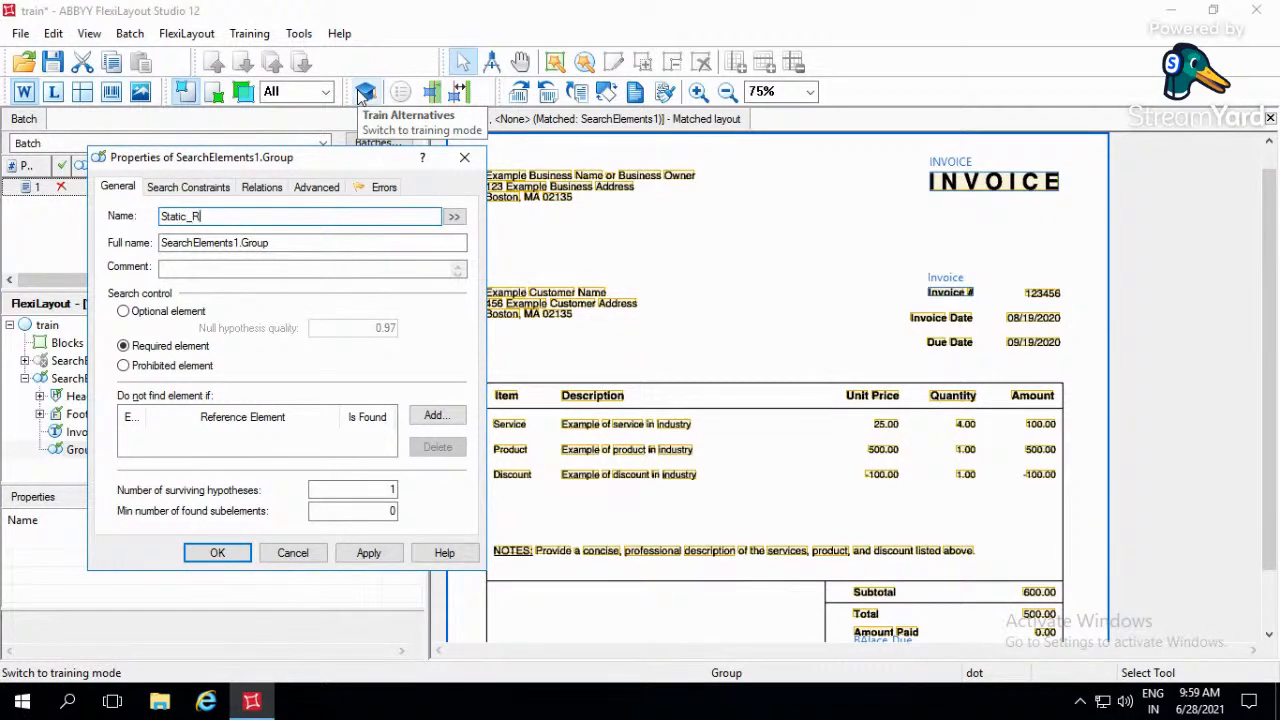
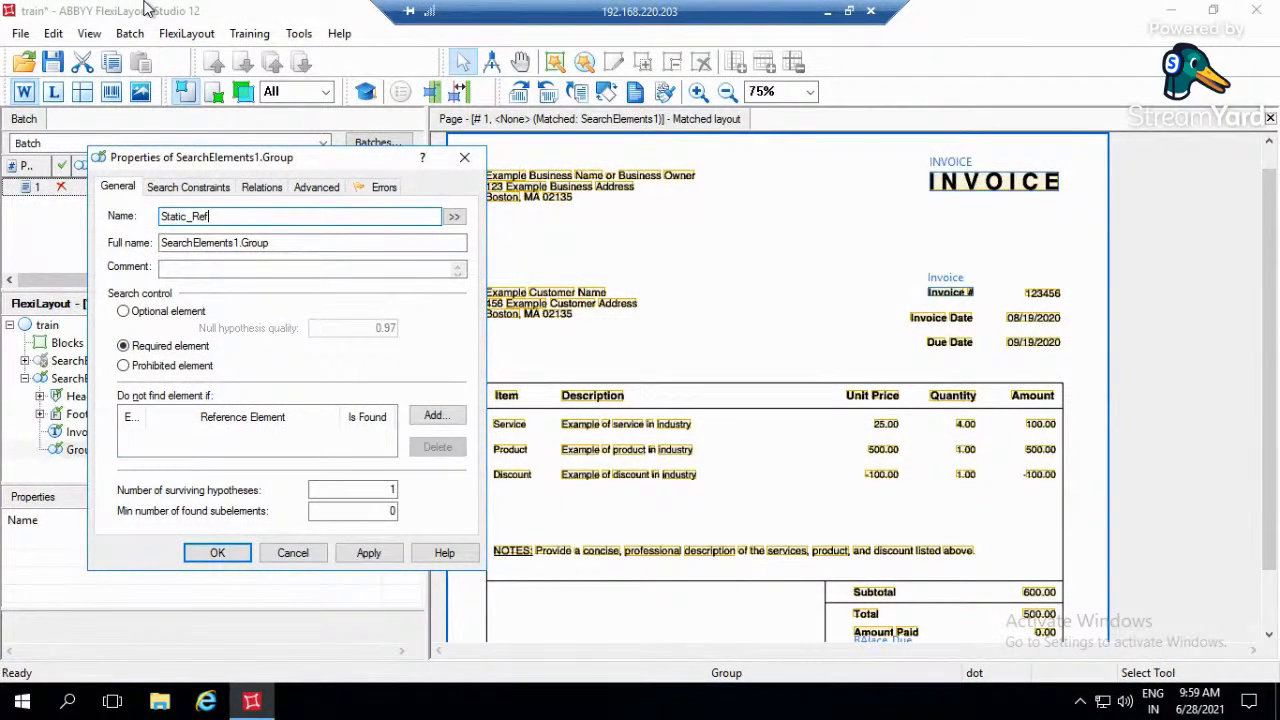
- Review the new group's search constraints, relations, advanced settings and errors, and close its properties without applying them
left_click(170, 190)
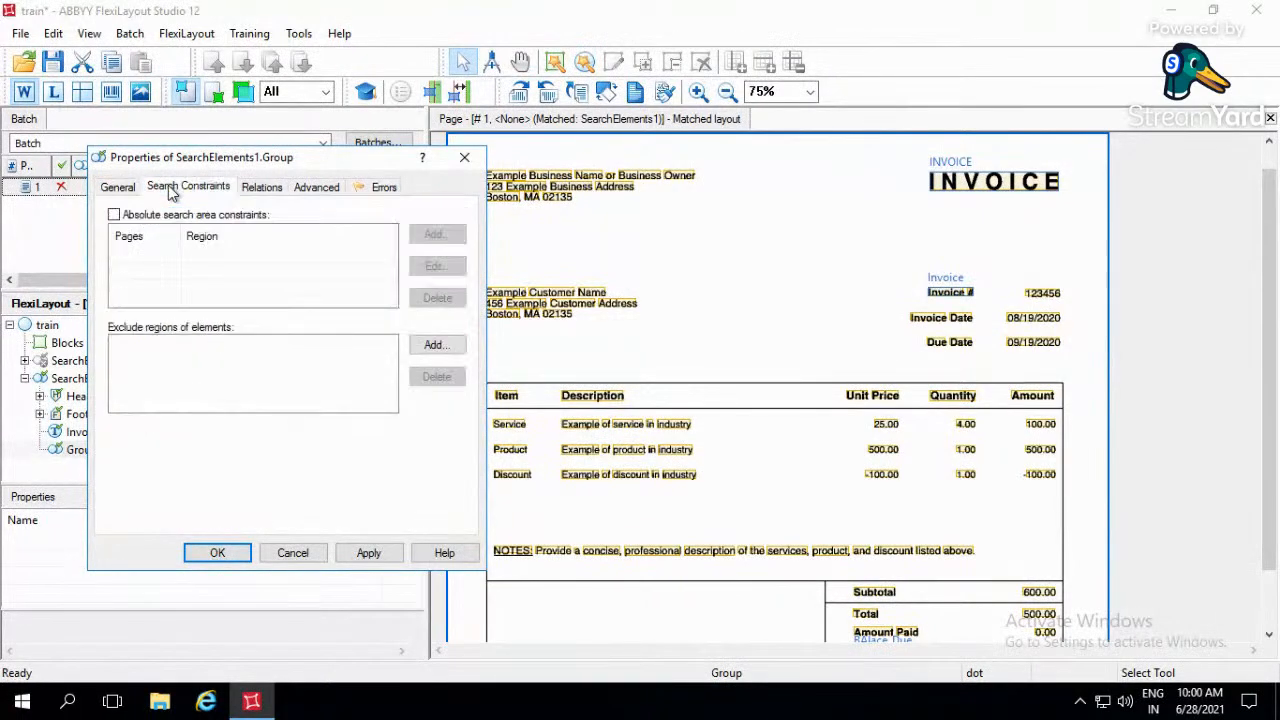
left_click(261, 187)
left_click(318, 187)
left_click(378, 187)
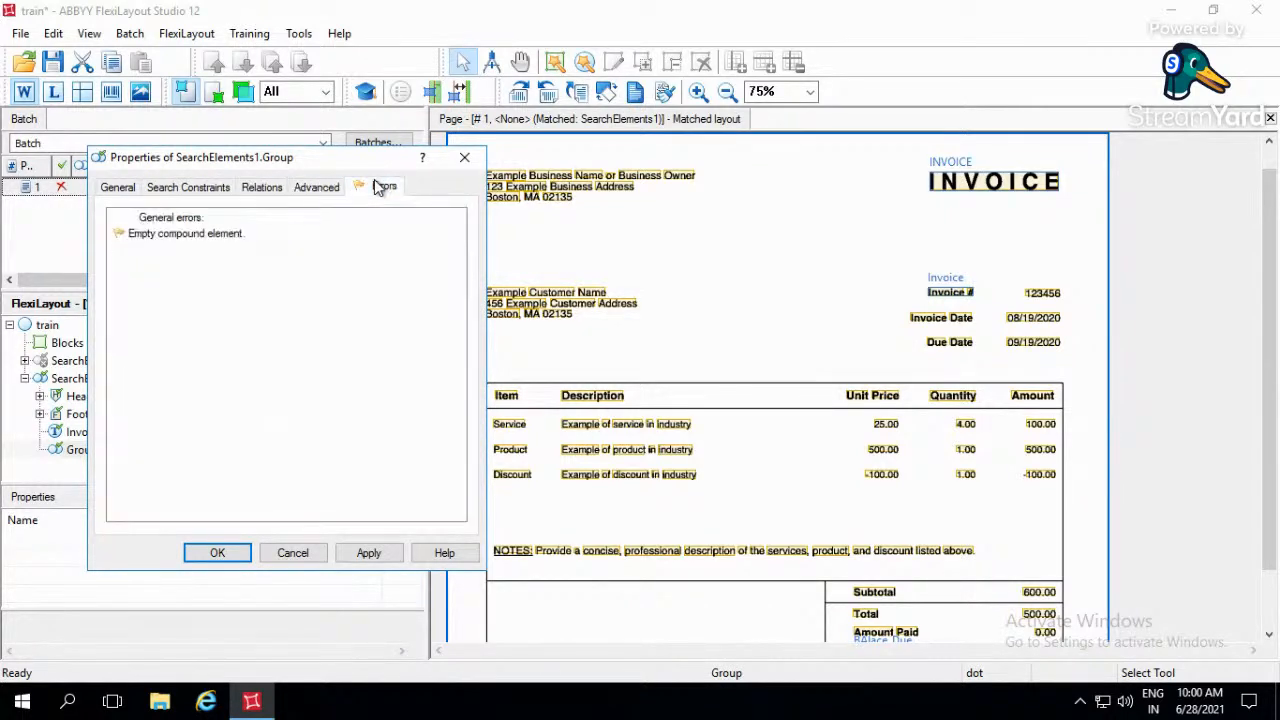
left_click(318, 190)
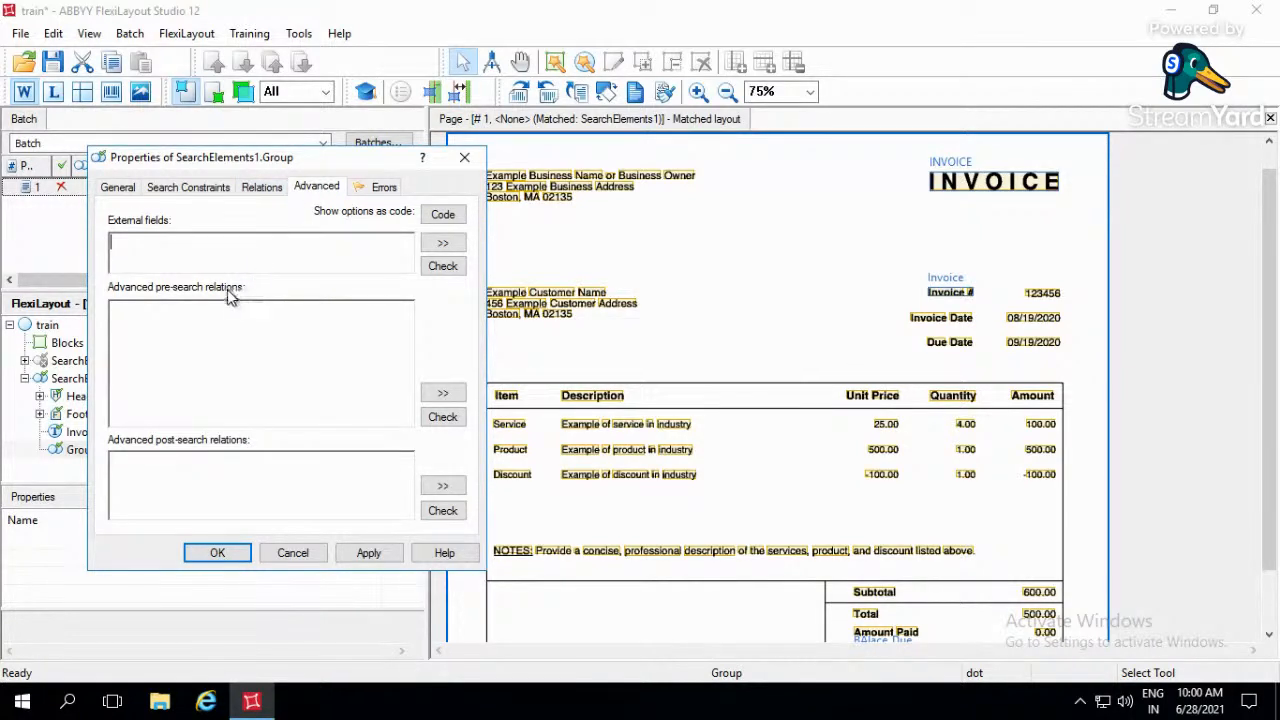
left_click(203, 192)
left_click(259, 194)
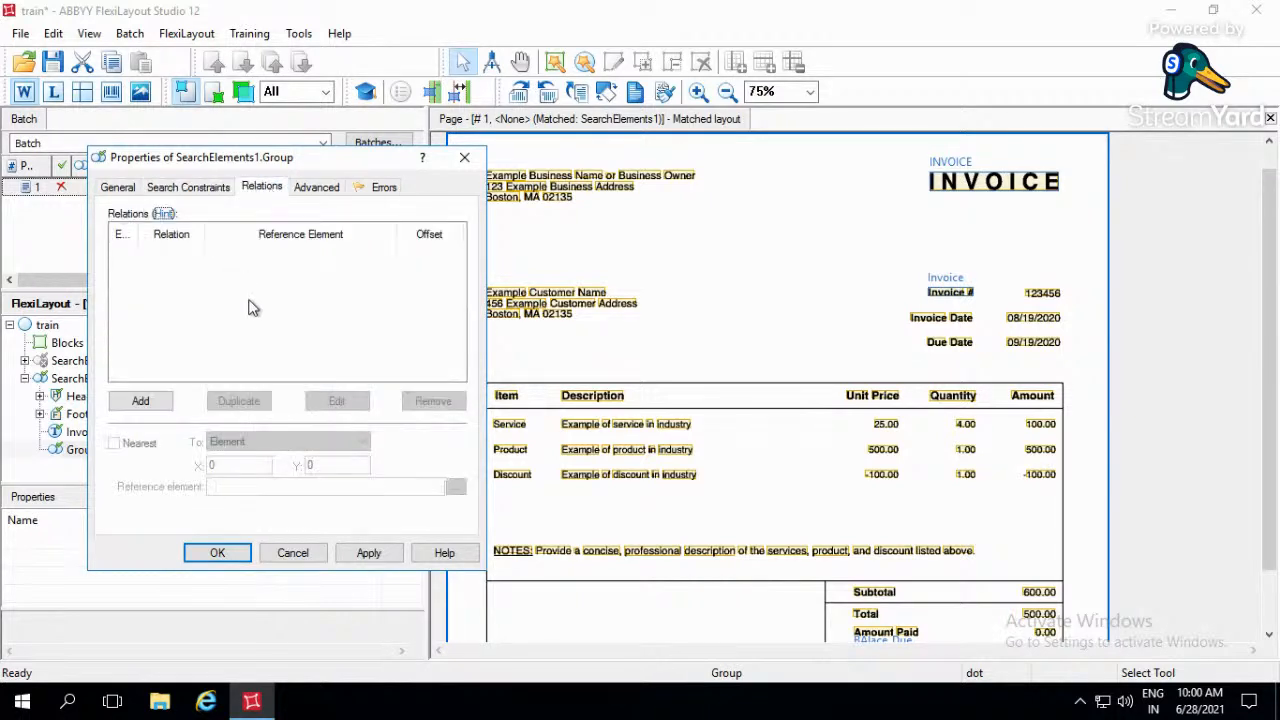
left_click(327, 189)
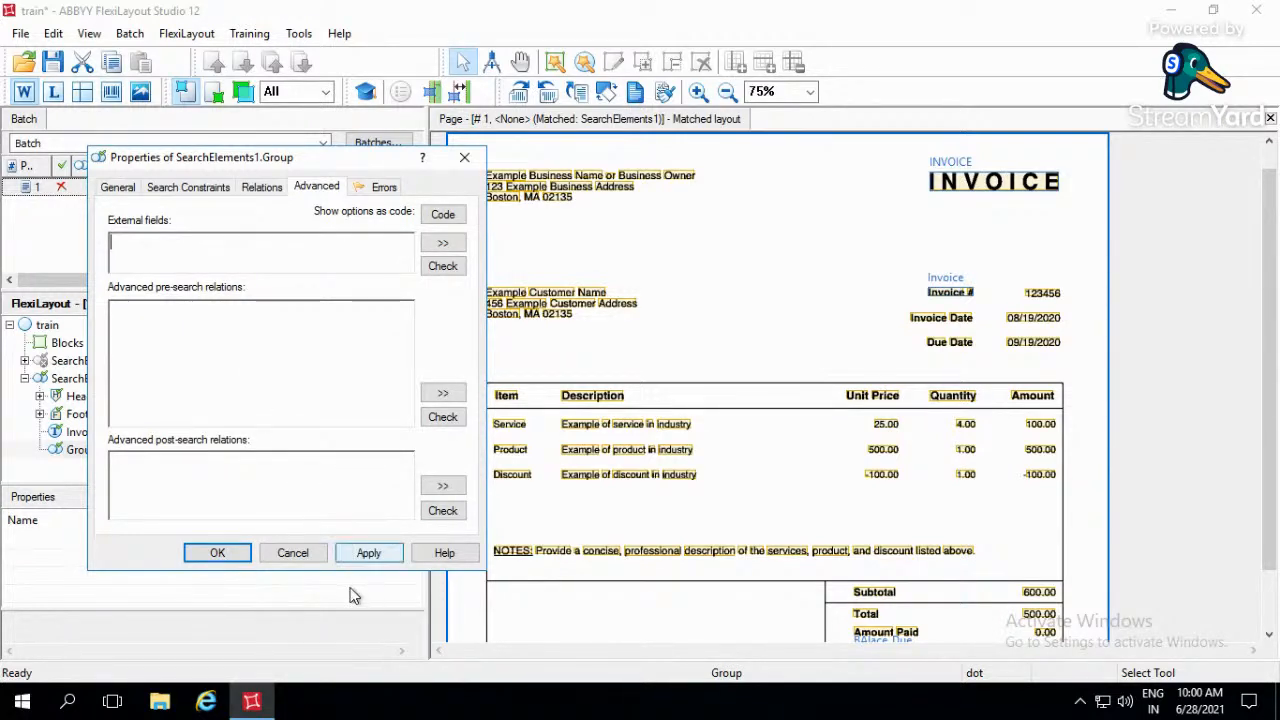
left_click(292, 553)
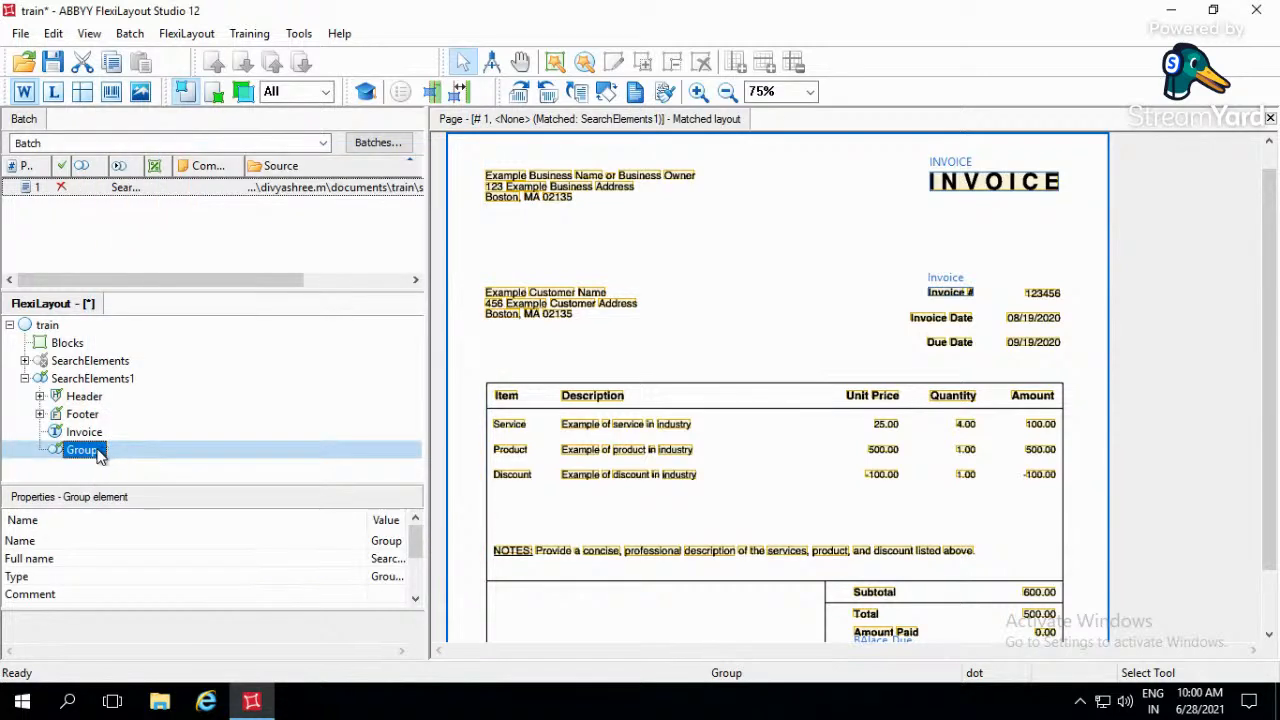
- Add a Static Text element inside the group, name it Invoice_Date and set its number of surviving hypotheses to 1
right_click(100, 452)
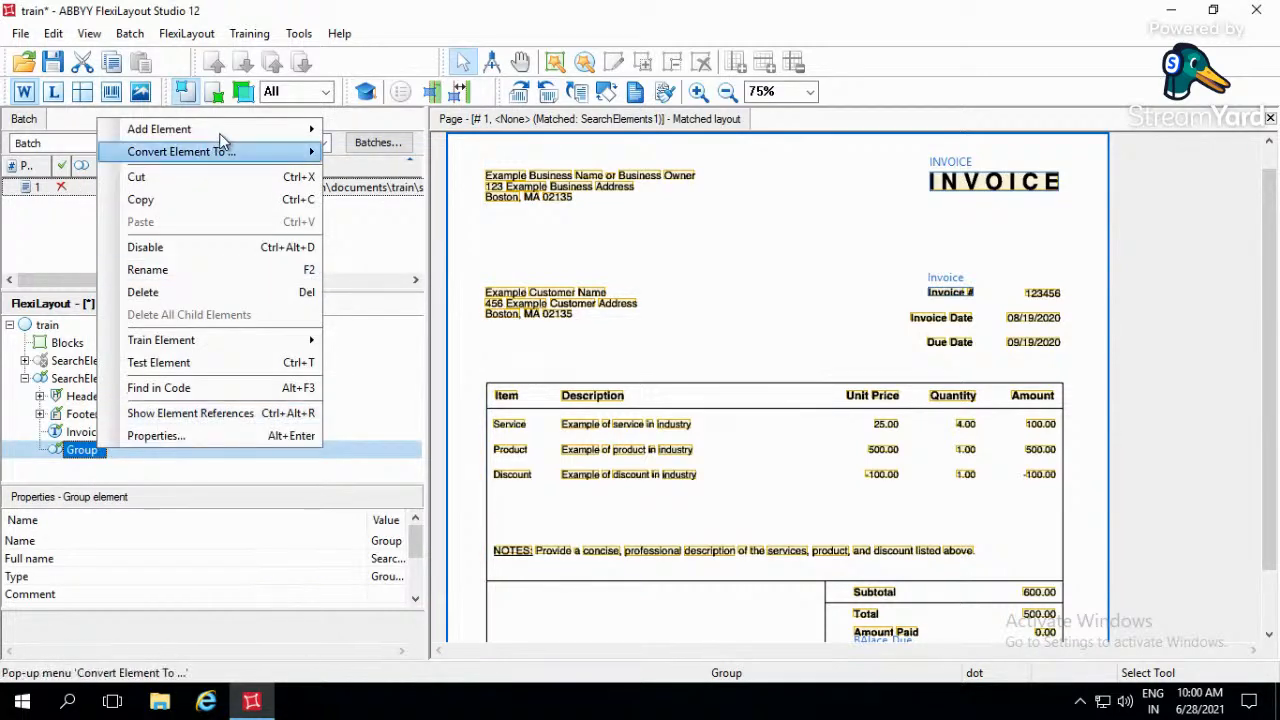
mouse_move(227, 132)
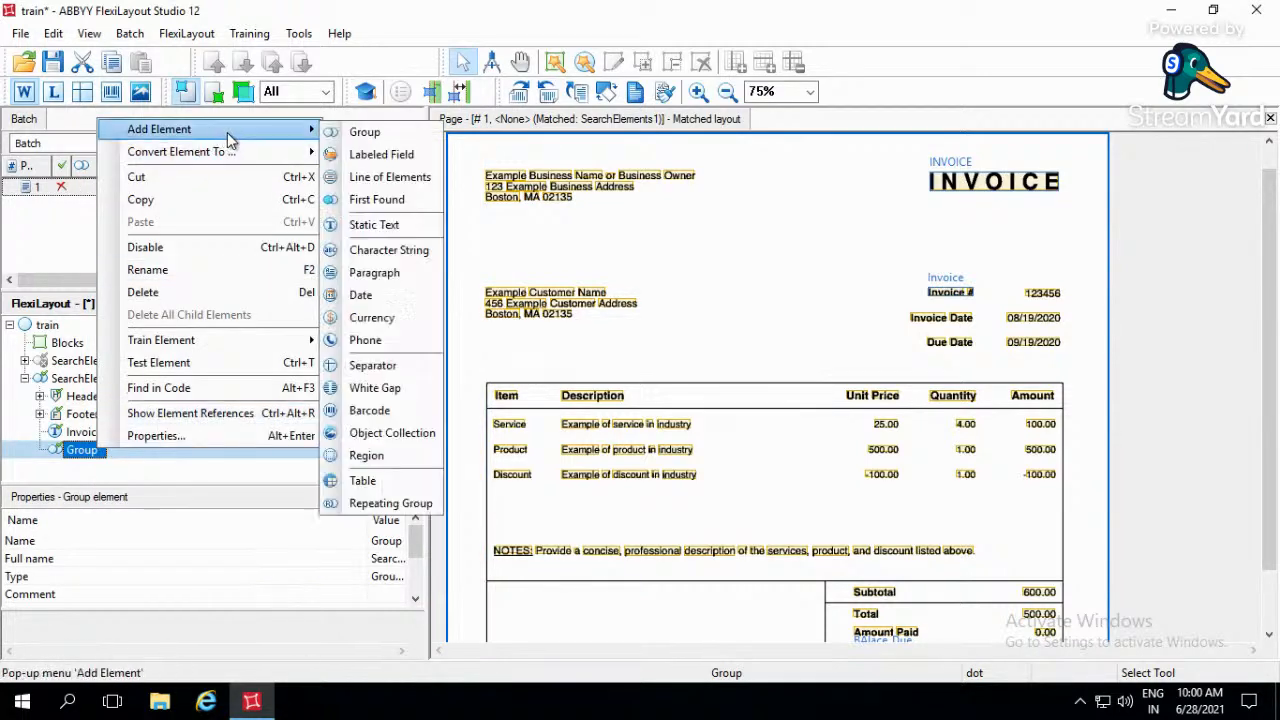
left_click(374, 225)
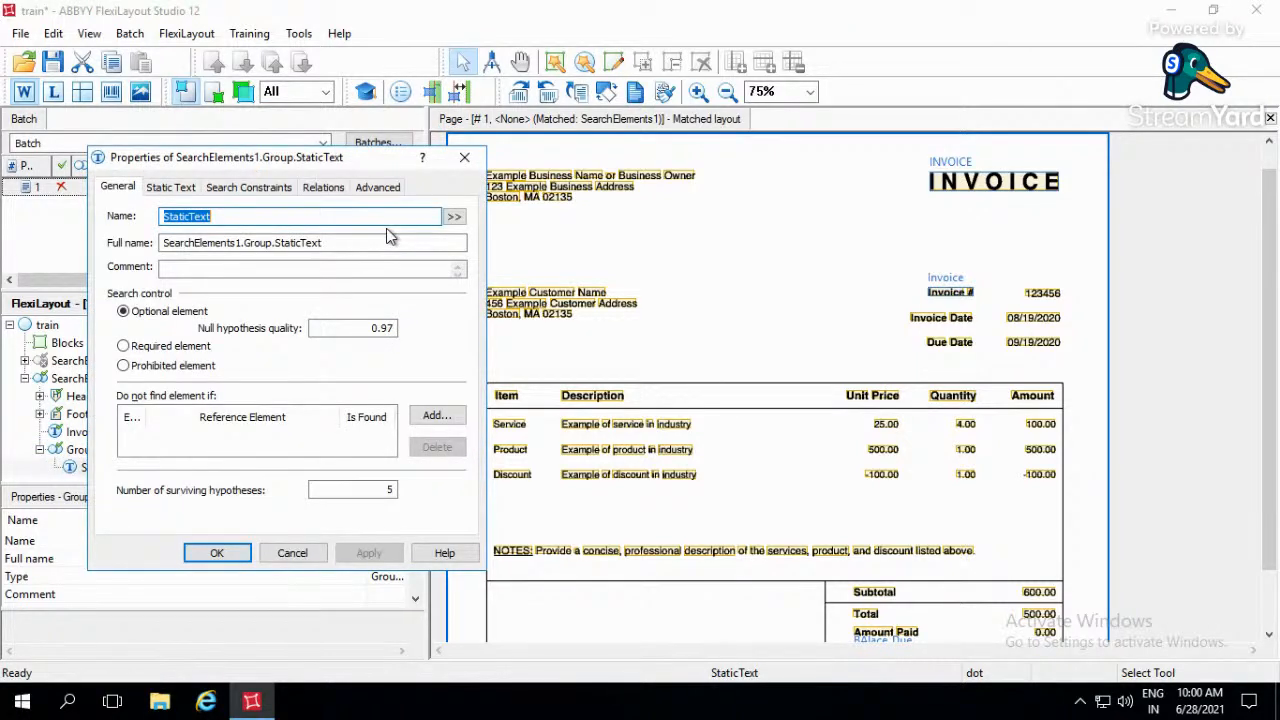
type("Inco")
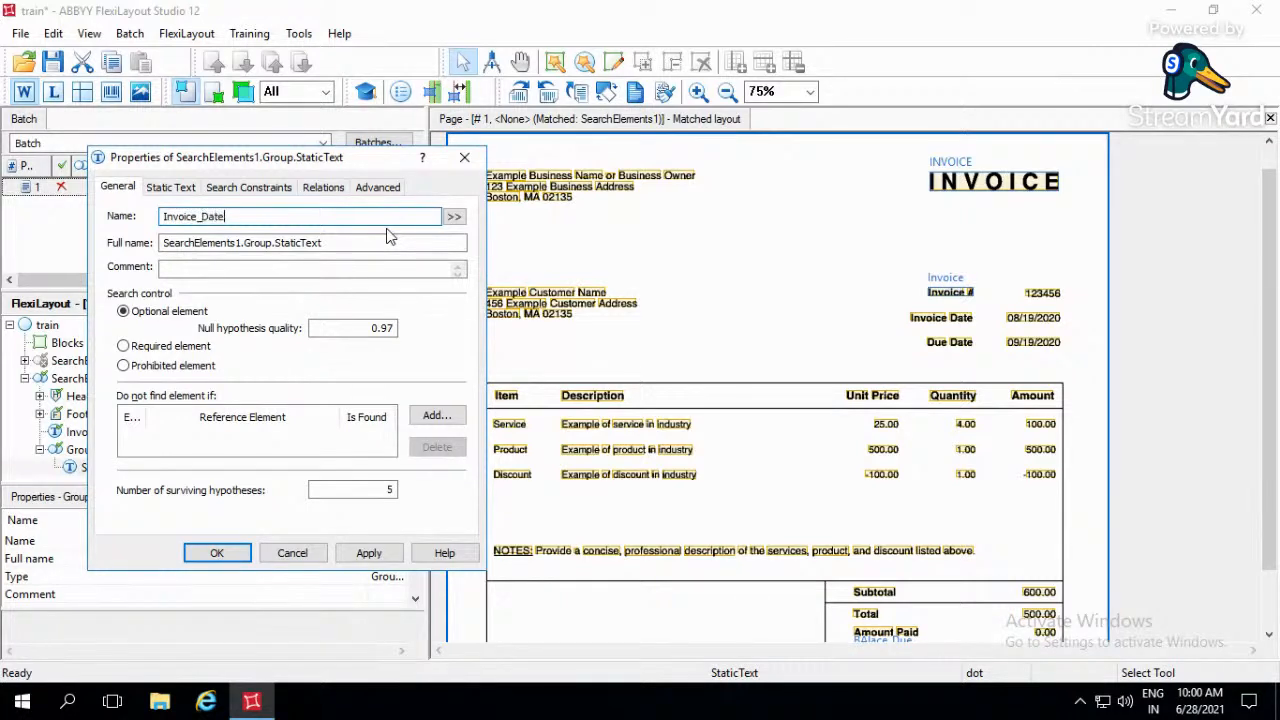
left_click(388, 490)
left_click_drag(388, 490, 427, 494)
type("1")
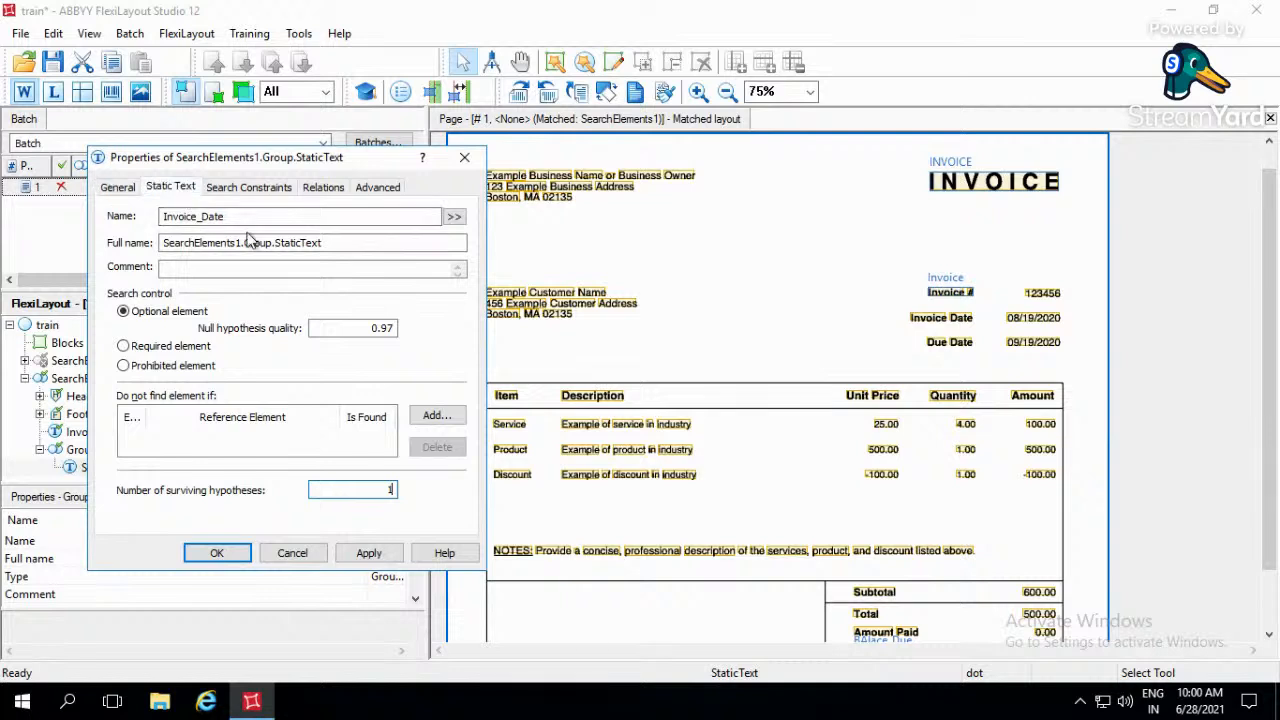
- Set the search text of the Invoice_Date element to Invoice Date
left_click(182, 189)
left_click(254, 237)
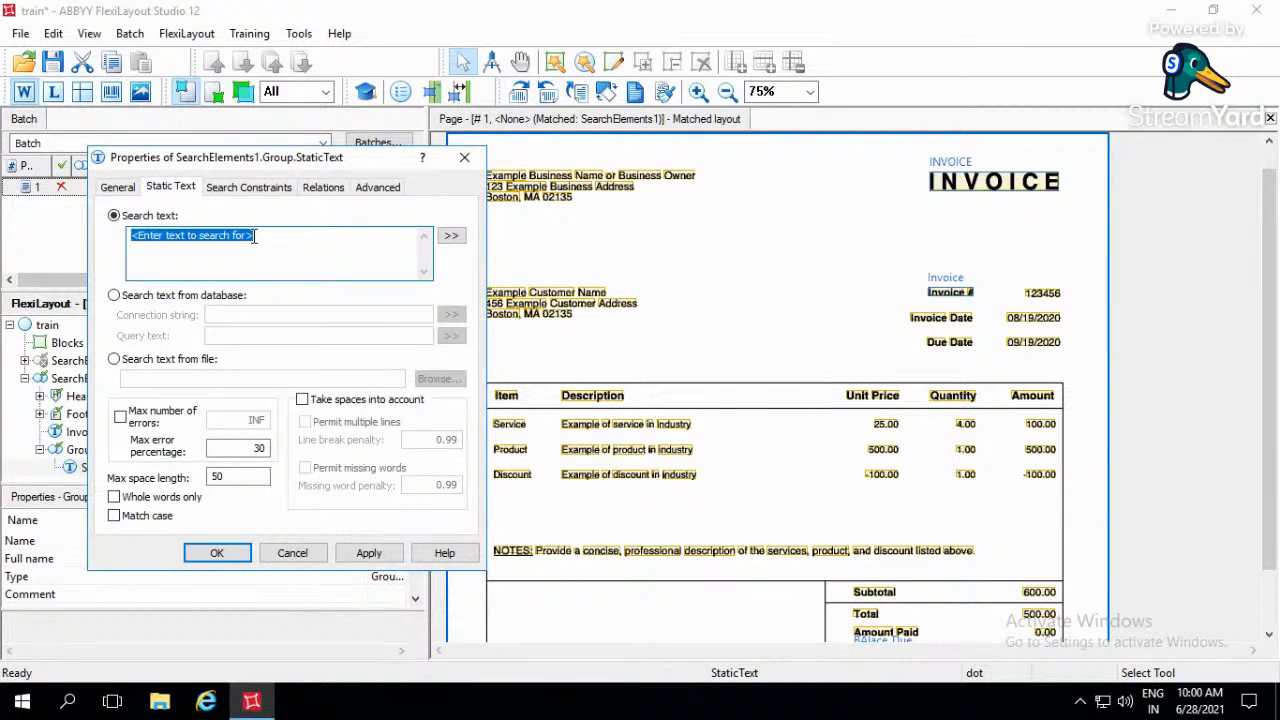
type("Invoice Date")
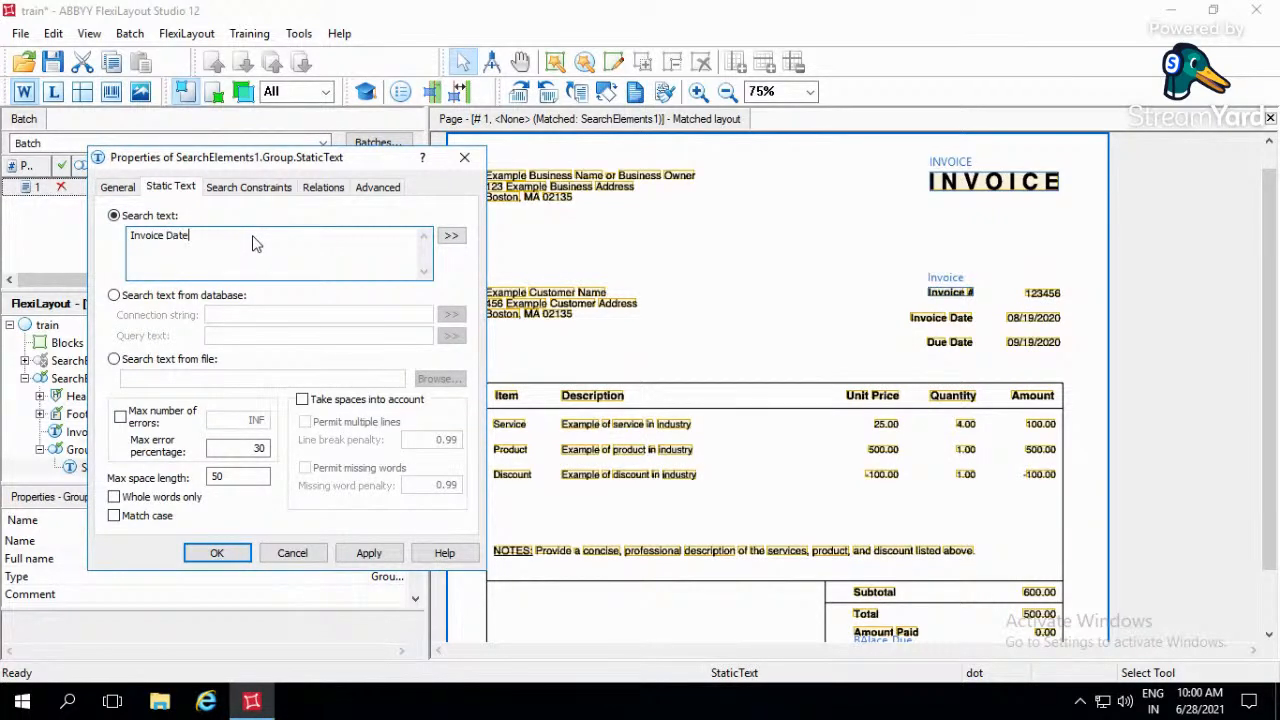
- Start a new relation for the Invoice_Date element, keeping the invoice page in view
left_click(316, 188)
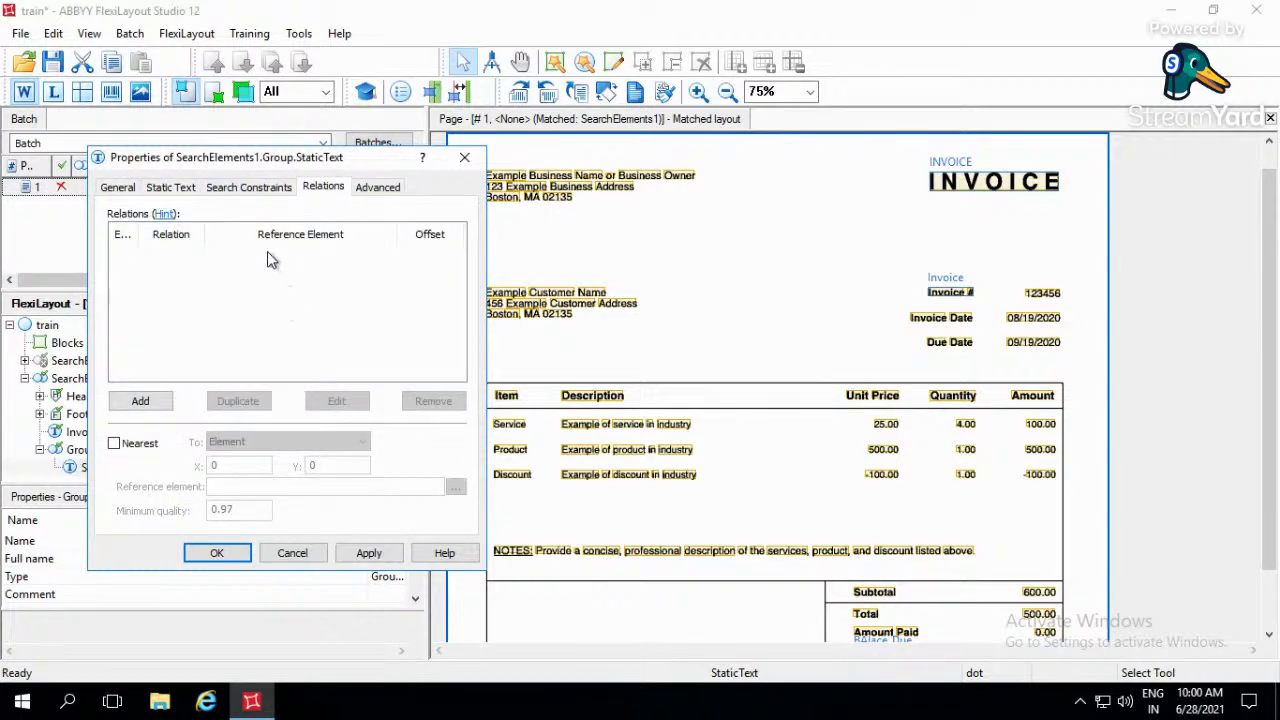
mouse_move(311, 162)
left_mouse_down()
mouse_move(475, 162)
mouse_move(306, 147)
left_mouse_up()
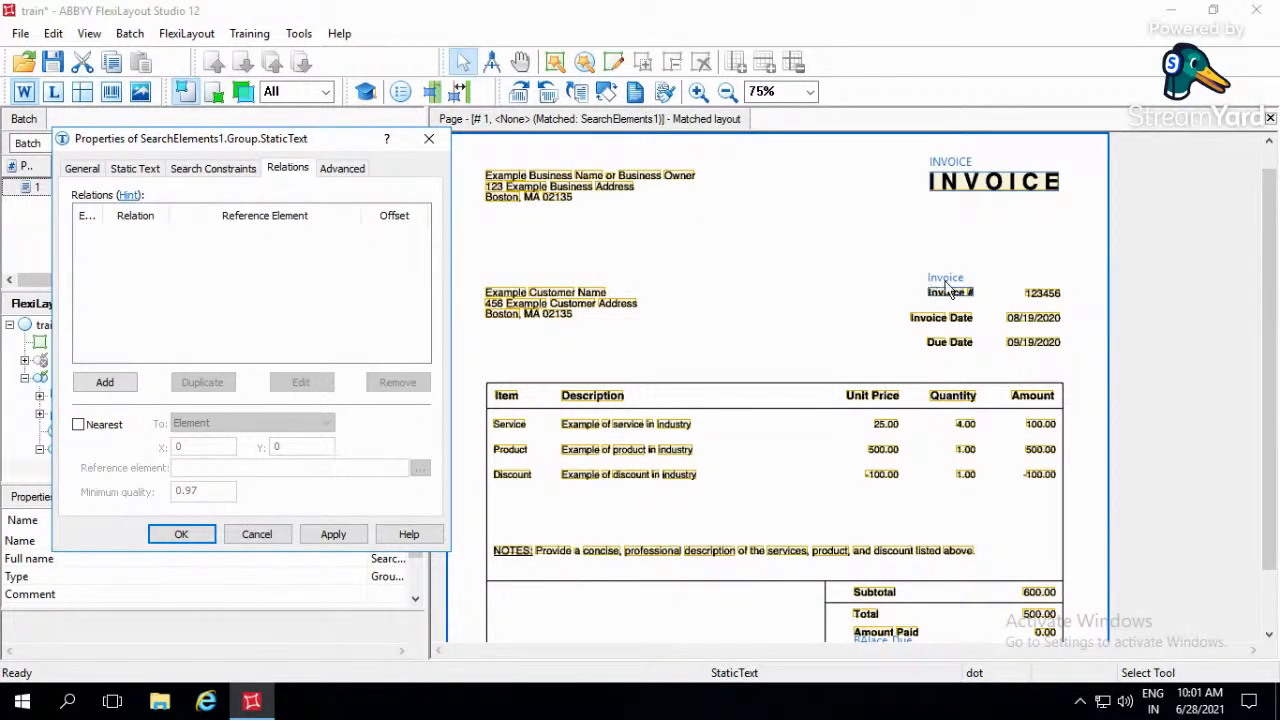
left_click(108, 383)
left_click(127, 325)
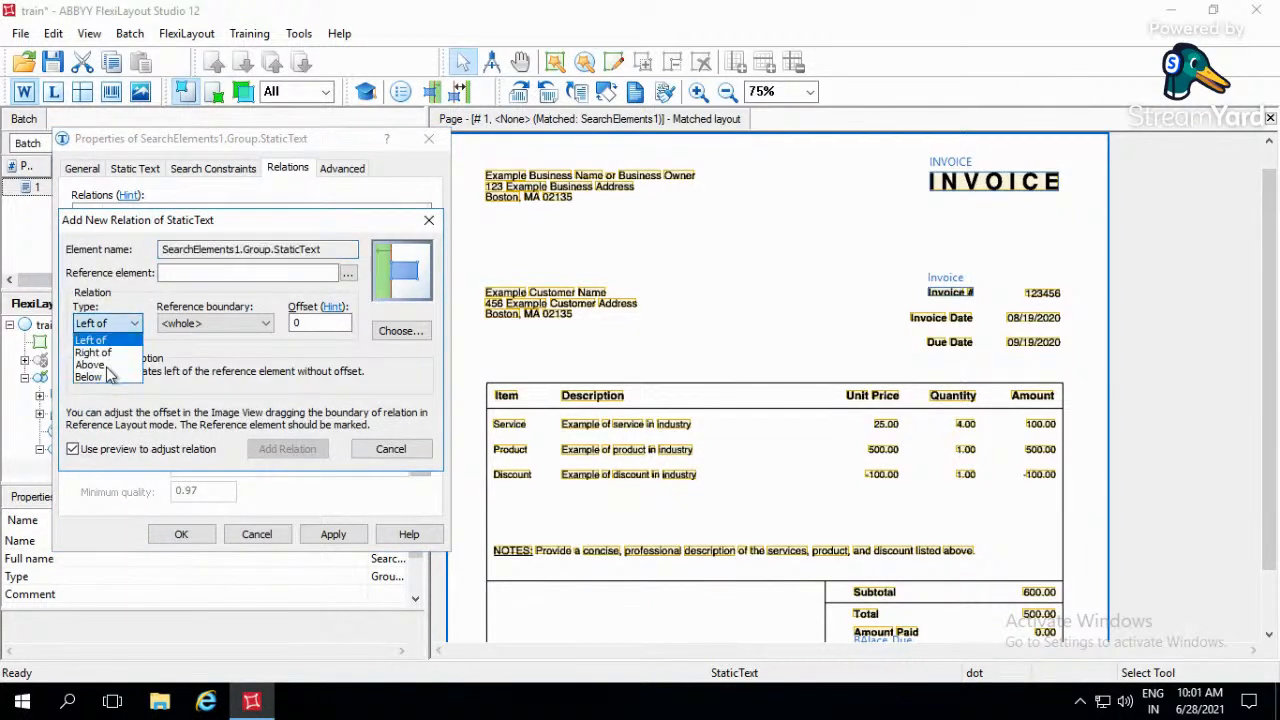
left_click(834, 314)
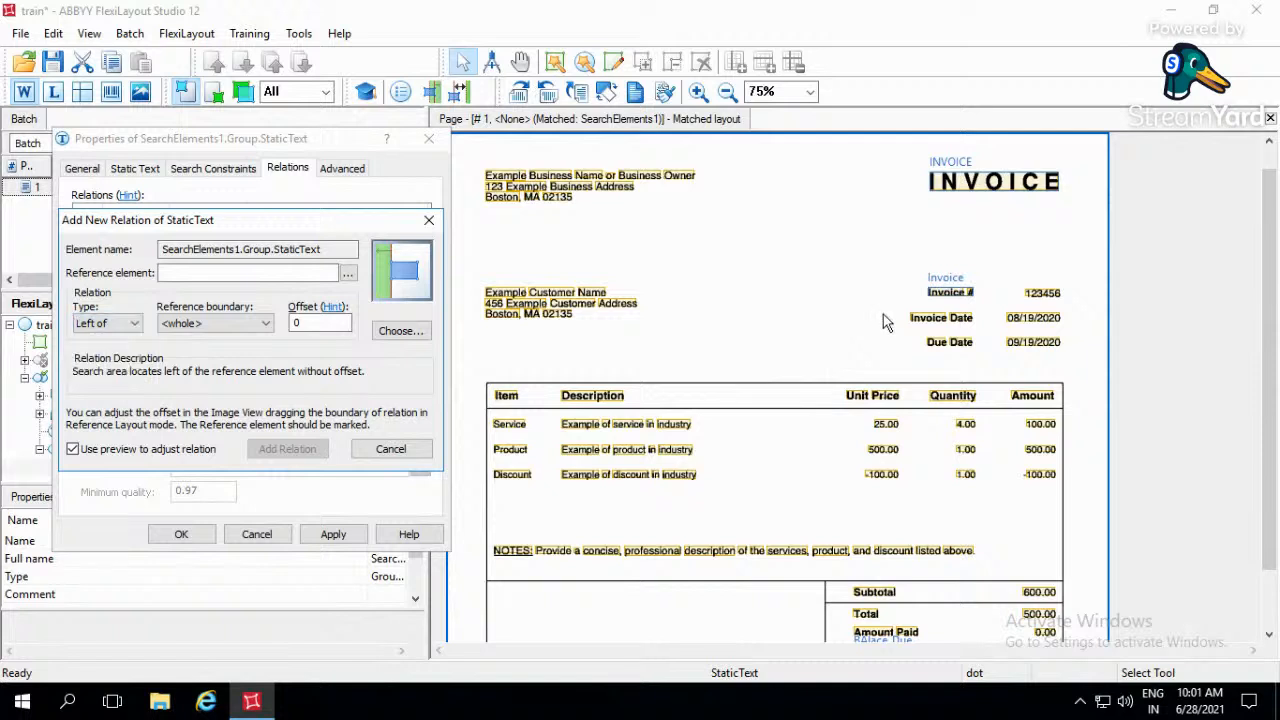
left_click_drag(887, 305, 989, 331)
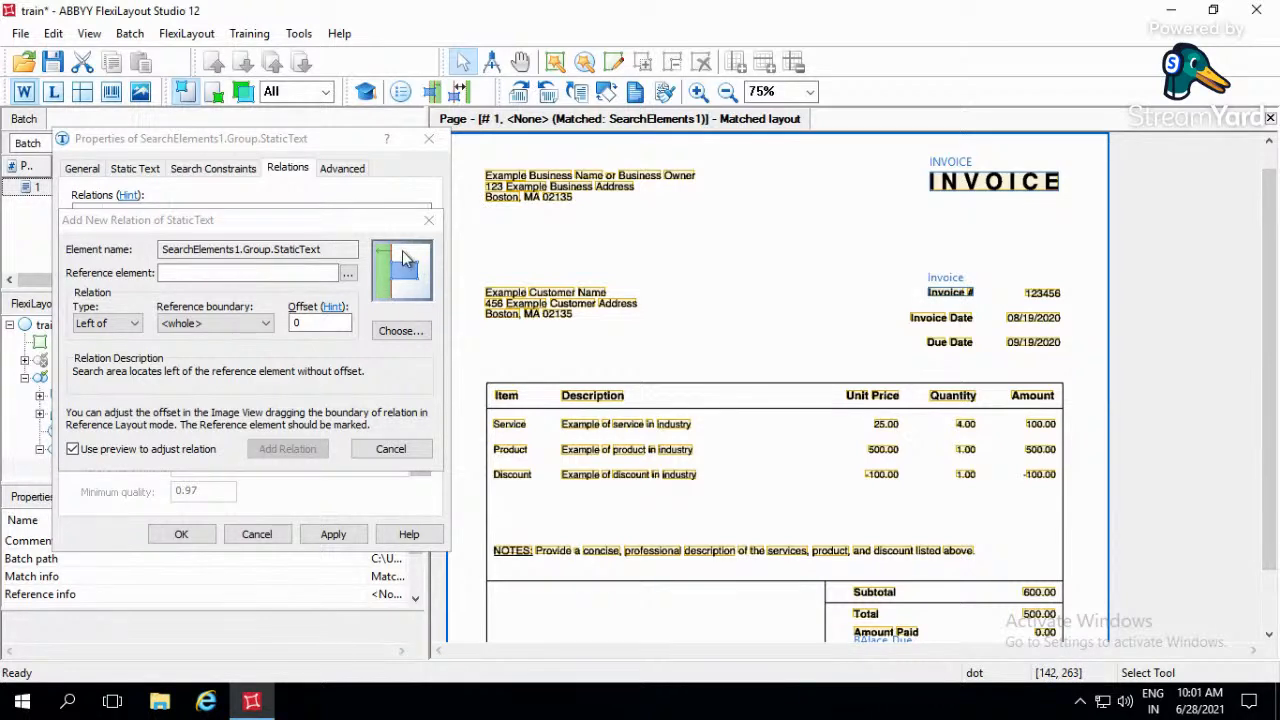
- Examine the illustrated Left of, Right of, Above and Below relation parameters, and close the picture chooser without applying any
left_click(392, 334)
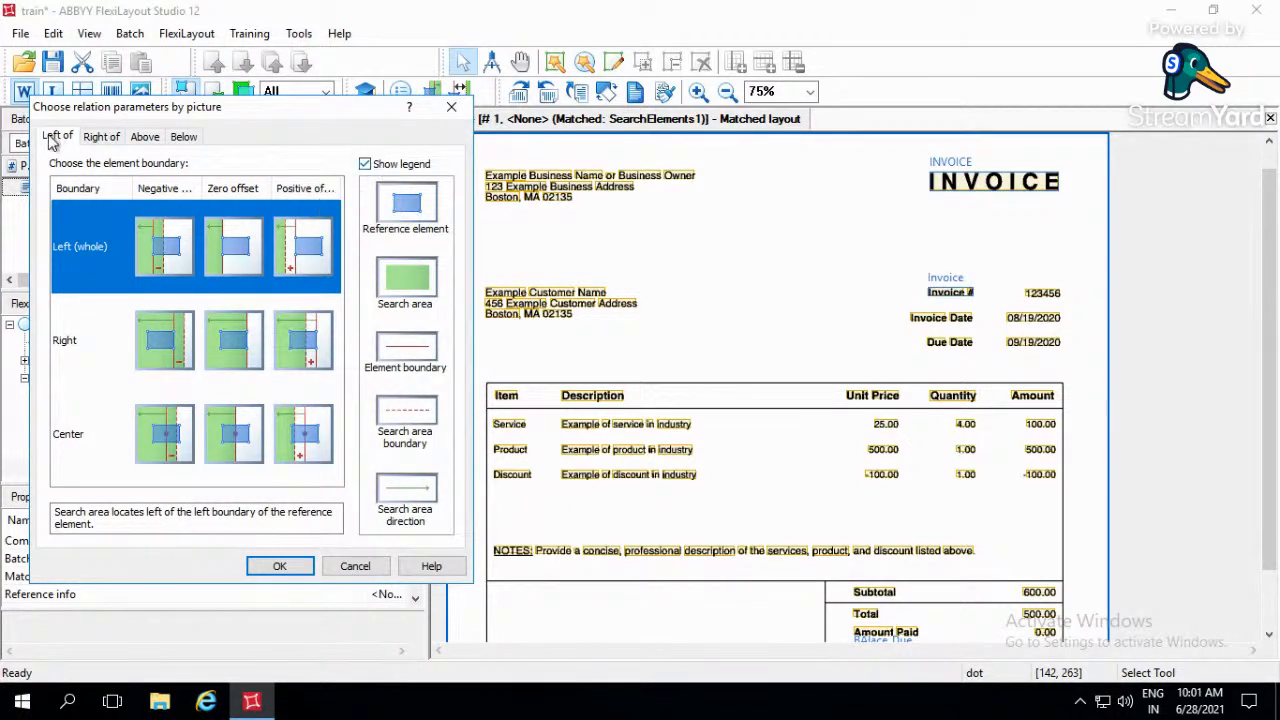
left_click(451, 107)
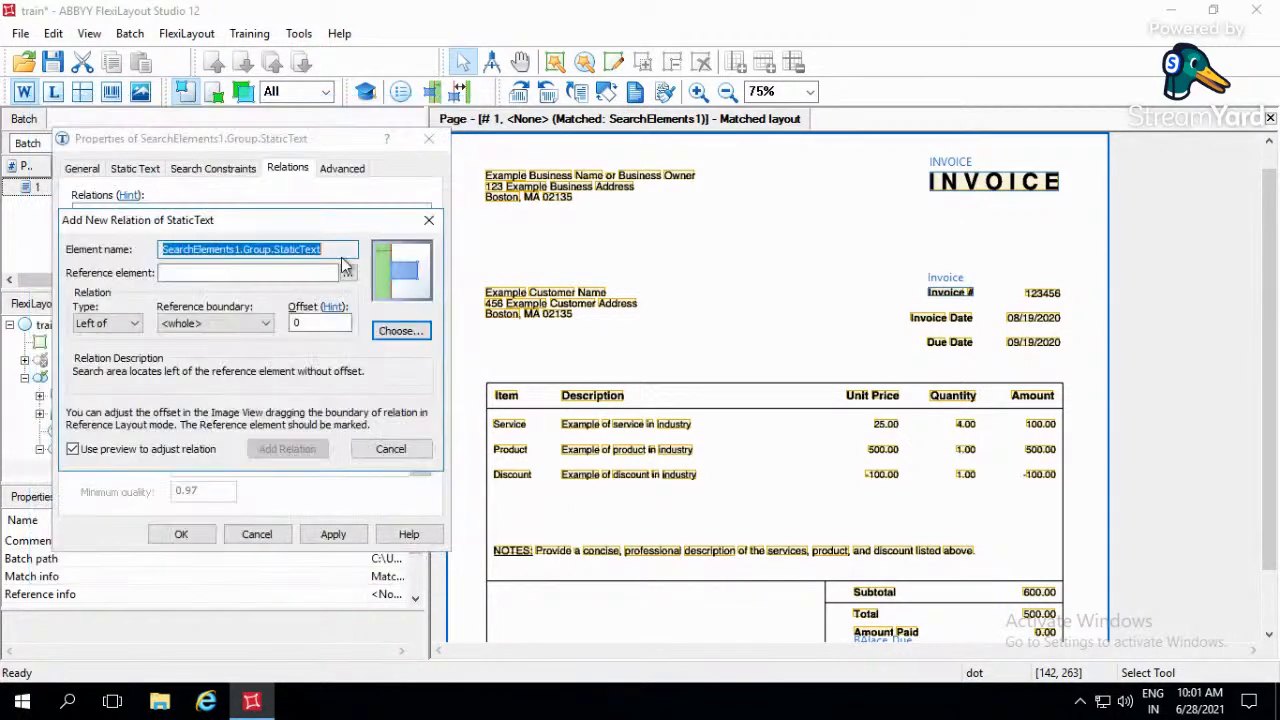
left_click(404, 332)
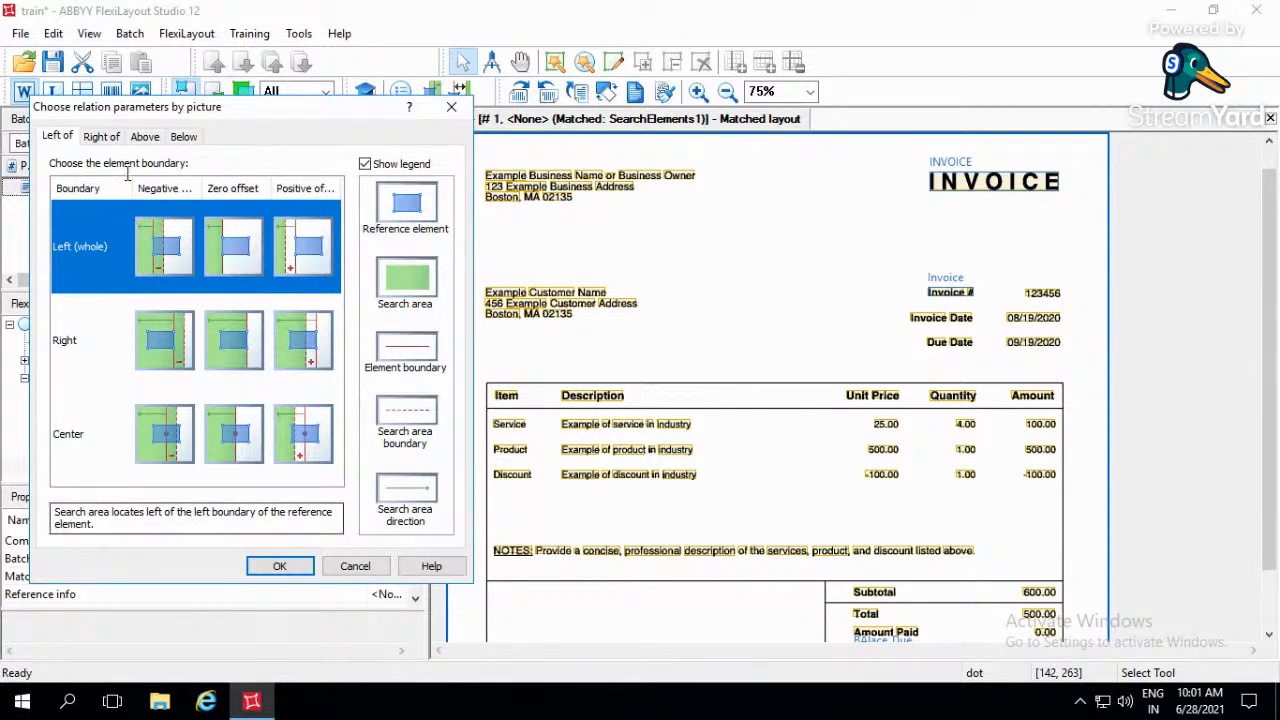
left_click(108, 137)
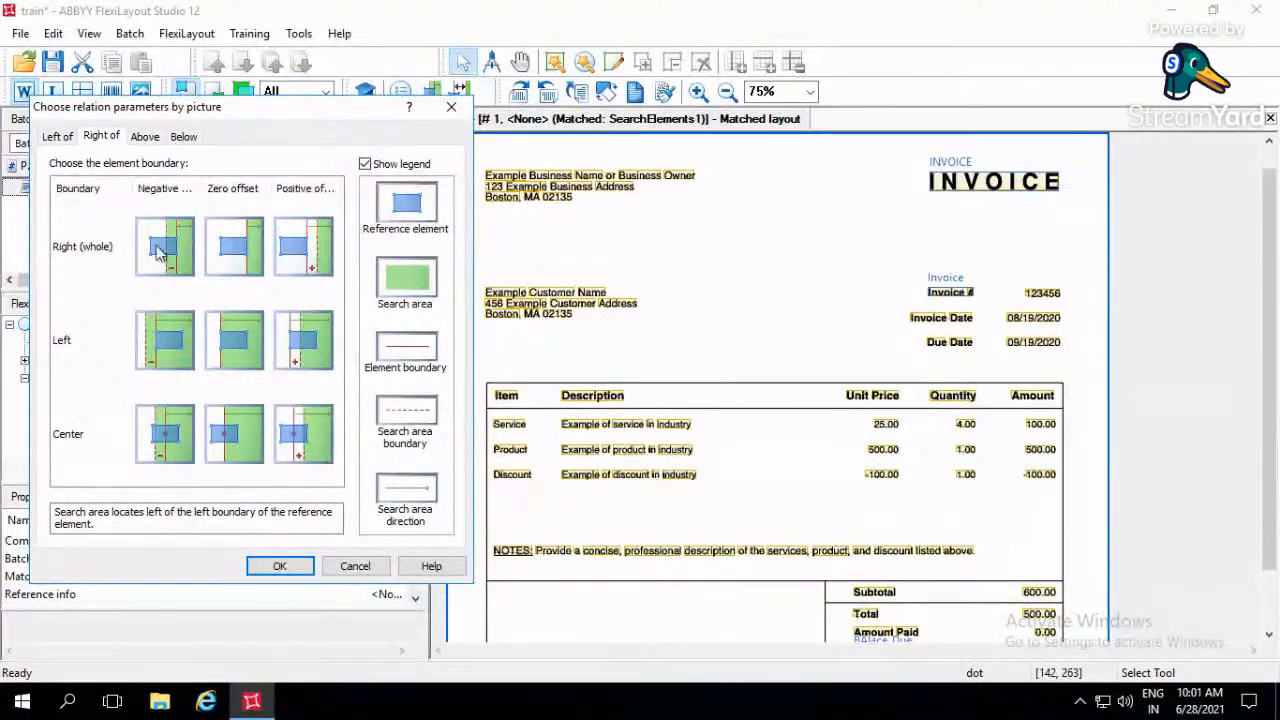
left_click(145, 137)
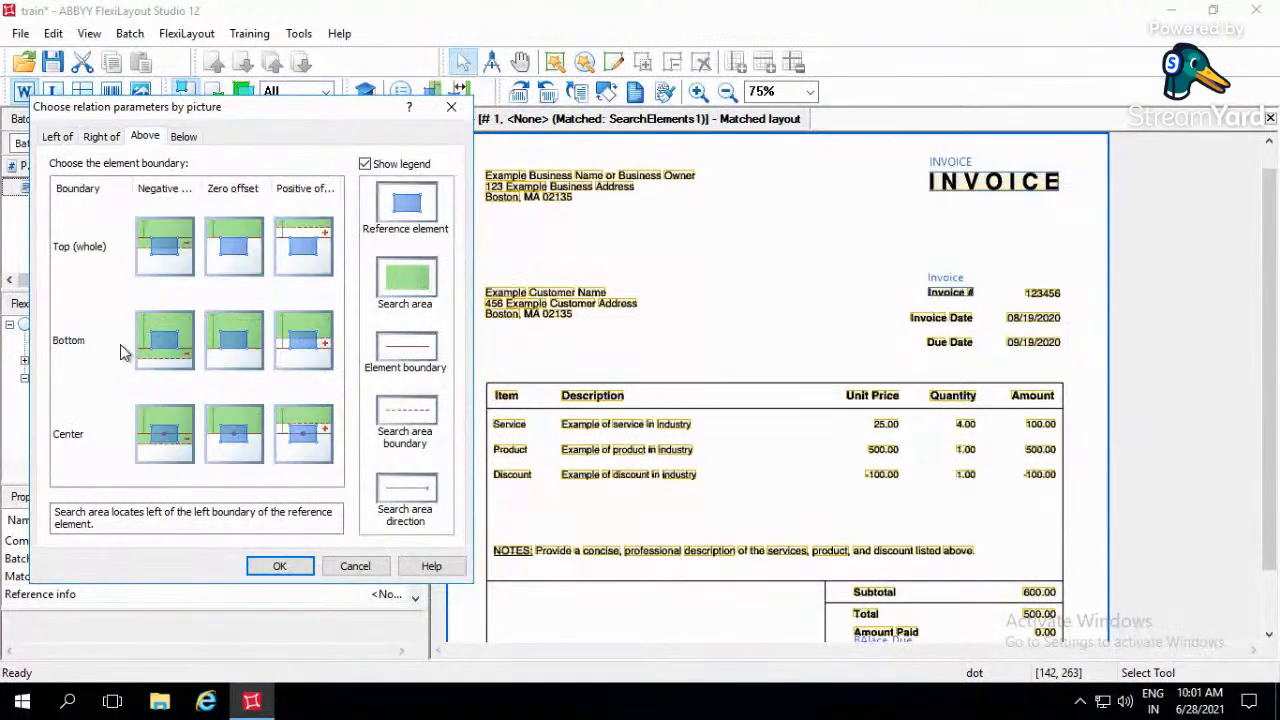
left_click(186, 137)
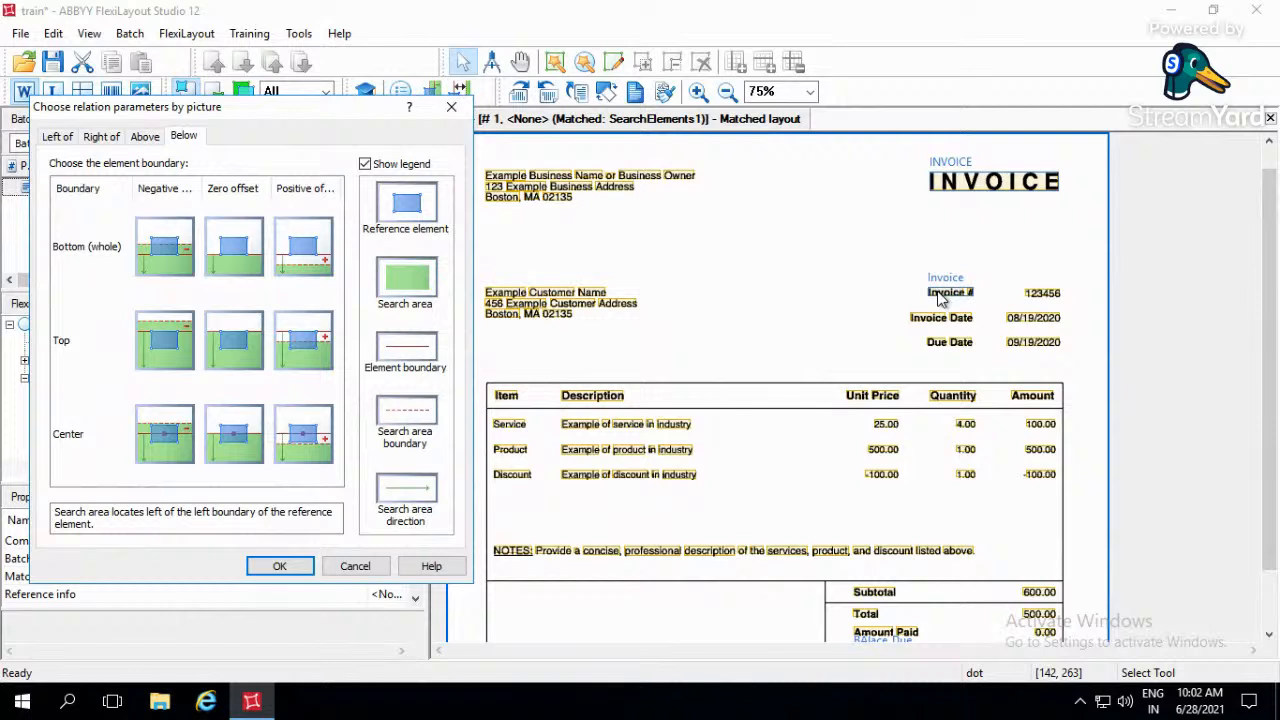
left_click(985, 332)
left_click(89, 252)
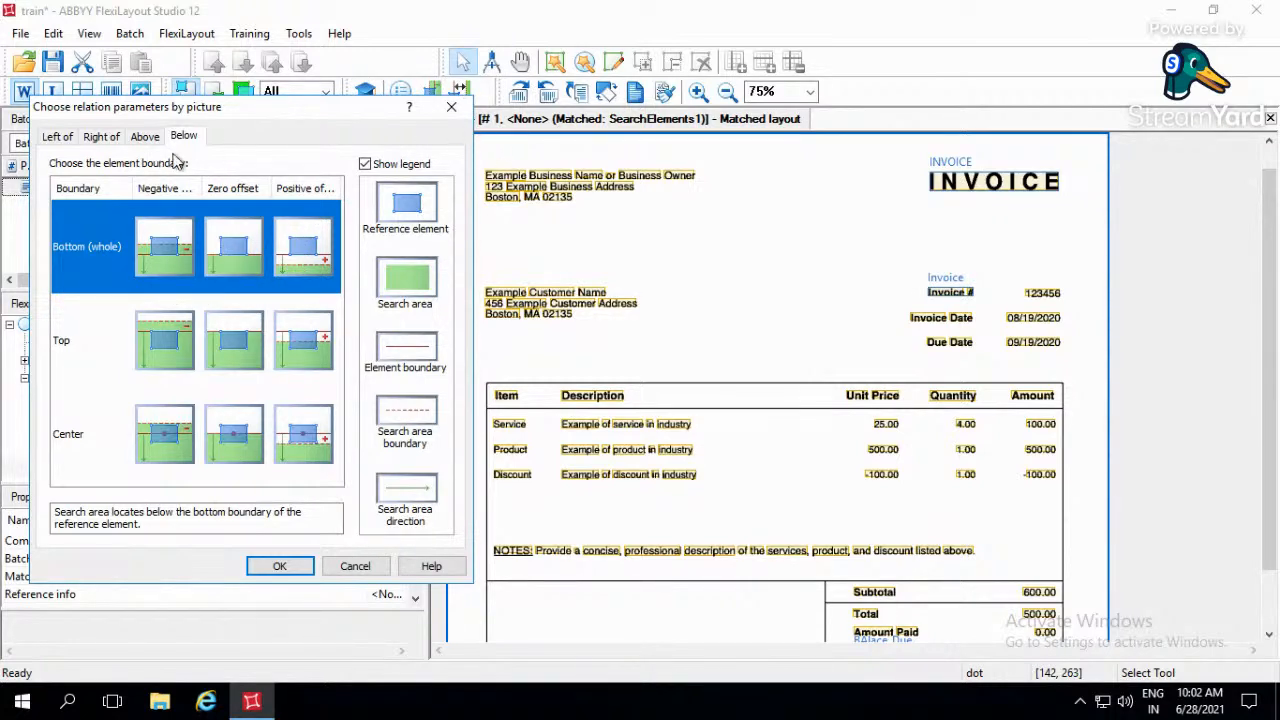
left_click(447, 110)
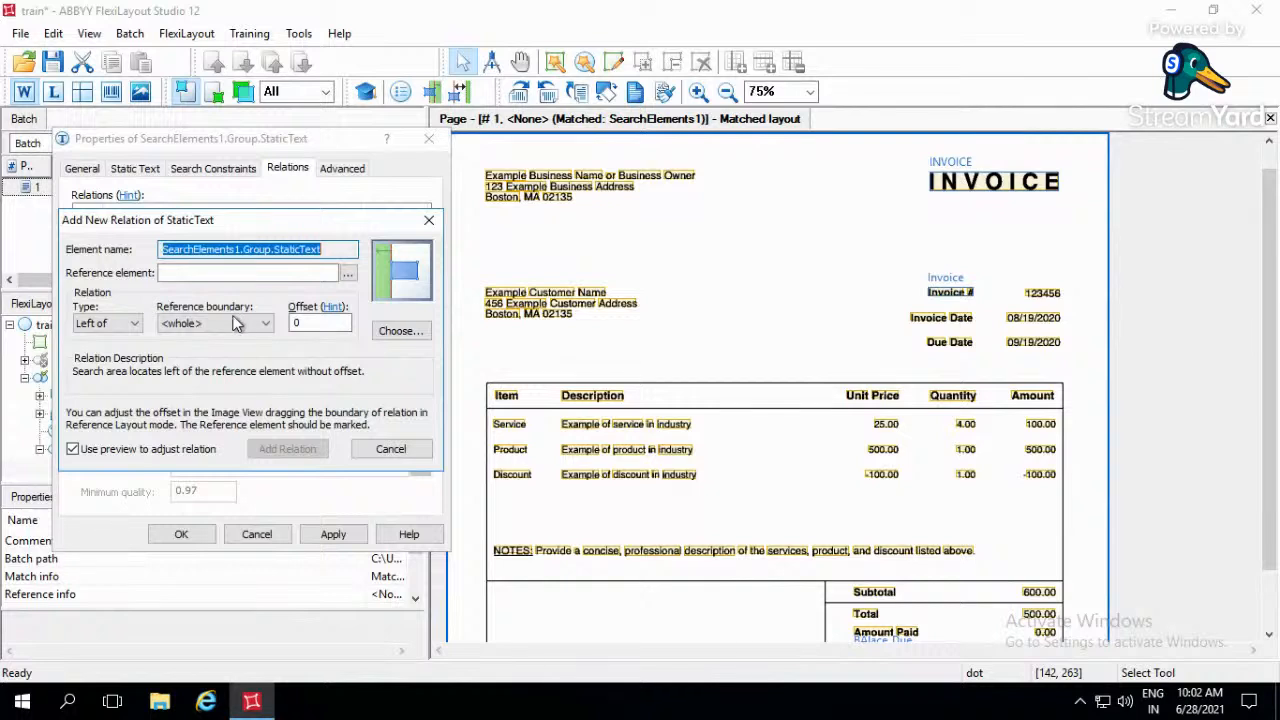
- Set the new relation's type to Below, its reference boundary to Bottom and its offset to 25
left_click(111, 322)
left_click(101, 377)
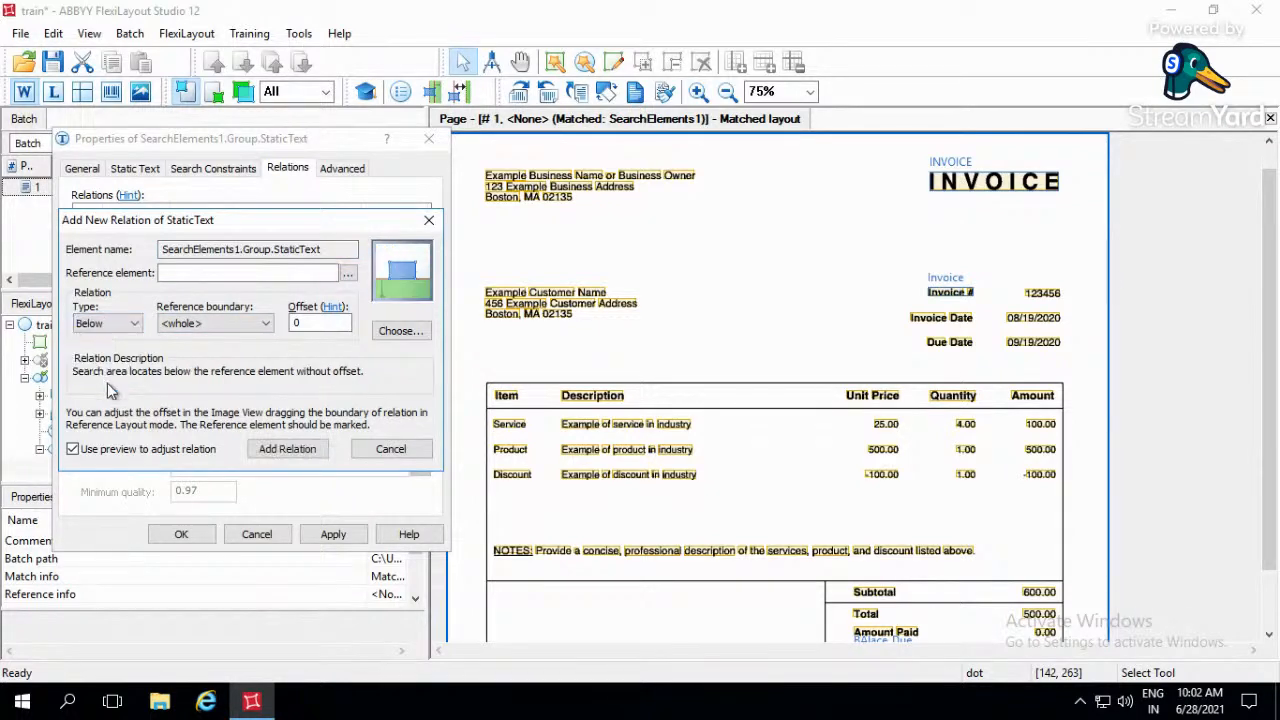
left_click(264, 324)
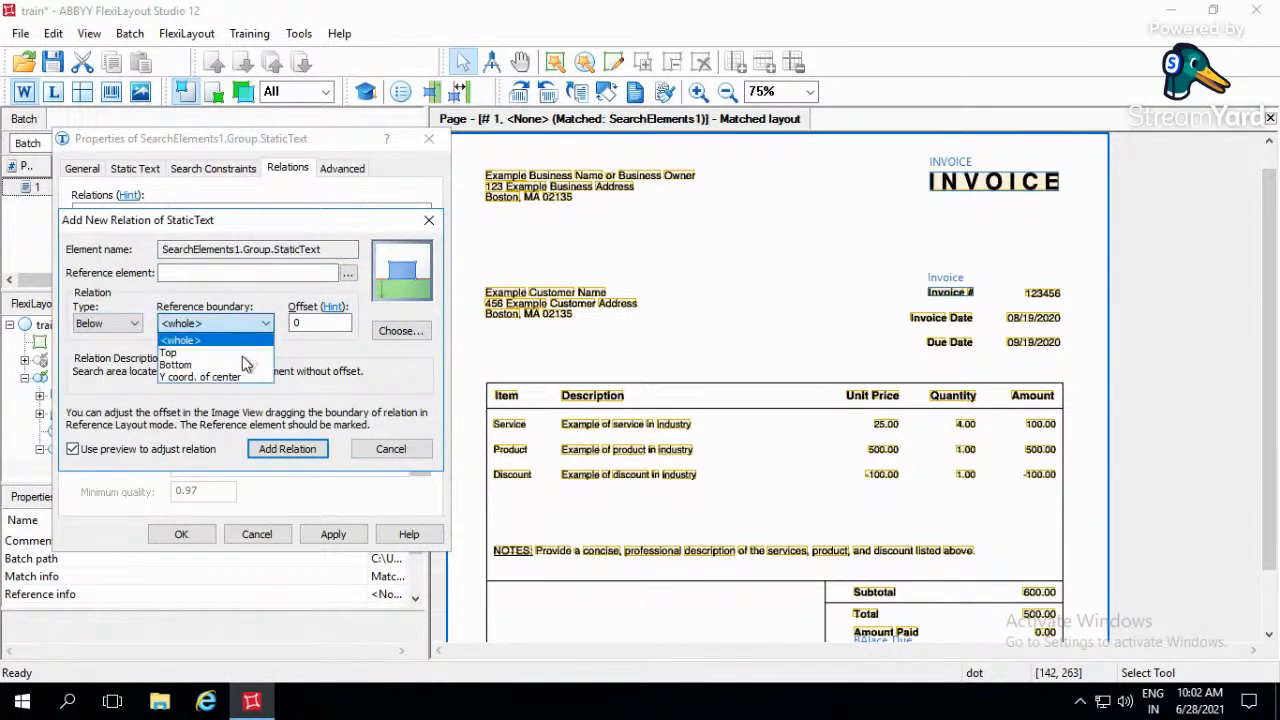
left_click(245, 366)
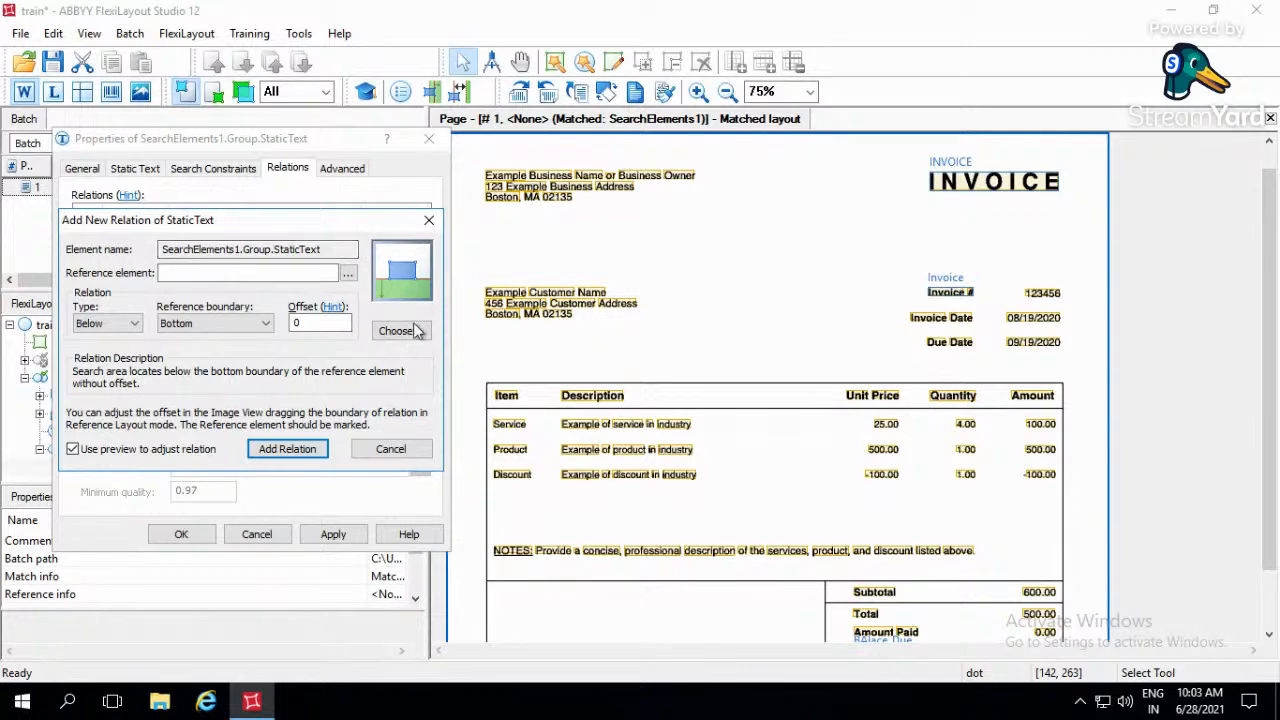
key("BackSpace")
type("25")
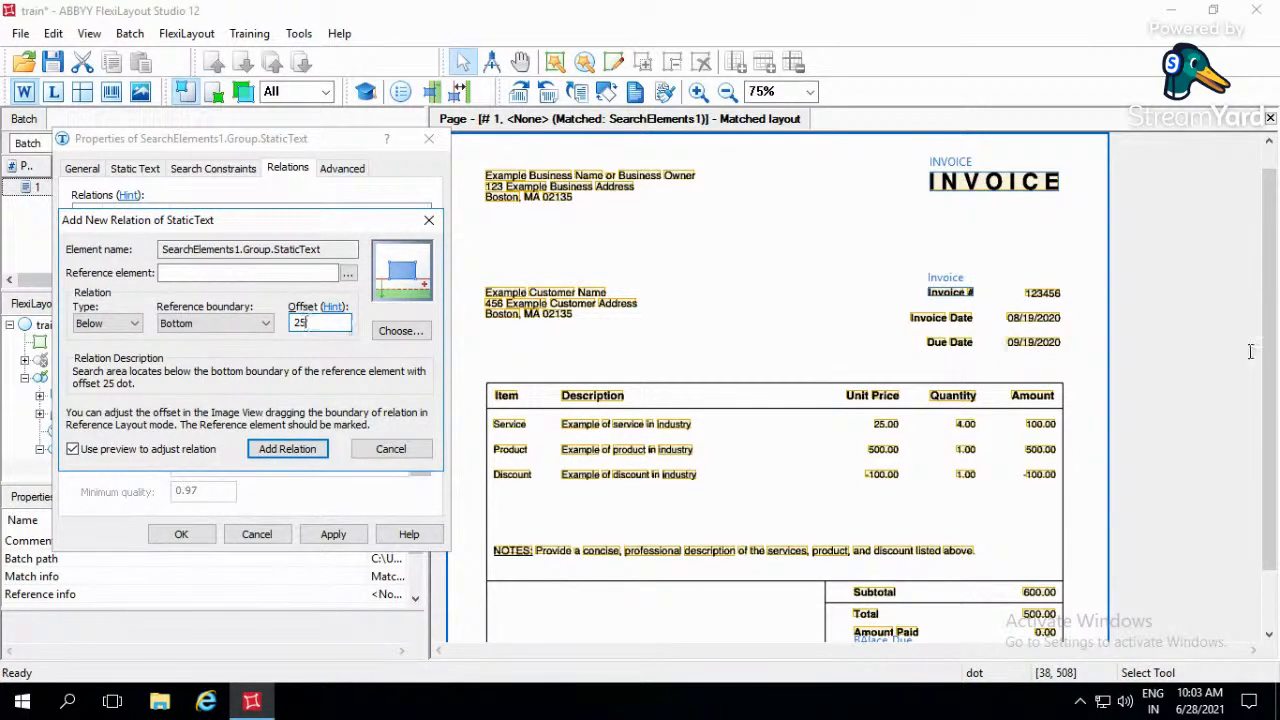
- Choose the Invoice element of SearchElements1 as the reference element for the relation
left_click(958, 303)
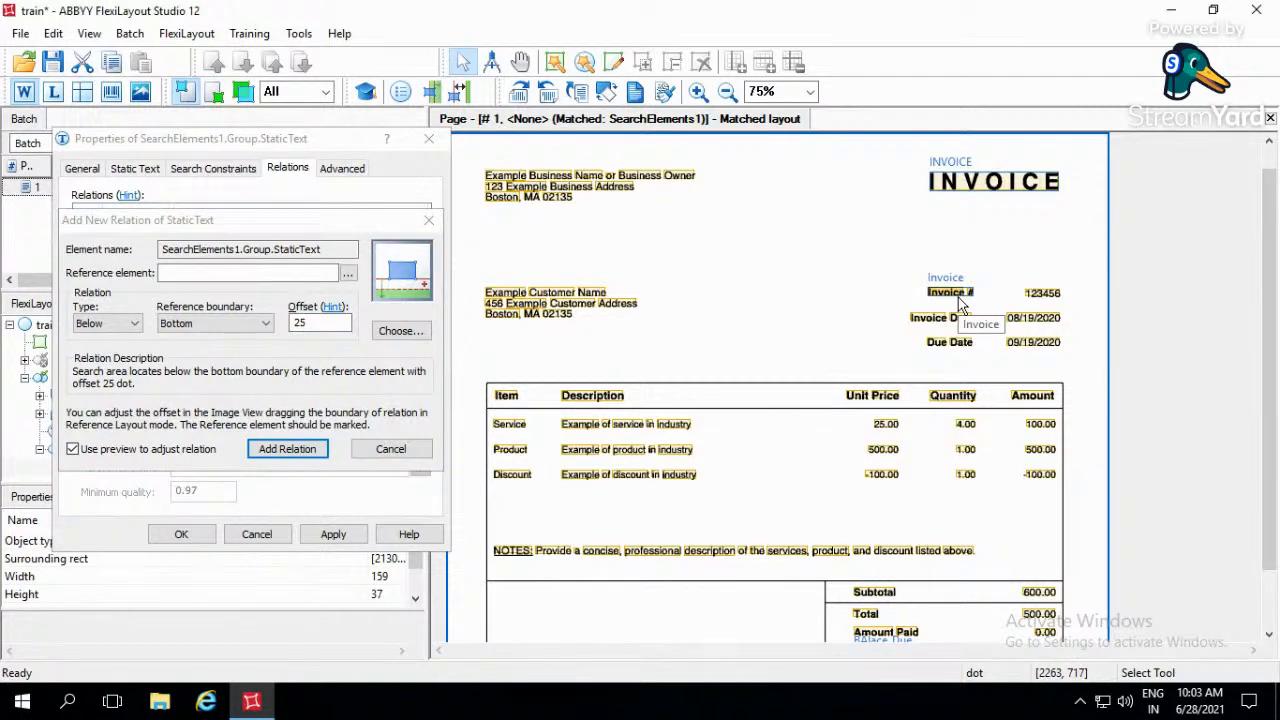
left_click_drag(958, 303, 976, 511)
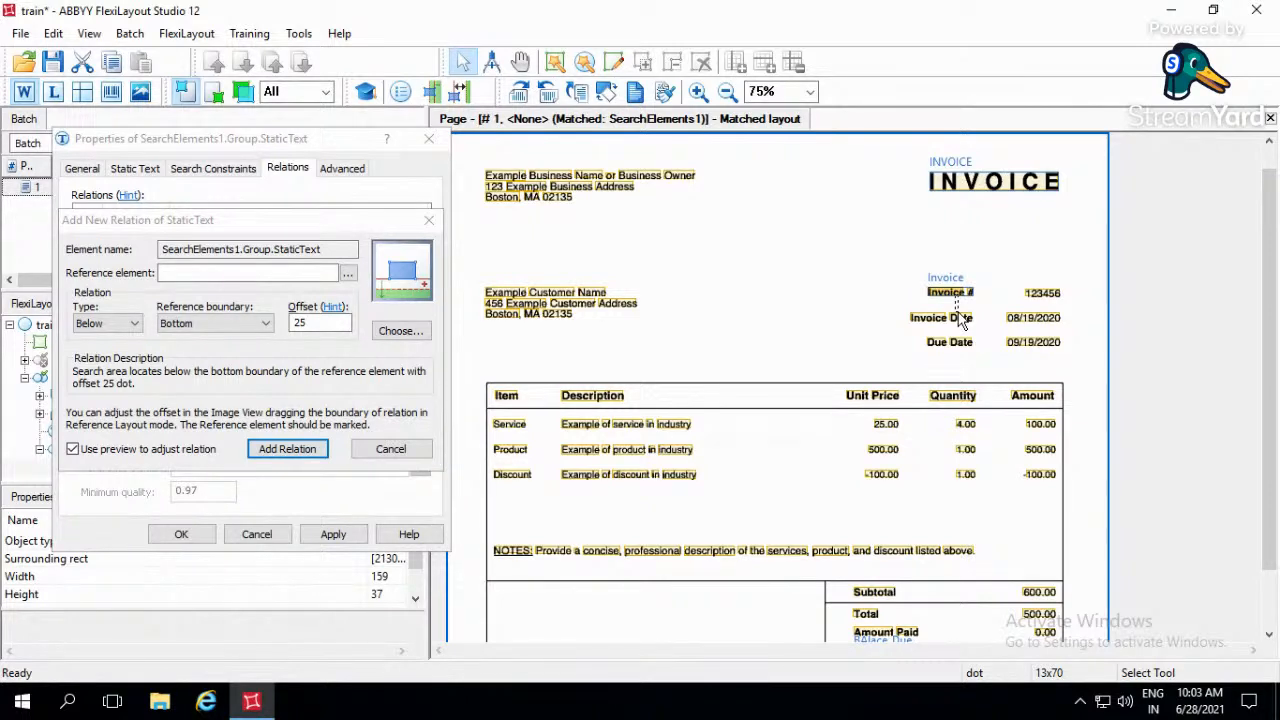
left_click(325, 321)
left_click(325, 322)
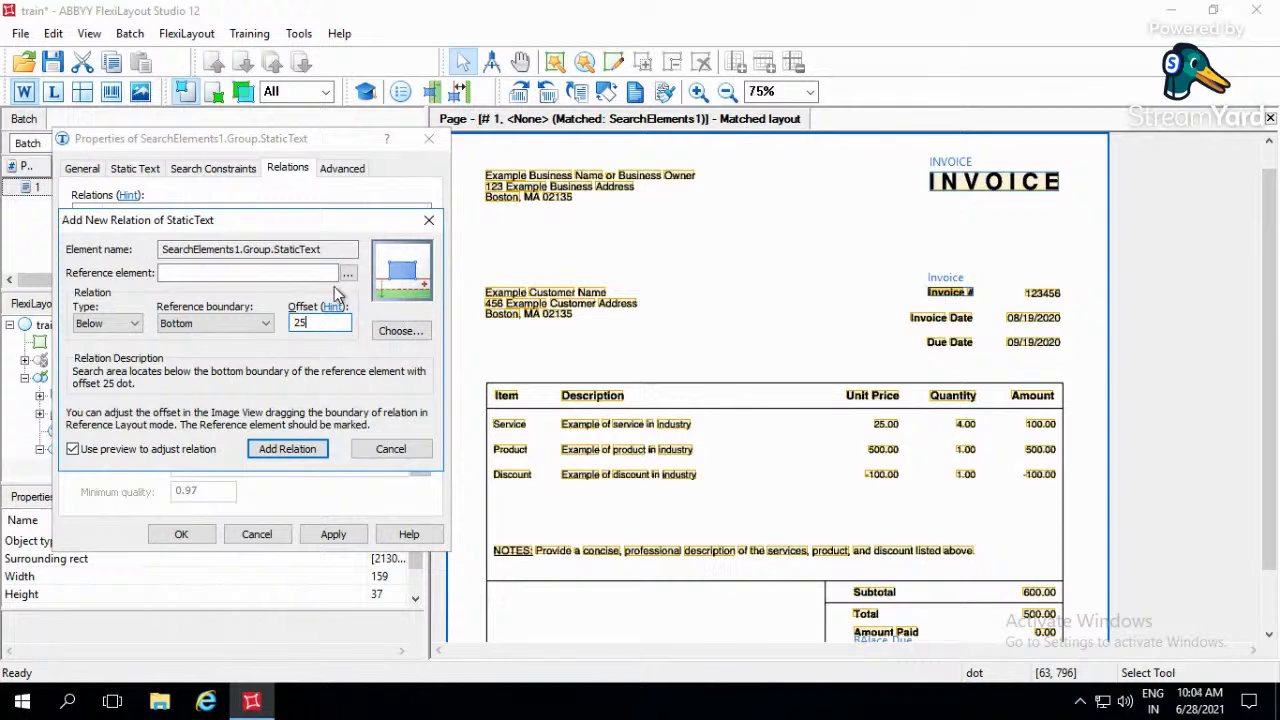
left_click(348, 274)
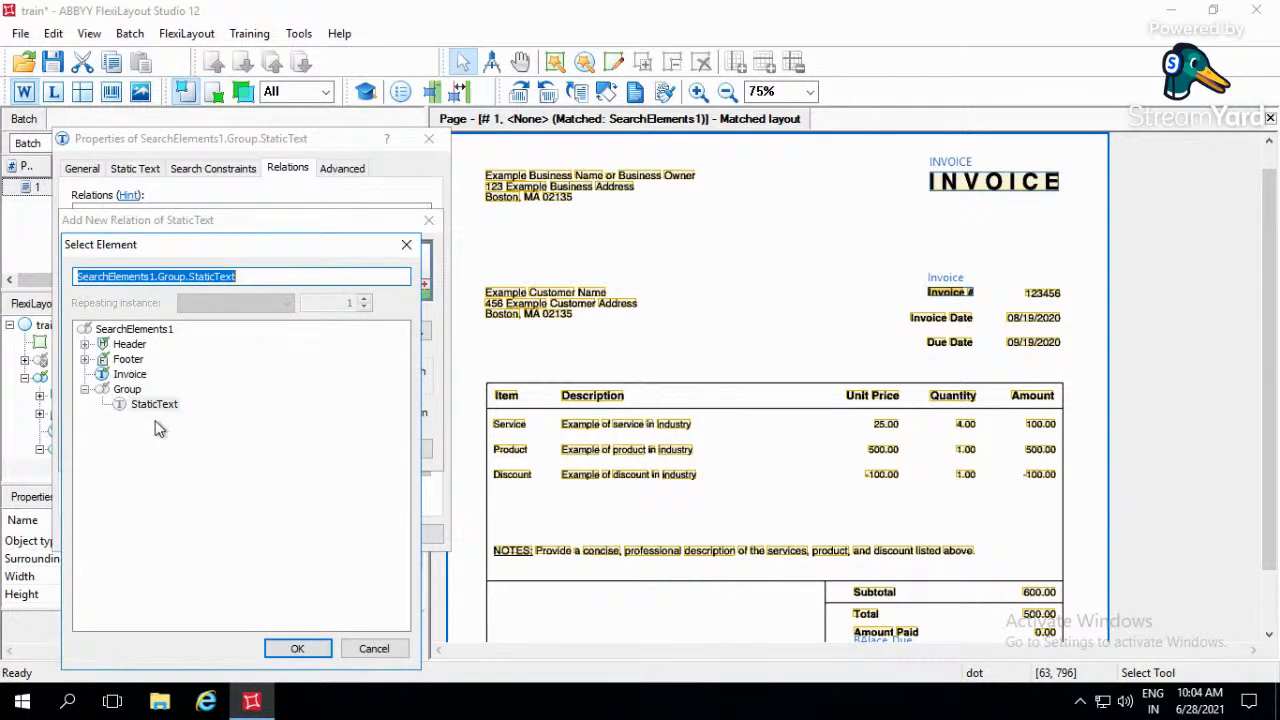
left_click(129, 374)
left_click(320, 646)
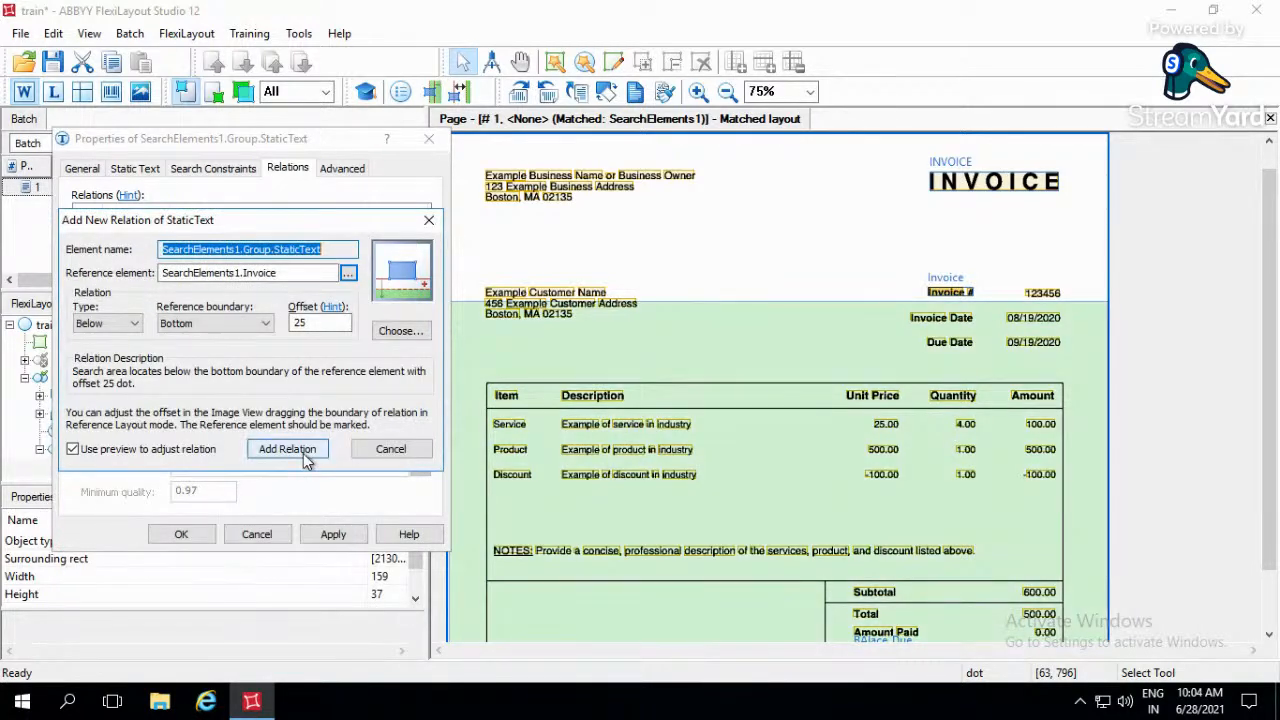
- Add the configured Below relation and start another one with type Above and reference boundary Bottom
left_click(304, 452)
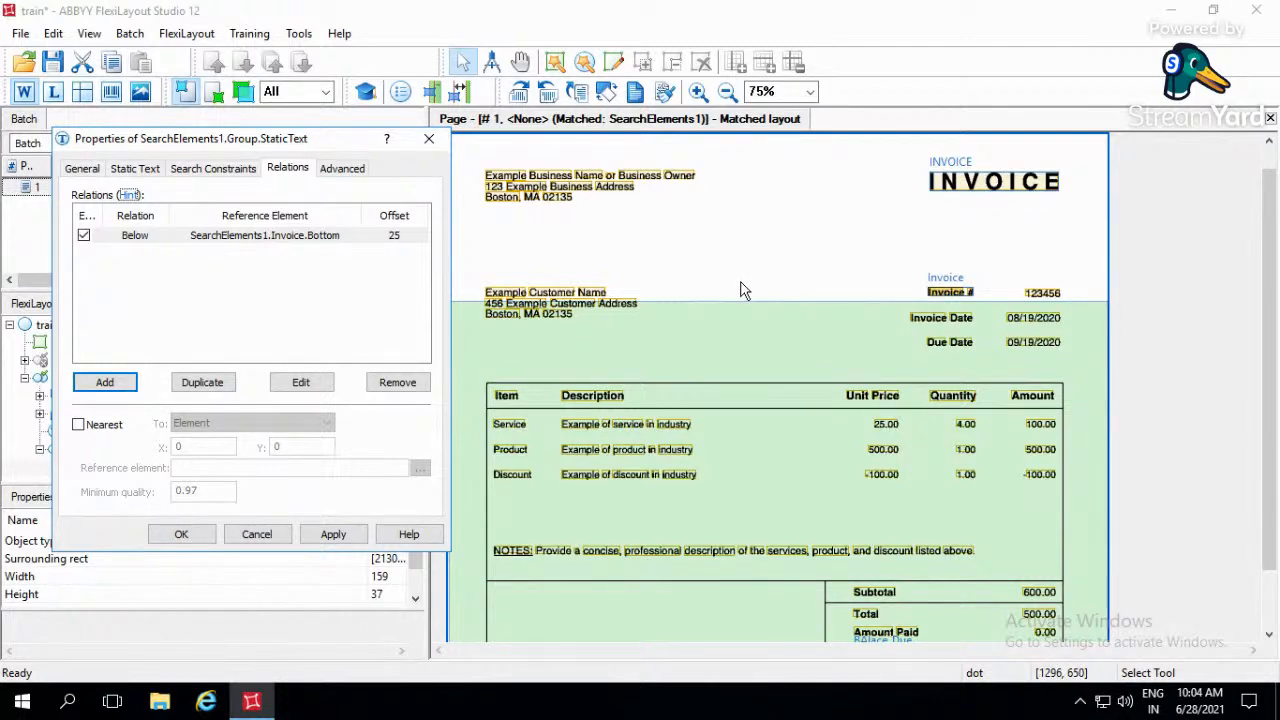
left_click(122, 383)
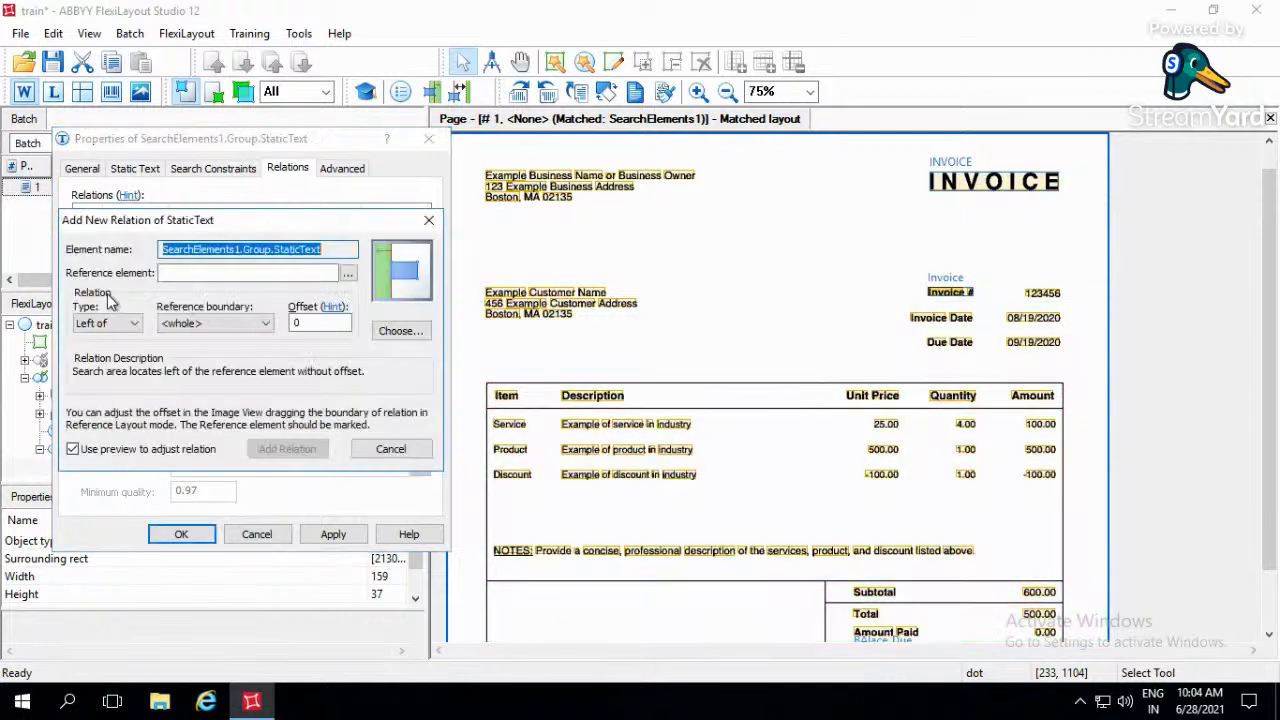
left_click(110, 323)
left_click(110, 364)
left_click(205, 323)
left_click(176, 365)
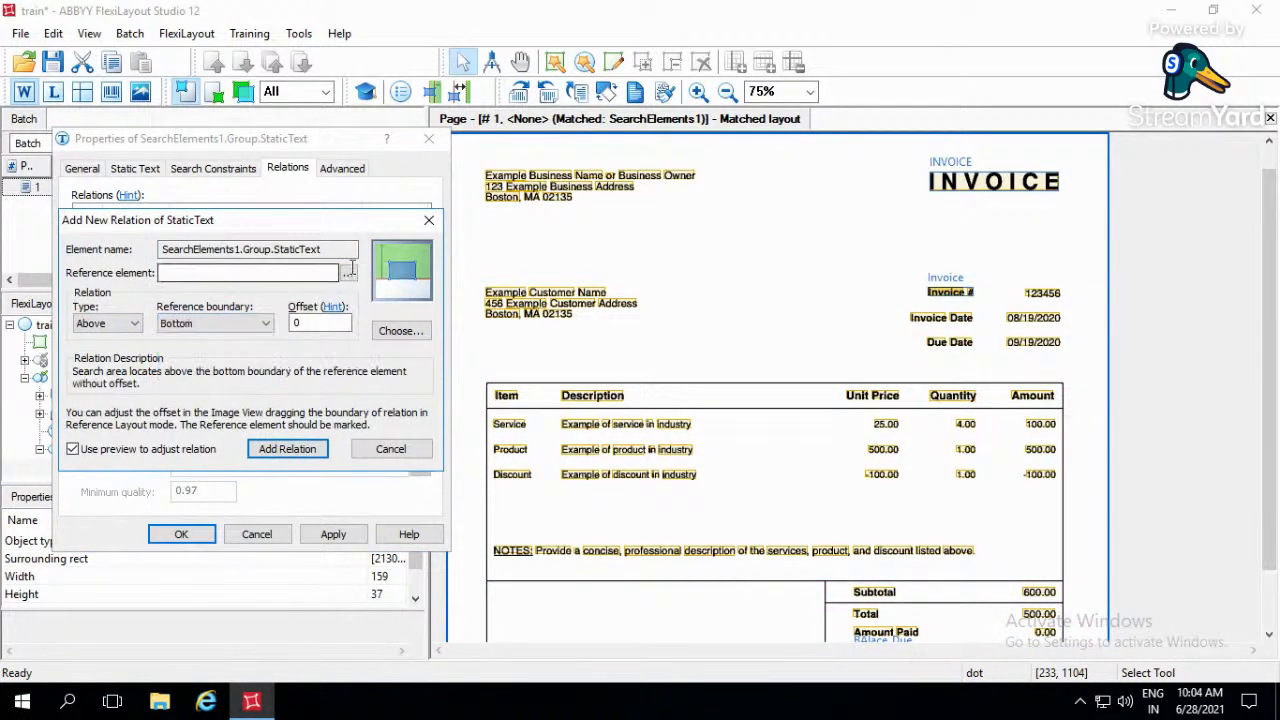
- Choose the Invoice element of SearchElements1 as the Above relation's reference and review the illustrated boundary options
left_click(347, 273)
left_click(130, 374)
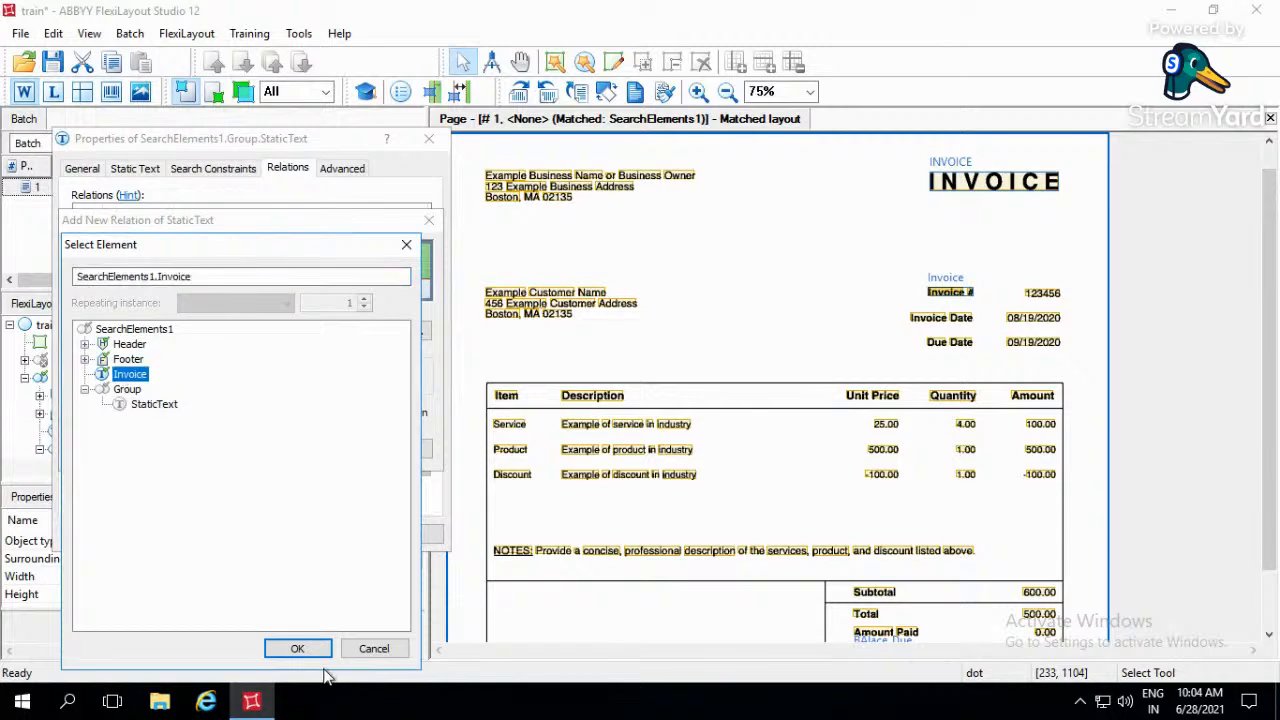
left_click(298, 649)
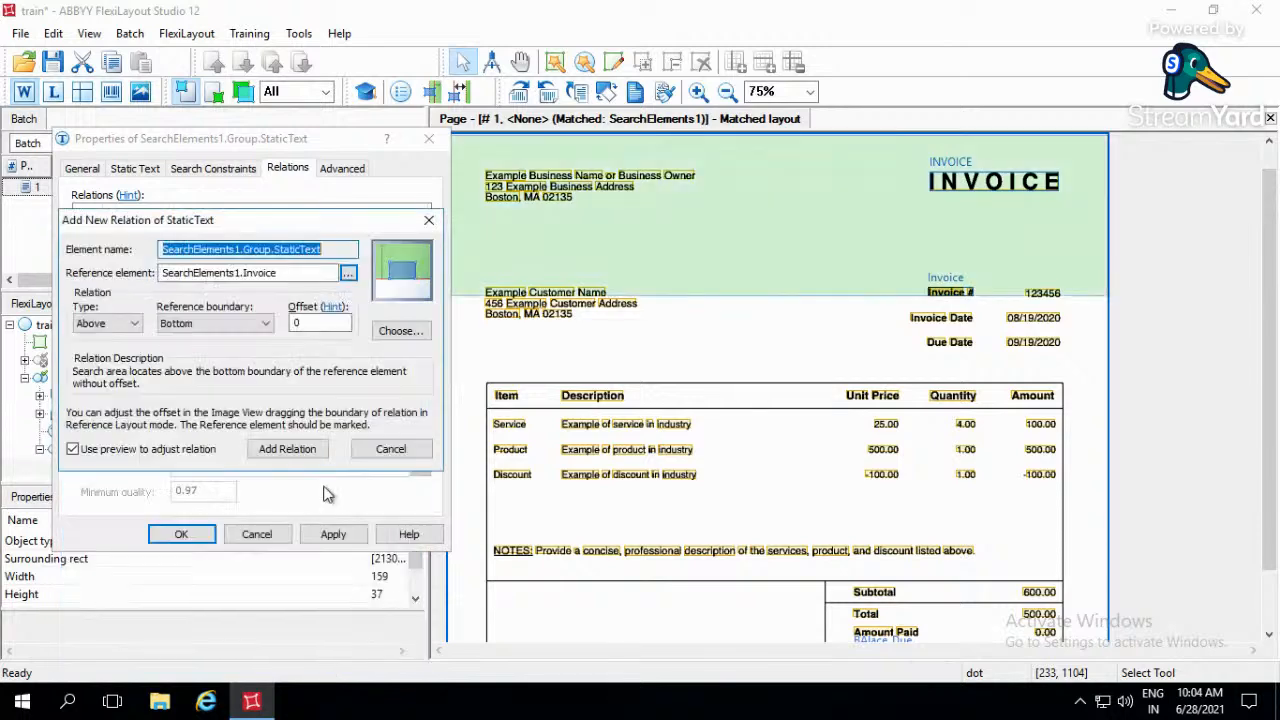
left_click(401, 332)
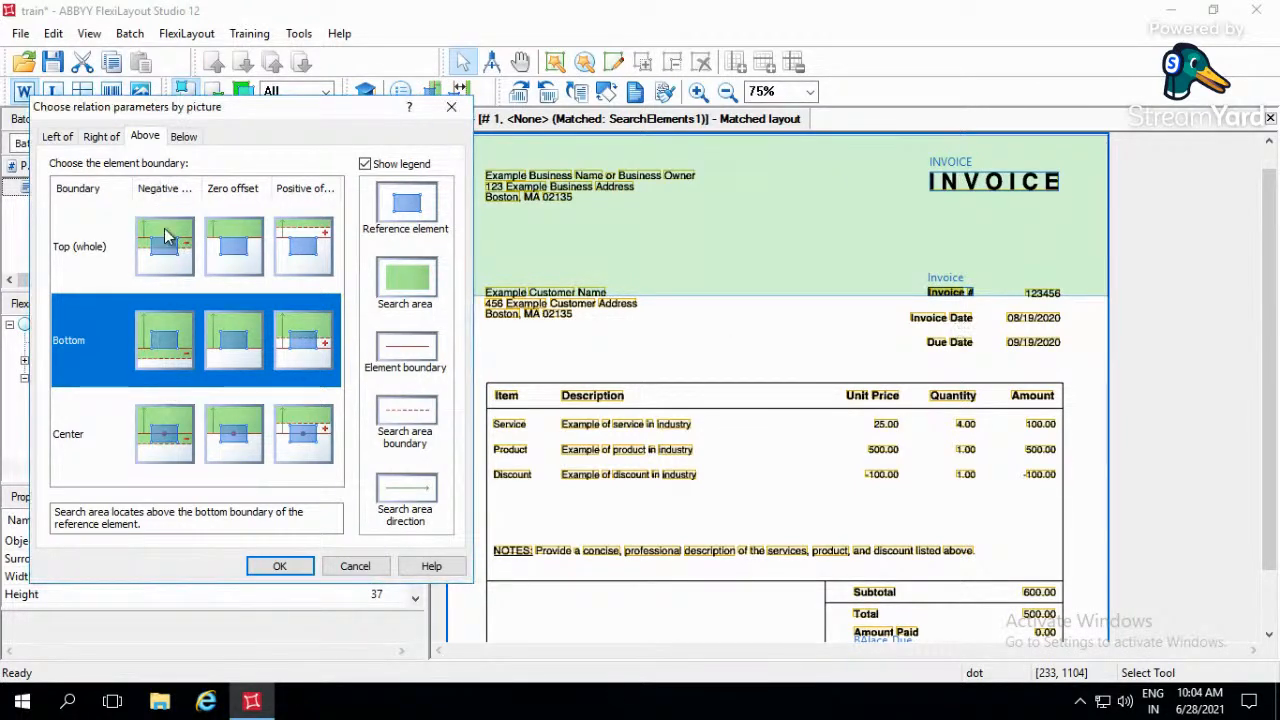
left_click(451, 106)
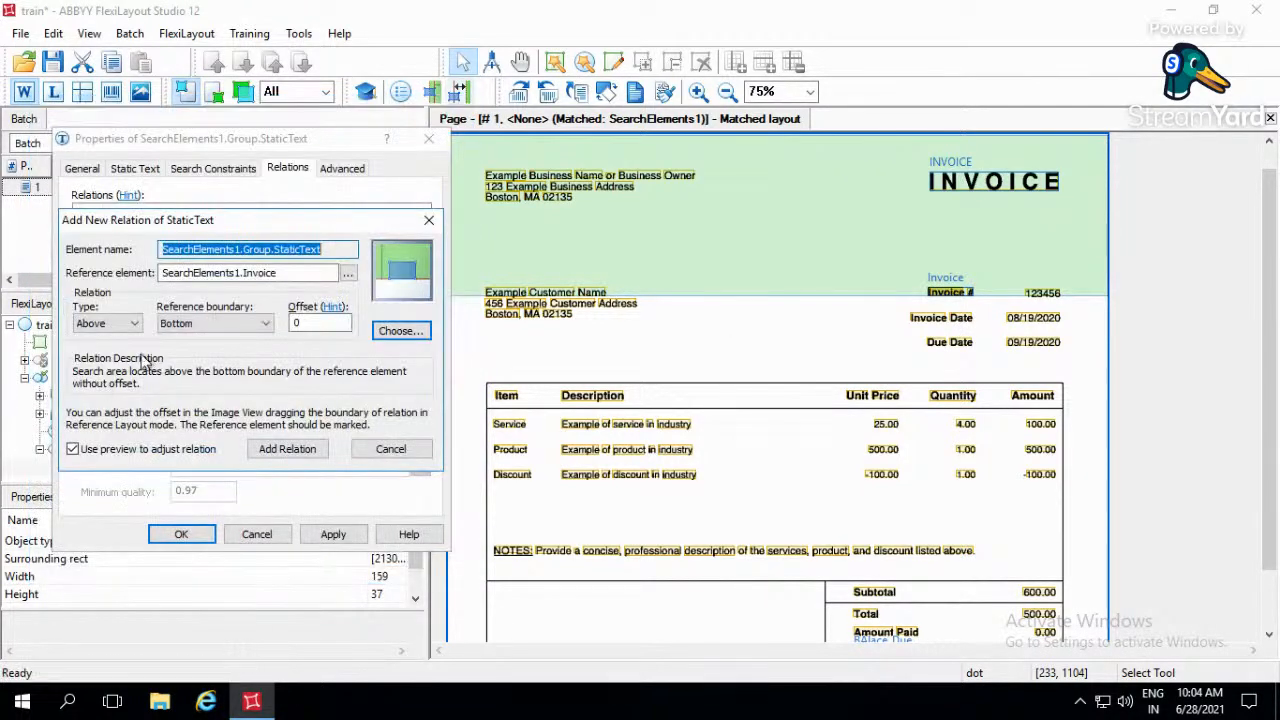
- Gauge the distance from Invoice # down past Invoice Date, and add the Above relation with an offset of -175
left_click_drag(941, 294, 944, 337)
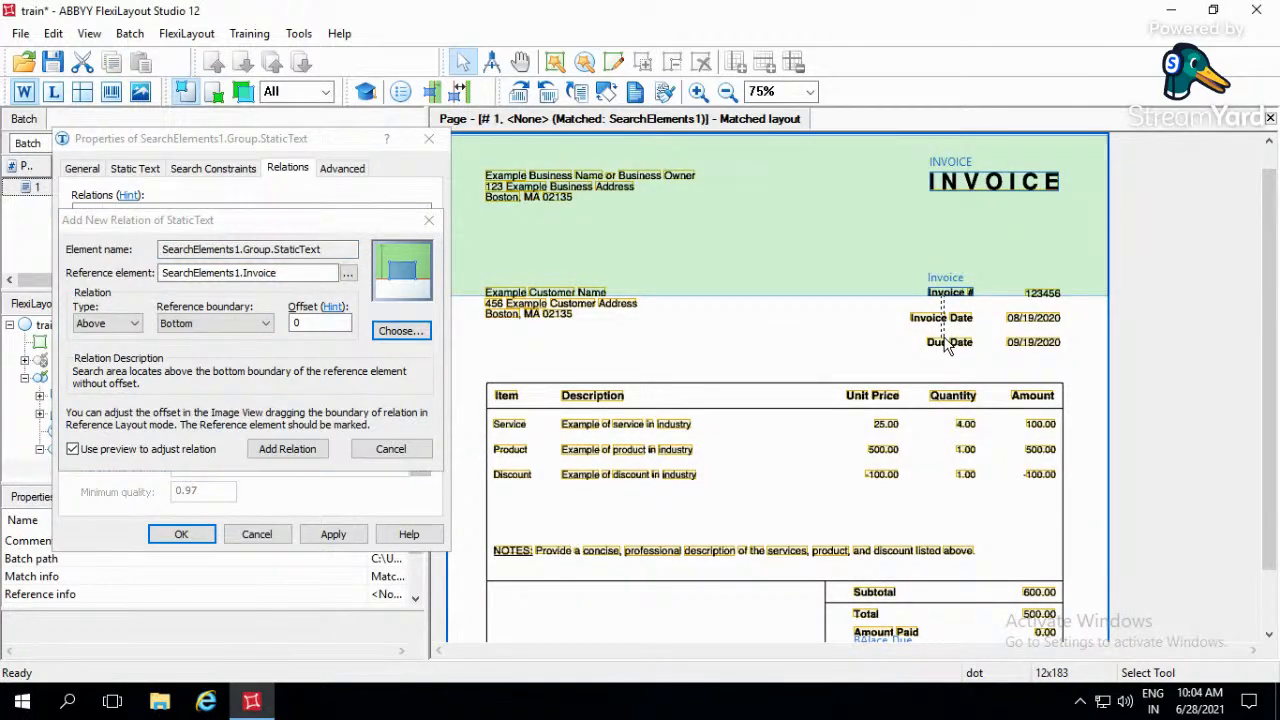
left_click(294, 322)
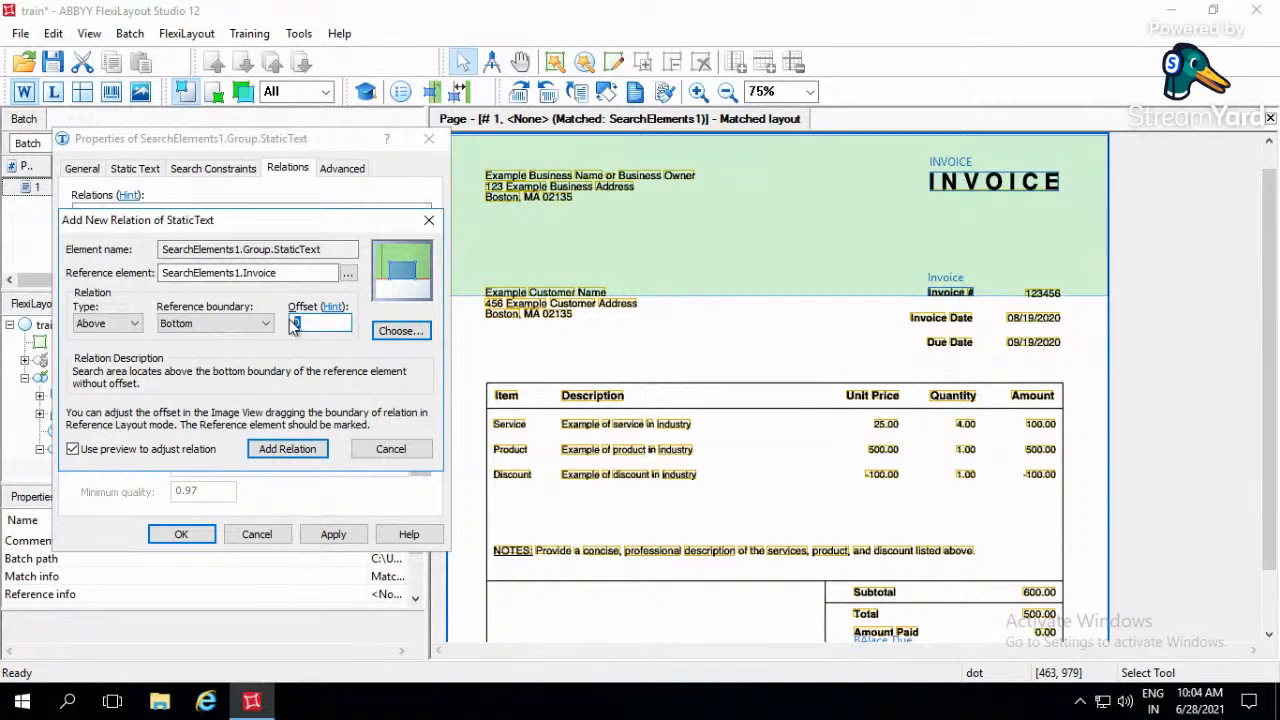
key("BackSpace")
type("-175")
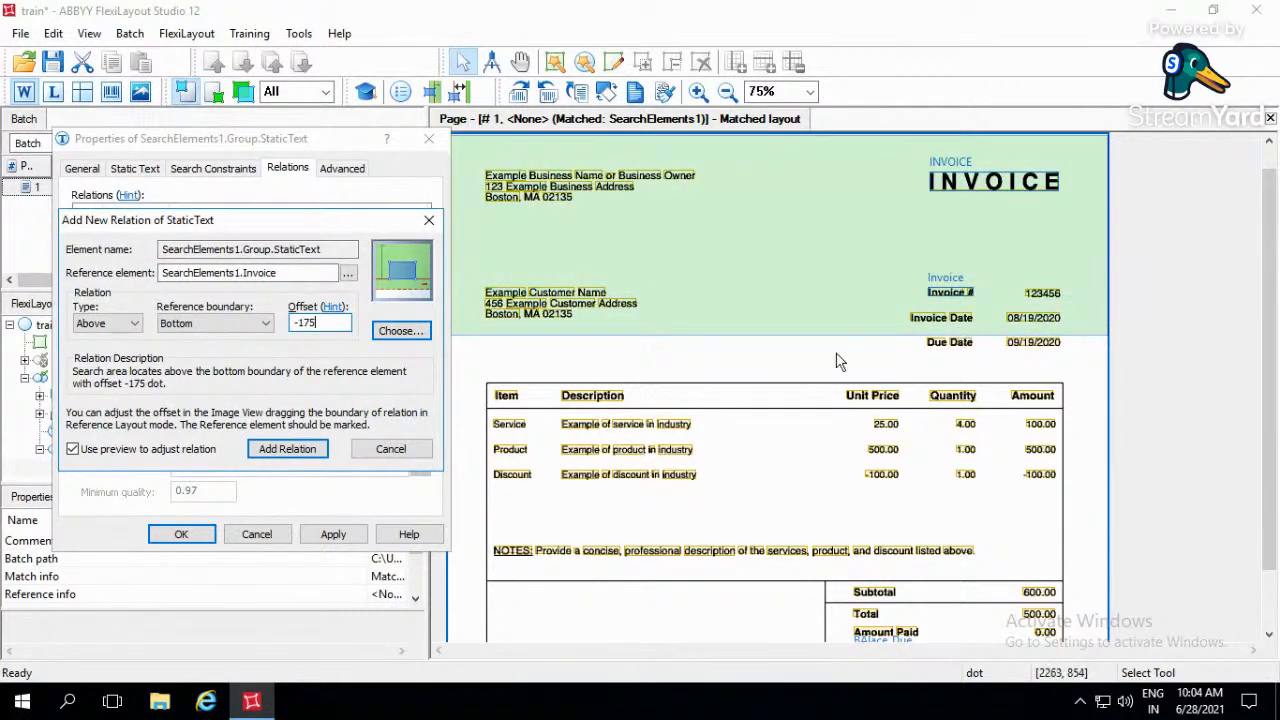
left_click(315, 452)
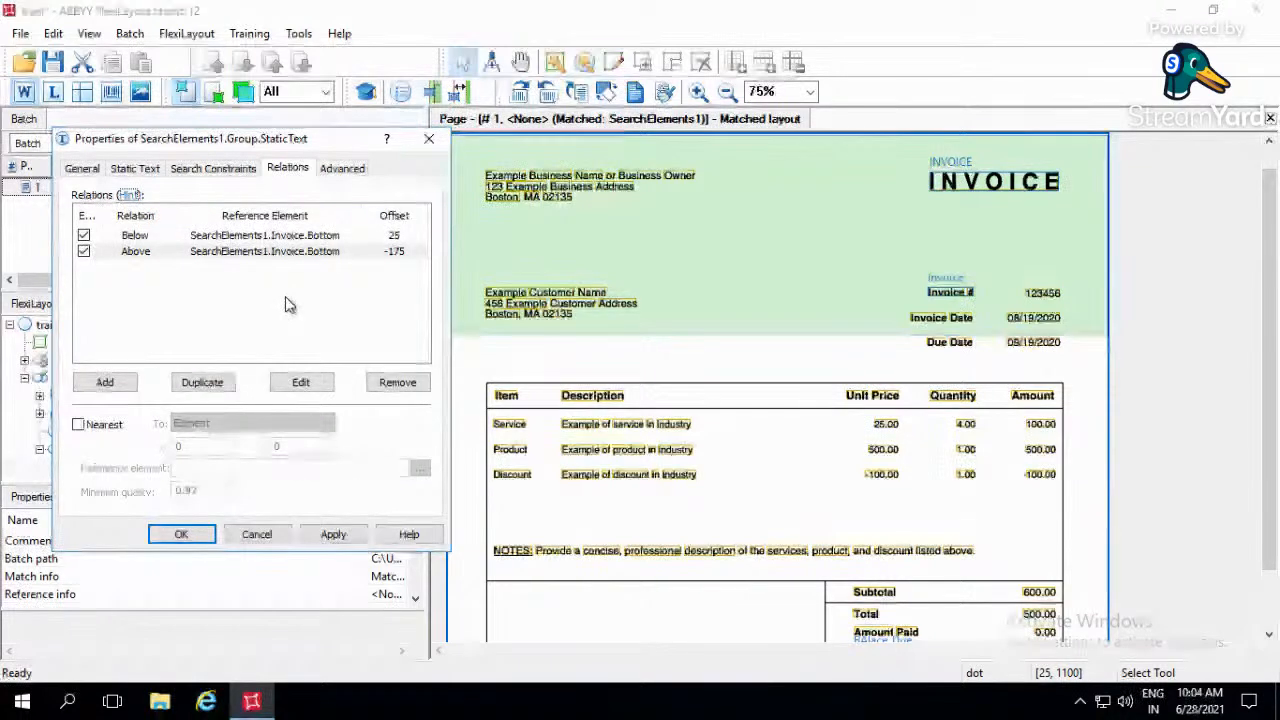
- Start a Right of relation with reference boundary Left and the Header's INVOICE element as its reference
left_click(122, 383)
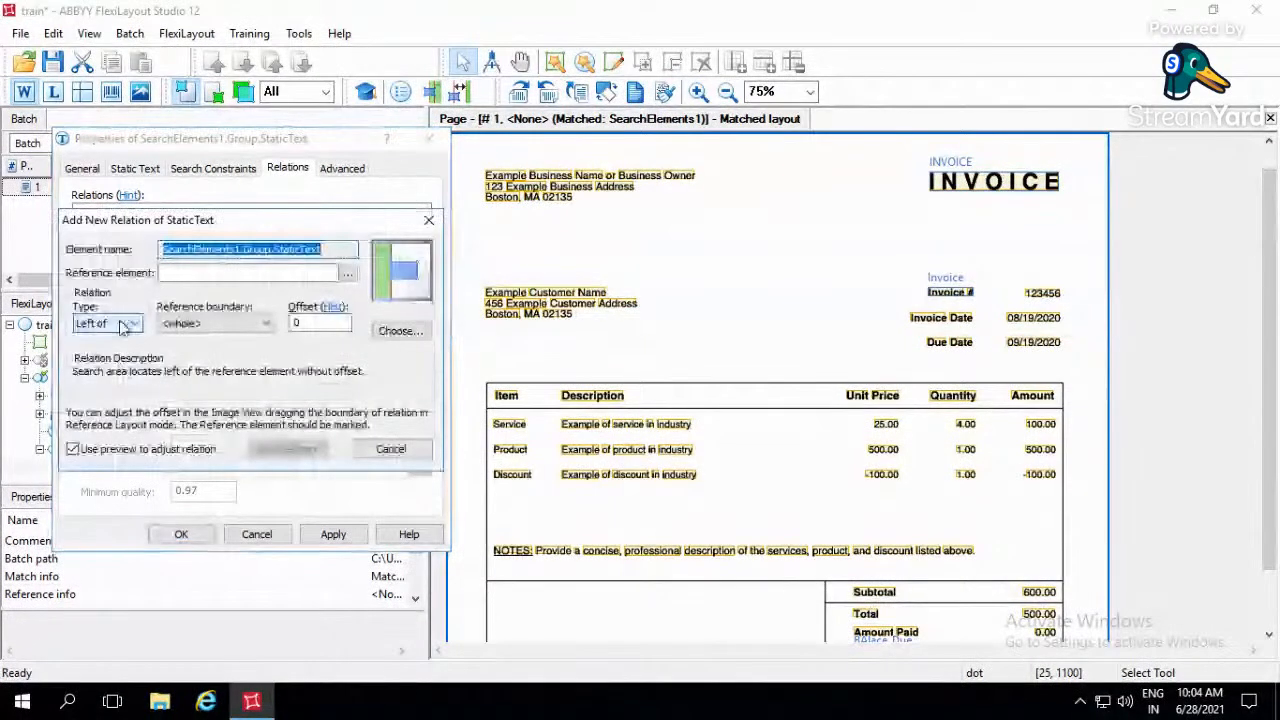
left_click(105, 323)
left_click(119, 354)
left_click(213, 323)
left_click(185, 344)
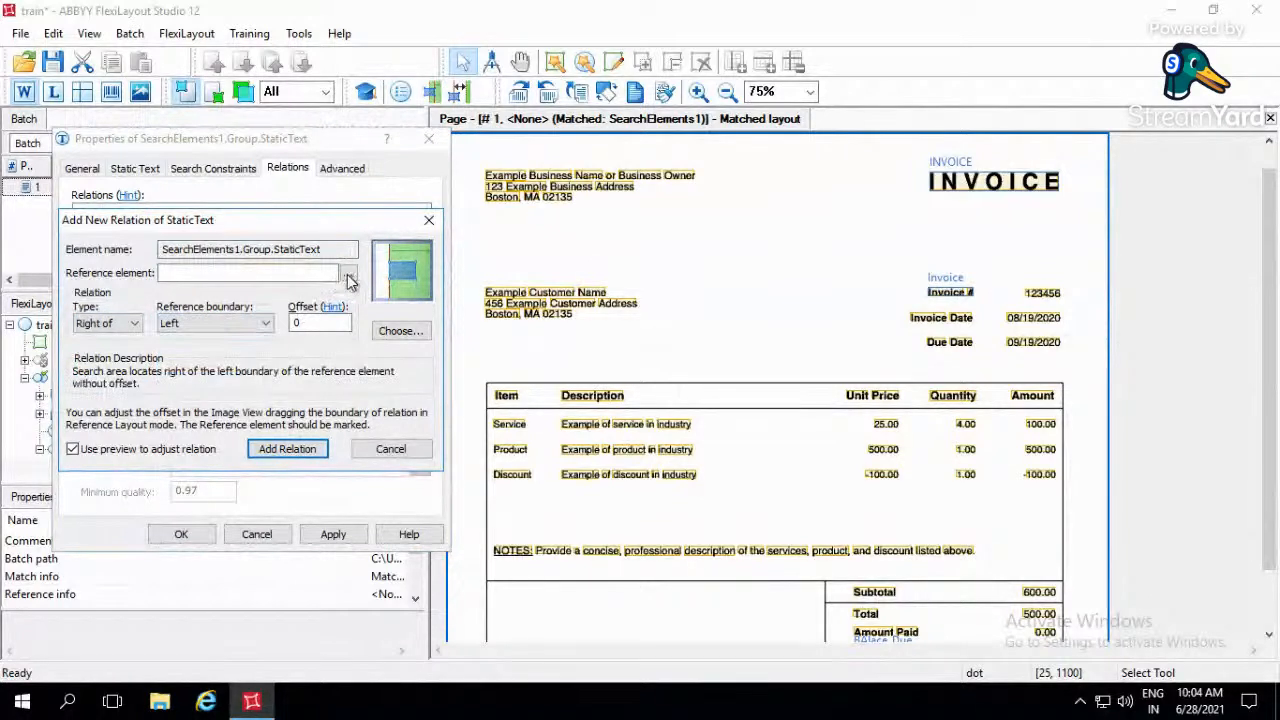
left_click(348, 273)
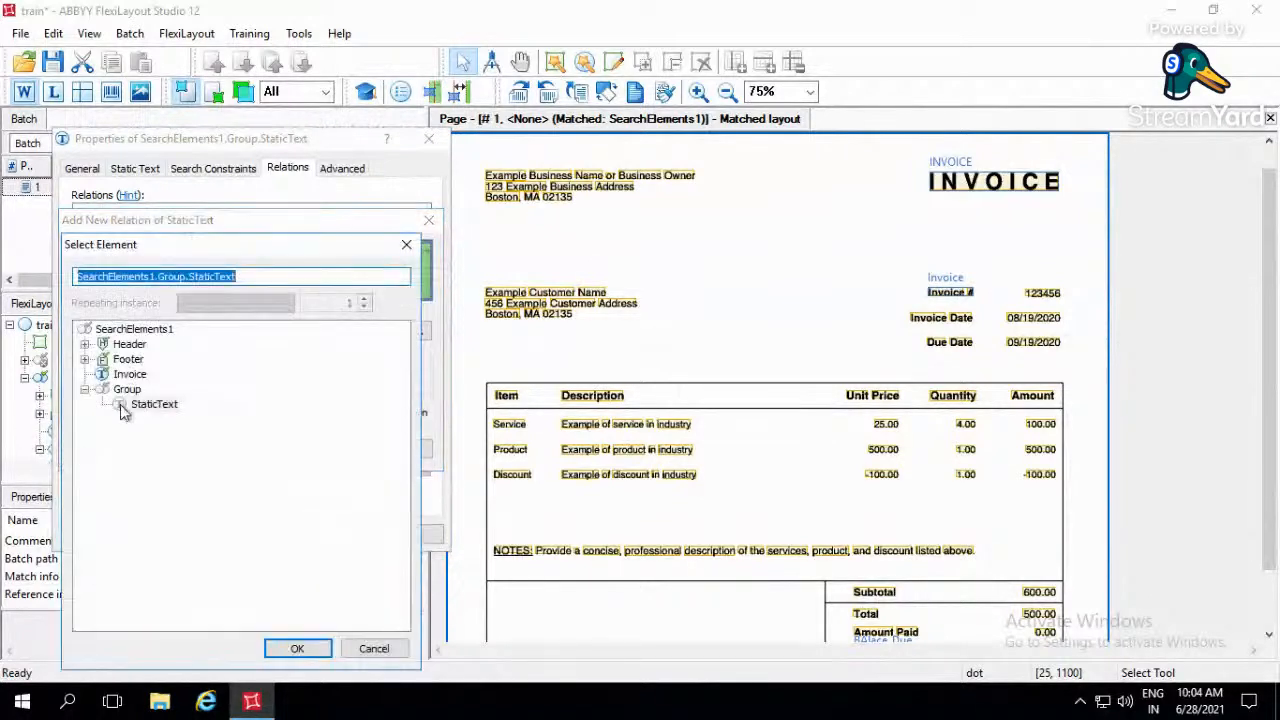
left_click(85, 344)
left_click(151, 359)
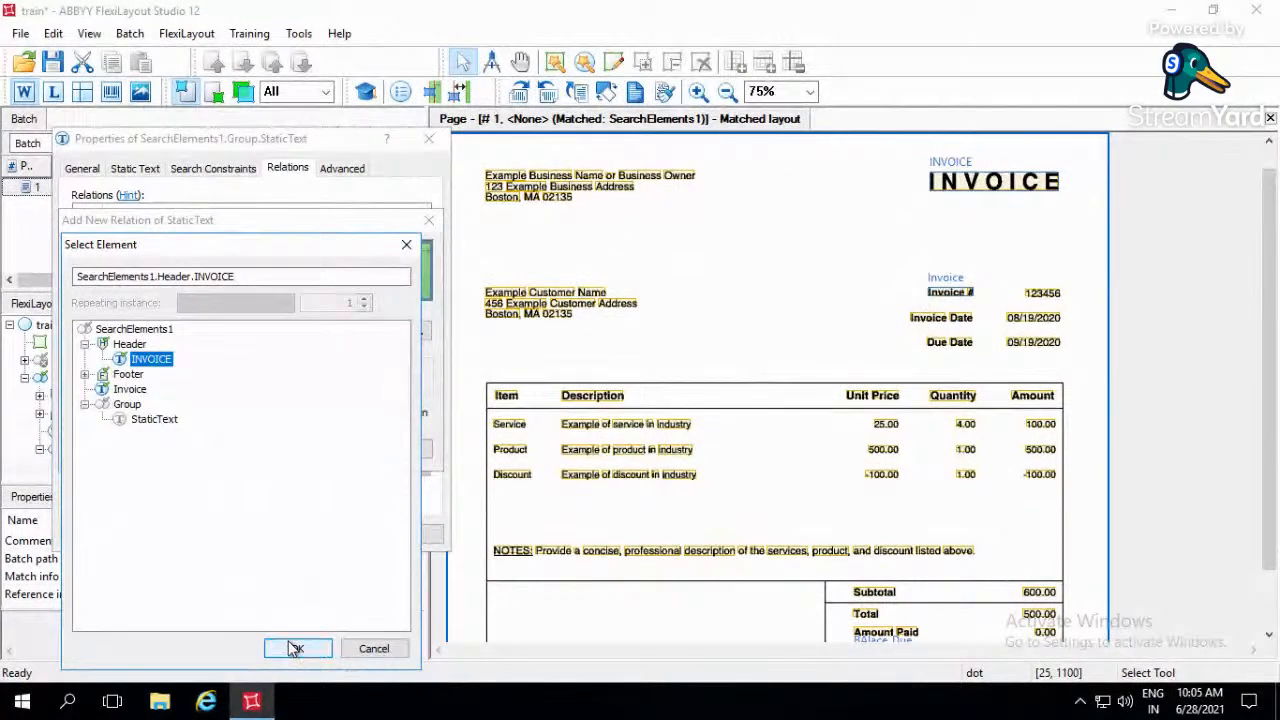
left_click(316, 656)
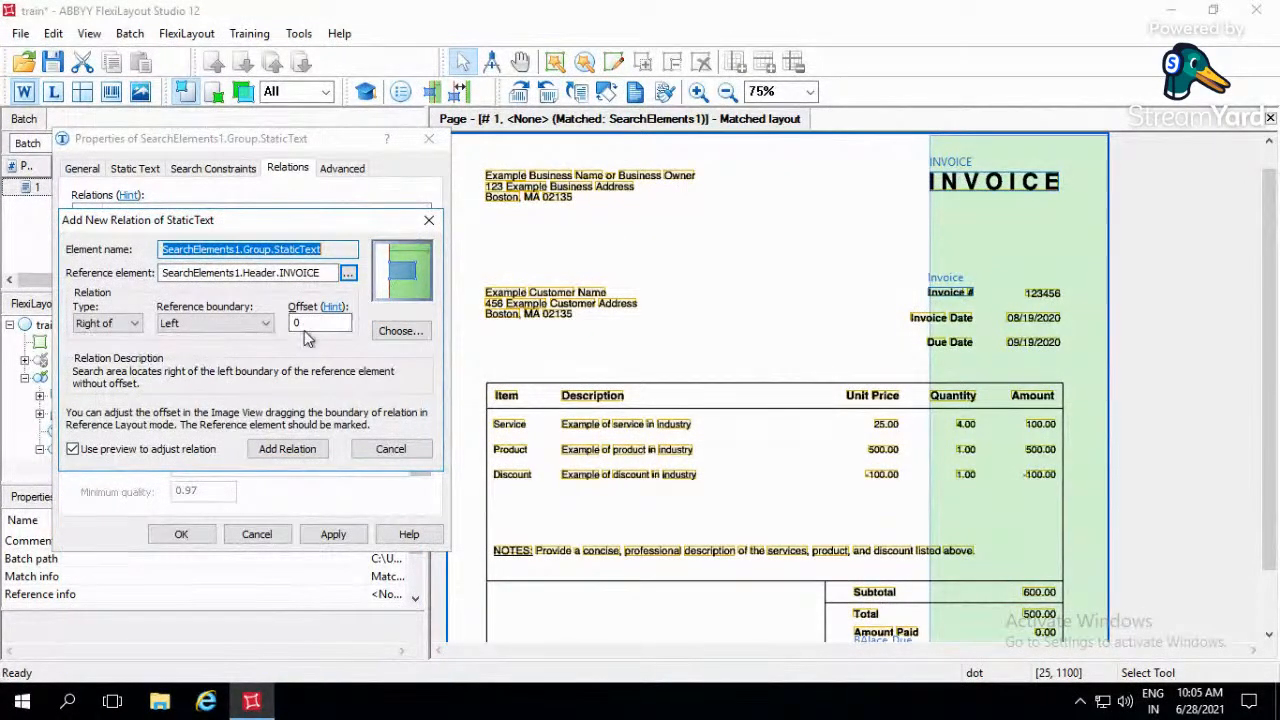
- Gauge the space to the left of the Invoice Date label, and add the Right of relation with an offset of -250
left_click(915, 318)
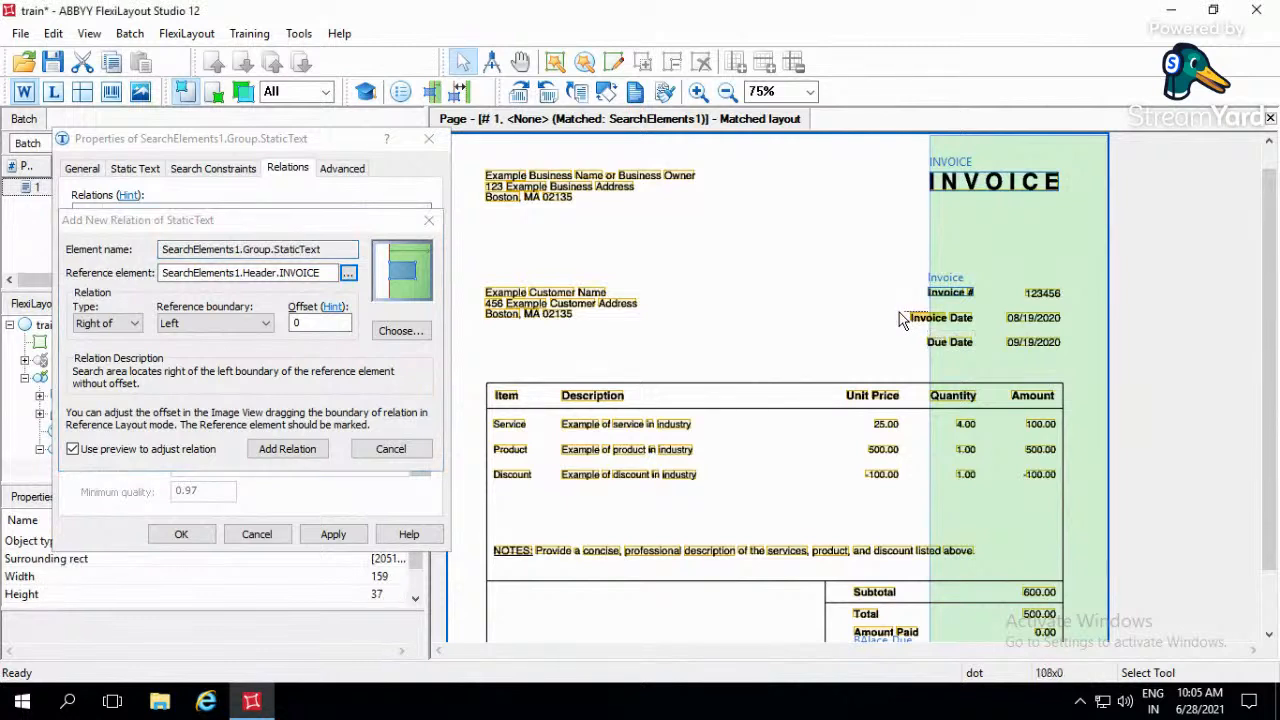
left_click_drag(892, 317, 874, 323)
left_click(312, 323)
type("-250")
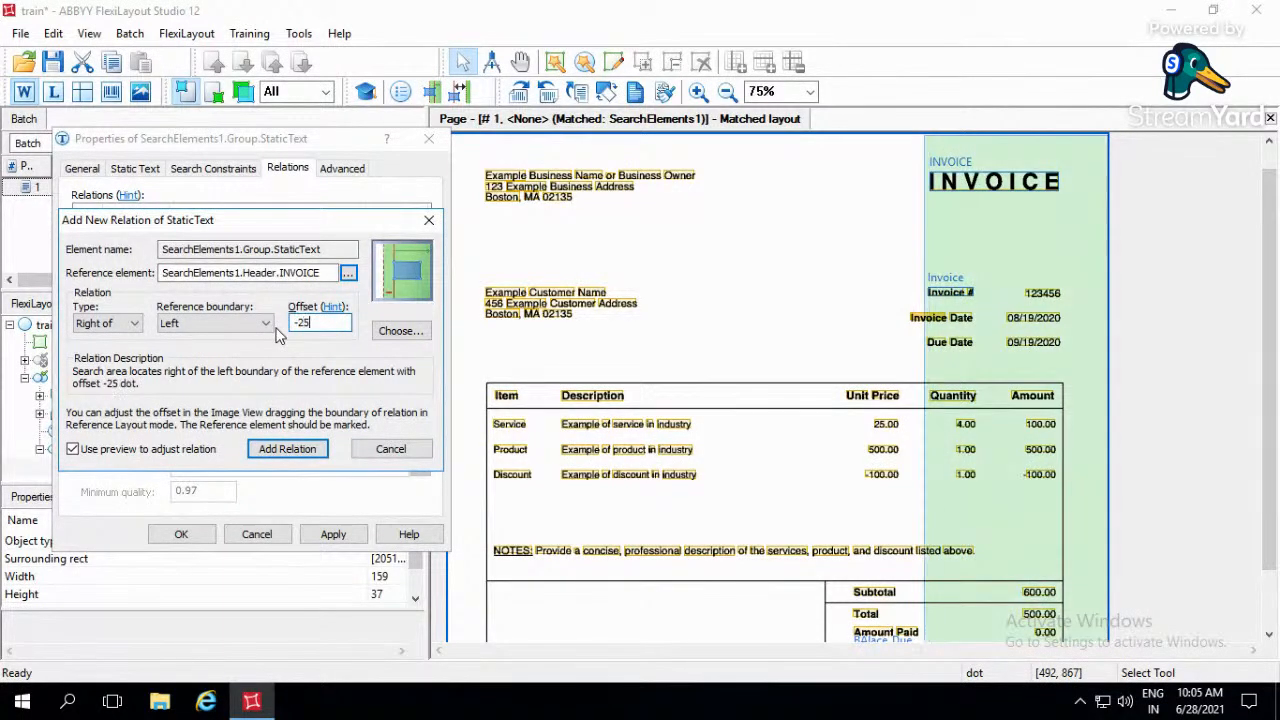
left_click(297, 453)
- Add a Left of relation to the Right boundary of SearchElements1's Invoice element with an offset of -50
left_click(120, 380)
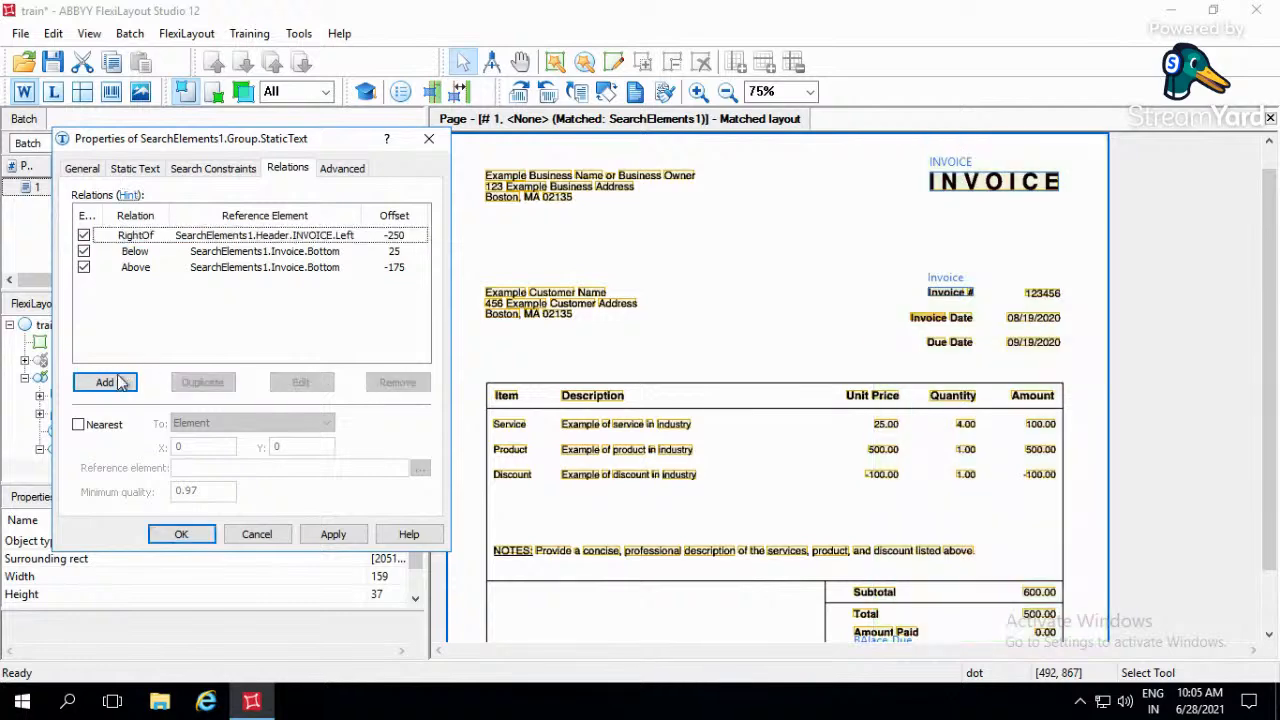
left_click(199, 323)
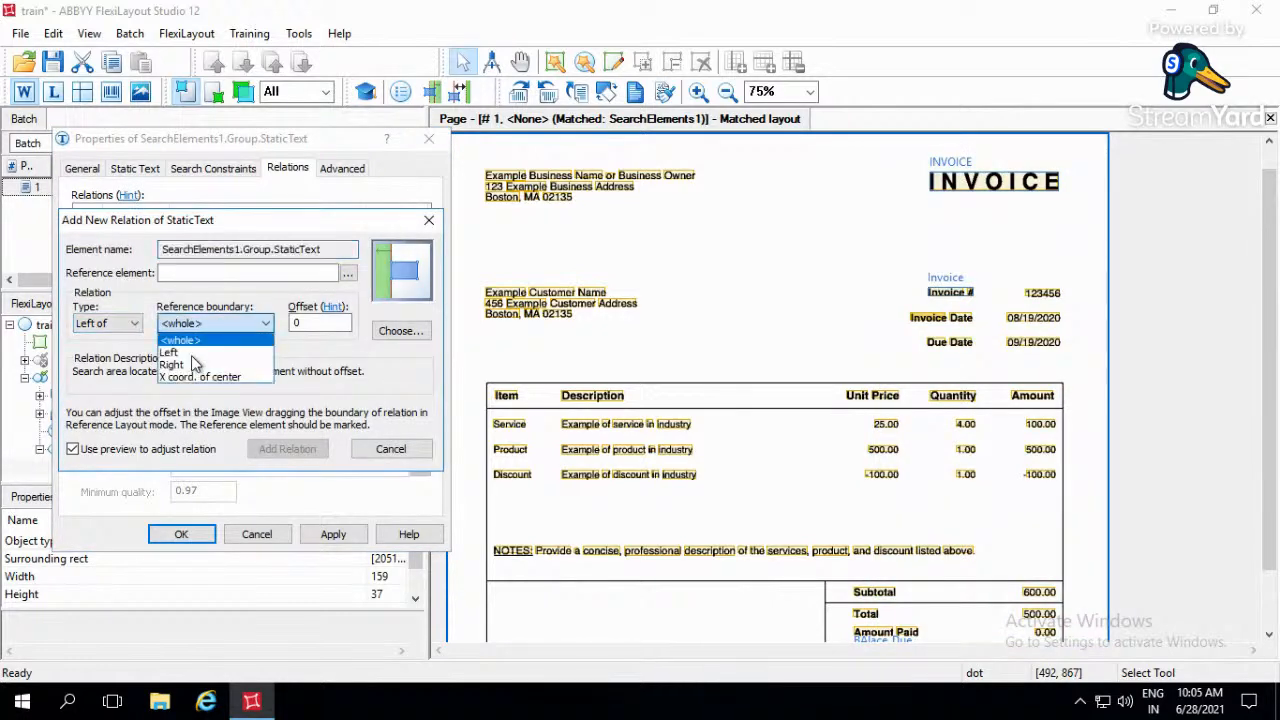
left_click(190, 364)
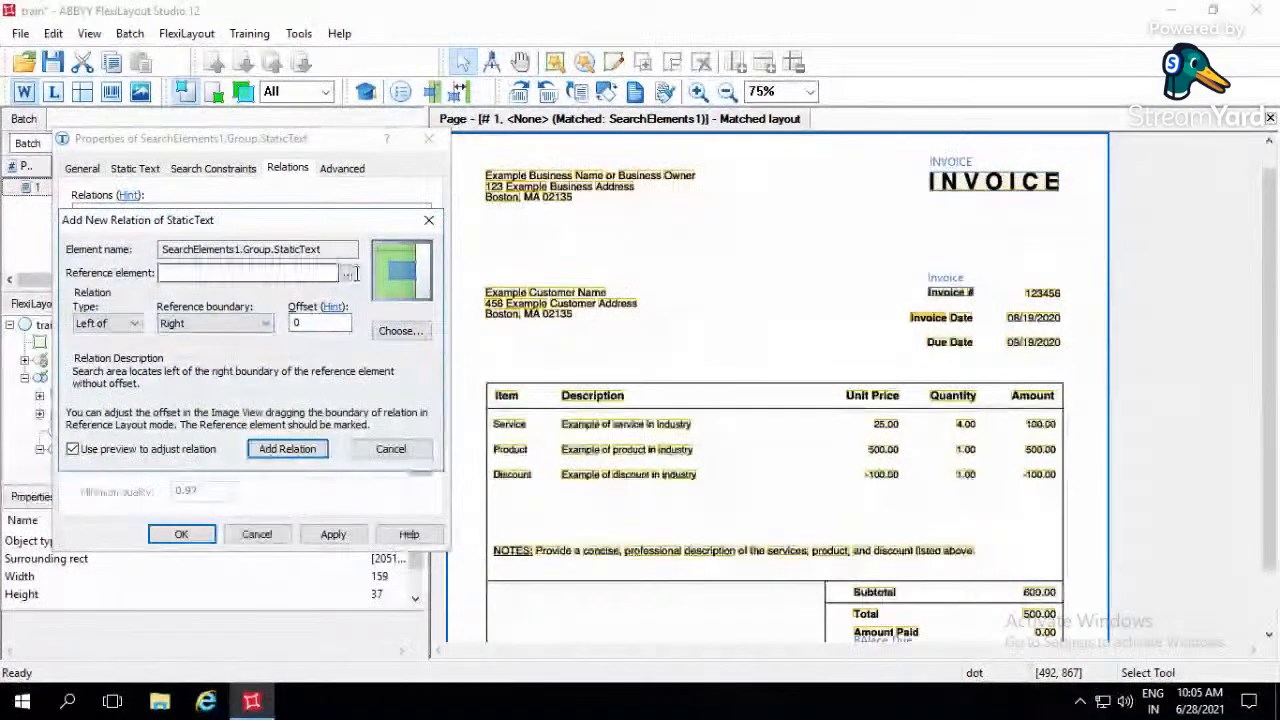
left_click(347, 273)
left_click(130, 373)
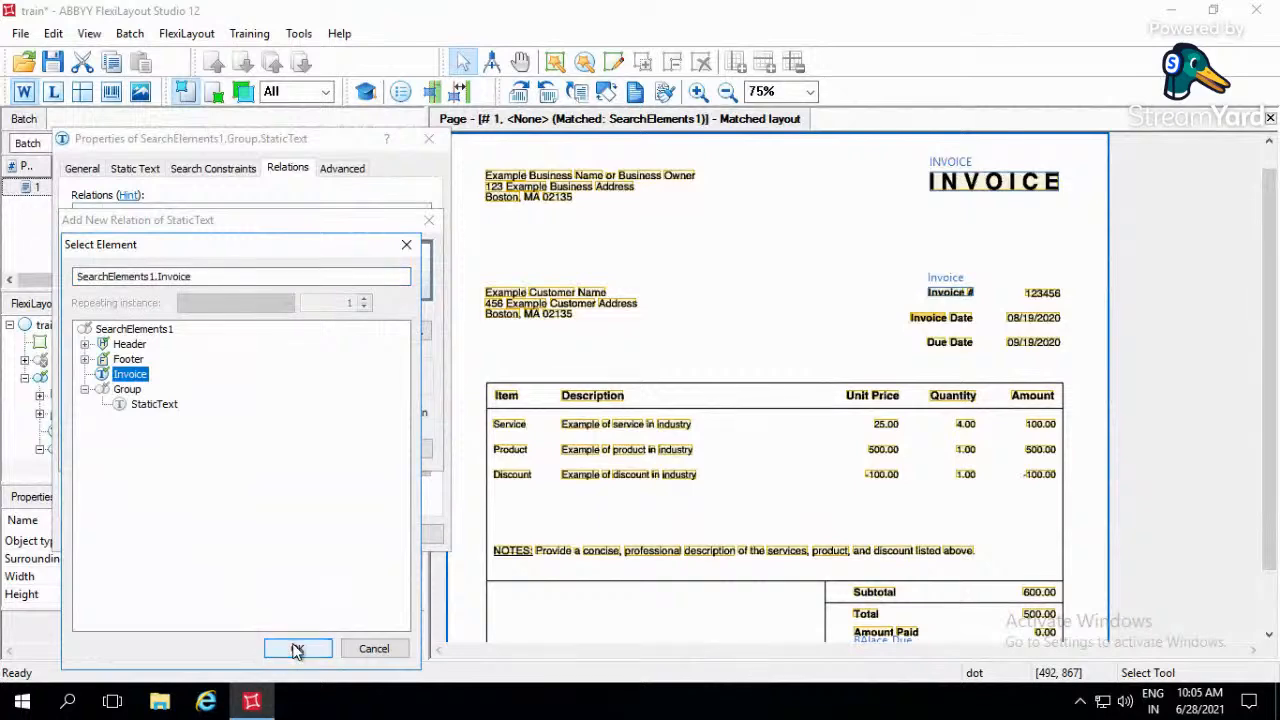
left_click(297, 649)
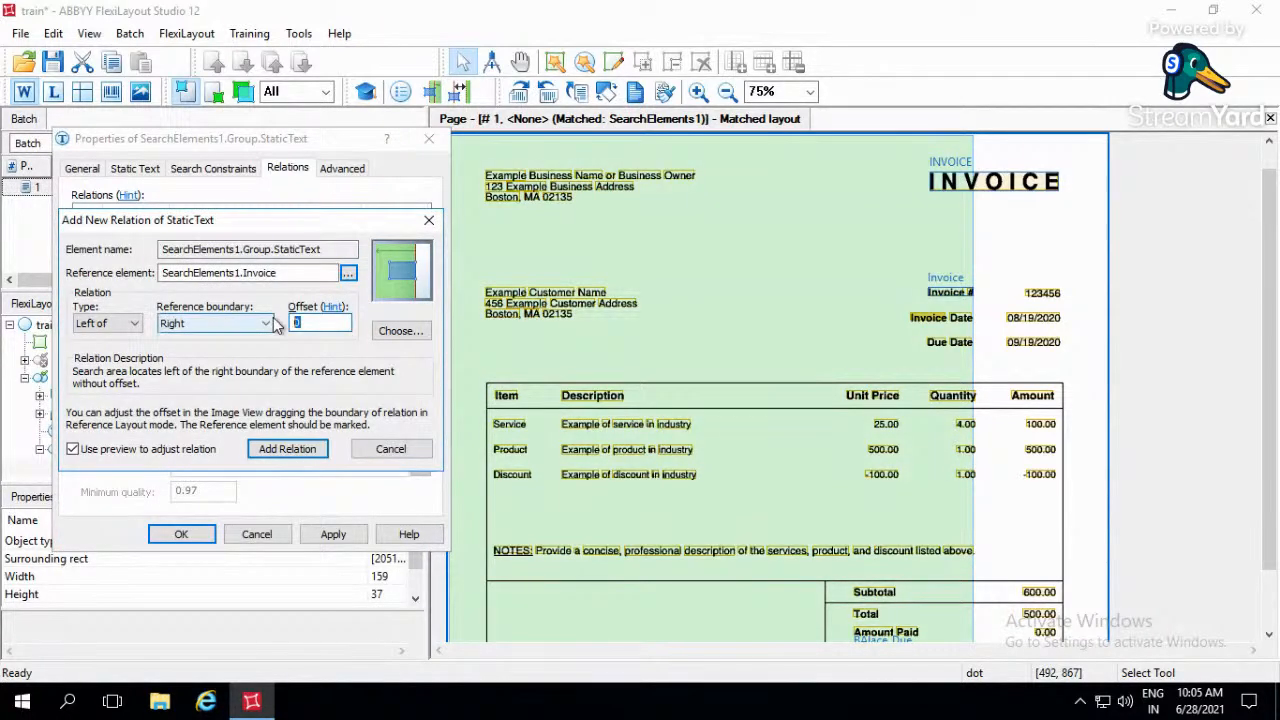
type("-50")
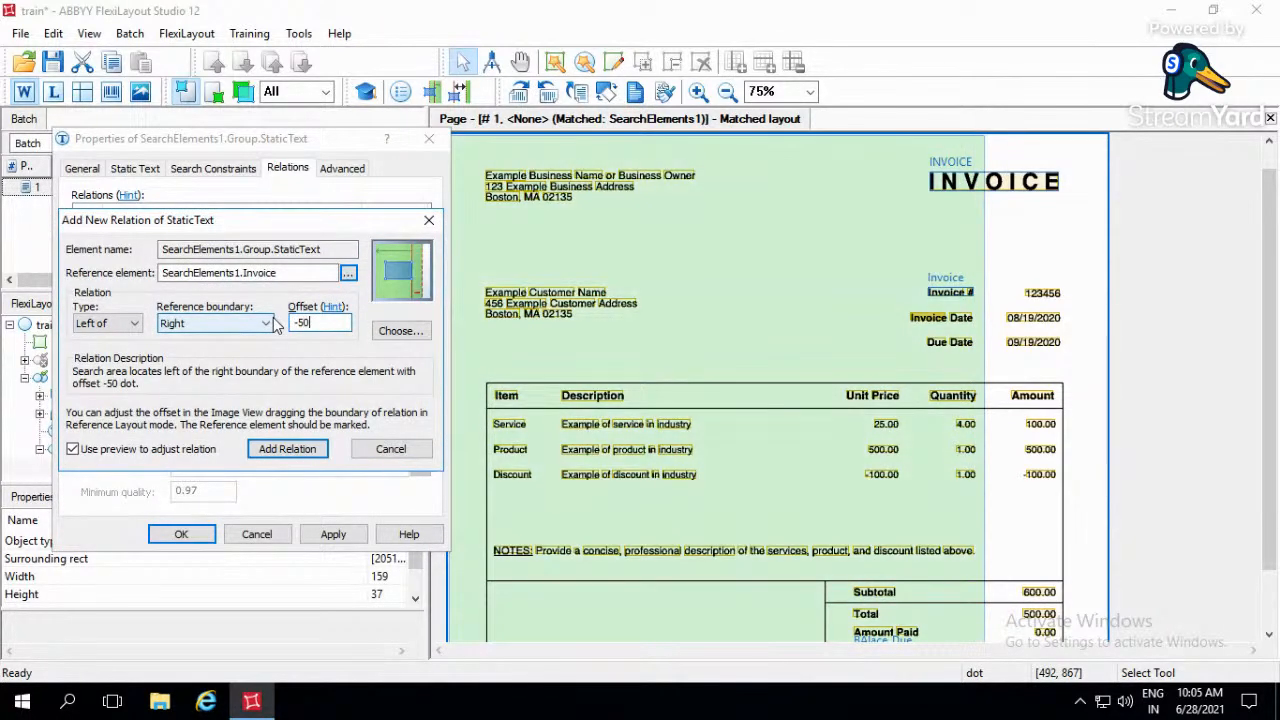
left_click(296, 446)
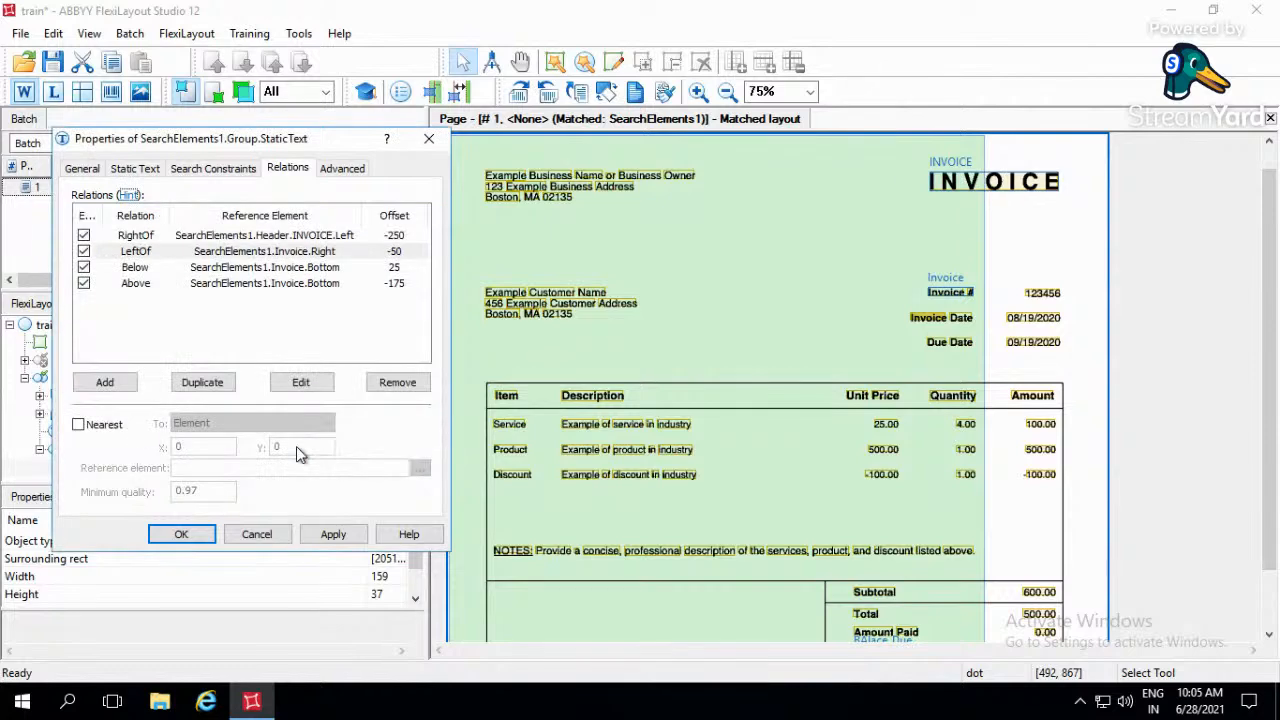
- Examine the search area of each of the four relations individually and of all four combined
left_click(310, 236)
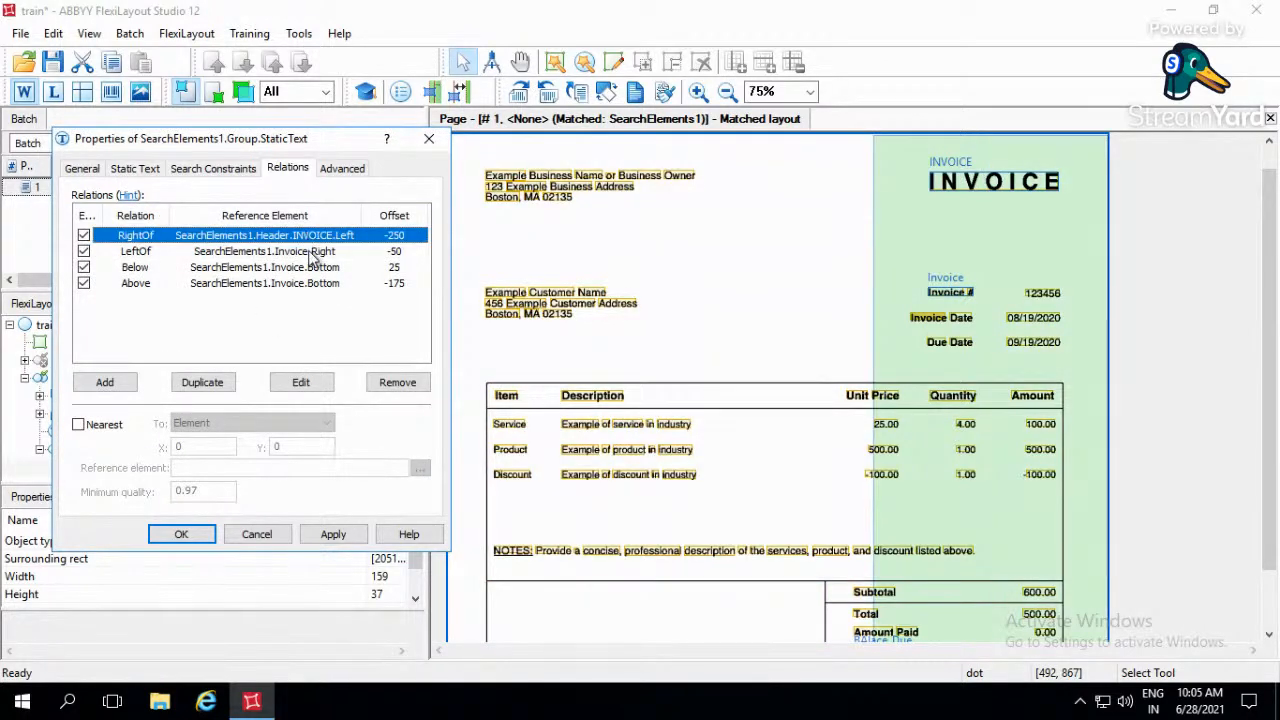
left_click(312, 253)
left_click(311, 267)
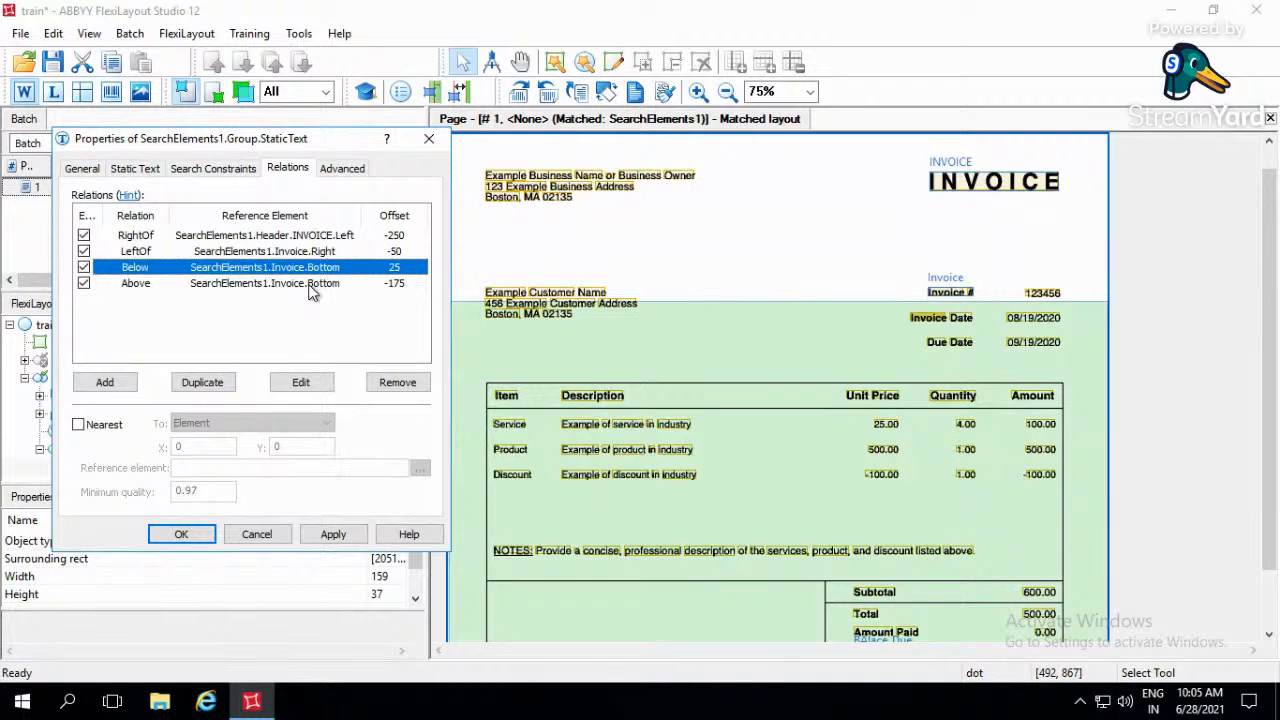
left_click(311, 284)
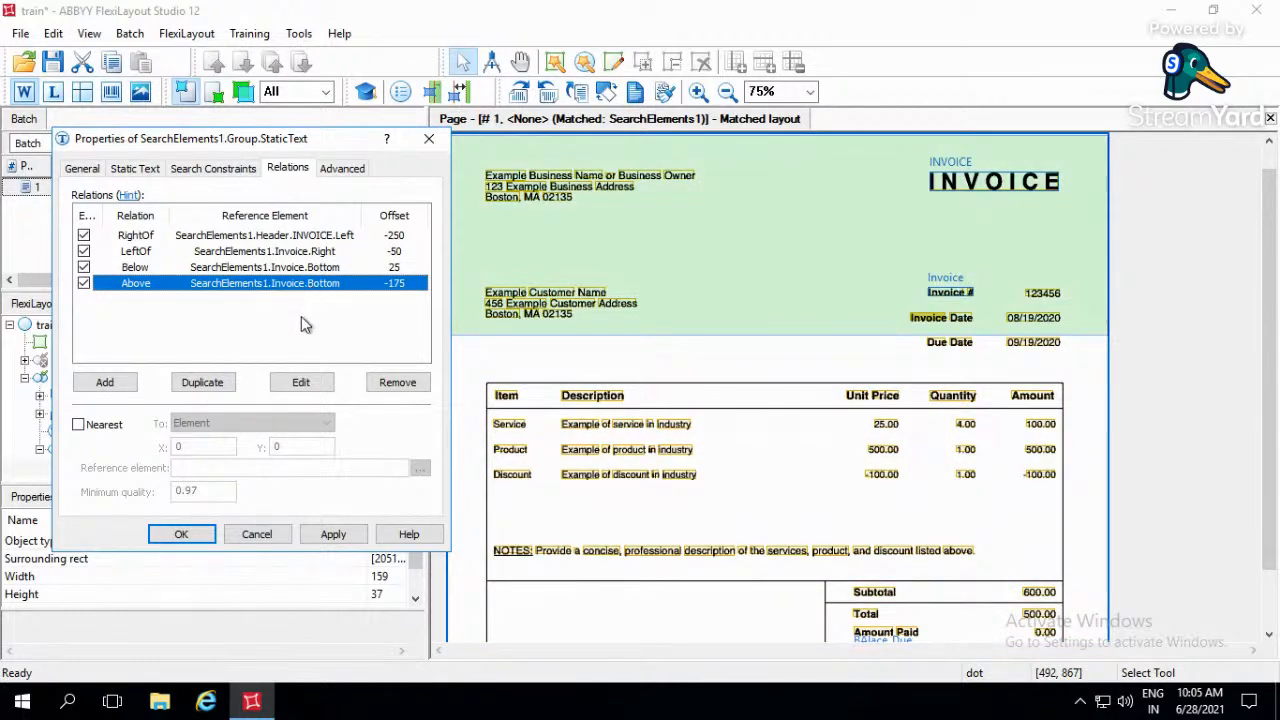
left_click(301, 316)
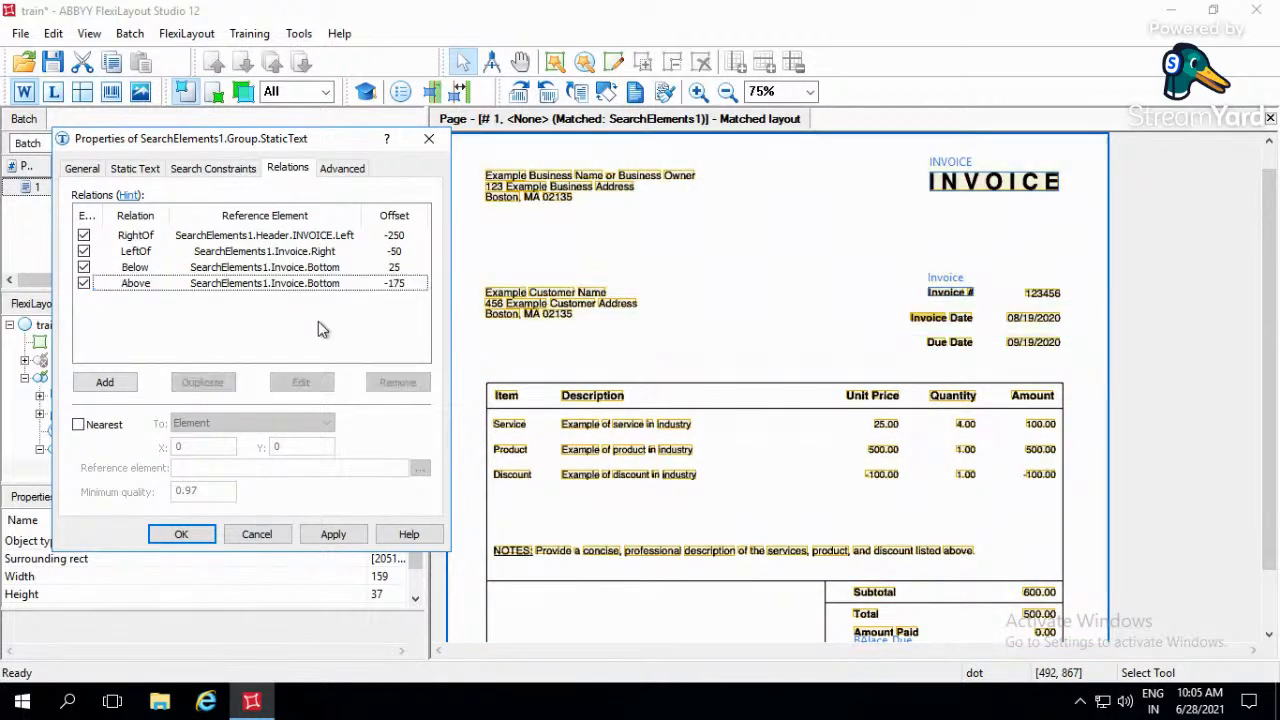
left_click(347, 237)
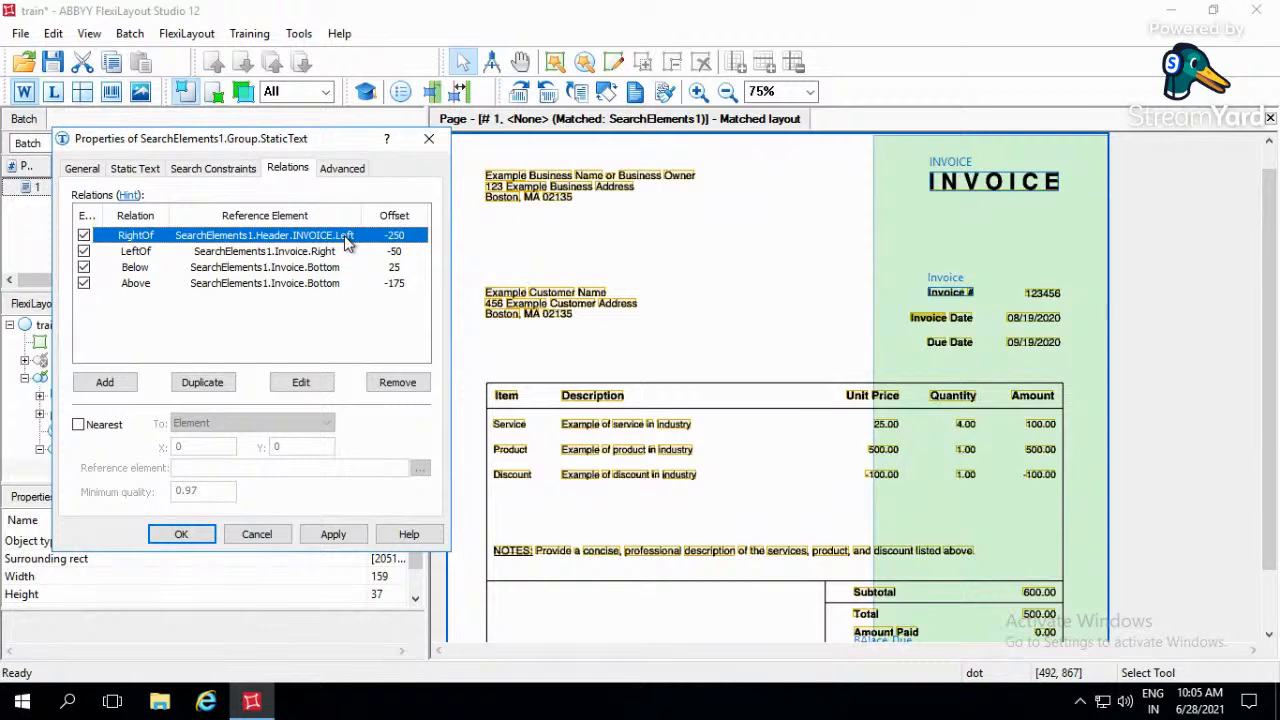
key("shift+Down")
key("shift+Down")
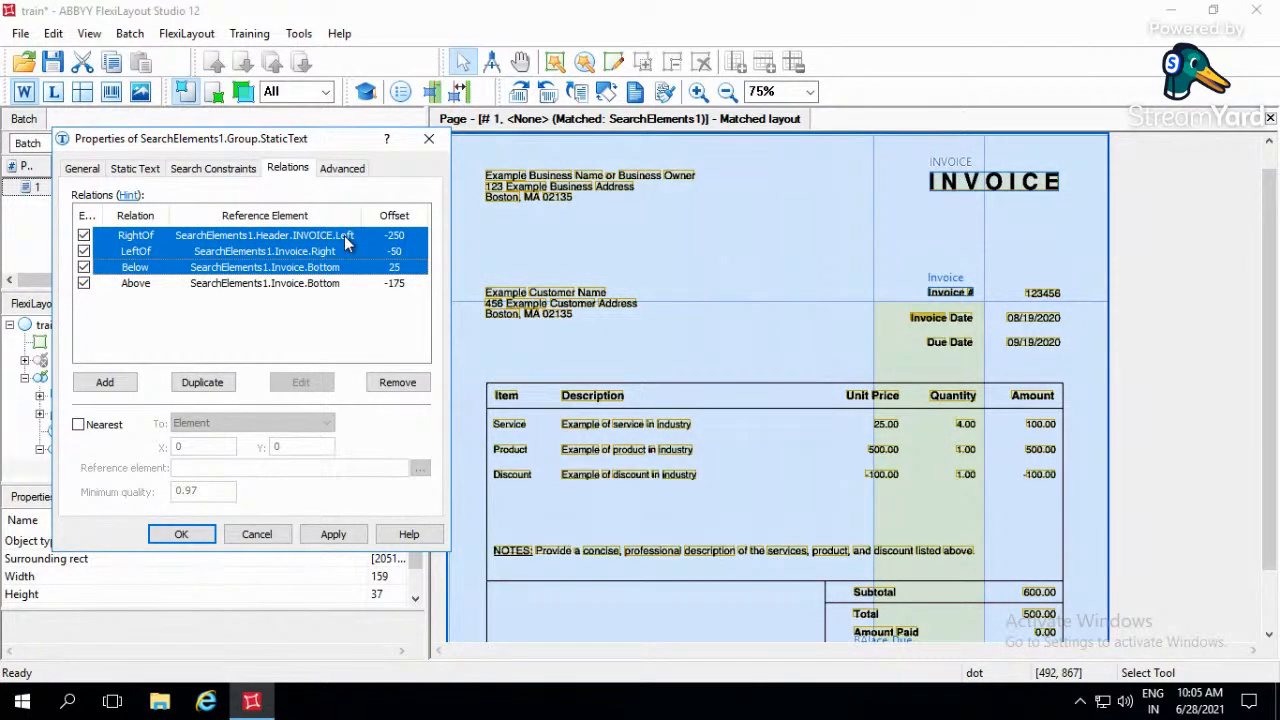
key("shift+Down")
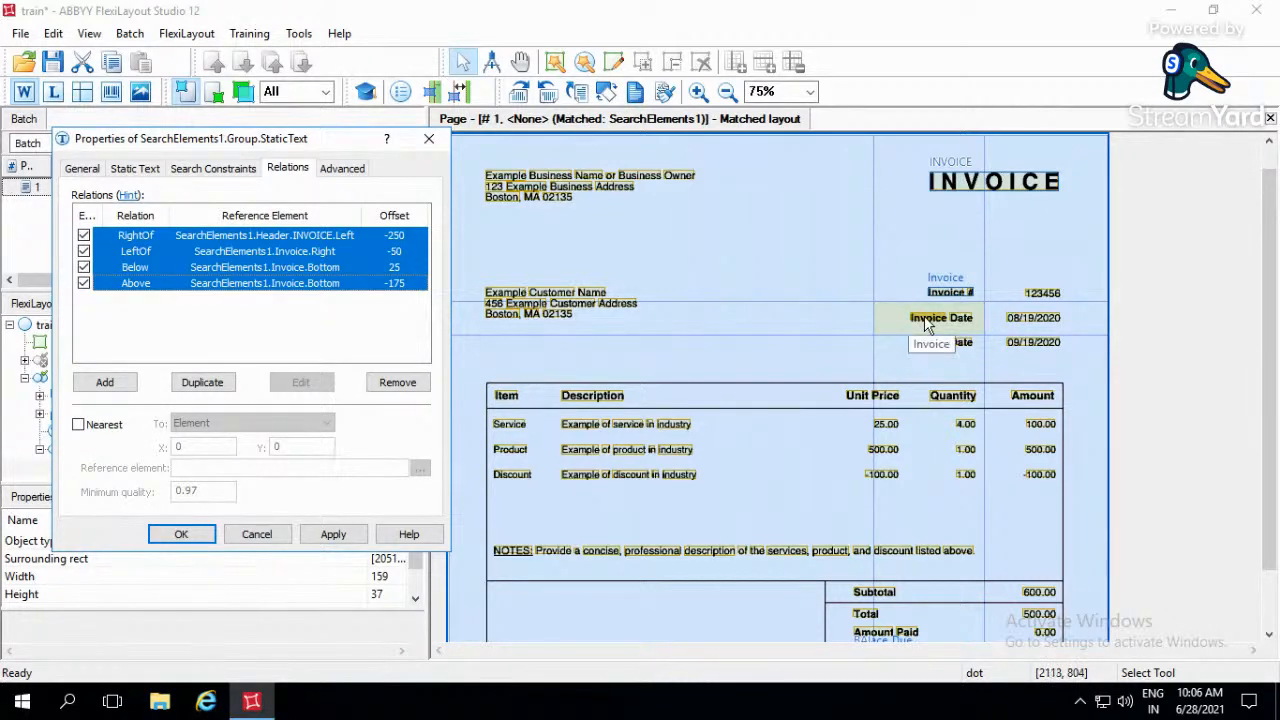
- Apply the four relations to the Invoice_Date element and save the train FlexiLayout
left_click(333, 536)
left_click(200, 535)
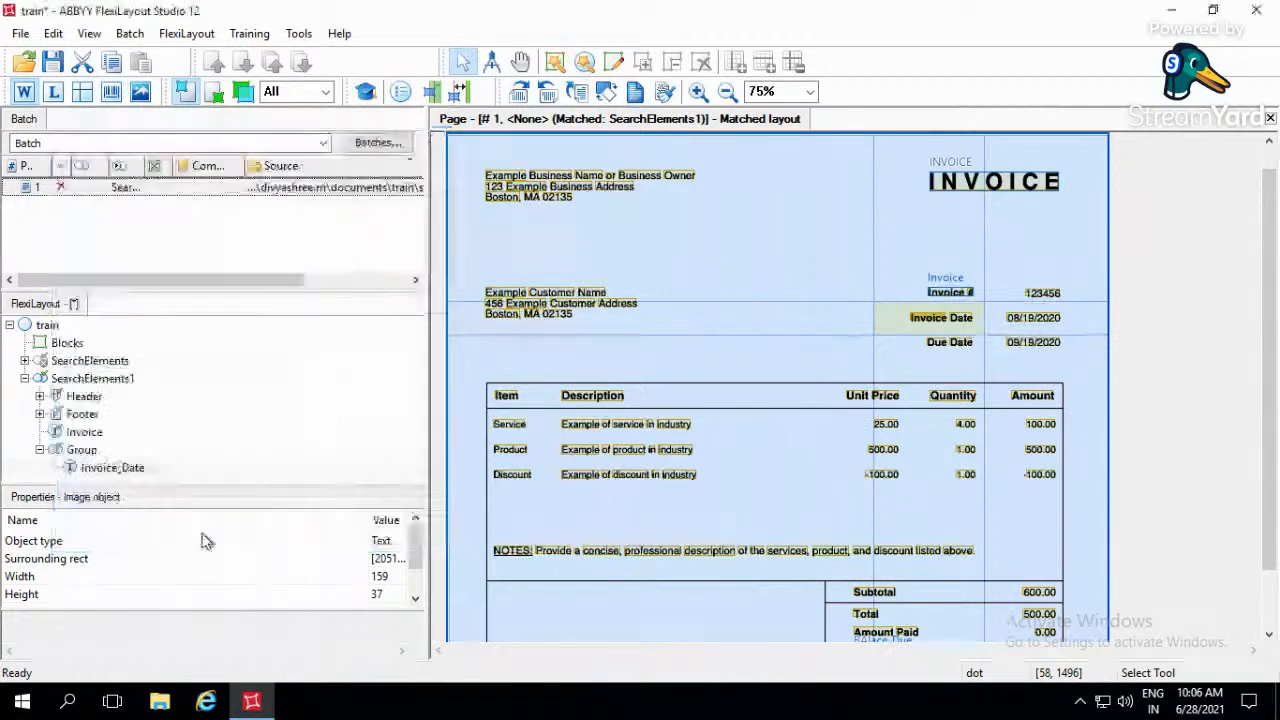
key("ctrl+s")
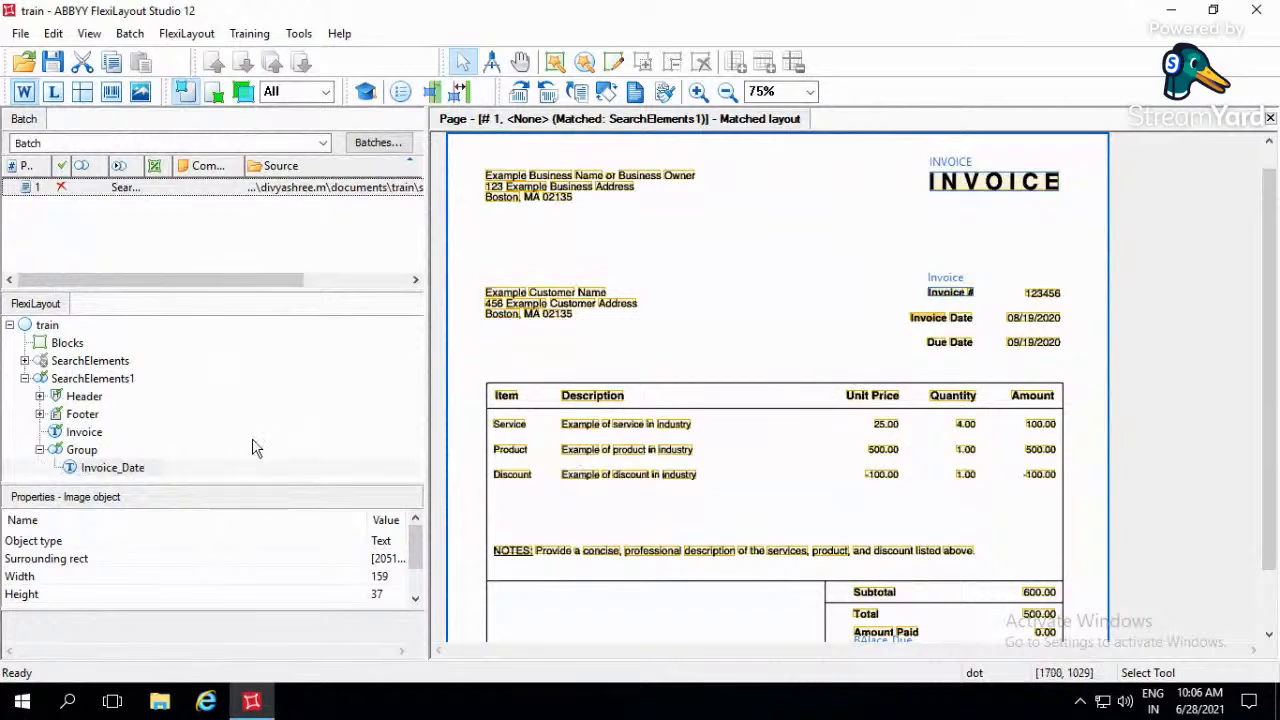
left_click(97, 433)
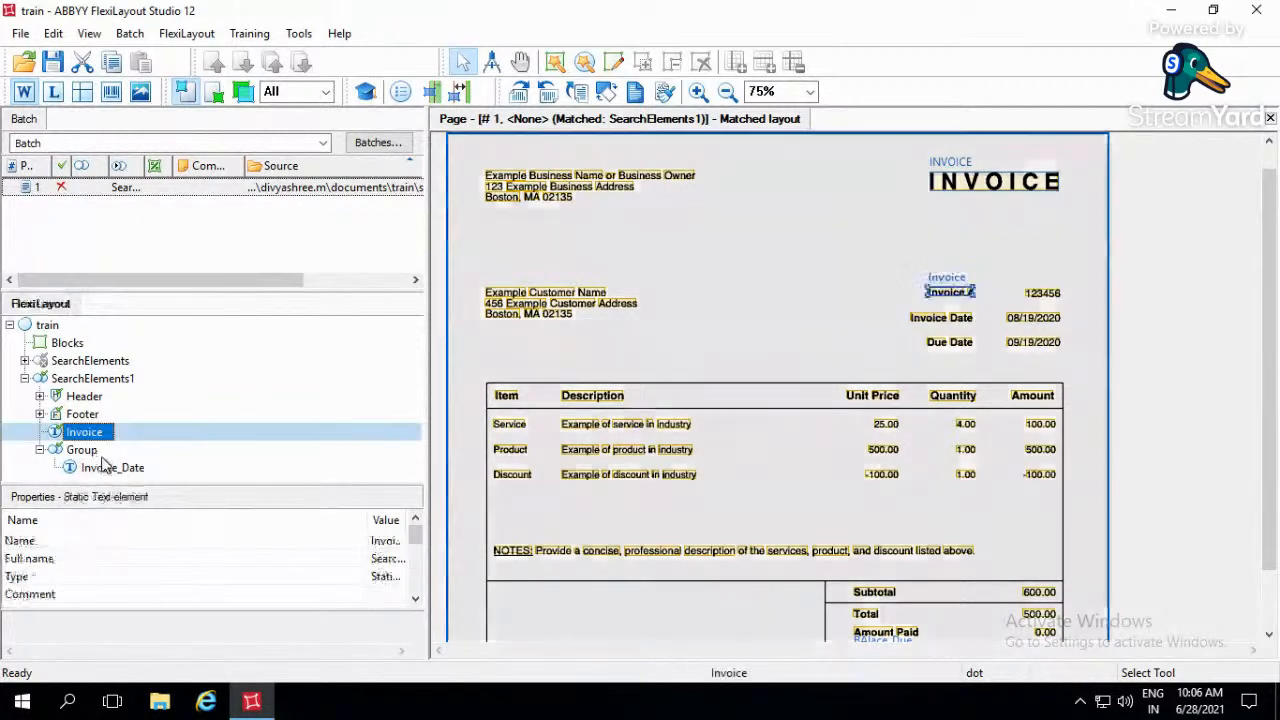
- Duplicate the Invoice_Date element within its group and rename the copy Daue_Date
left_click(105, 468)
key("ctrl+c")
key("ctrl+v")
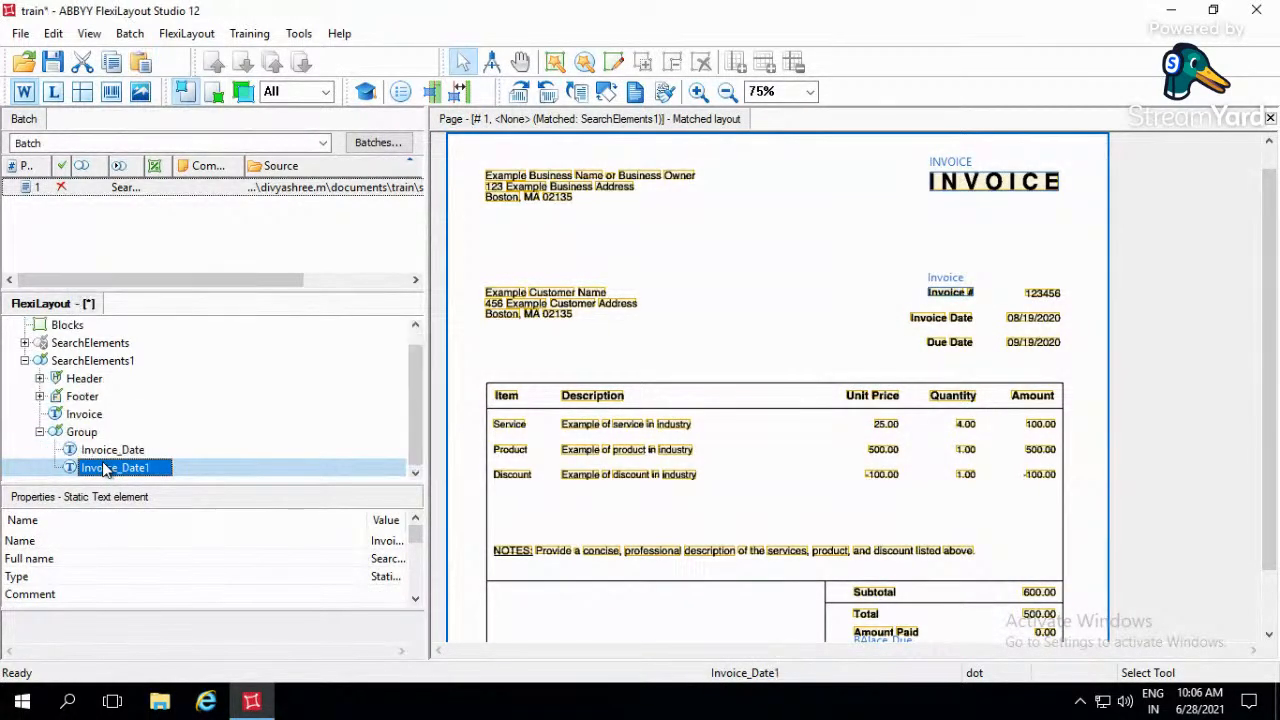
left_click(155, 473)
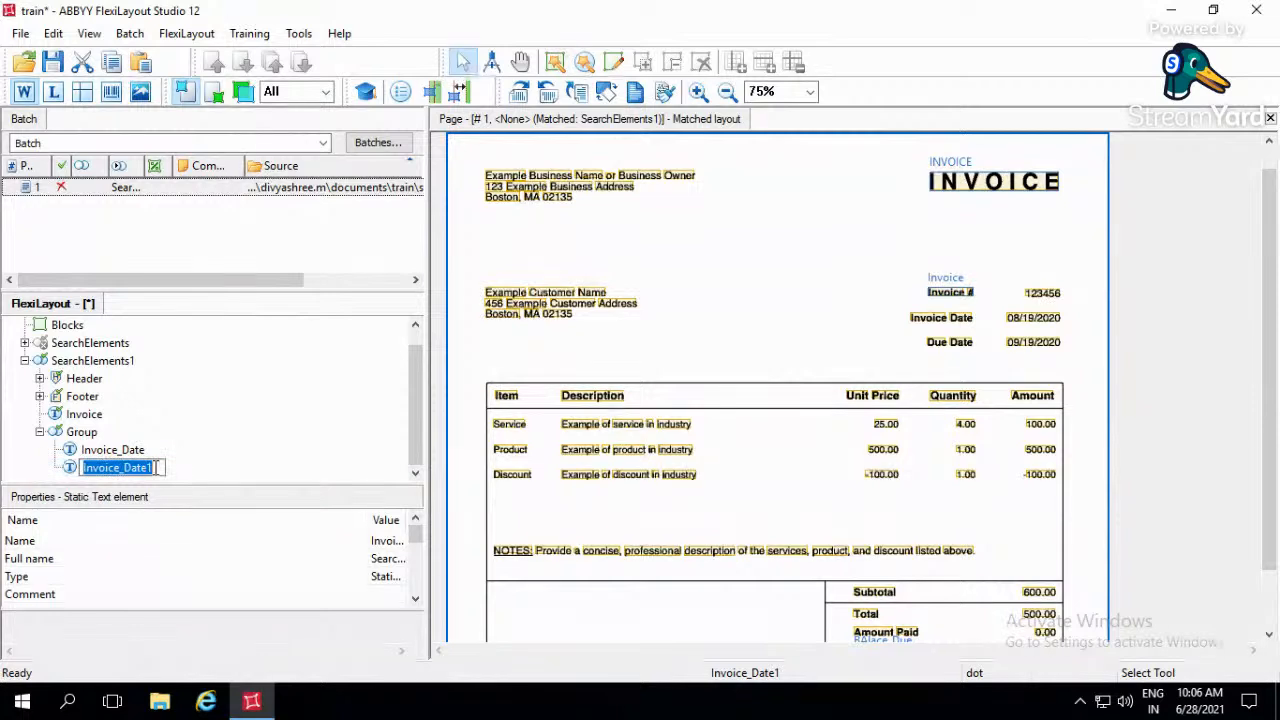
type("Daue_Date")
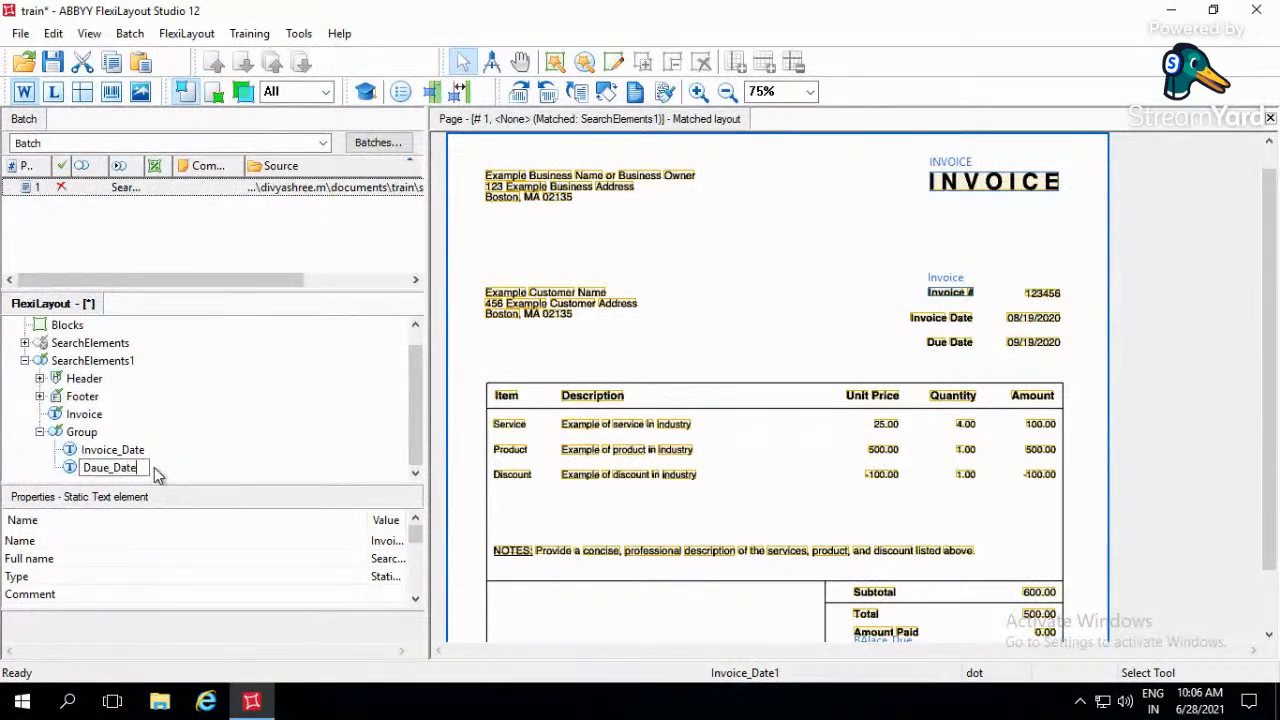
key("Return")
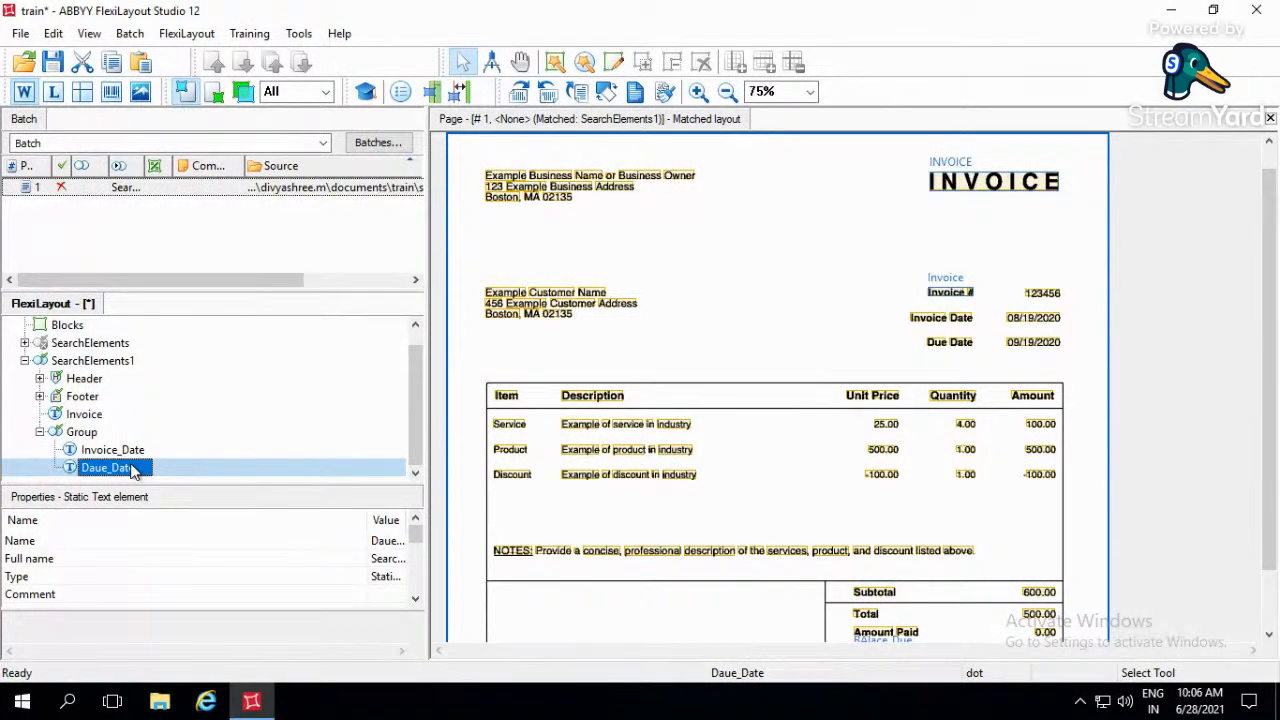
- Change the reference element of Daue_Date's Below relation to SearchElements1.Group.Invoice_Date and save the relation
double_click(134, 471)
left_click(287, 169)
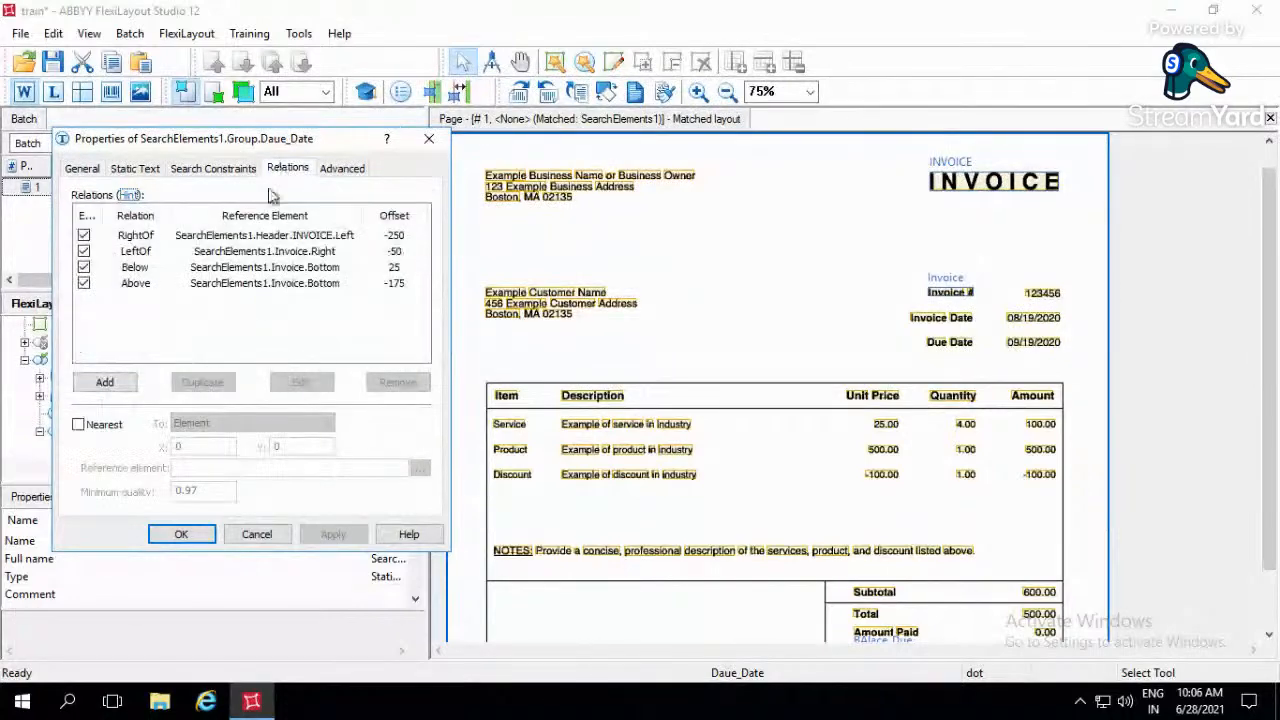
double_click(287, 270)
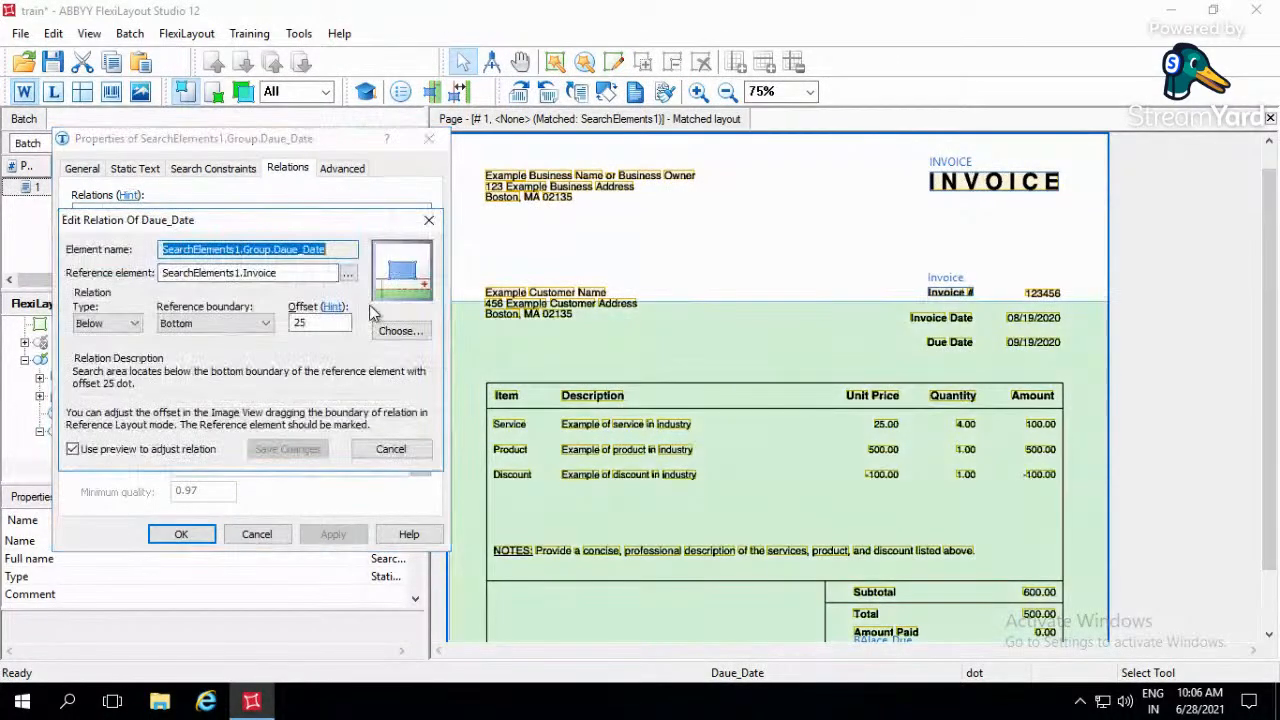
left_click(355, 280)
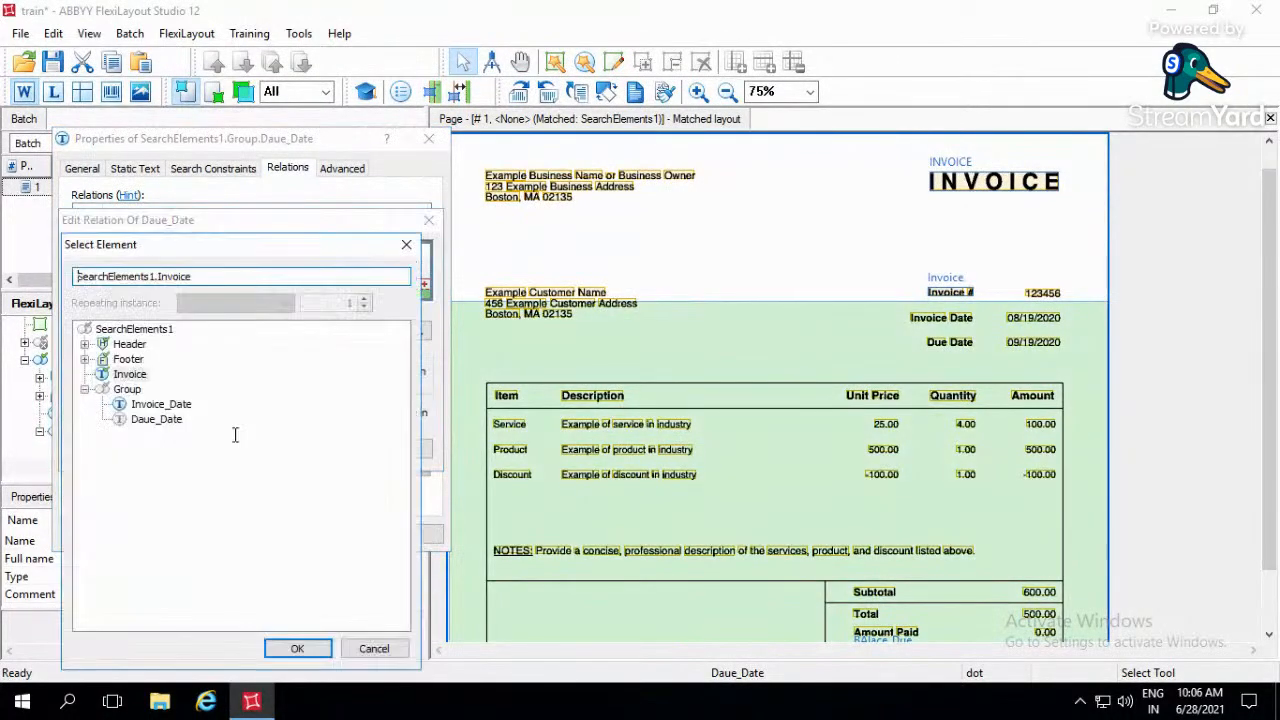
left_click(160, 404)
left_click(297, 648)
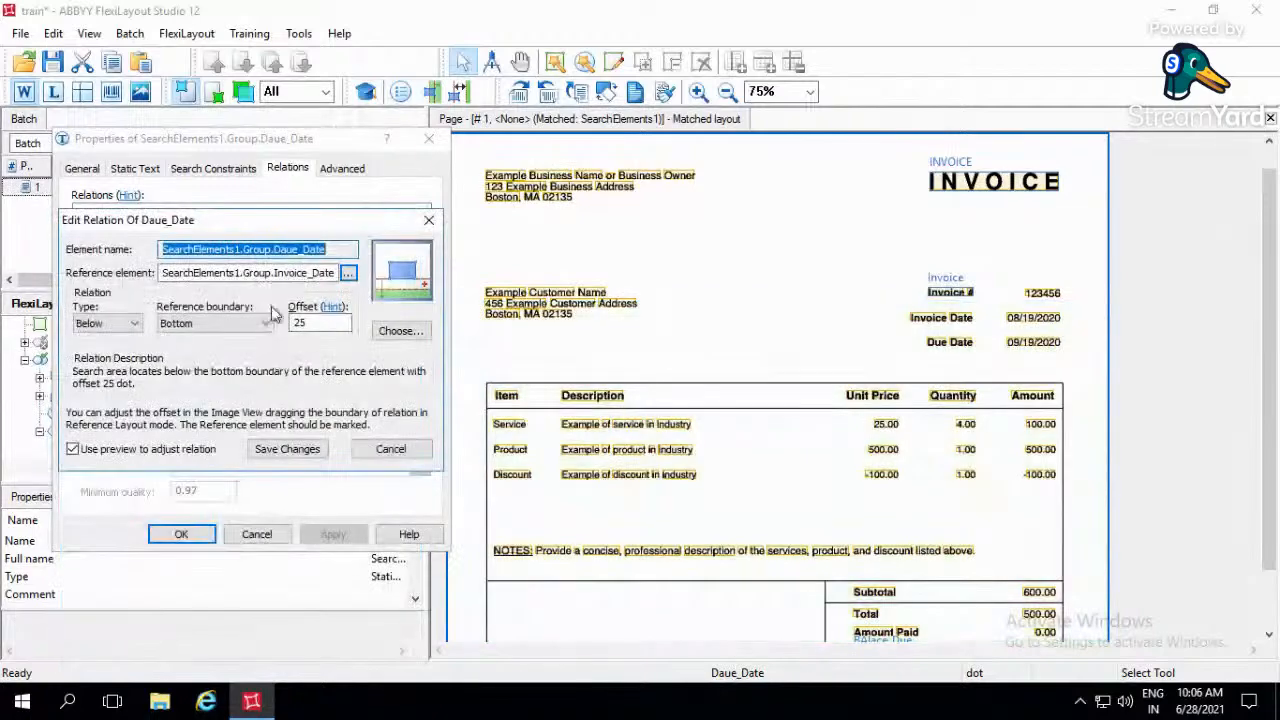
left_click(290, 449)
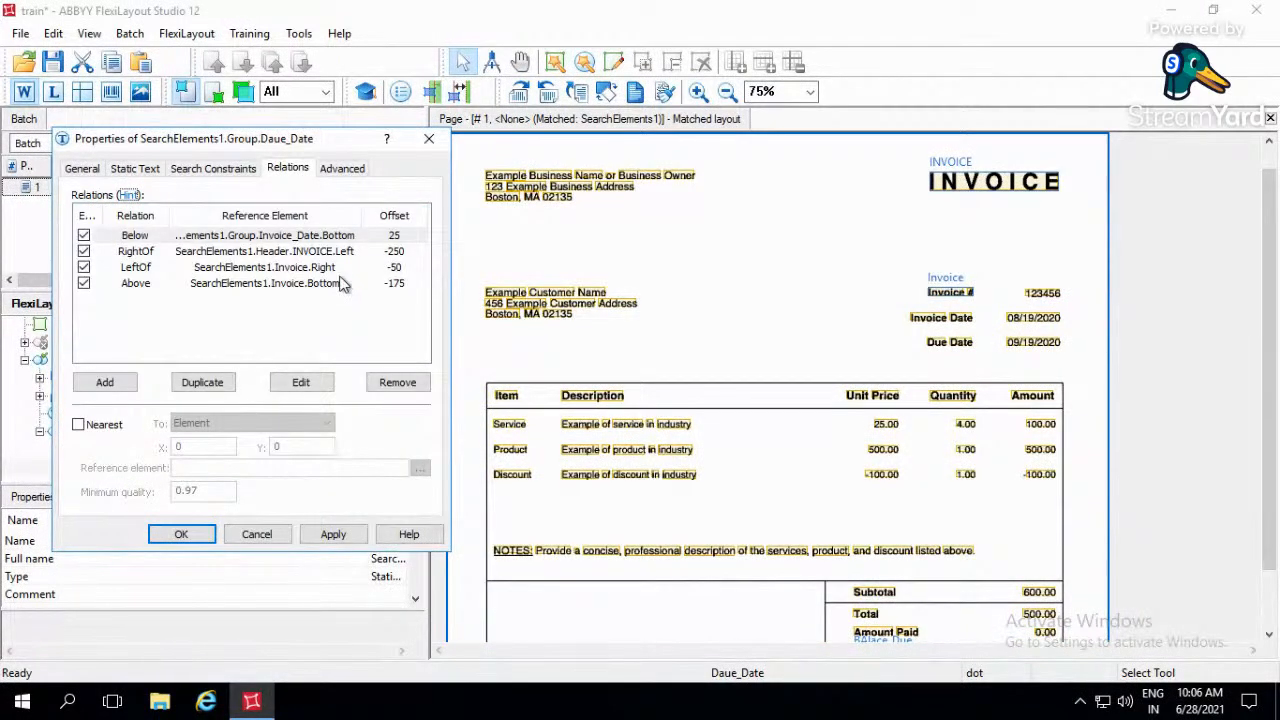
- Change the reference element of Daue_Date's Above relation to SearchElements1.Group.Invoice_Date as well
double_click(338, 287)
left_click(345, 275)
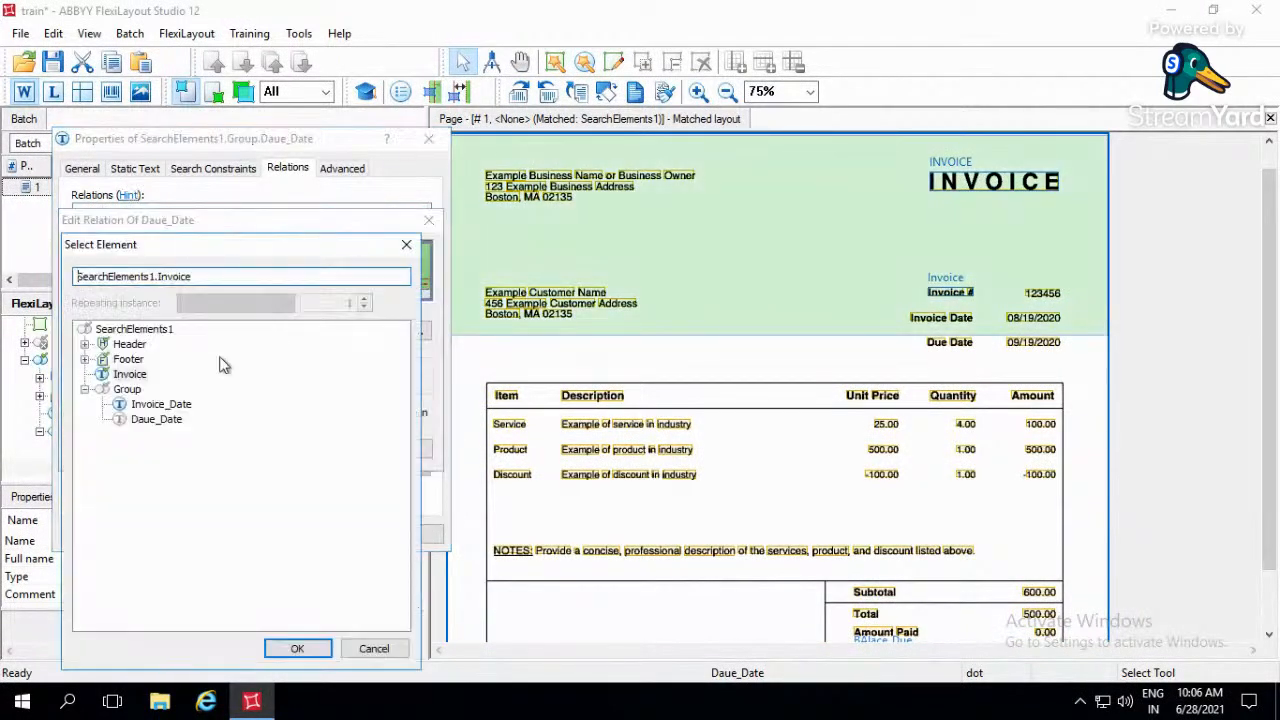
left_click(160, 404)
left_click(297, 648)
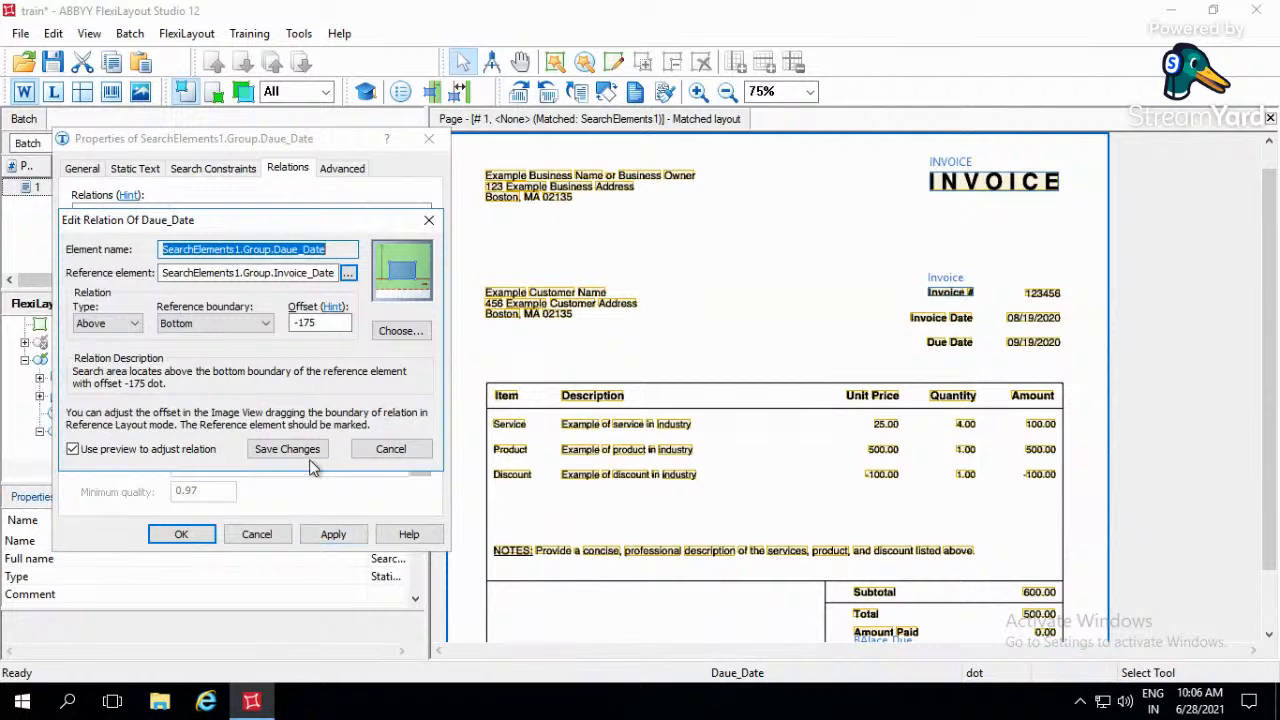
key("Return")
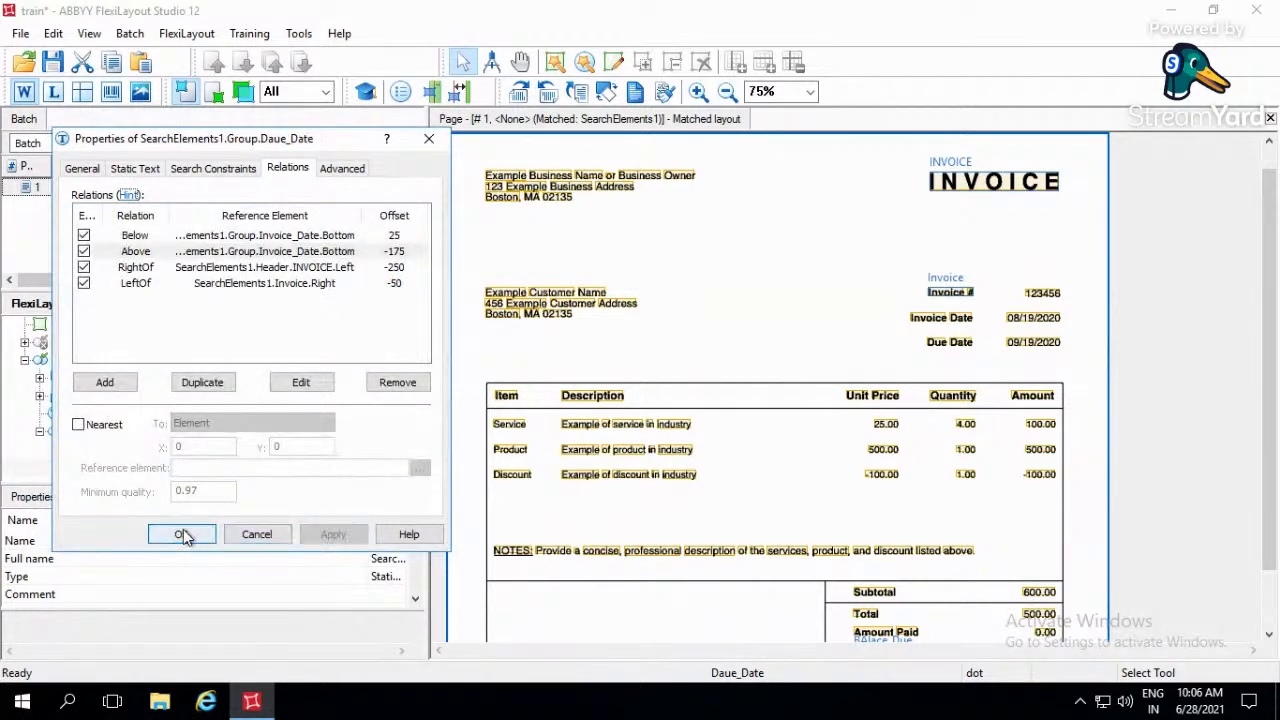
- Accept the Daue_Date properties, save the FlexiLayout, and rematch page 1 to check the SearchElements1 elements on the image
left_click(181, 534)
key("ctrl+s")
double_click(284, 188)
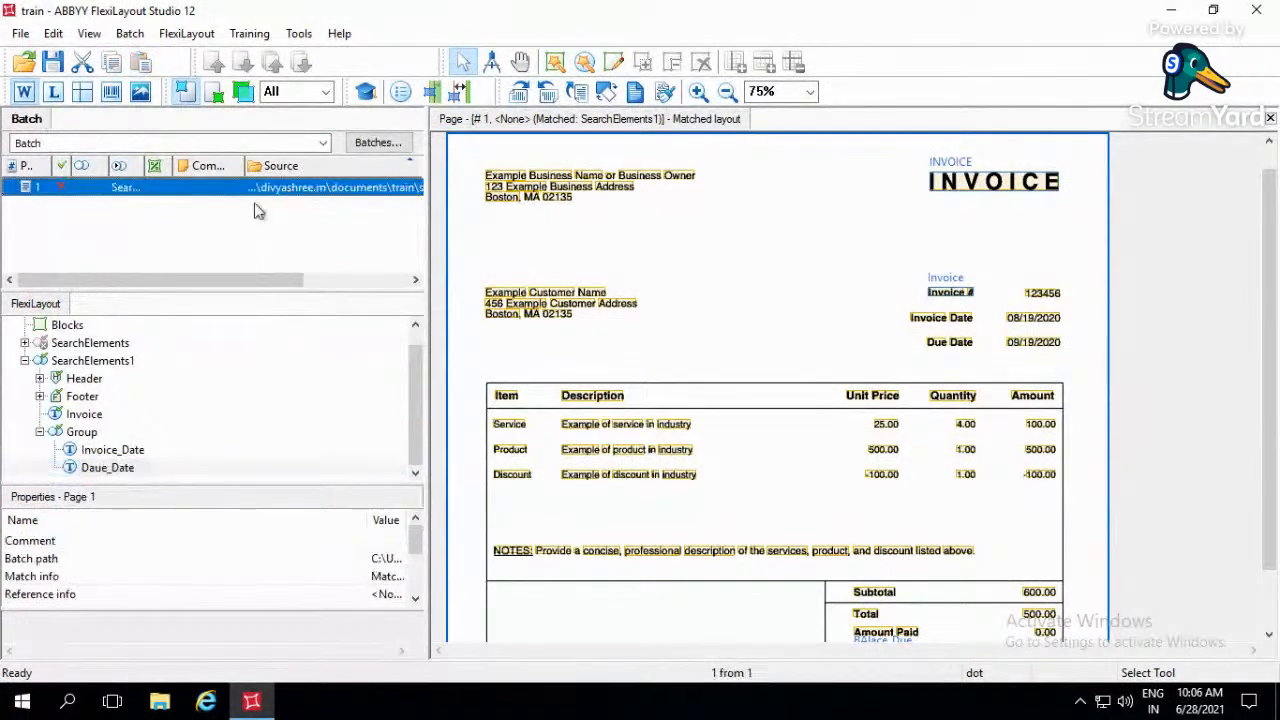
left_click(90, 362)
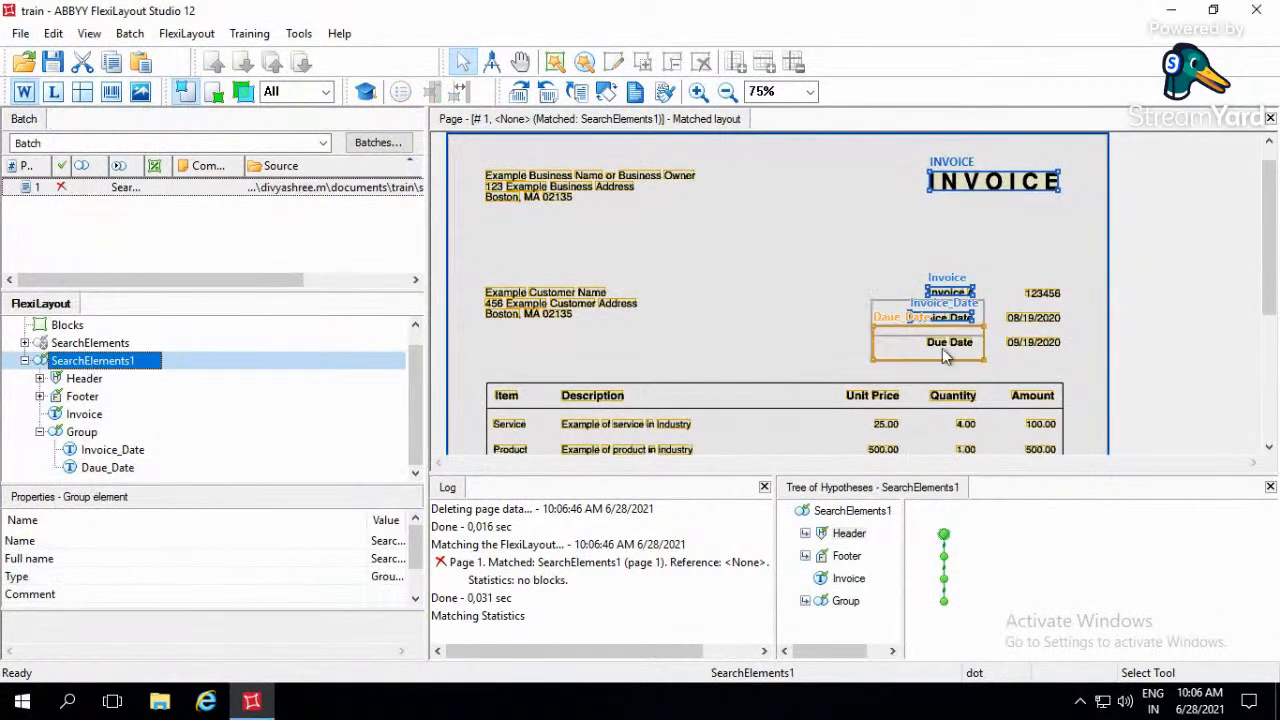
- Replace the static search text of the Daue_Date element with "Due Date"
double_click(93, 468)
left_click(138, 168)
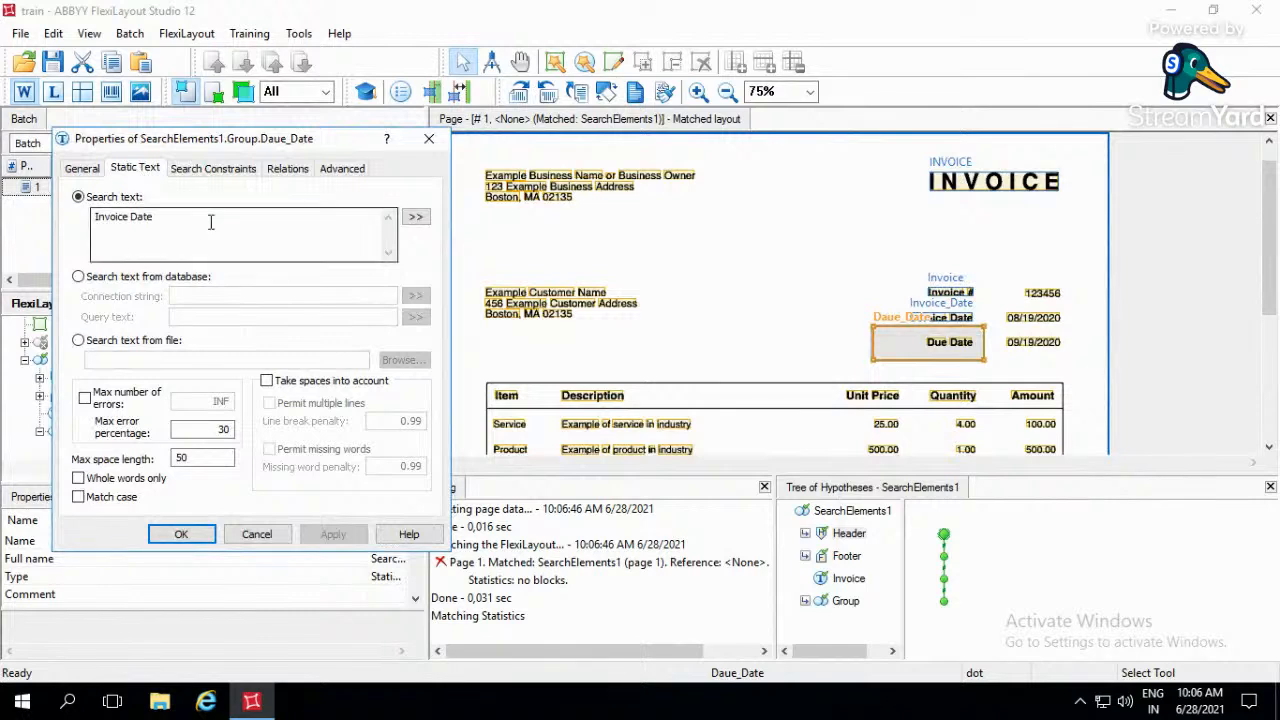
left_click_drag(157, 217, 65, 234)
type("Du")
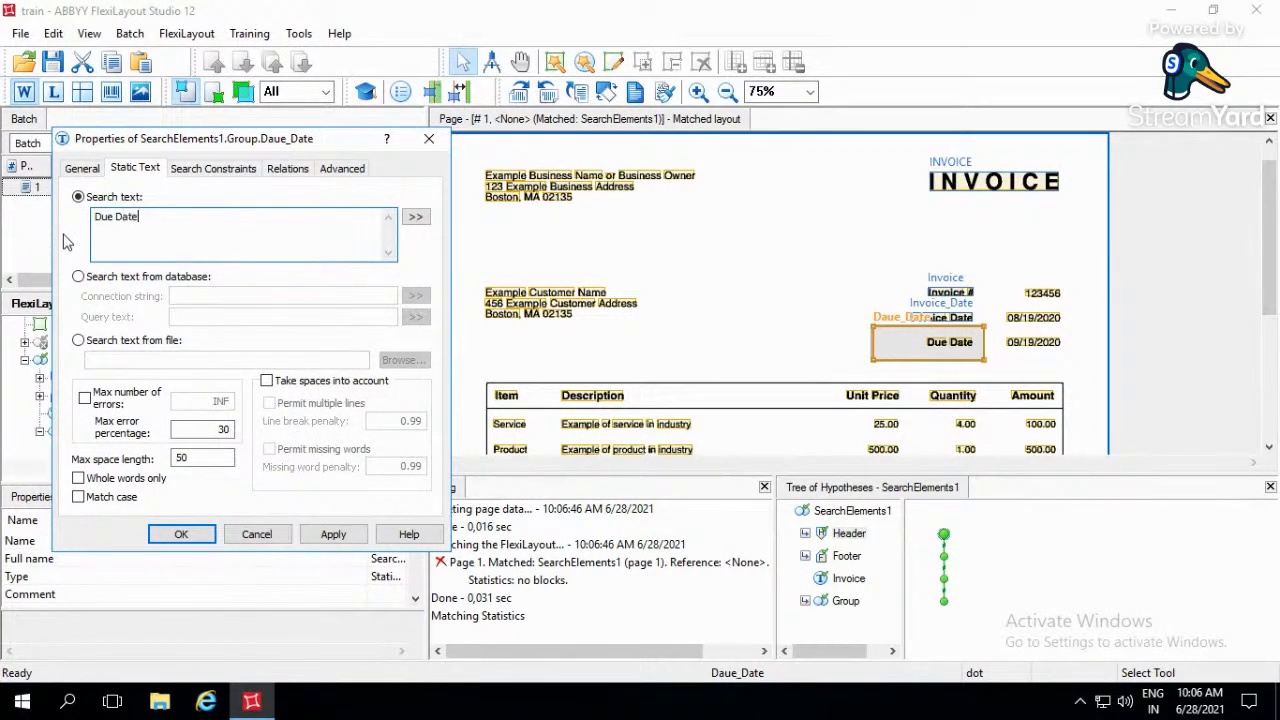
left_click(185, 534)
- Save the train FlexiLayout and rematch page 1, checking the date labels and the totals area on the invoice
key("ctrl+s")
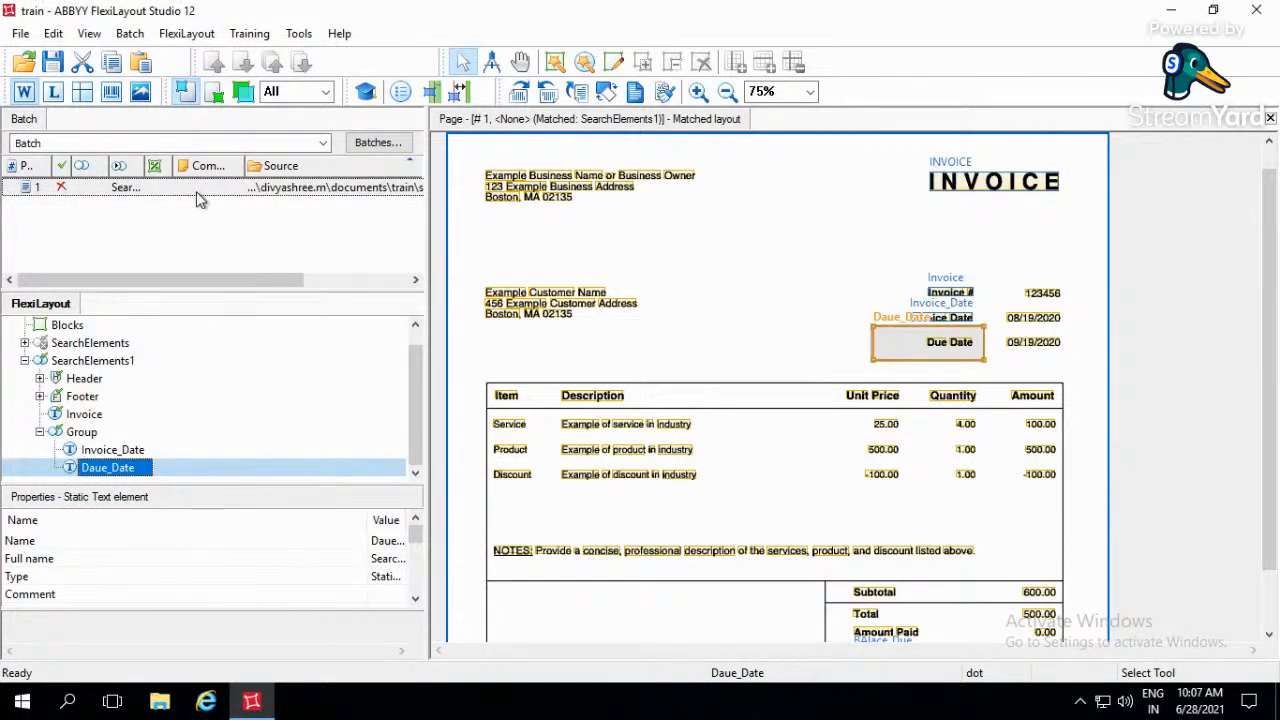
double_click(196, 191)
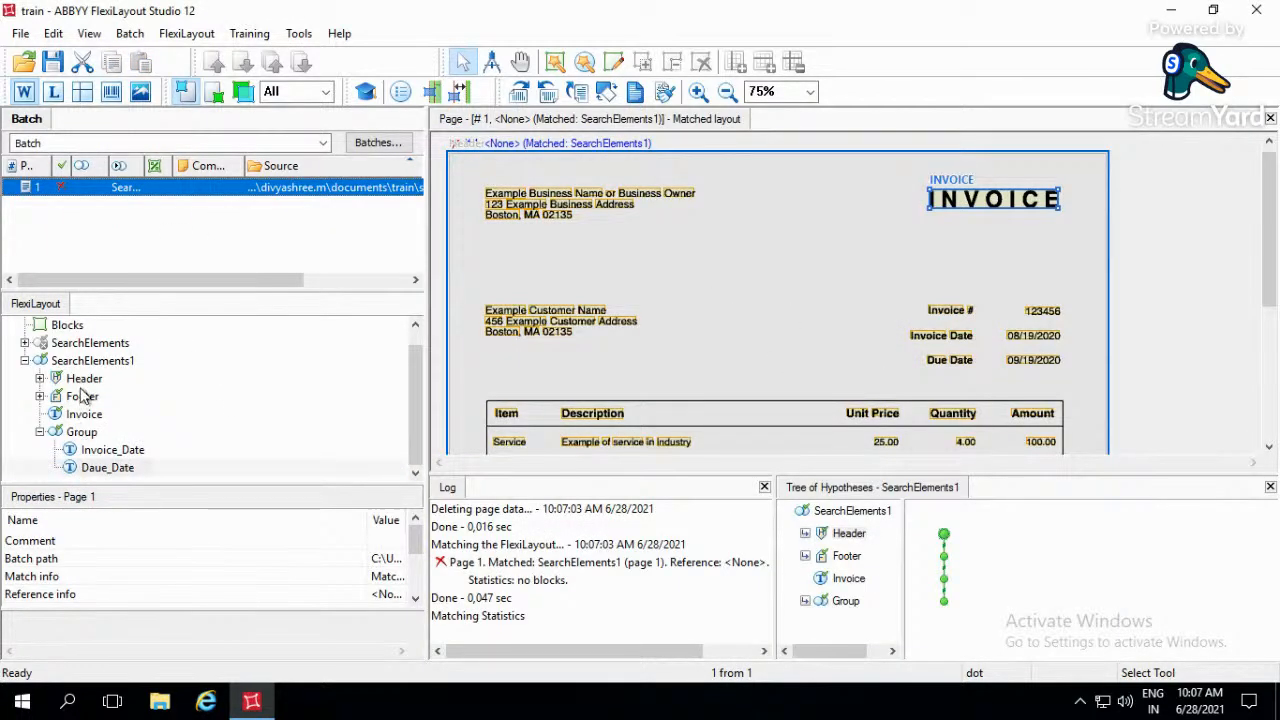
left_click(99, 363)
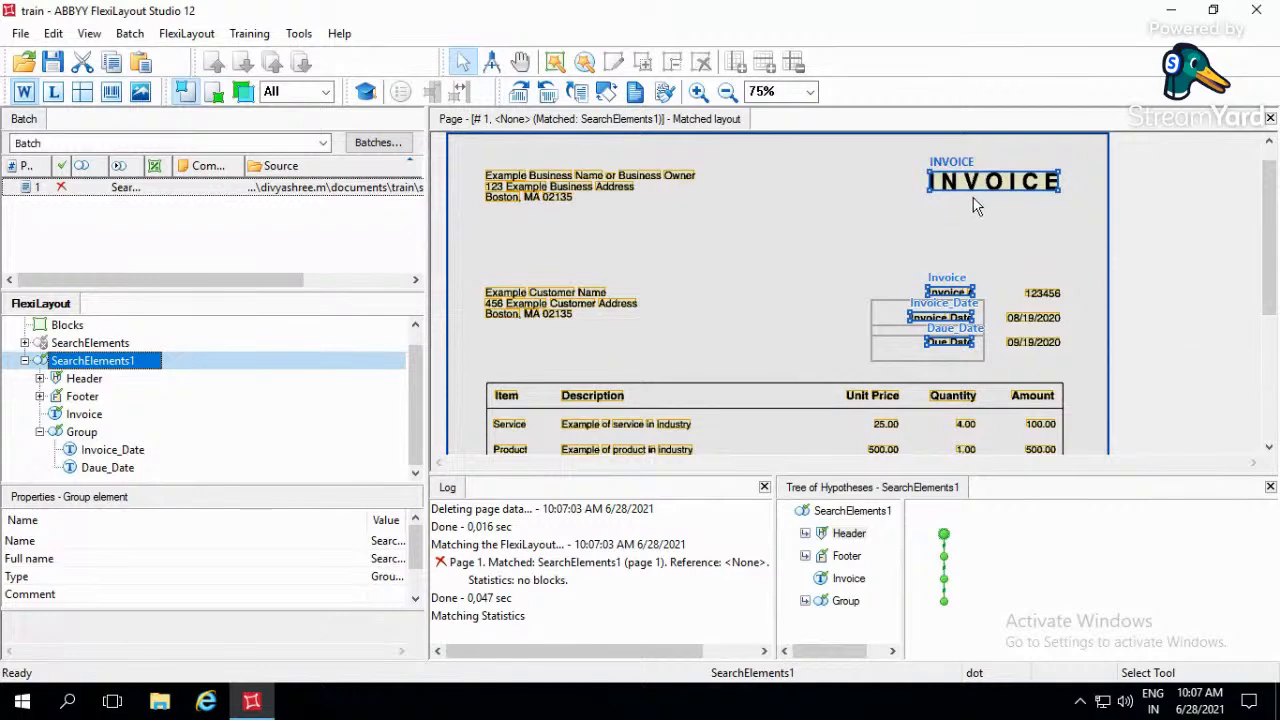
left_click(792, 324)
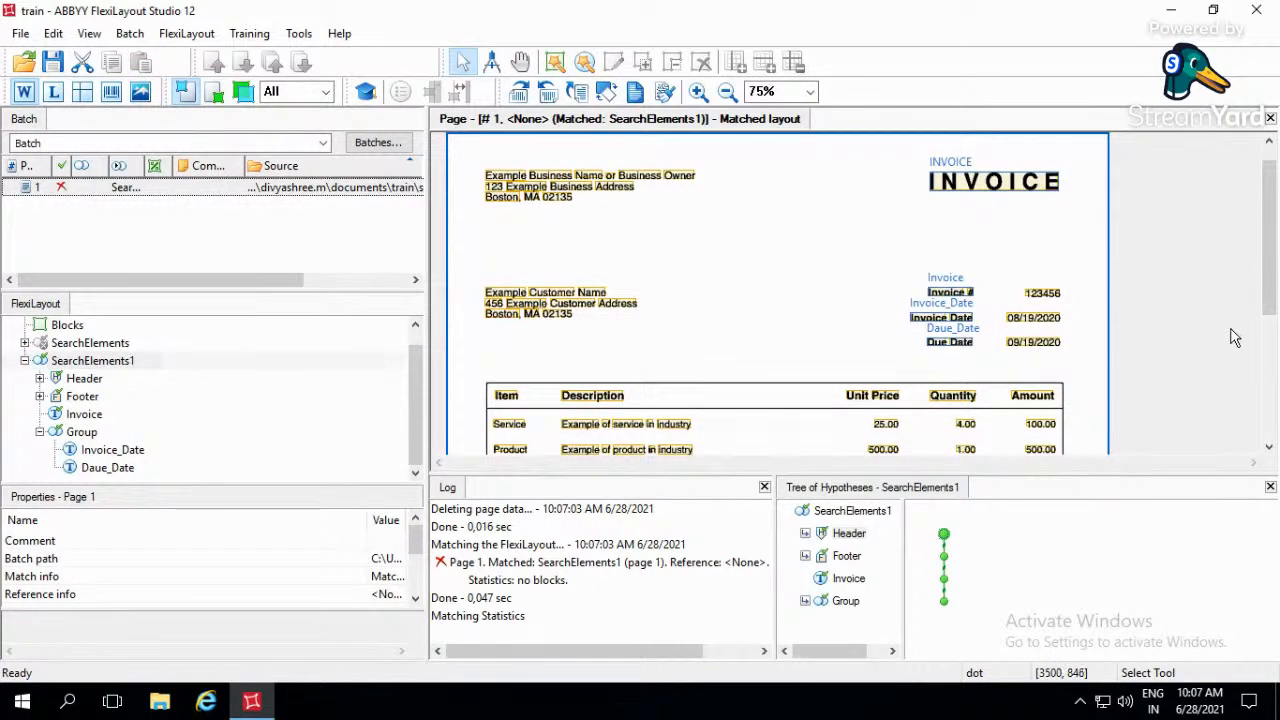
scroll(1233, 343, "down", 3)
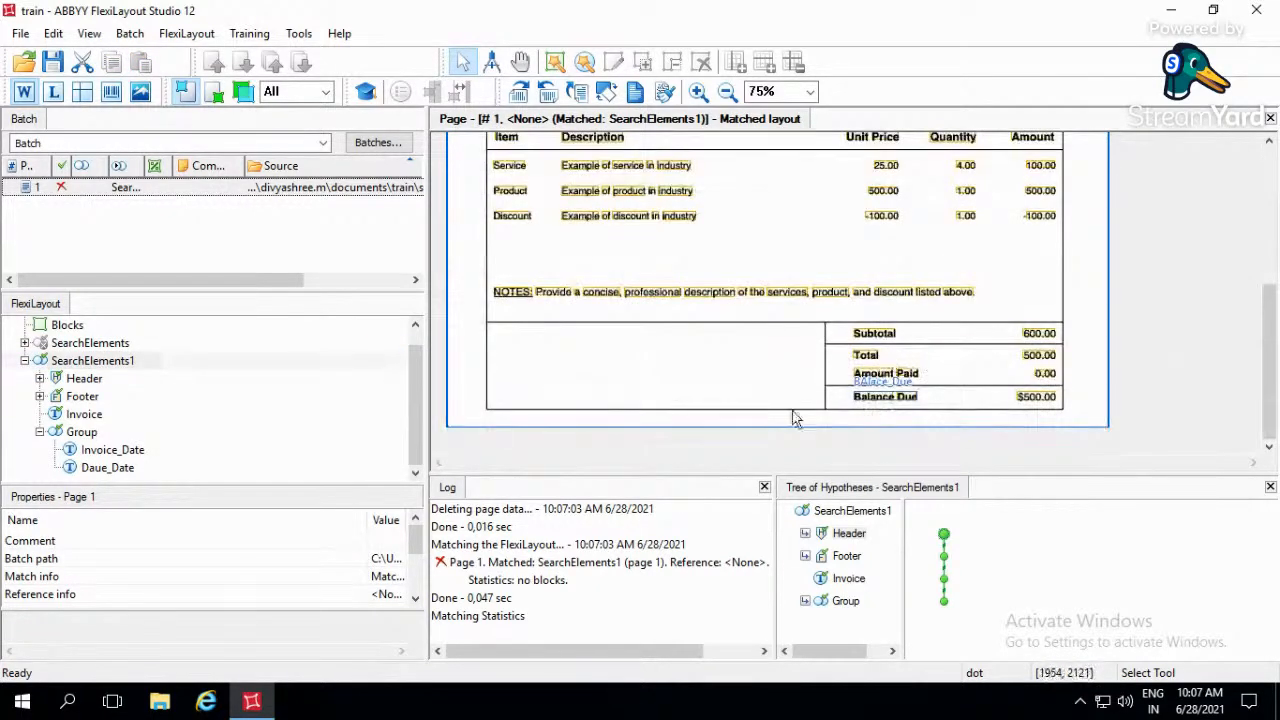
- Add a Static Text element named Subtotal to the Group, with the number of surviving hypotheses set to 1
left_click(80, 434)
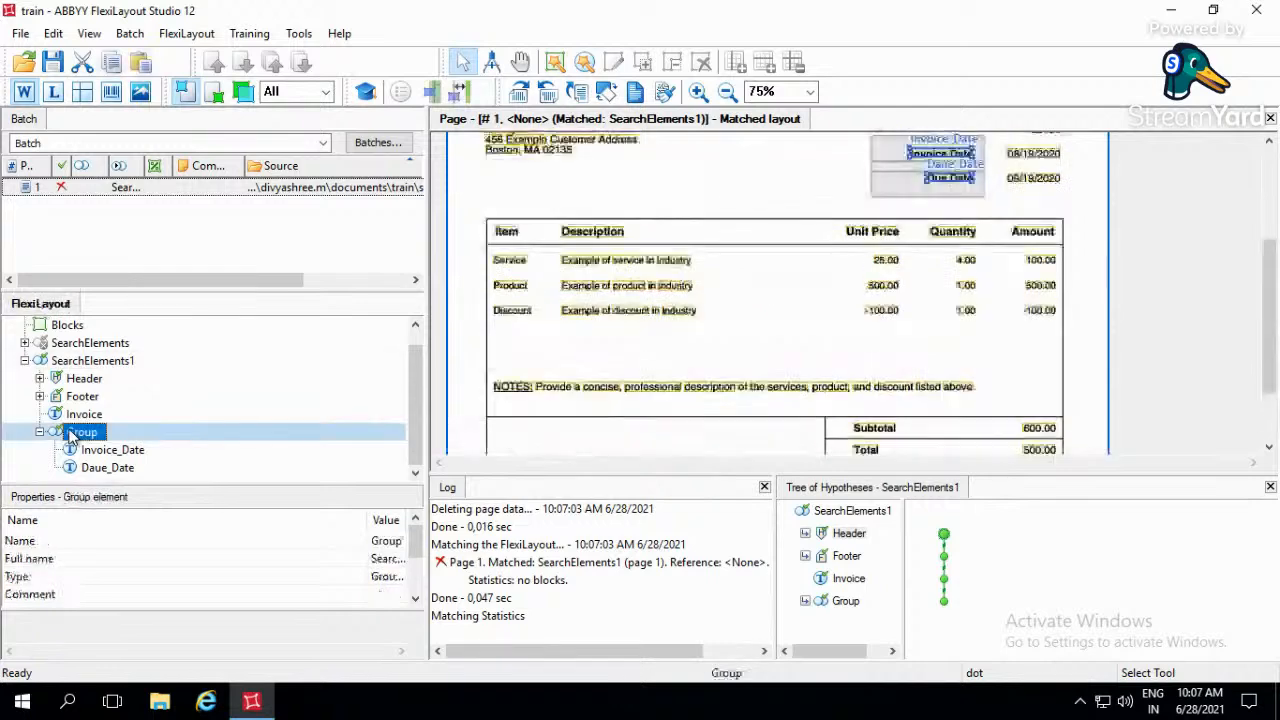
right_click(92, 432)
mouse_move(200, 110)
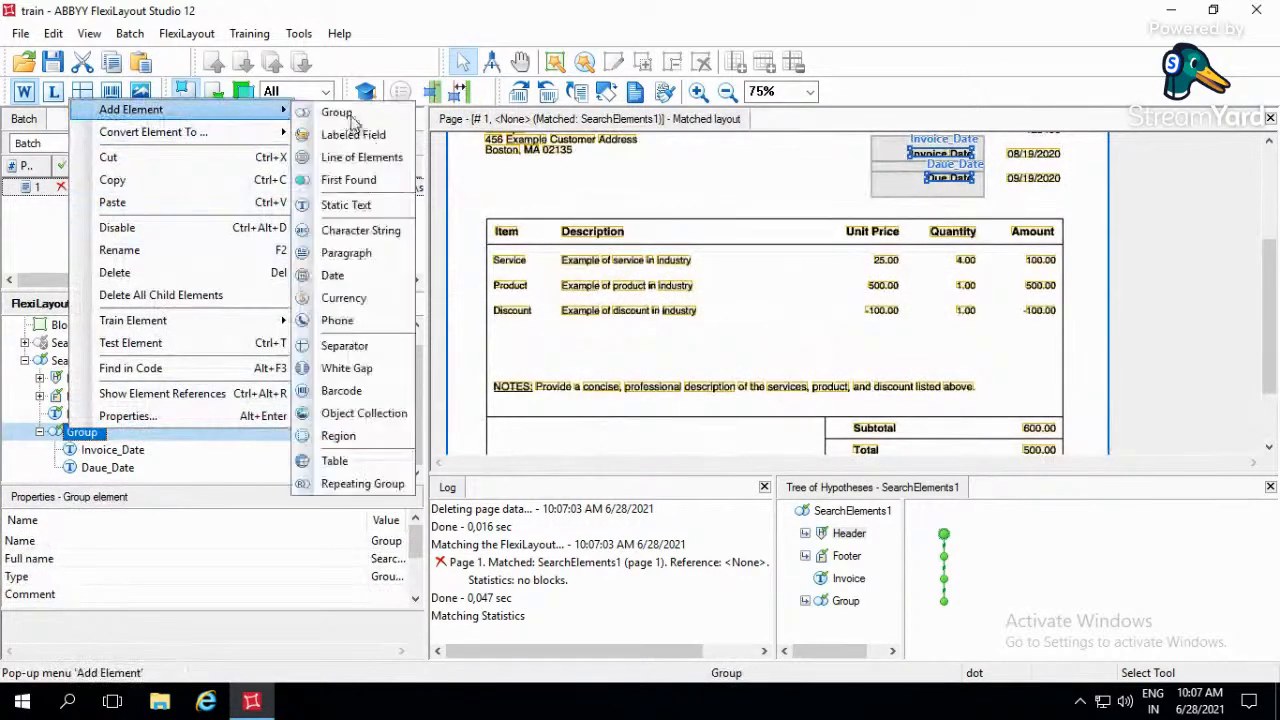
left_click(348, 206)
type("Subtotal")
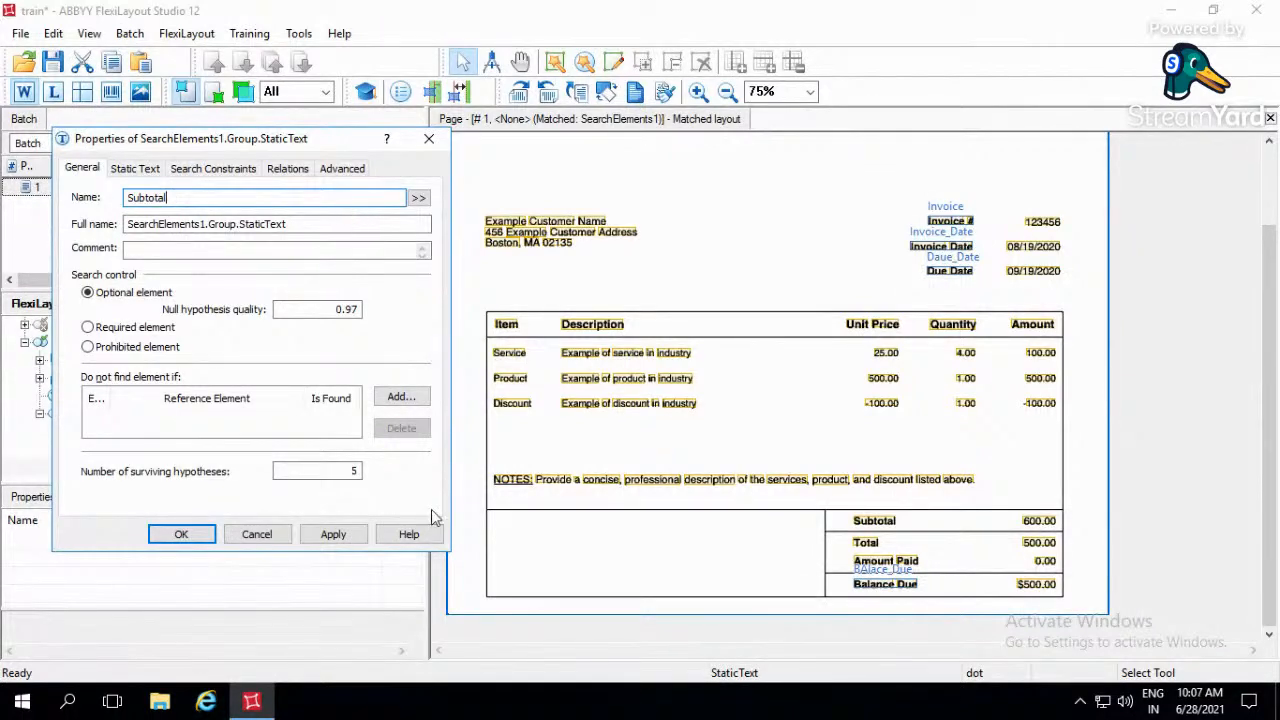
double_click(355, 470)
type("1")
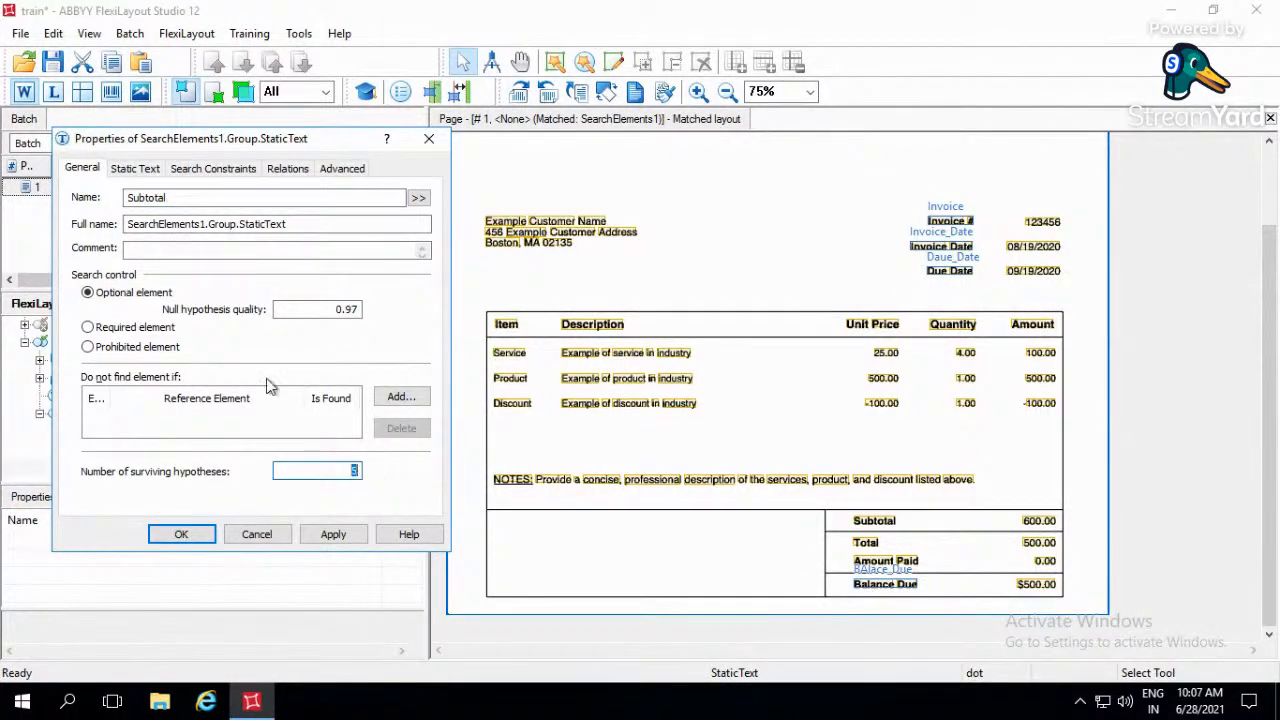
- Set the new Subtotal element's static search text to "SubTotal"
left_click(150, 169)
left_click(106, 220)
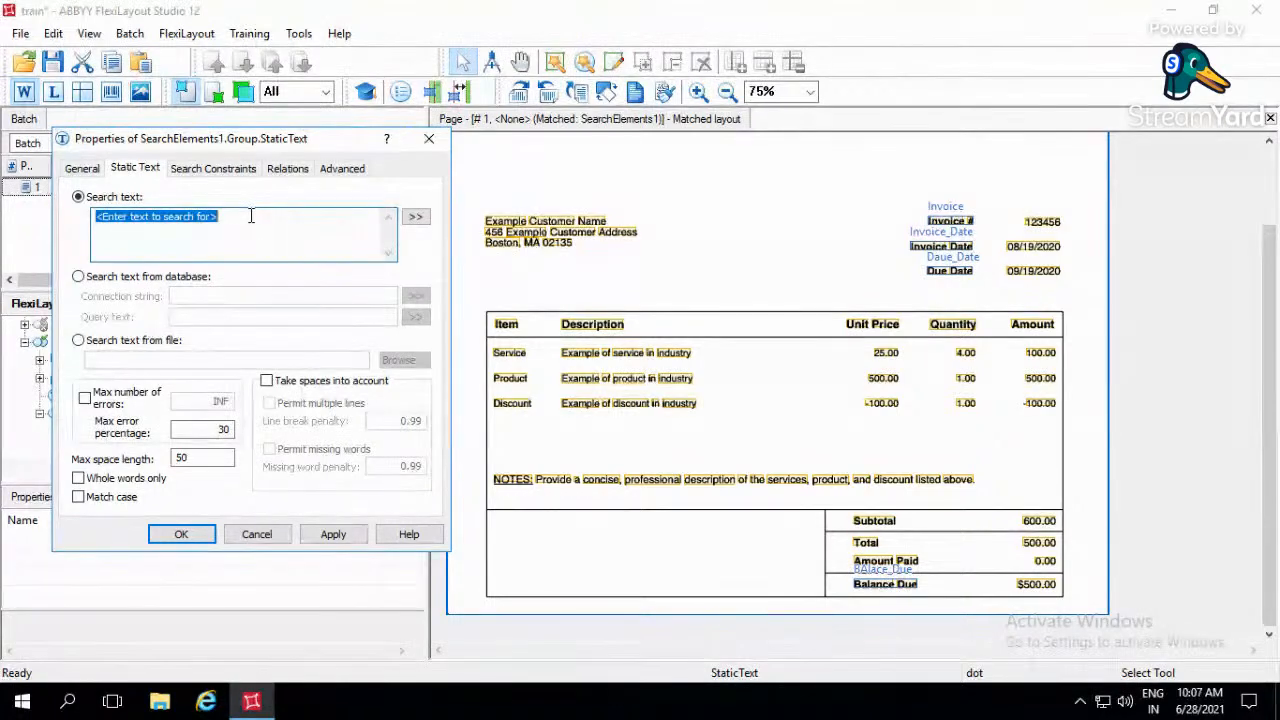
type("SubTotal")
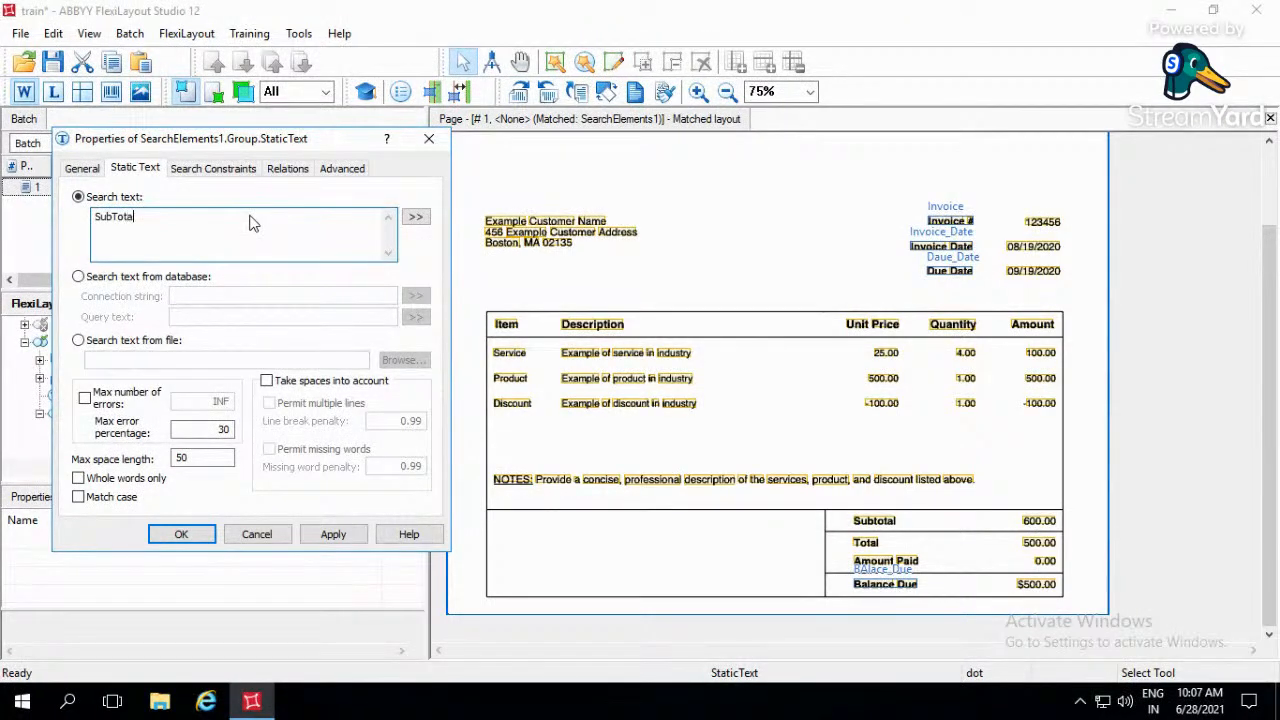
- Set up a new Above relation for the Subtotal element, referencing the Top boundary of the Footer's BAlace_Due element
left_click(287, 168)
left_click(110, 387)
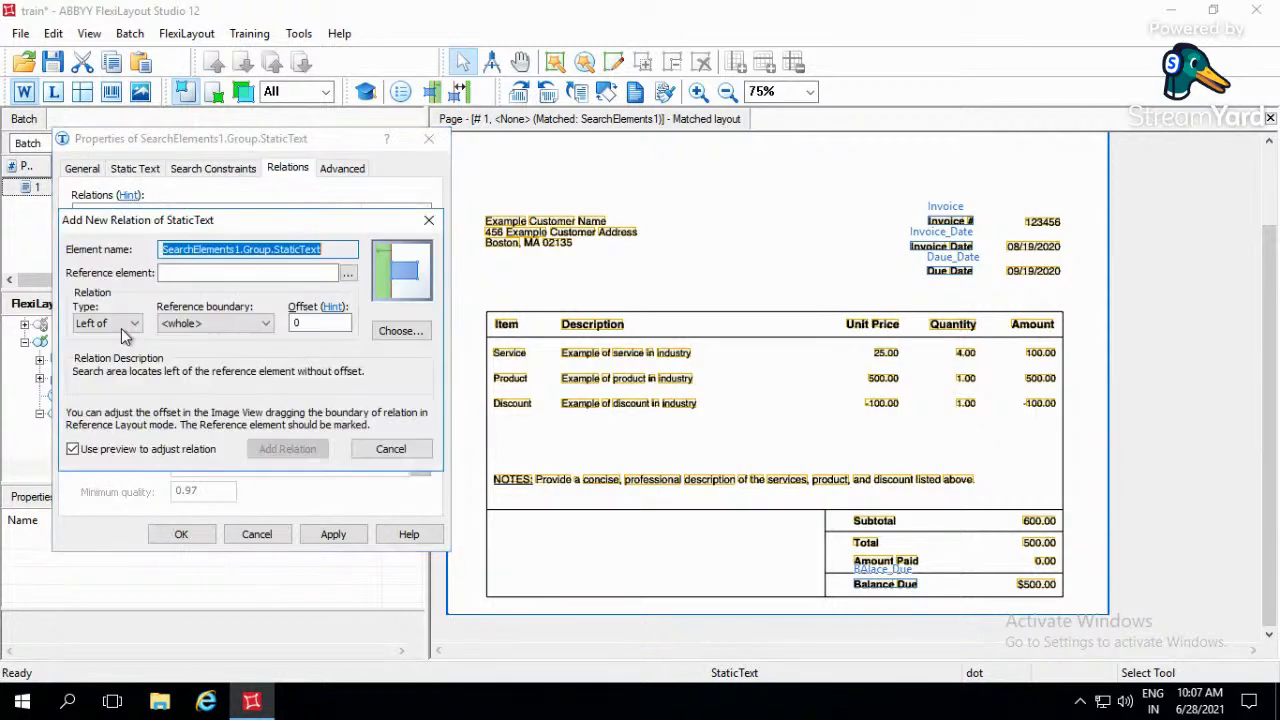
left_click(120, 324)
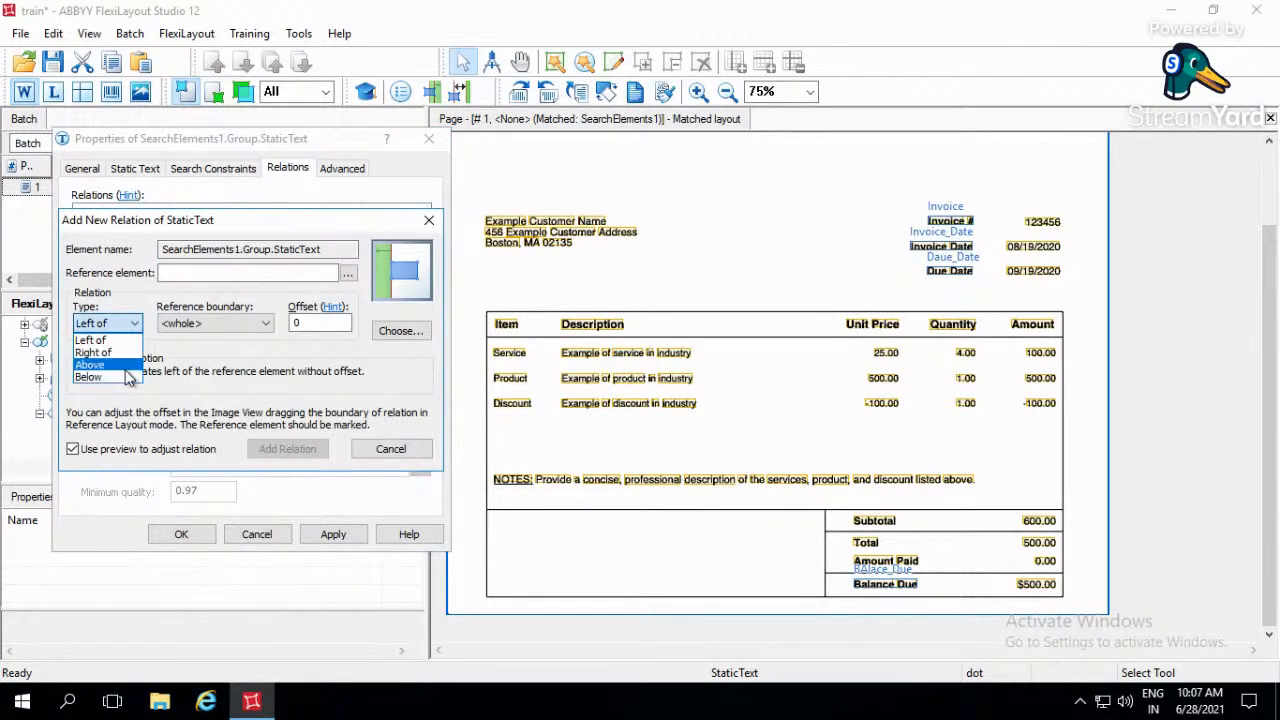
left_click(126, 366)
left_click(200, 323)
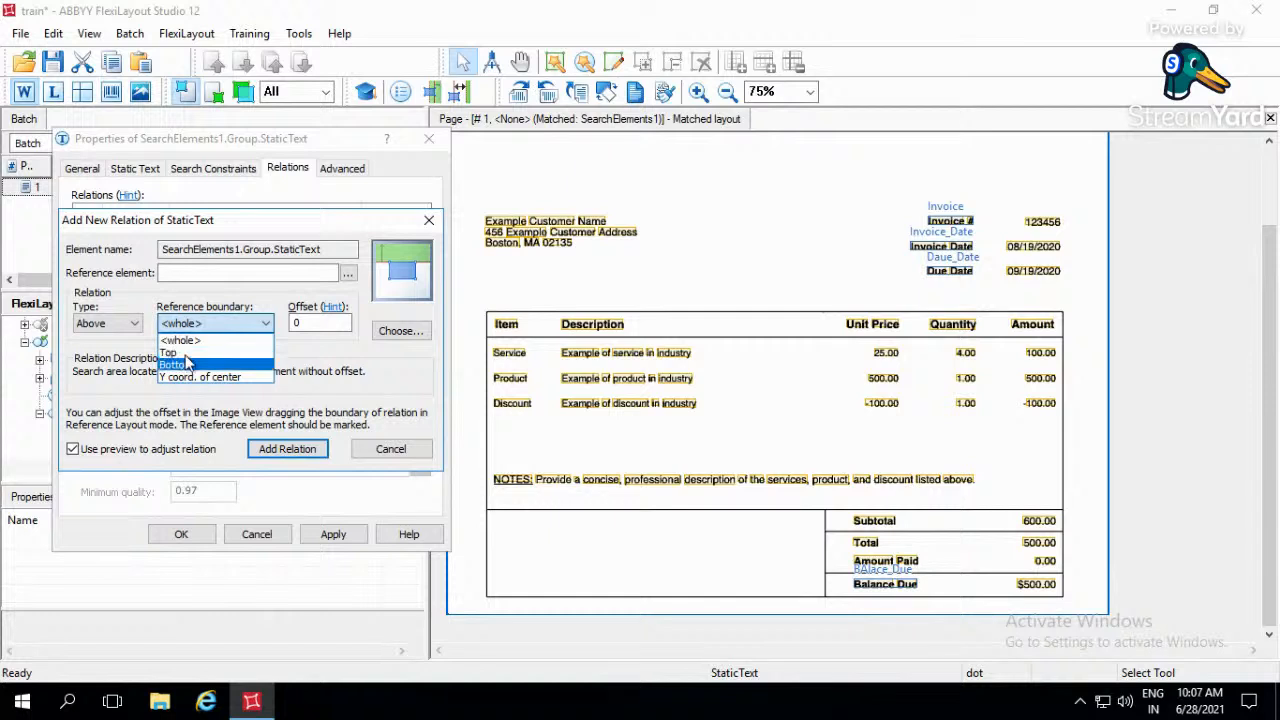
left_click(168, 353)
left_click(347, 273)
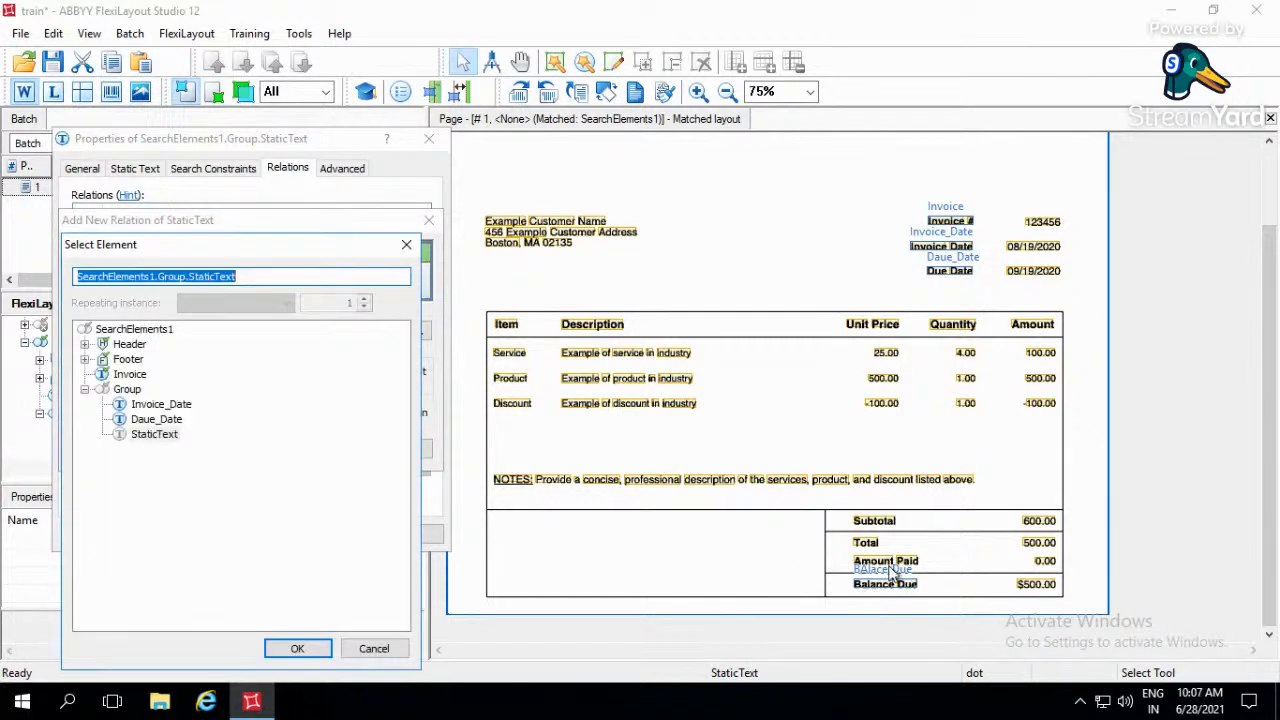
left_click(85, 359)
left_click(150, 375)
left_click(297, 648)
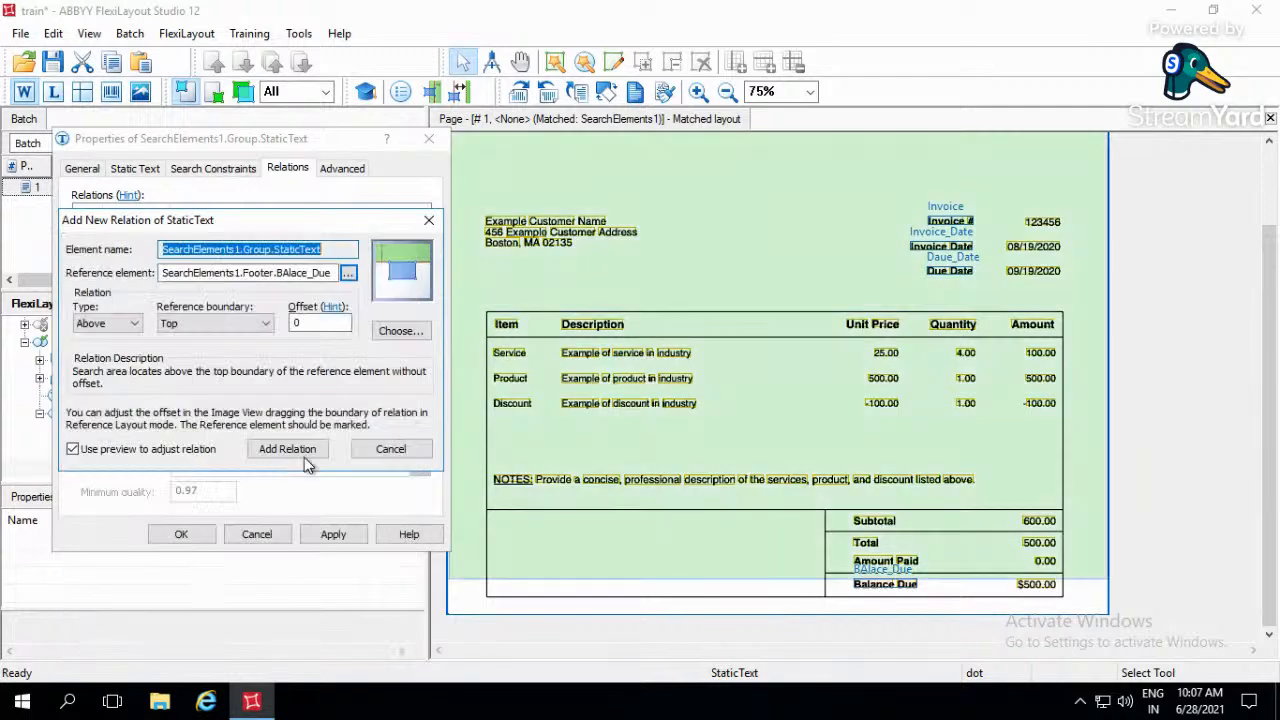
- Set the offset of the new Above relation to 150 dots
double_click(296, 322)
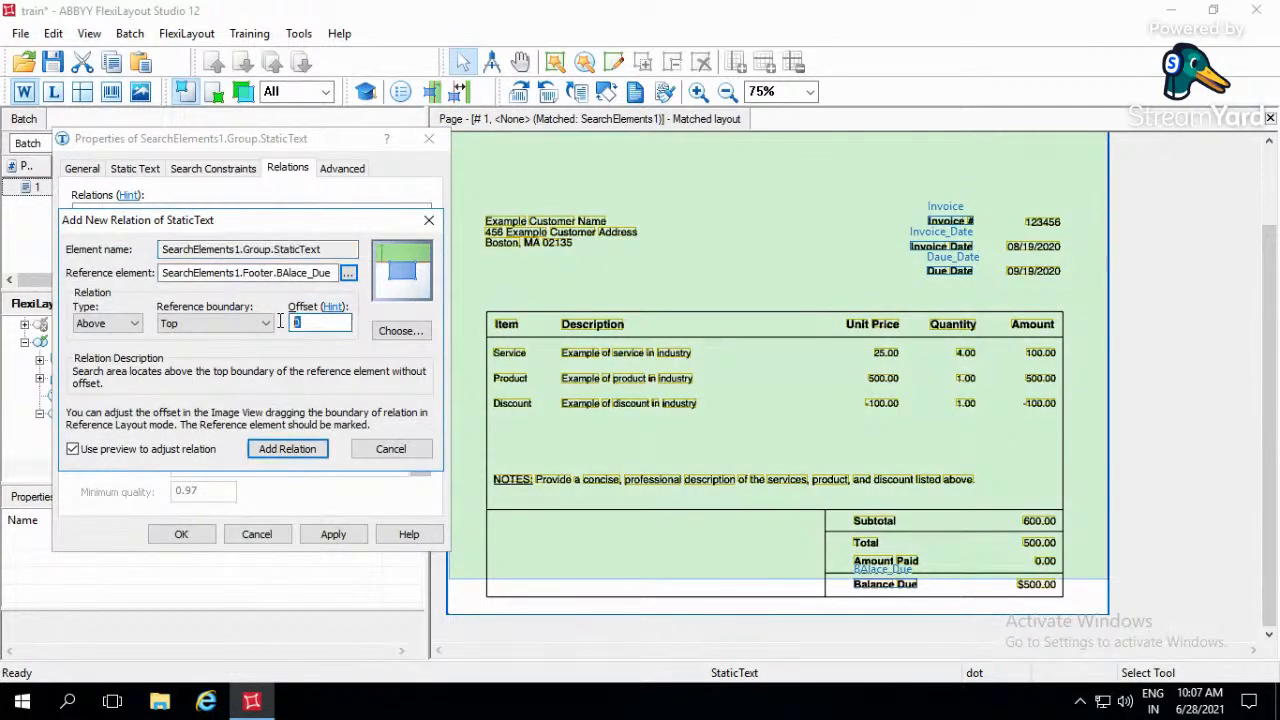
type("50")
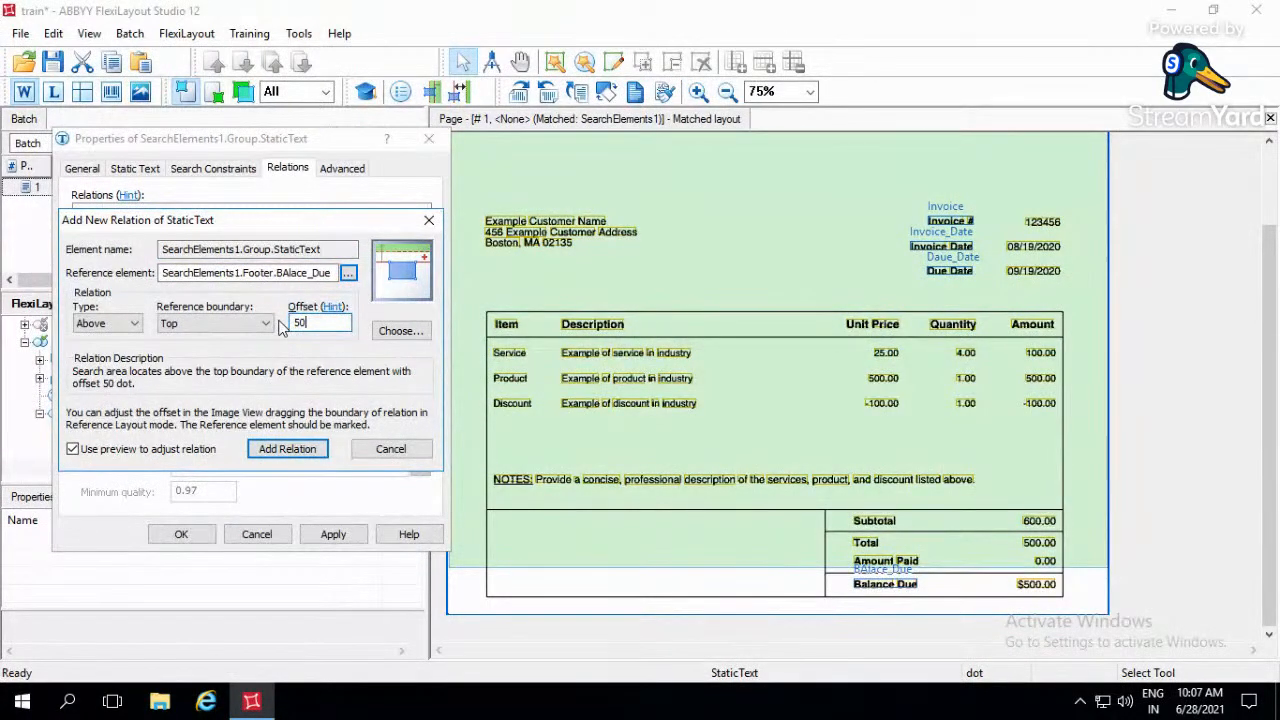
key("BackSpace")
key("BackSpace")
type("150")
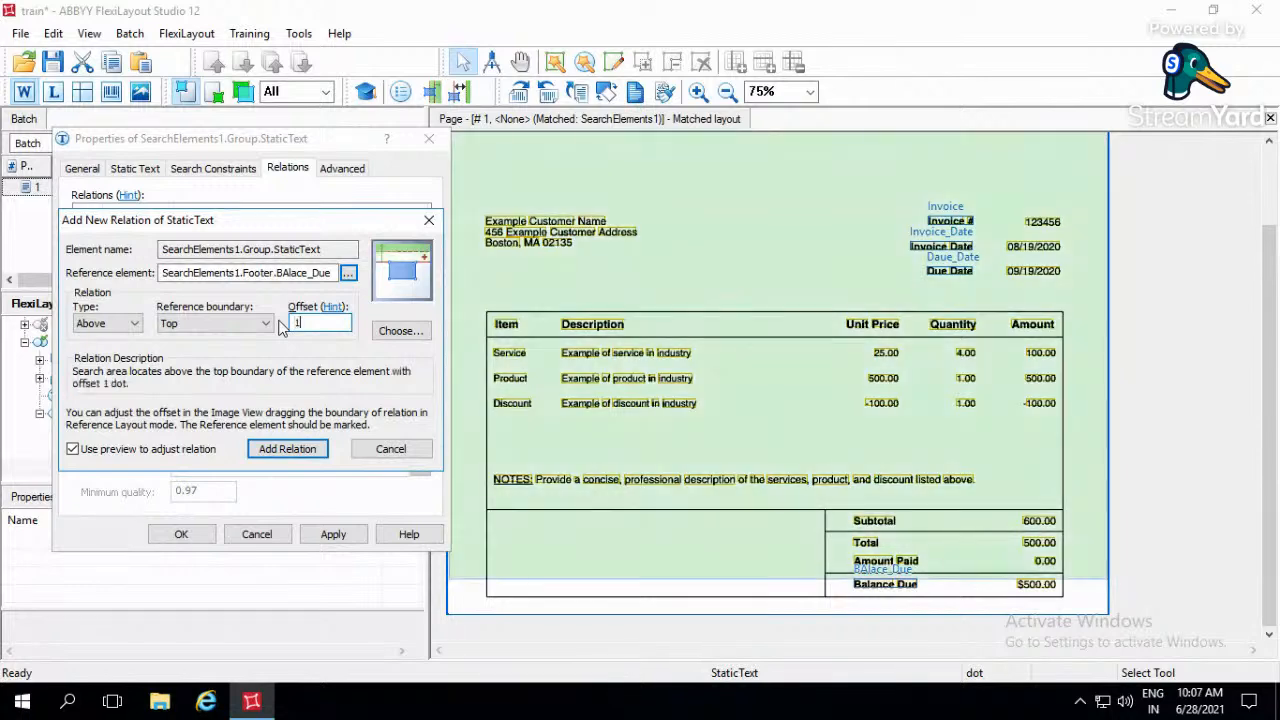
- Add the prepared Above relation to the Subtotal element and make it search nearest to the Page bottom edge, applying the settings
left_click(296, 449)
left_click(98, 430)
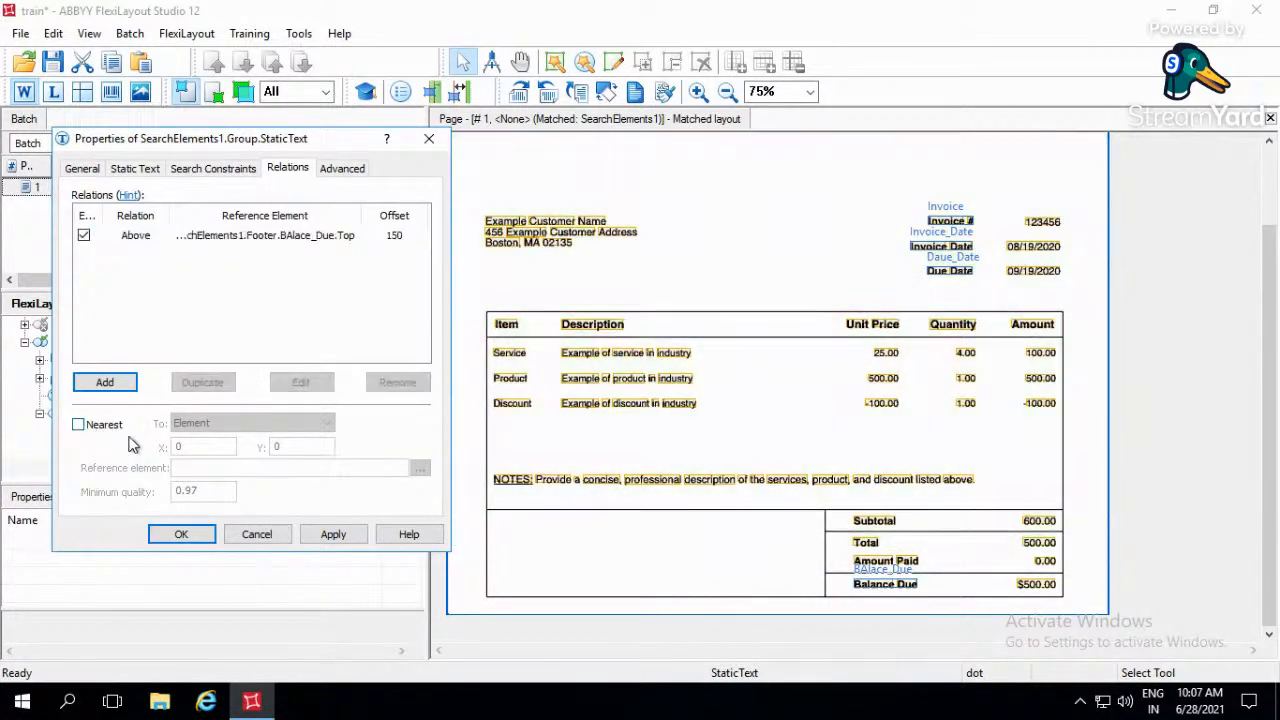
left_click(228, 424)
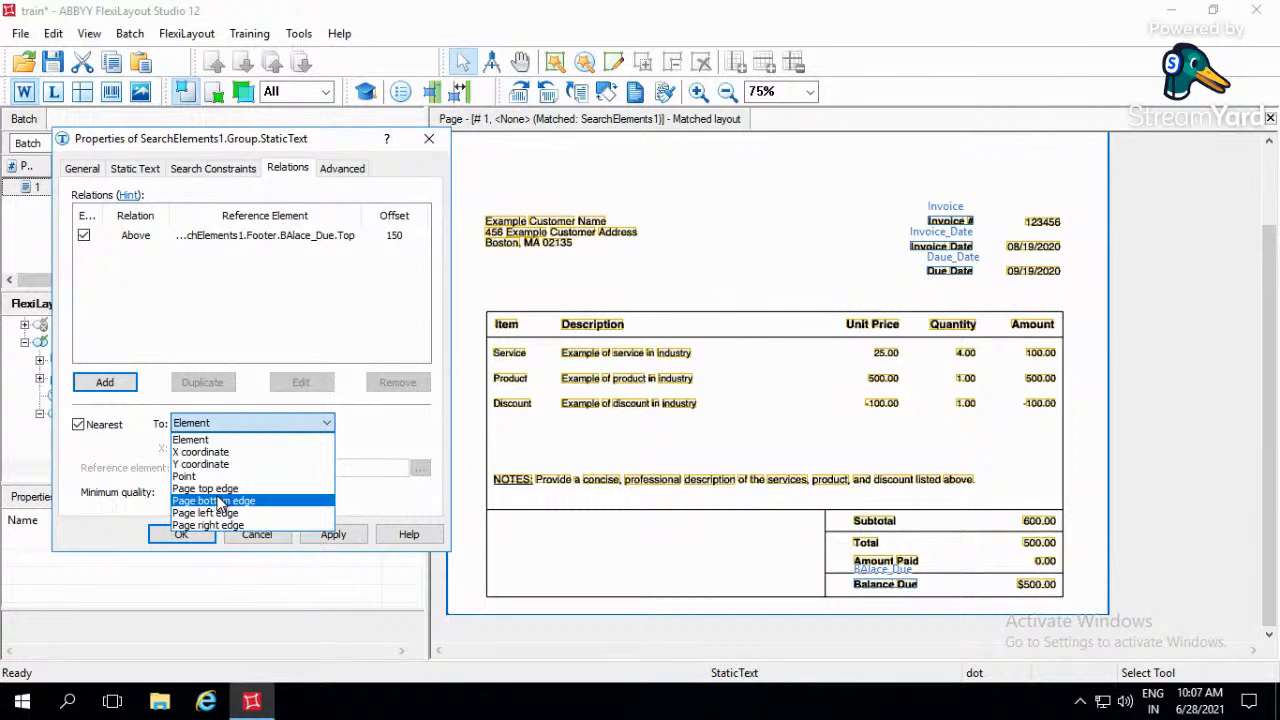
left_click(218, 500)
left_click(340, 534)
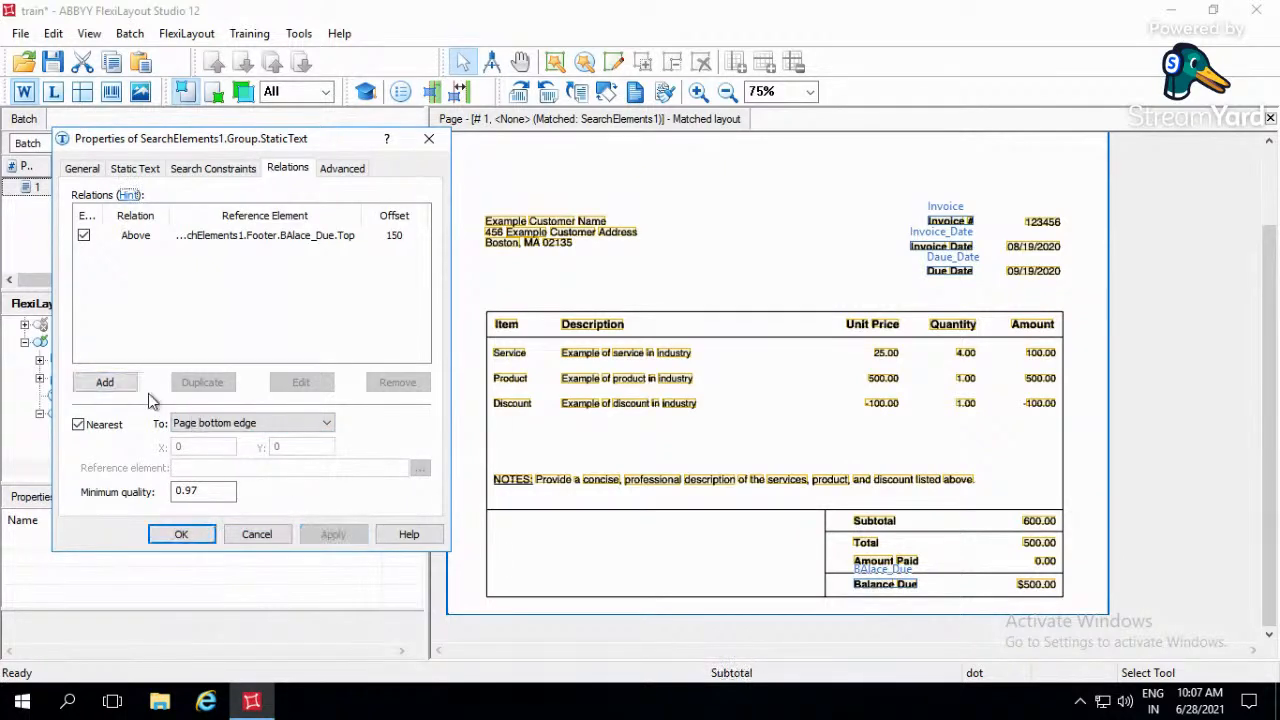
- Set up a new Right of relation for the Subtotal element, referencing the Left boundary of the Footer's BAlace_Due element
left_click(104, 382)
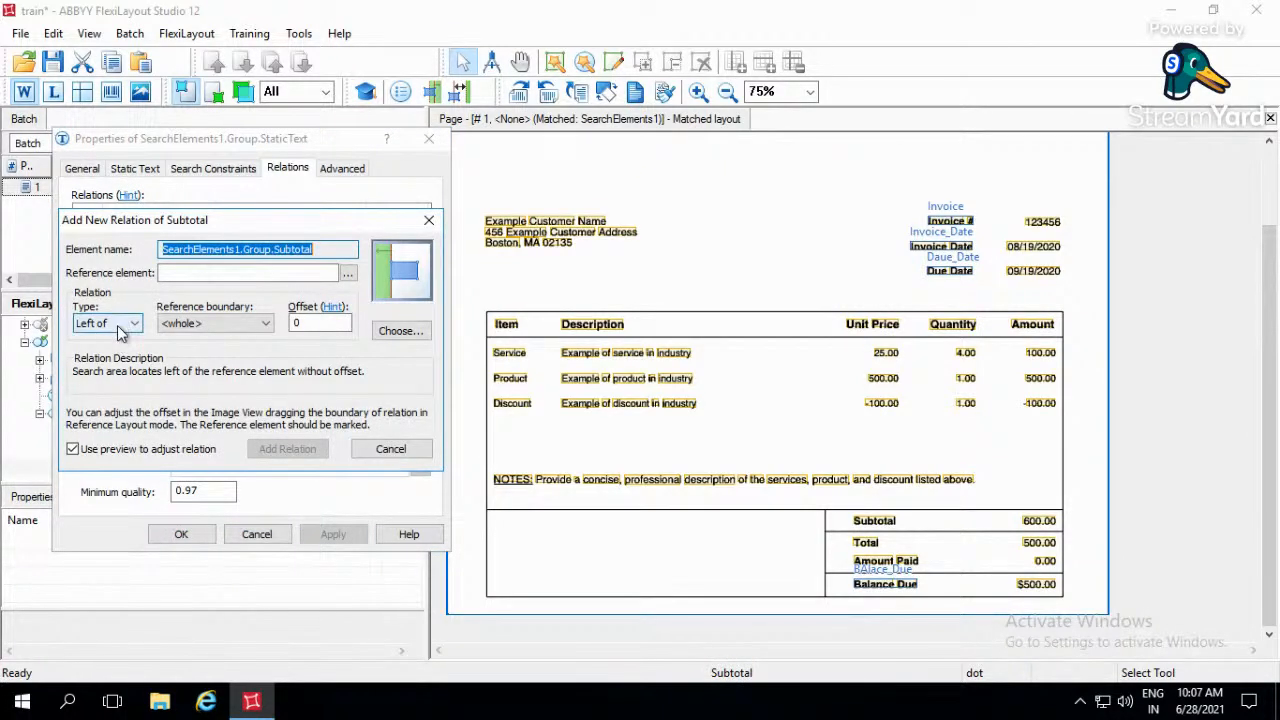
left_click(120, 324)
left_click(106, 348)
left_click(181, 326)
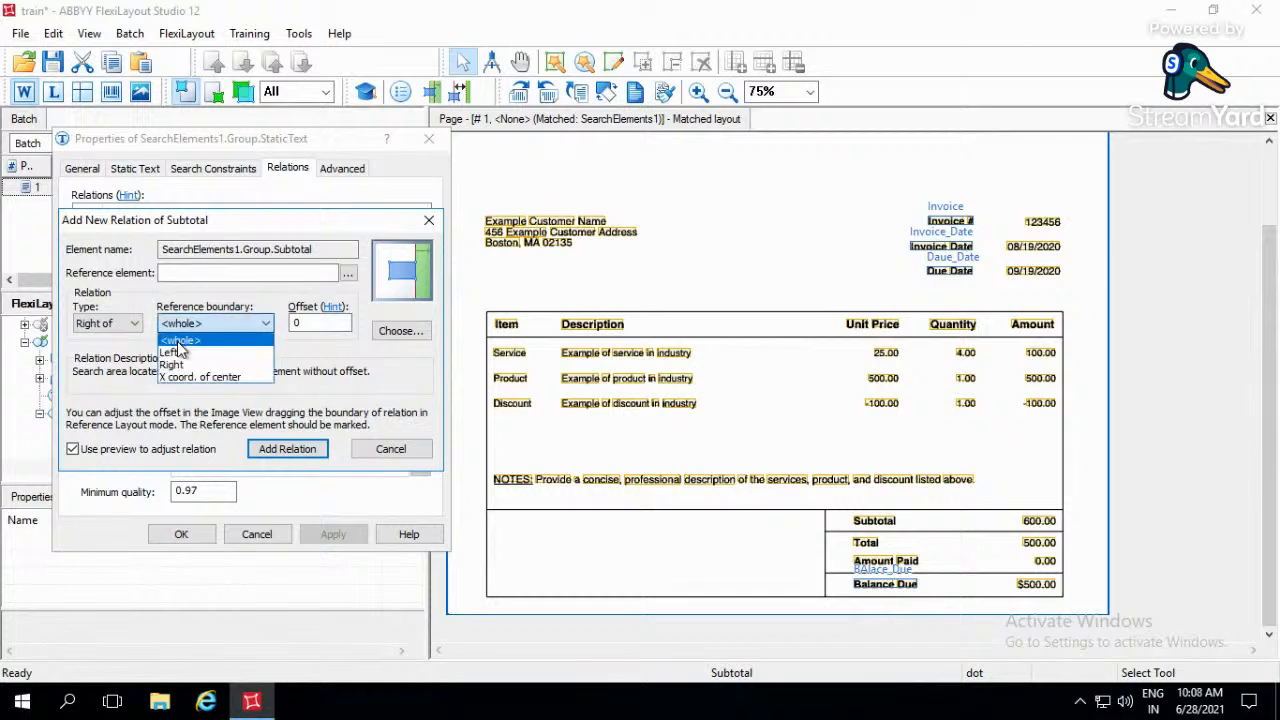
left_click(182, 342)
left_click(348, 276)
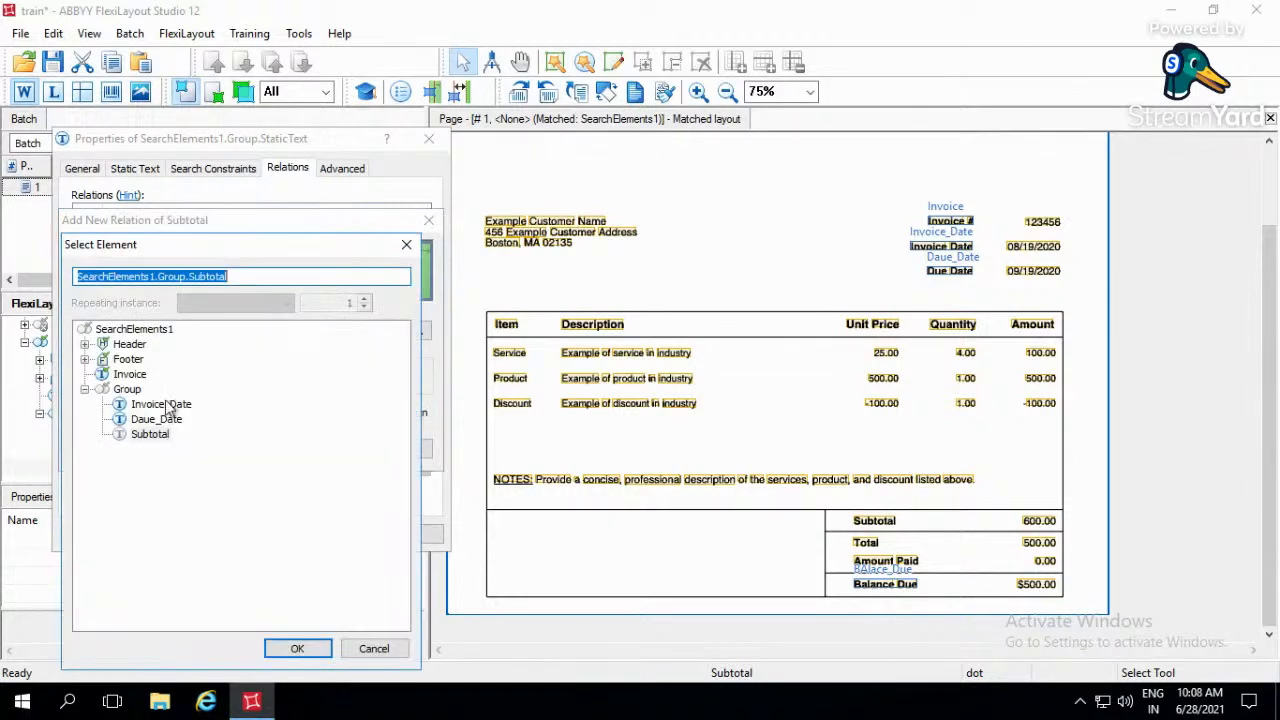
left_click(130, 420)
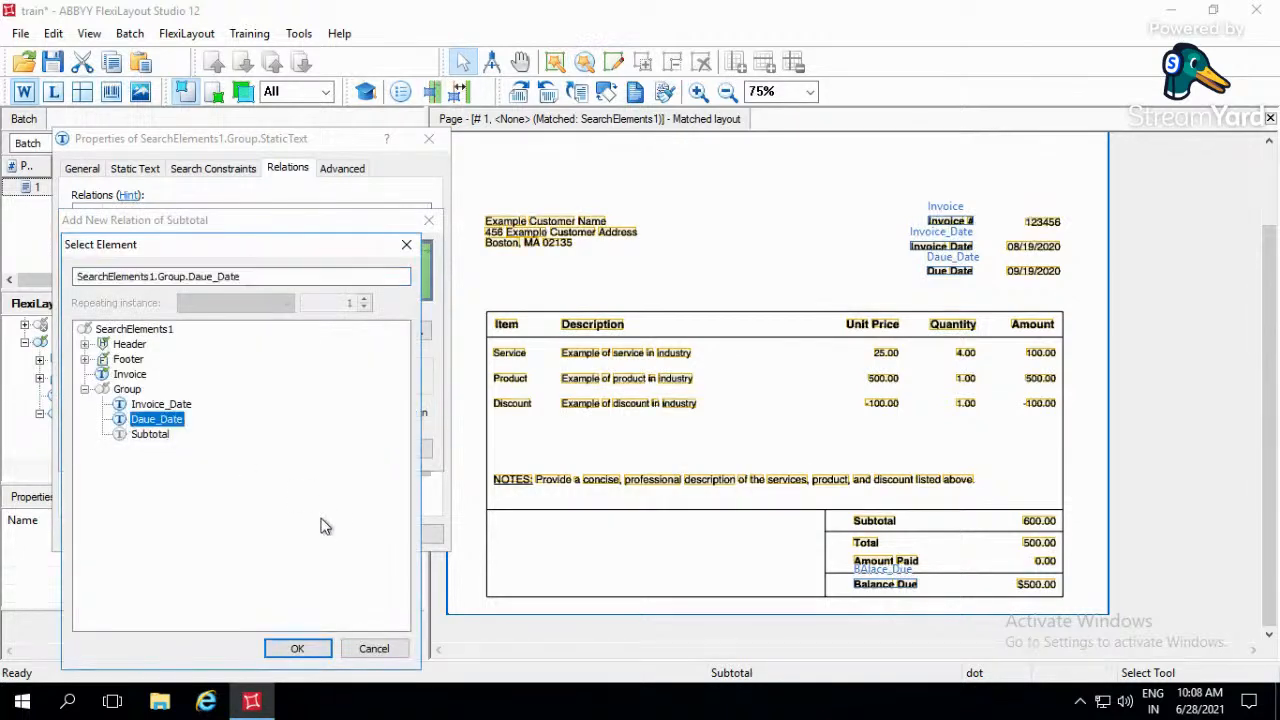
left_click(128, 359)
left_click(85, 359)
left_click(150, 374)
left_click(298, 648)
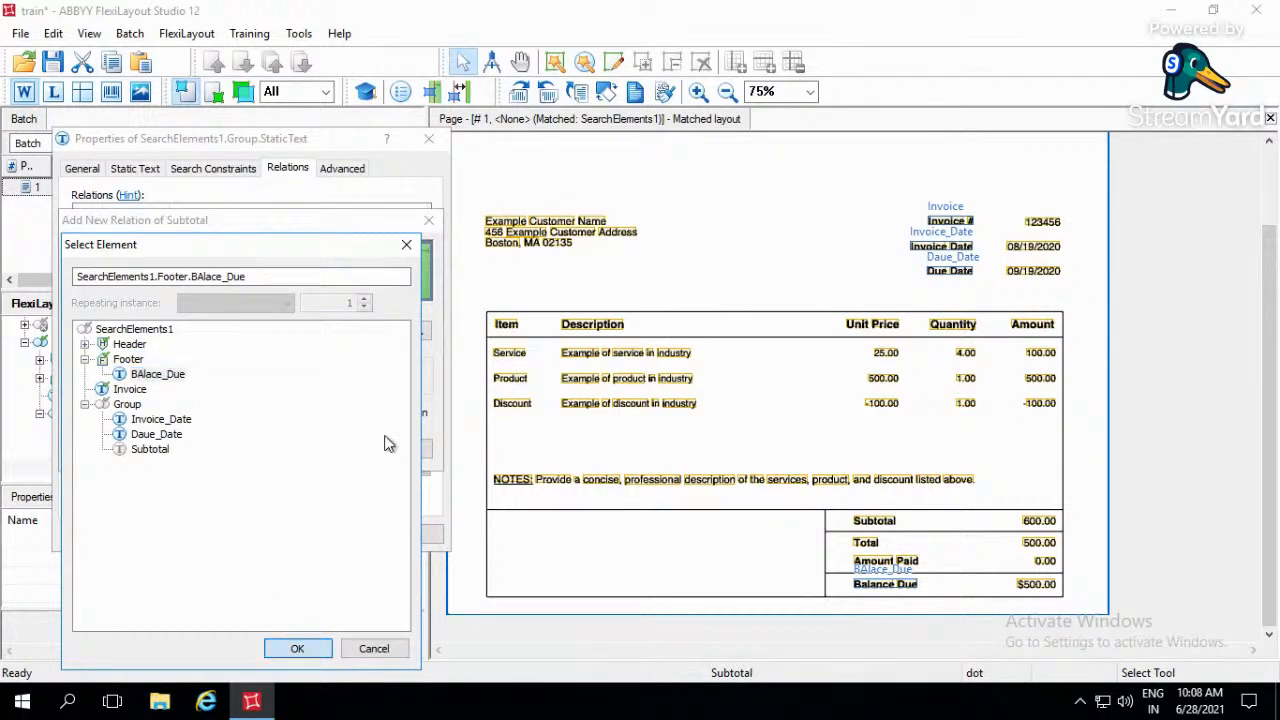
- Give the Right of relation an offset of -50 dots, add it and confirm the Subtotal element's properties
double_click(313, 324)
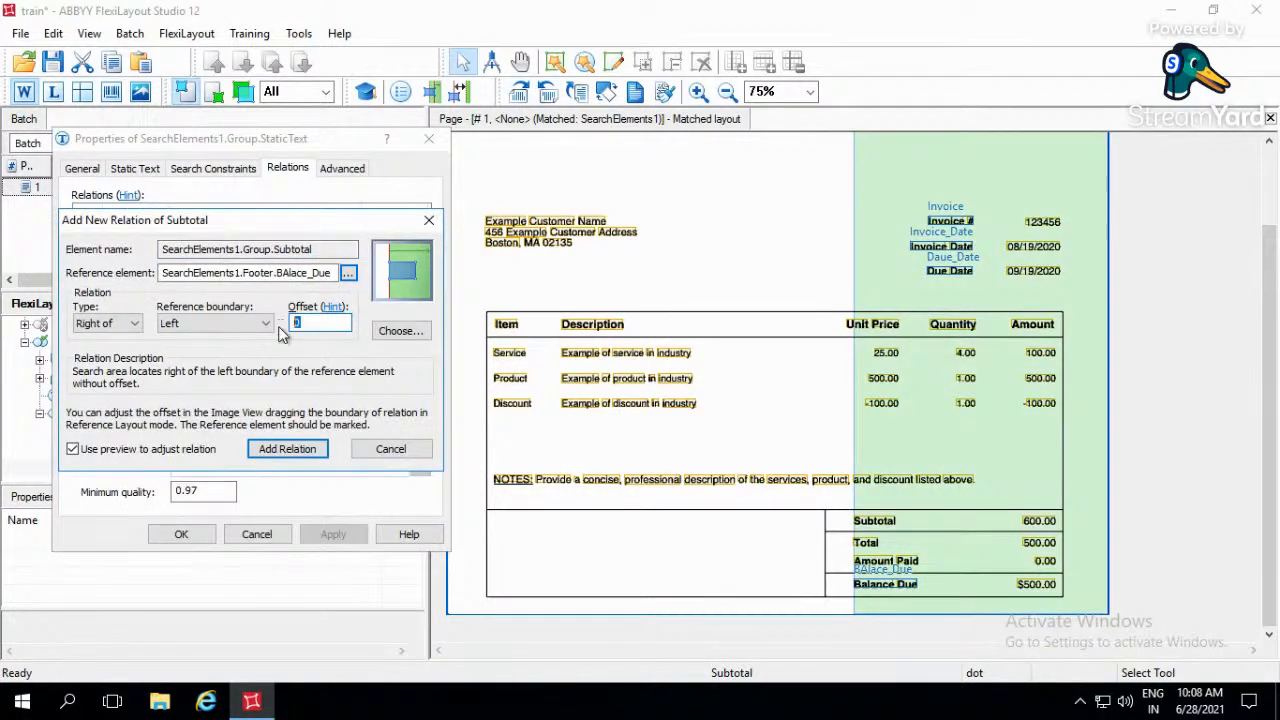
type("-50")
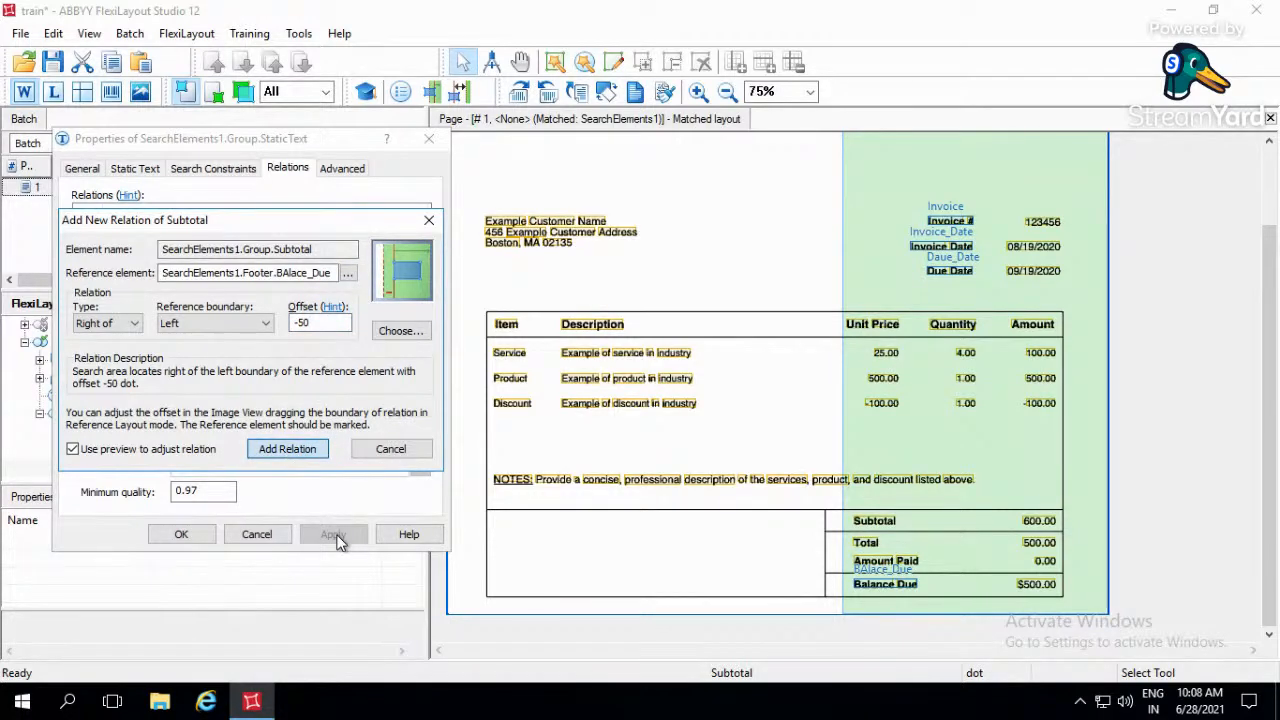
key("Return")
left_click(181, 534)
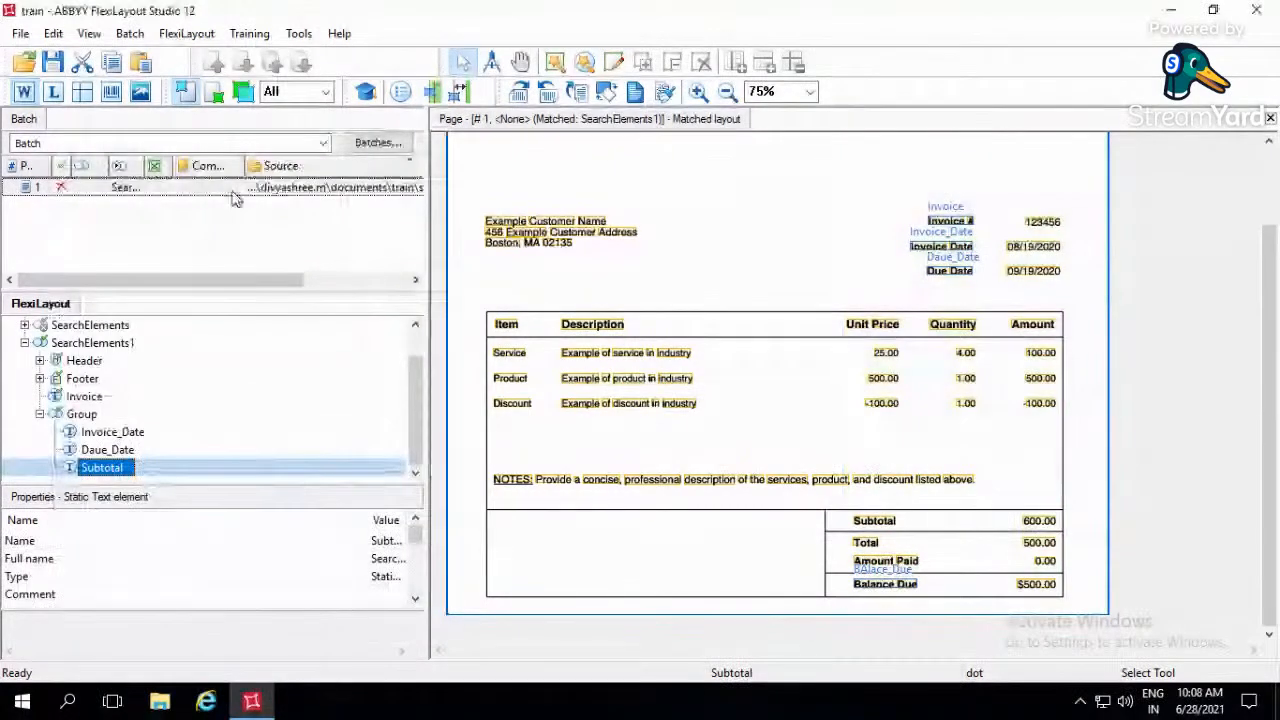
- Match the FlexiLayout on page 1 and check where the Group's Invoice_Date, Daue_Date and Subtotal elements are located on the invoice
left_click(198, 189)
left_click(82, 414)
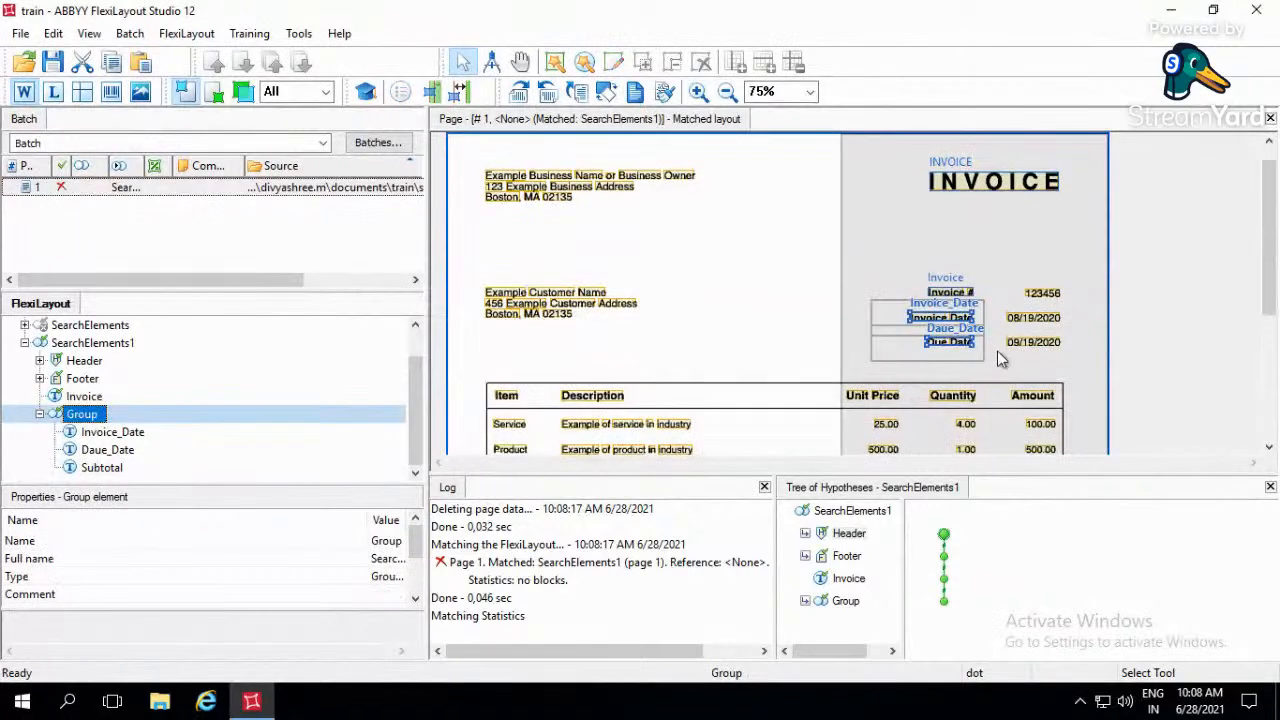
left_click(1137, 359)
scroll(1137, 359, "down", 5)
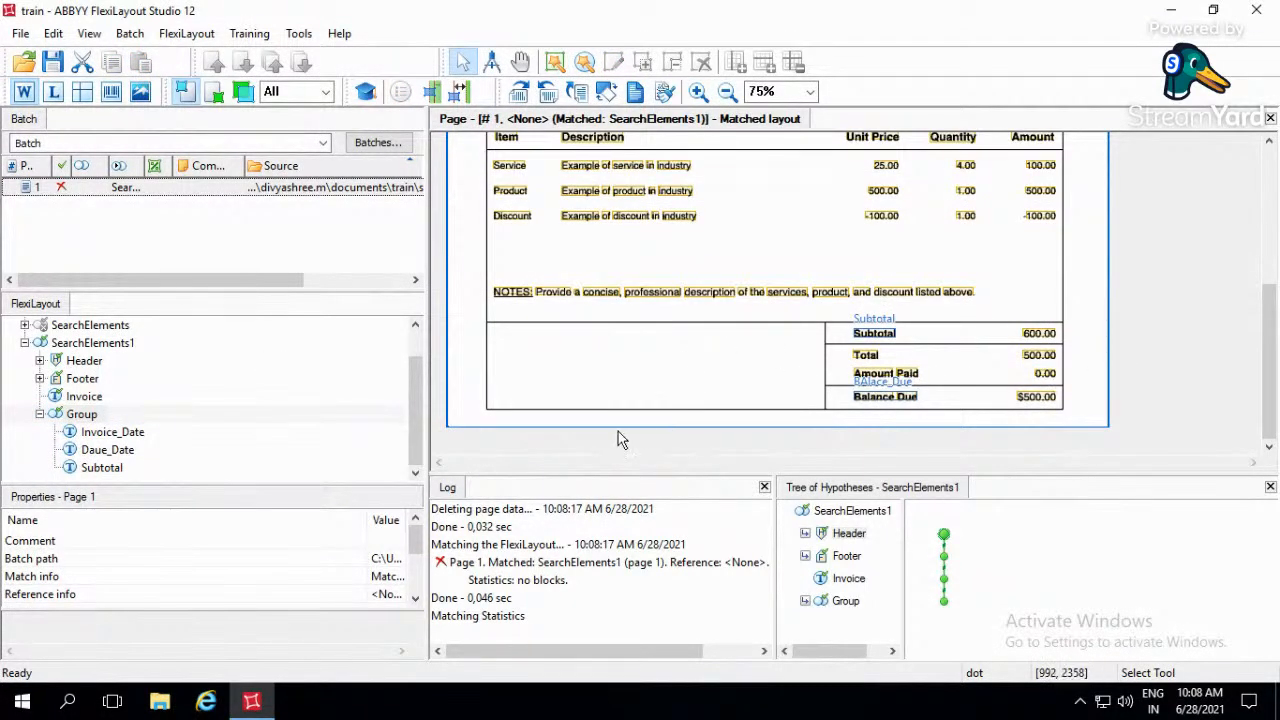
scroll(1166, 374, "up", 3)
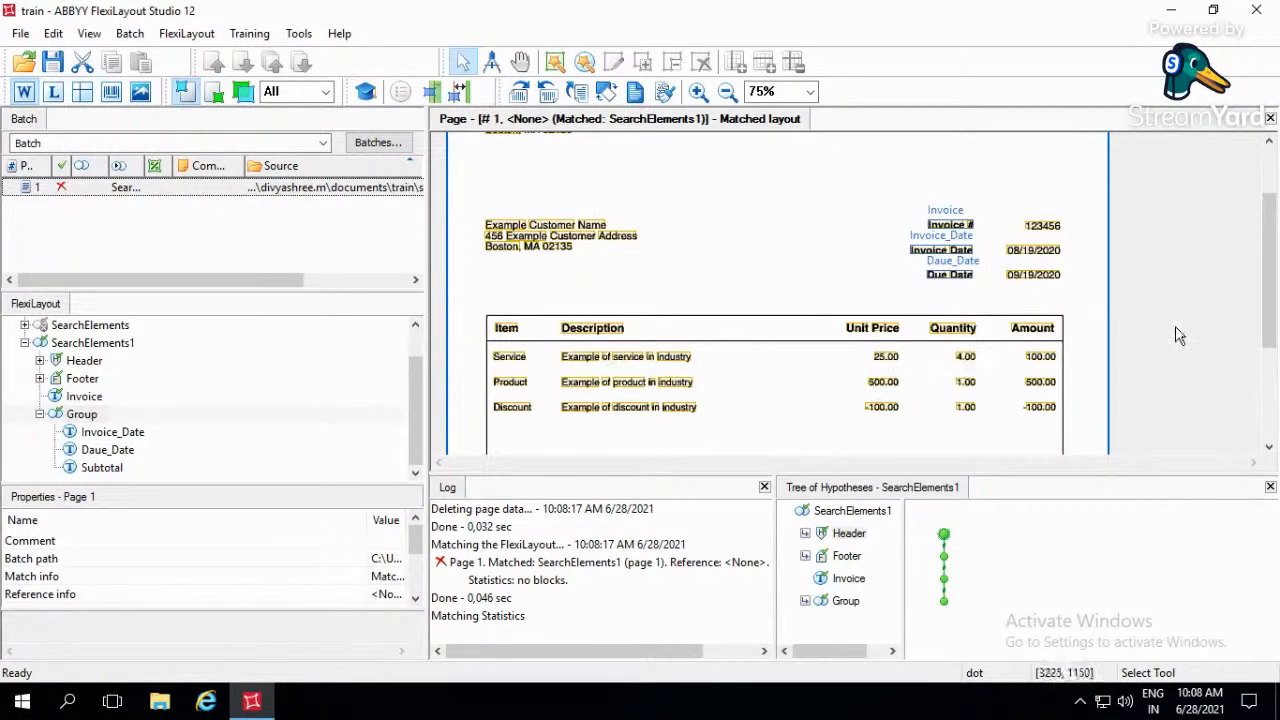
scroll(1180, 336, "up", 2)
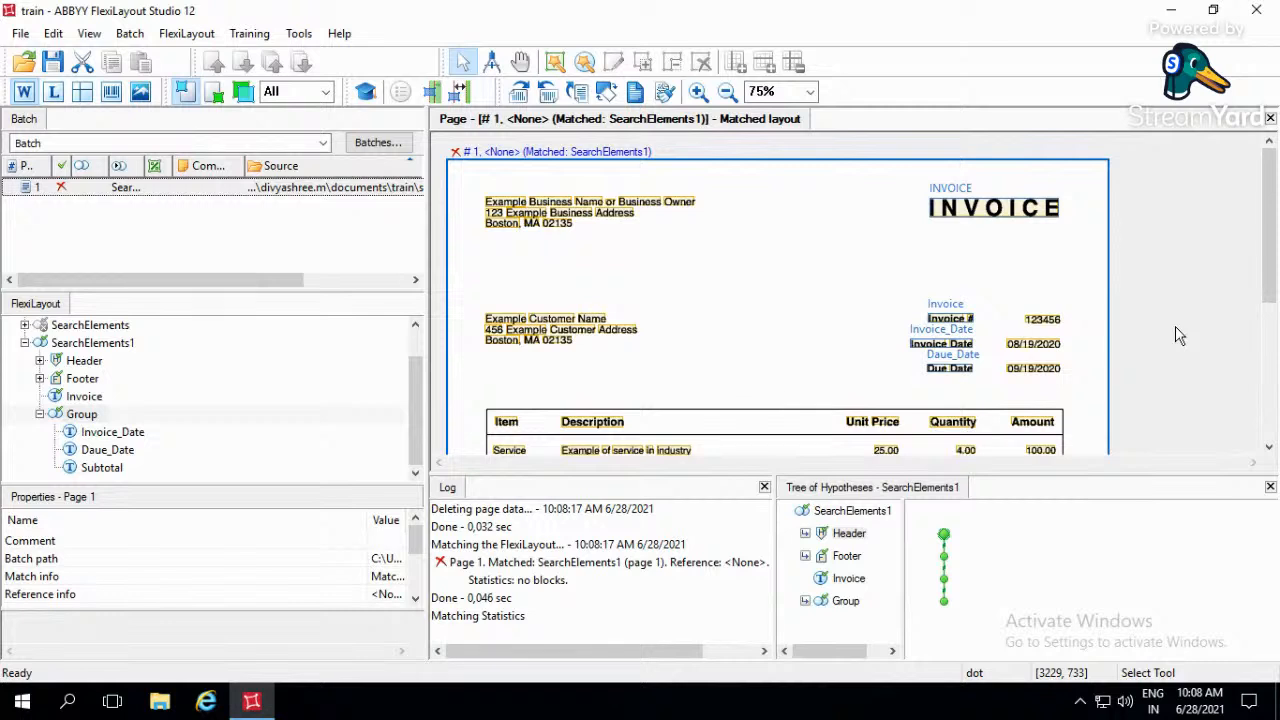
scroll(1180, 336, "down", 2)
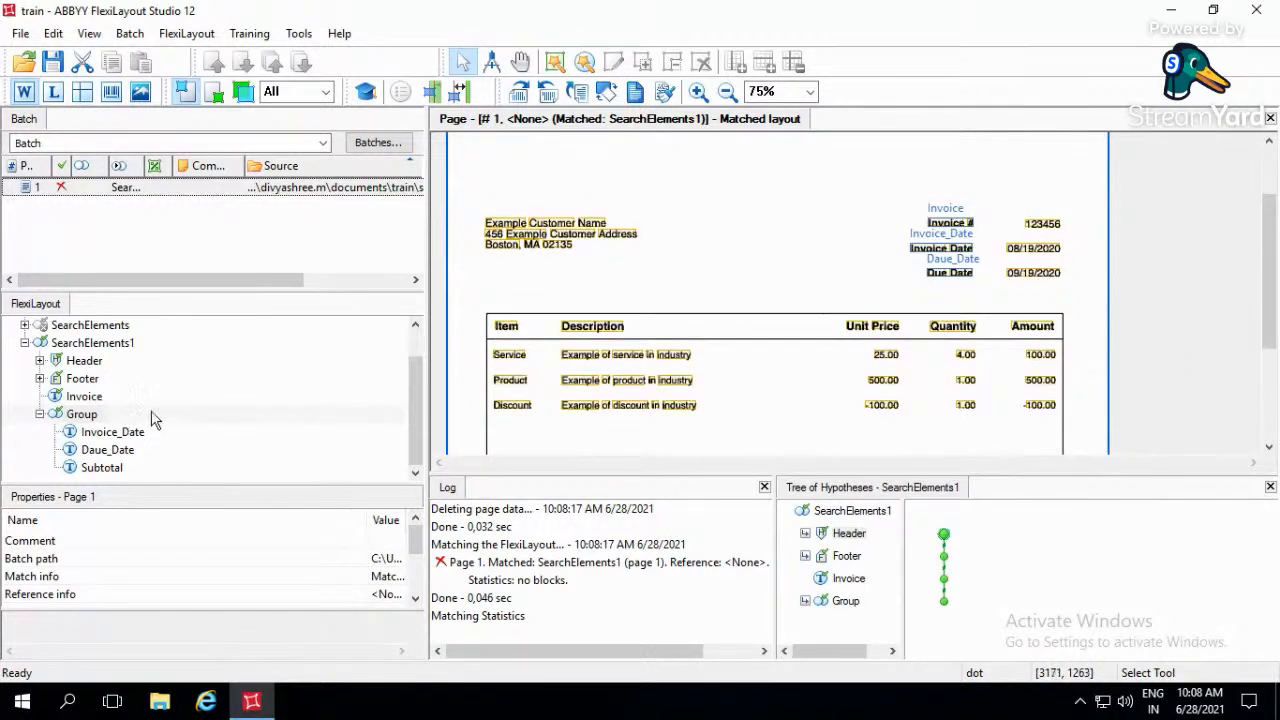
- Collapse the Group element that holds the date and subtotal labels and rename it Static_Ref
left_click(40, 414)
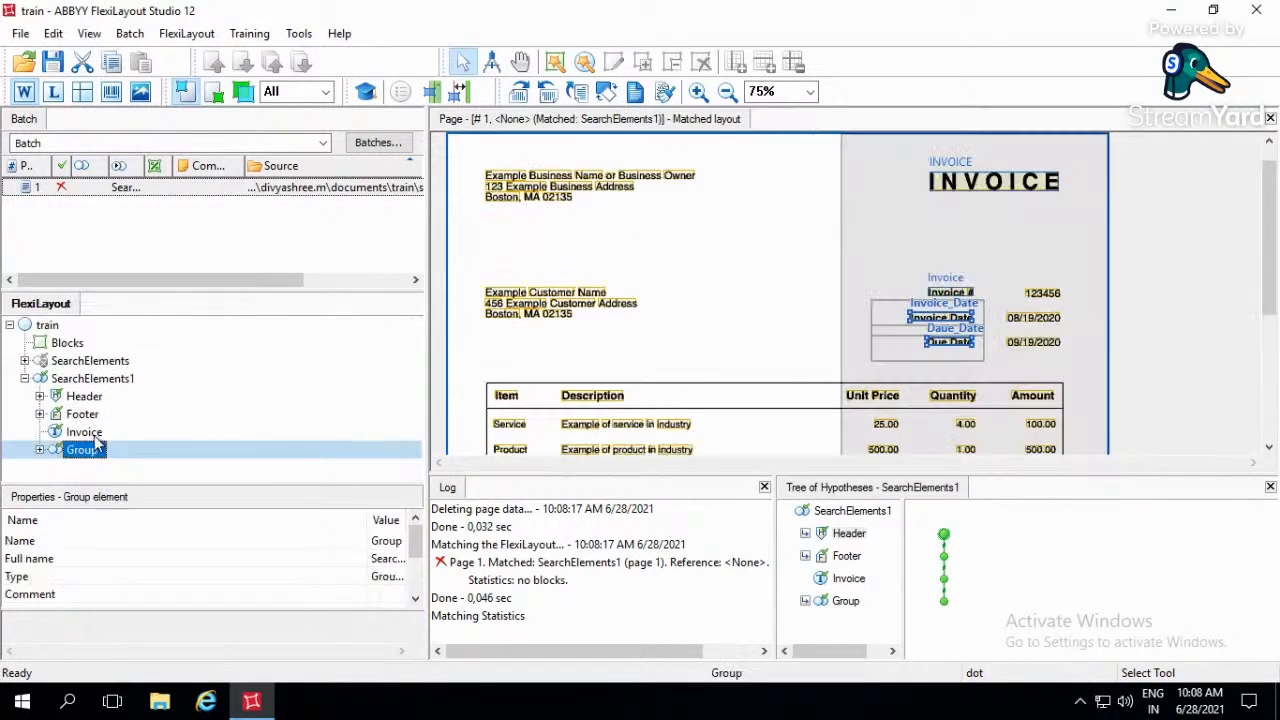
left_click(105, 451)
type("Statu")
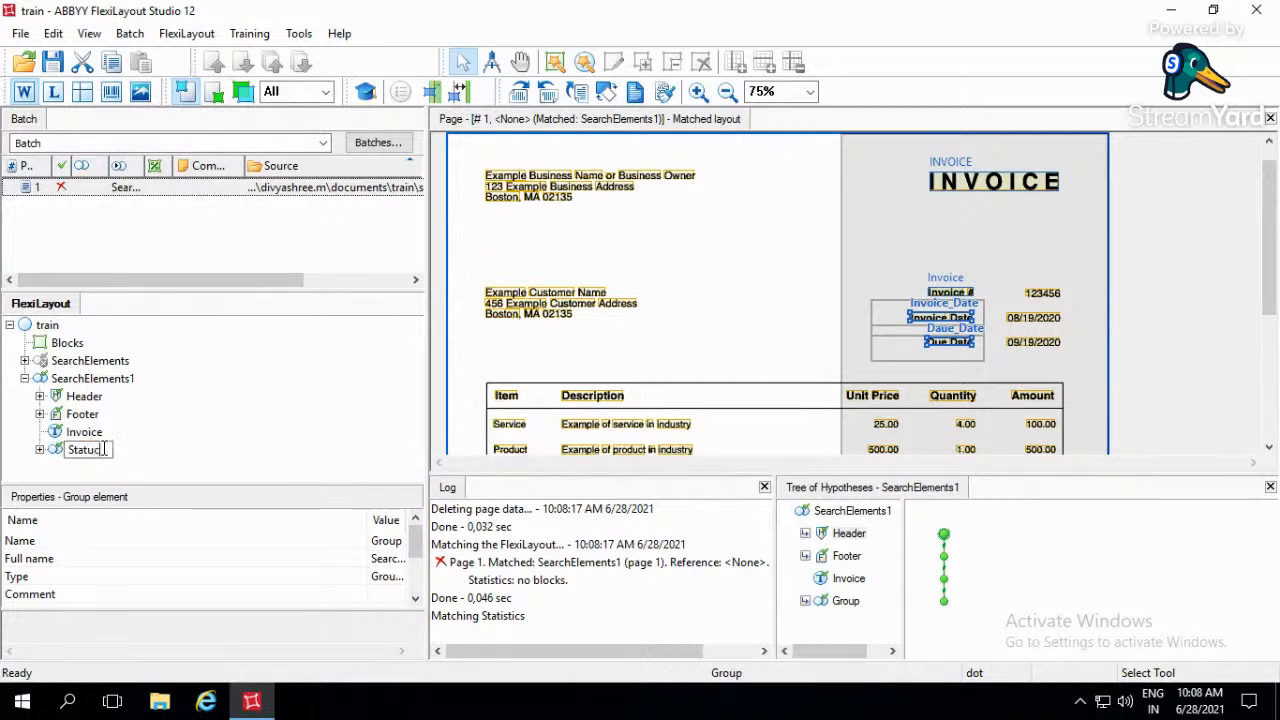
type("s")
key("BackSpace")
key("BackSpace")
type("ic_Ref")
key("Return")
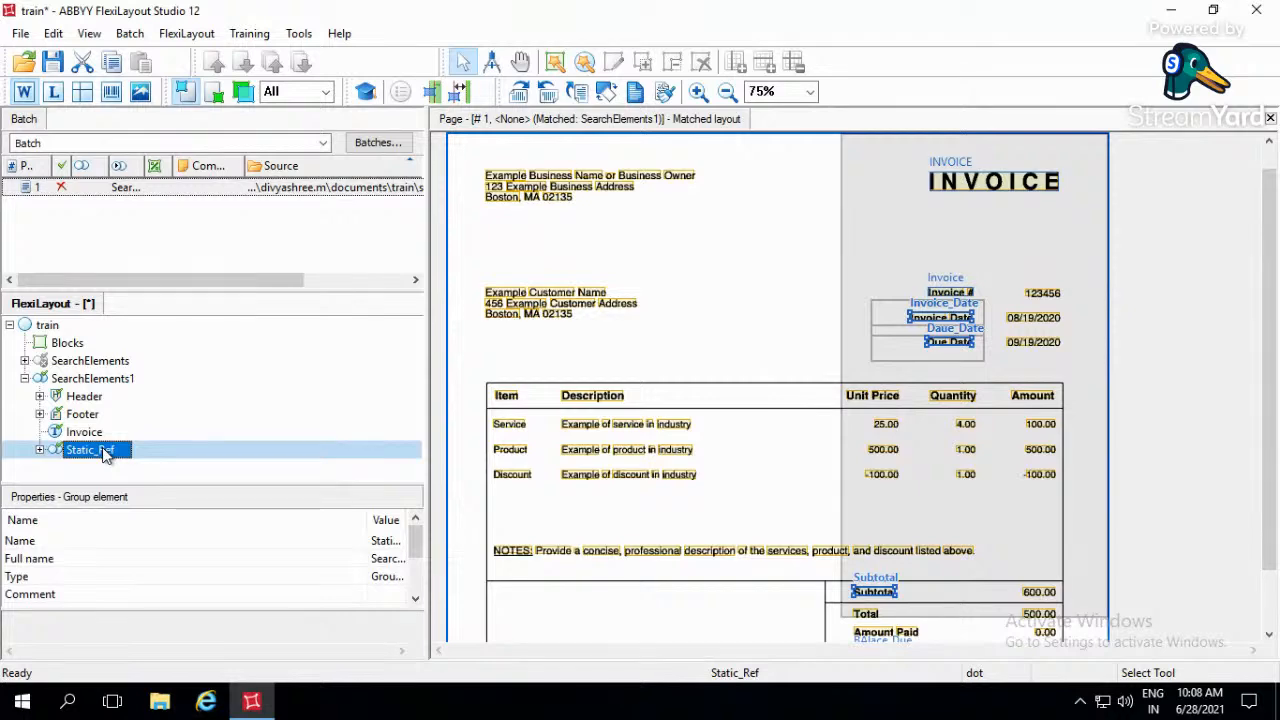
- Add a Group element named Values to SearchElements1
left_click(88, 378)
right_click(88, 378)
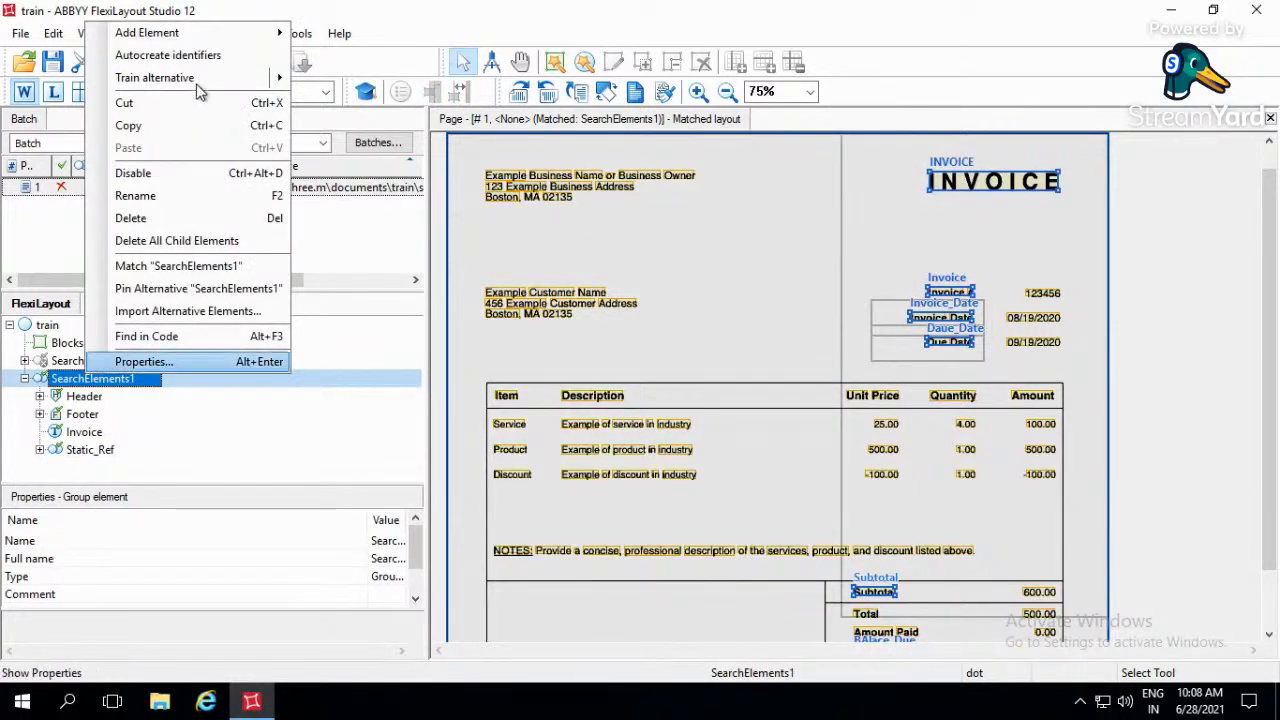
mouse_move(201, 32)
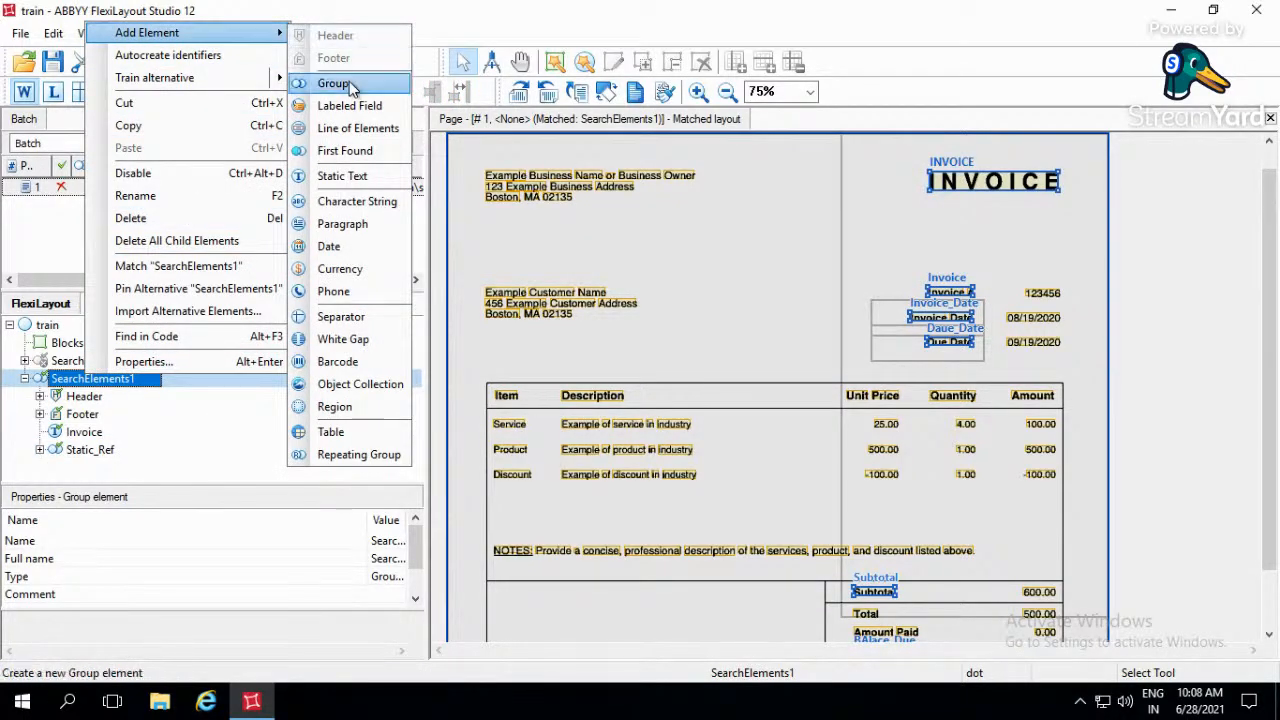
left_click(350, 85)
type("Values")
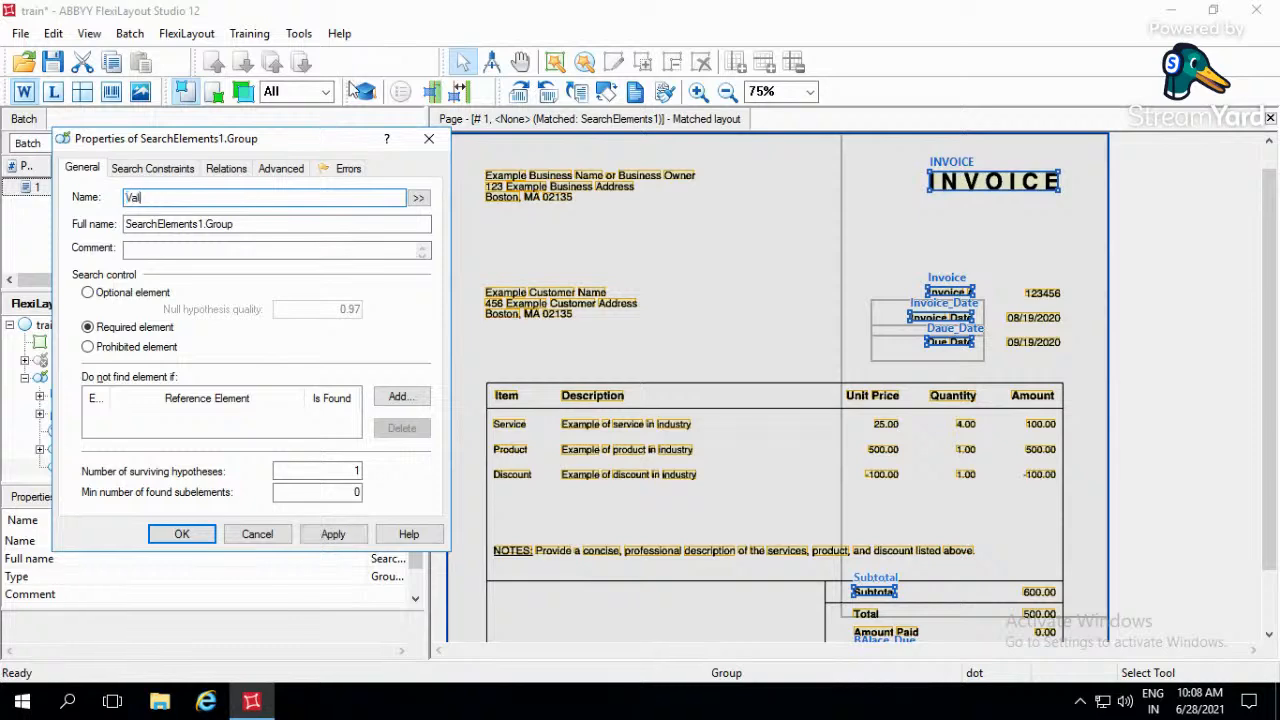
key("Return")
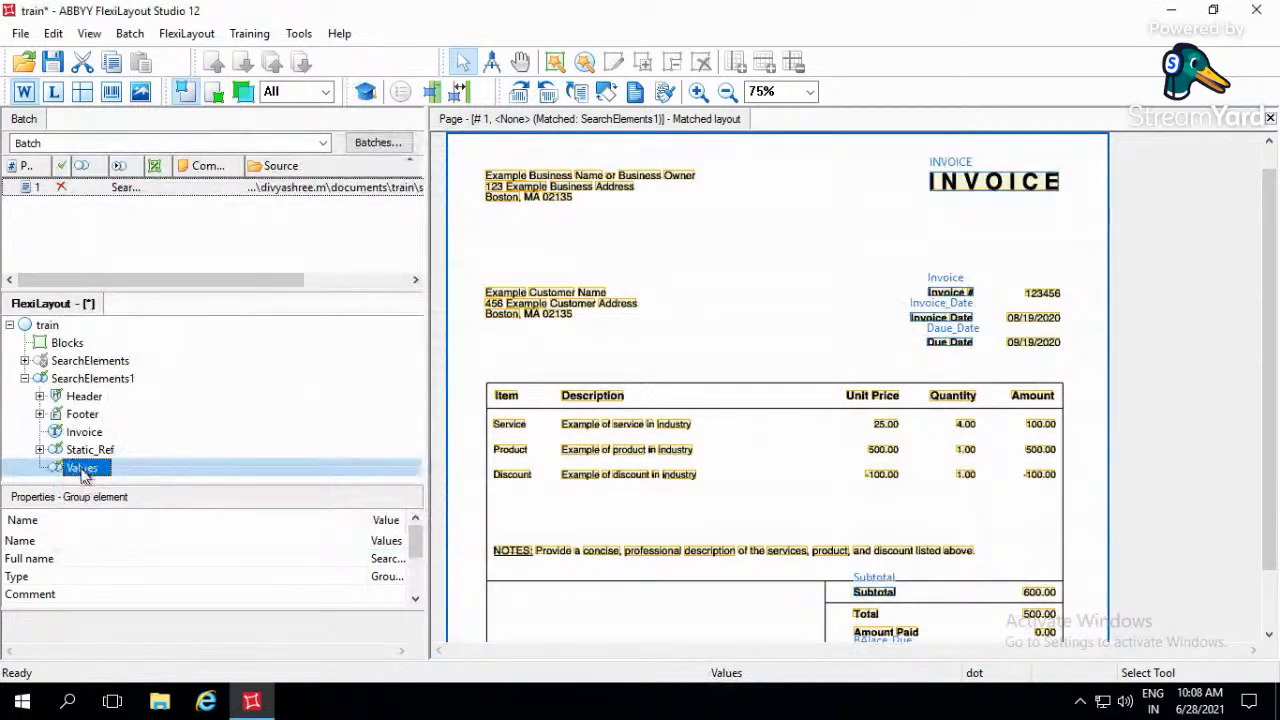
- Review the invoice page for the header values, customer address, line-item table and totals that need value elements
right_click(81, 470)
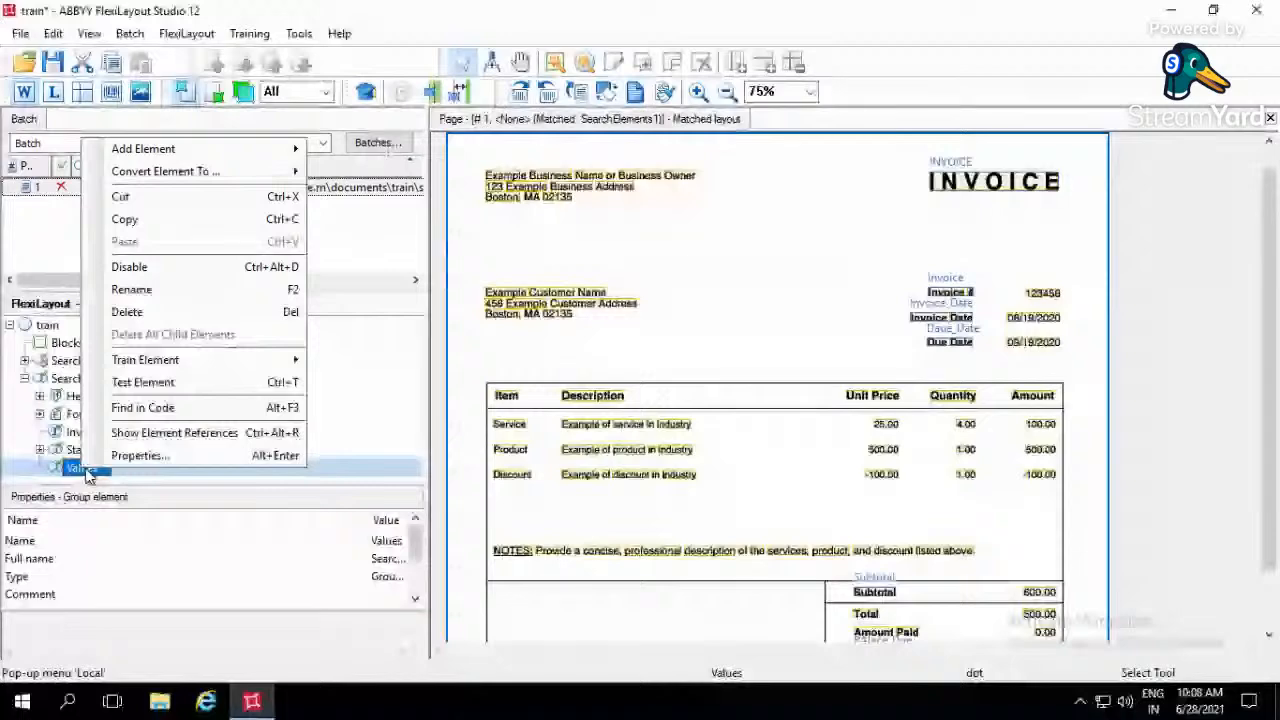
left_click(1143, 330)
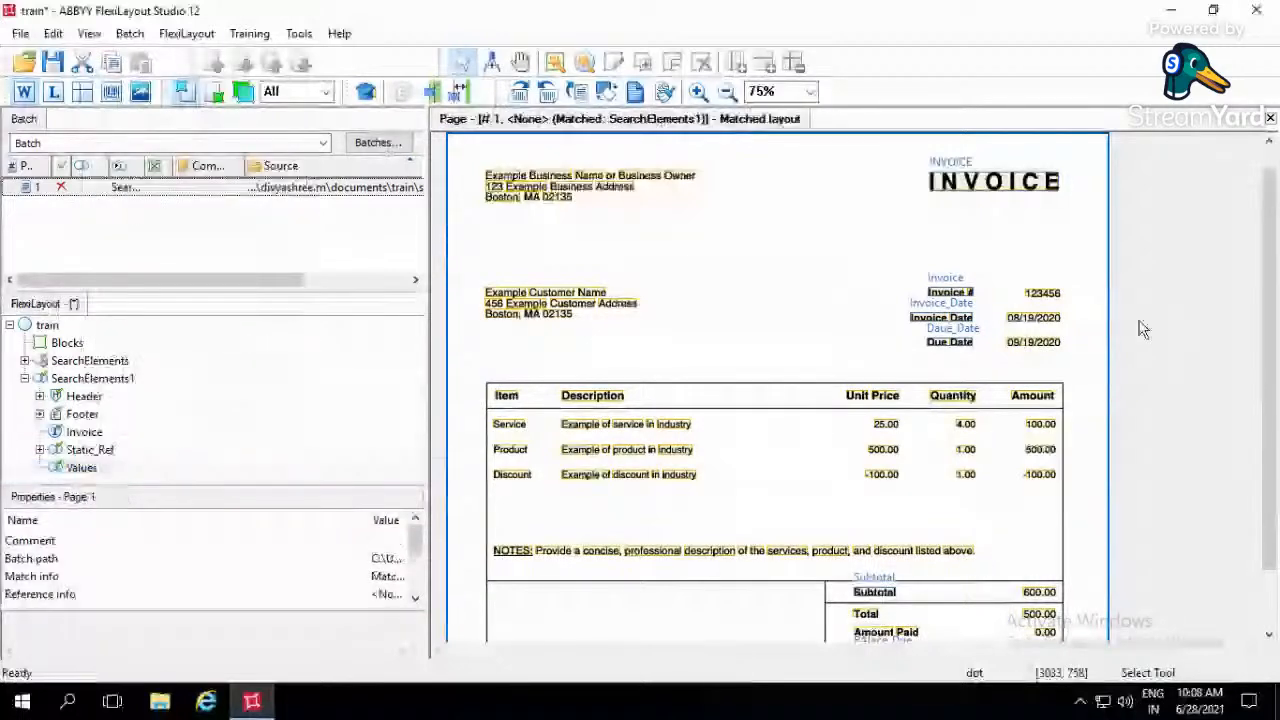
scroll(1140, 318, "down", 2)
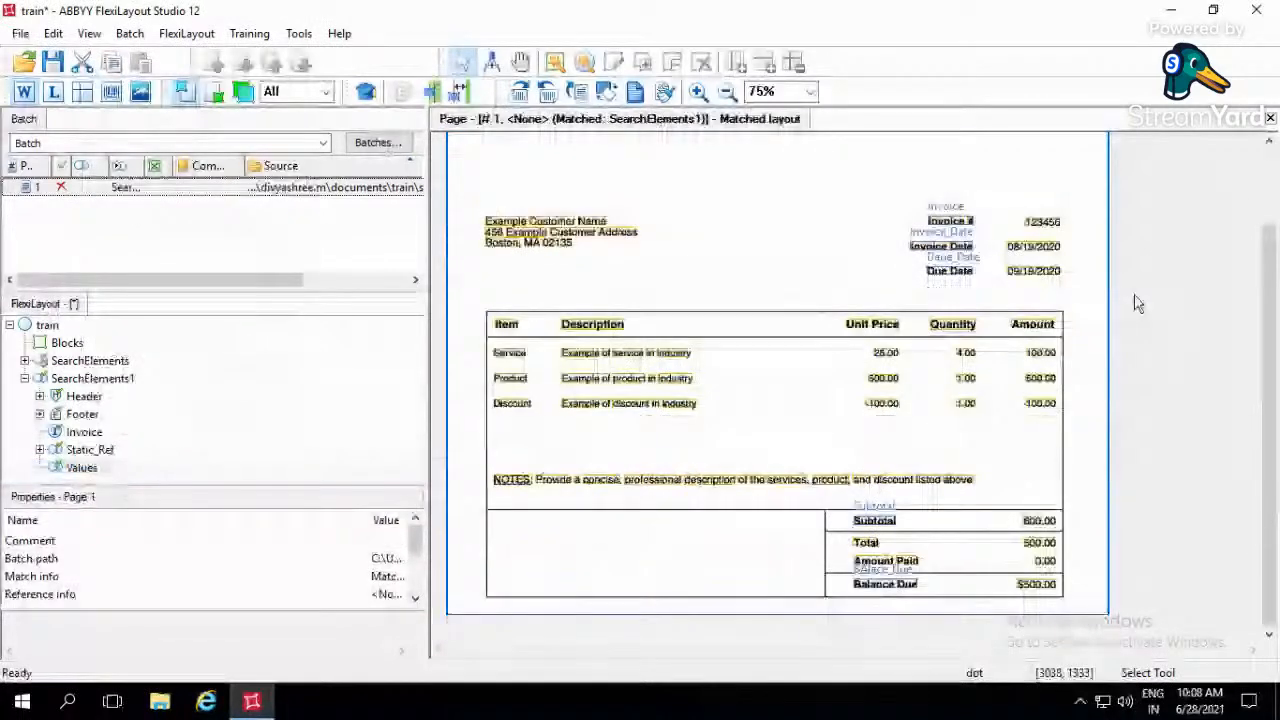
scroll(1137, 304, "up", 3)
scroll(1030, 540, "down", 3)
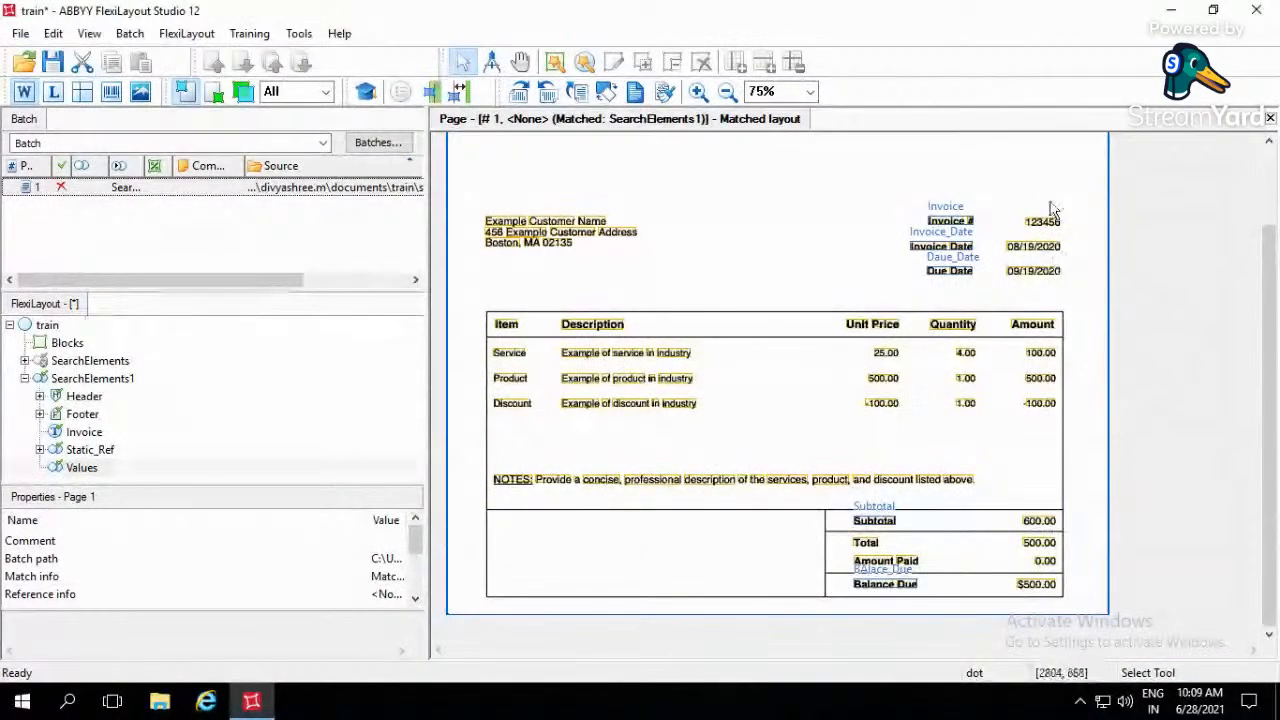
left_click_drag(652, 280, 444, 200)
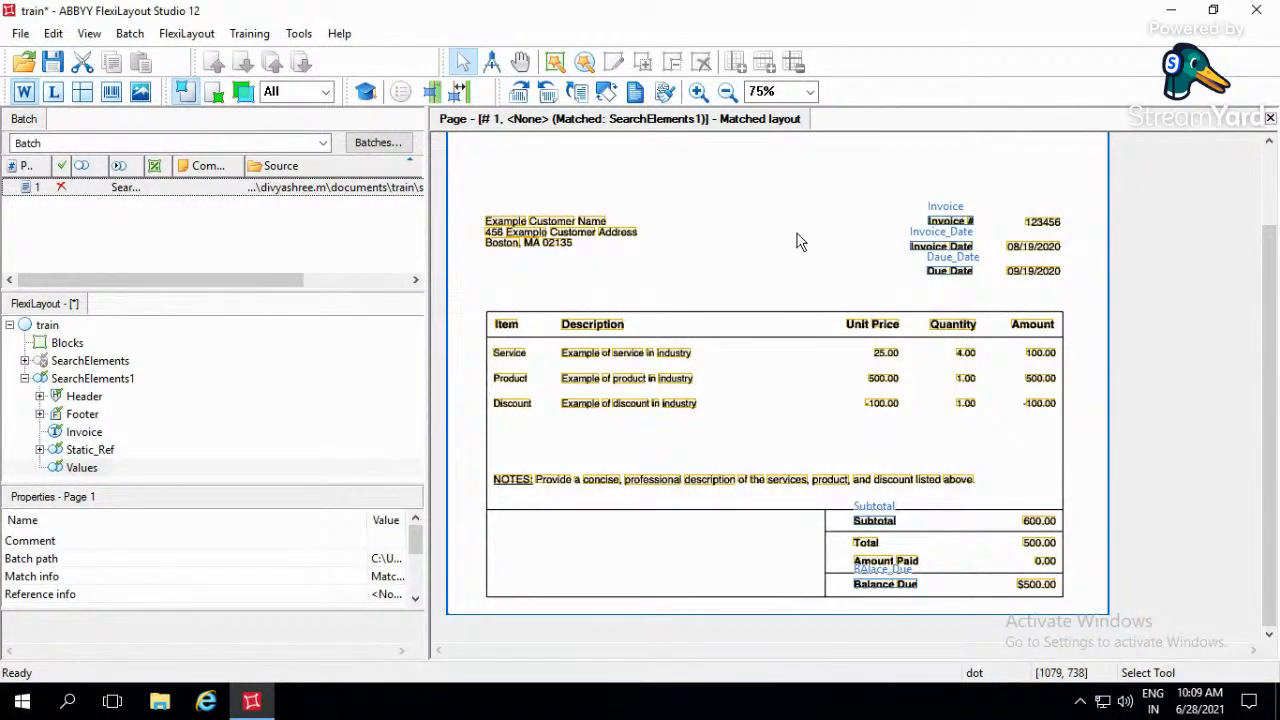
left_click_drag(484, 297, 1076, 461)
- Add a Character String element with default settings to the Values group
left_click(88, 468)
right_click(94, 466)
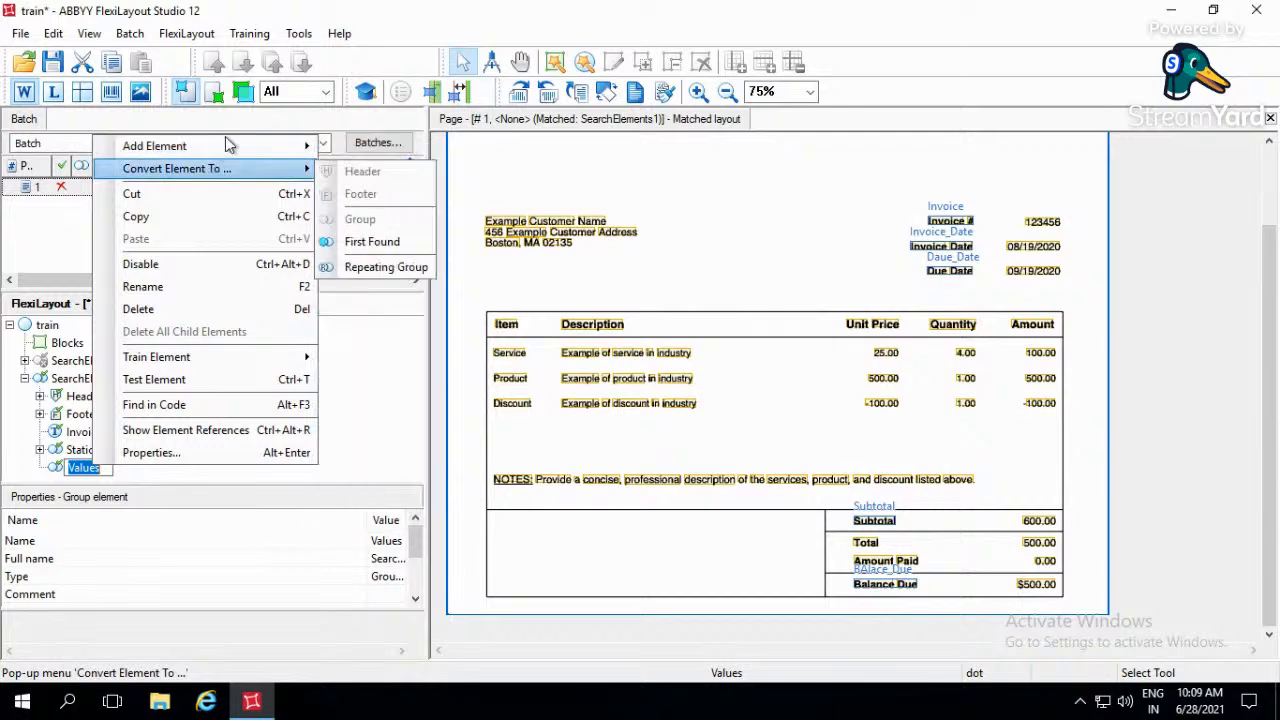
mouse_move(312, 148)
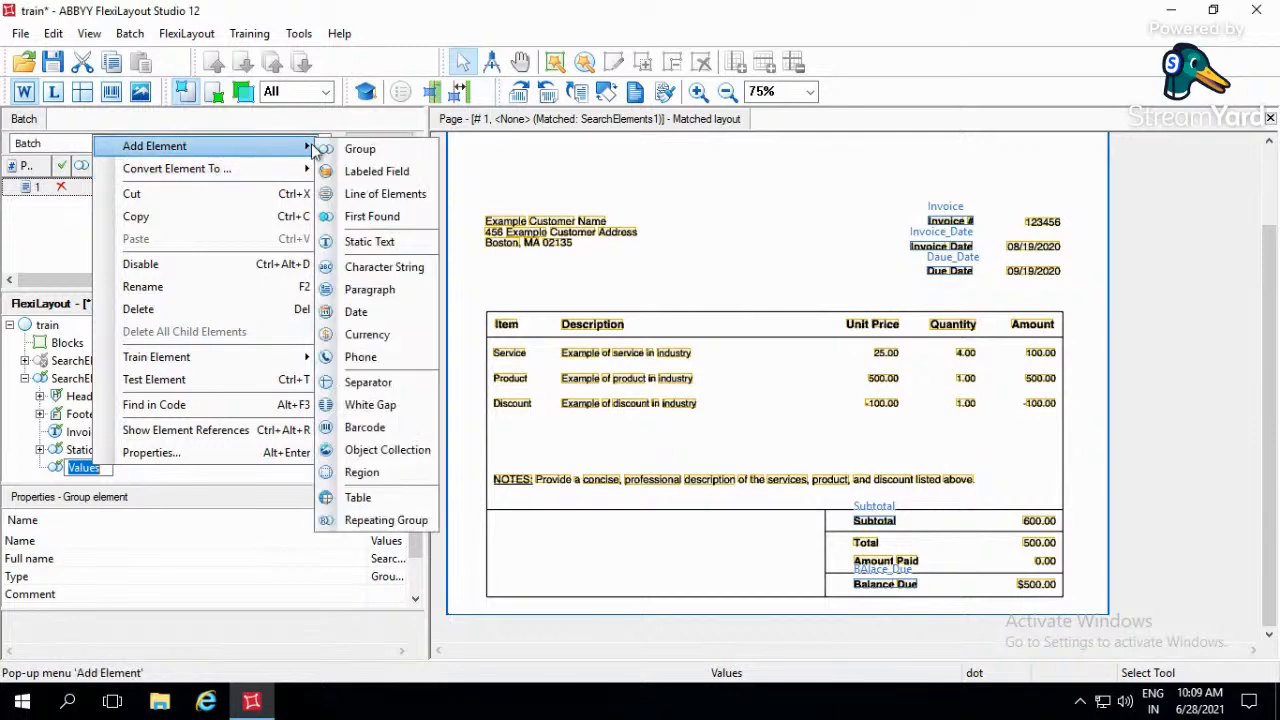
left_click(352, 275)
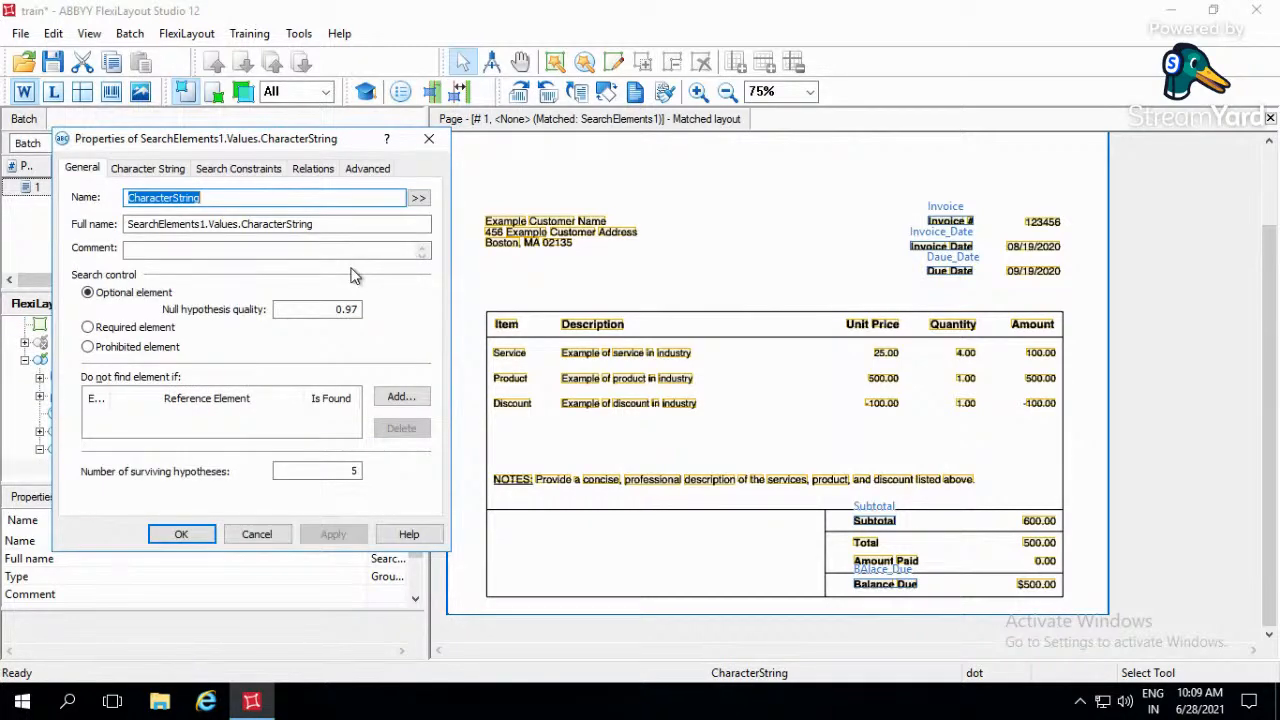
left_click(430, 140)
- Name the Character String element in the Values group Invoice_Val and set its number of surviving hypotheses to 1
right_click(128, 467)
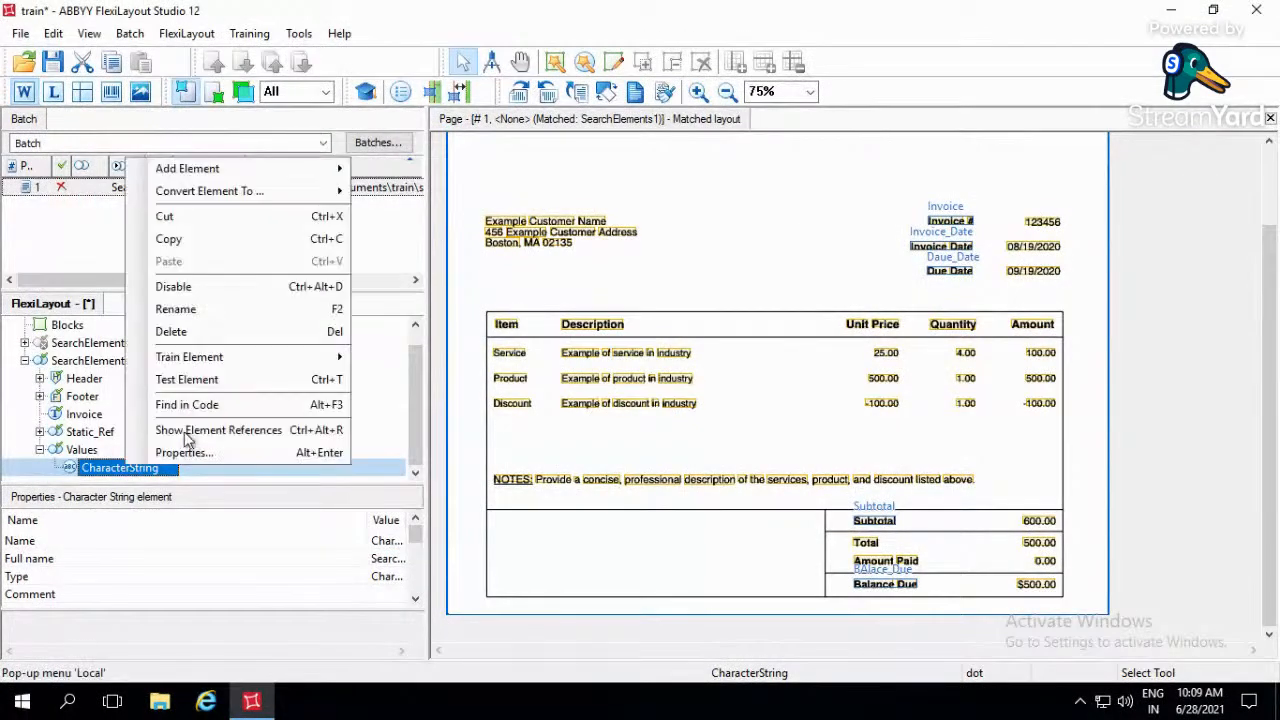
mouse_move(238, 183)
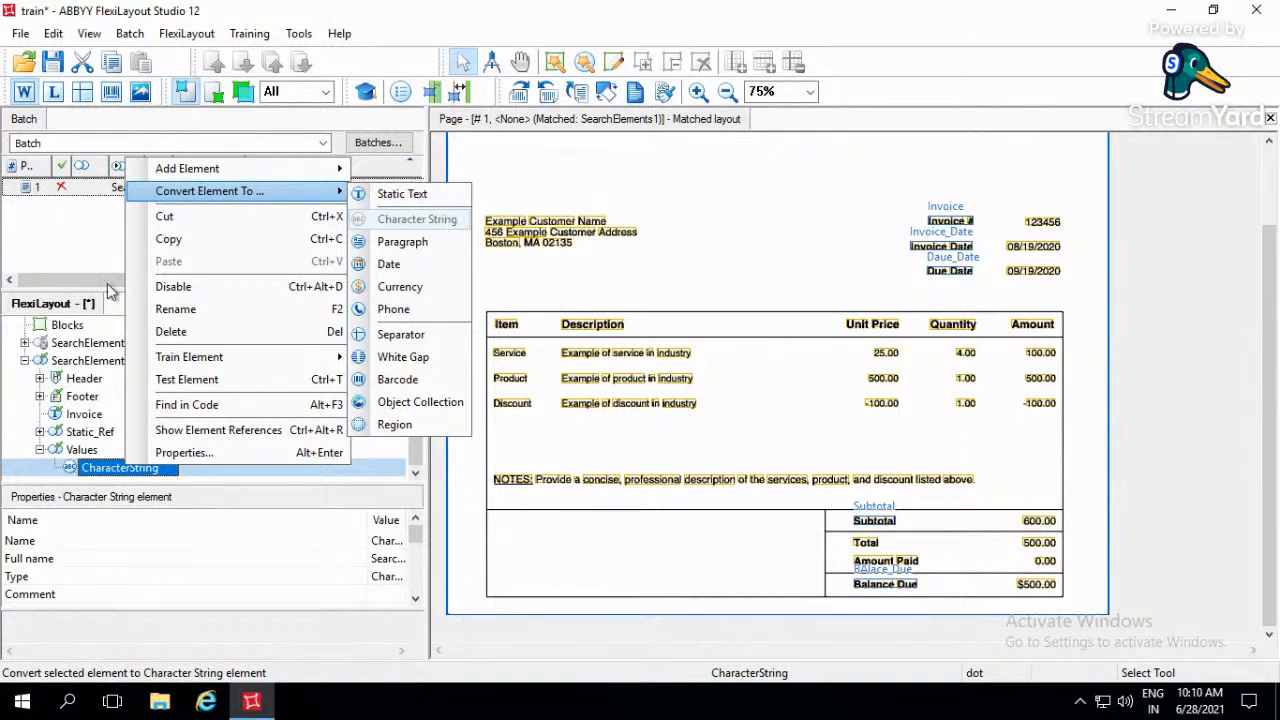
left_click(118, 474)
double_click(118, 472)
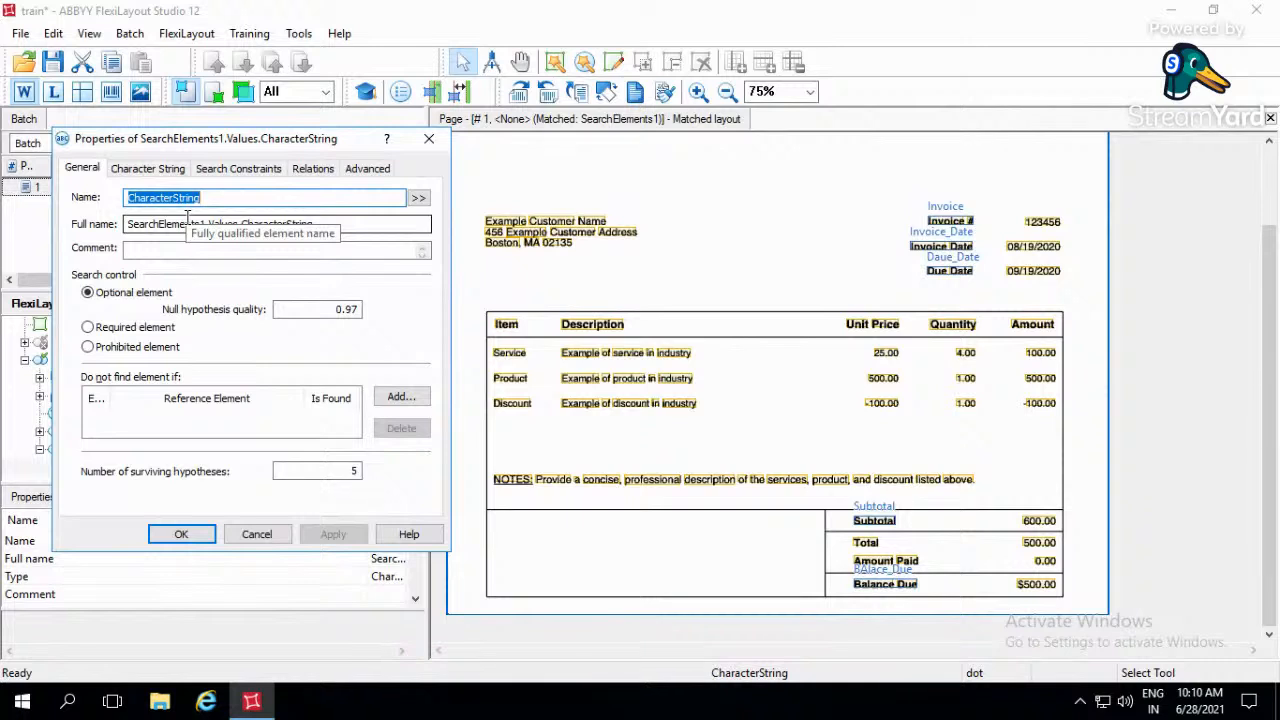
type("INvo")
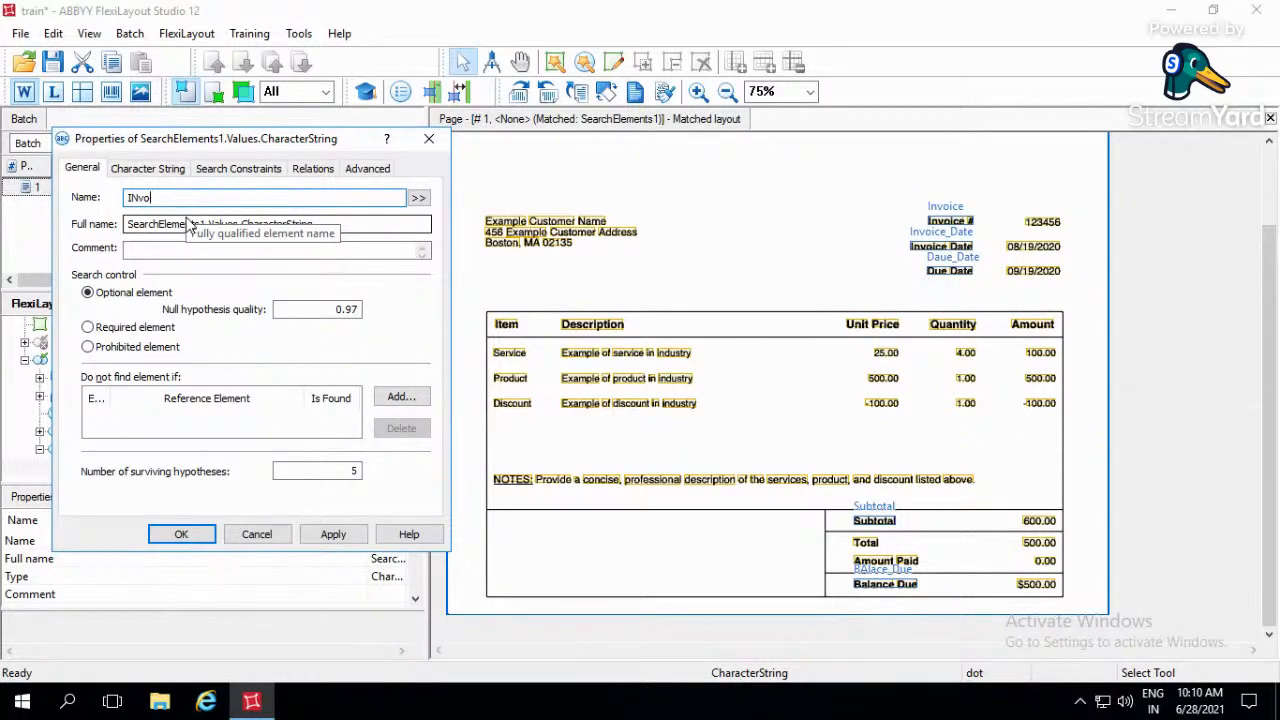
type("ice_Val")
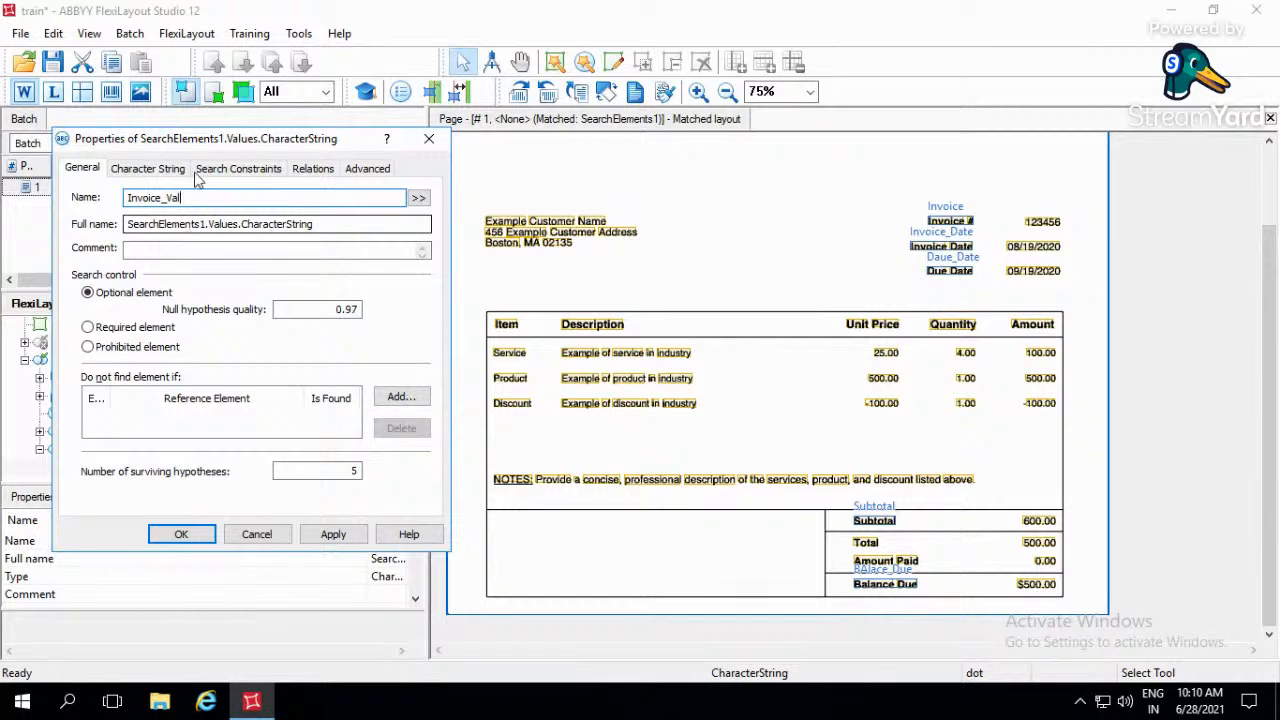
left_click(354, 470)
type("5")
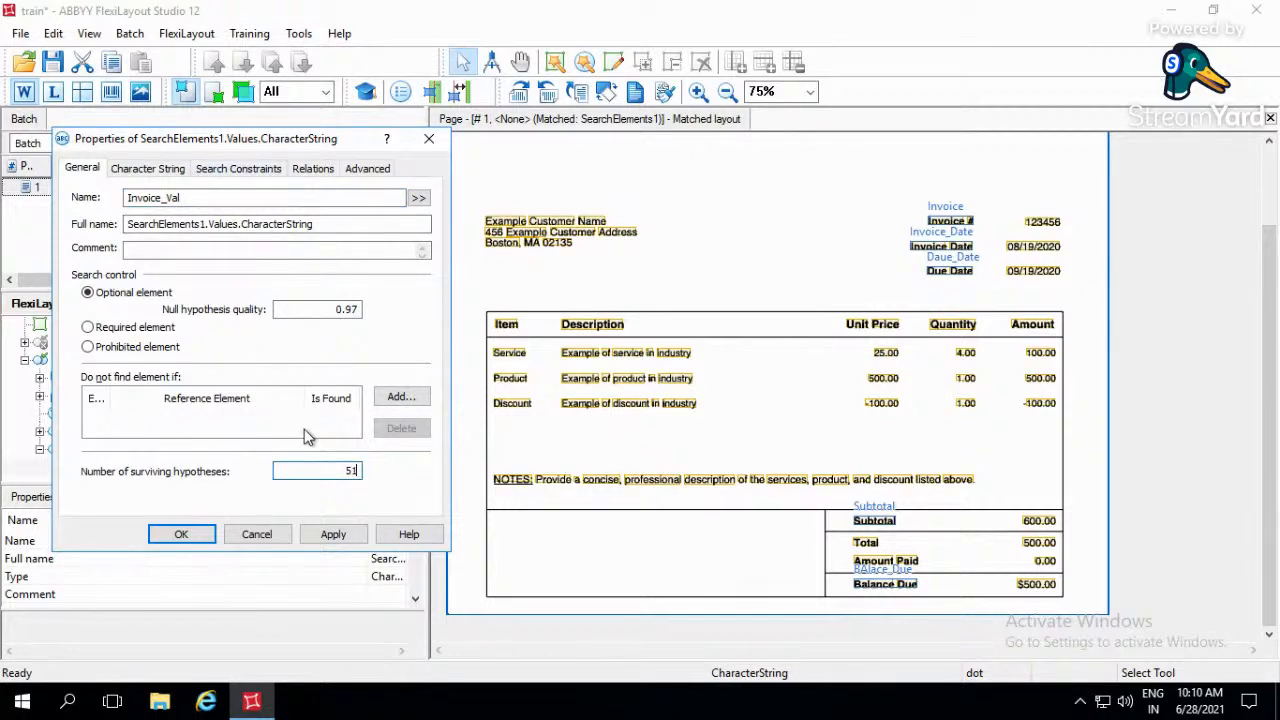
key("BackSpace")
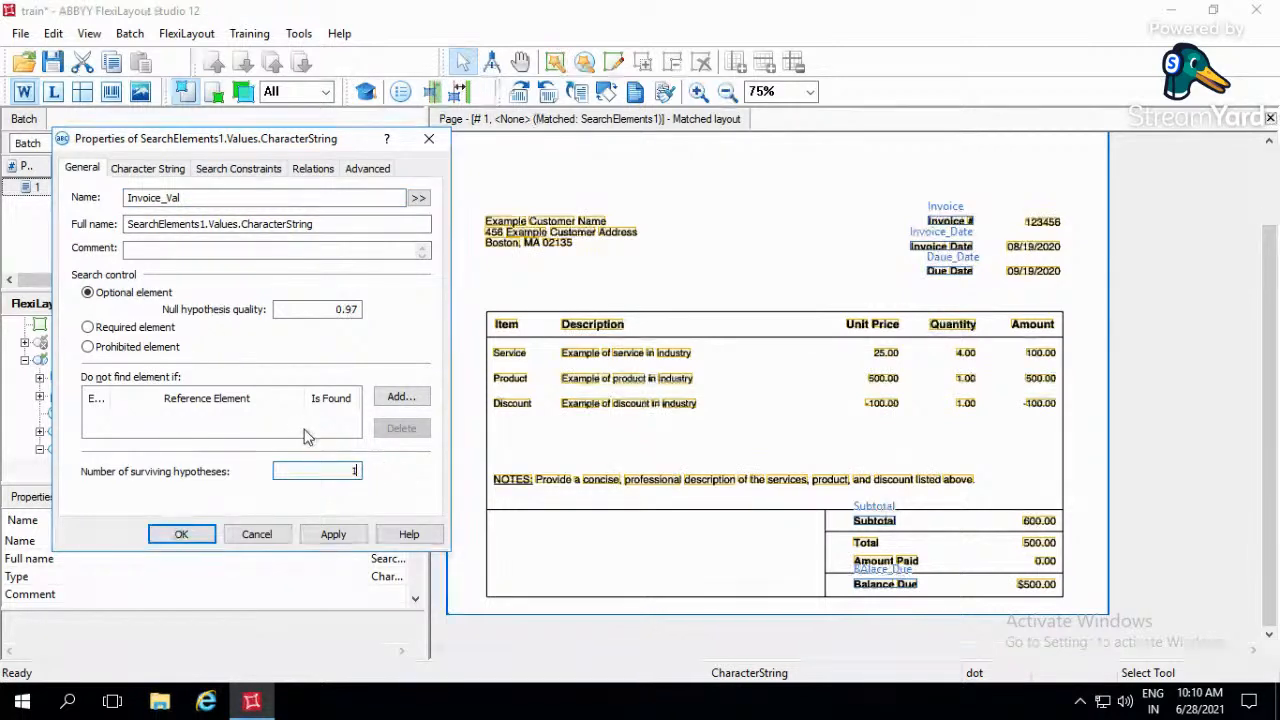
- Compare the element's character string options with the static text search settings of the Invoice element
left_click(147, 170)
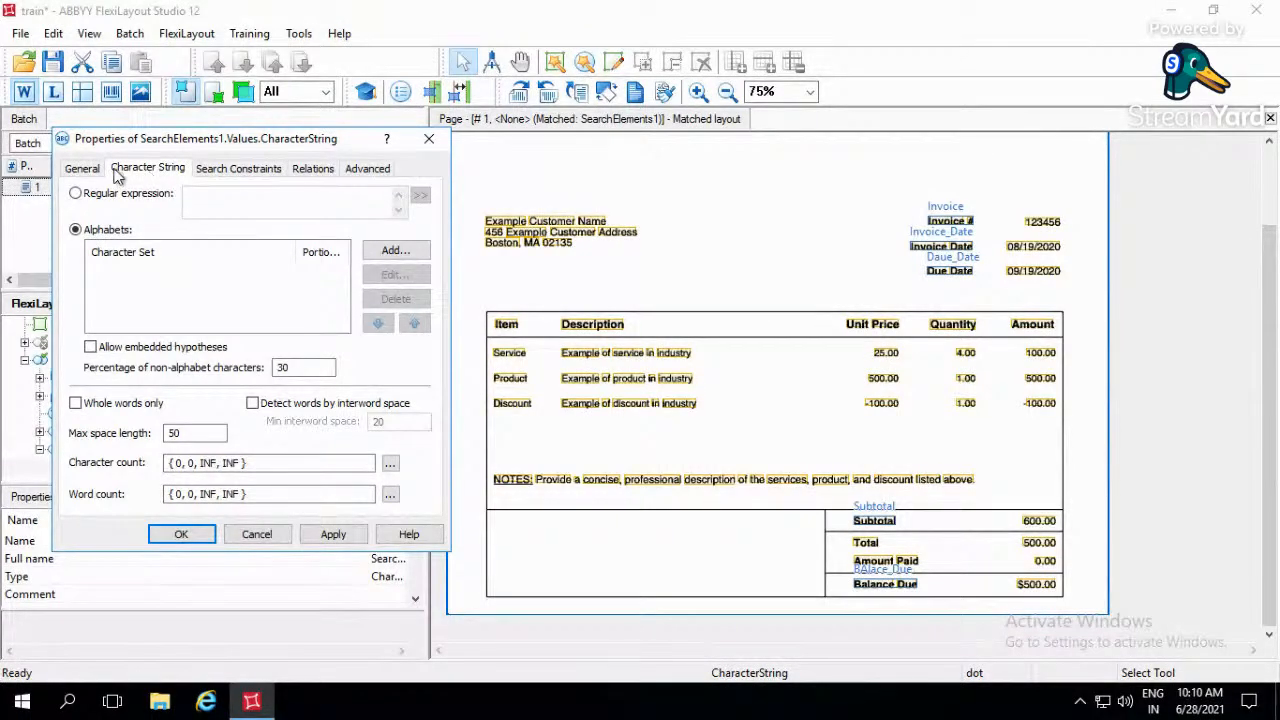
left_click_drag(255, 146, 714, 127)
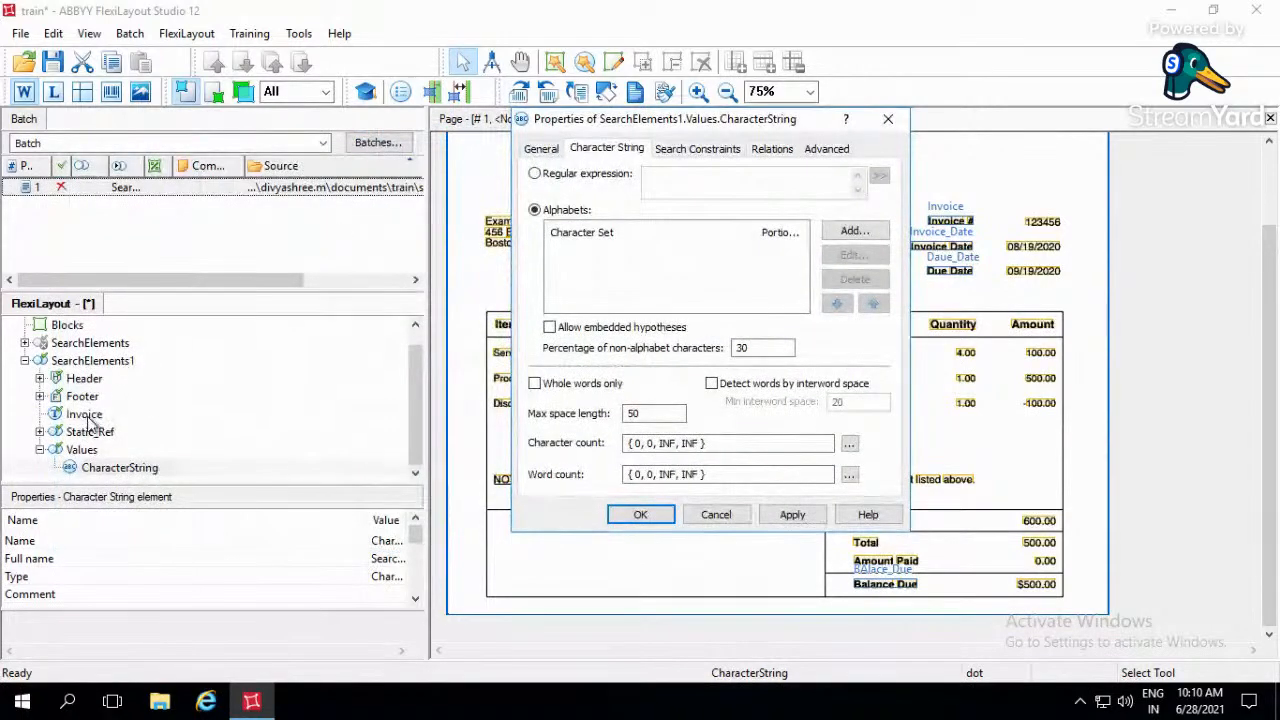
double_click(88, 418)
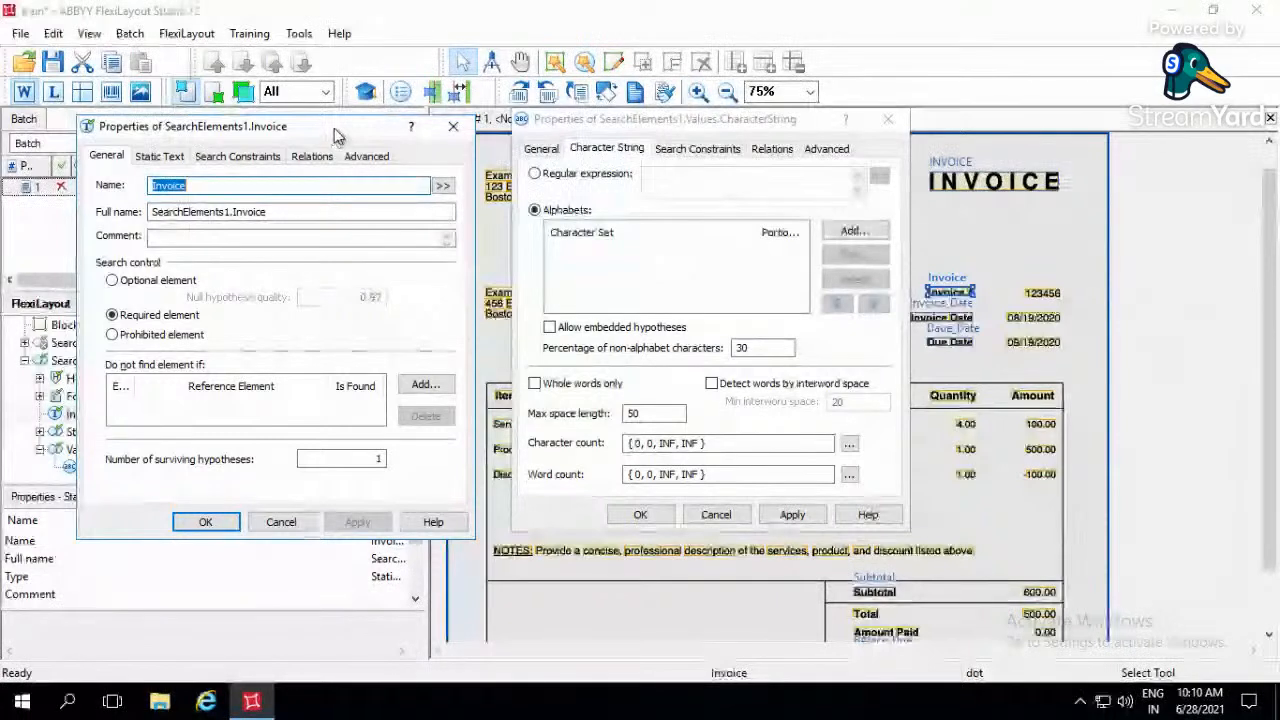
left_click_drag(334, 128, 335, 119)
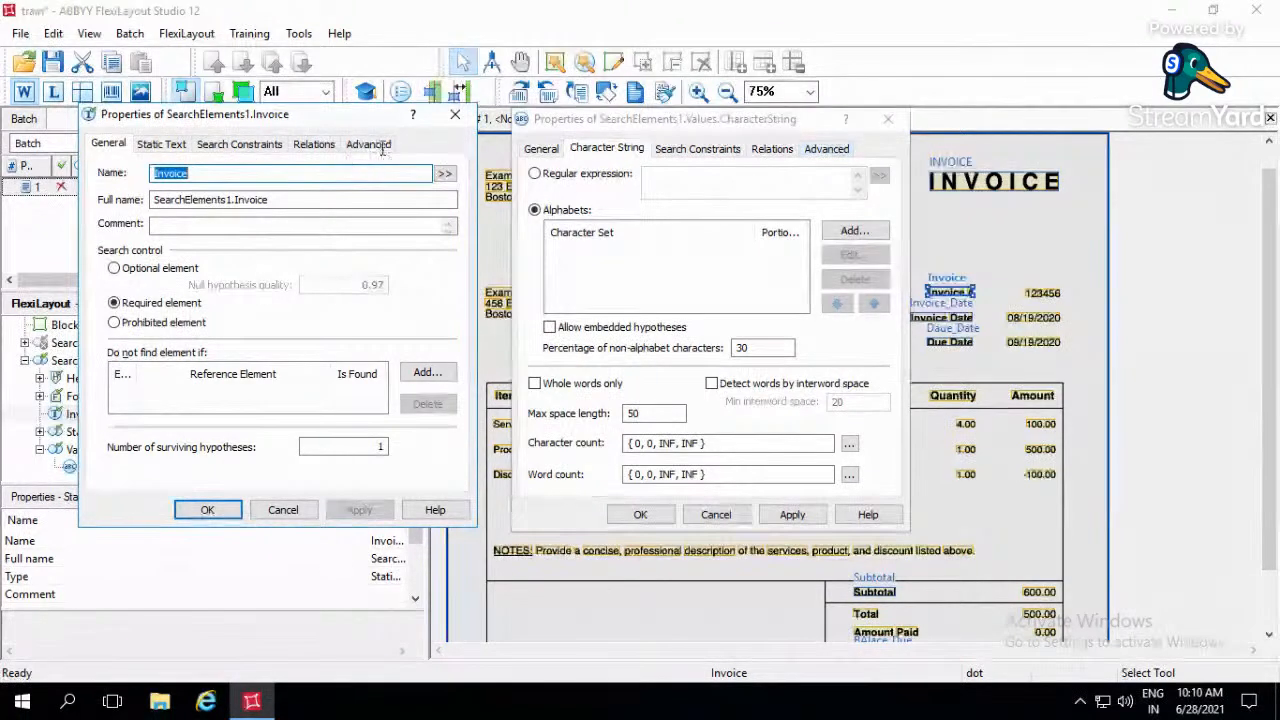
left_click(172, 150)
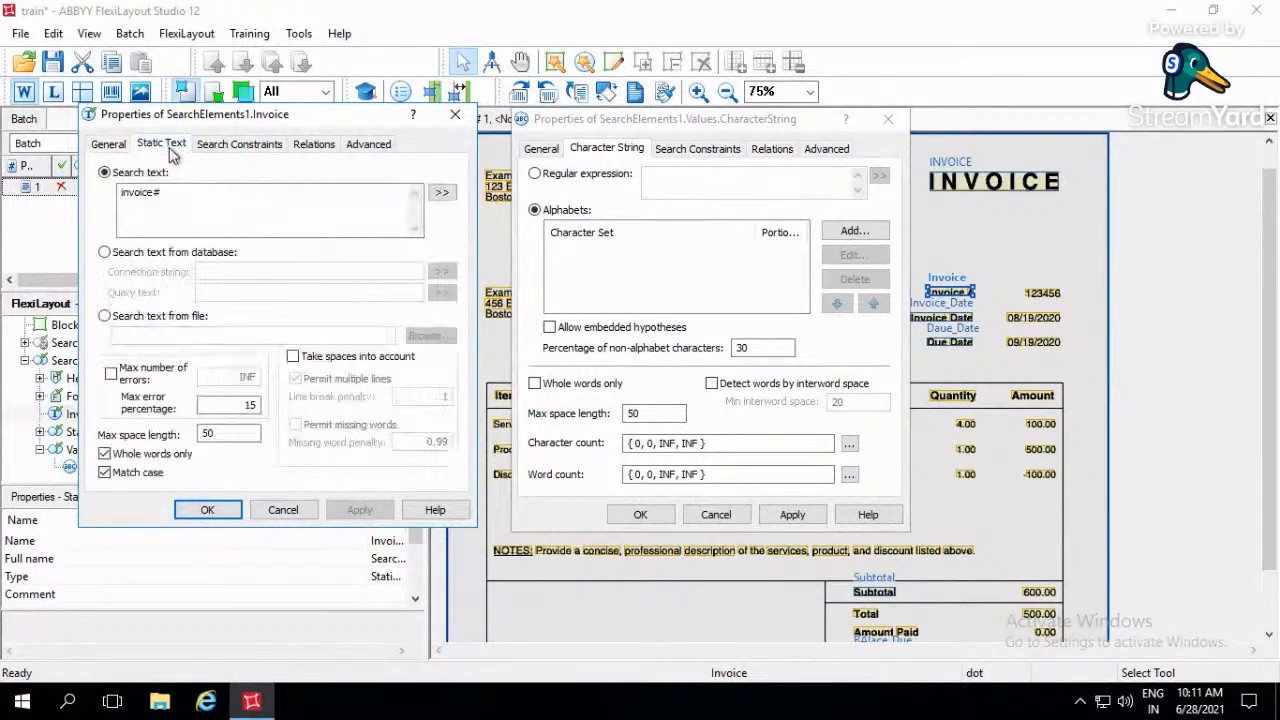
left_click(455, 117)
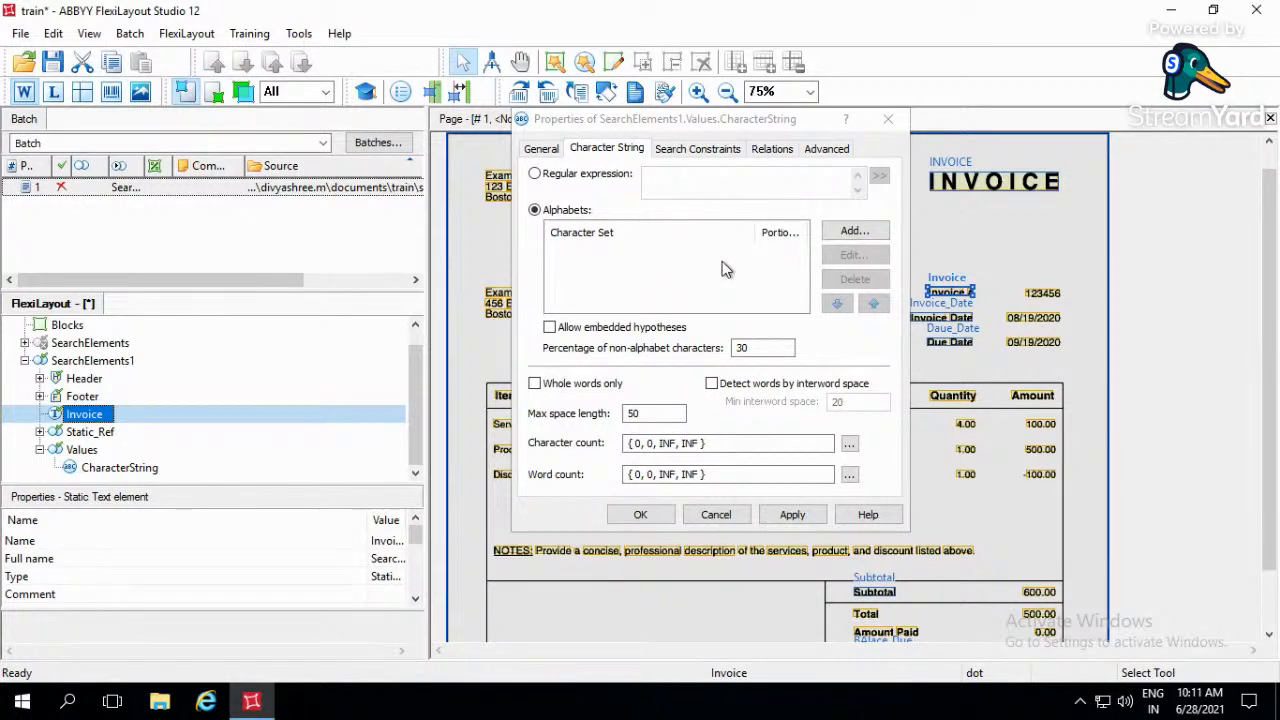
- Start a regular expression for the element that matches 1 to 10 upper-case letters, A{1-10}
left_click(535, 174)
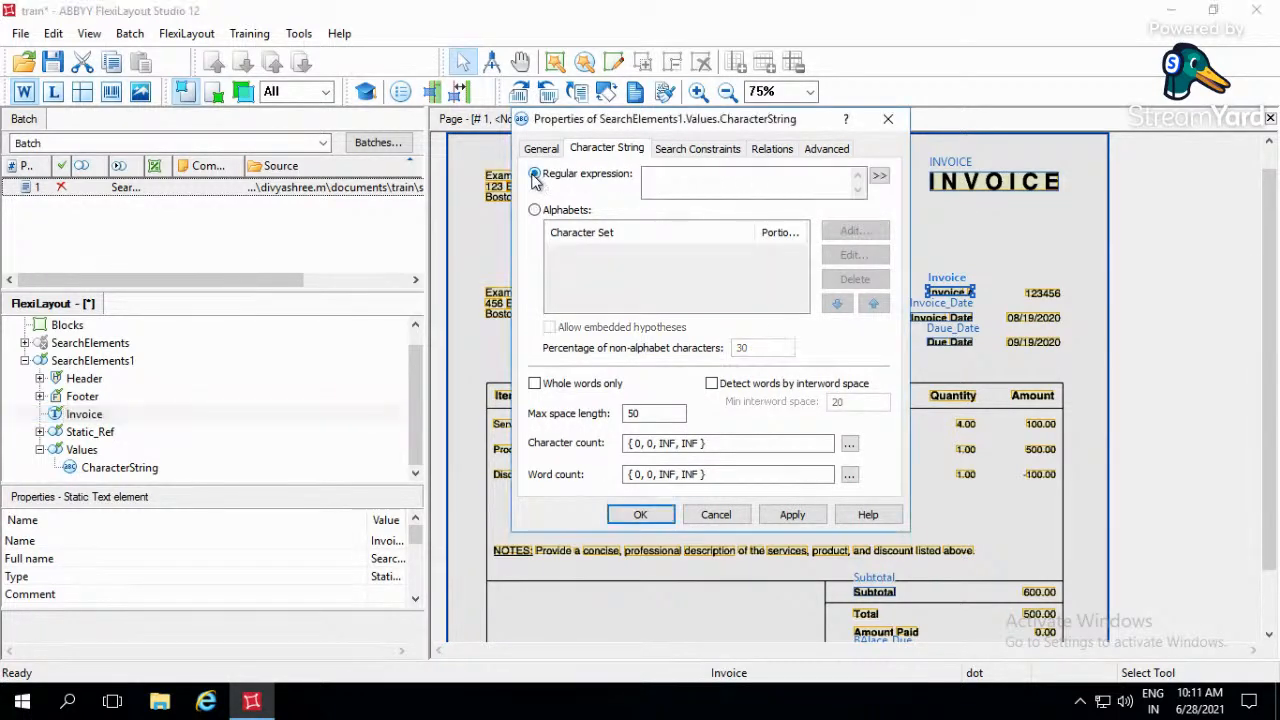
left_click(878, 178)
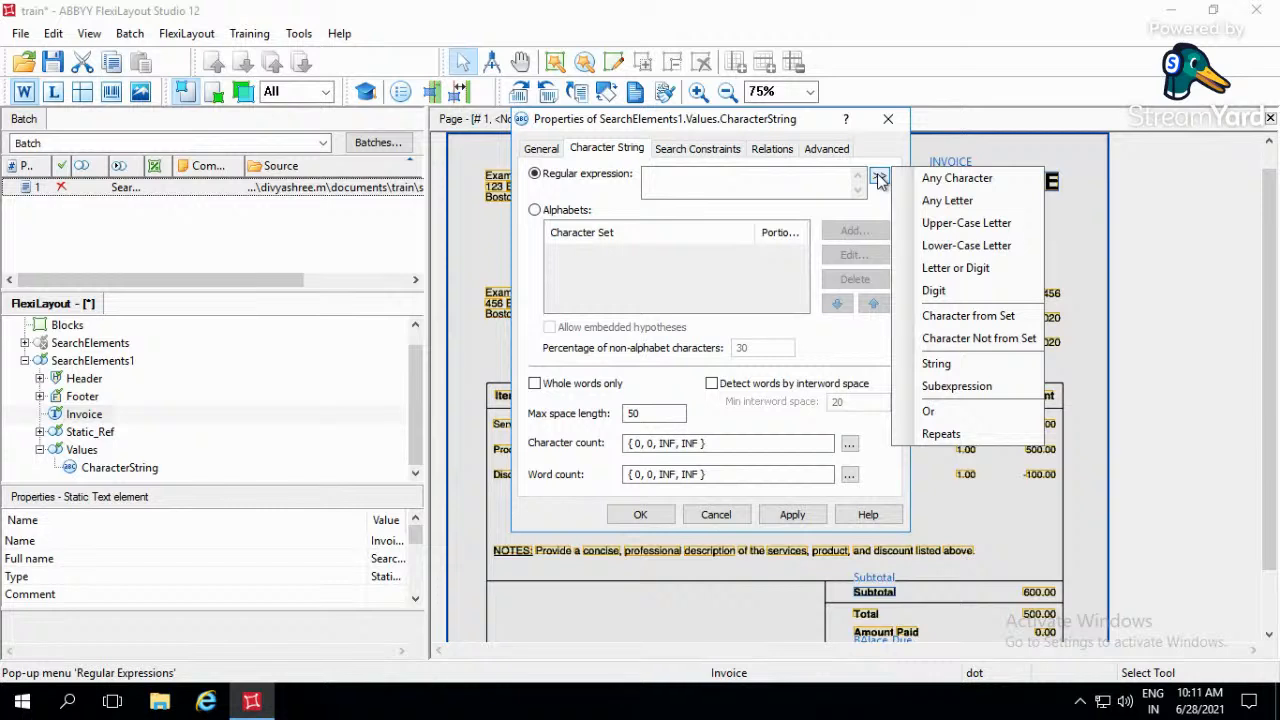
left_click(966, 223)
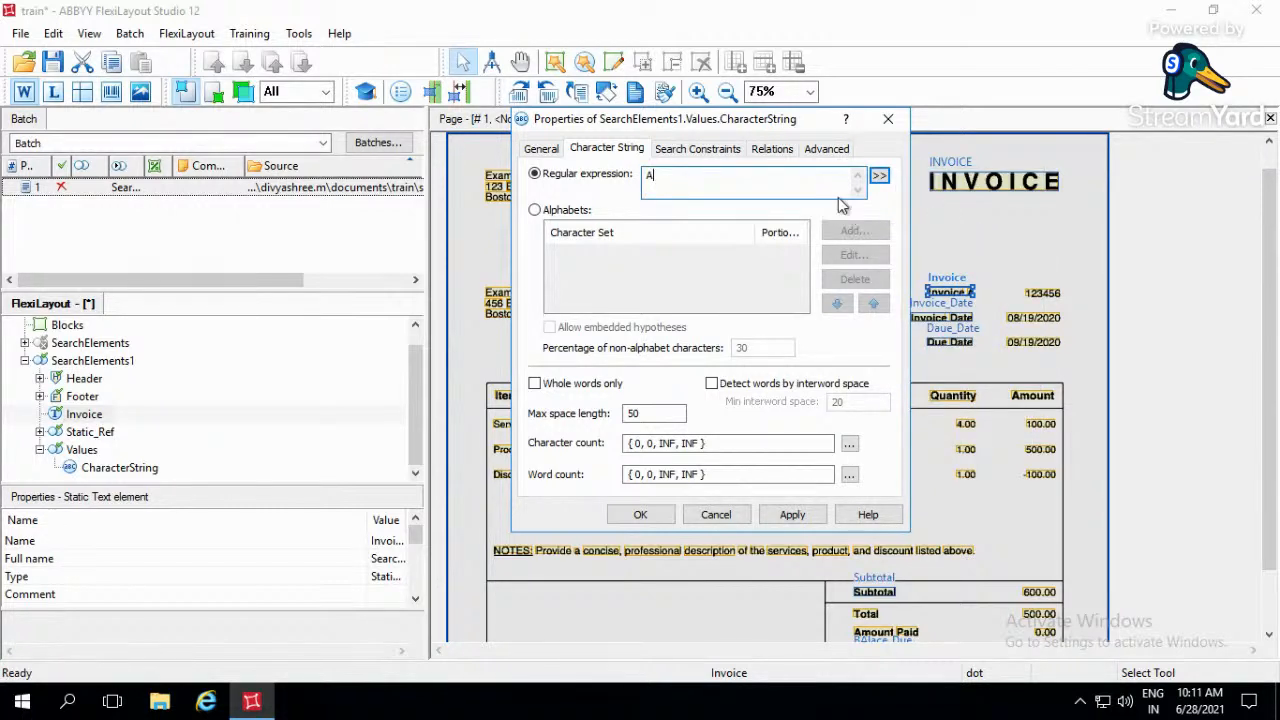
left_click(879, 175)
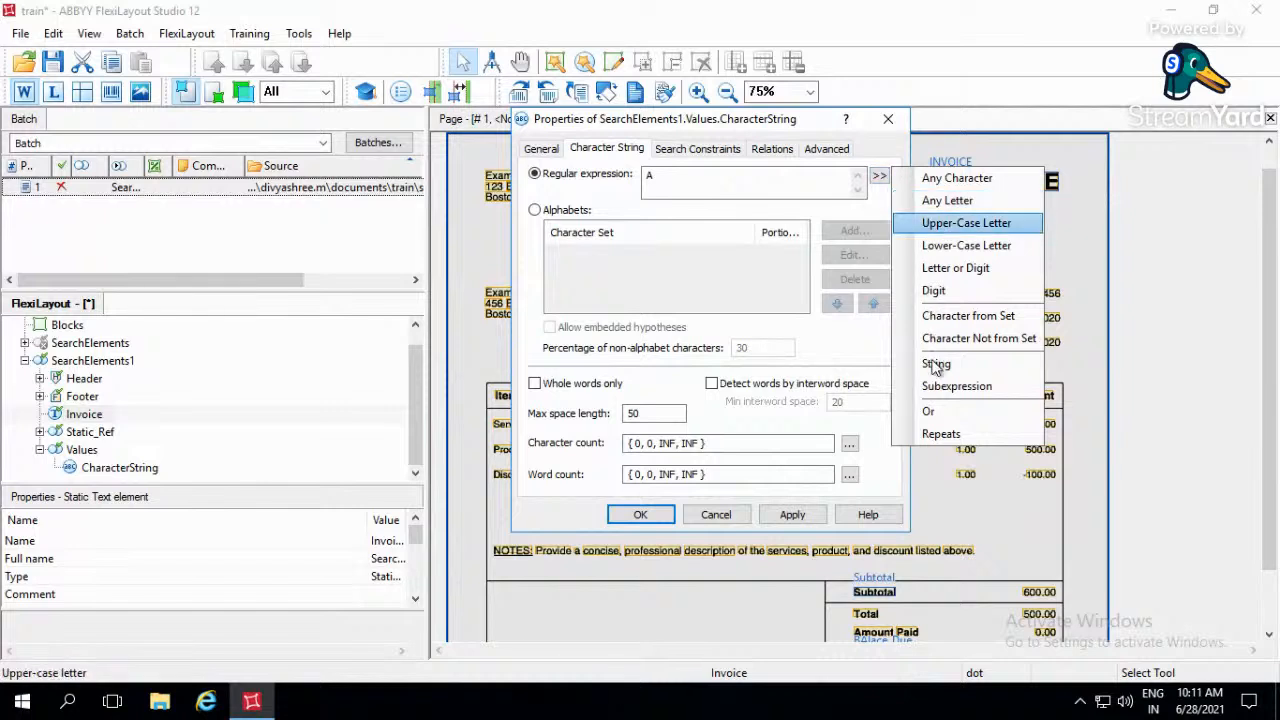
left_click(941, 434)
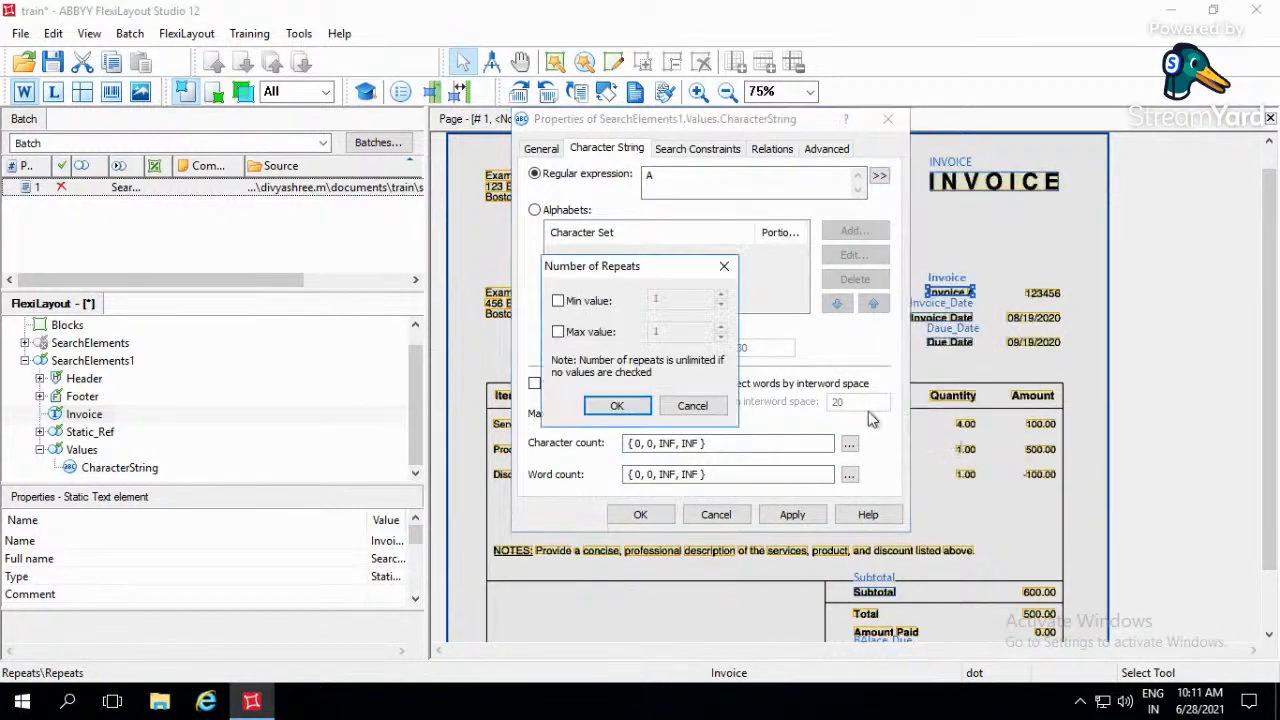
left_click(558, 301)
left_click(558, 332)
double_click(658, 332)
type("10")
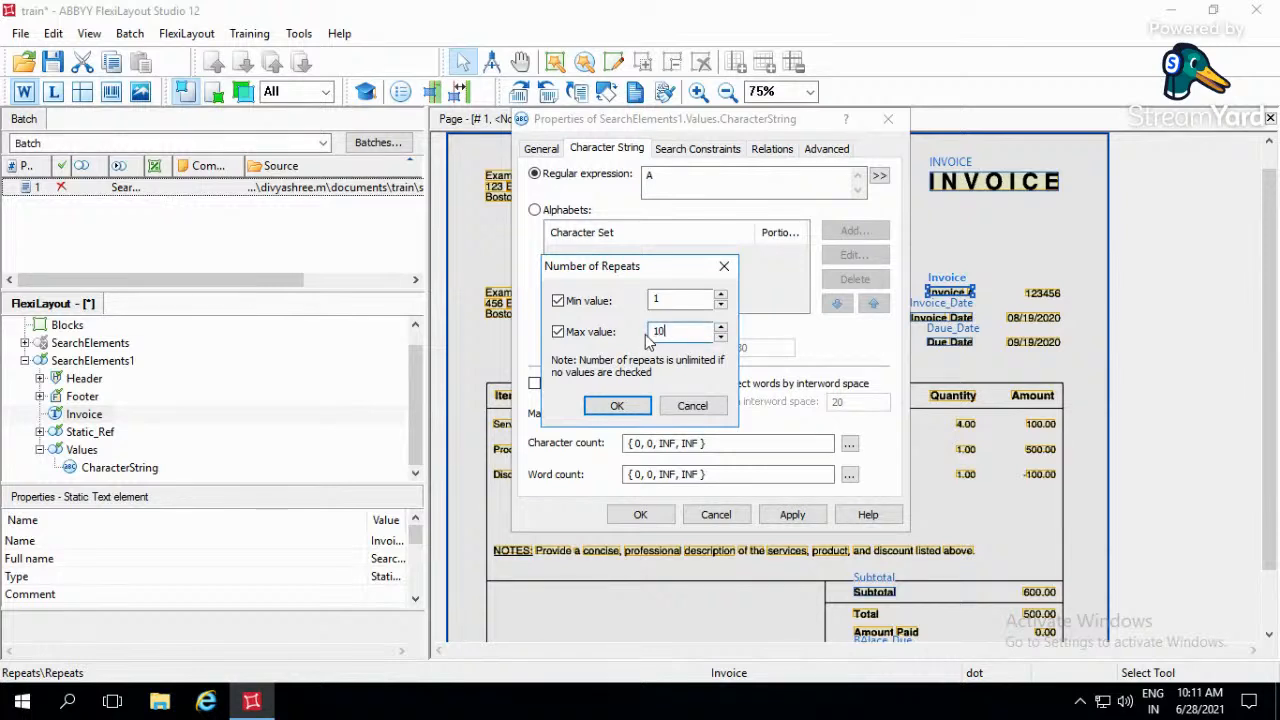
left_click(628, 406)
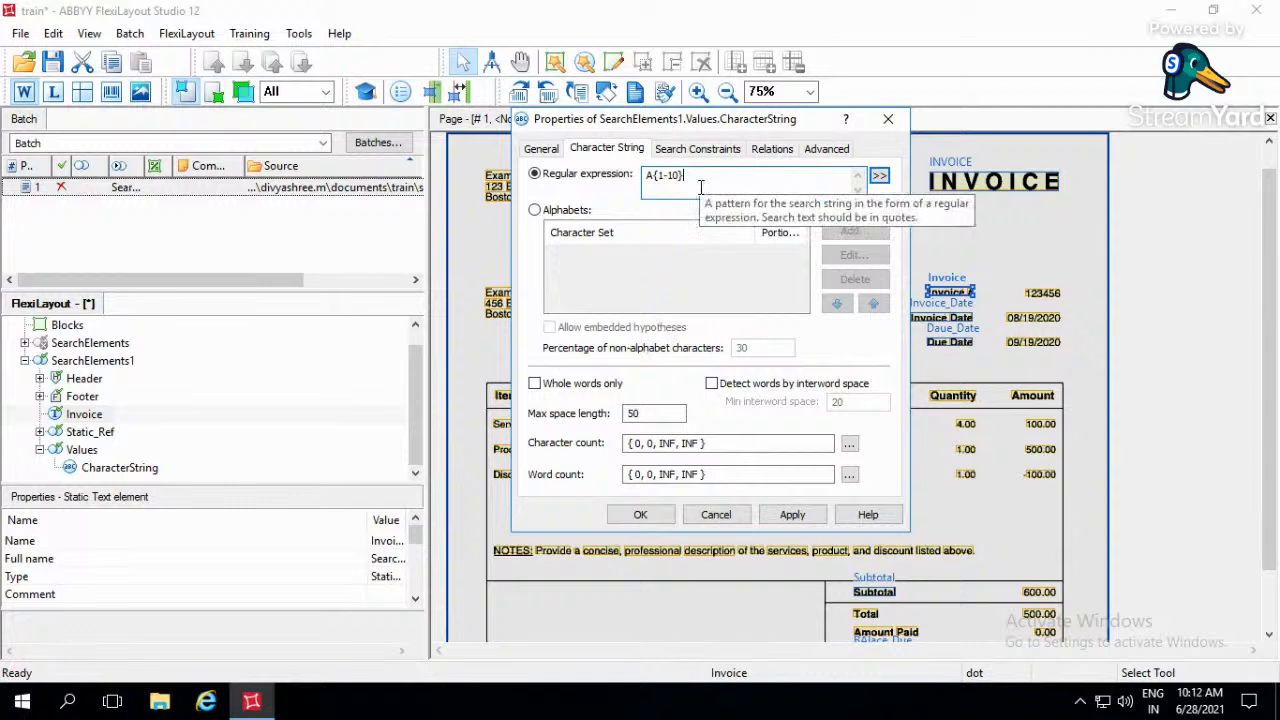
- Extend the regular expression with the character set [CAD] and 1 to 10 letters or digits, X{1-10}, and clear the whole expression
left_click(879, 178)
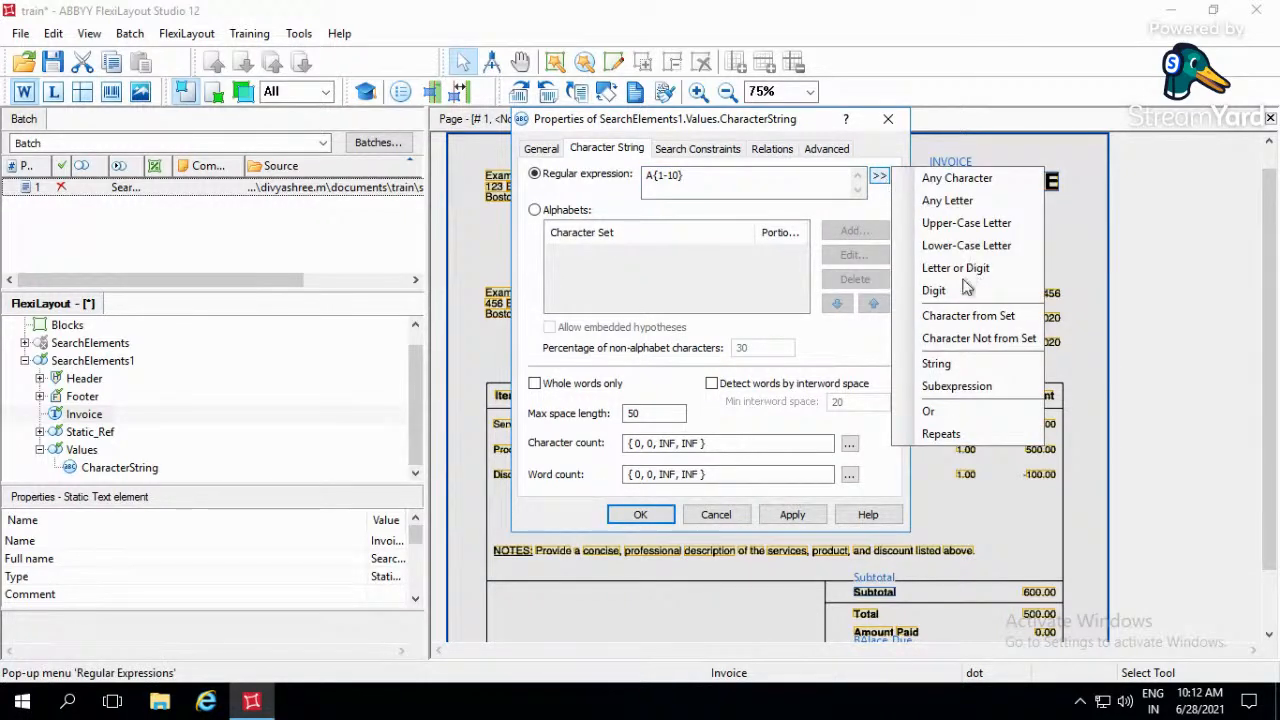
left_click(962, 316)
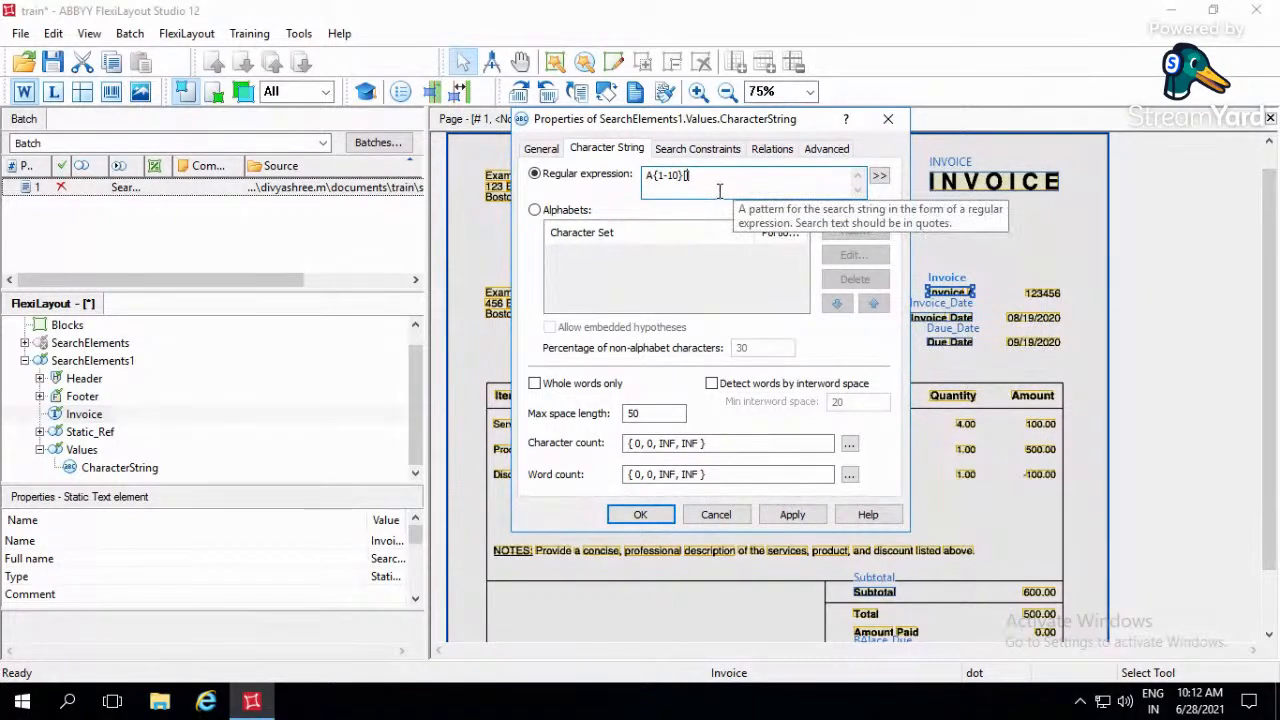
type("CAD")
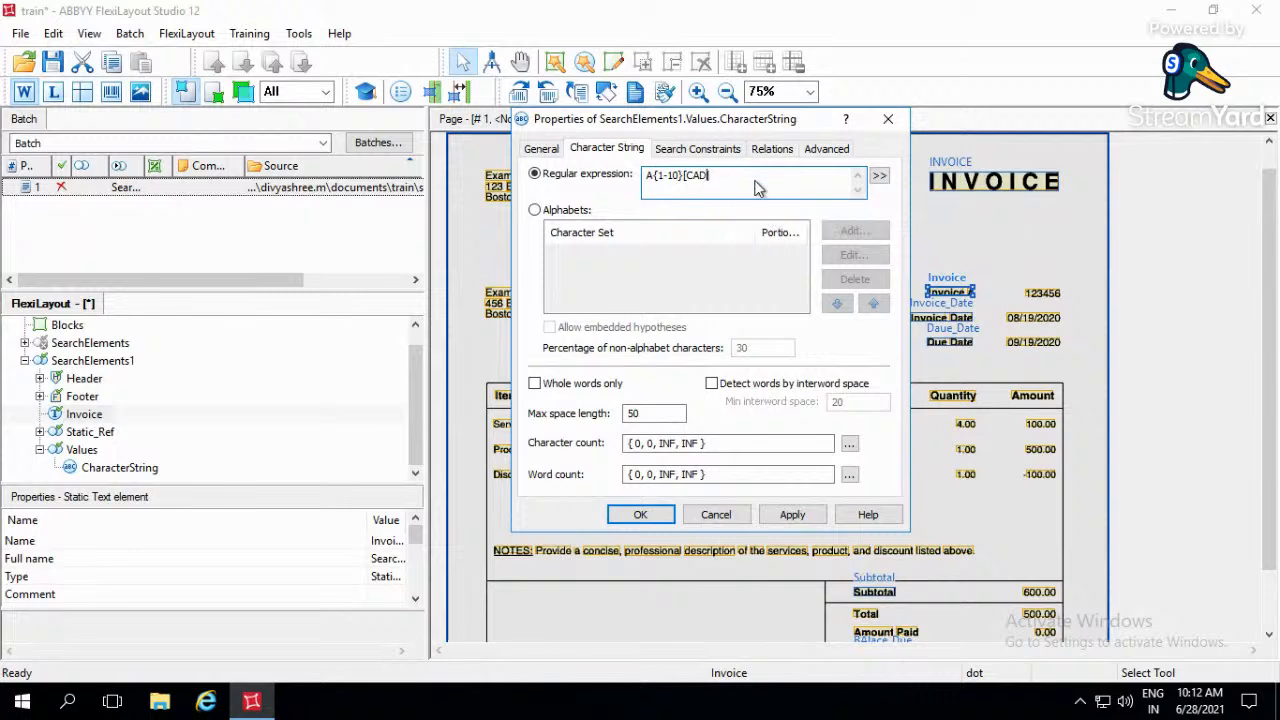
left_click(752, 181)
left_click(879, 176)
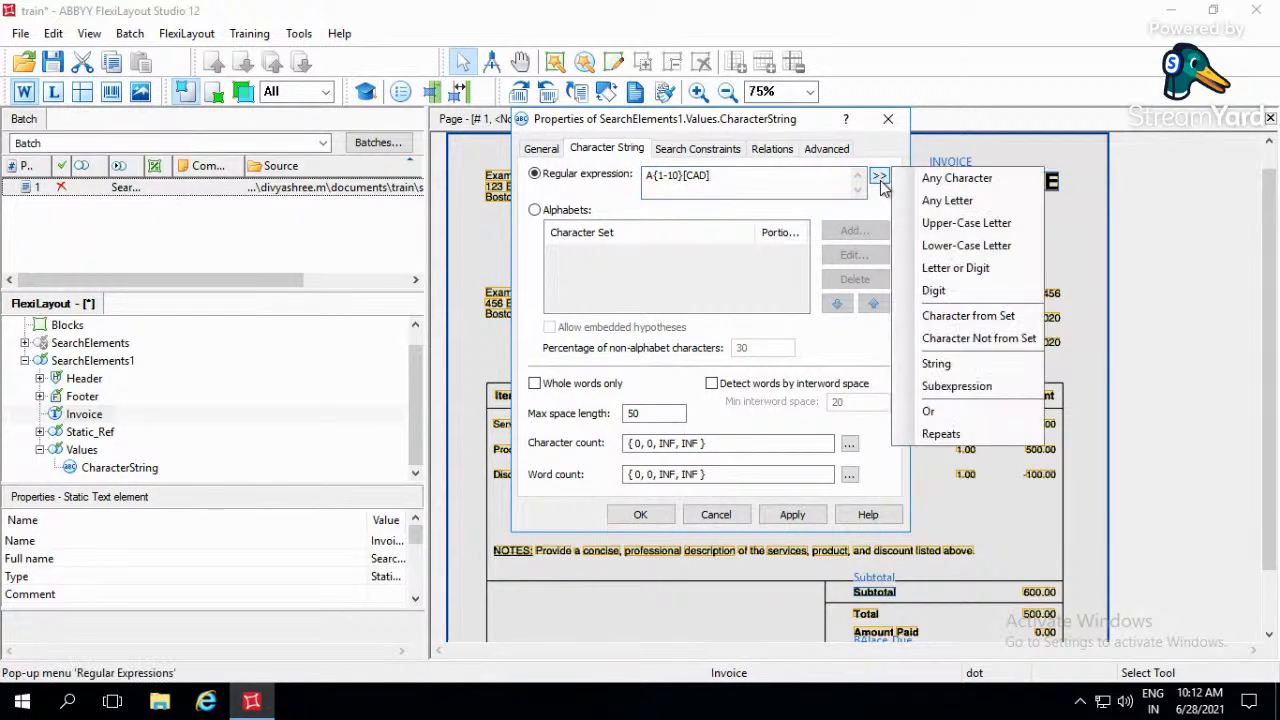
left_click(978, 272)
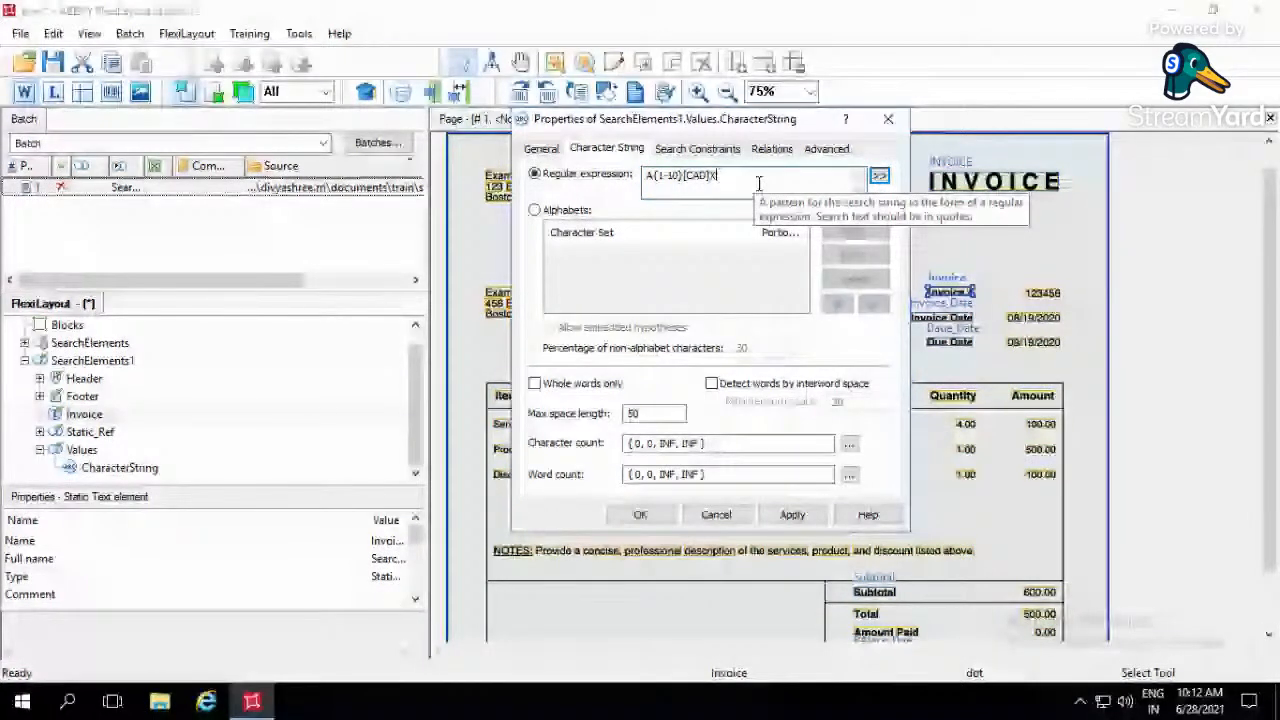
type("{1-10")
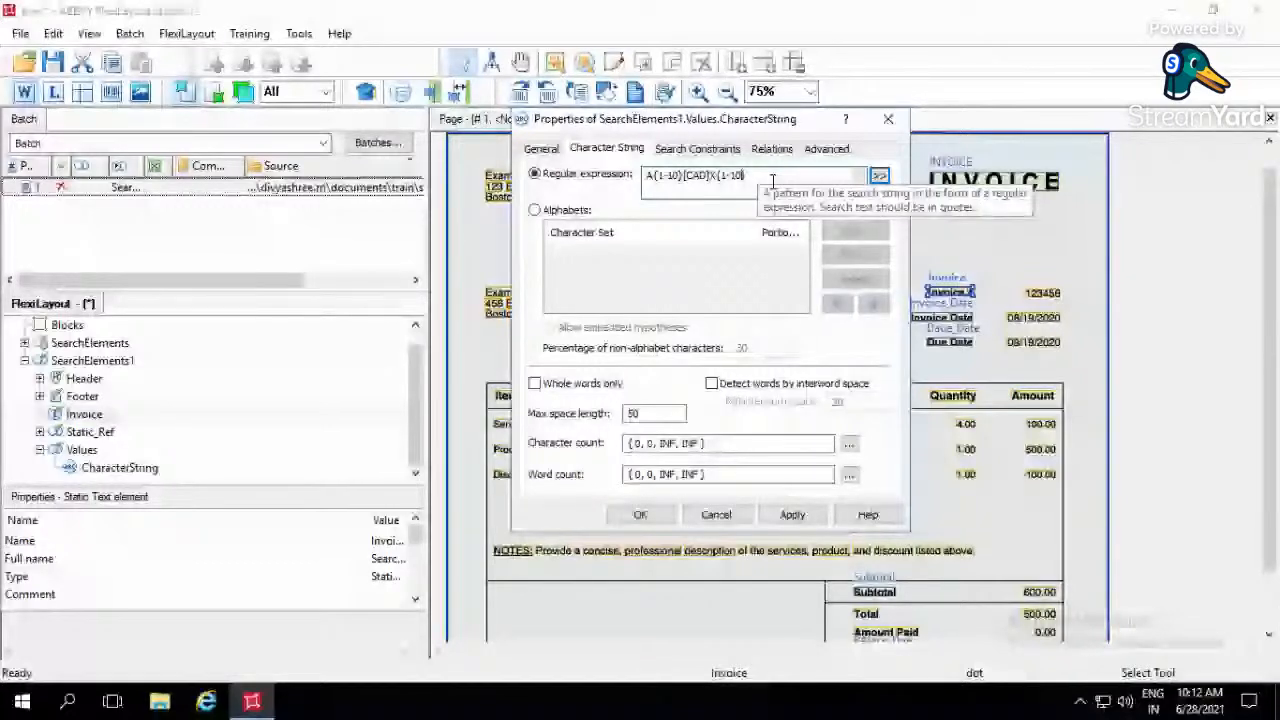
left_click_drag(772, 181, 508, 176)
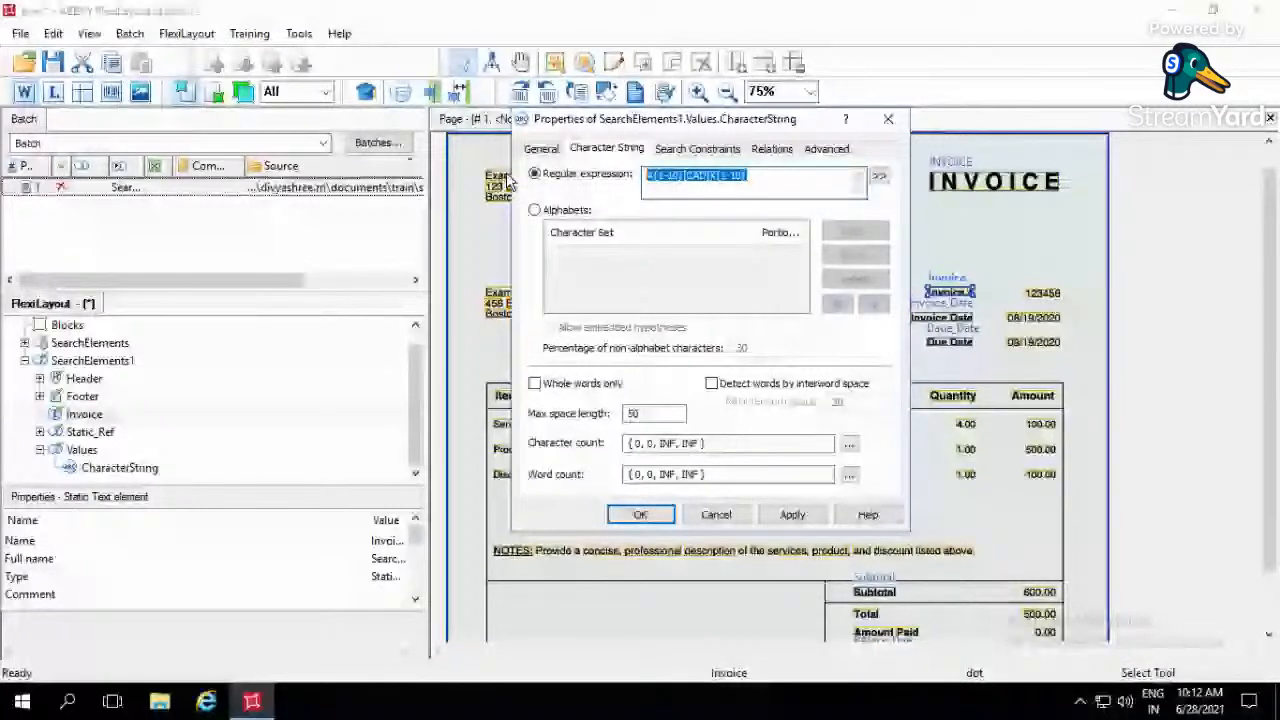
- Define the string by alphabets instead and add a new alphabet containing all displayed Western European characters at 100 percent
left_click(536, 210)
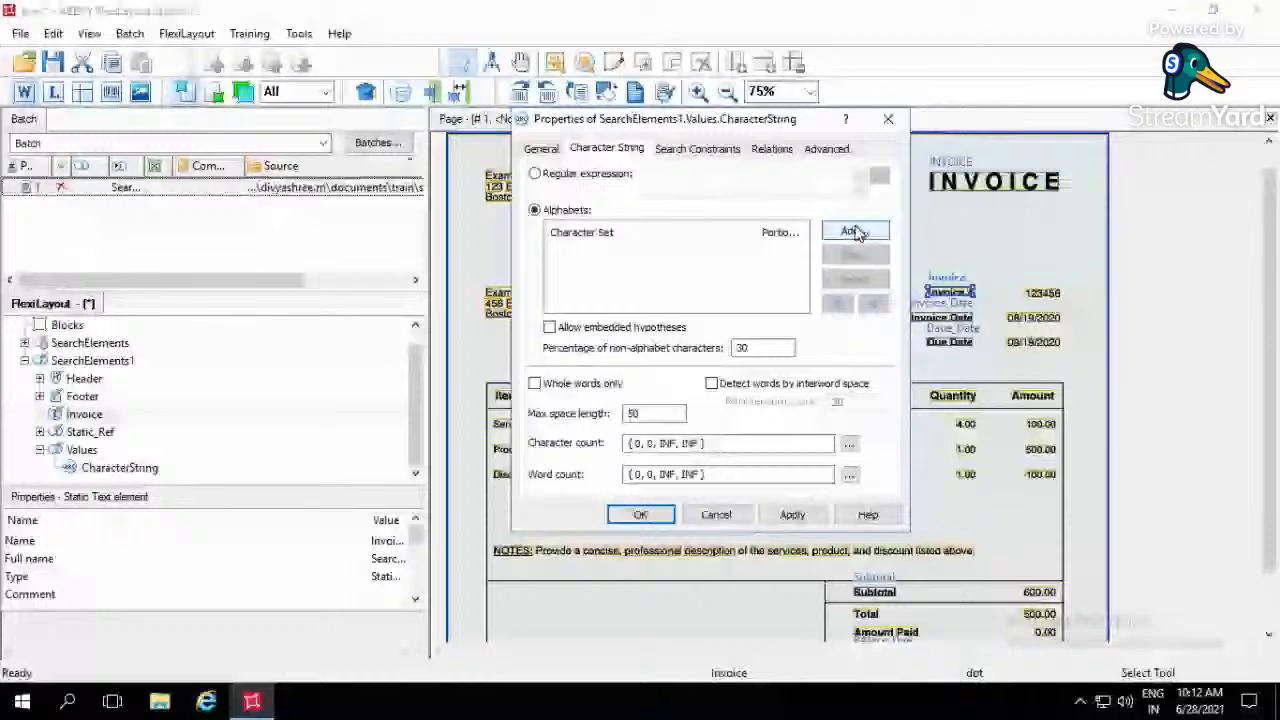
left_click(853, 231)
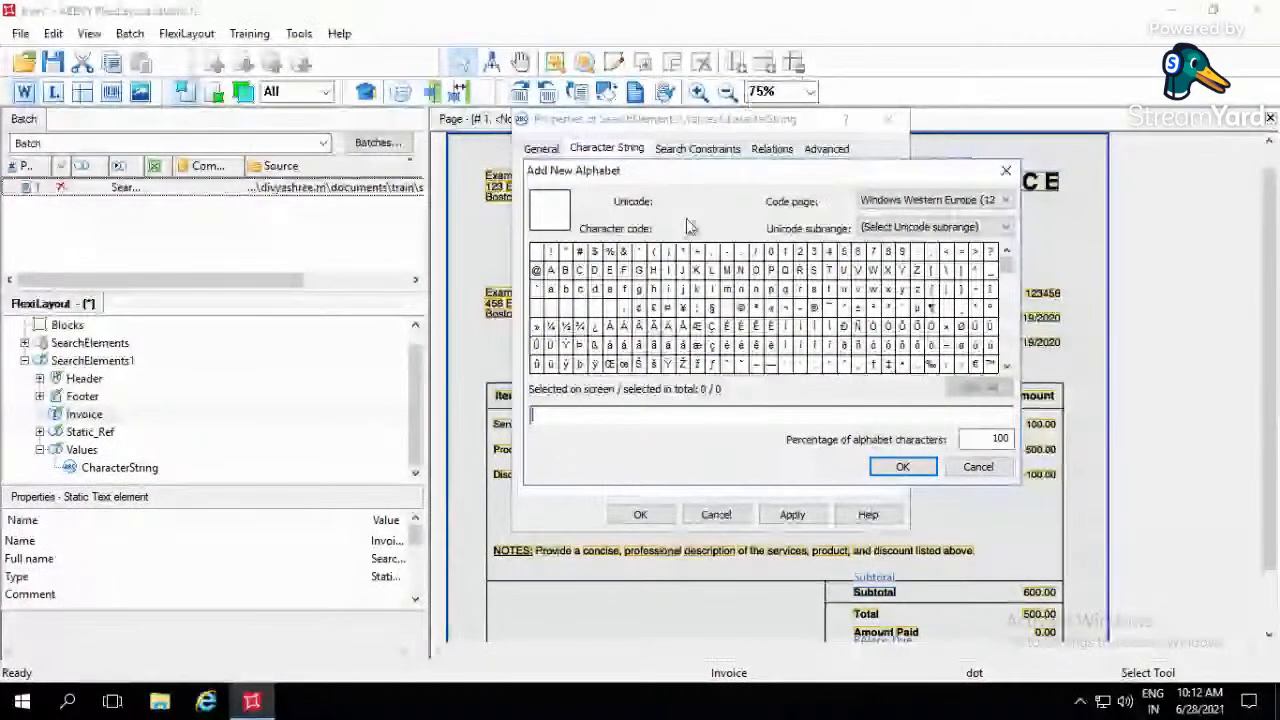
left_click_drag(545, 262, 1007, 387)
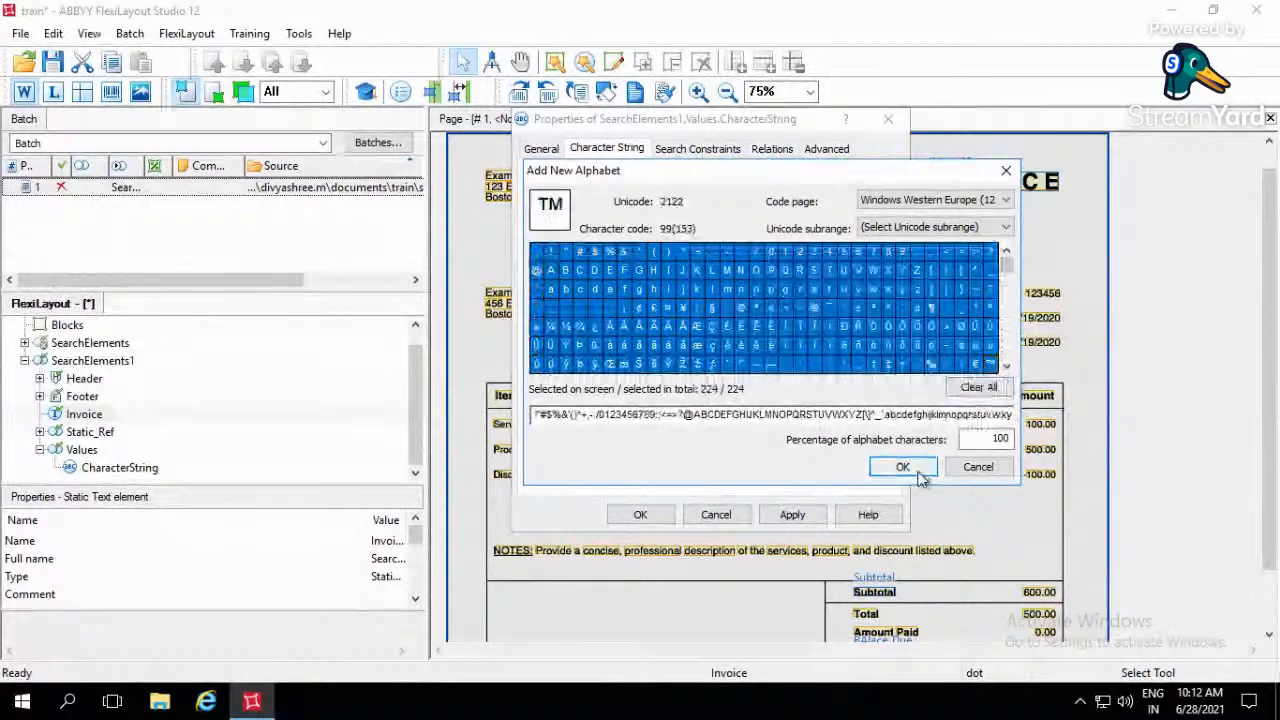
left_click(902, 466)
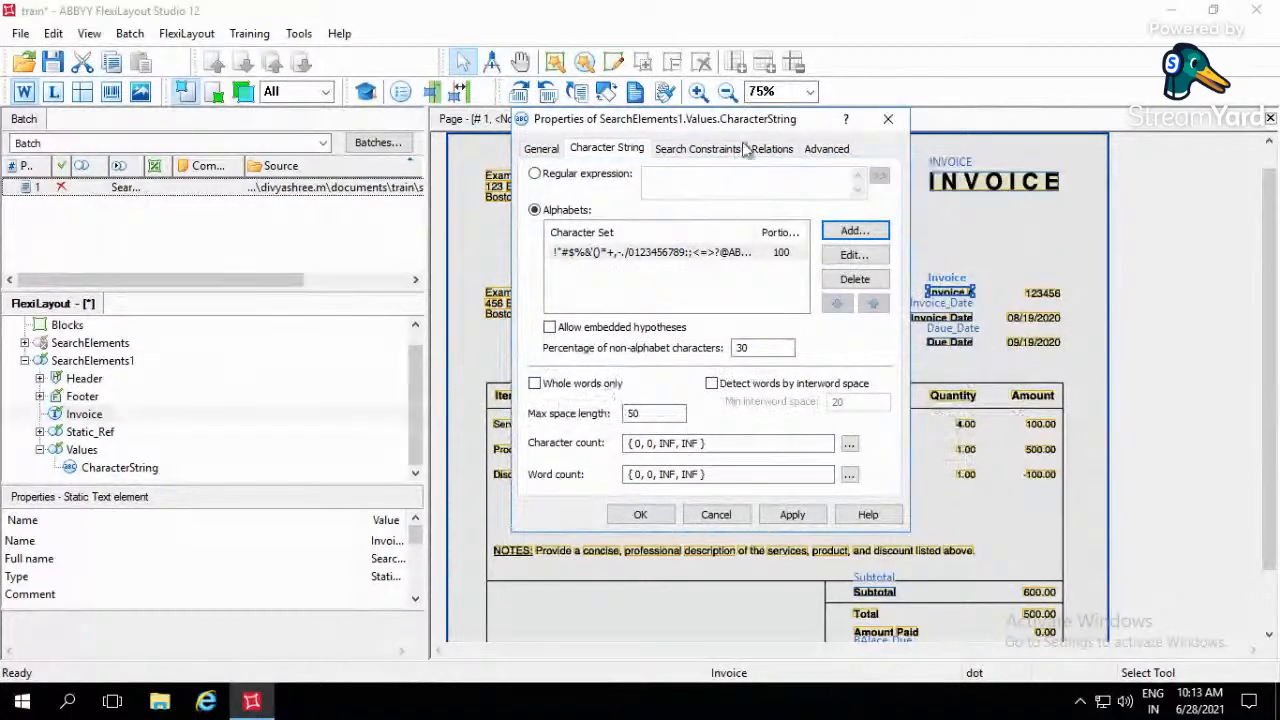
- Examine the max space length setting against the Invoice # label and its value on the invoice page
left_click_drag(728, 122, 662, 96)
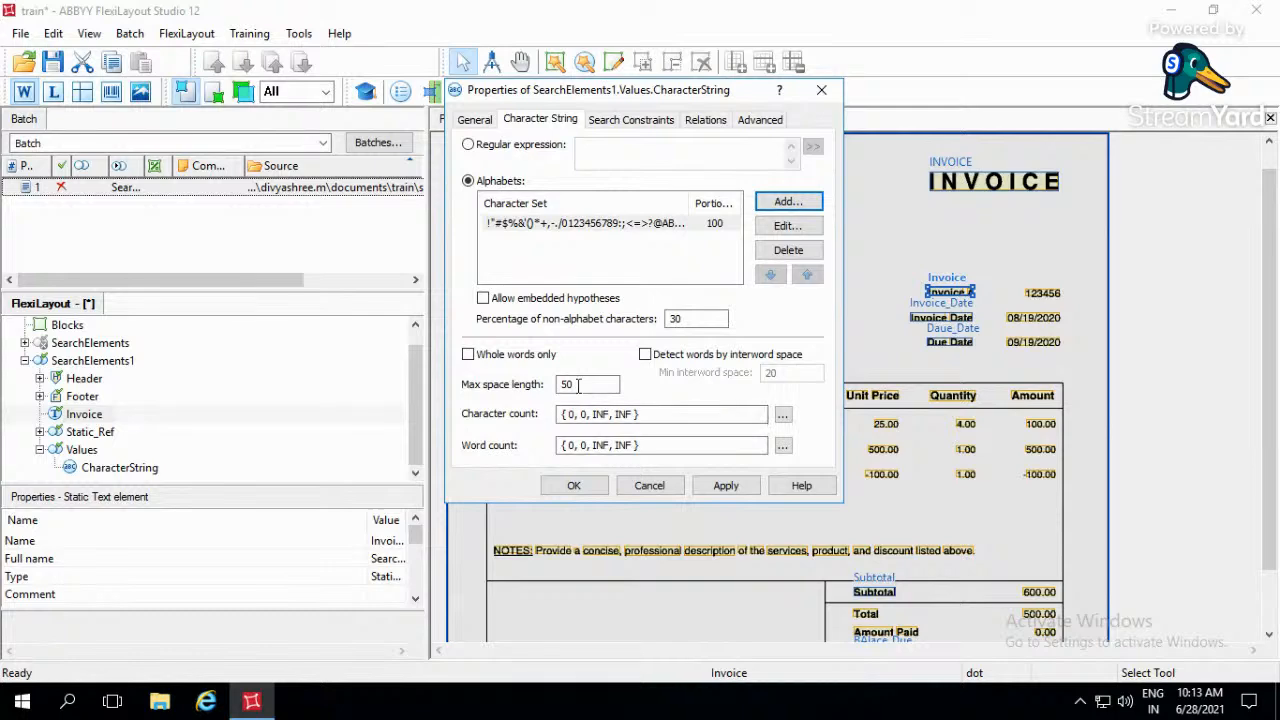
left_click_drag(575, 385, 563, 385)
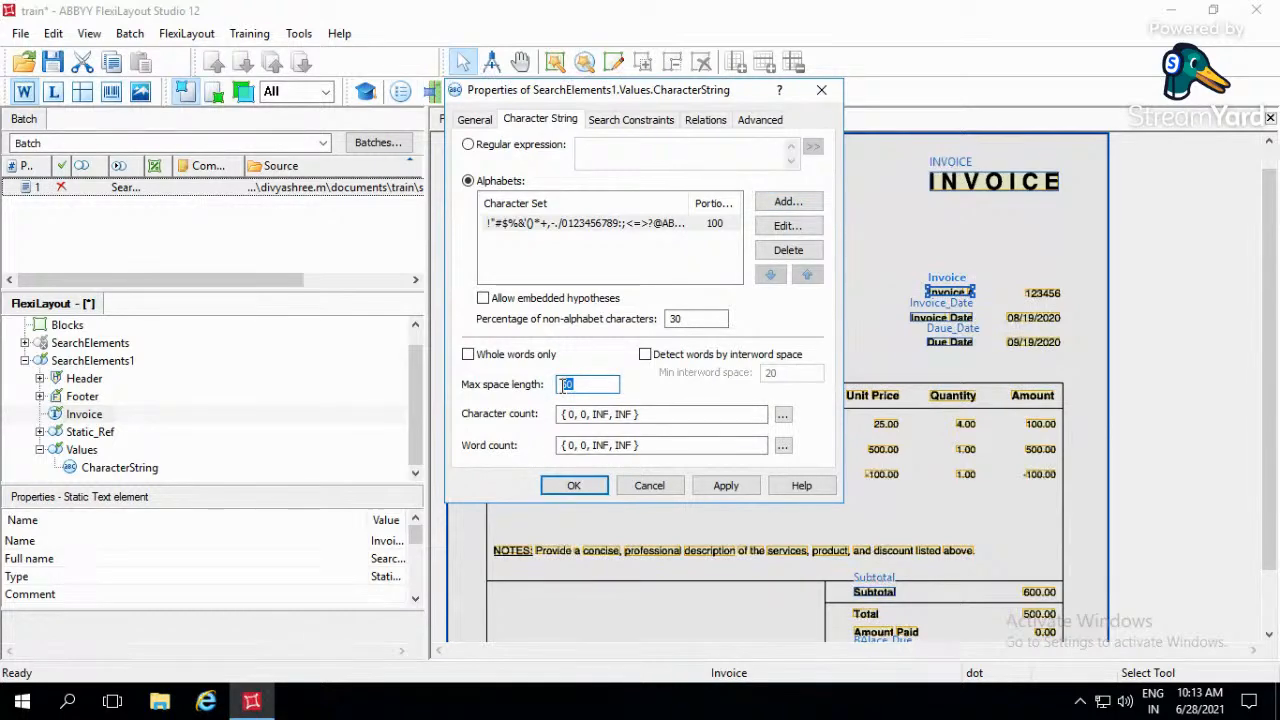
left_click_drag(606, 92, 471, 99)
left_click(985, 310)
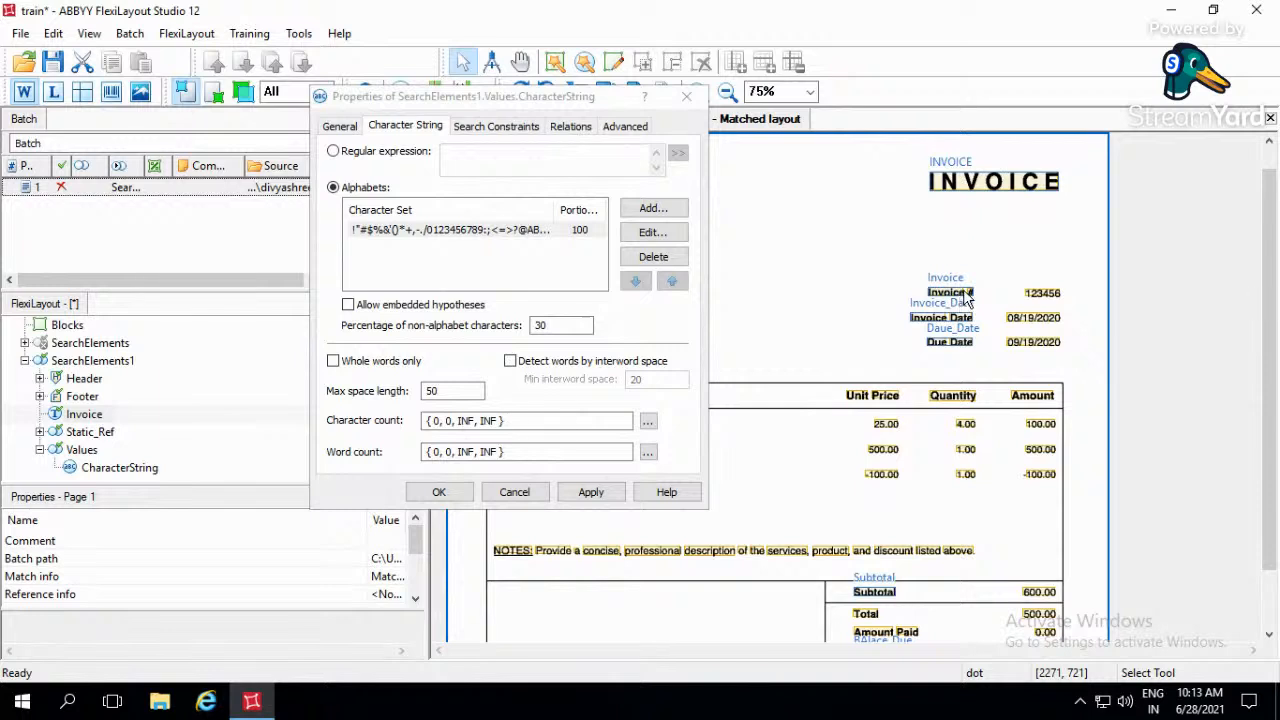
left_click(966, 298)
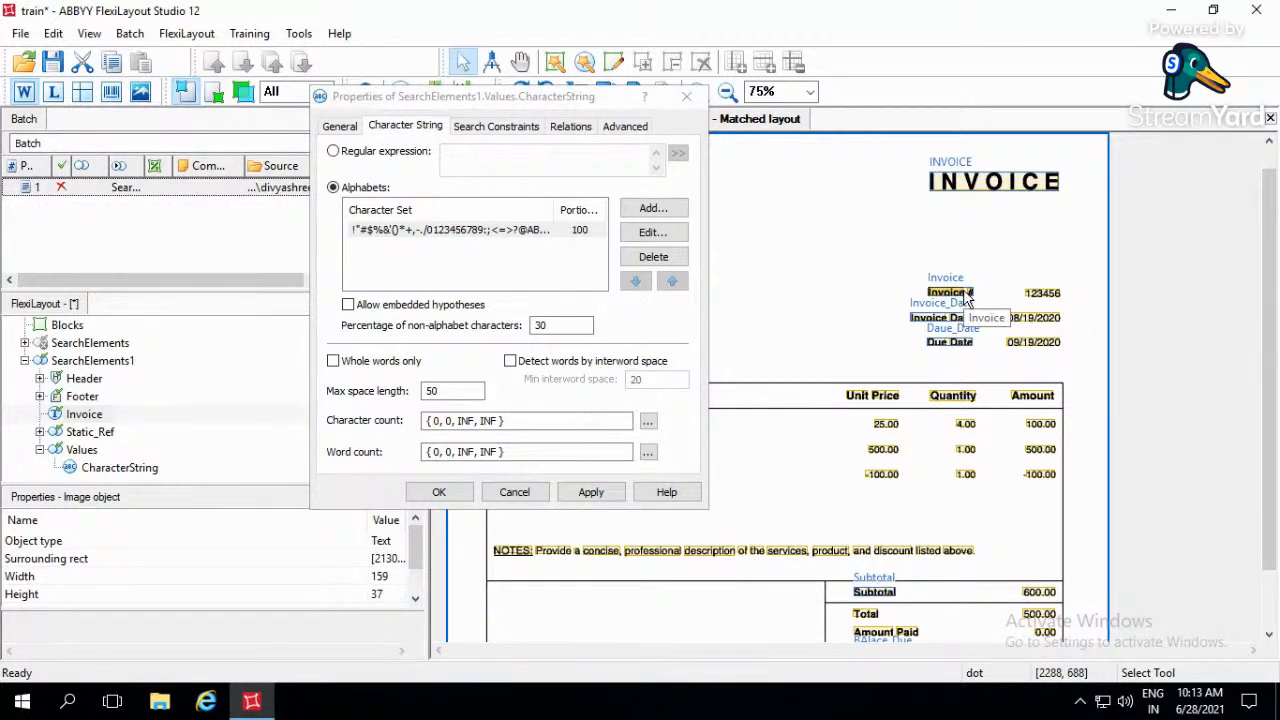
- Examine the max space length setting against the Invoice # label and the gap between the Unit Price and Quantity headings
left_click(457, 391)
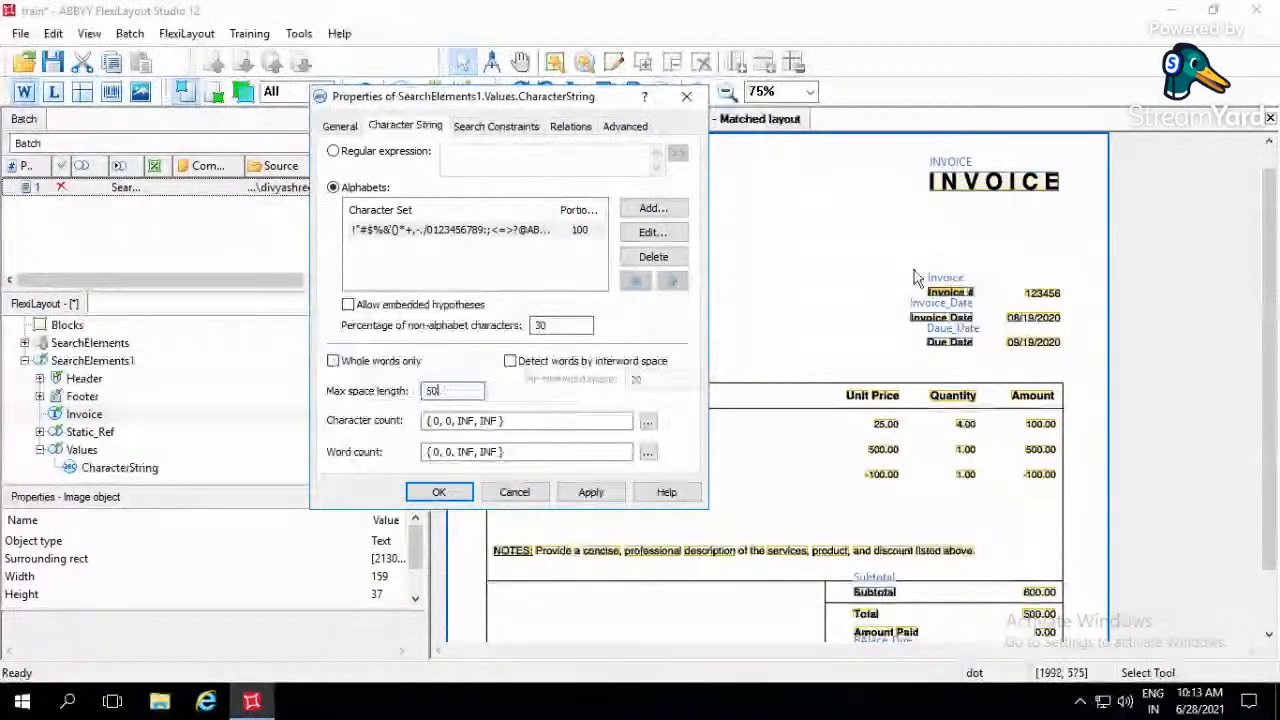
left_click_drag(910, 254, 999, 313)
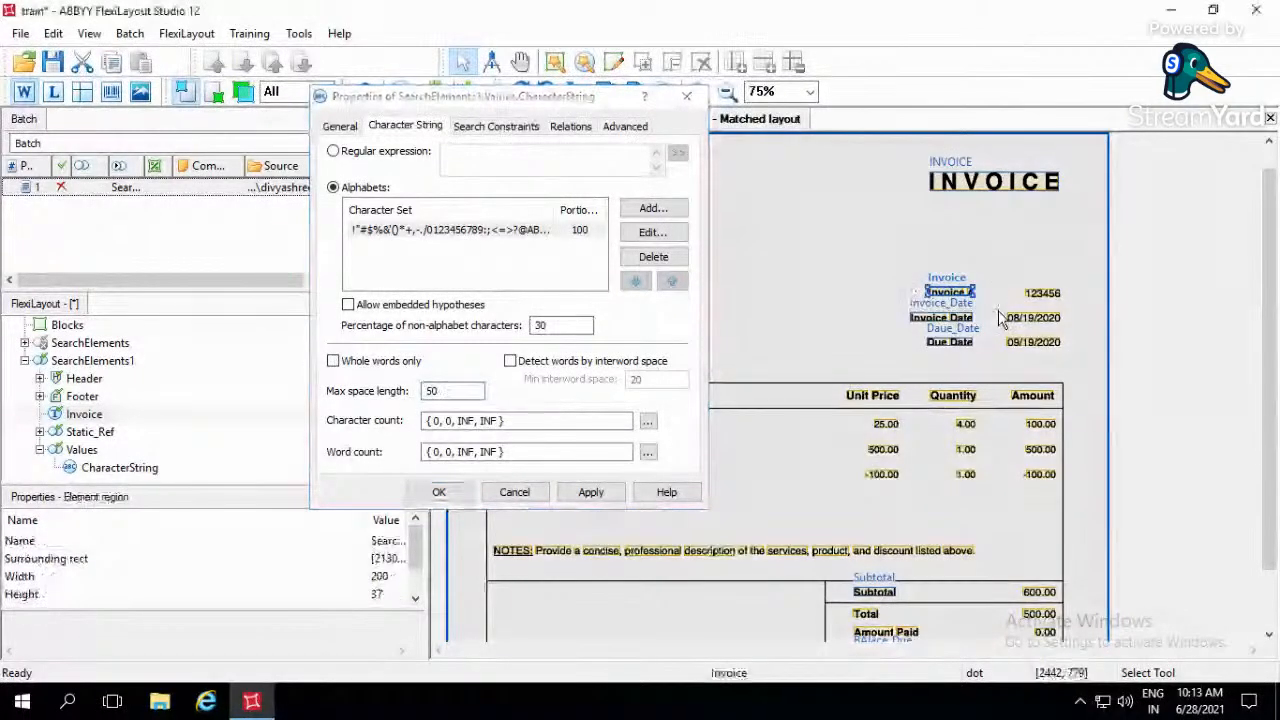
left_click(905, 402)
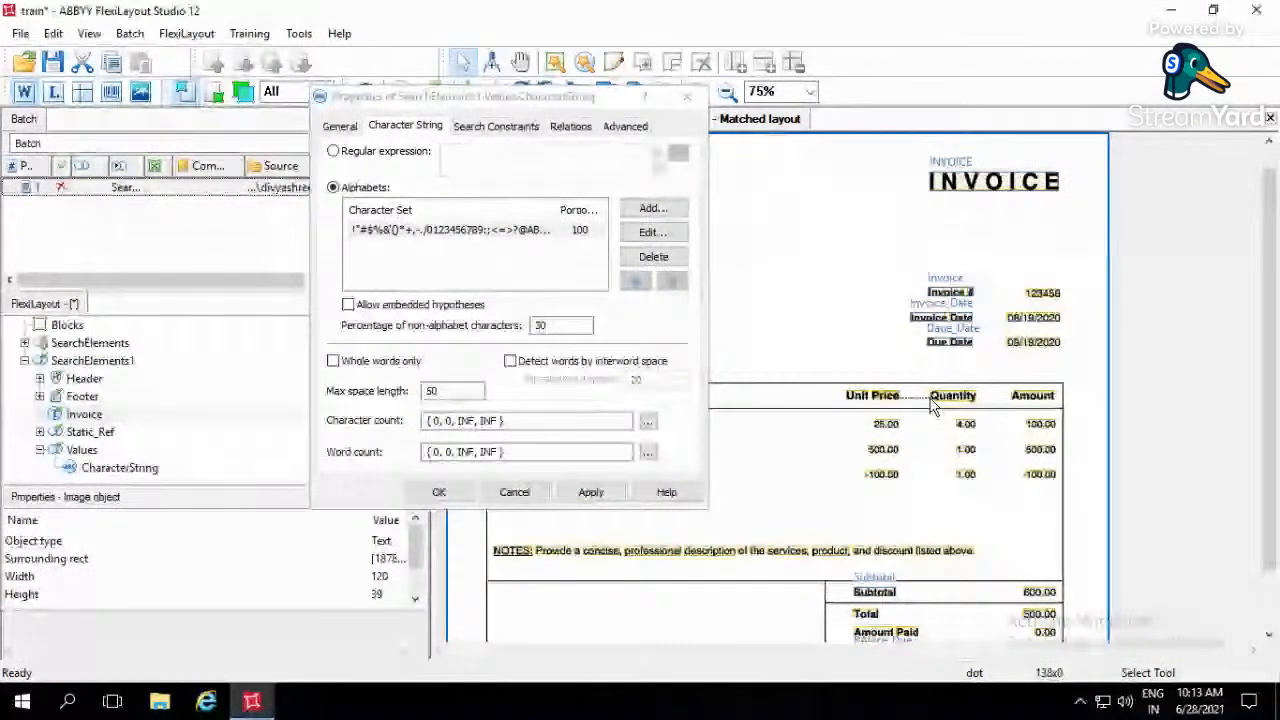
left_click_drag(830, 383, 1005, 418)
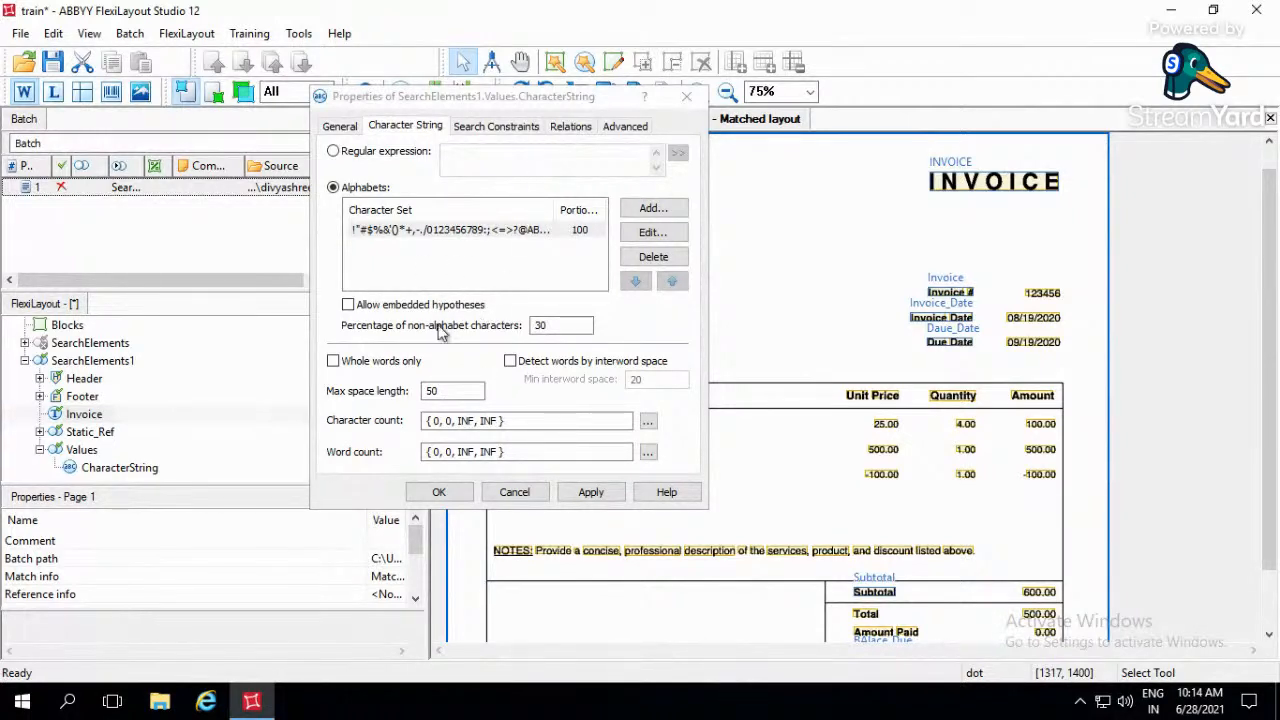
- Restrict the character string to whole words only and review its character count and word count settings
left_click(335, 364)
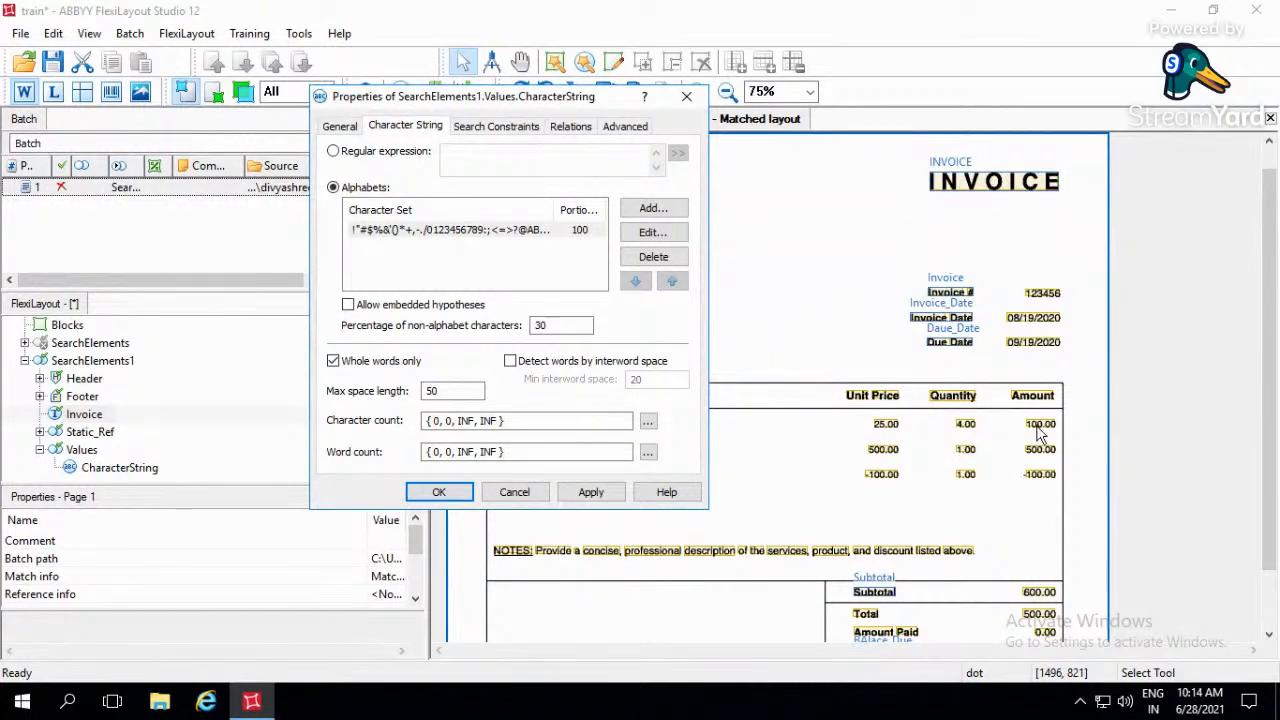
left_click(525, 420)
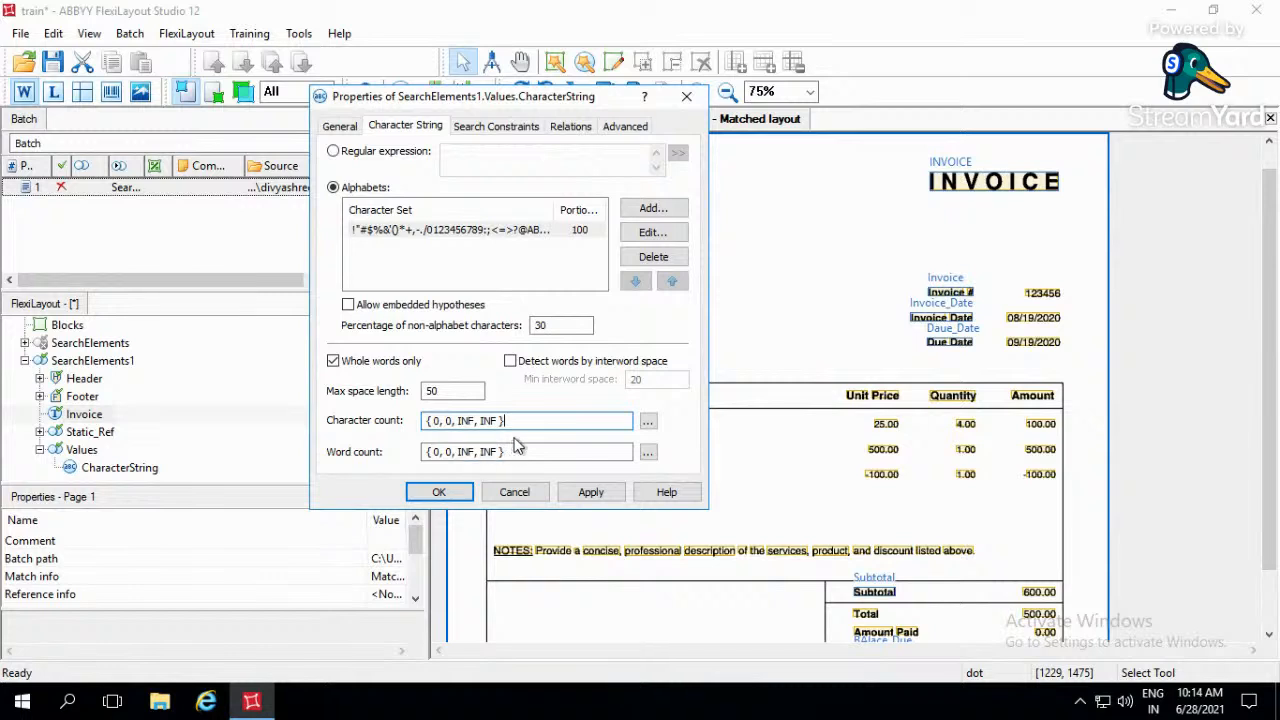
left_click(525, 451)
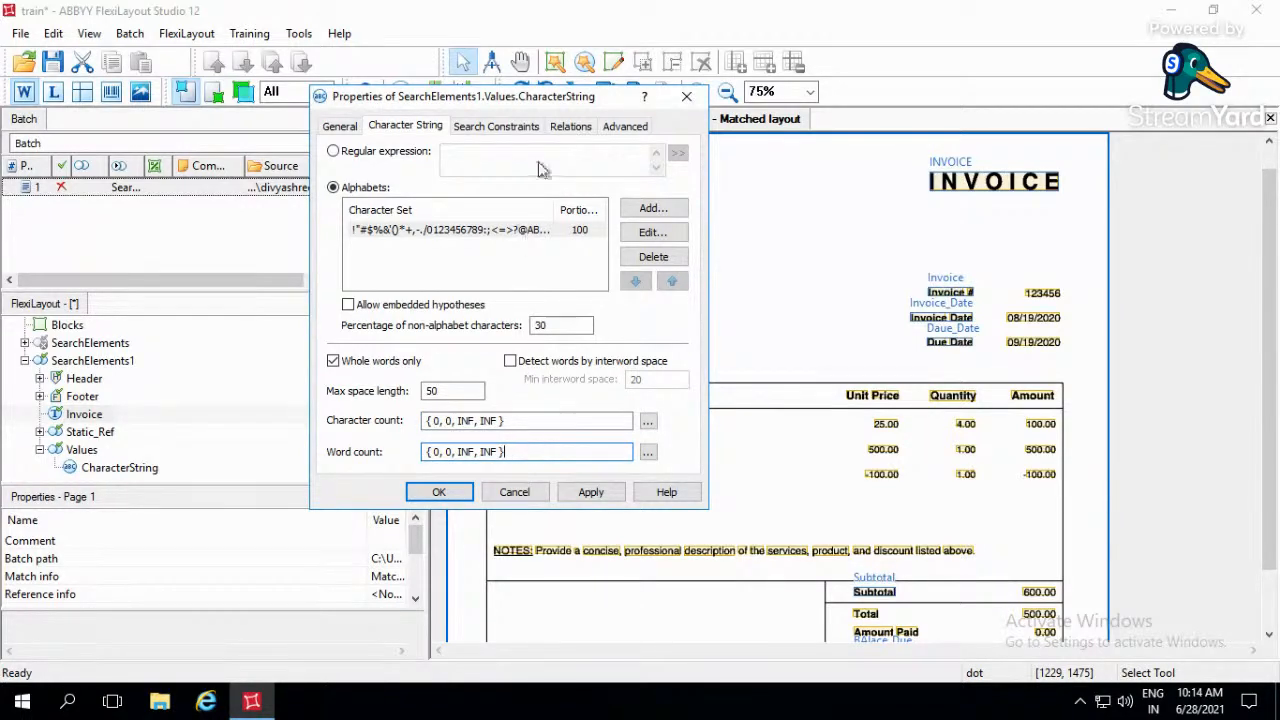
- Add a relation placing the character string's search area right of the Invoice element's Right boundary
left_click(569, 128)
left_click(375, 338)
left_click(390, 282)
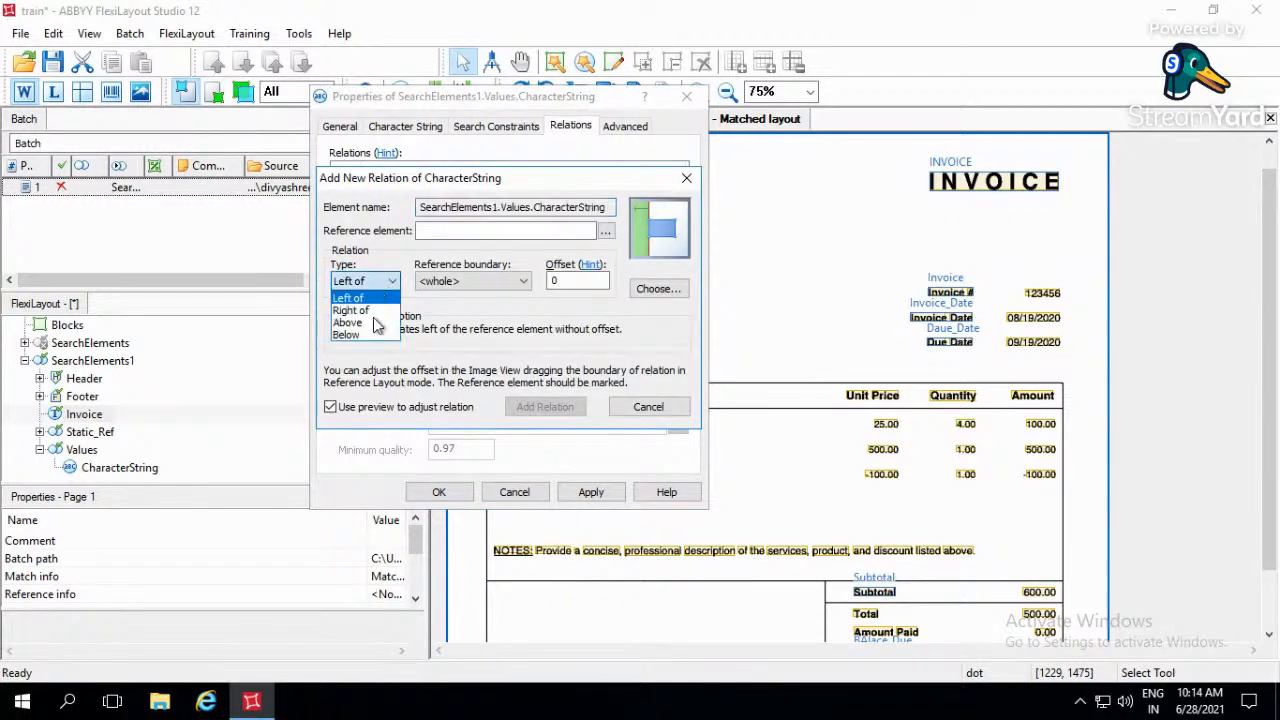
left_click(362, 306)
left_click(466, 281)
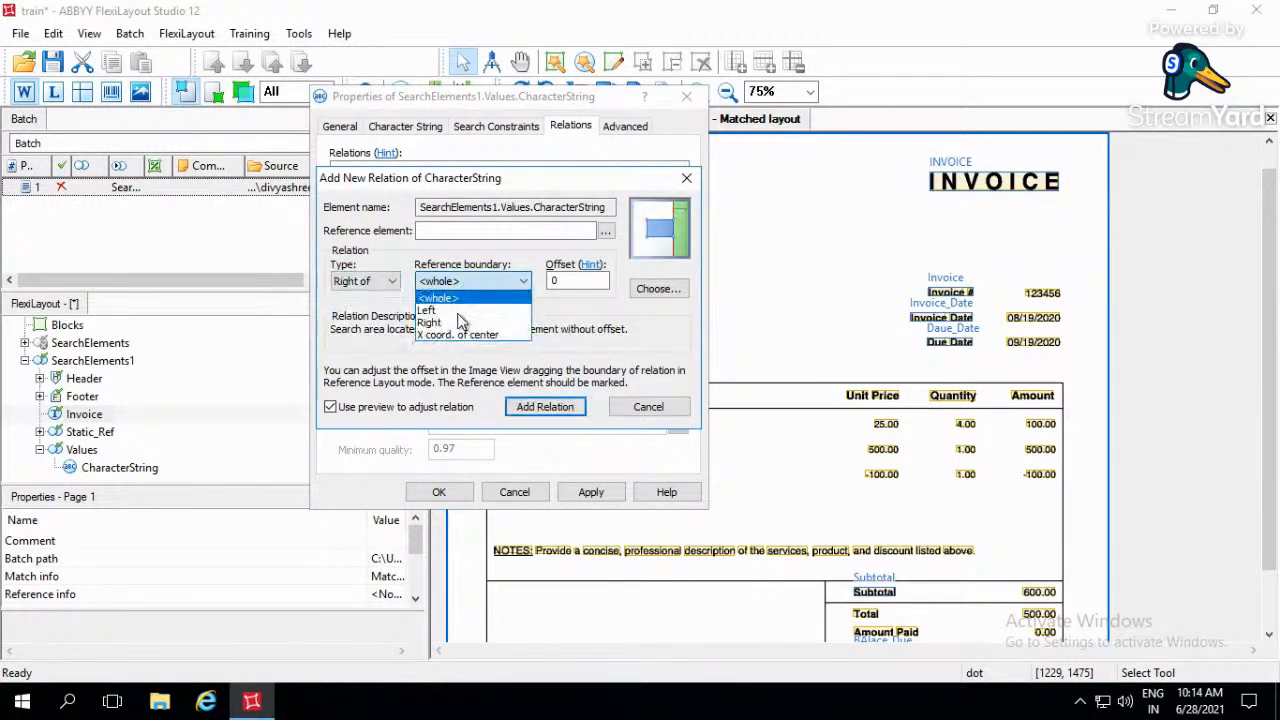
left_click(445, 318)
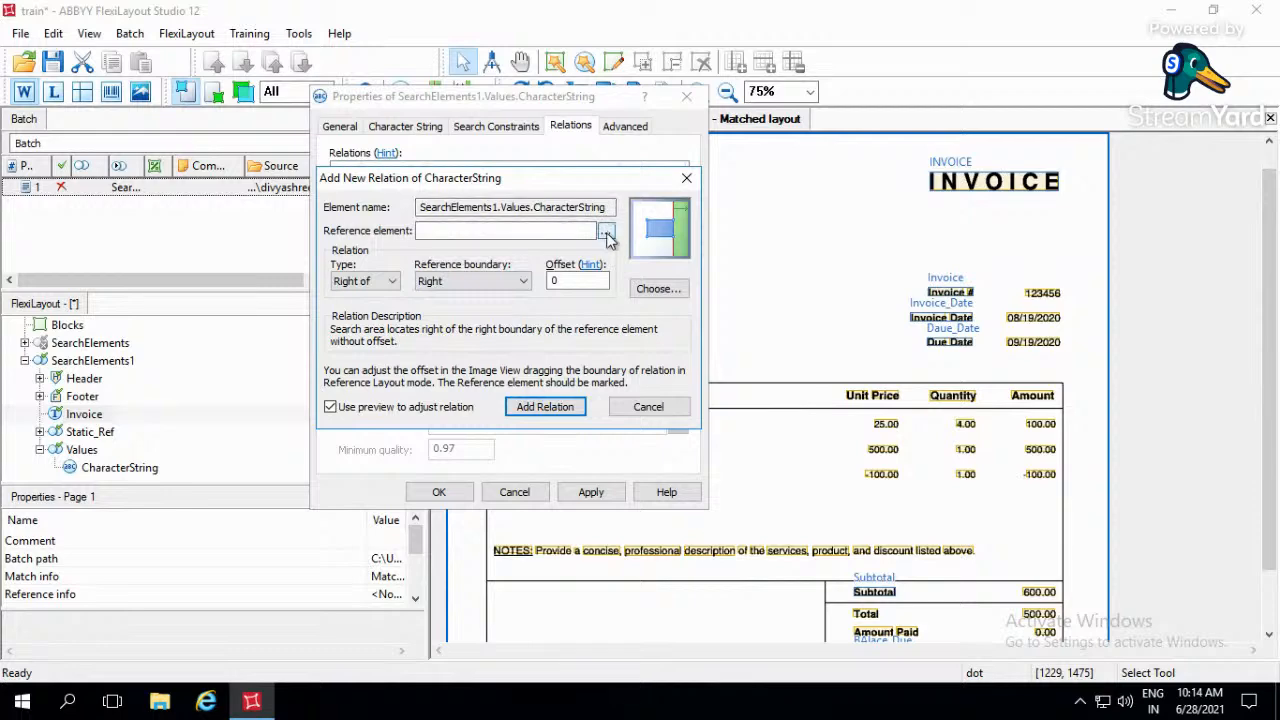
left_click(606, 230)
left_click(382, 332)
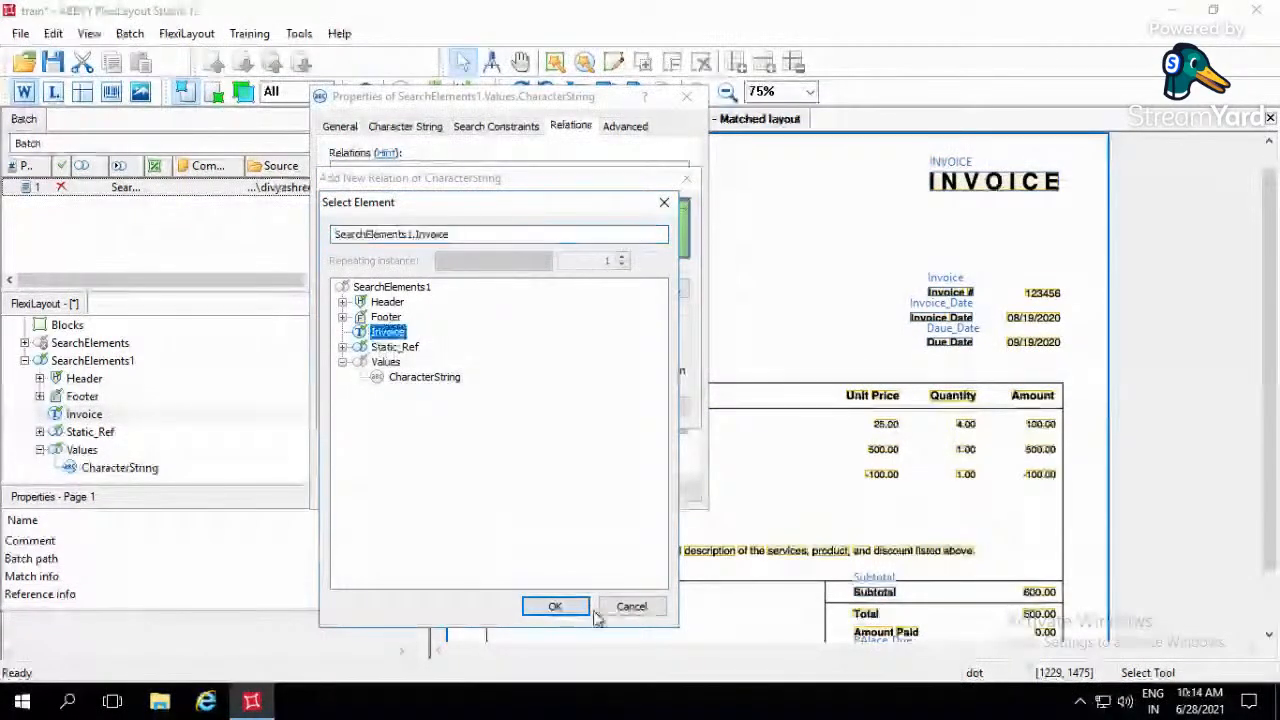
left_click(560, 606)
left_click(545, 407)
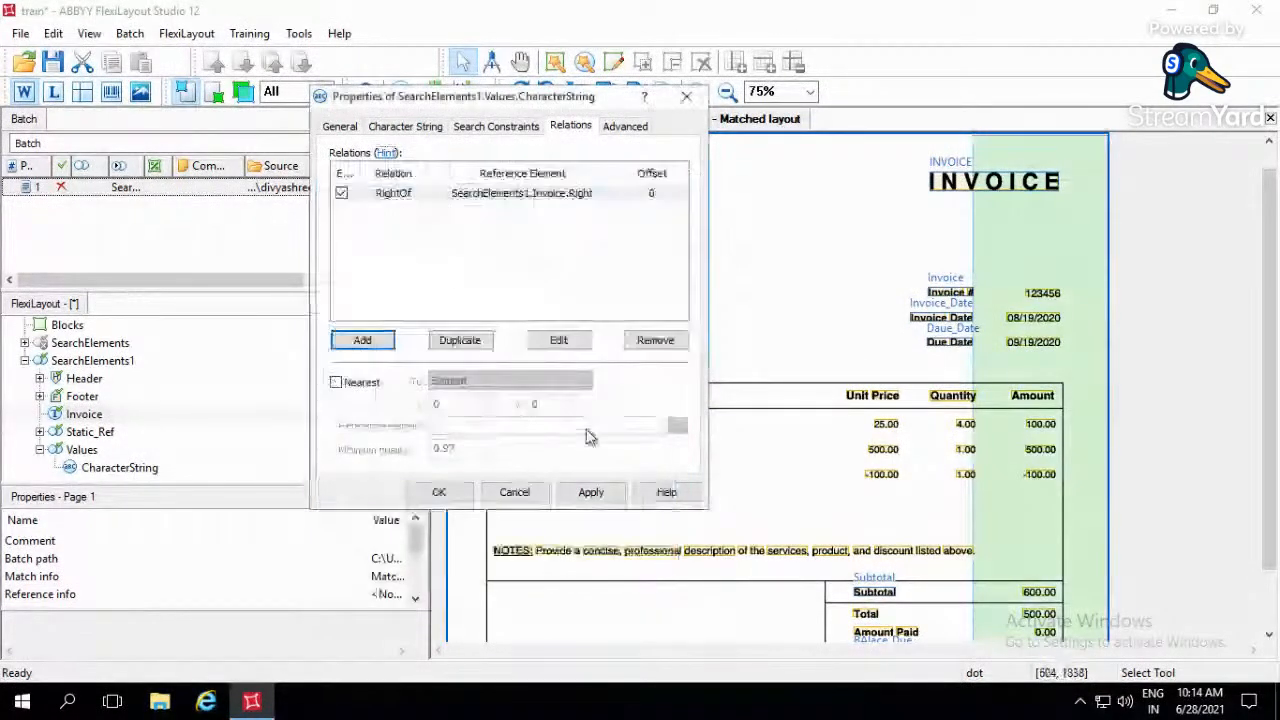
- Add a relation placing the search area above the Top boundary of Static_Ref's Invoice_Date element
left_click(363, 337)
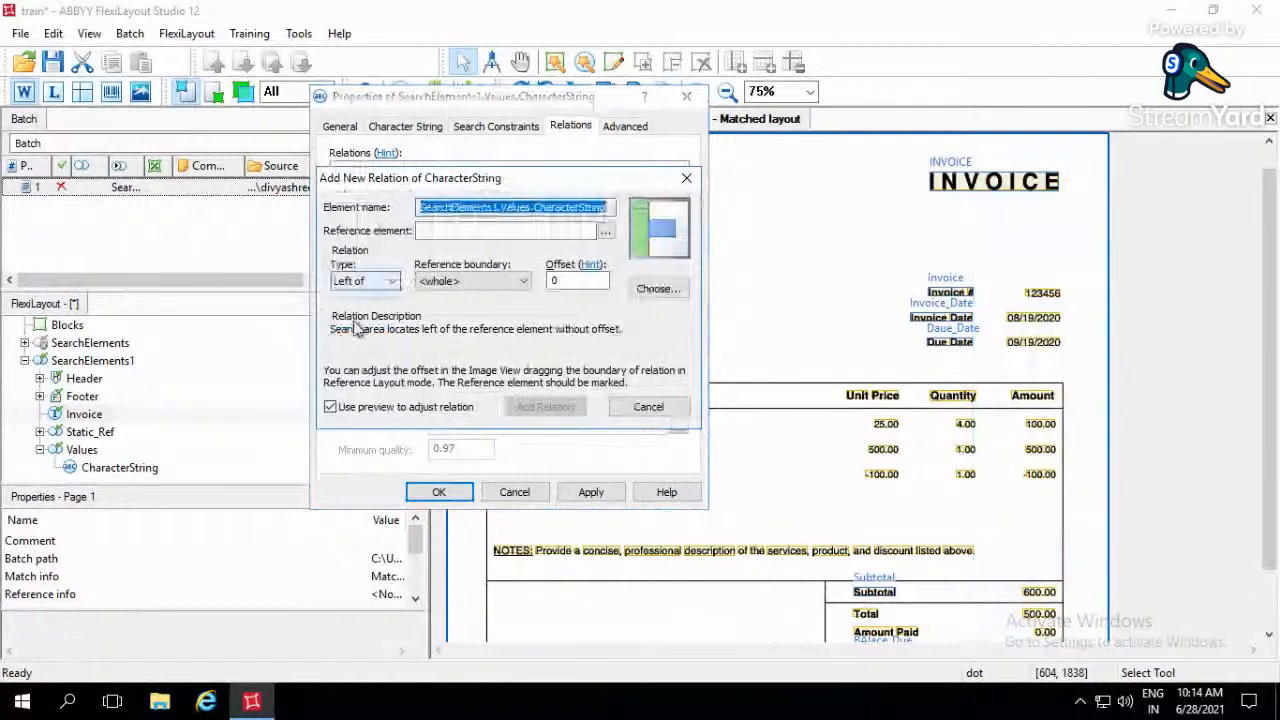
left_click(393, 281)
left_click(377, 304)
left_click(385, 282)
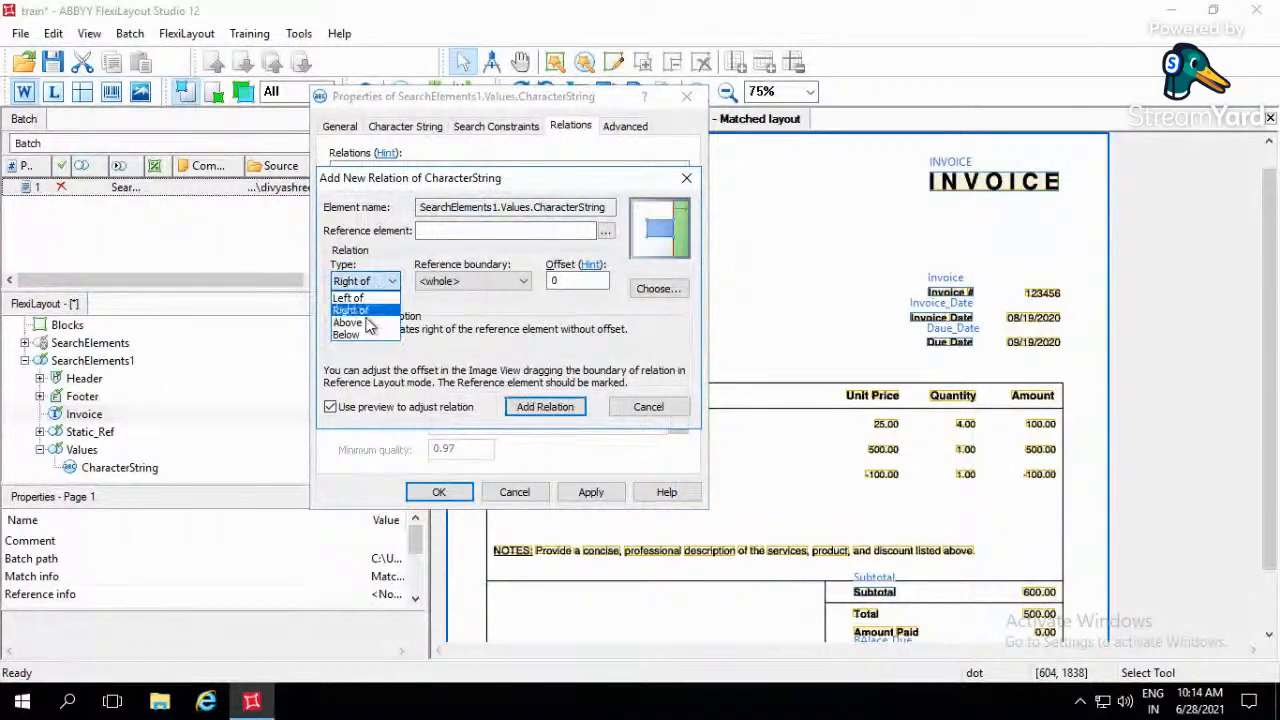
left_click(372, 319)
left_click(440, 282)
left_click(437, 310)
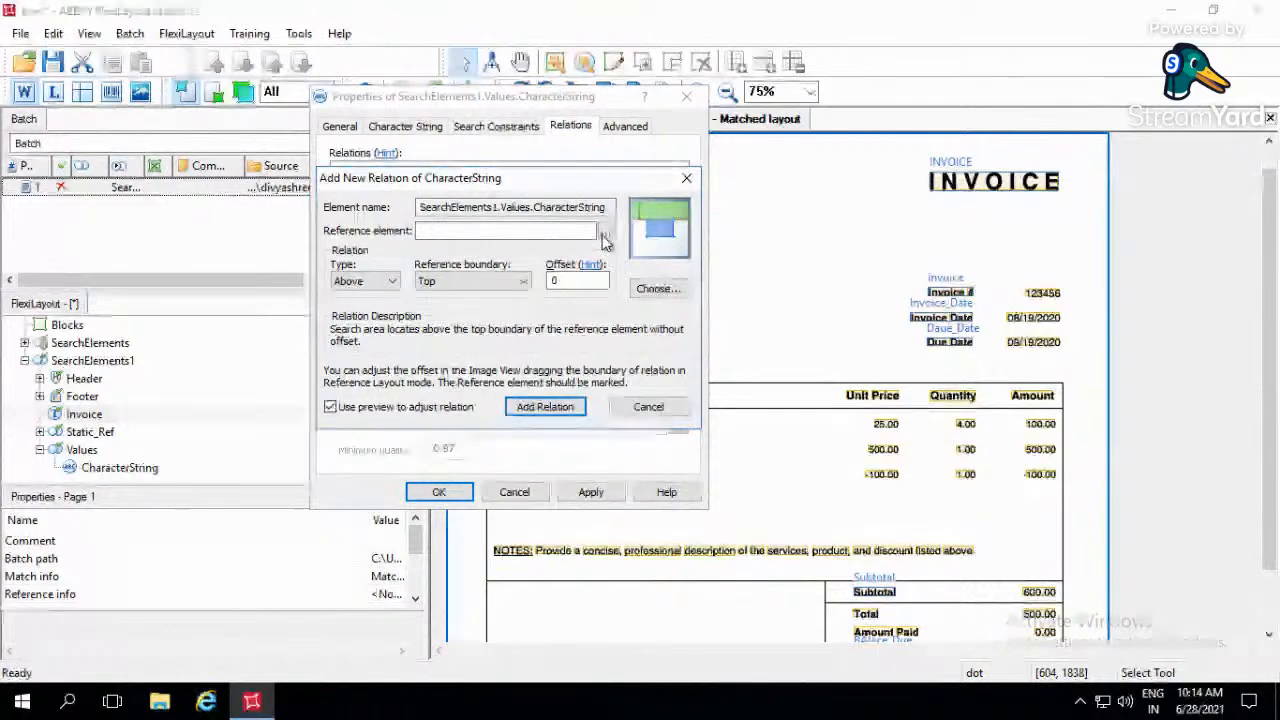
left_click(604, 236)
left_click(419, 361)
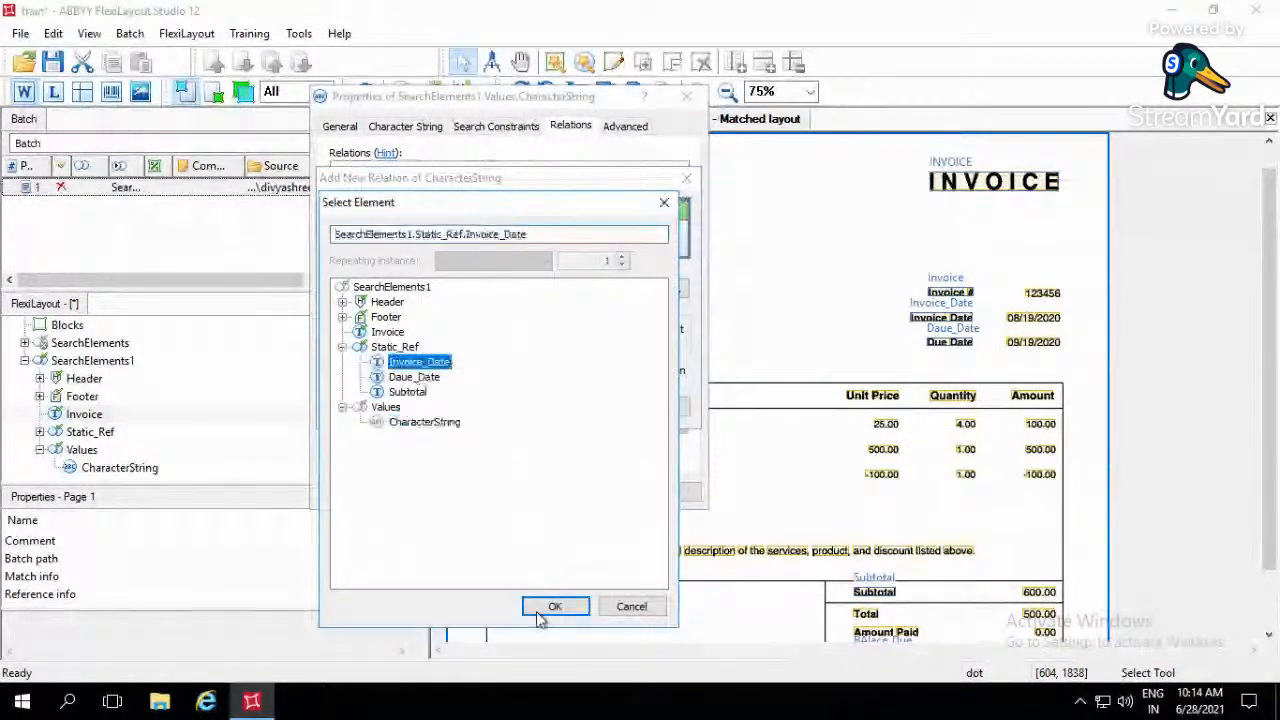
left_click(555, 608)
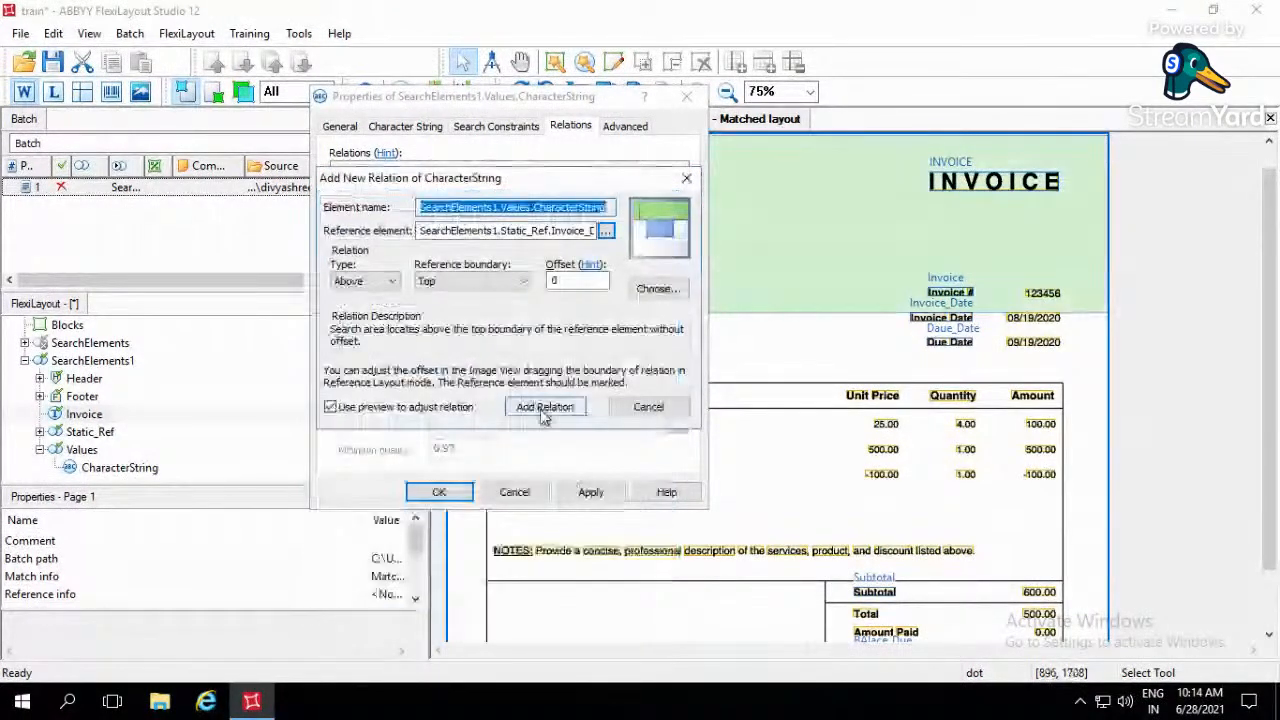
left_click(543, 406)
- Add a relation placing the search area below the Invoice element's Top boundary with an offset of -25
left_click(368, 340)
left_click(385, 282)
left_click(350, 334)
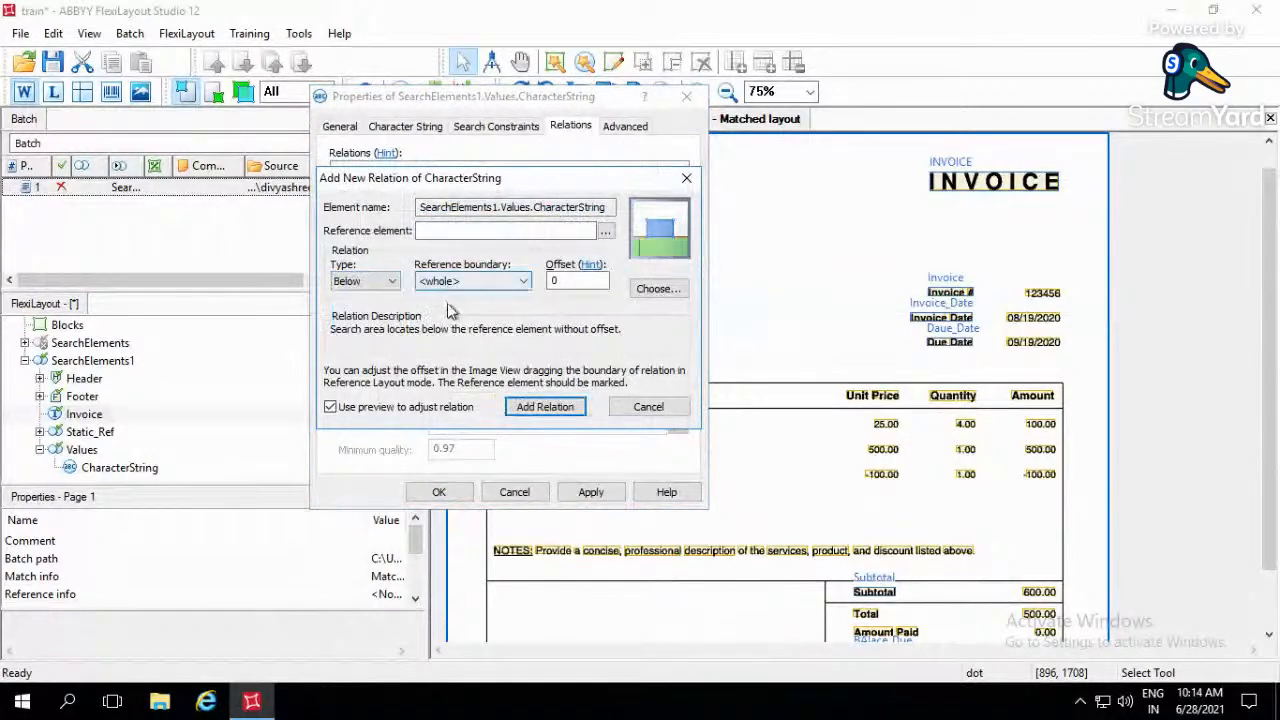
left_click(440, 281)
left_click(447, 311)
left_click(605, 231)
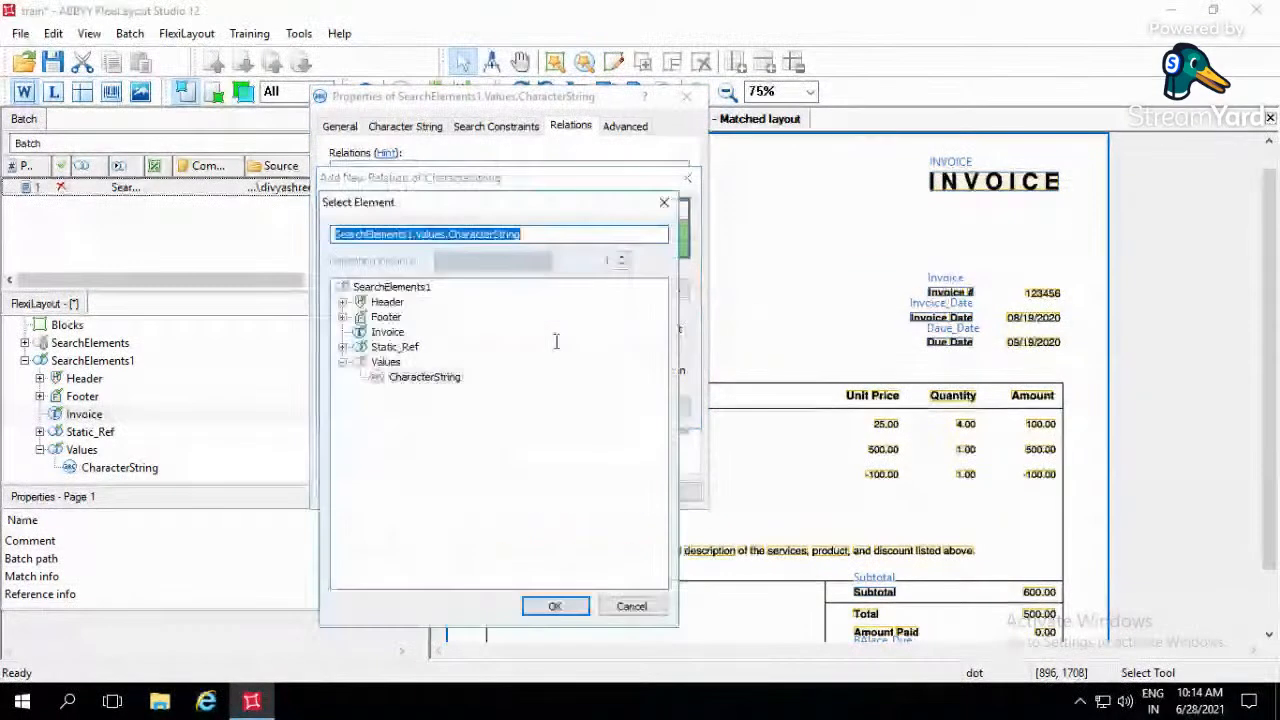
left_click(385, 331)
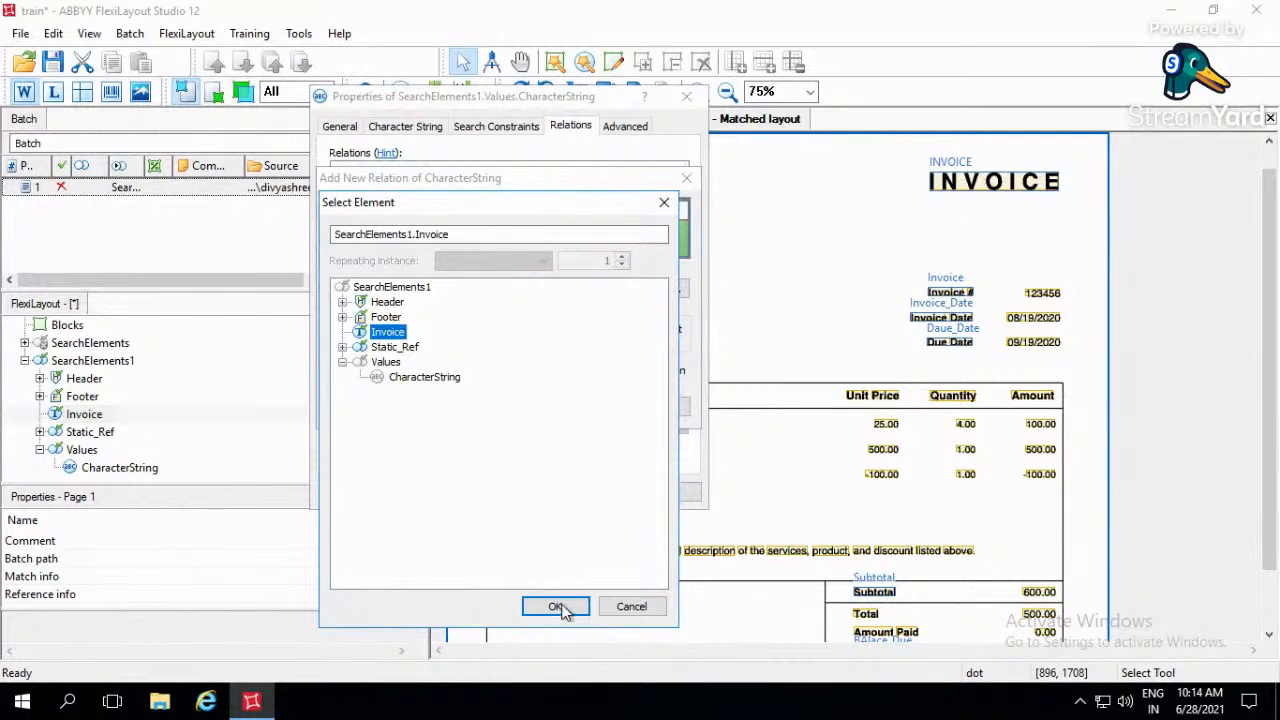
left_click(555, 606)
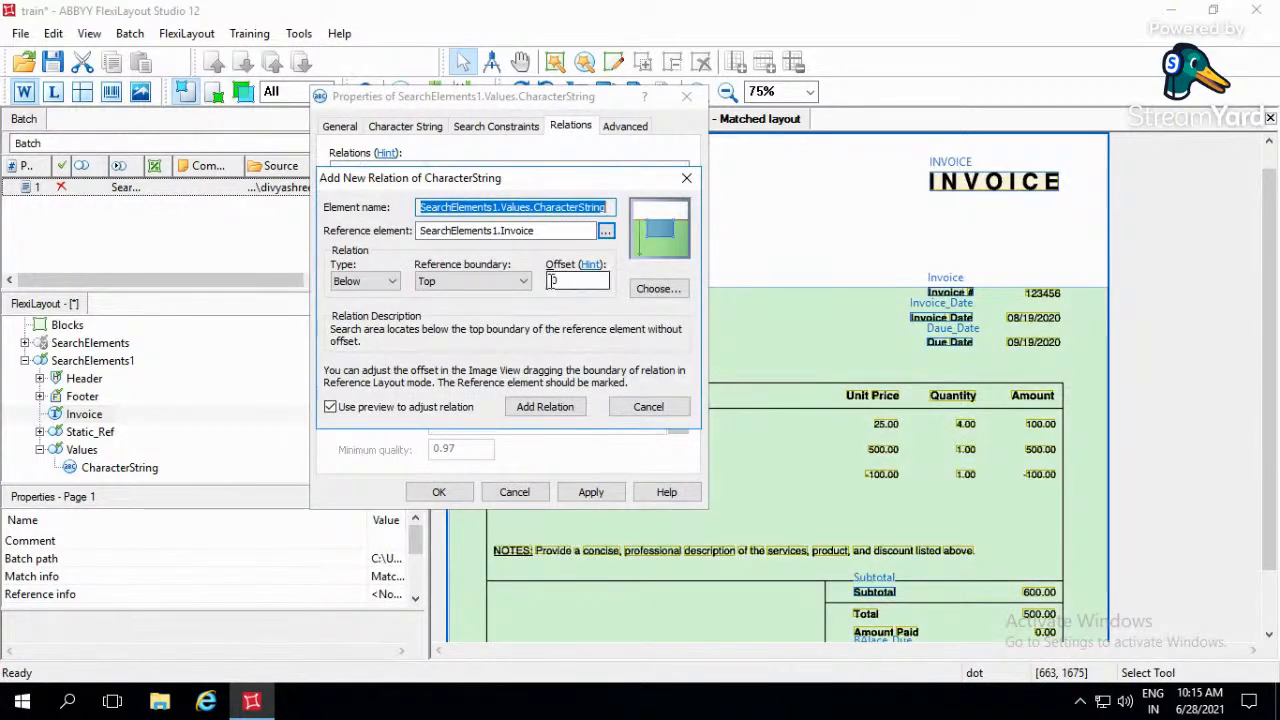
double_click(551, 281)
type("-25")
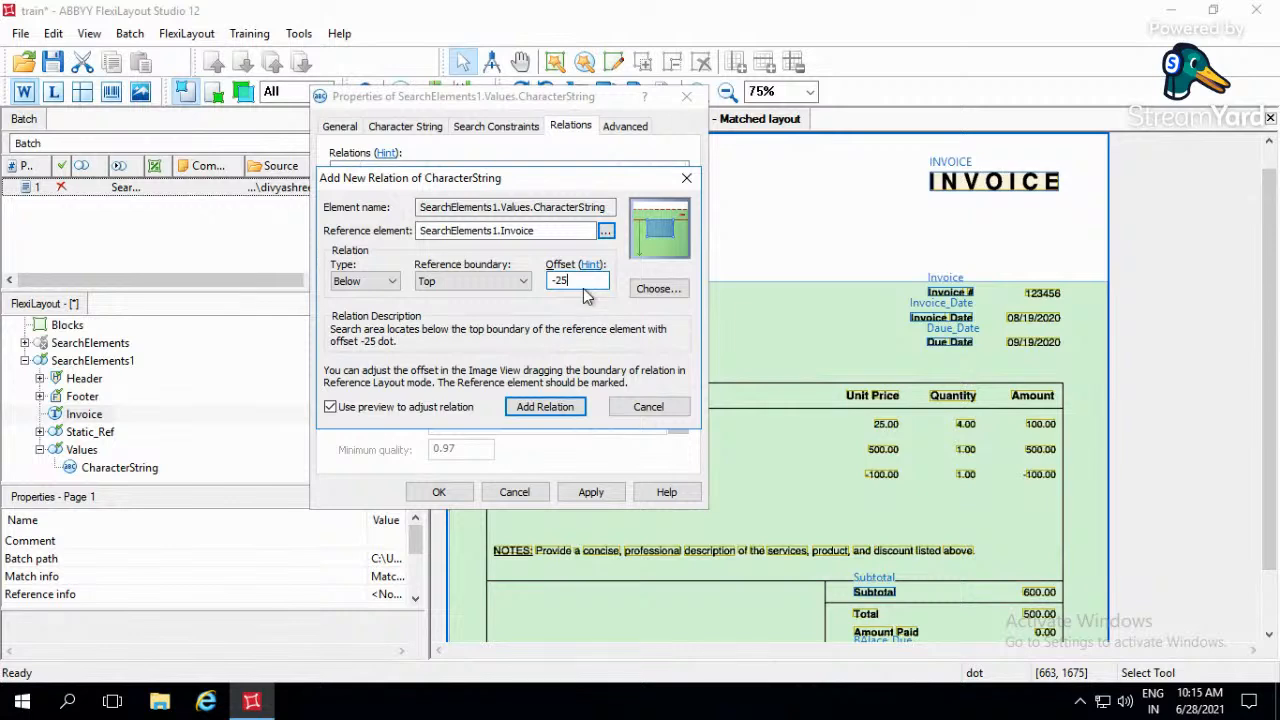
left_click(554, 408)
- Duplicate the Below relation and change the copy to Above the Invoice element's Bottom boundary with the -25 offset
left_click(565, 210)
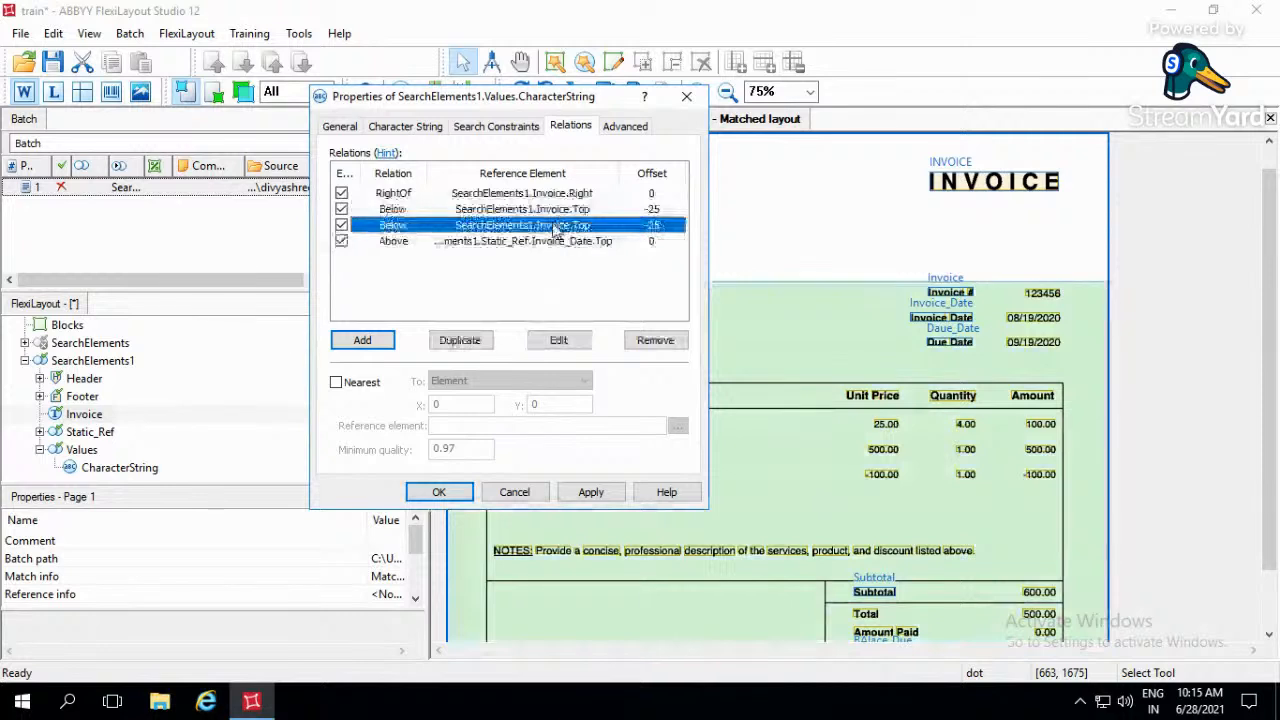
double_click(541, 226)
left_click(365, 281)
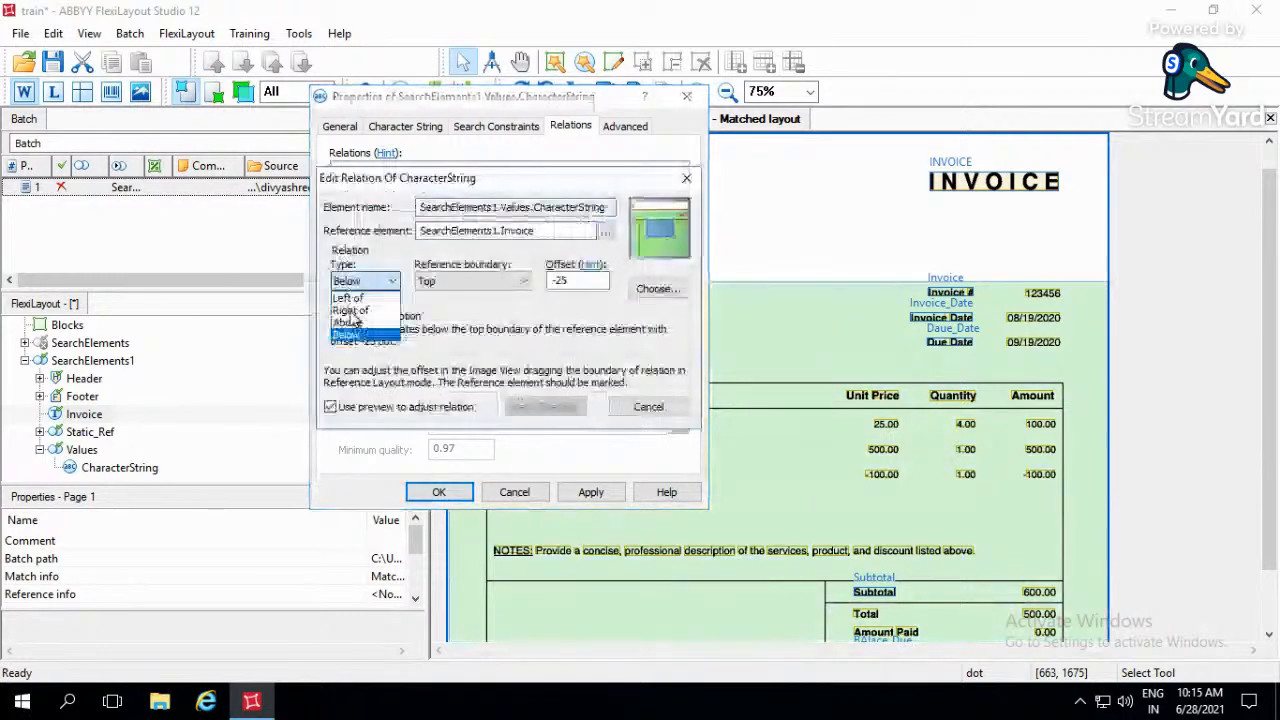
left_click(350, 326)
left_click(453, 283)
left_click(450, 302)
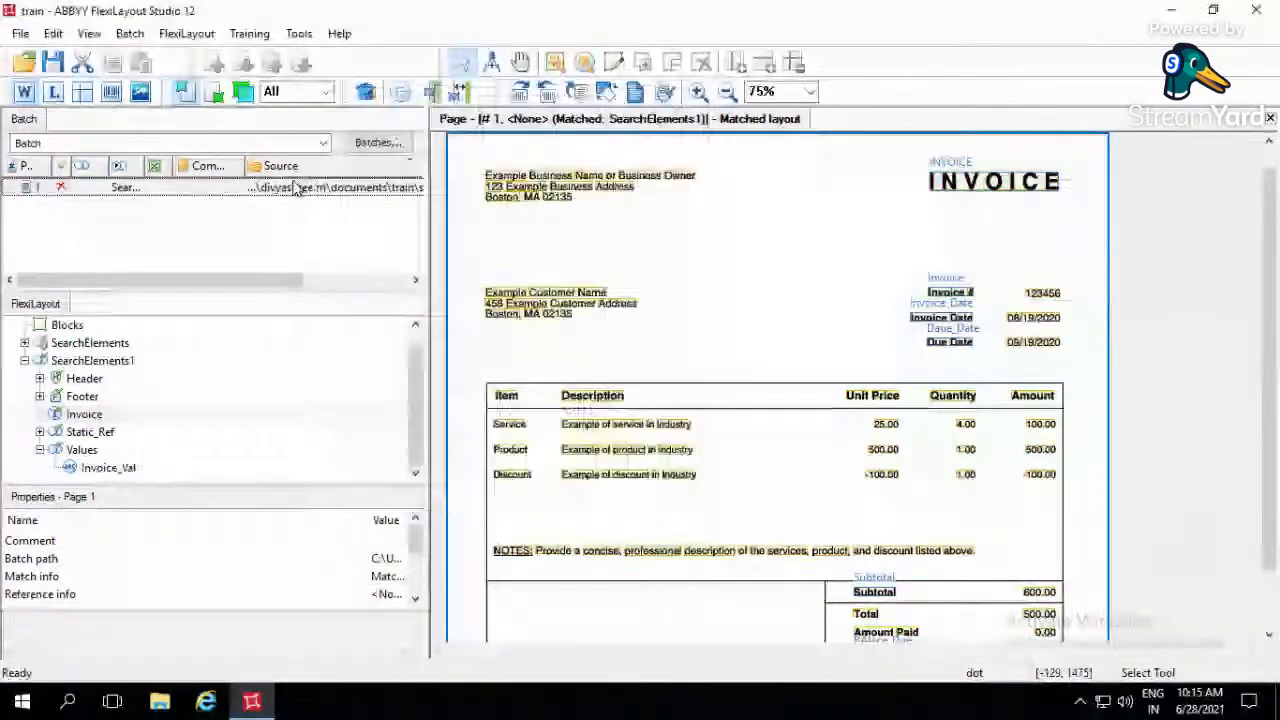
- Match the FlexiLayout to page 1 and check the region captured by Invoice_Val on the invoice
left_click(296, 188)
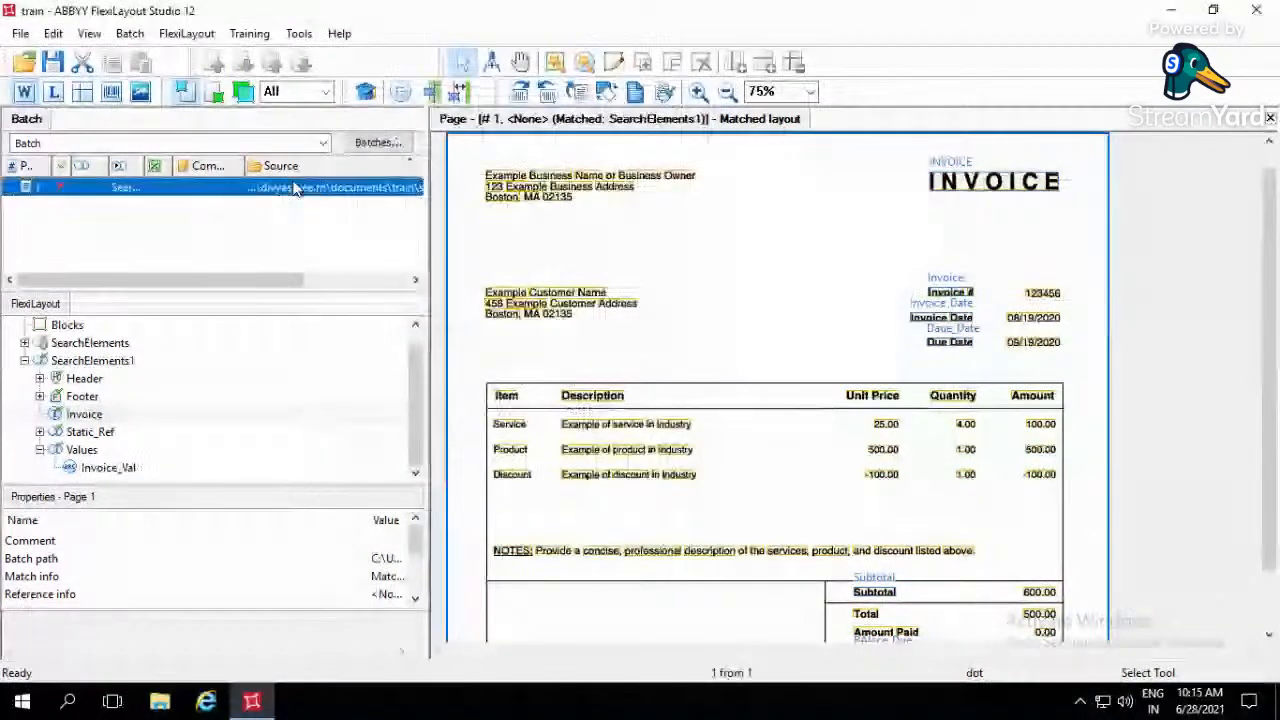
key("ctrl+m")
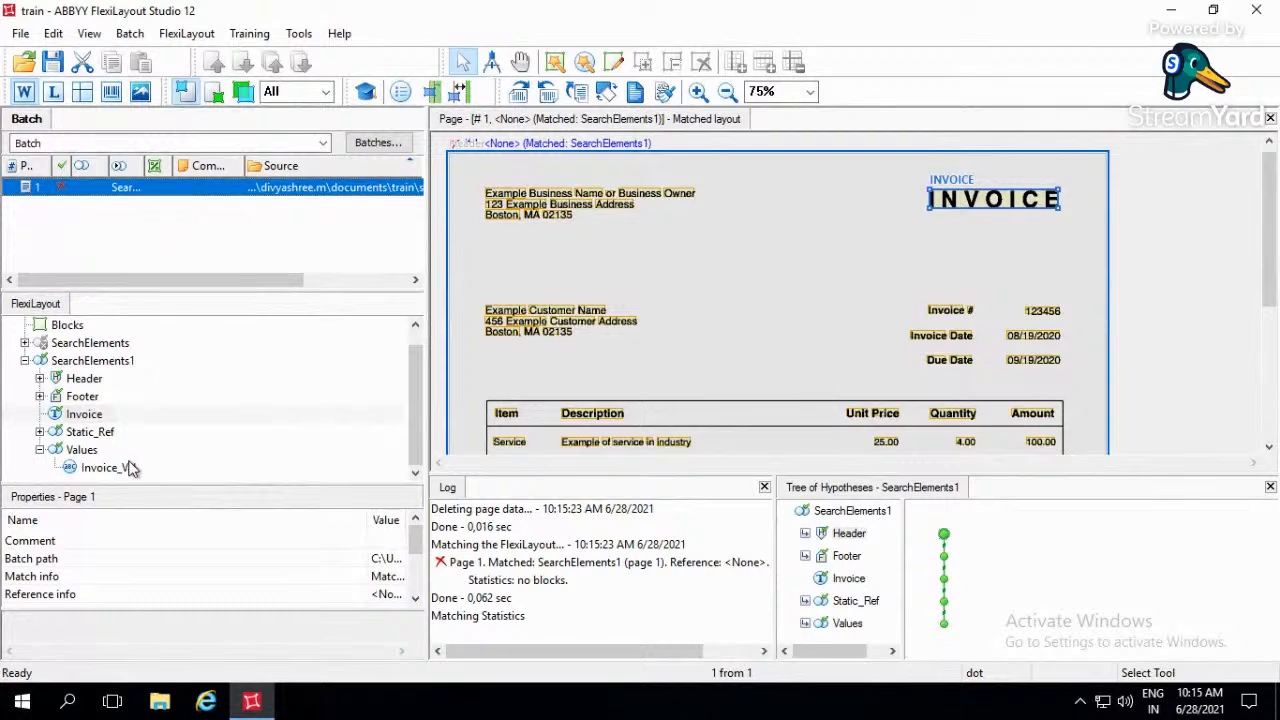
left_click(130, 468)
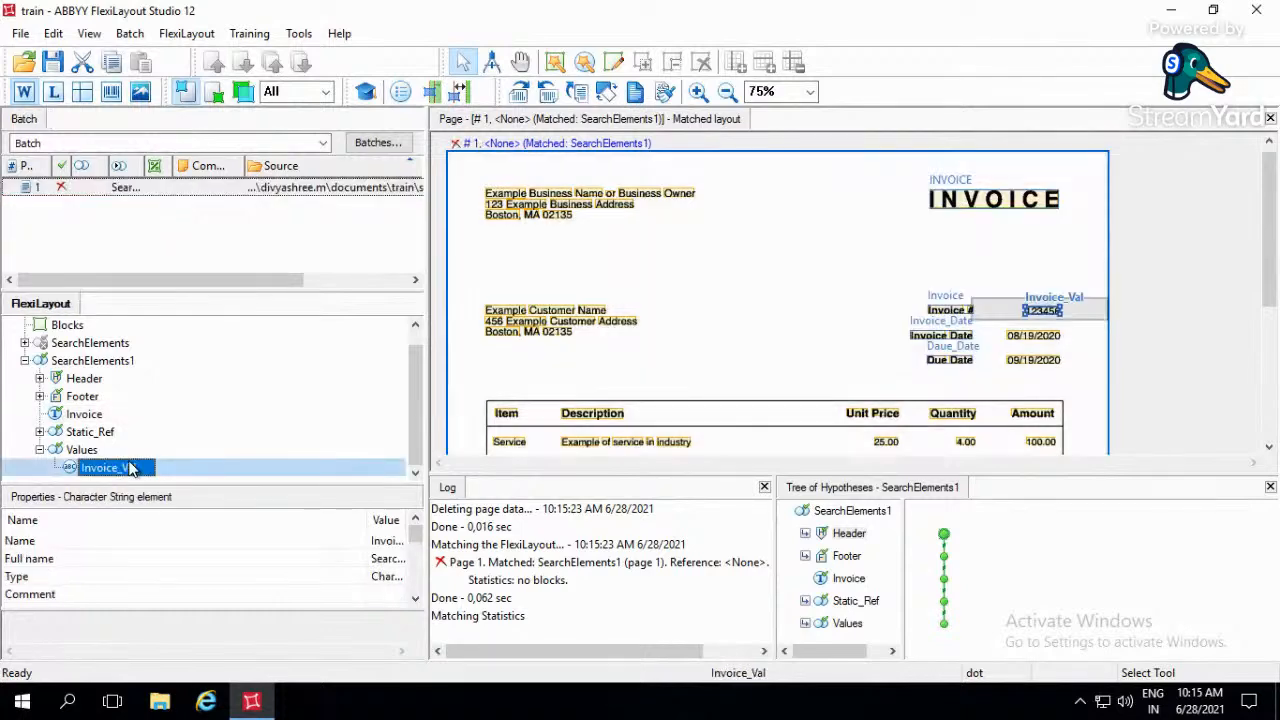
left_click(1238, 365)
scroll(1236, 362, "down", 1)
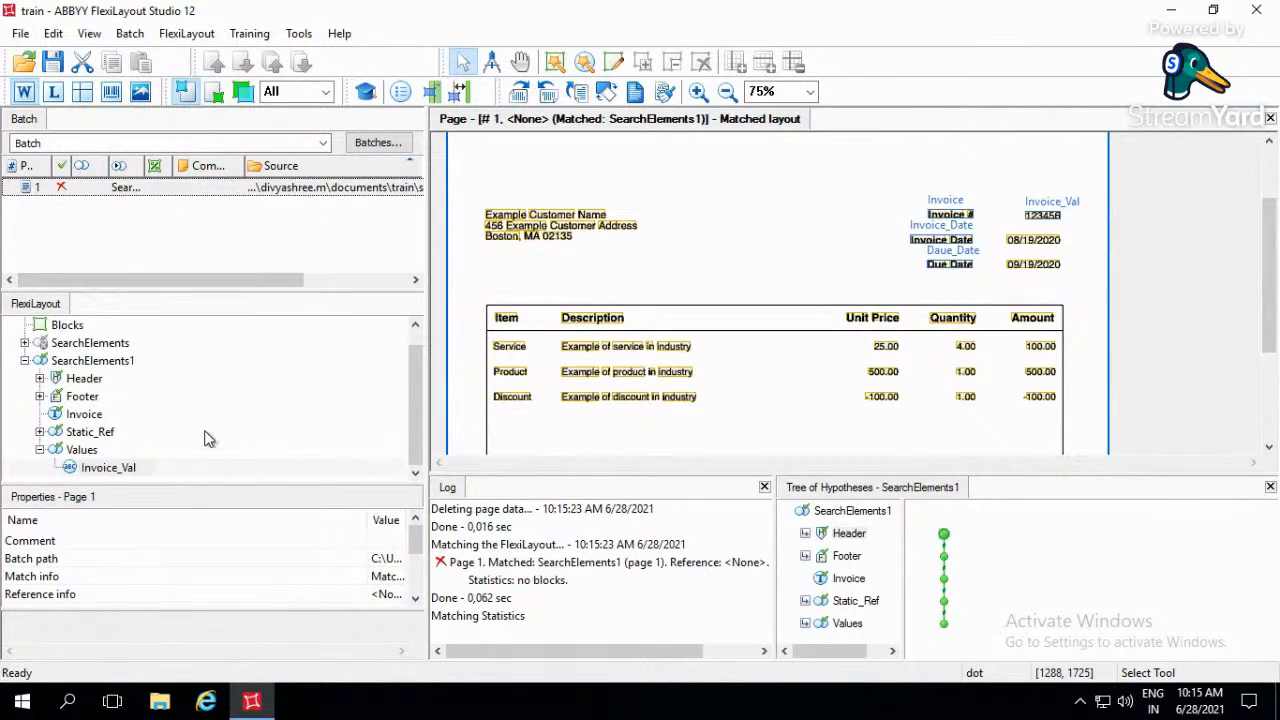
- Add a Date element to the Values group and name it Invoice_Date
left_click(112, 433)
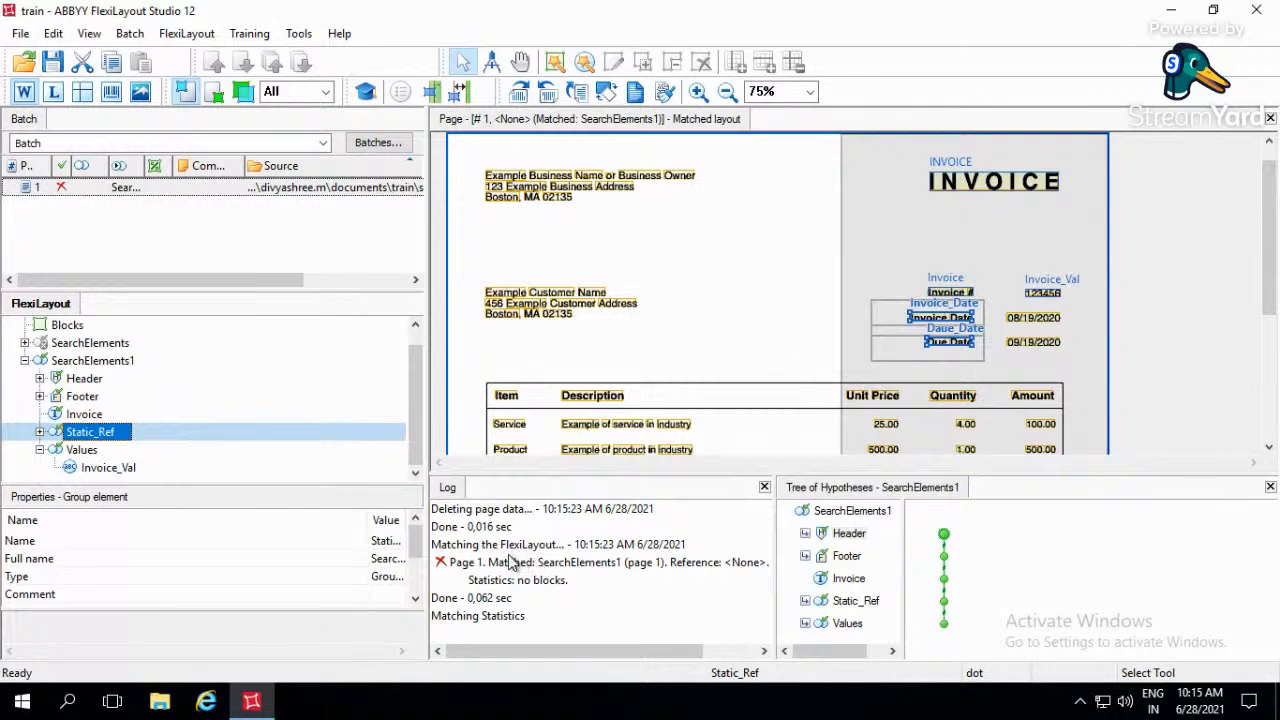
left_click(79, 452)
right_click(79, 452)
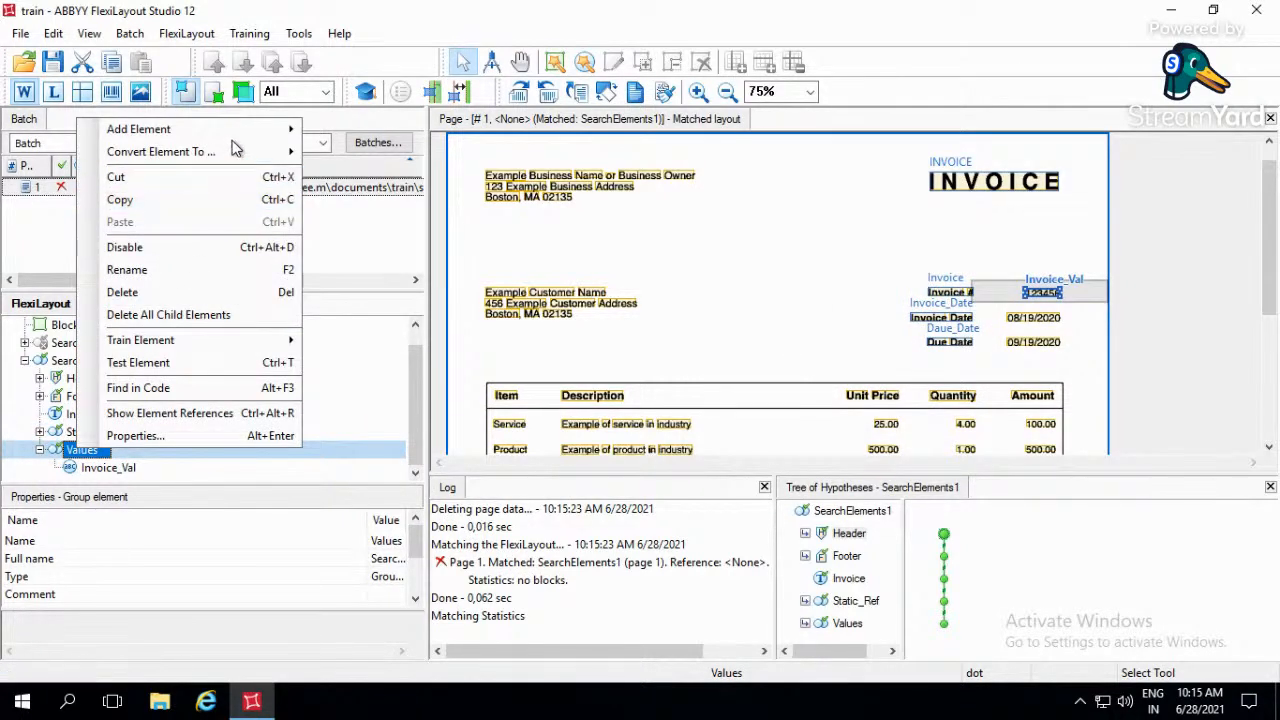
mouse_move(242, 144)
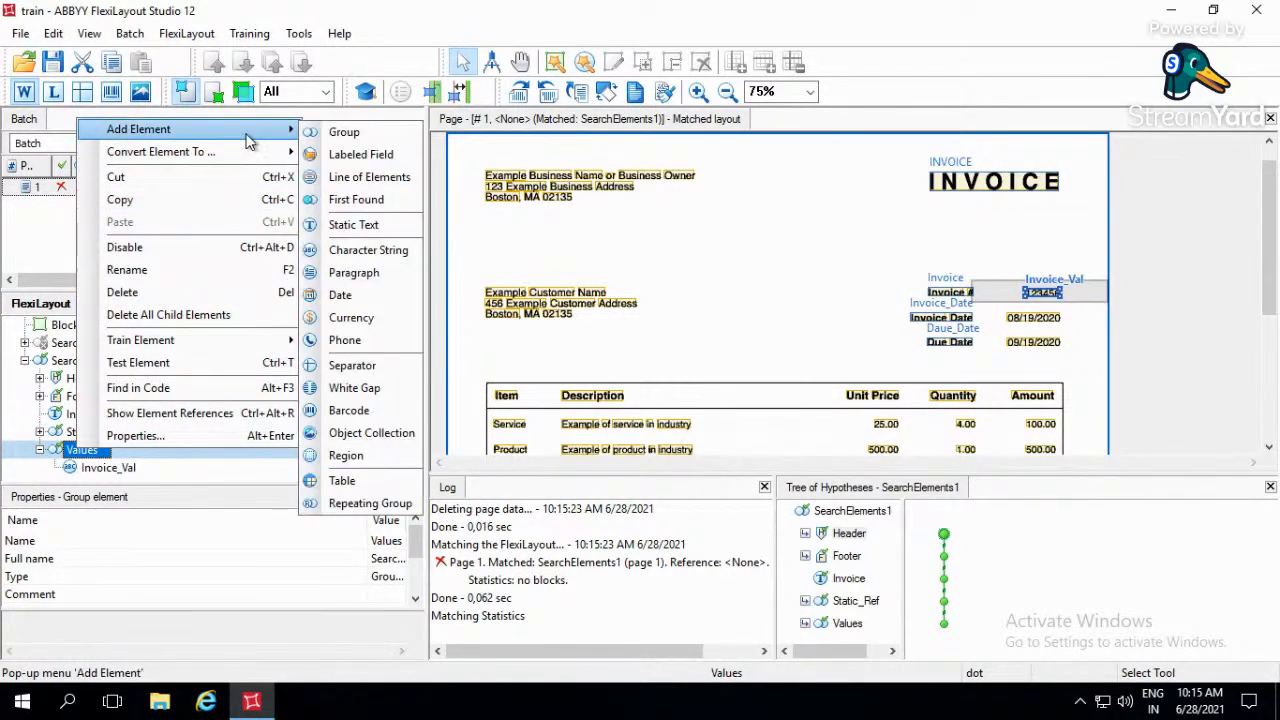
left_click(364, 296)
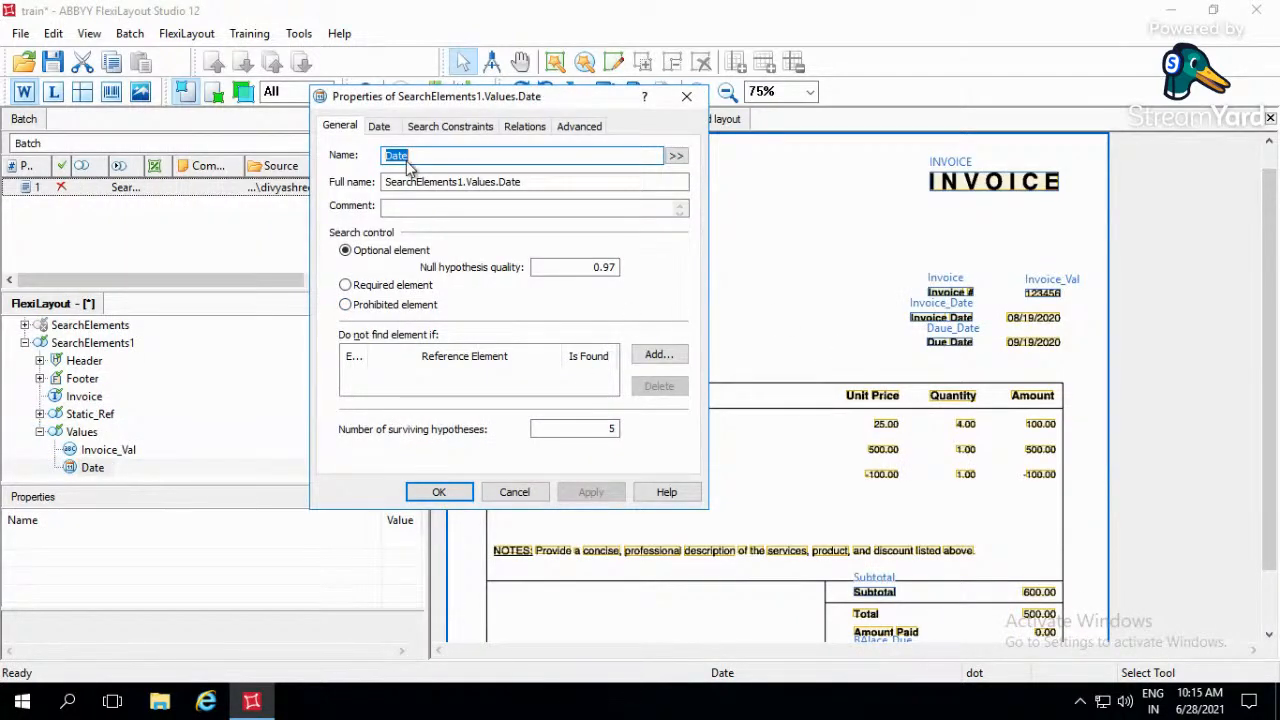
type("Invo")
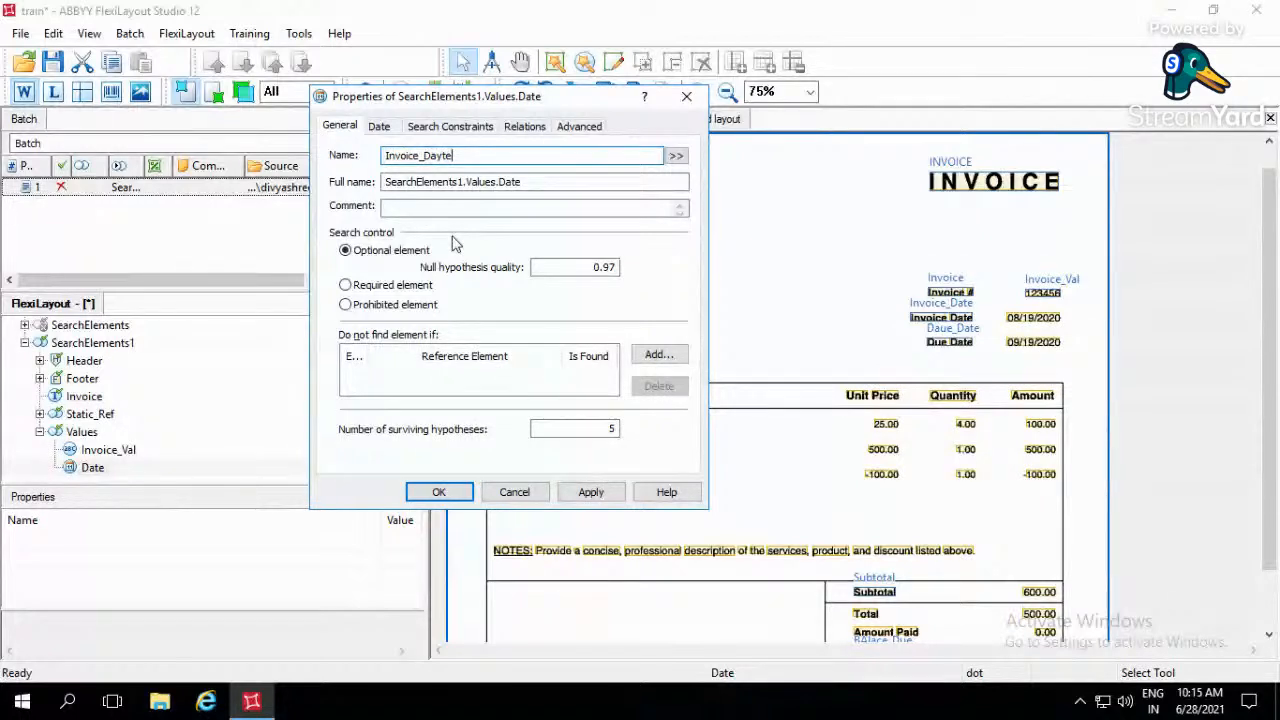
type("ice_Datw")
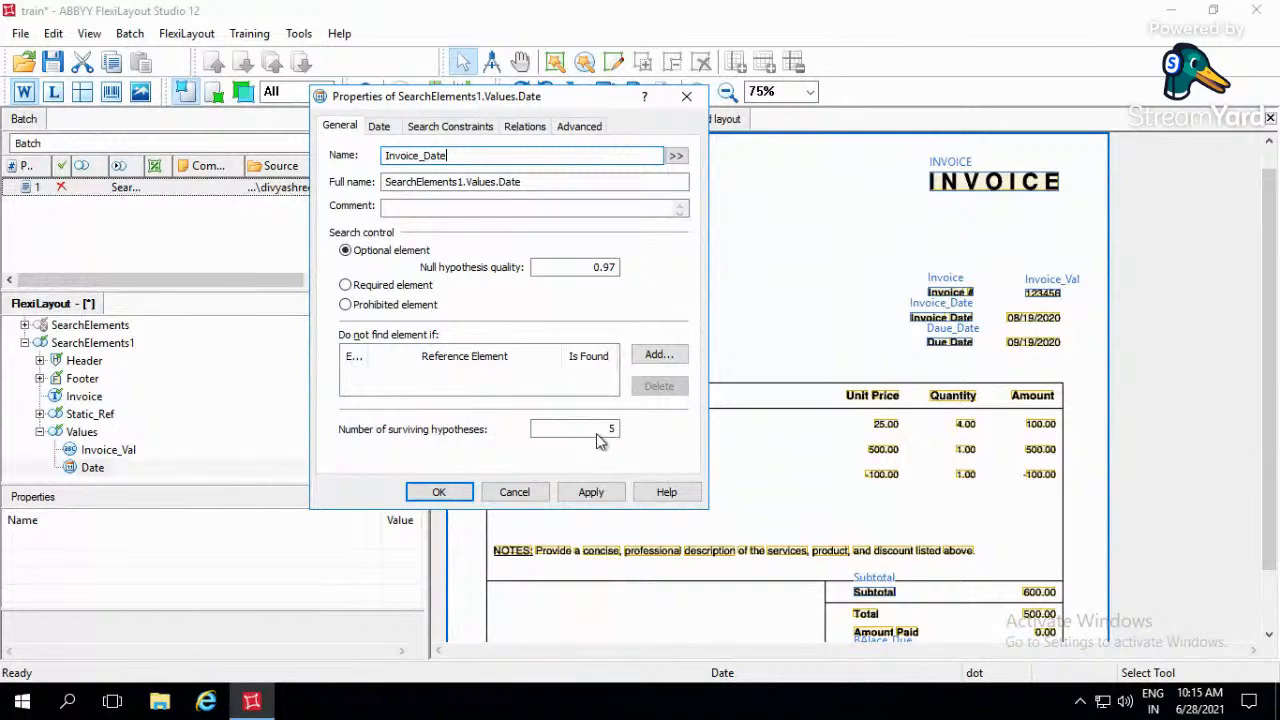
- Set the Date element's surviving hypotheses to 1 and allow both day-month-year and month-day-year formats
left_click(612, 428)
type("1")
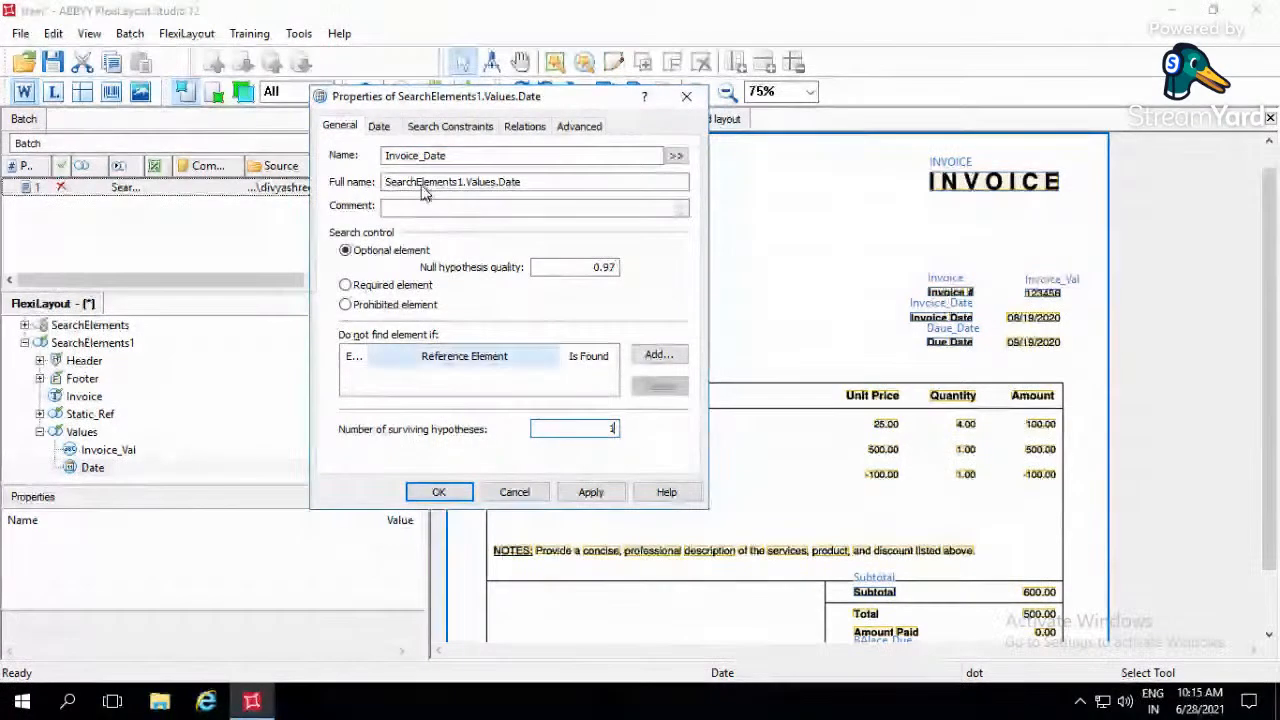
left_click(380, 128)
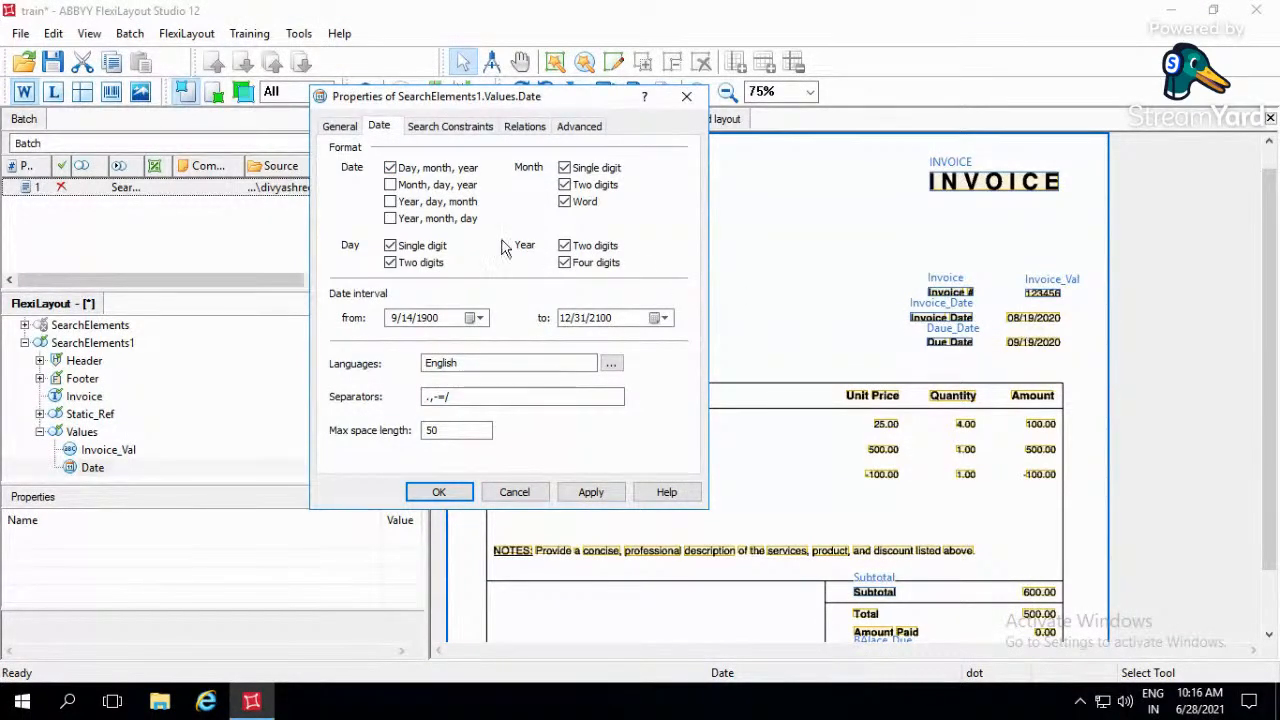
left_click(390, 201)
left_click(390, 185)
left_click(391, 169)
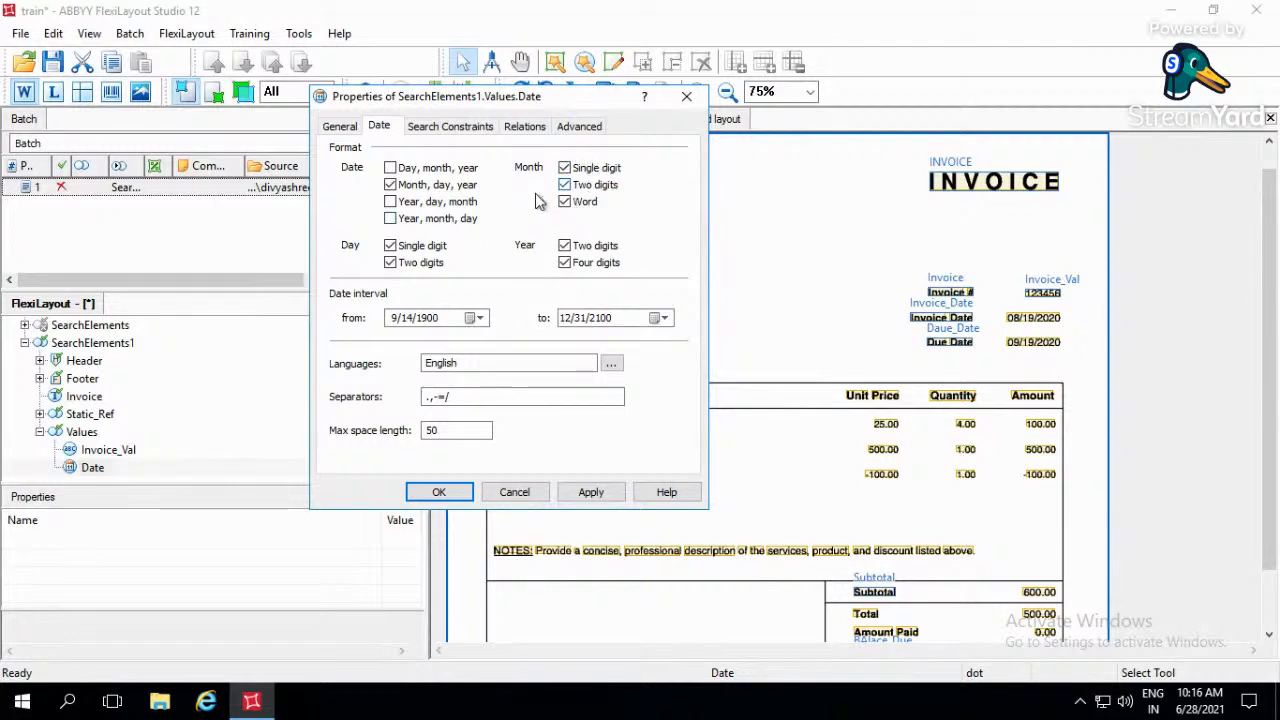
left_click(391, 168)
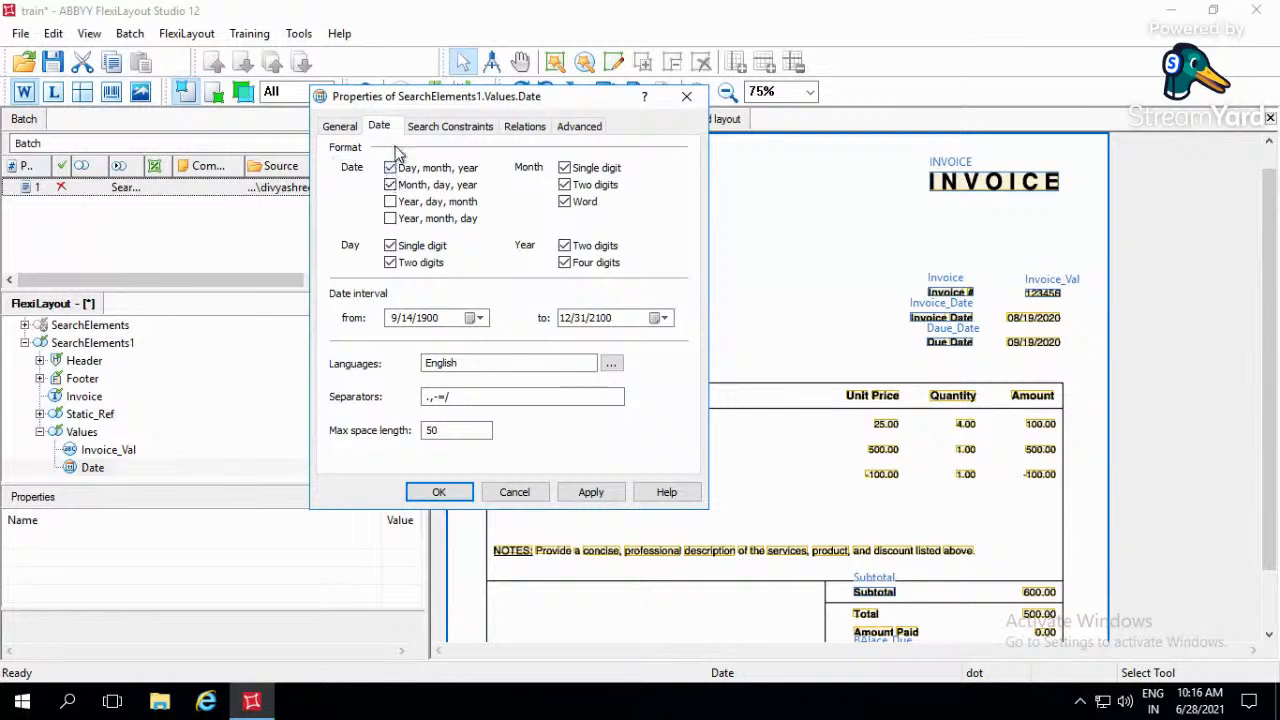
left_click(390, 185)
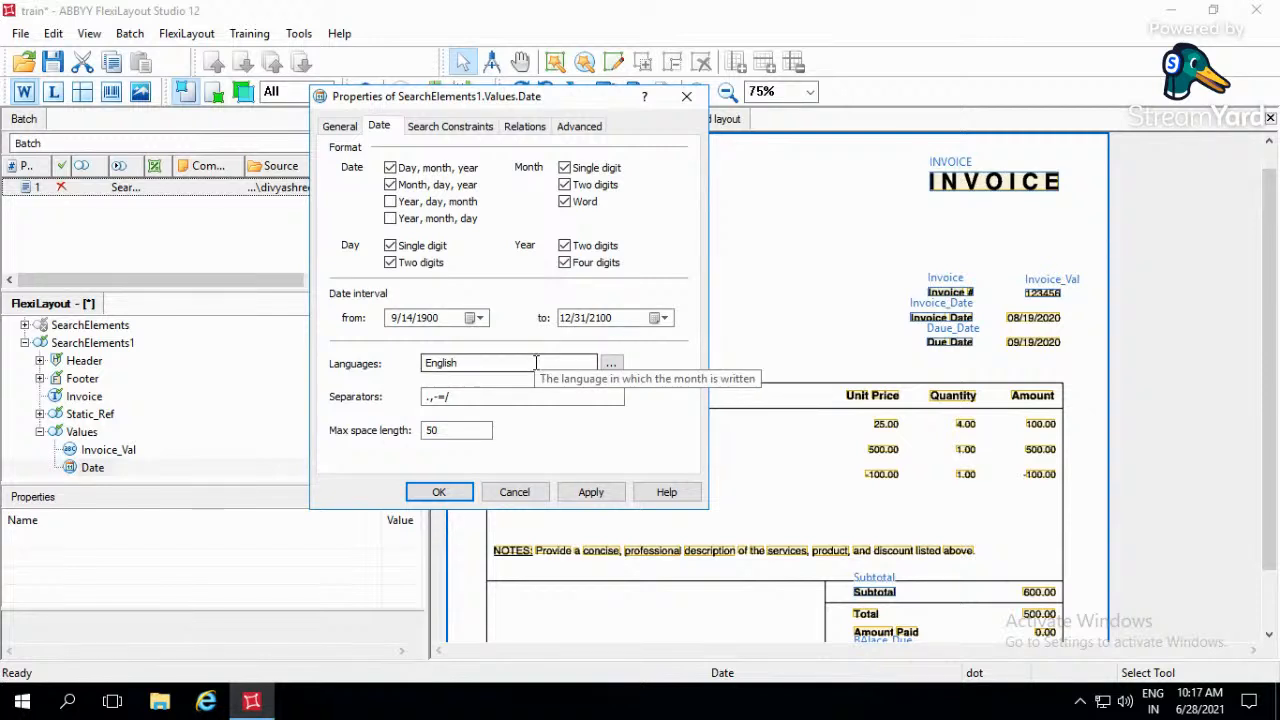
left_click(497, 398)
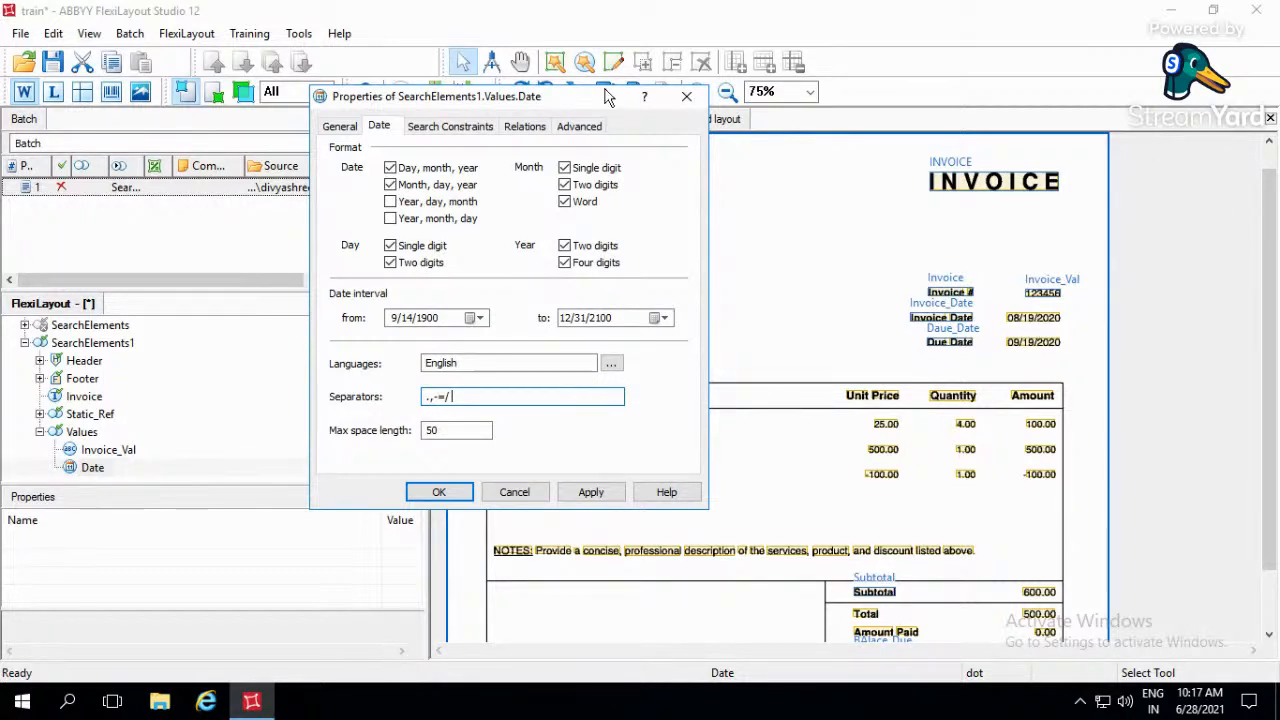
left_click(462, 131)
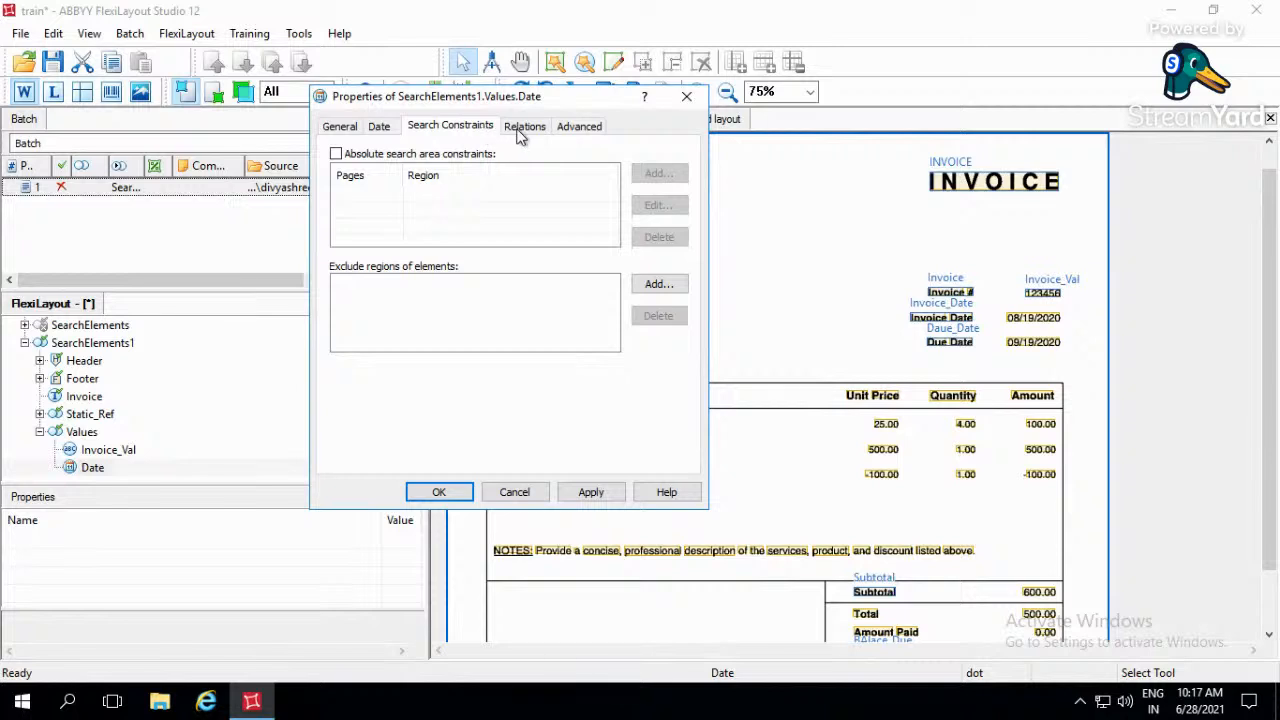
- Add a relation placing the date's search area Right of the Right boundary of the Static_Ref Invoice_Date element
left_click(522, 128)
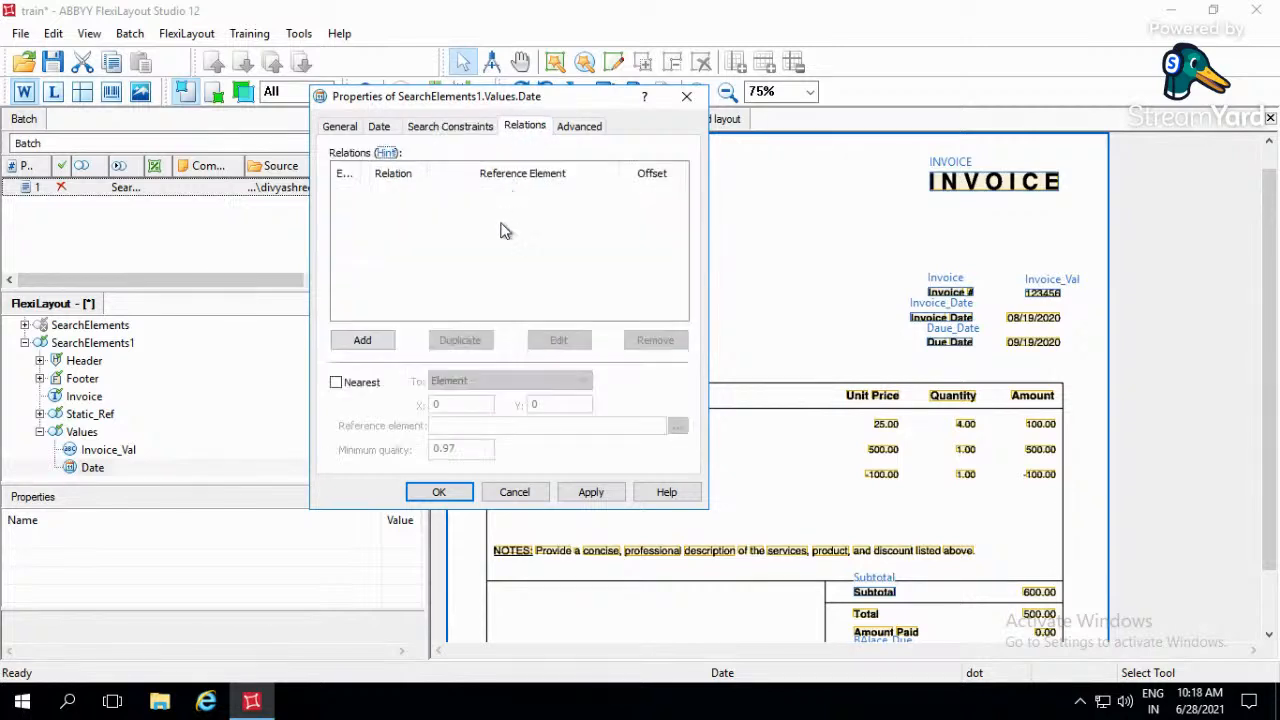
left_click(365, 341)
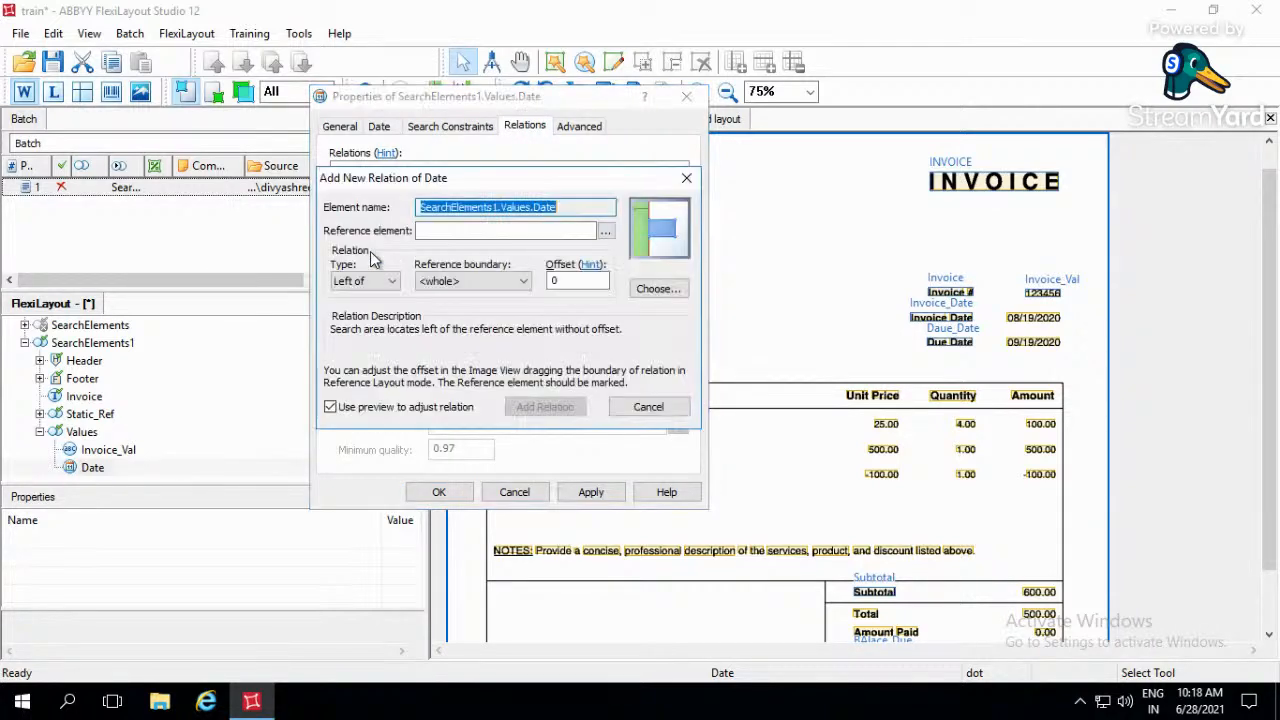
left_click(376, 285)
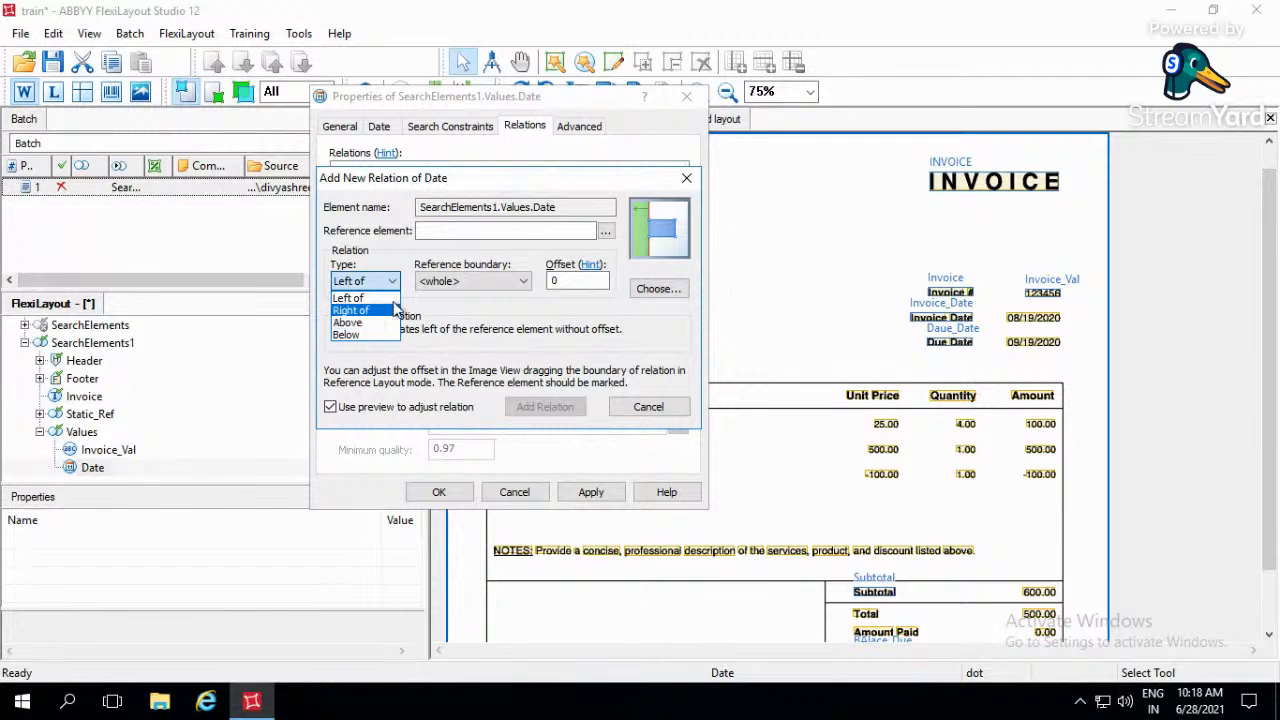
left_click(372, 314)
left_click(472, 281)
left_click(445, 316)
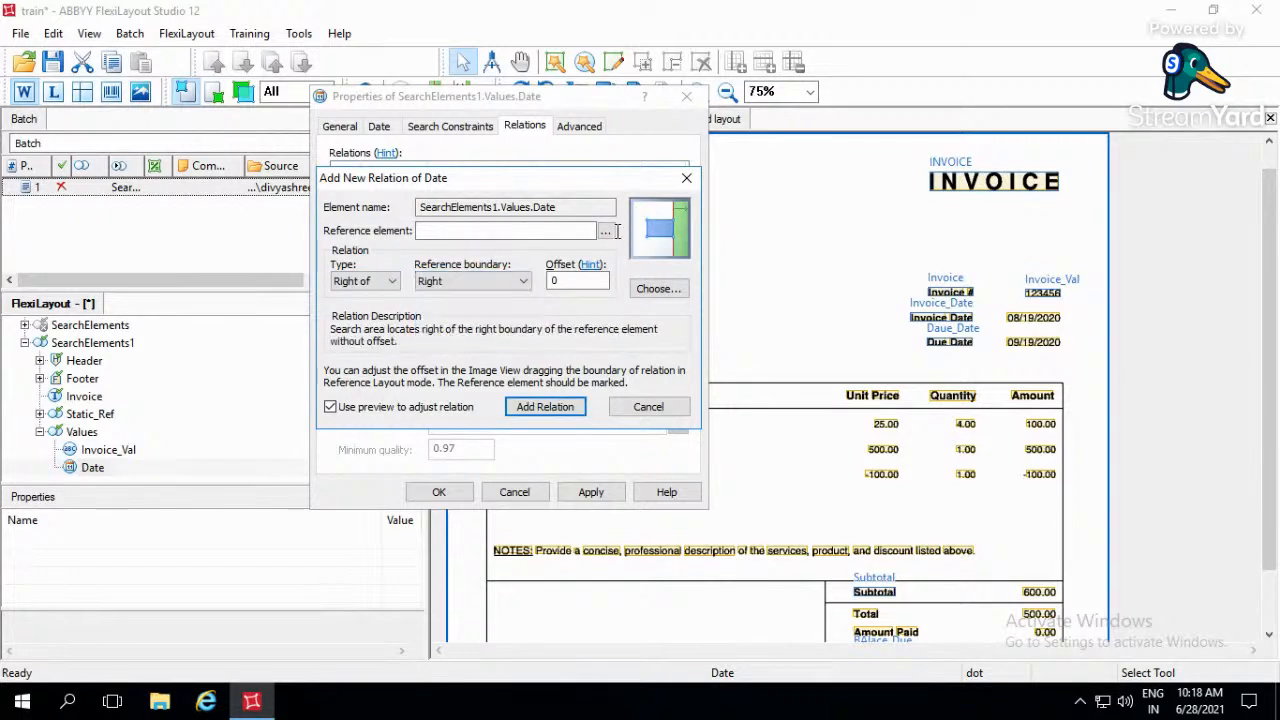
left_click(607, 232)
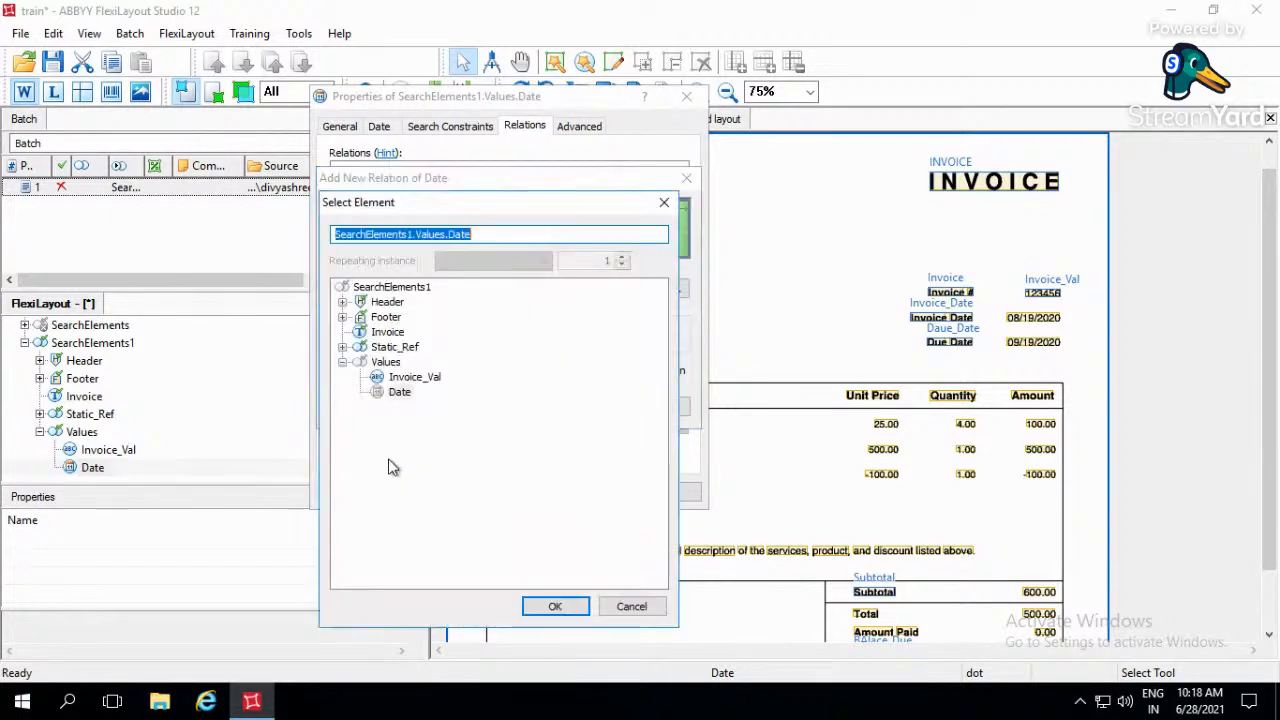
left_click(336, 348)
left_click(343, 348)
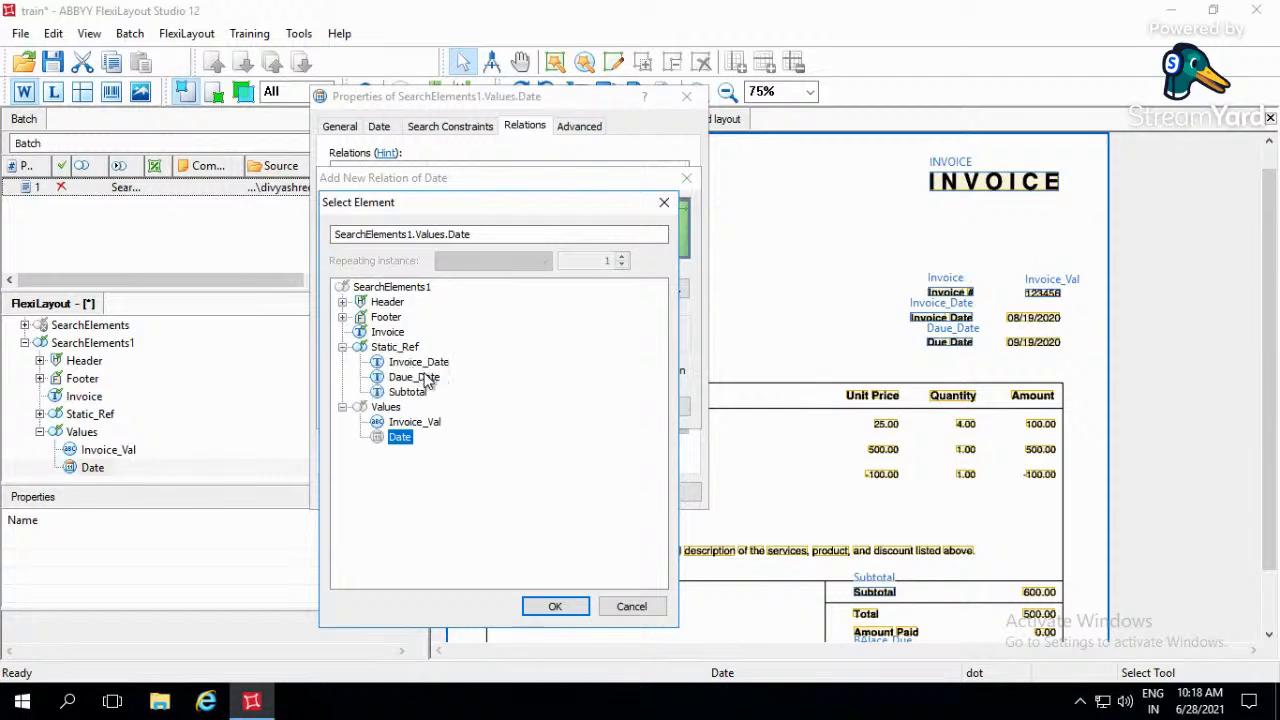
double_click(441, 364)
left_click(558, 408)
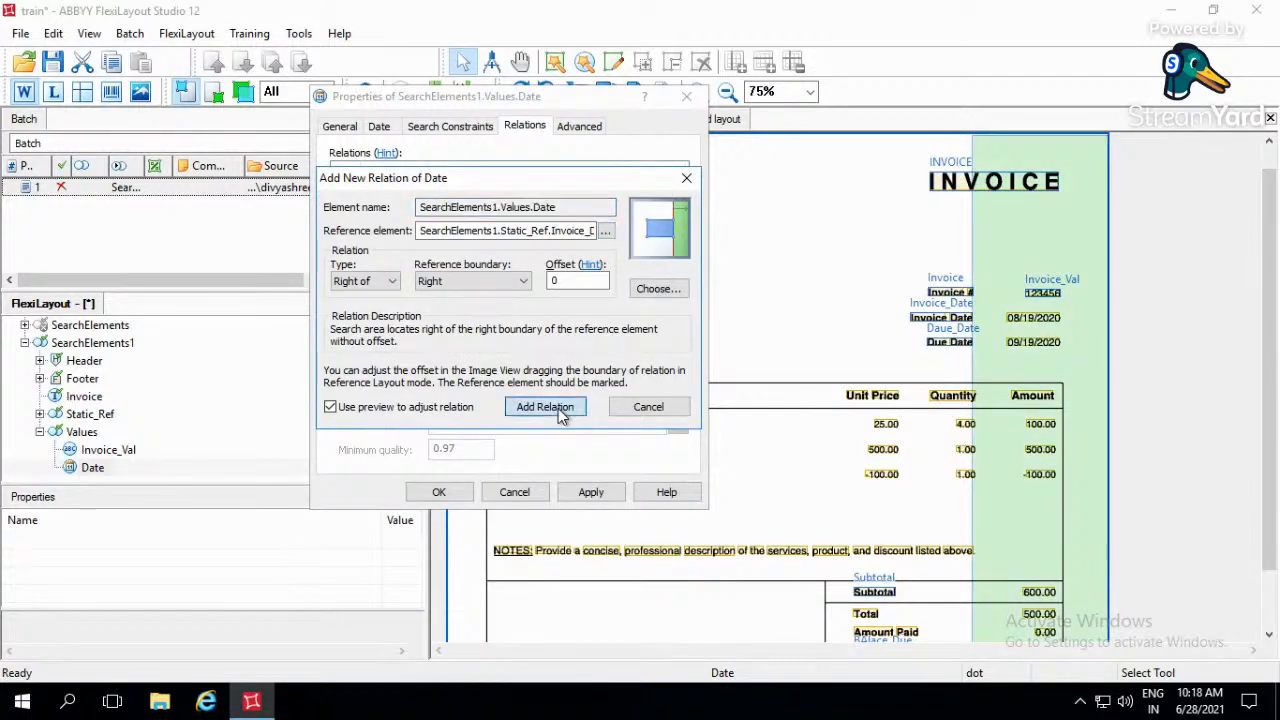
- Add a relation placing the date's search area Below the Bottom boundary of Invoice_Val
left_click(358, 341)
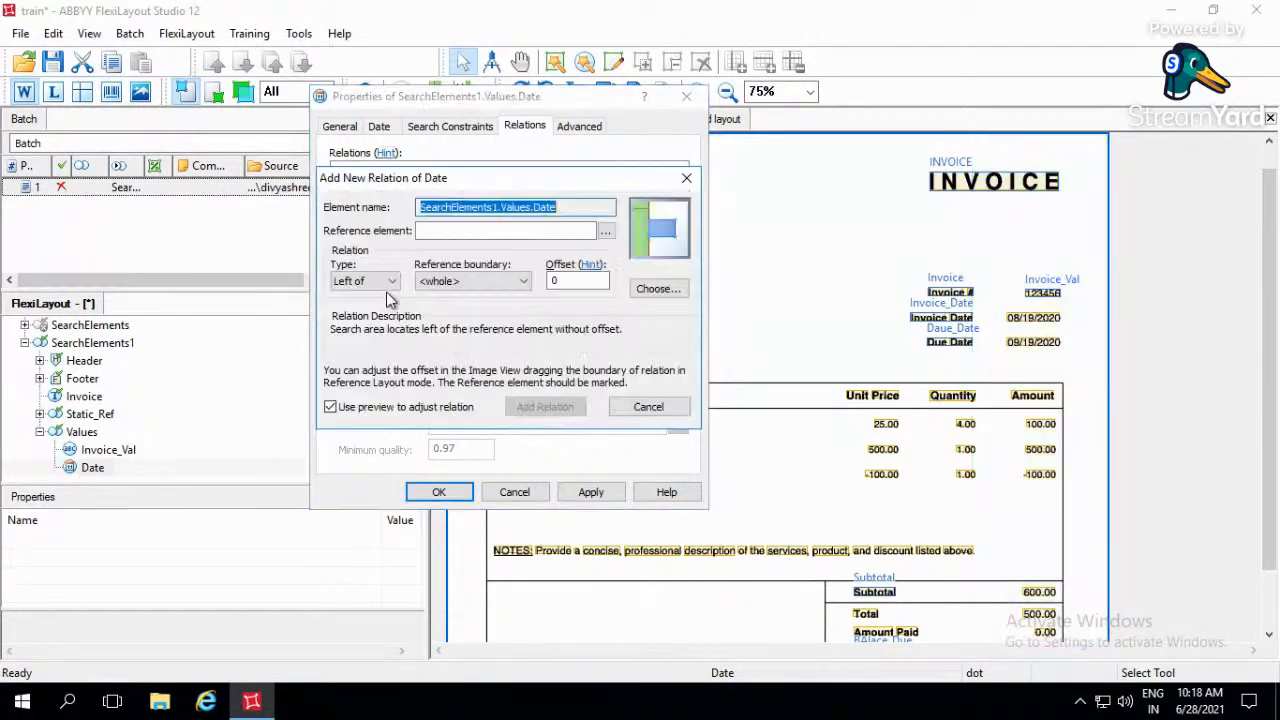
left_click(390, 282)
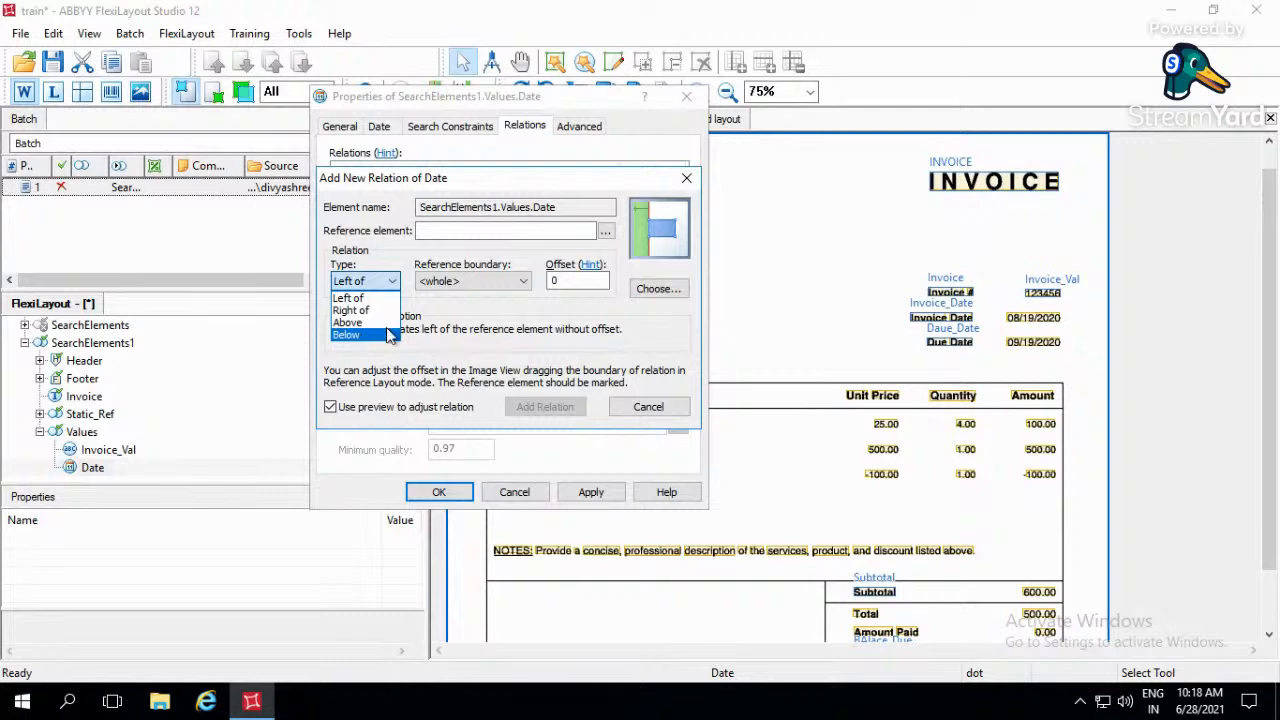
left_click(365, 337)
left_click(455, 284)
left_click(440, 322)
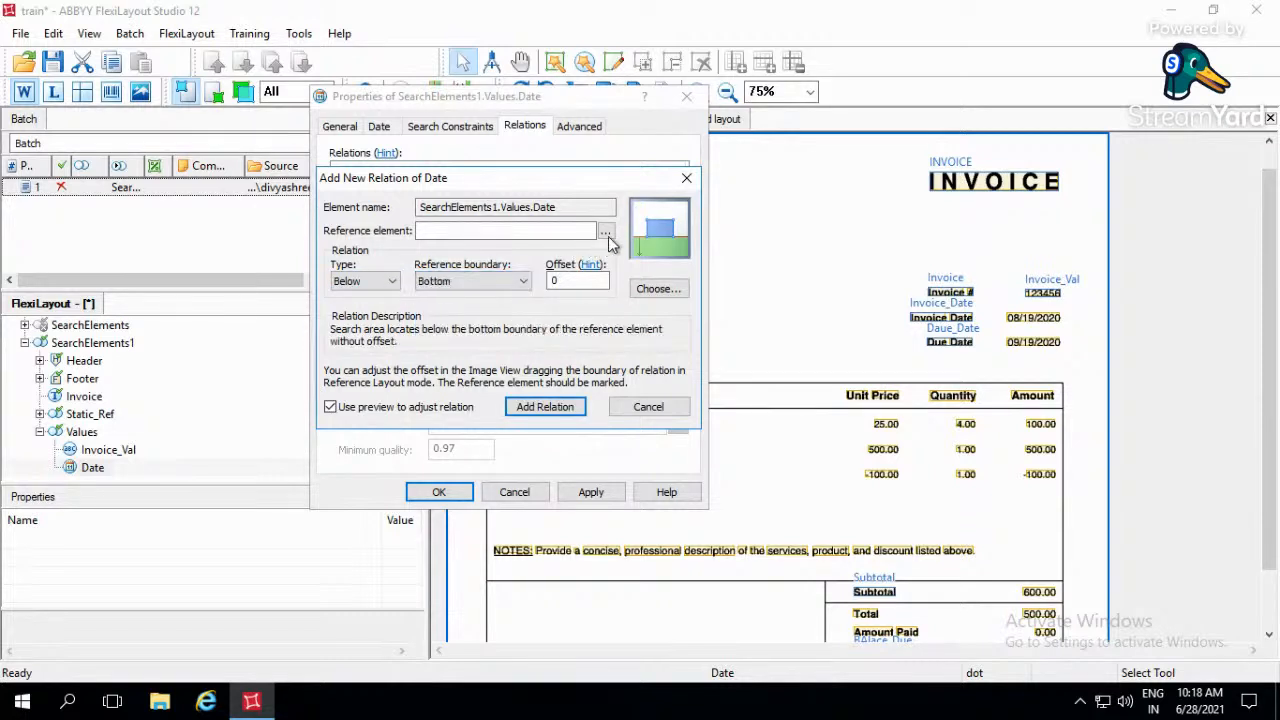
left_click(605, 231)
left_click(408, 378)
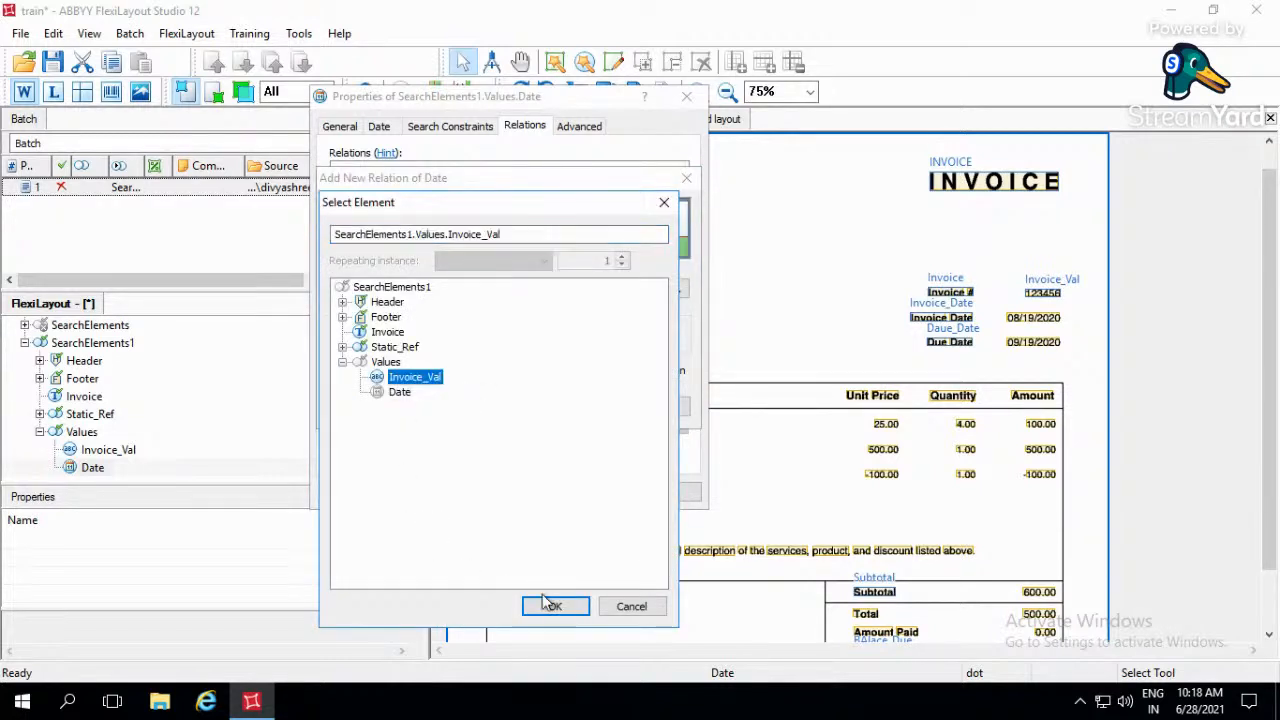
left_click(555, 606)
left_click(560, 408)
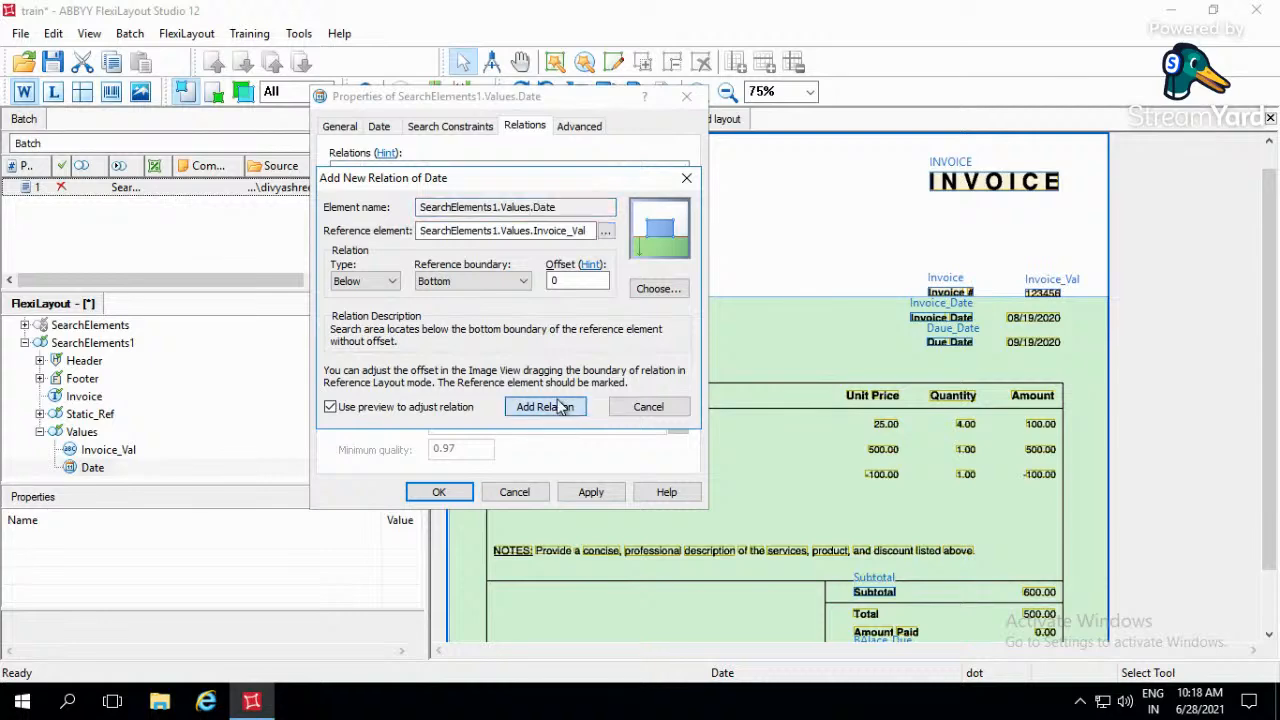
- Add a relation placing the date's search area Above the Top boundary of the Static_Ref Daue_Date element
left_click(360, 338)
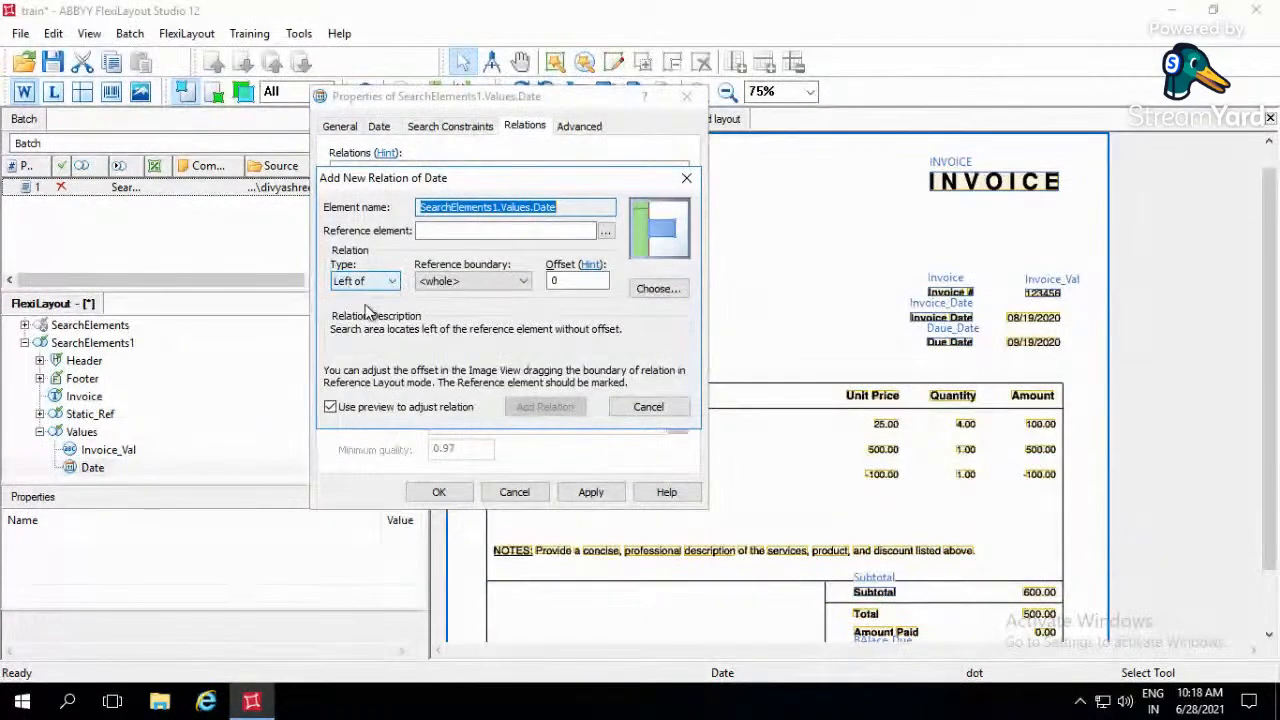
left_click(393, 281)
left_click(360, 323)
left_click(470, 281)
left_click(432, 311)
left_click(605, 231)
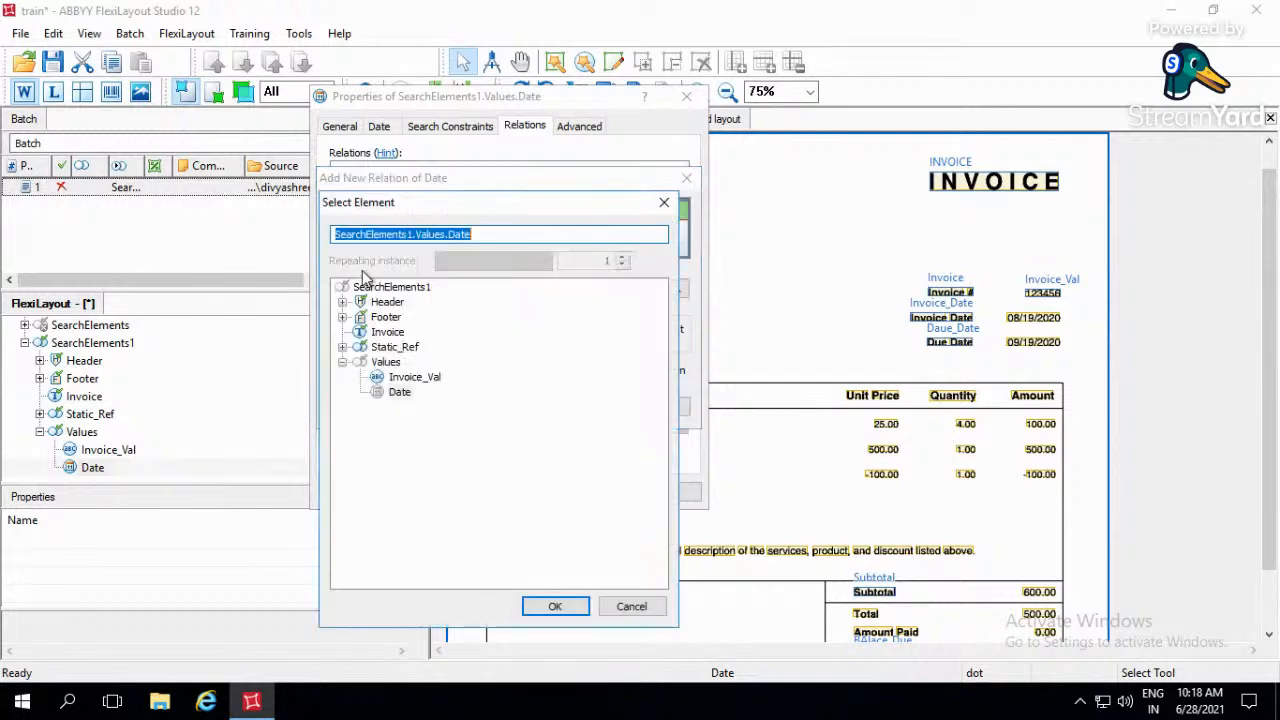
left_click(342, 347)
left_click(408, 392)
left_click(420, 380)
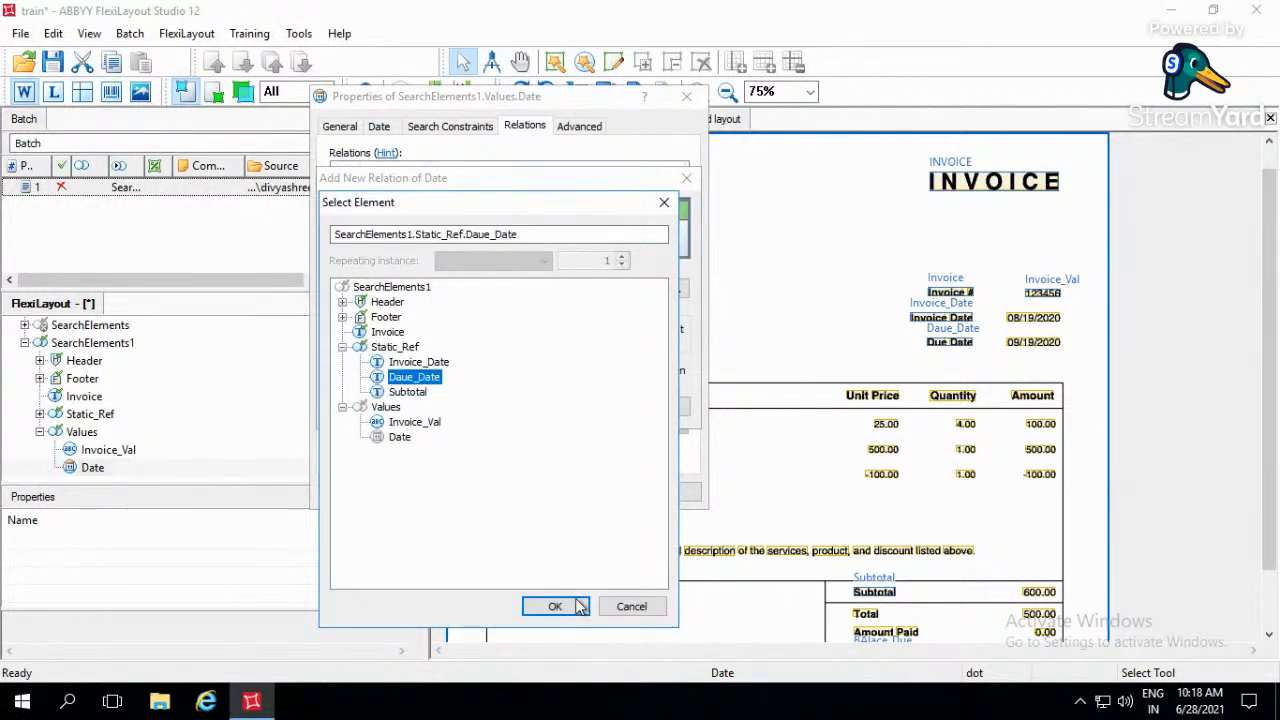
left_click(574, 606)
left_click(560, 406)
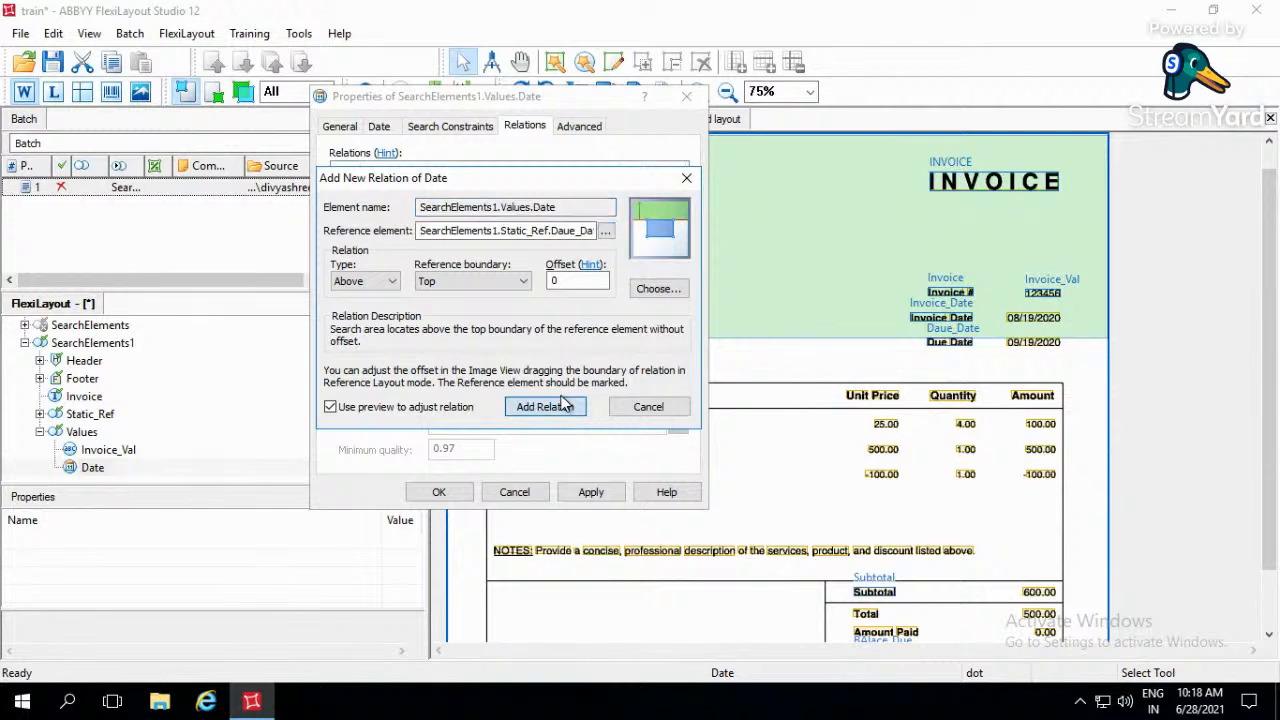
- Add a relation placing the search area Above the Static_Ref Invoice_Date element's Bottom boundary with an offset of -25
left_click(362, 340)
left_click(362, 281)
left_click(367, 323)
left_click(470, 281)
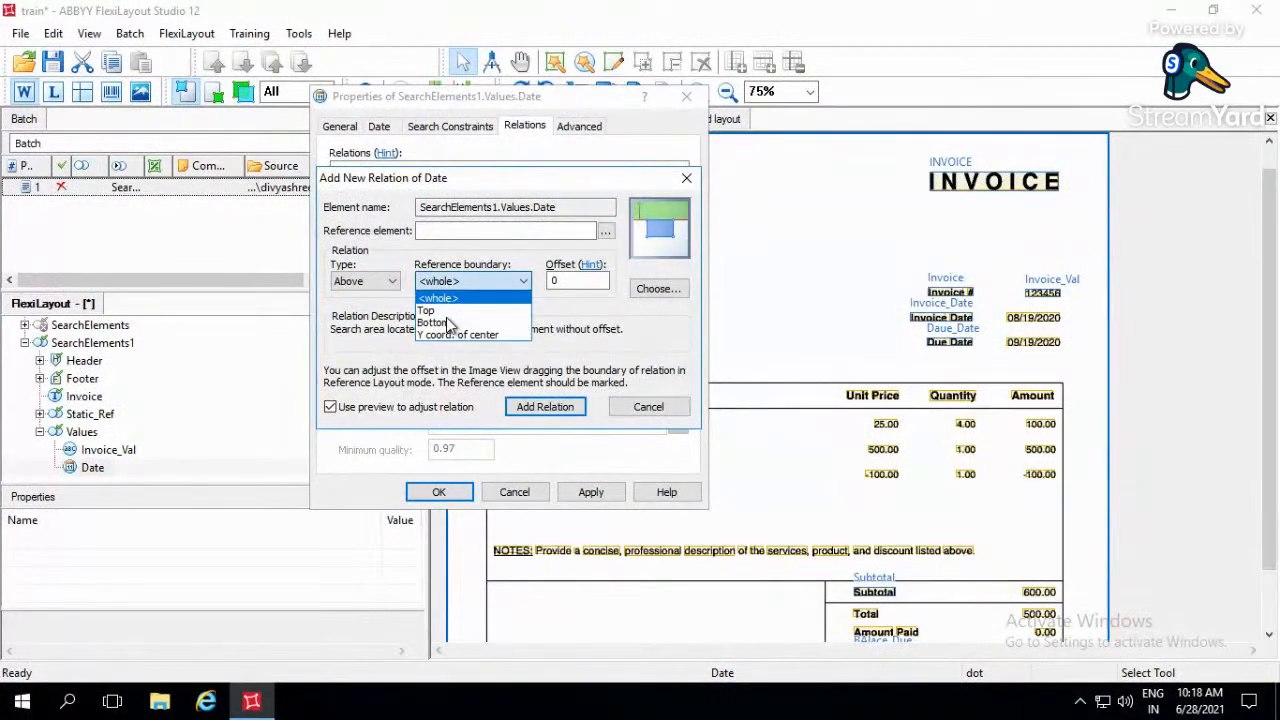
left_click(450, 322)
left_click(604, 231)
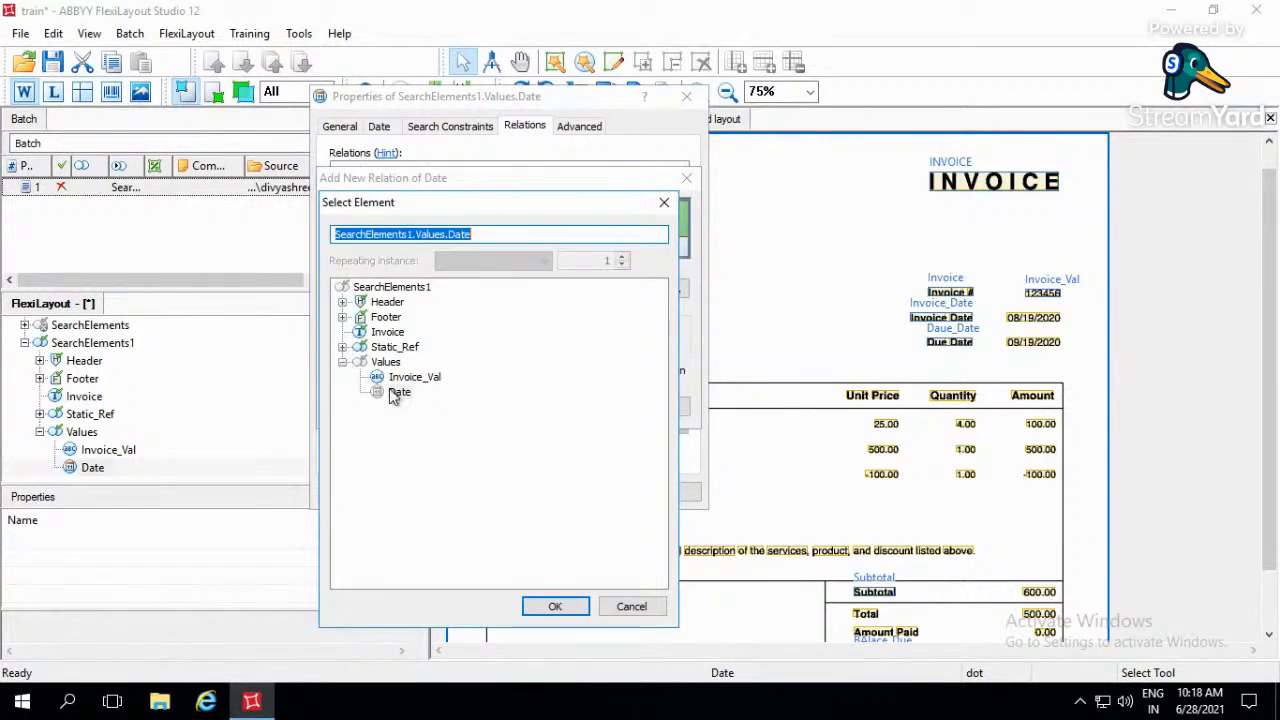
left_click(342, 346)
double_click(425, 362)
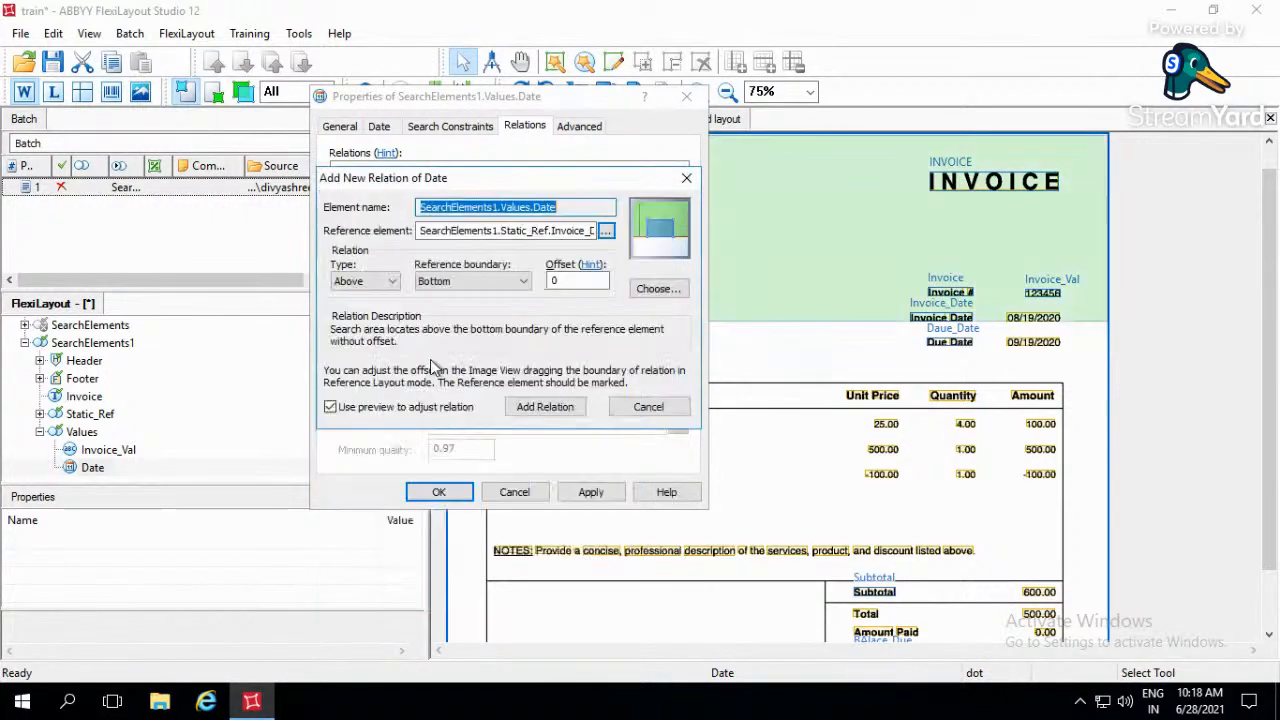
left_click(558, 281)
type("-25")
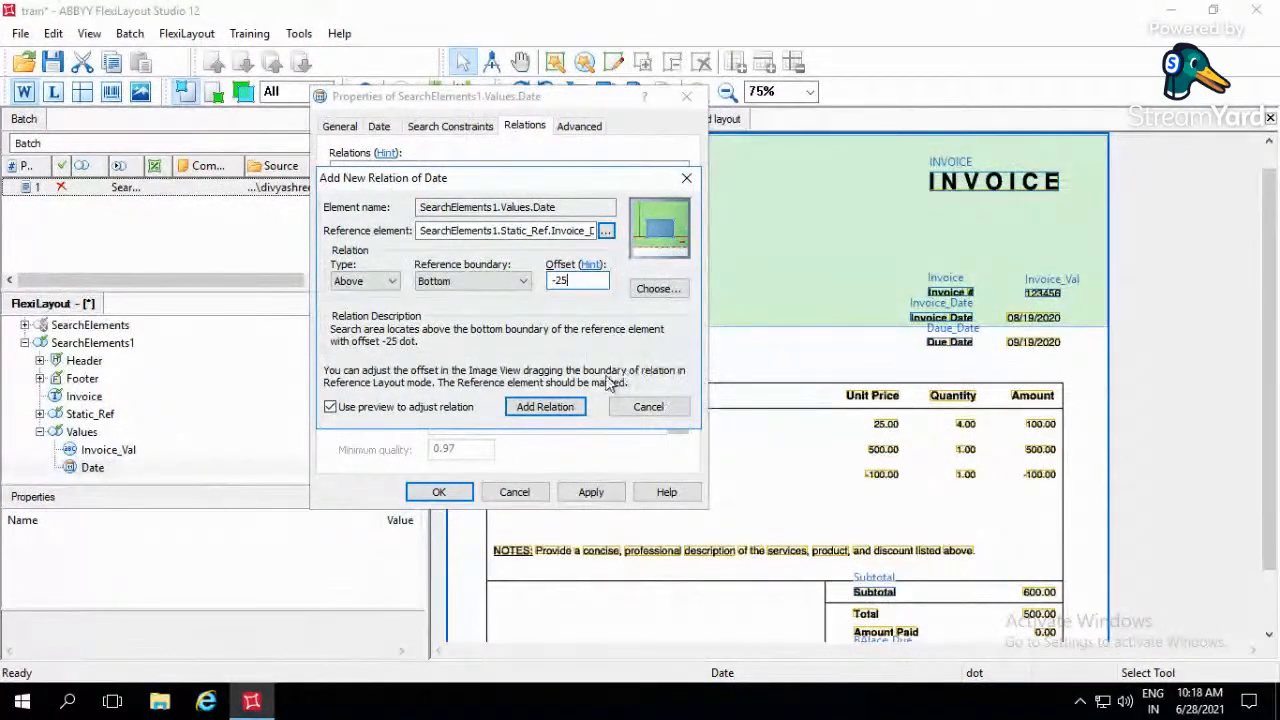
left_click(544, 406)
- Duplicate the -25 offset relation, change the copy to Below the Static_Ref Invoice_Date element's Top boundary, and save the Date element
double_click(551, 229)
double_click(553, 245)
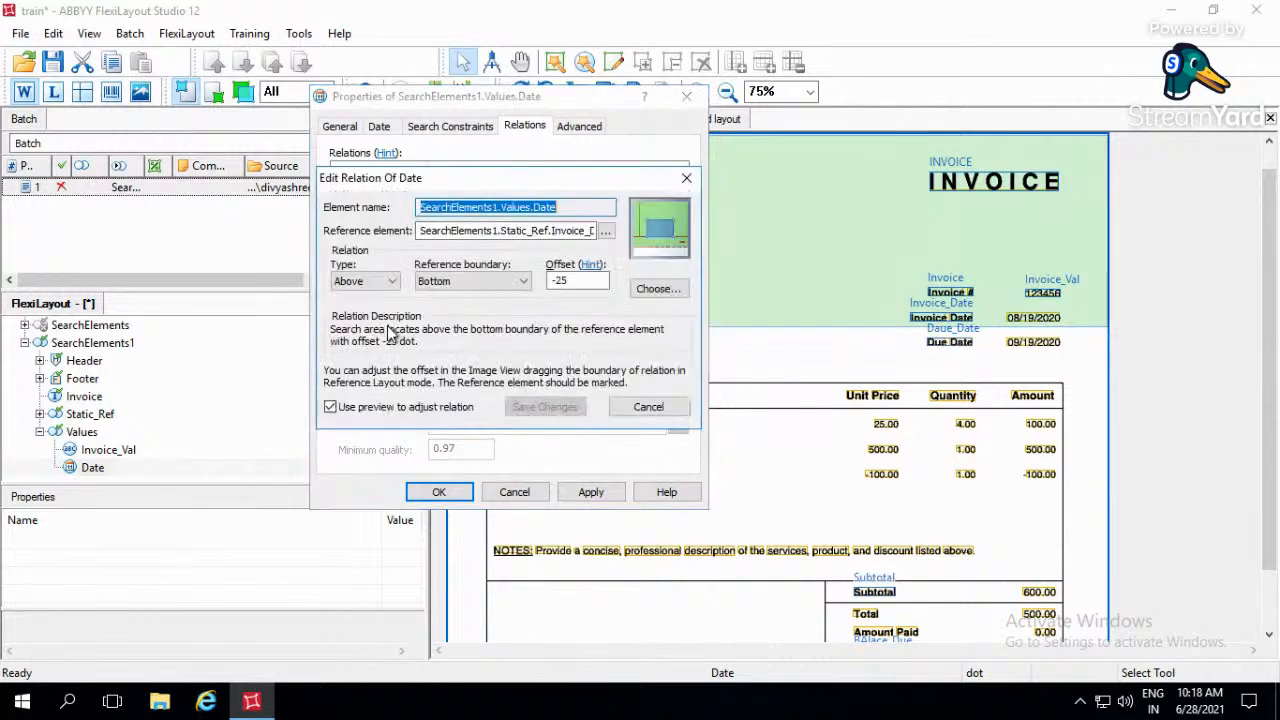
left_click(378, 282)
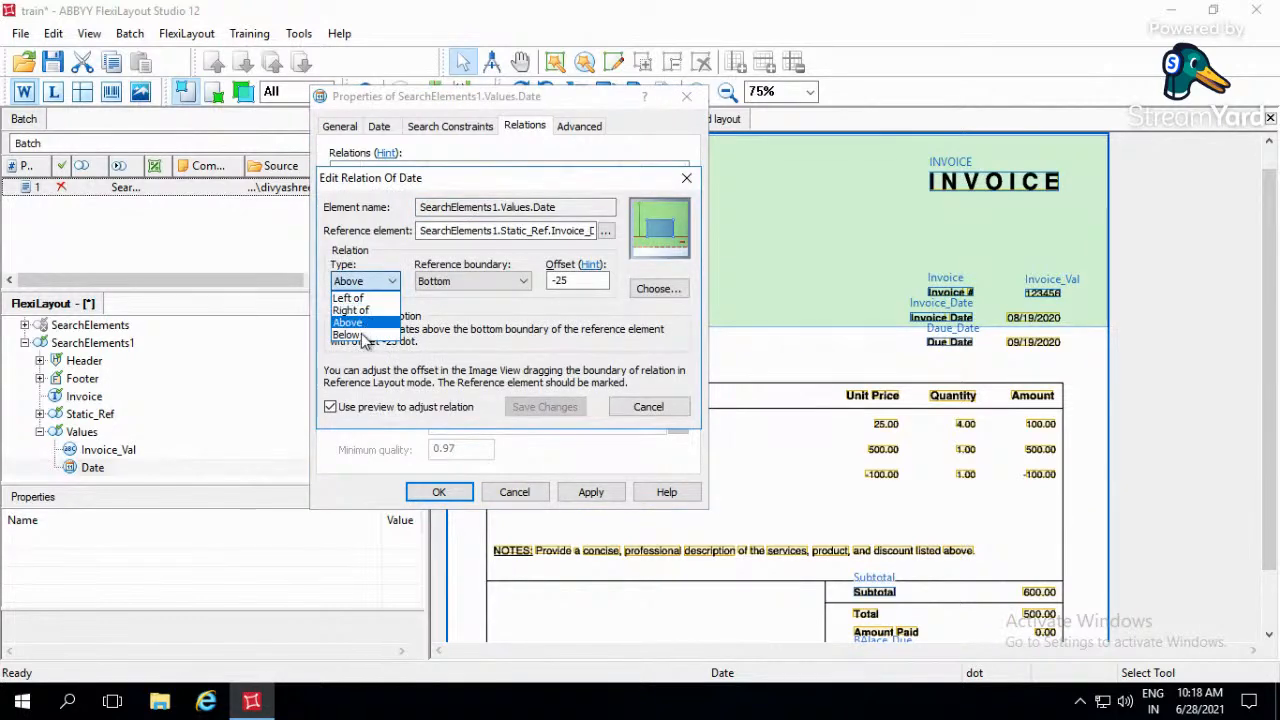
left_click(365, 310)
left_click(451, 288)
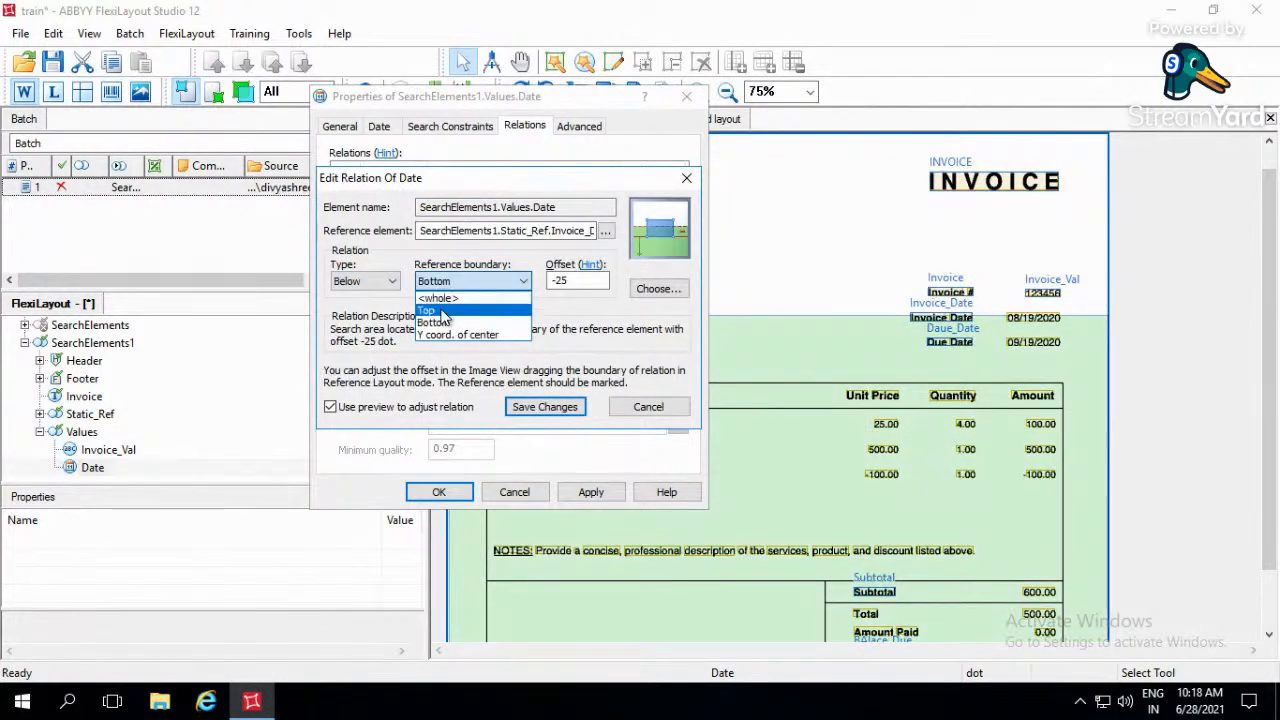
left_click(430, 310)
key("Return")
left_click(591, 492)
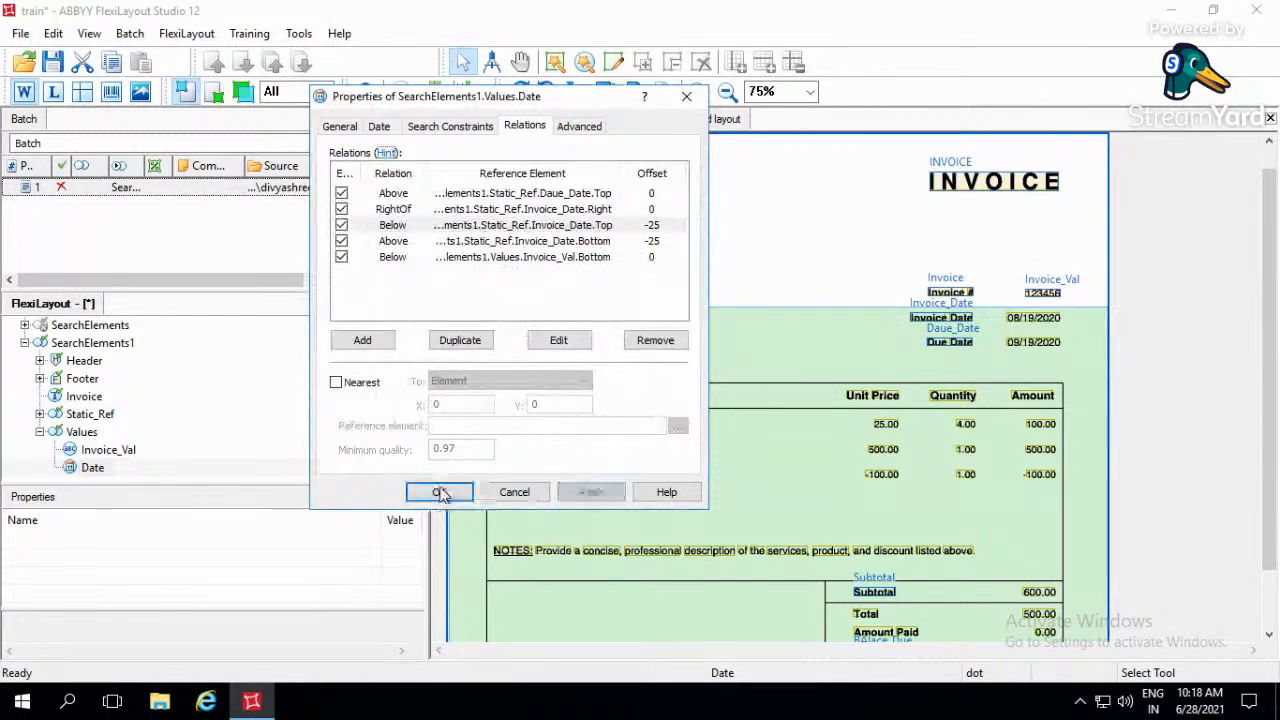
left_click(439, 492)
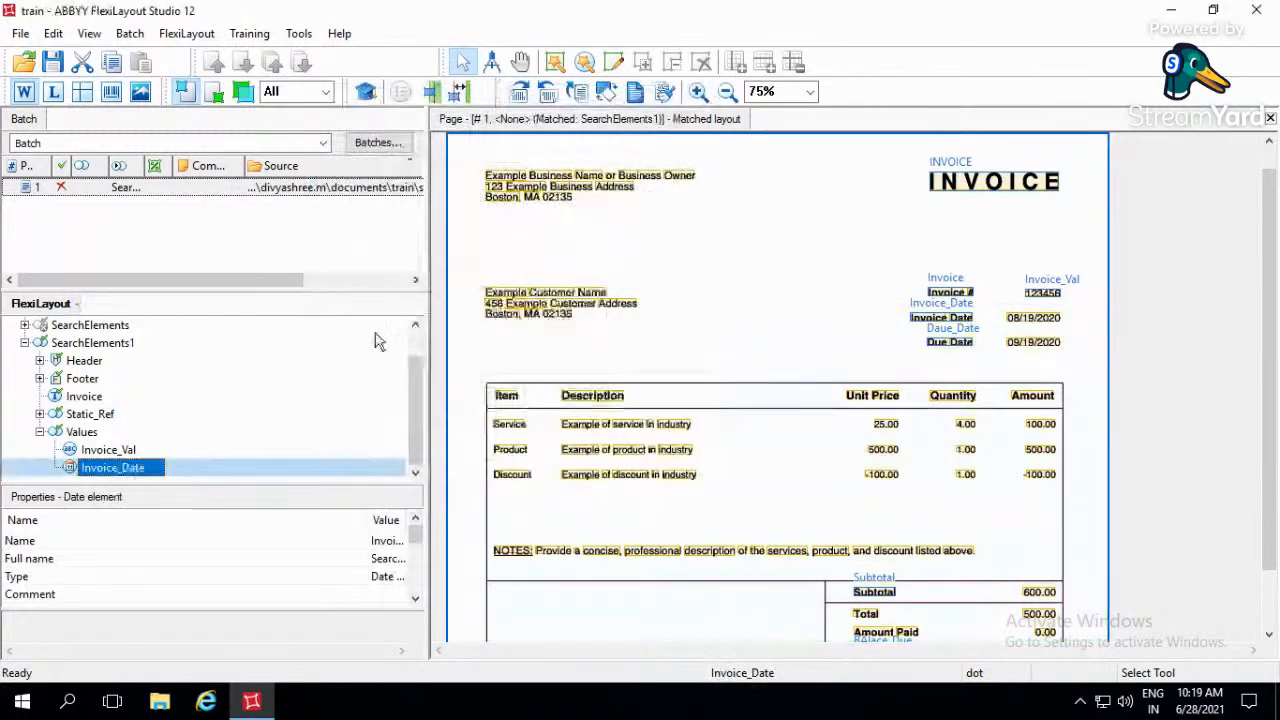
- Match the FlexiLayout to page 1 and check the regions captured by Invoice_Date and Invoice_Val in the Values group
double_click(390, 190)
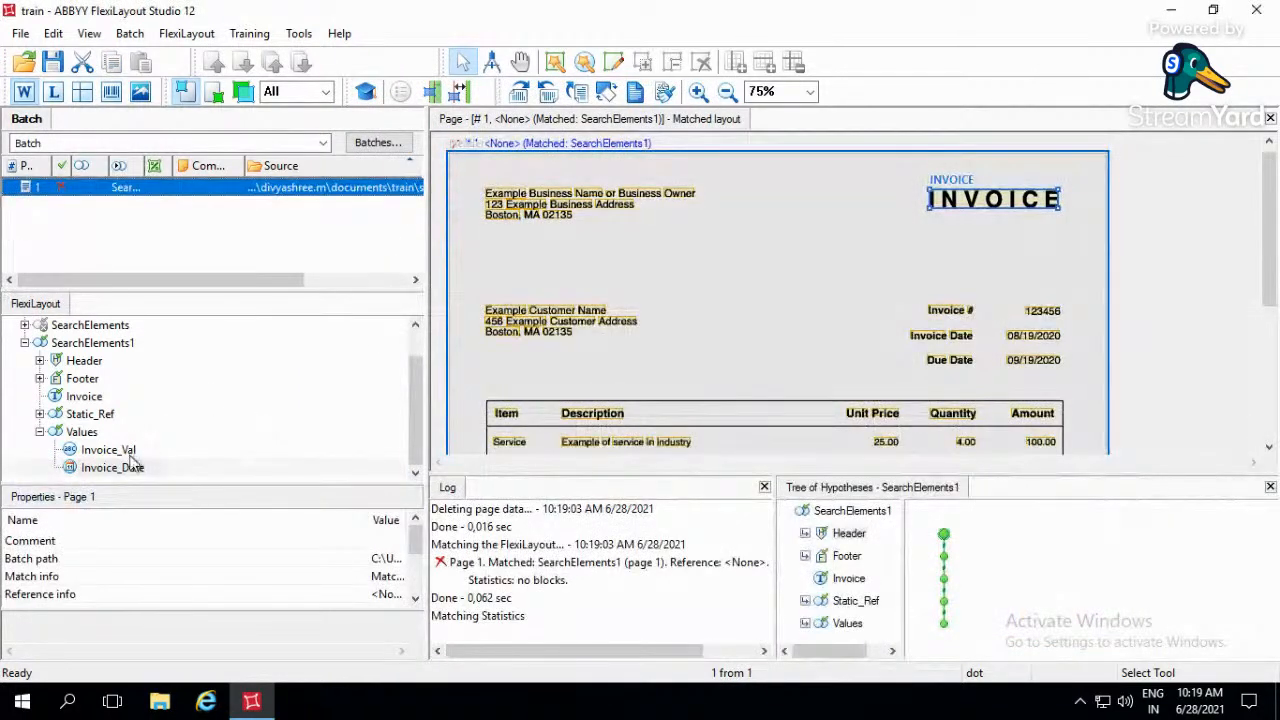
left_click(120, 467)
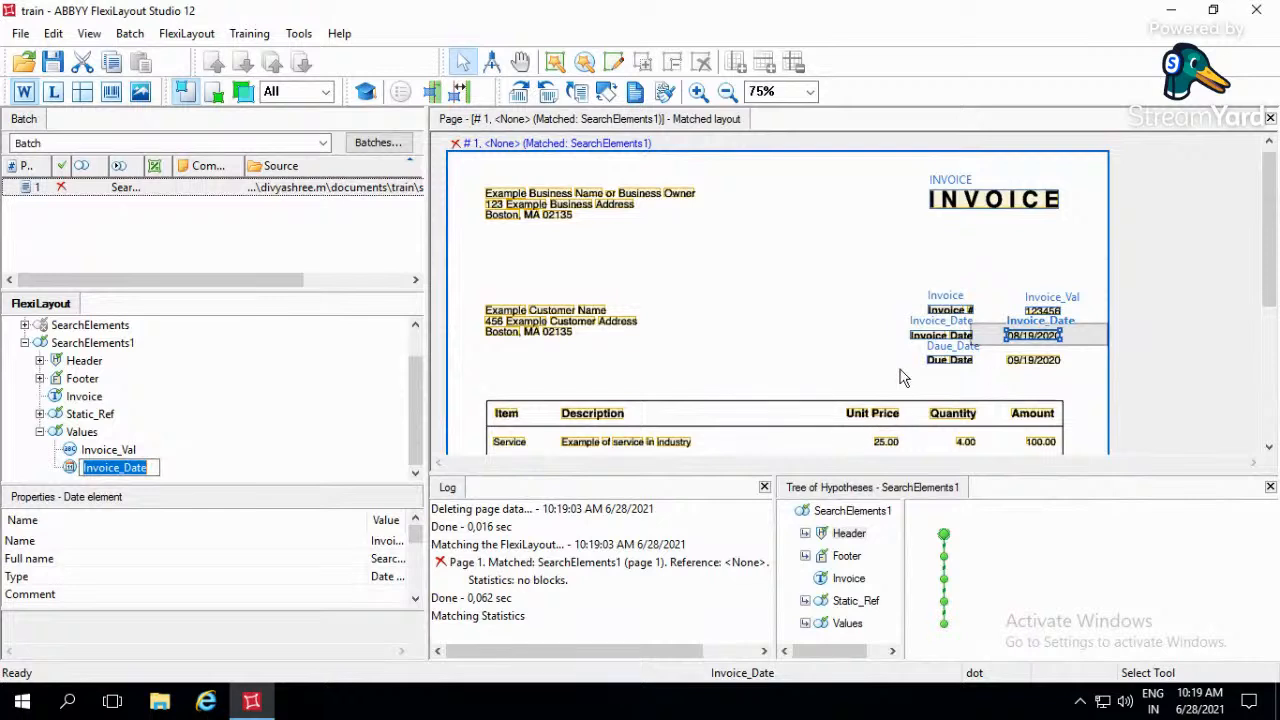
left_click(120, 453)
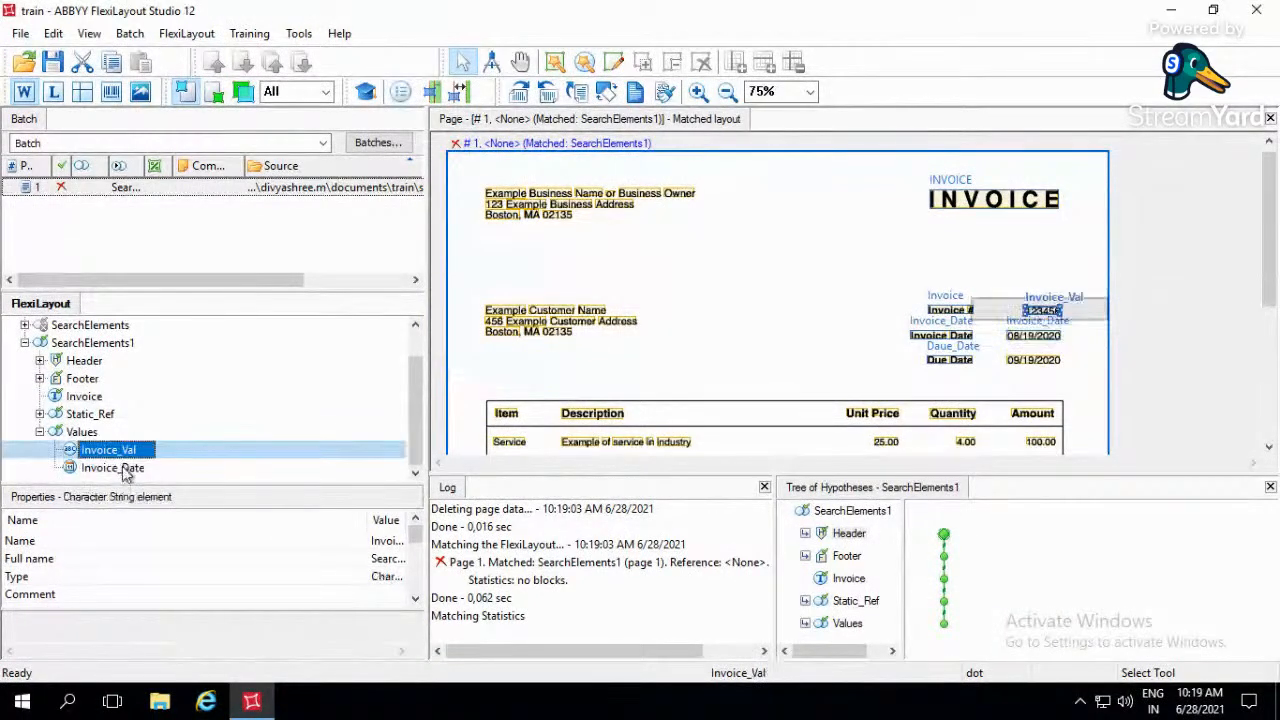
- Duplicate the Invoice_Date element within the Values group and rename the copy Due_date
left_click(126, 472)
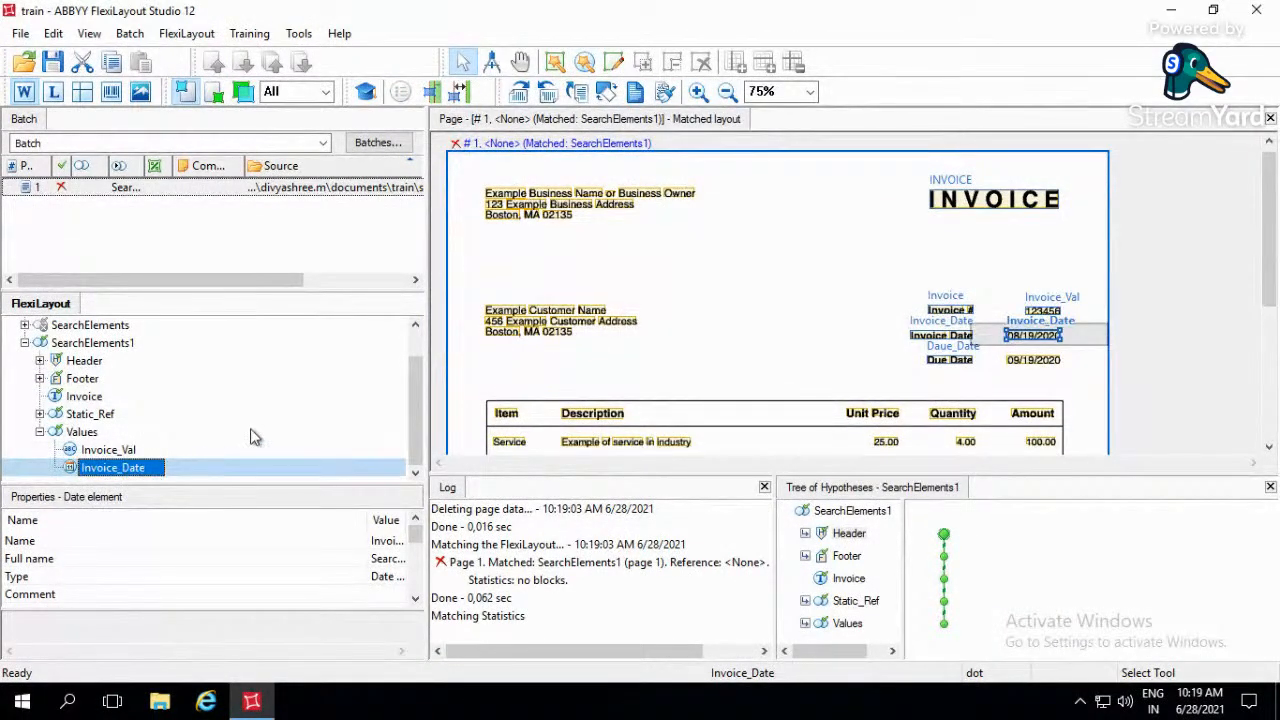
left_click(253, 434)
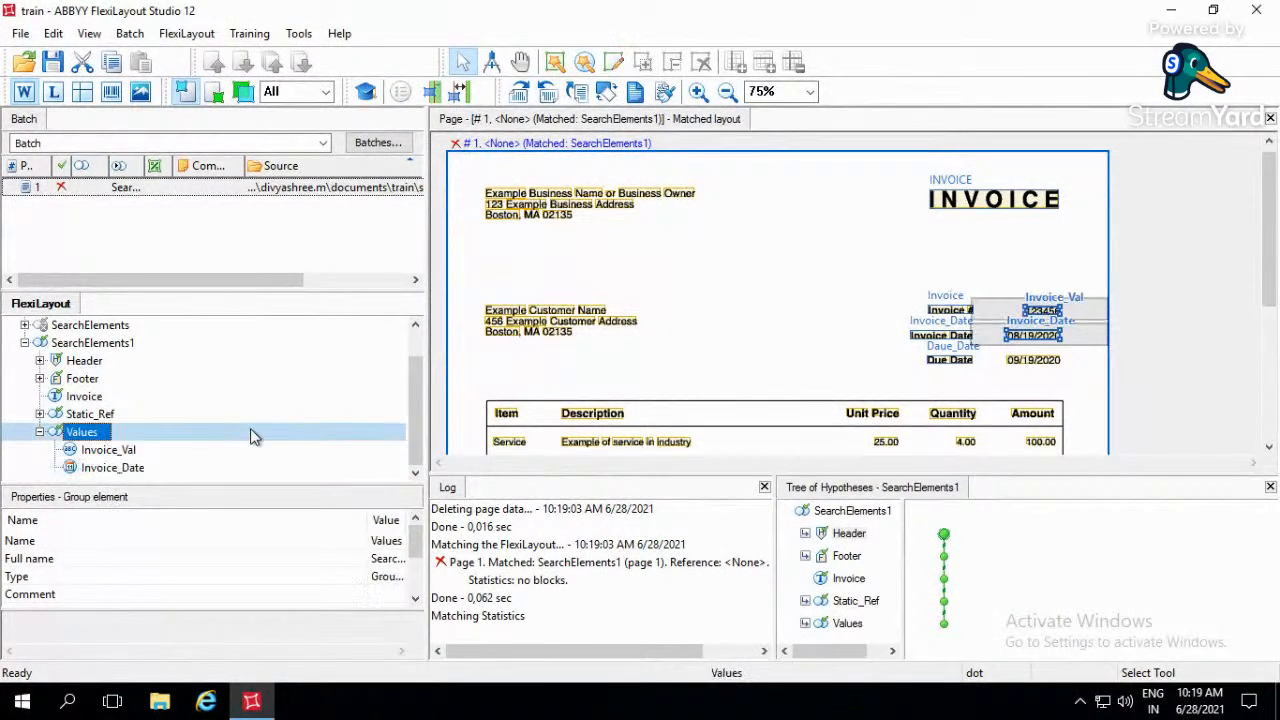
left_click(101, 470)
key("ctrl+v")
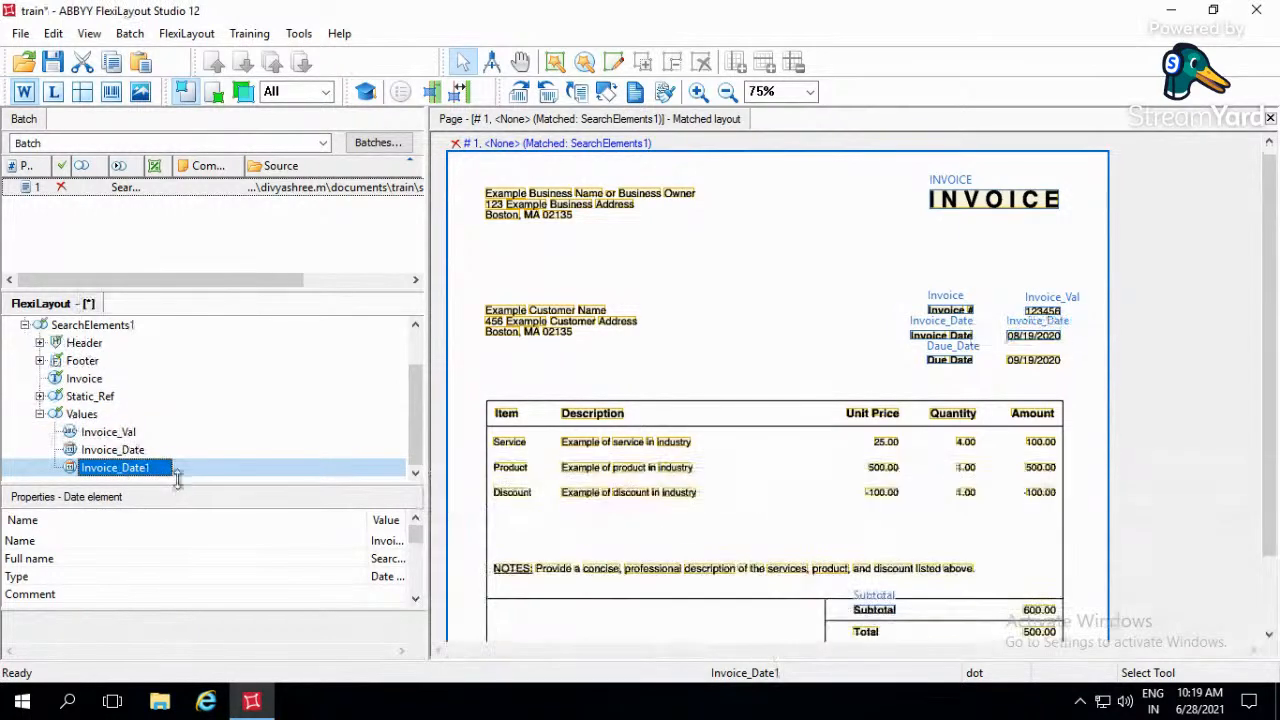
left_click(170, 471)
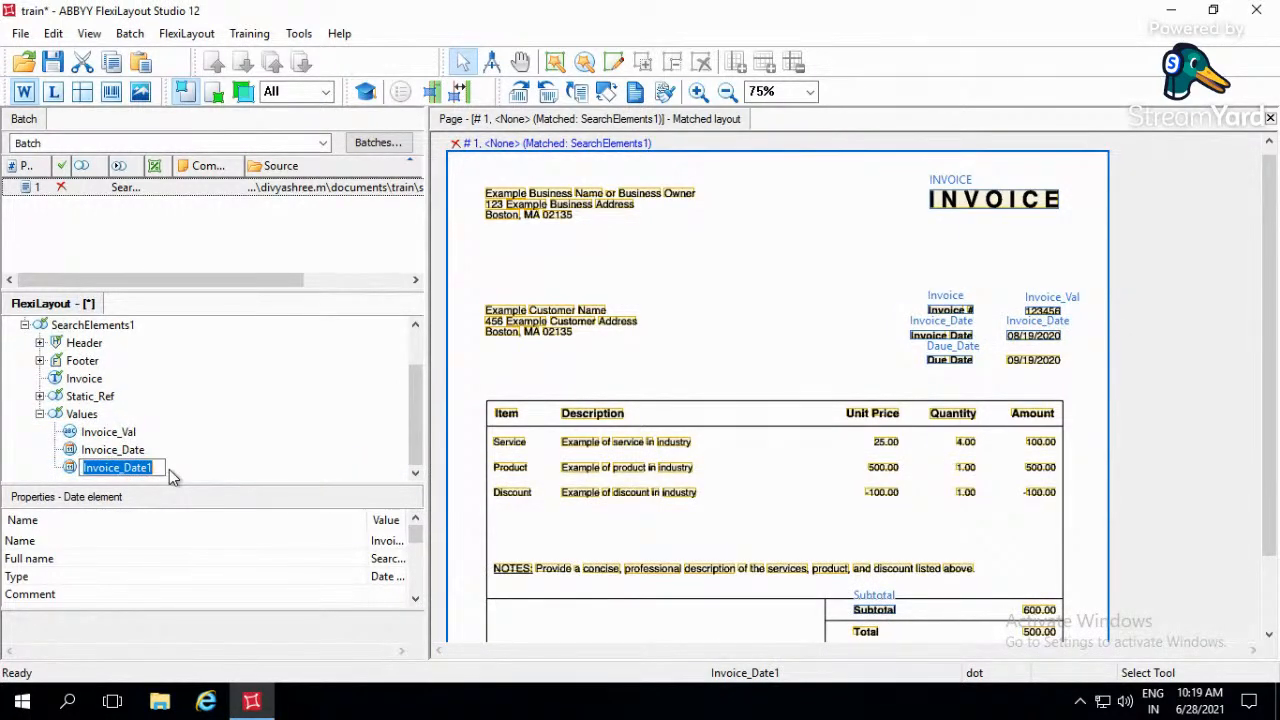
type("Due_date")
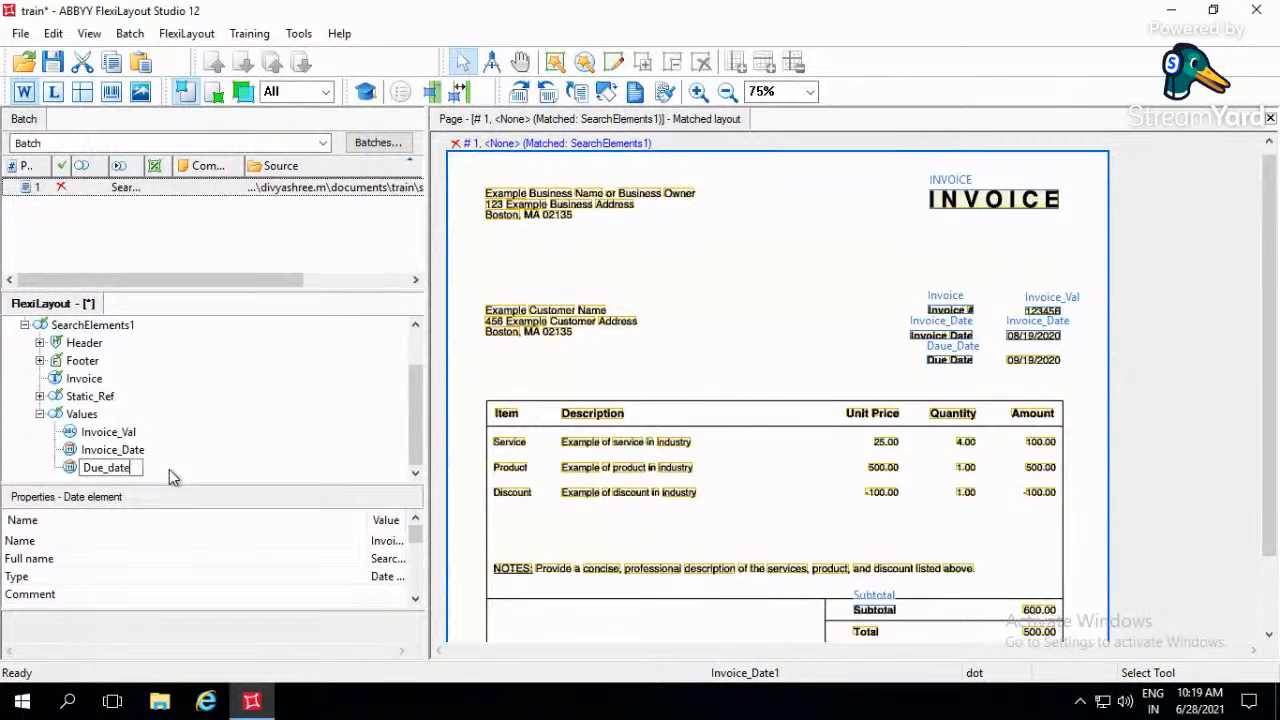
key("Return")
- Remove the Due_date element's relation placing it Above the Top boundary of the Static_Ref Daue_Date element
double_click(120, 457)
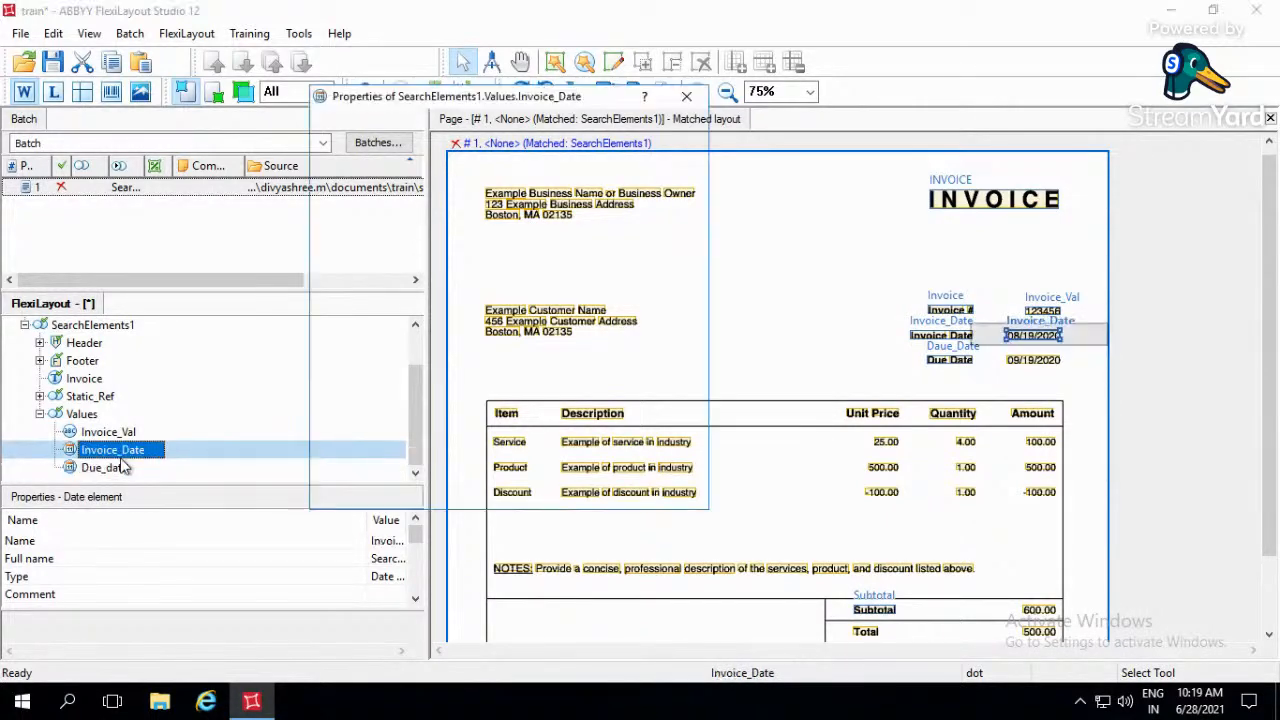
left_click(514, 491)
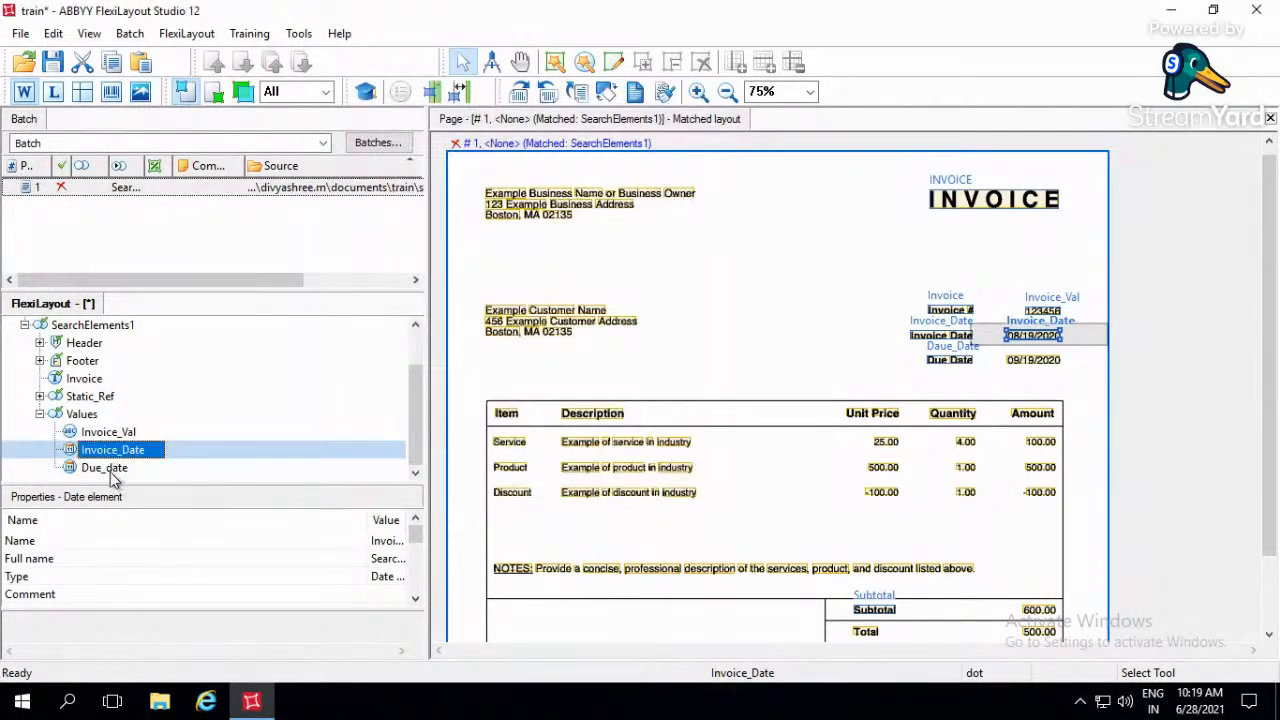
double_click(108, 469)
left_click(524, 126)
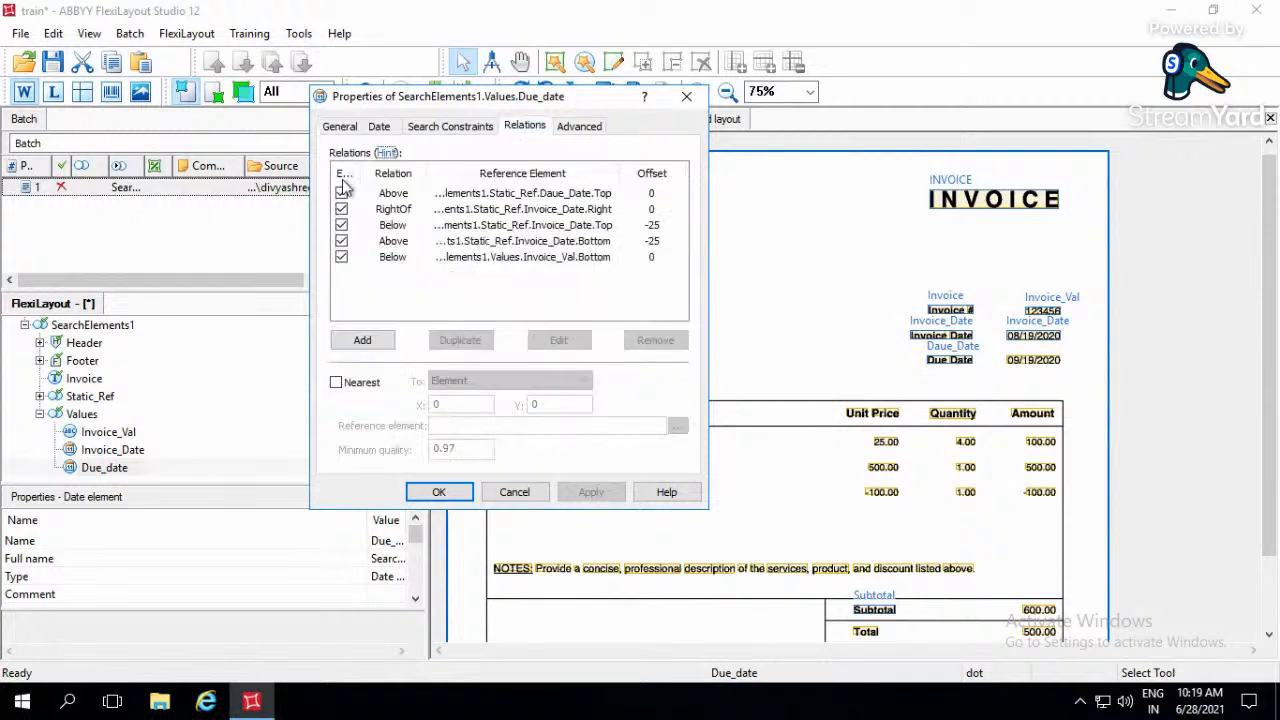
left_click_drag(458, 100, 318, 94)
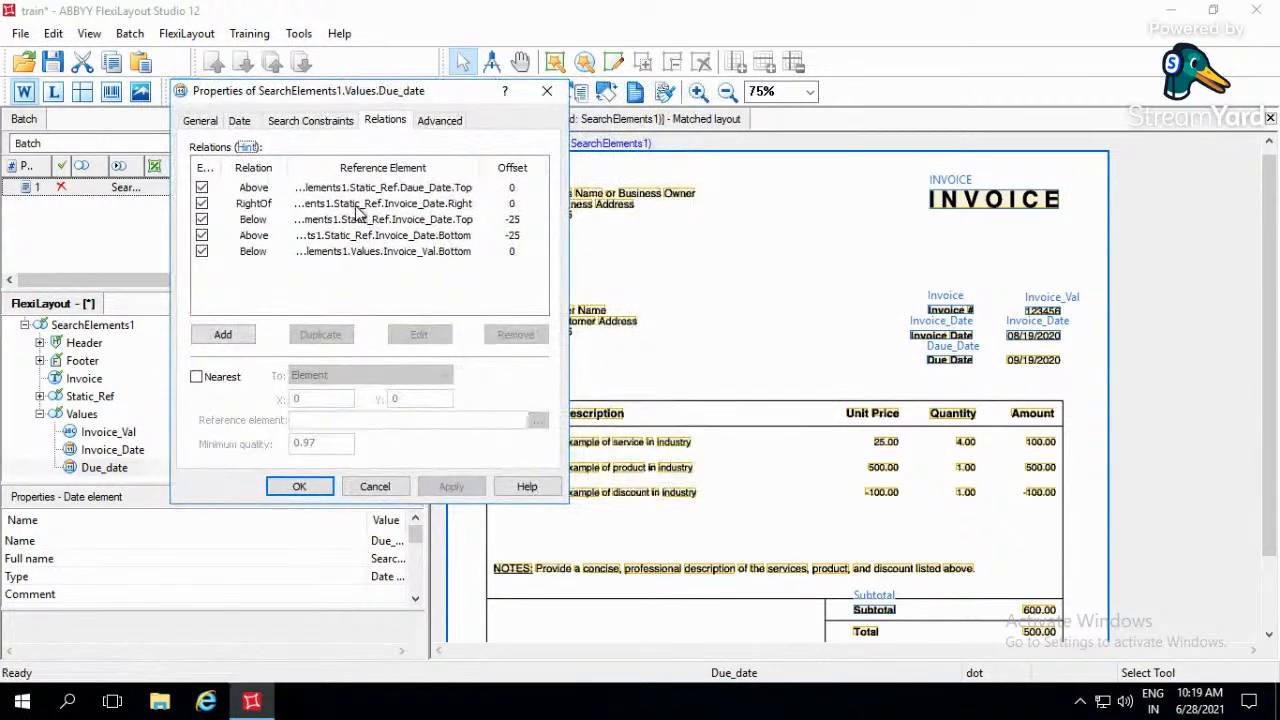
left_click(362, 205)
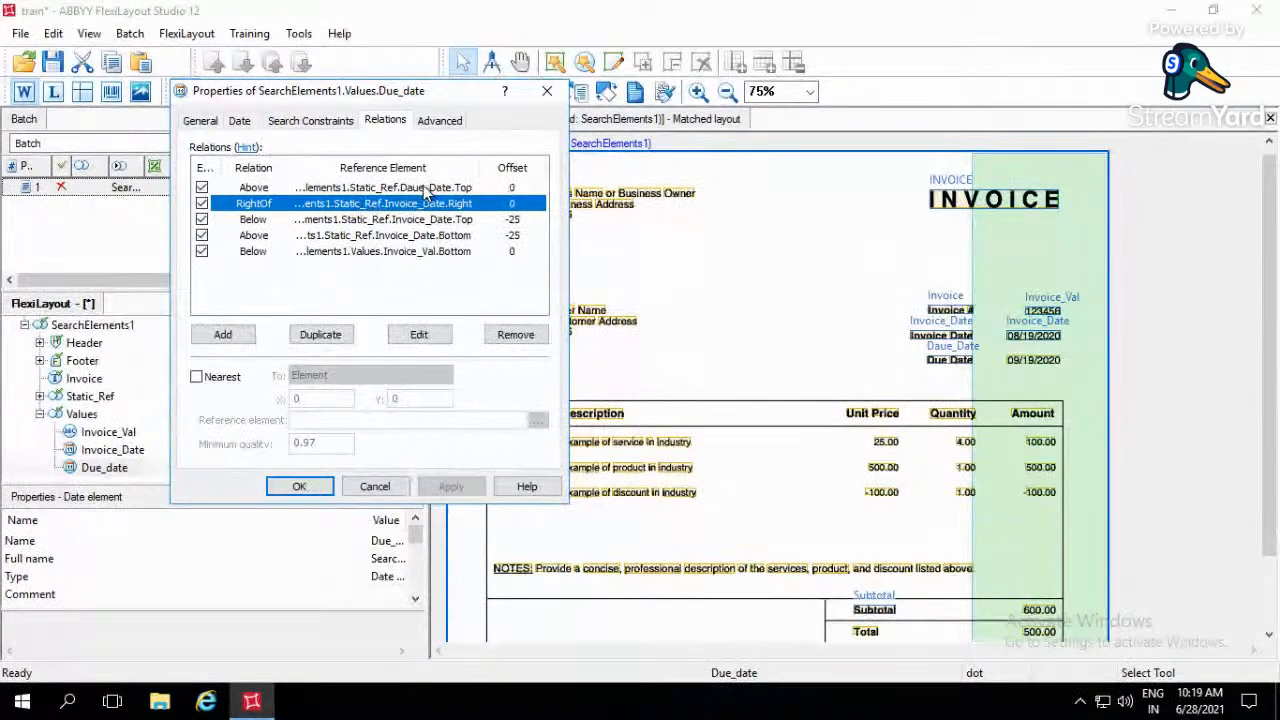
double_click(427, 190)
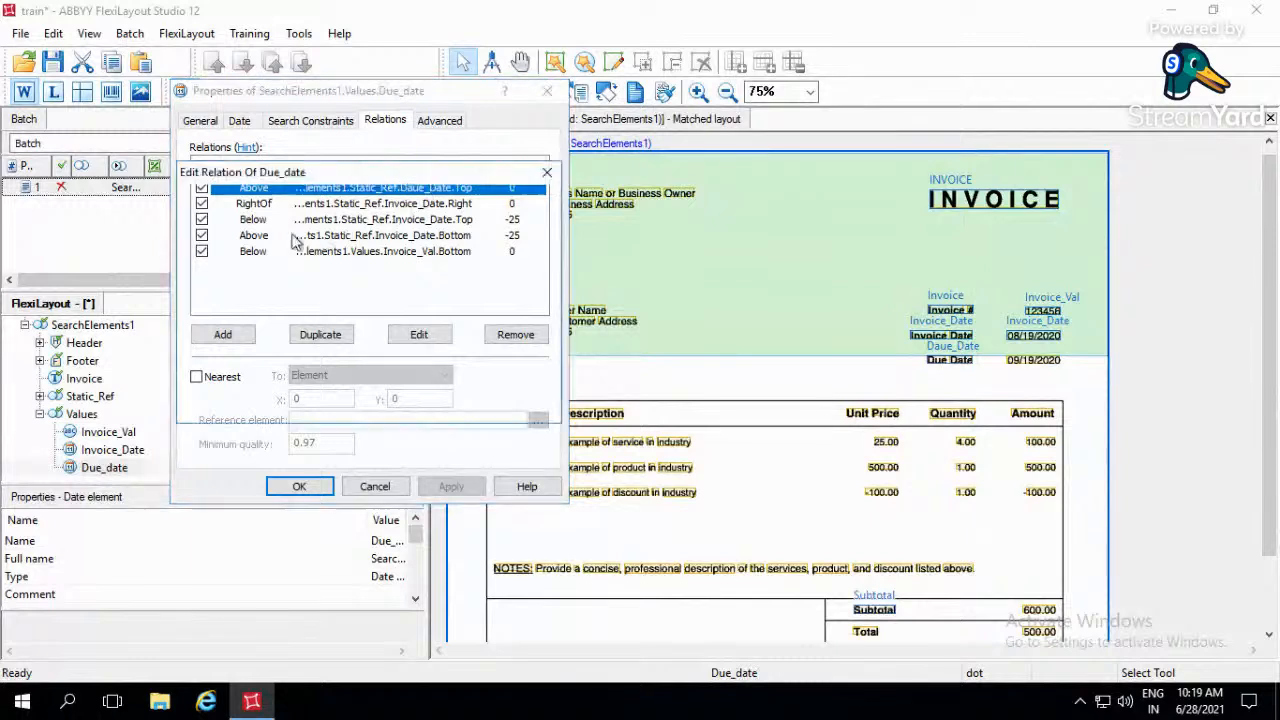
left_click(306, 280)
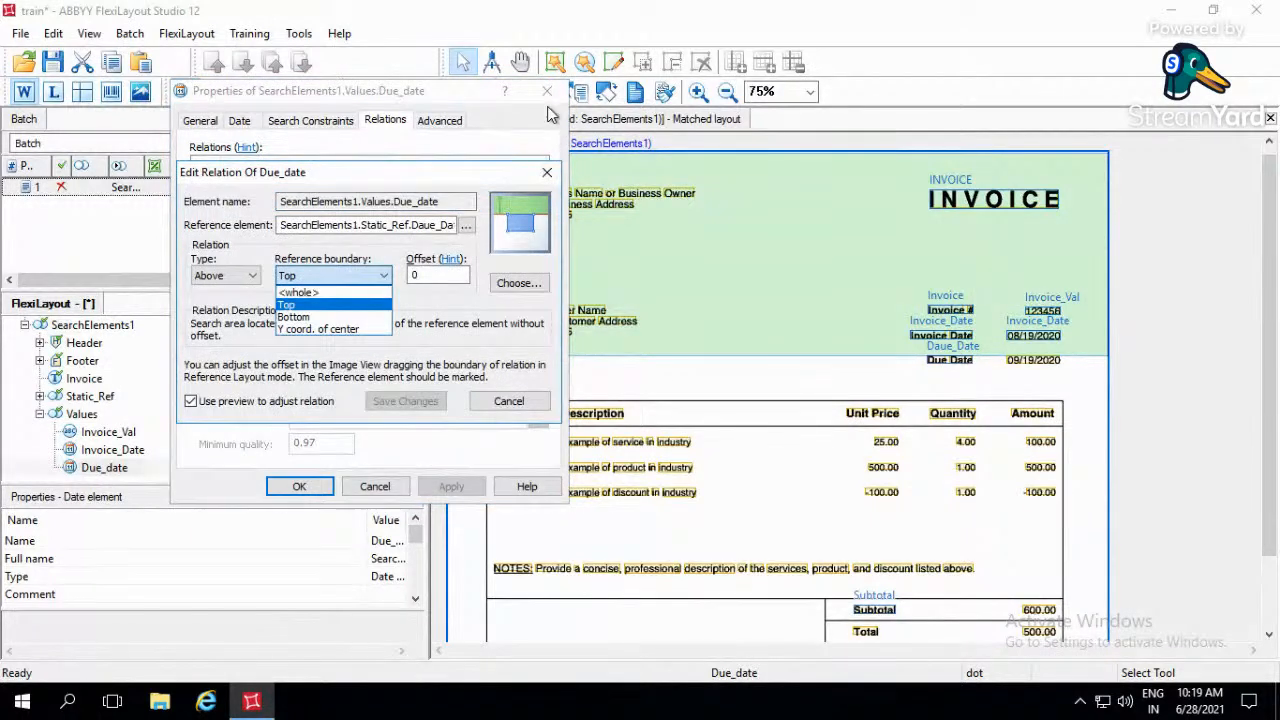
left_click(505, 180)
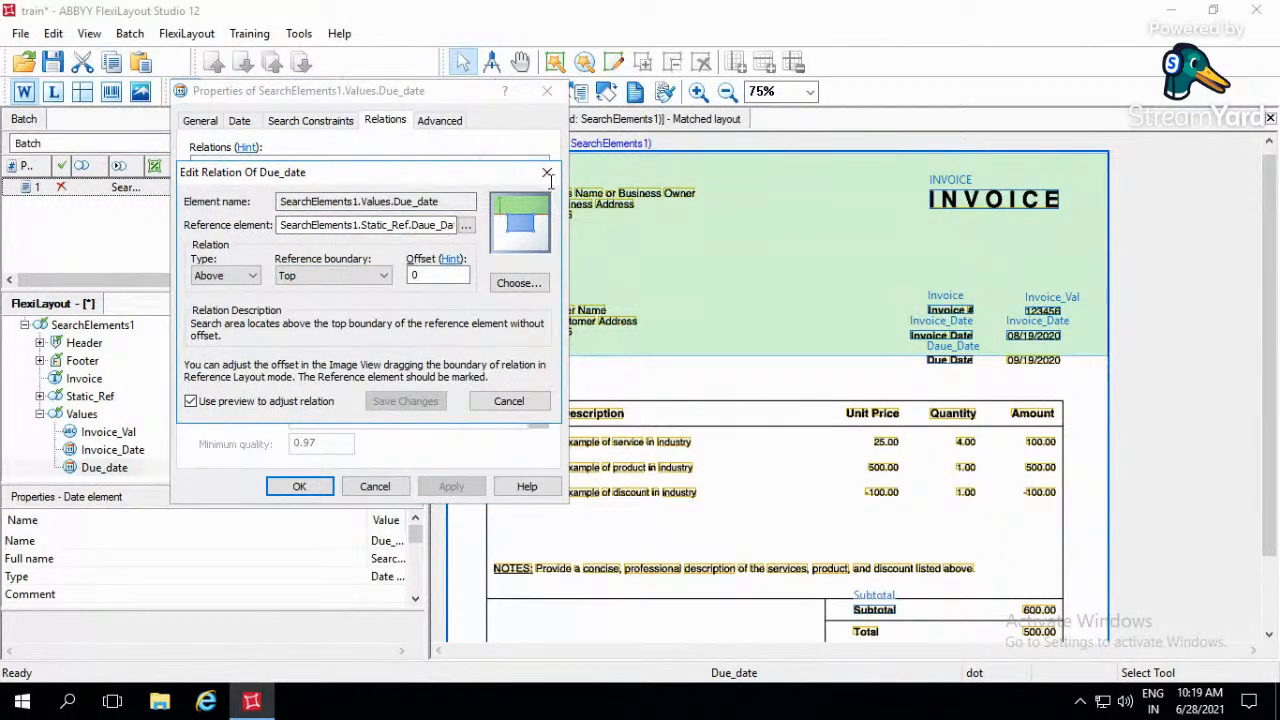
left_click(546, 172)
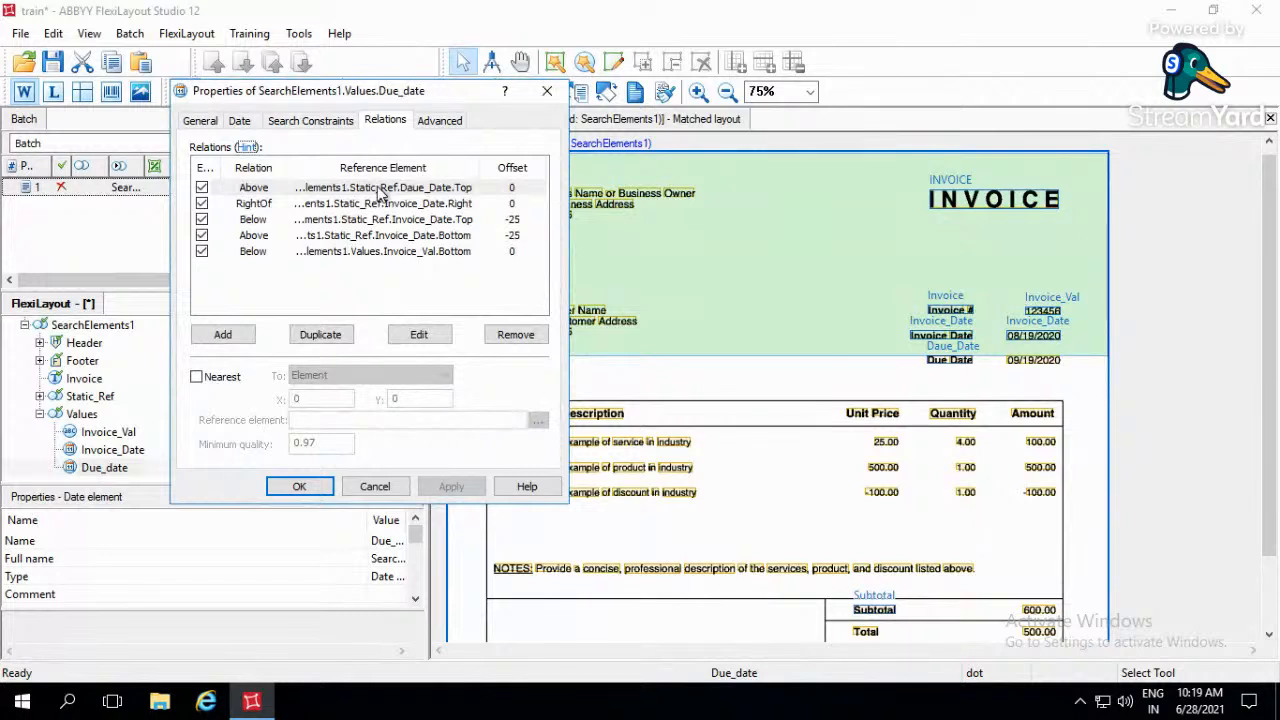
left_click(422, 168)
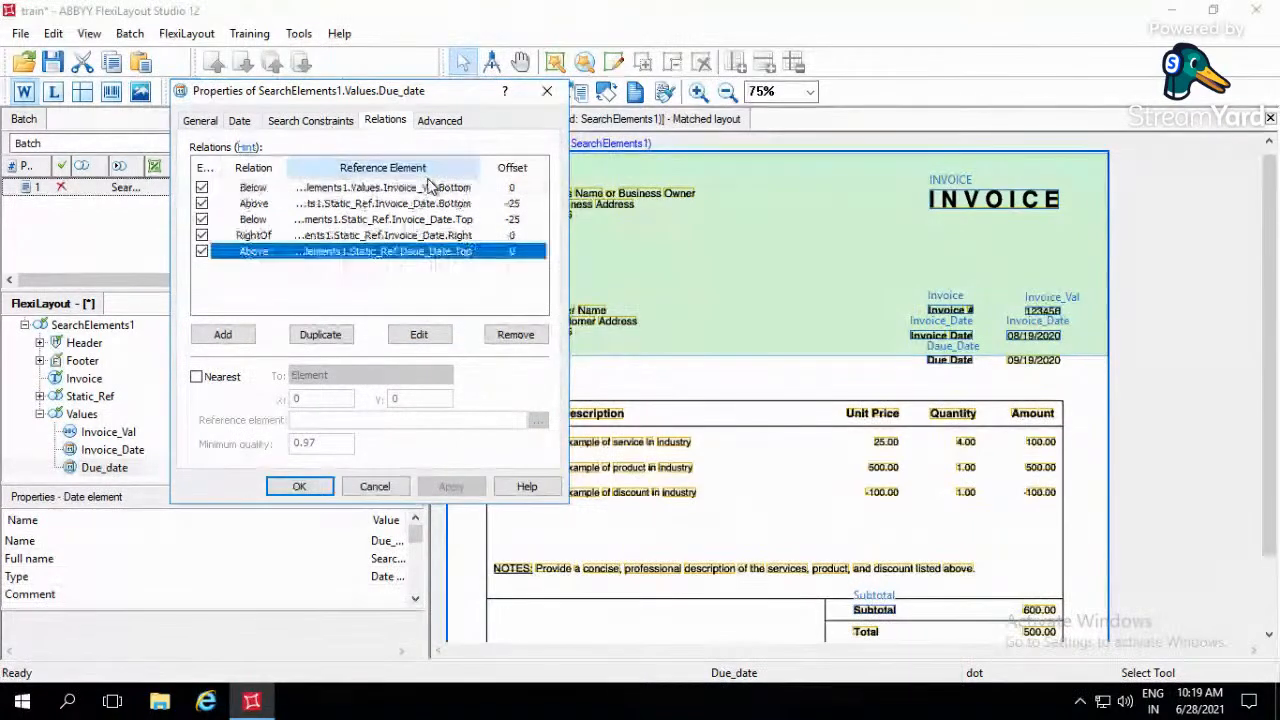
left_click(508, 334)
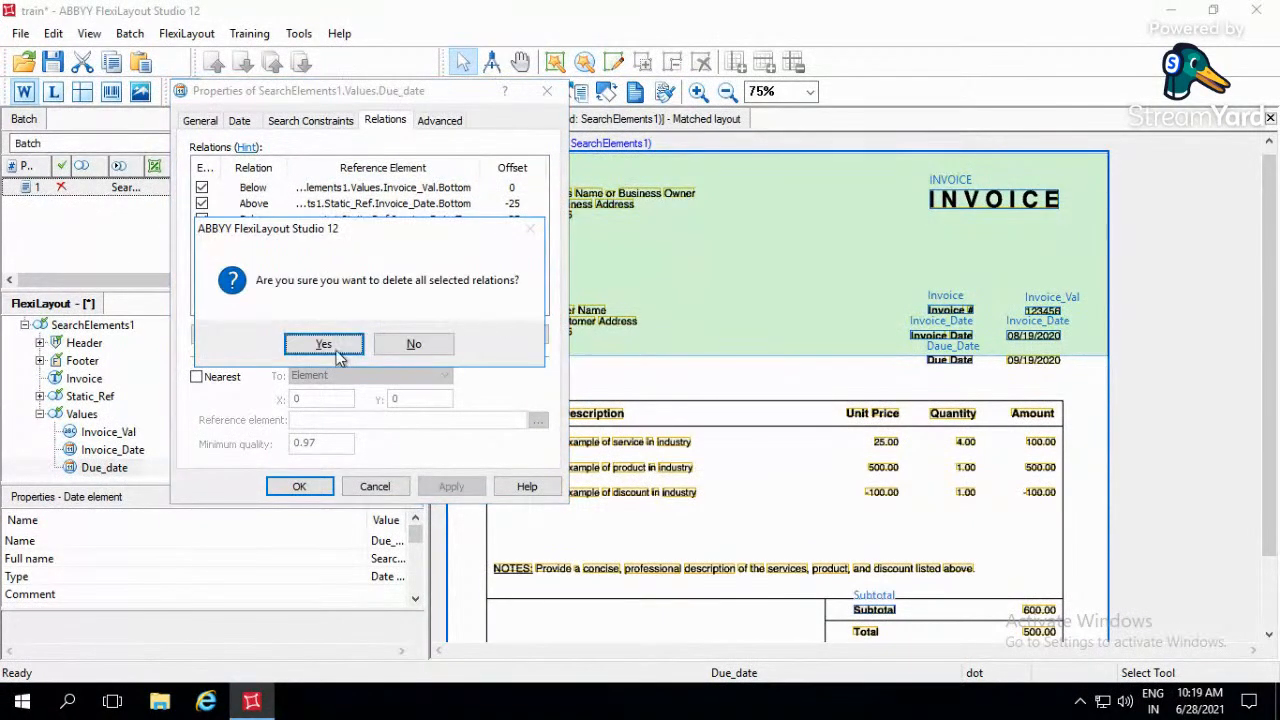
left_click(346, 348)
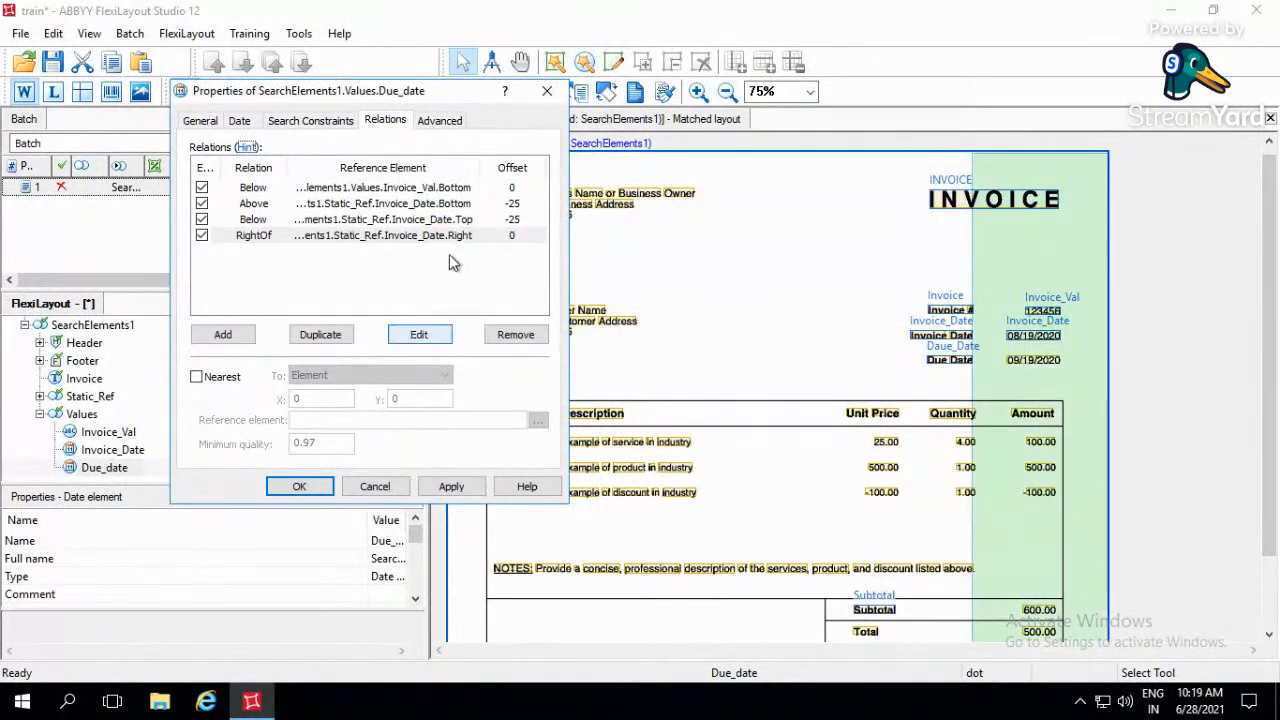
- Change the reference element of Due_date's Above Bottom relation with offset -25 to Static_Ref Daue_Date
double_click(432, 204)
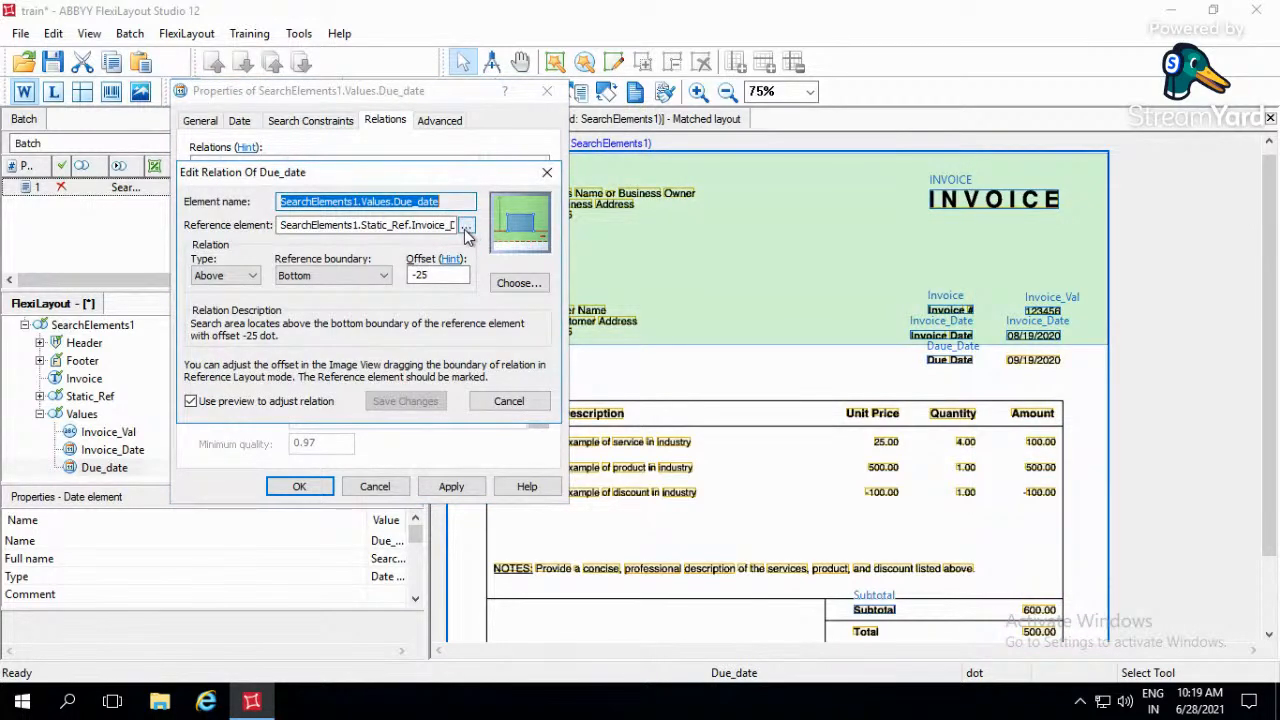
left_click(466, 226)
double_click(263, 387)
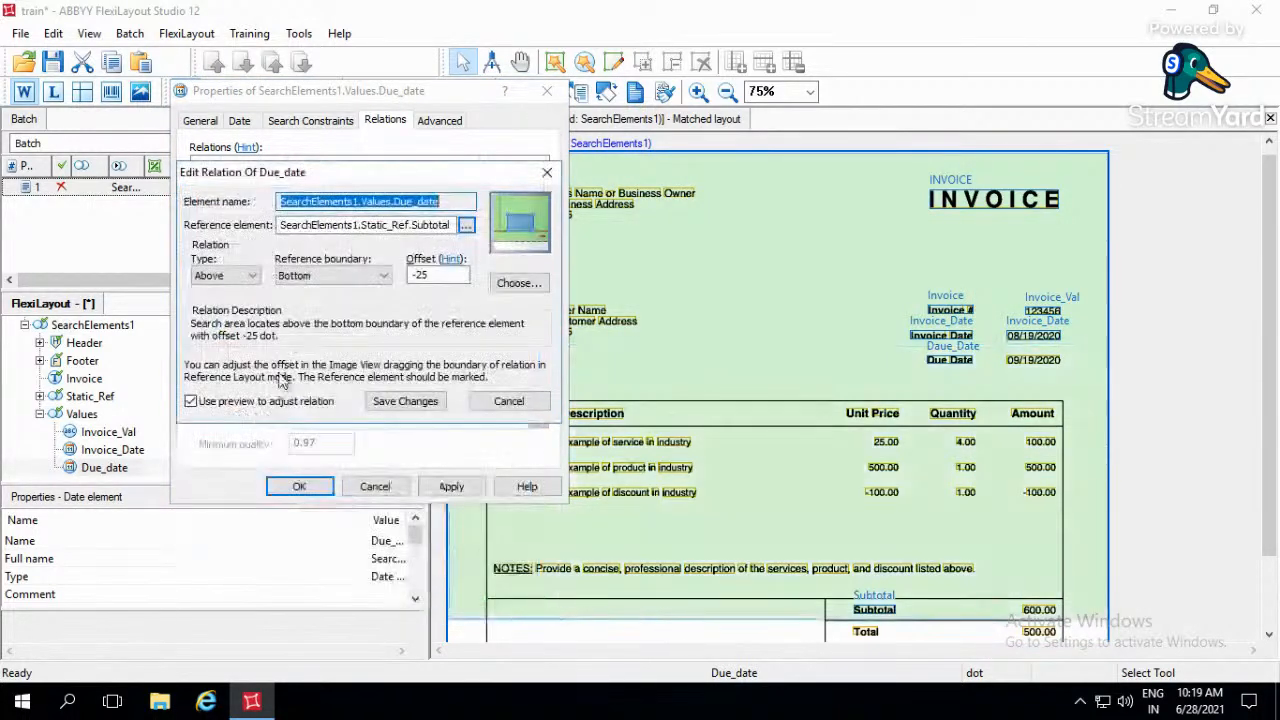
left_click(468, 226)
double_click(272, 371)
left_click(405, 401)
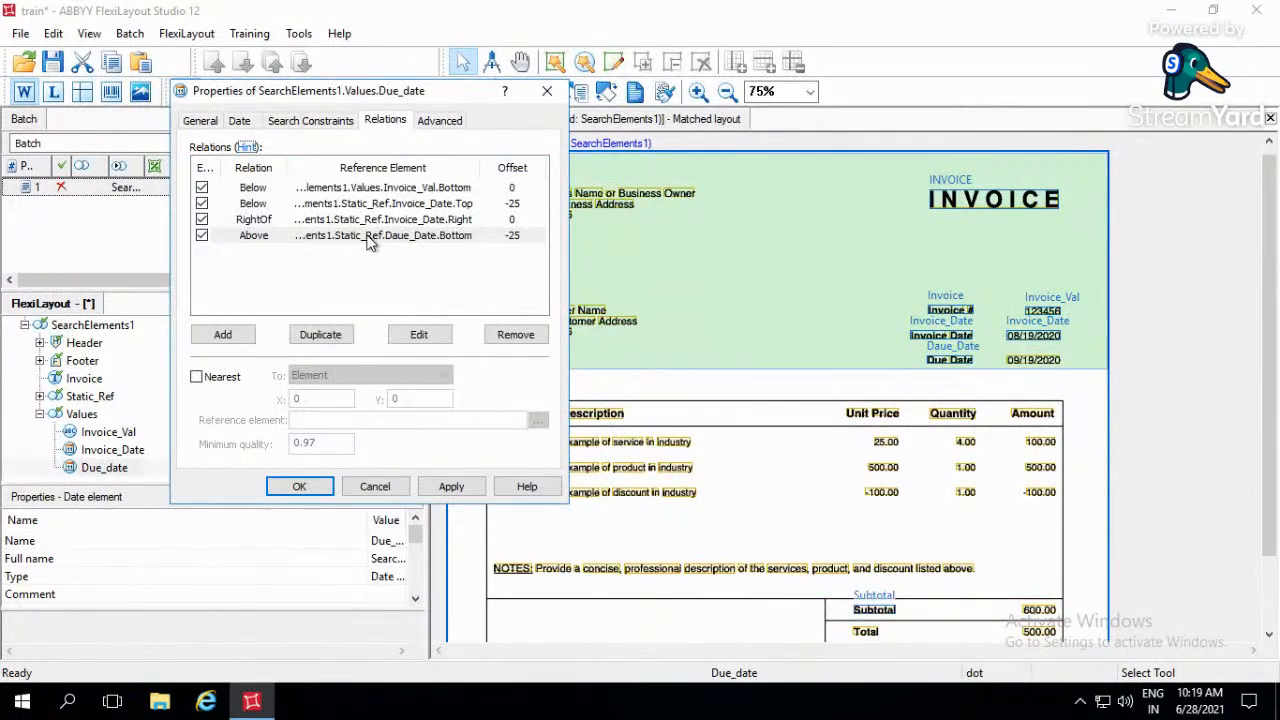
- Change the reference element of Due_date's Below Top relation with offset -25 to Static_Ref Daue_Date
left_click(436, 204)
double_click(436, 204)
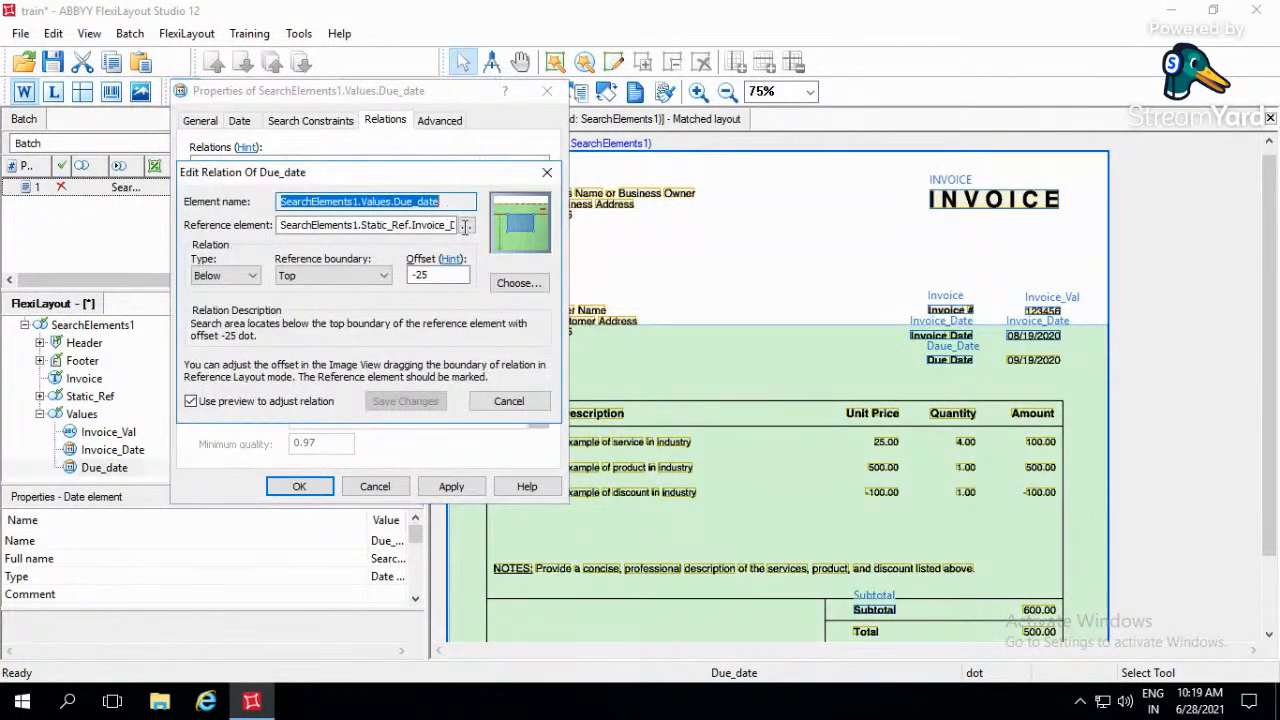
left_click(468, 226)
double_click(272, 371)
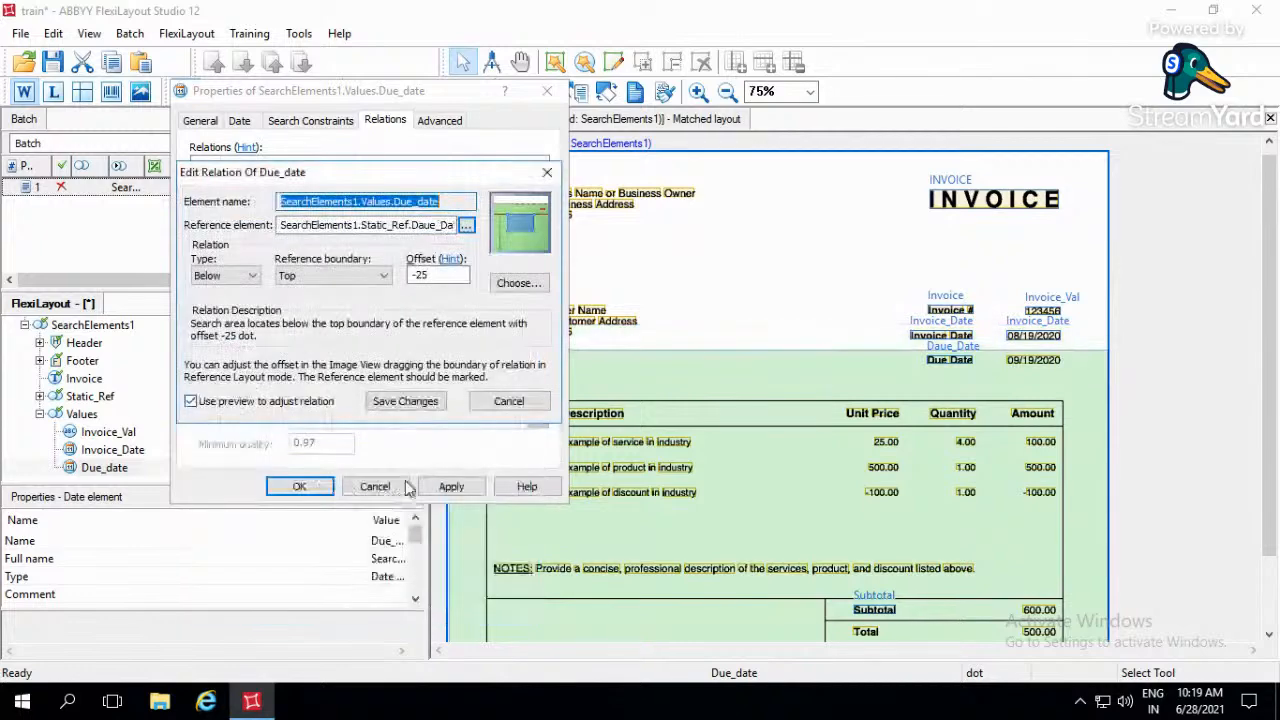
left_click(402, 401)
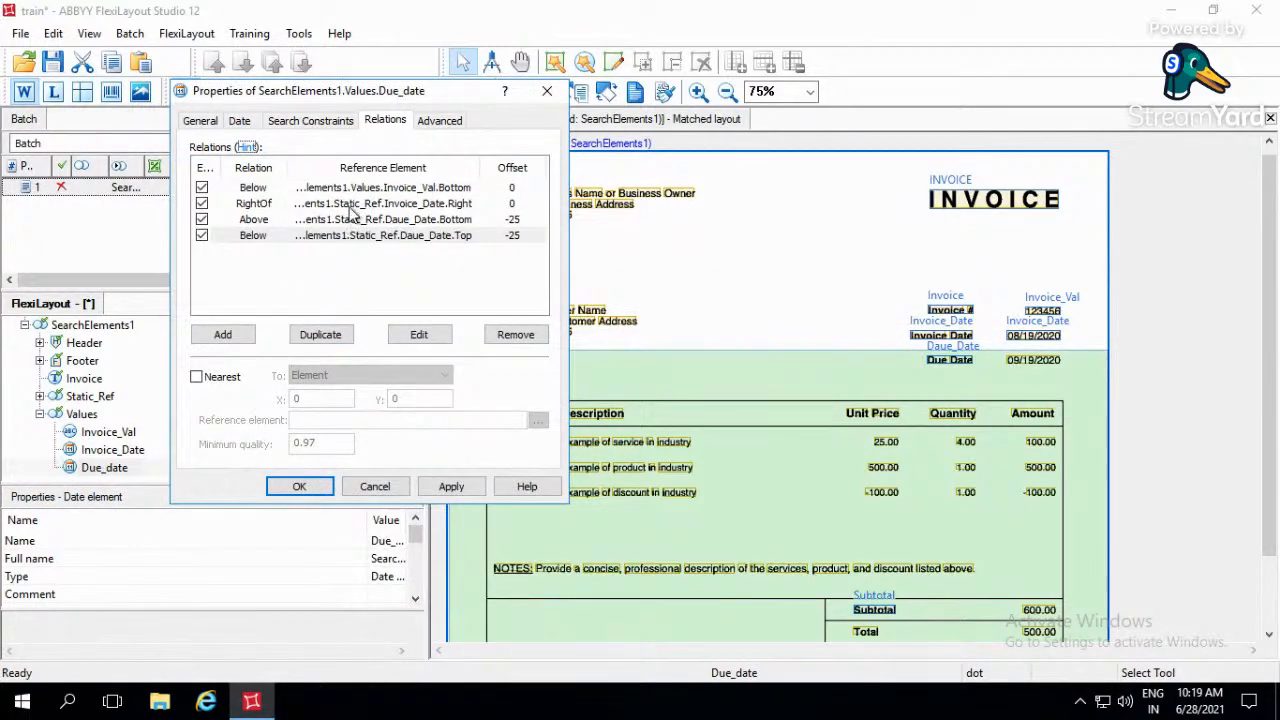
- Change the reference of Due_date's Below relation from the Invoice_Val element to the Values group's Invoice_Date element
double_click(380, 188)
left_click(471, 222)
left_click(279, 386)
left_click(415, 600)
key("Return")
- Set Due_date to be found nearest to the Page top edge, apply the element's properties and save the project
left_click(200, 377)
left_click(310, 376)
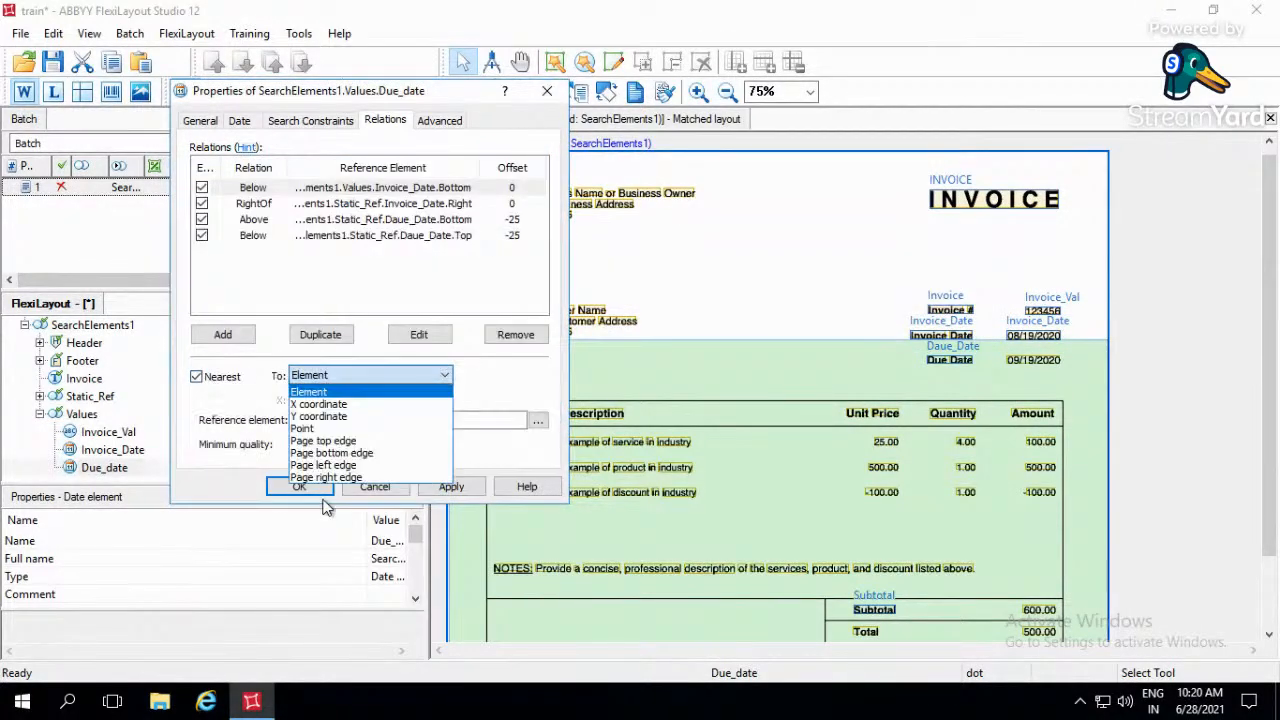
left_click(323, 441)
left_click(451, 487)
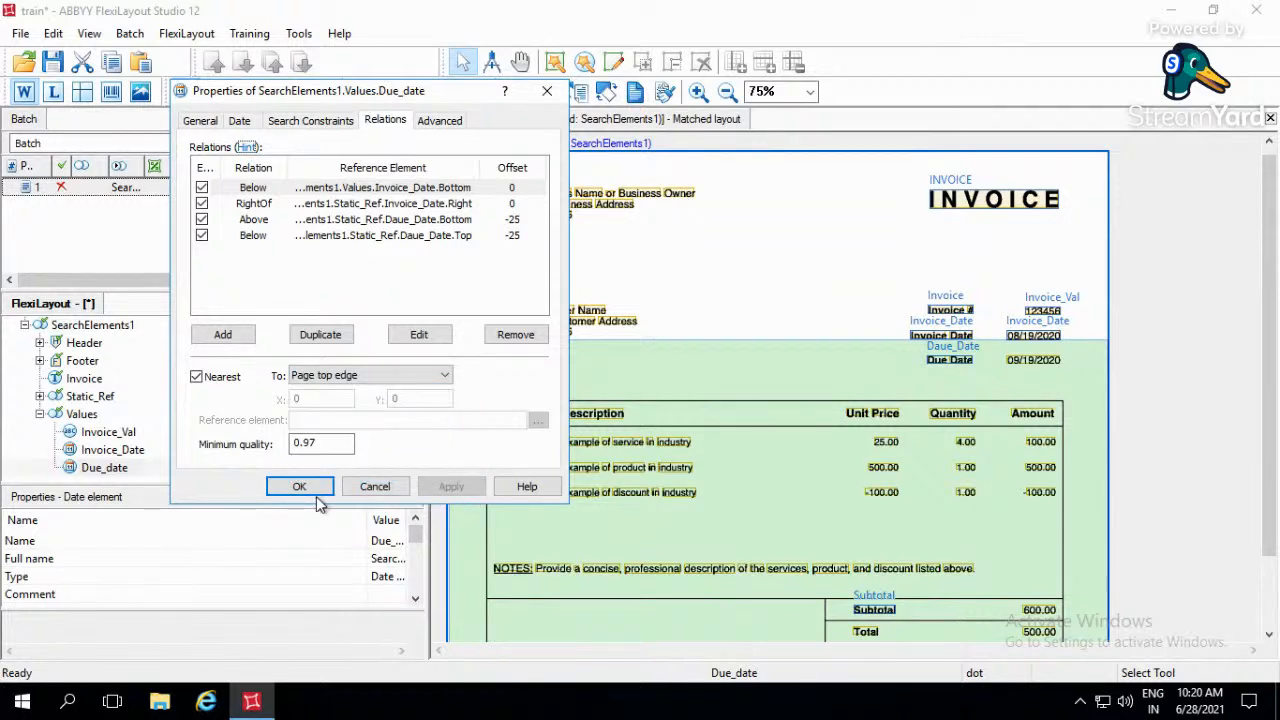
left_click(316, 496)
key("ctrl+s")
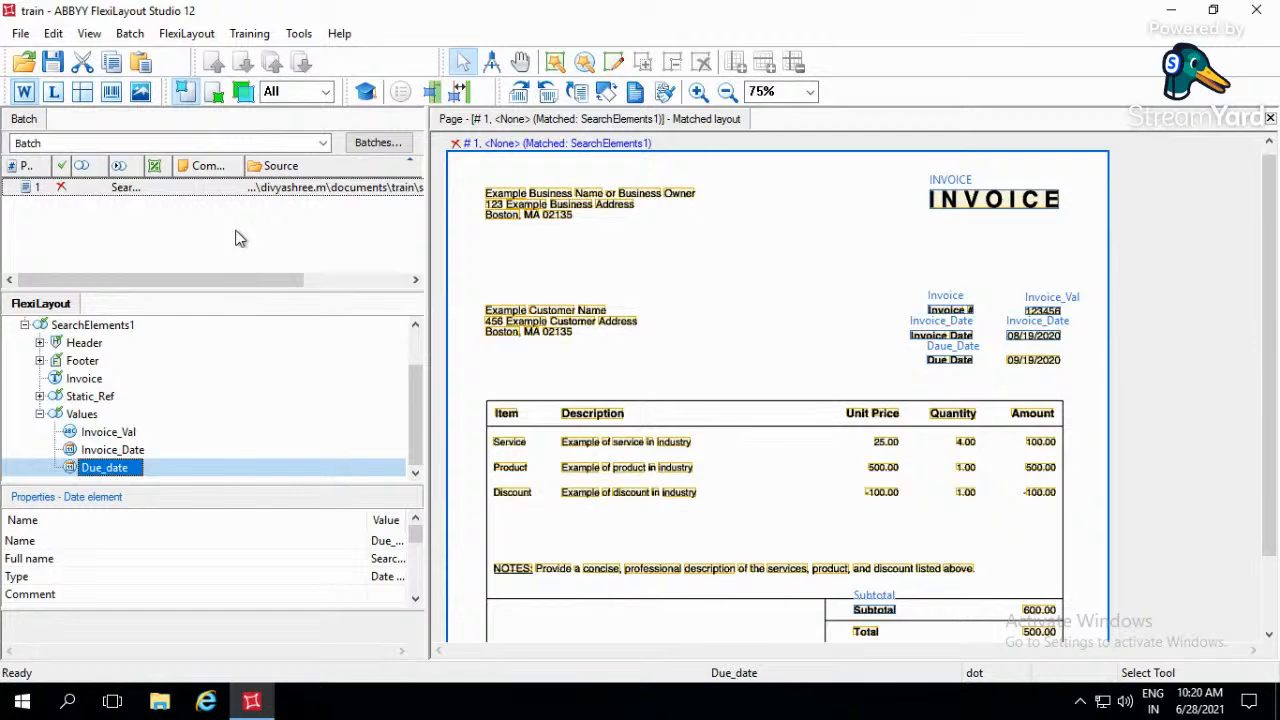
- Match the FlexiLayout to page 1 and inspect the Balance Due amount in the invoice totals
key("F5")
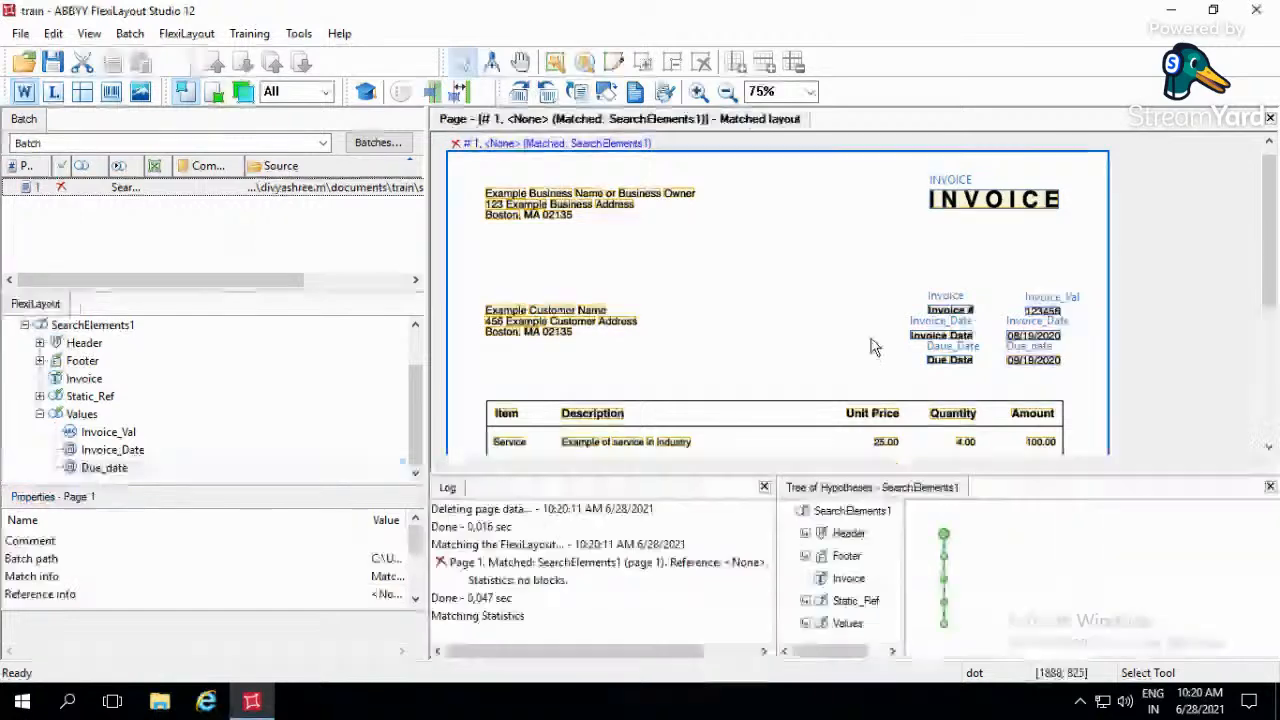
scroll(870, 345, "down", 3)
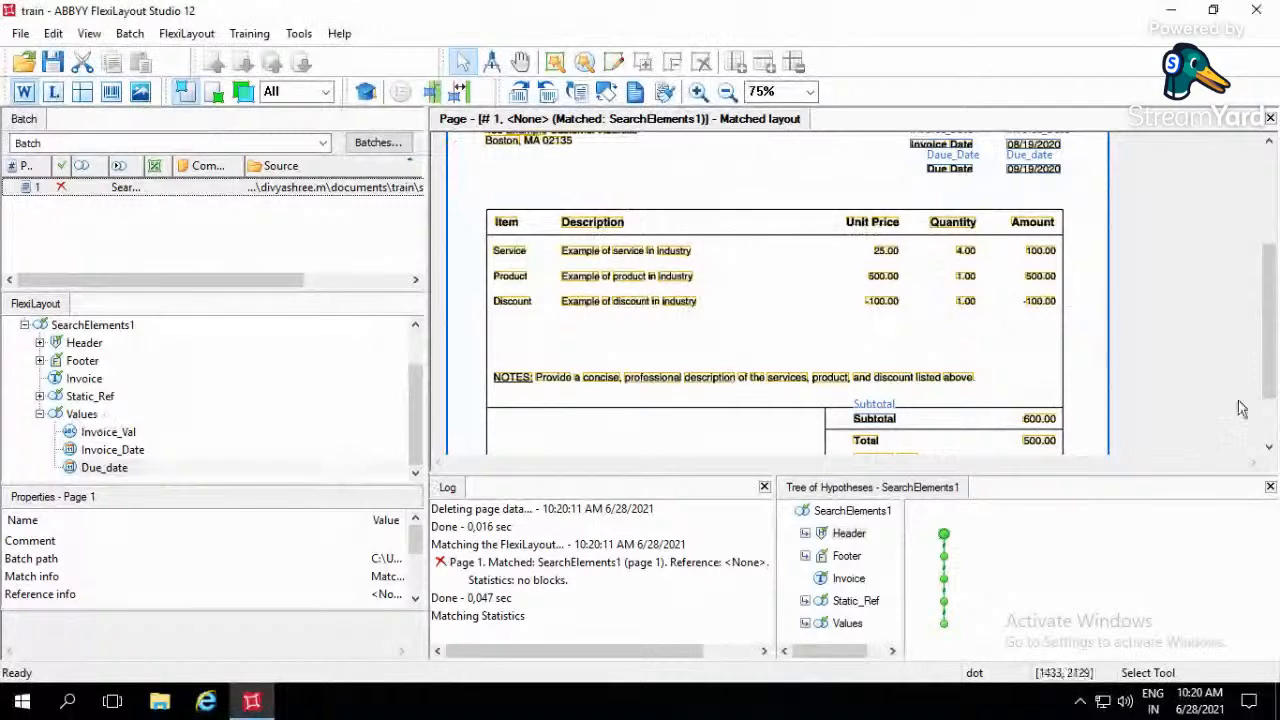
scroll(1240, 410, "down", 2)
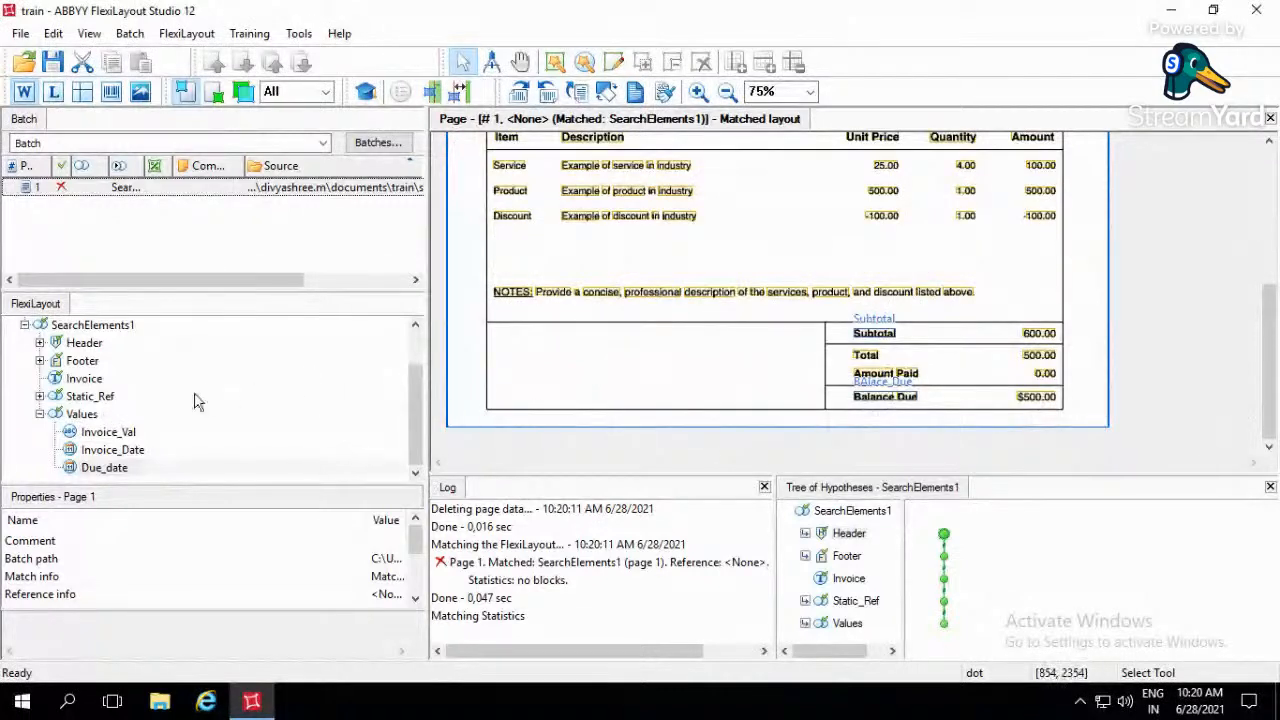
left_click(1036, 403)
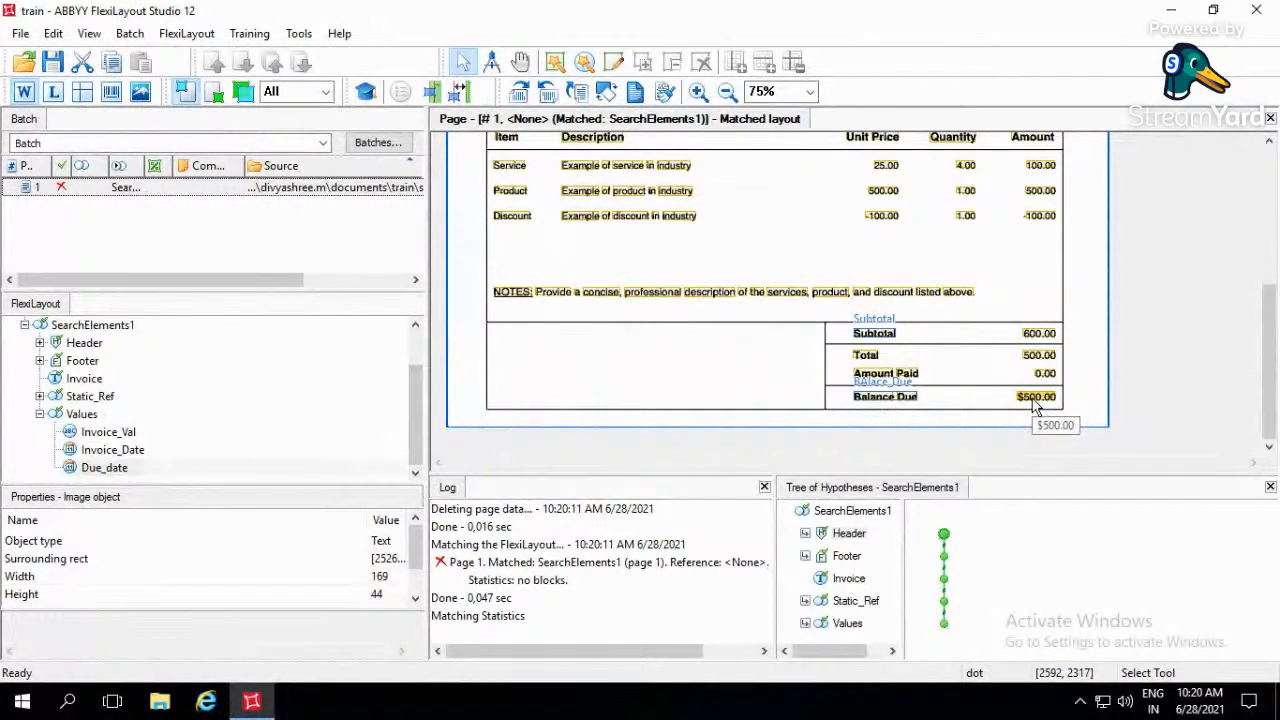
- Add a Currency element to the Values group with 1 surviving hypothesis and name it Balance_Due
left_click(84, 418)
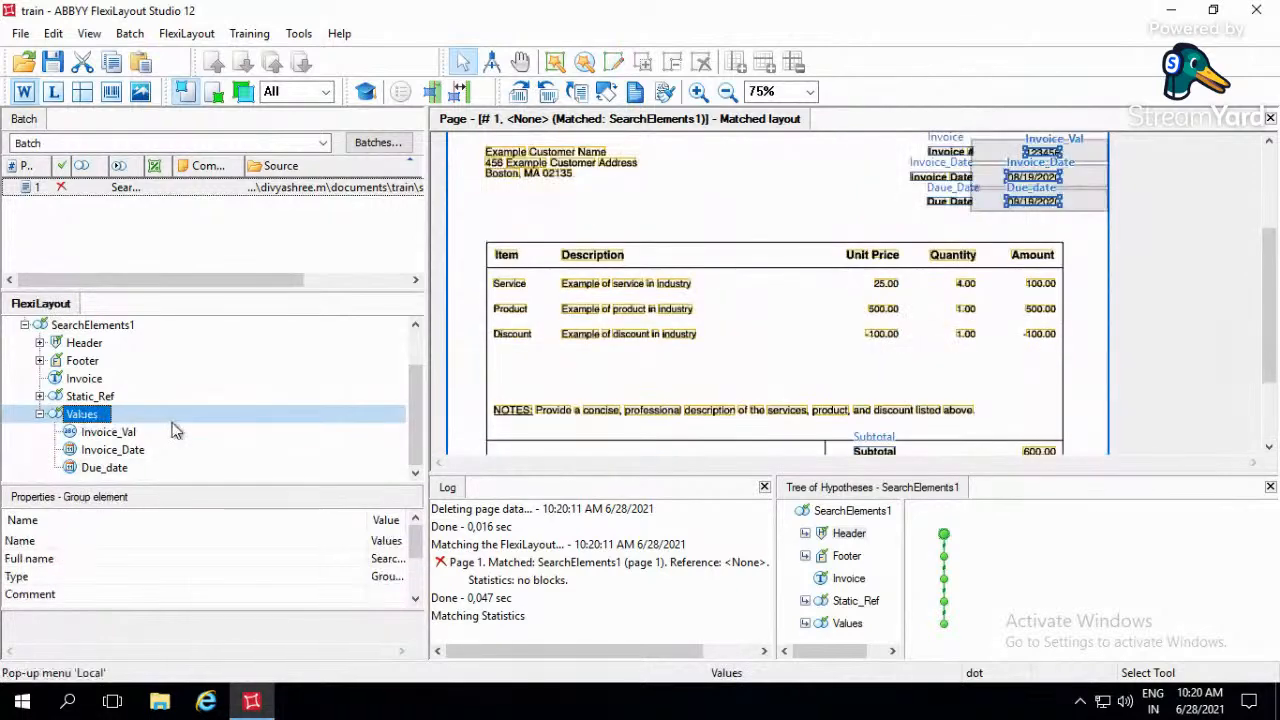
right_click(108, 414)
mouse_move(221, 99)
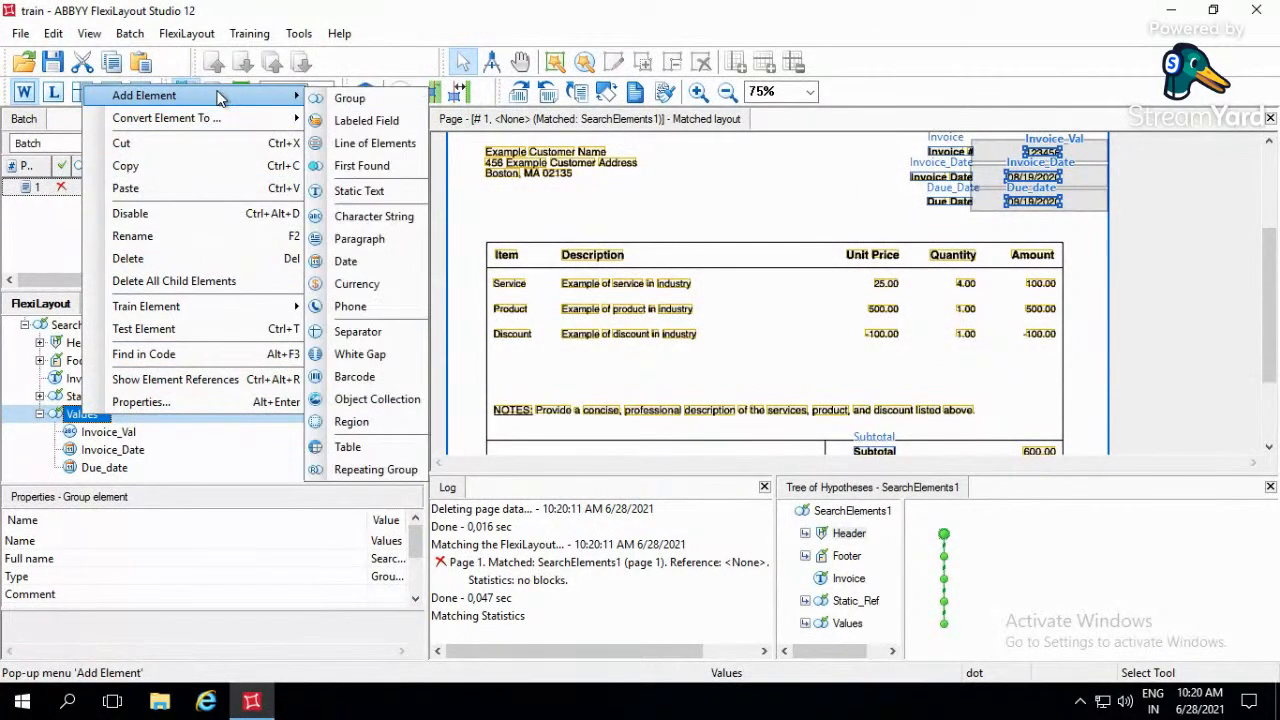
left_click(366, 284)
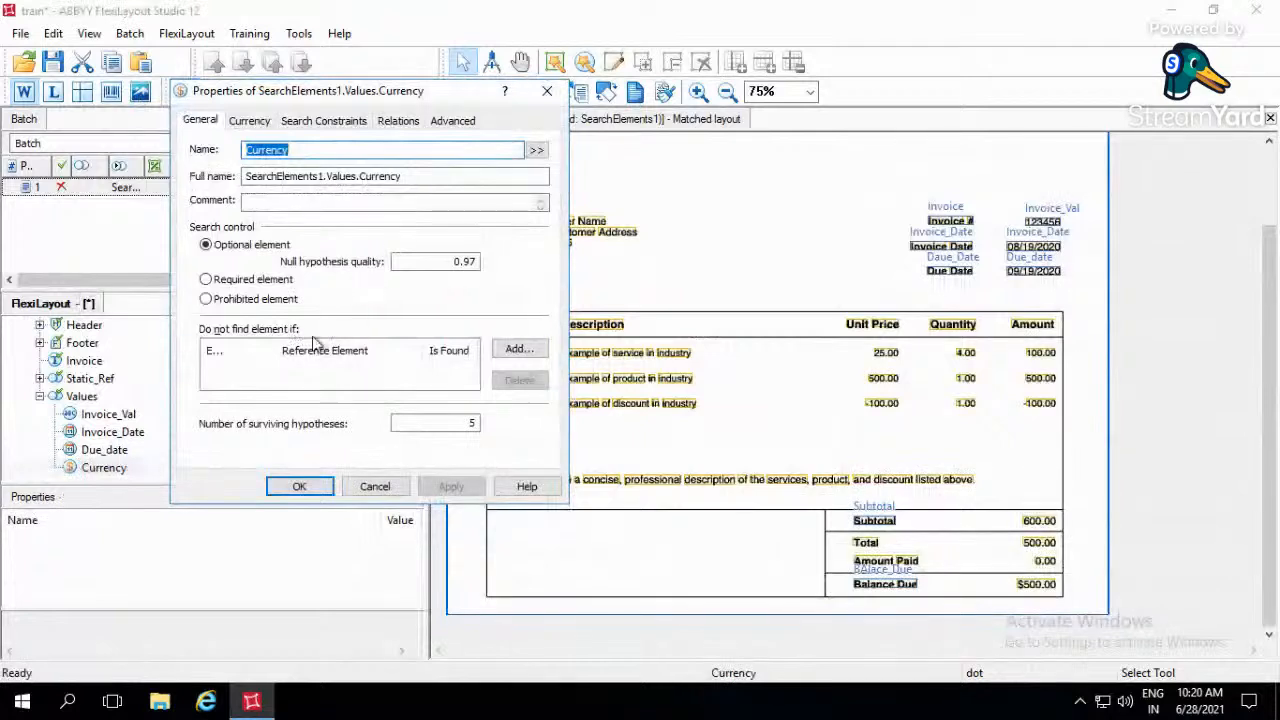
left_click_drag(460, 431, 505, 435)
type("1")
left_click(355, 150)
left_click_drag(355, 150, 202, 155)
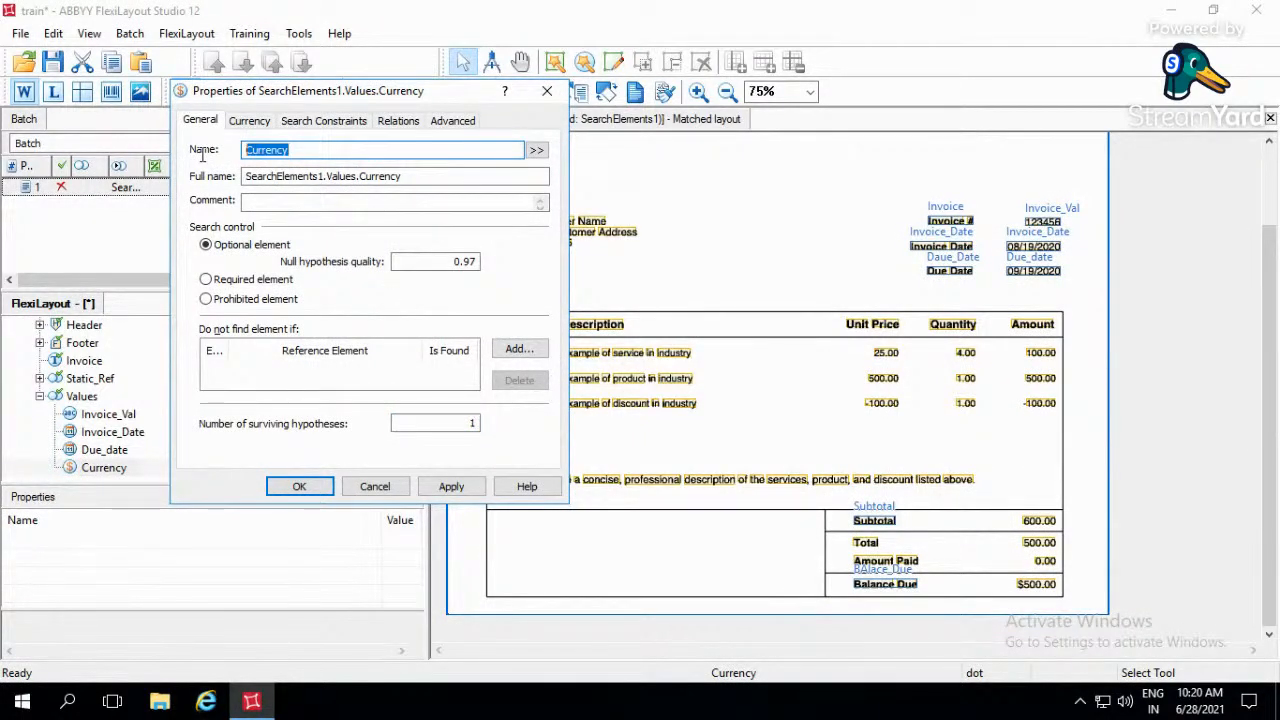
type("Balance_Due")
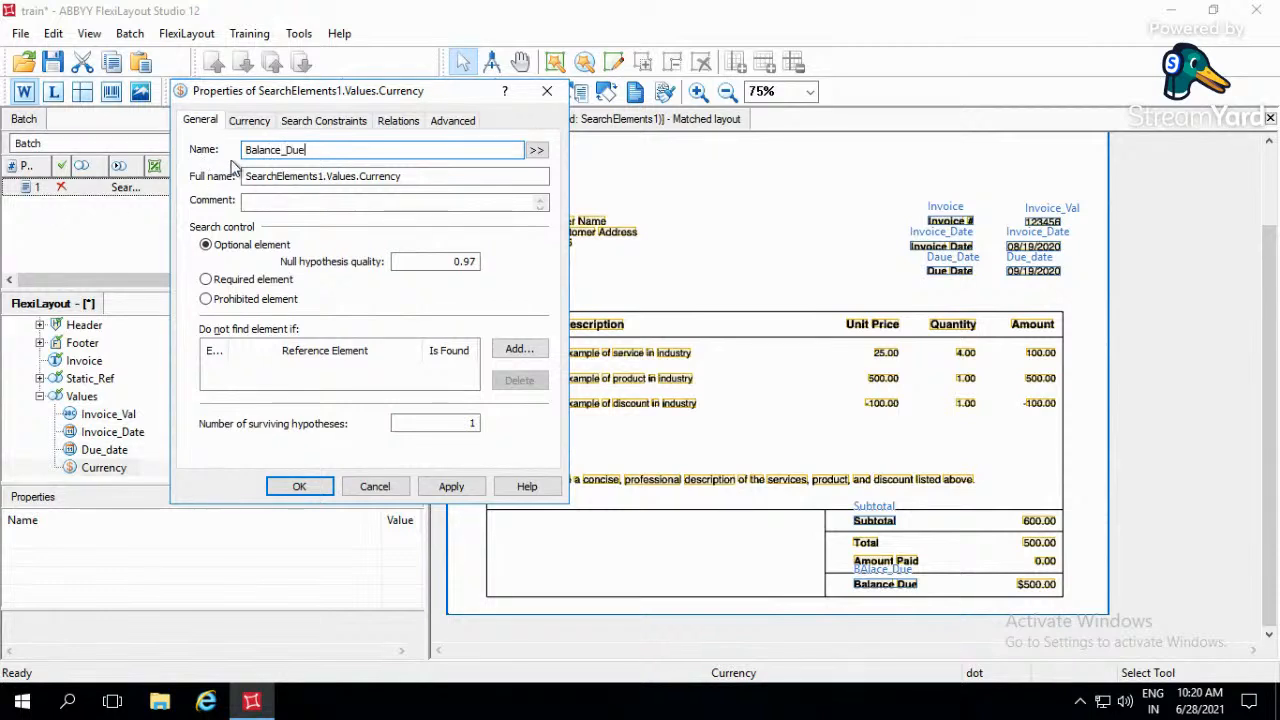
- Delete RUB, €, EURO and EUR from the Balance_Due element's currency names, keeping only USD and $
left_click(262, 127)
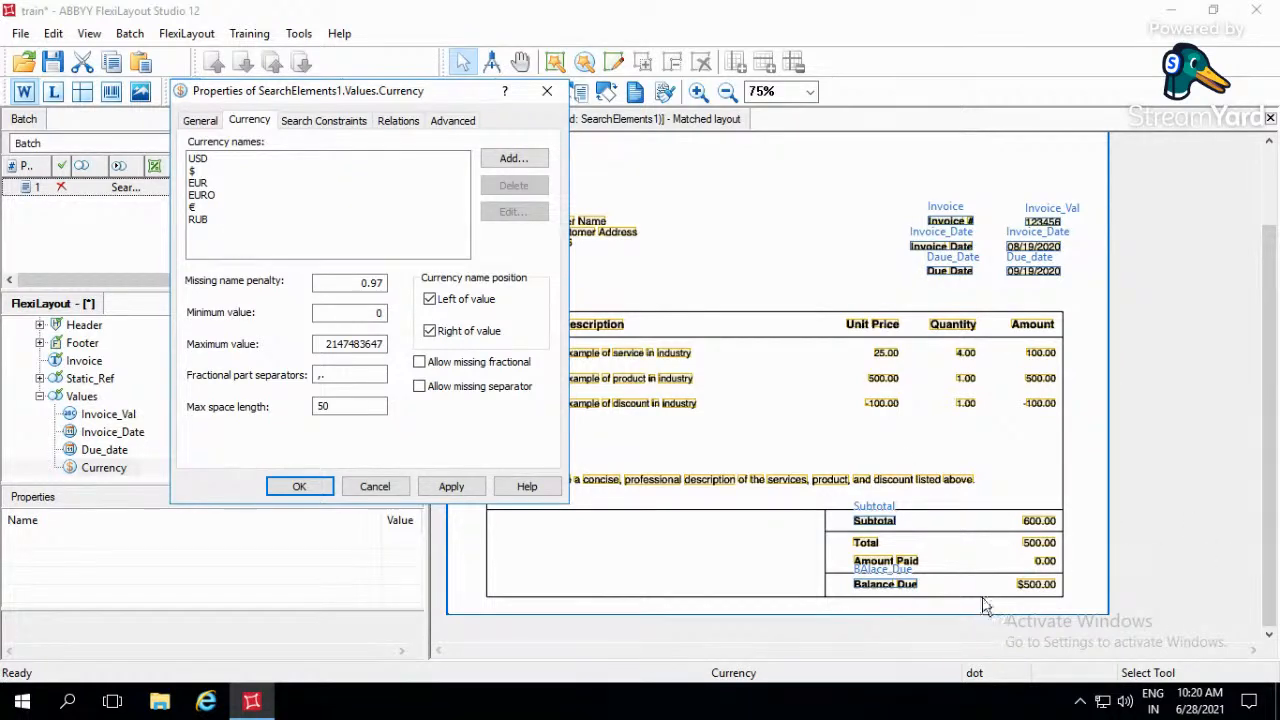
left_click(200, 184)
key("Down")
key("Down")
key("Down")
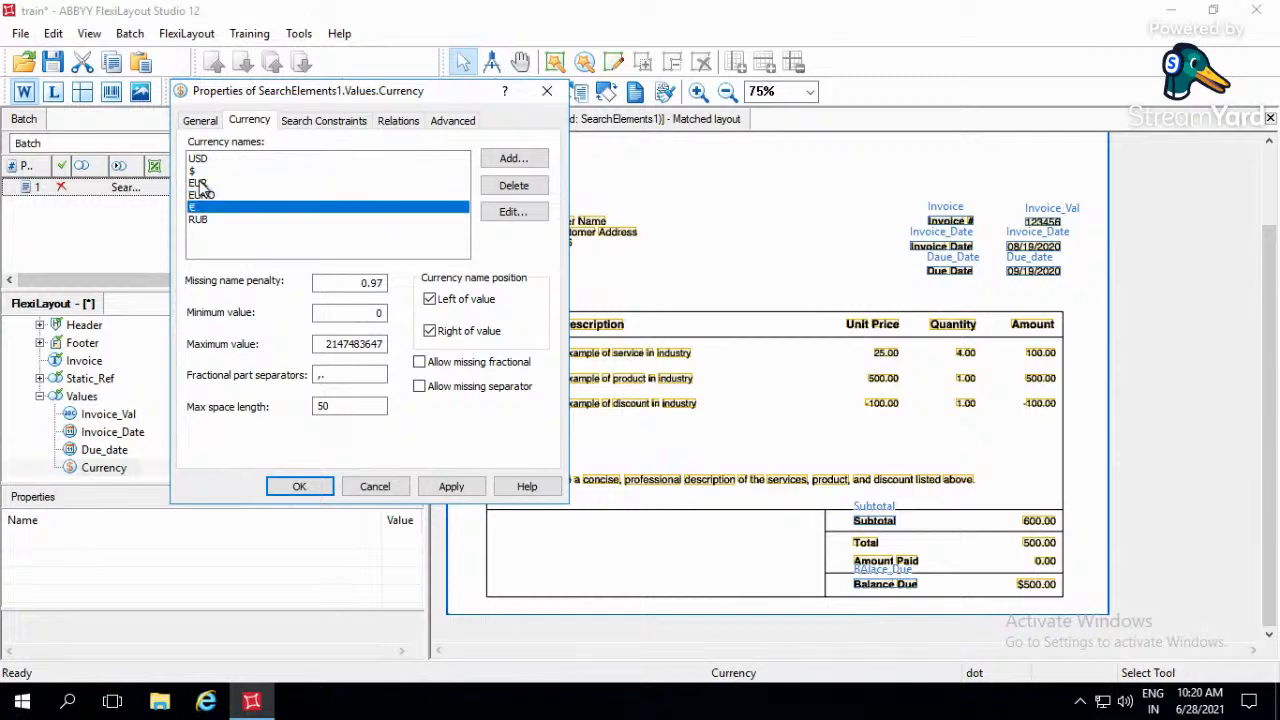
left_click(530, 193)
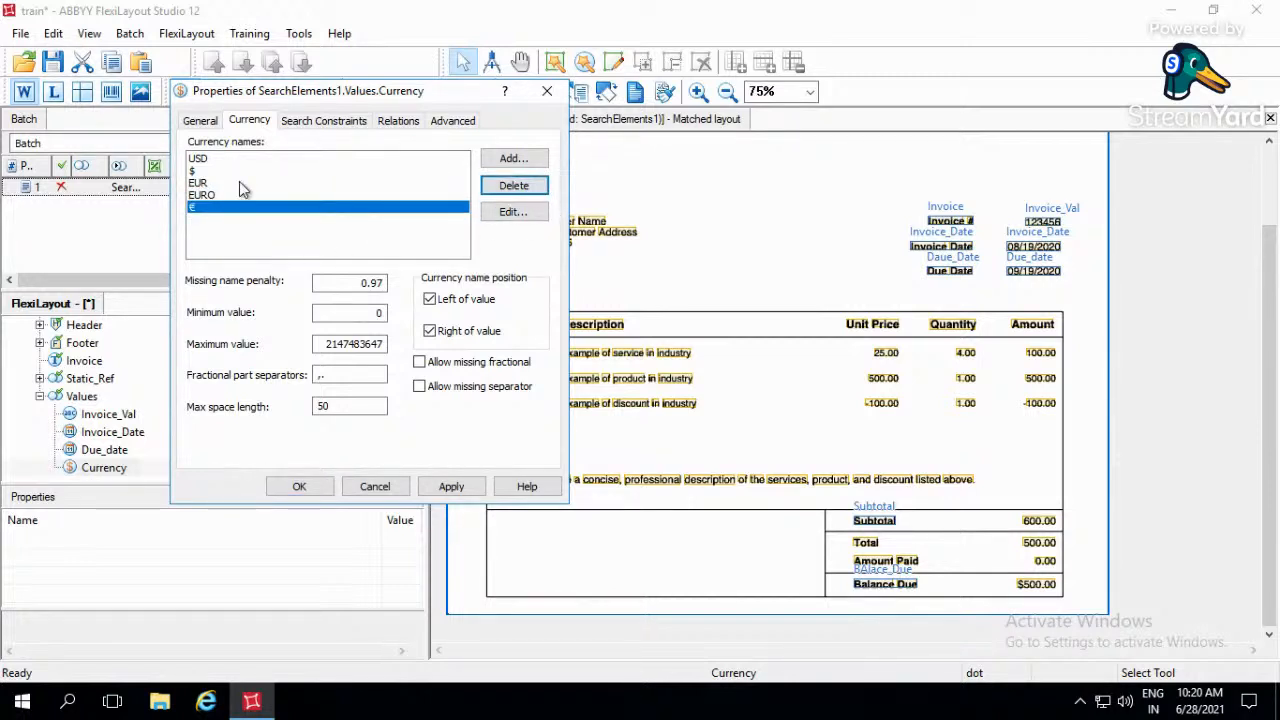
left_click(516, 188)
left_click(516, 188)
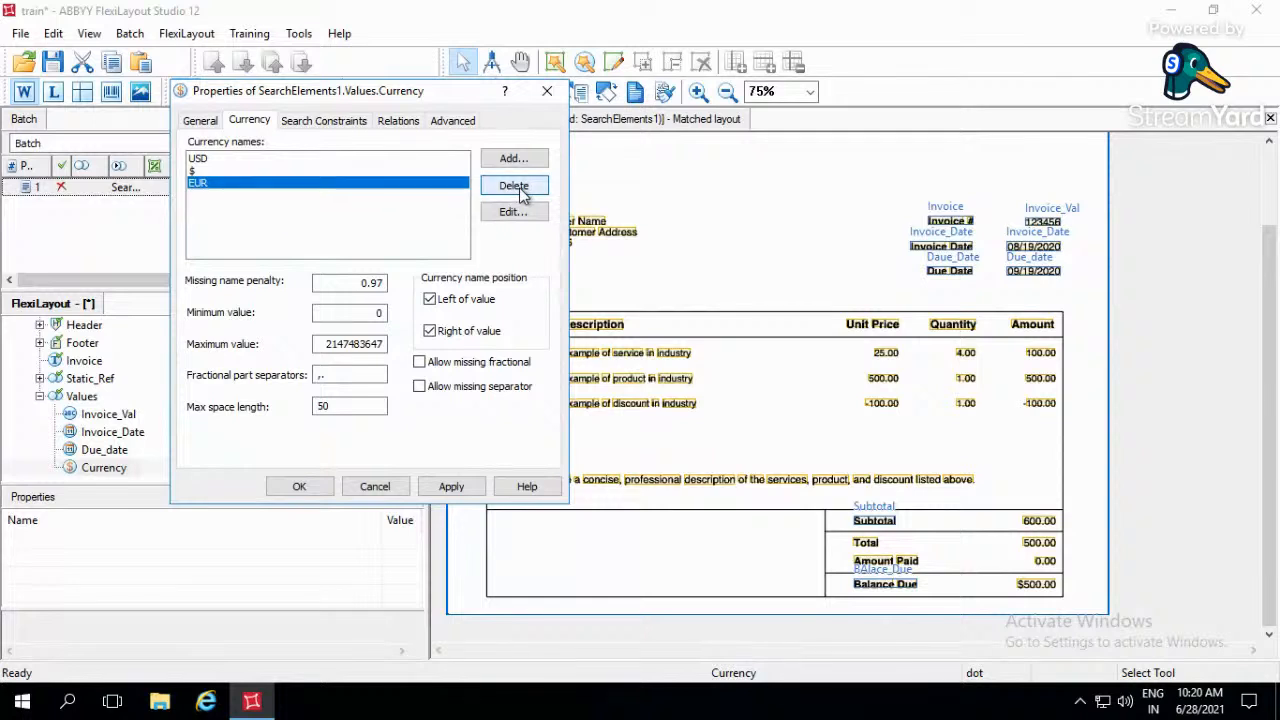
left_click(516, 188)
left_click(301, 212)
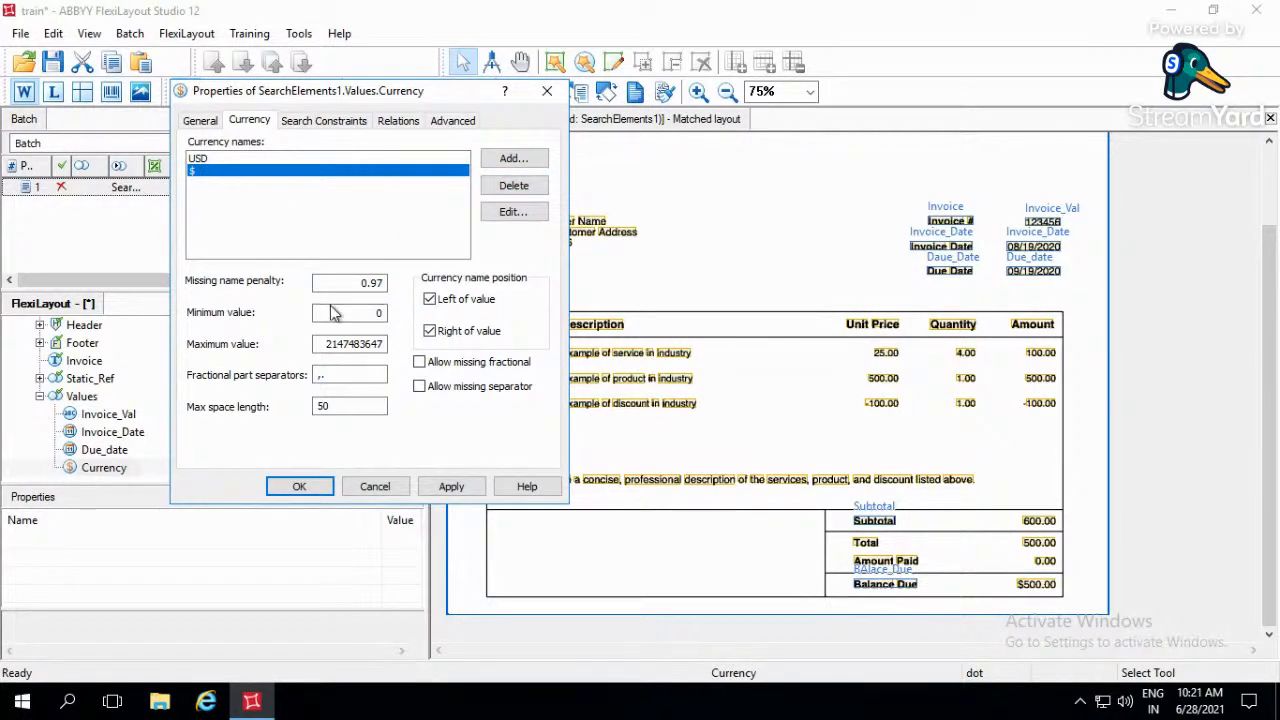
- Review the value limits and fractional separators of the Balance_Due element and allow a missing fractional part
left_click(366, 316)
left_click(375, 344)
left_click(362, 375)
left_click(419, 363)
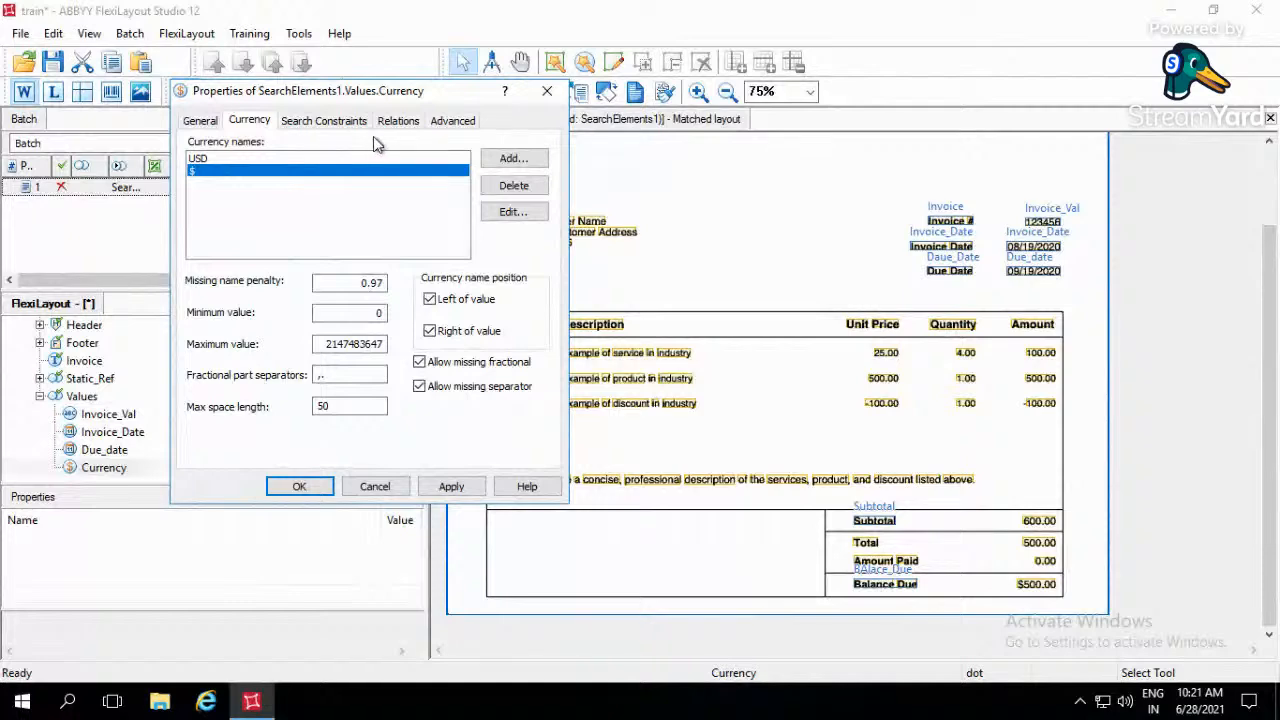
- Add a relation placing the Balance_Due element above the bottom boundary of the Footer group's BAlace_Due element
left_click(400, 122)
left_click(223, 338)
left_click(252, 276)
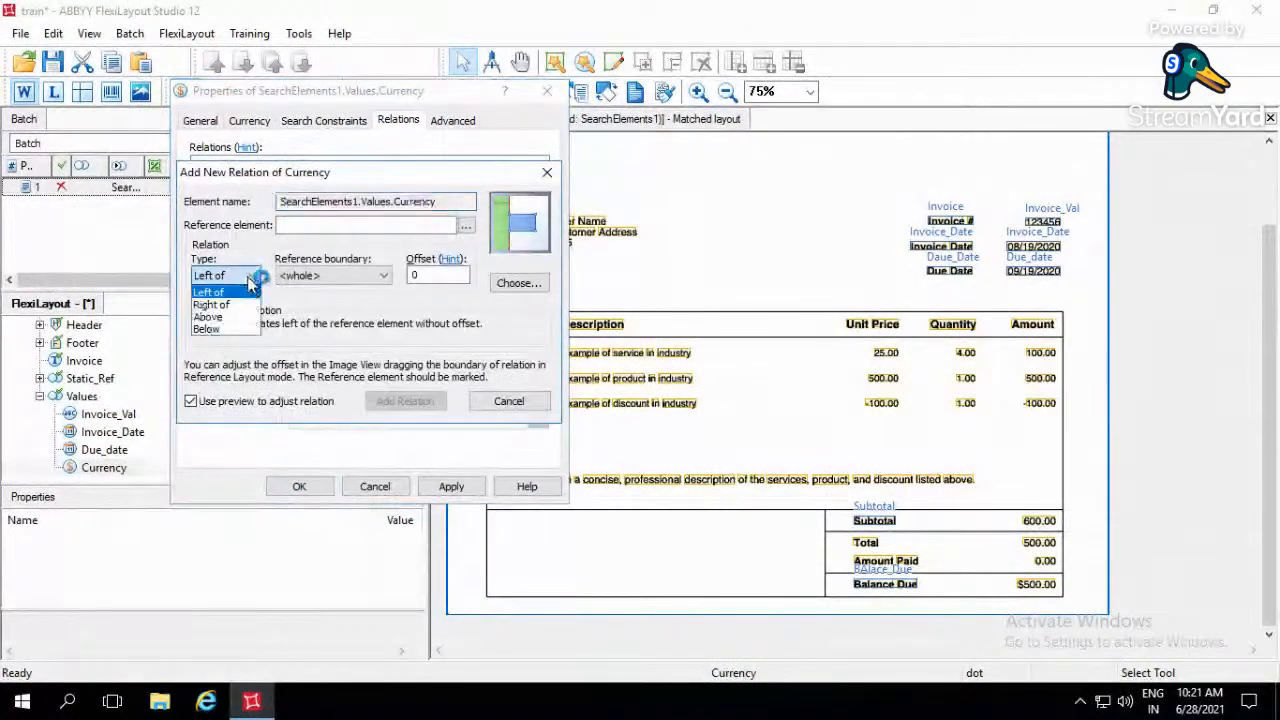
left_click(252, 318)
left_click(383, 276)
left_click(300, 316)
left_click(466, 224)
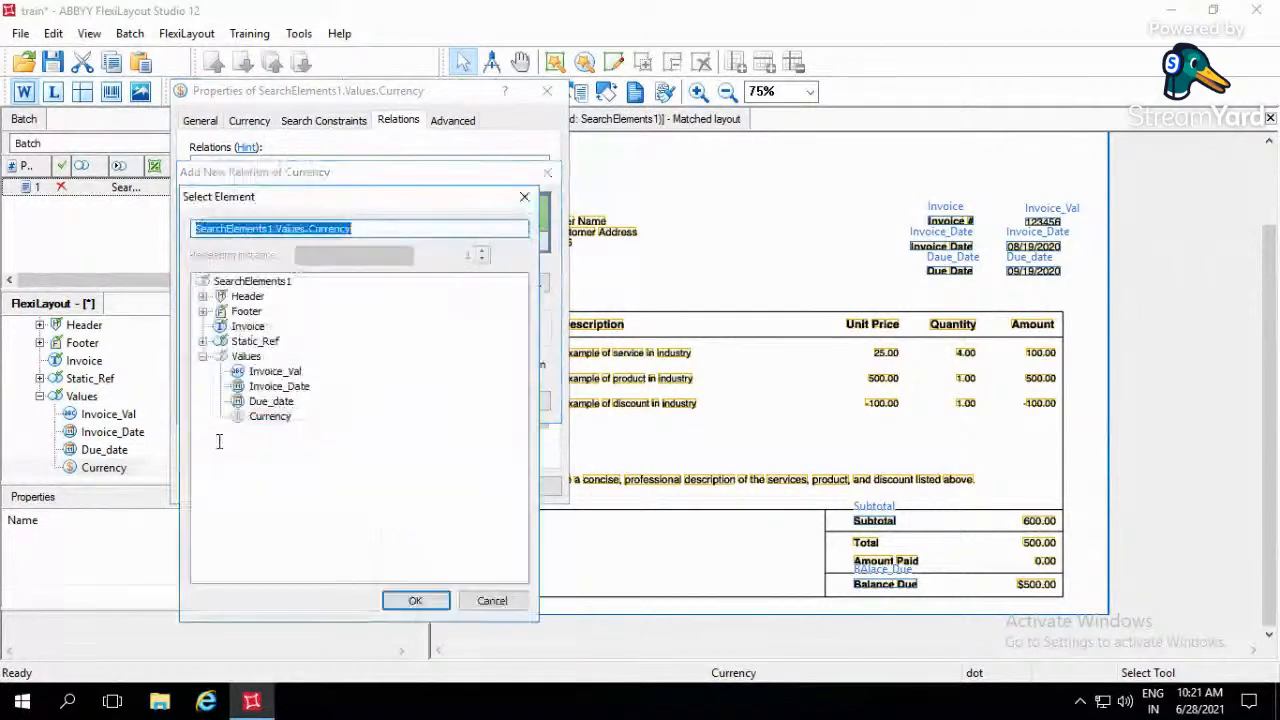
left_click(203, 341)
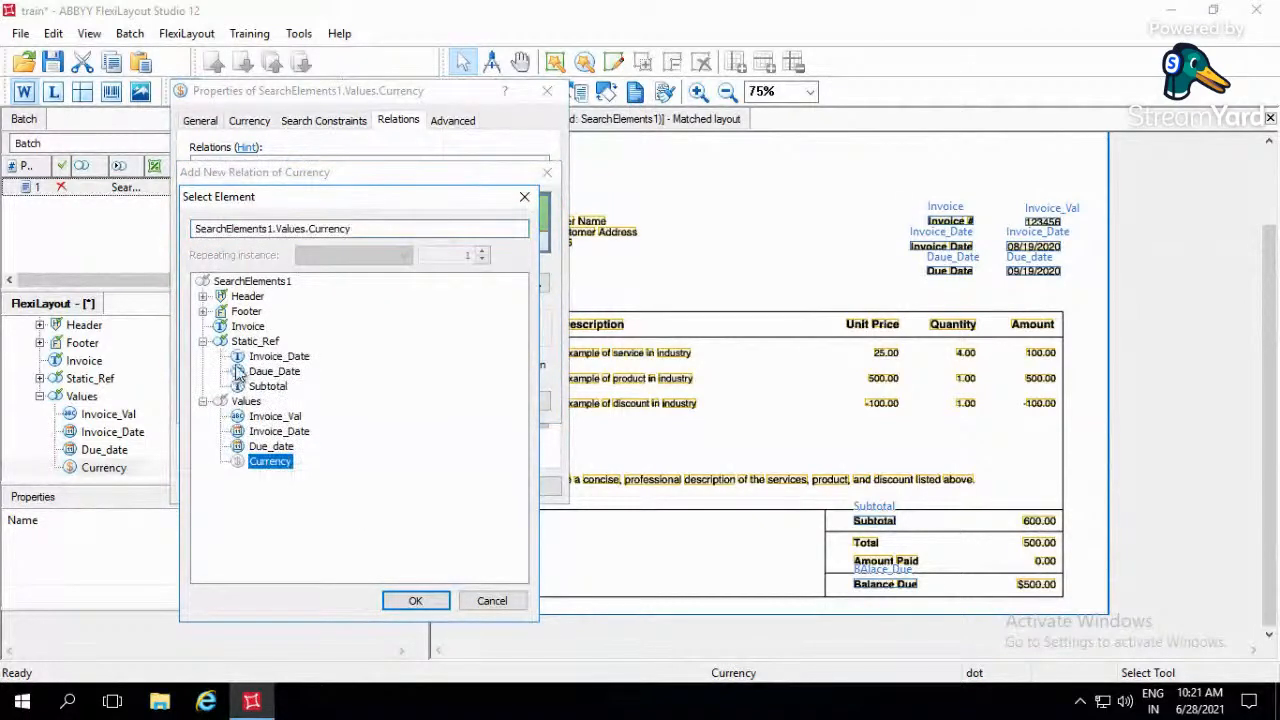
left_click(203, 311)
double_click(275, 326)
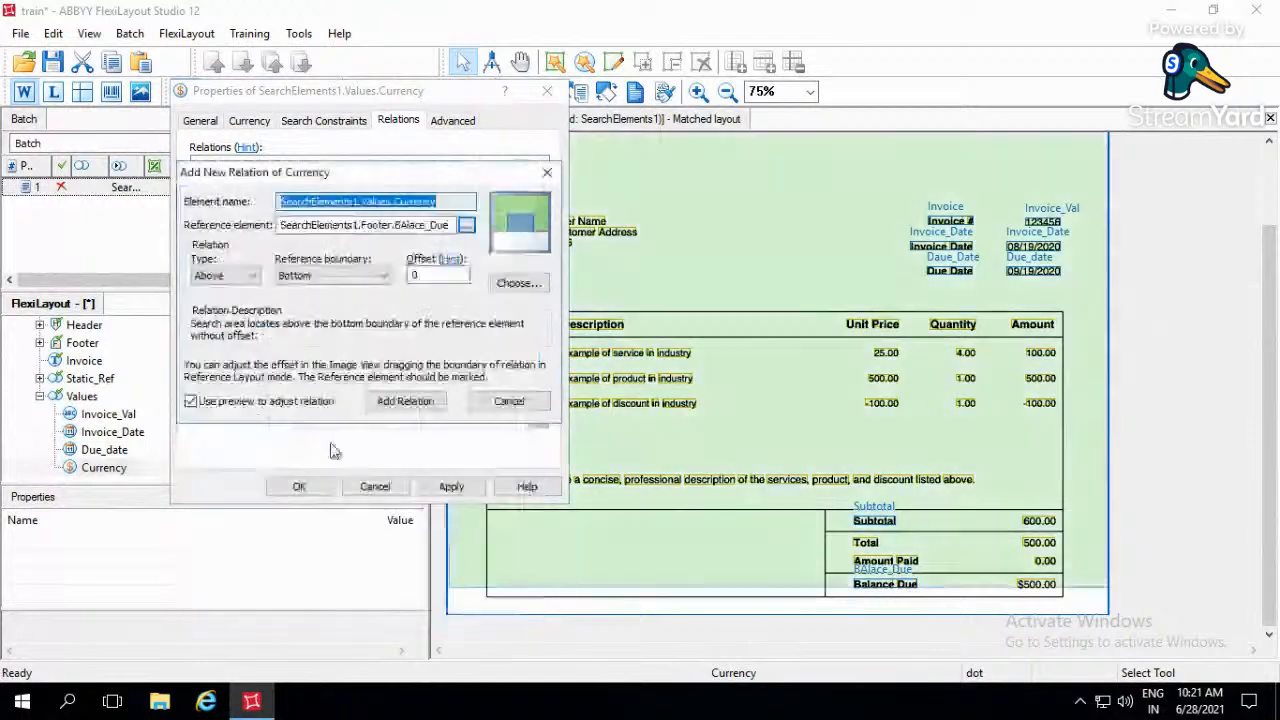
left_click(425, 410)
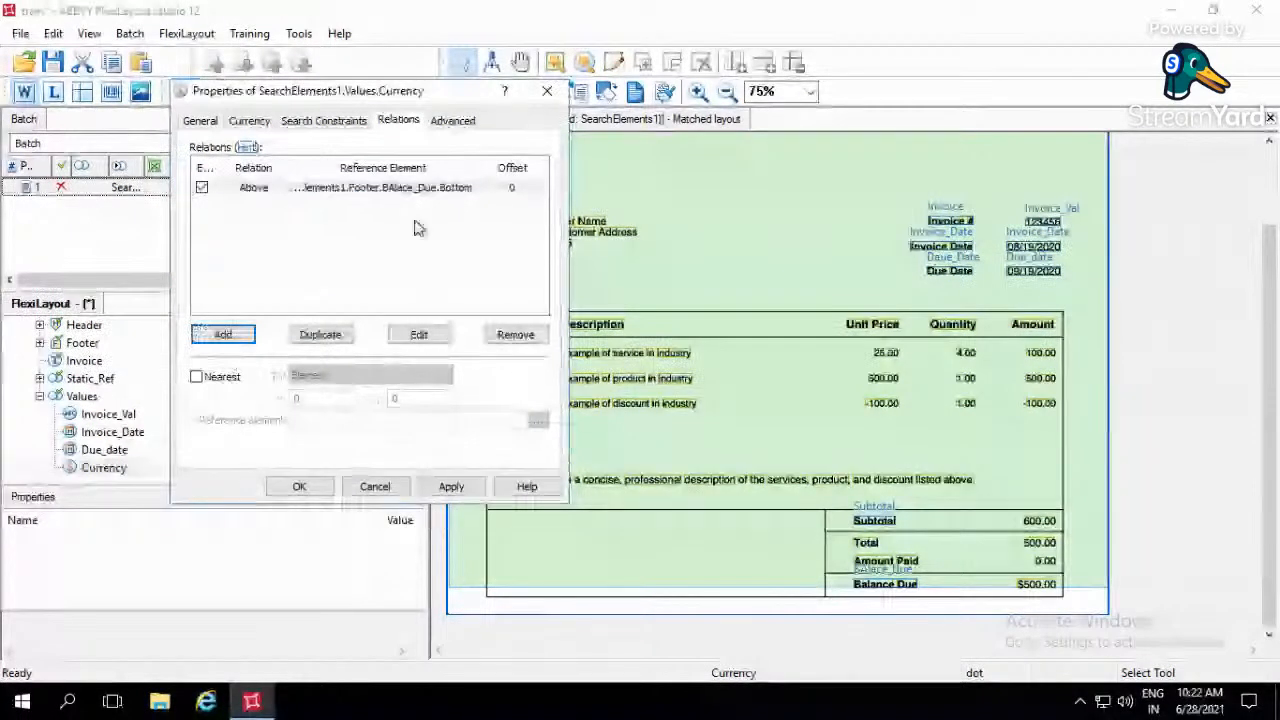
- Set the offset of the Balance_Due element's Above relation to -25 and save the change
double_click(417, 188)
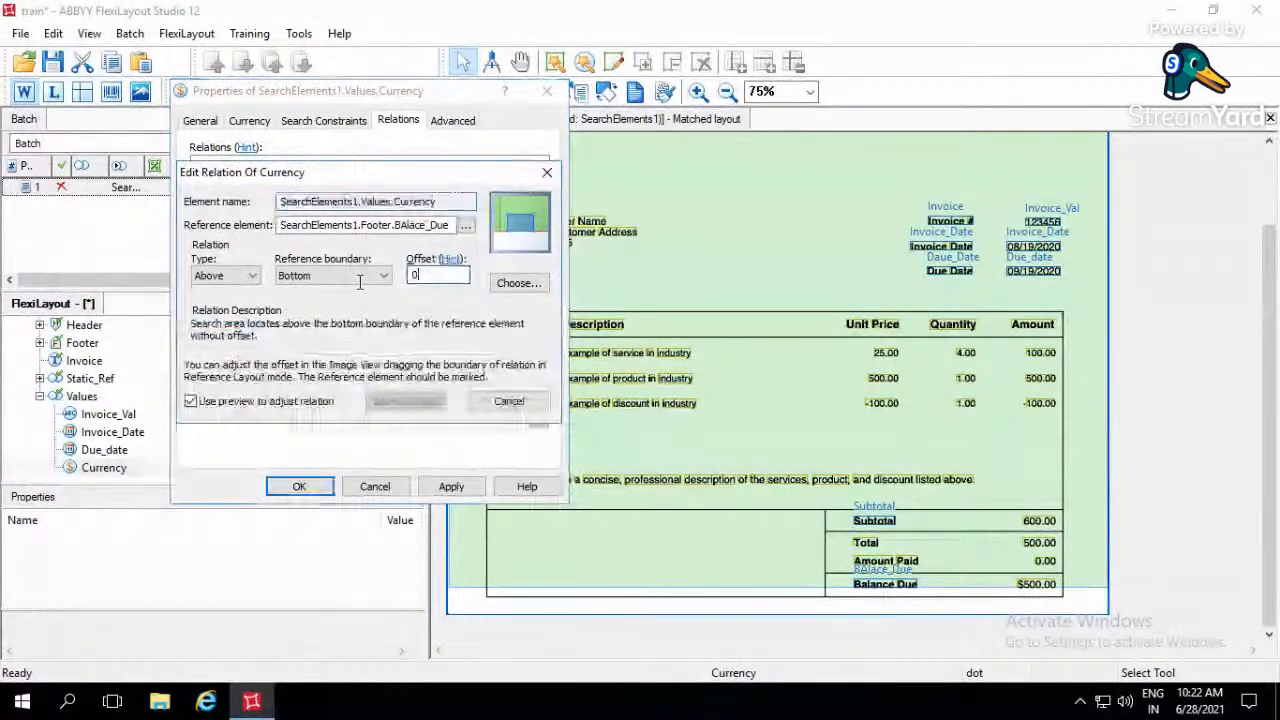
type("-25")
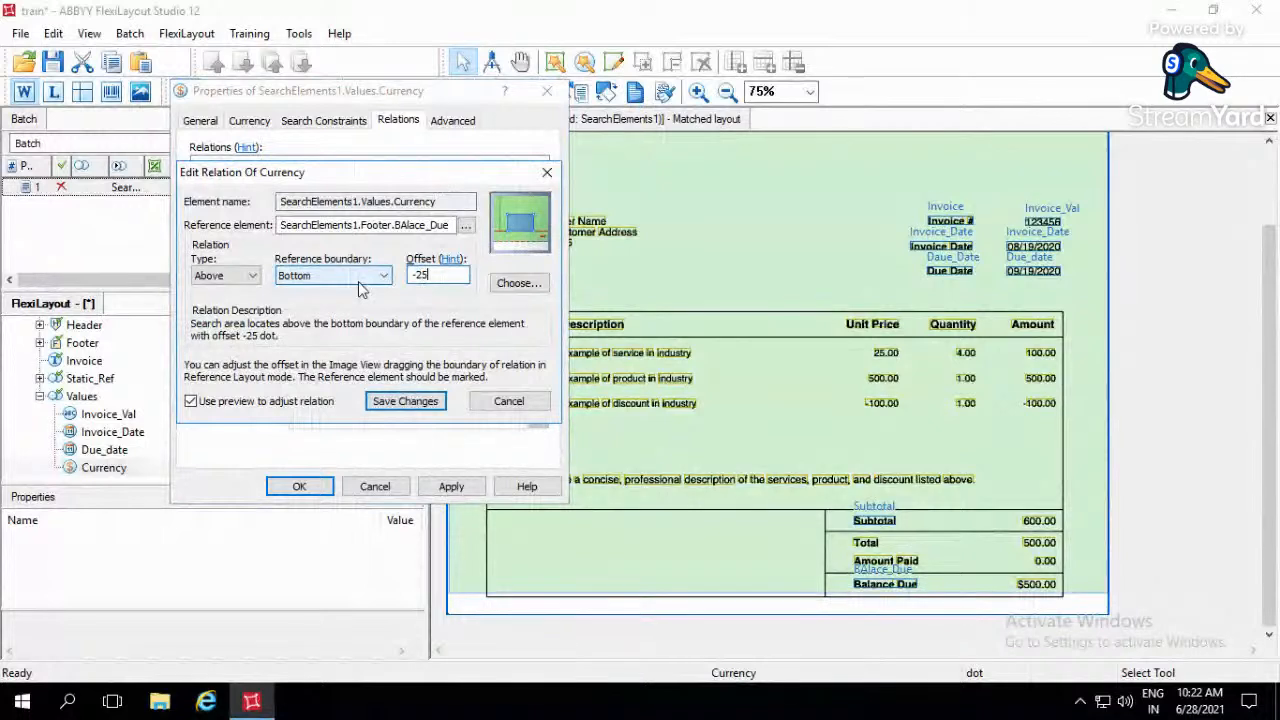
left_click(437, 412)
- Duplicate the Above relation twice and change one copy to Below the Top boundary of the Footer group's BAlace_Due element
left_click(420, 192)
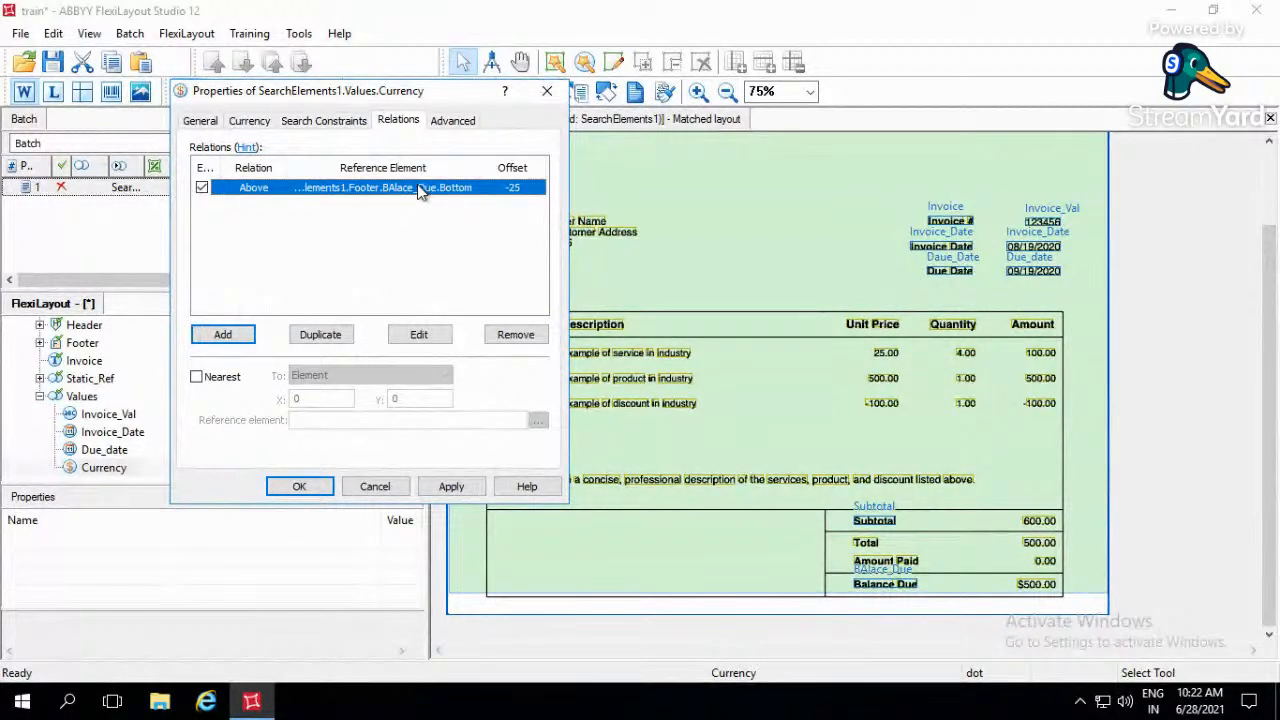
key("ctrl+v")
key("ctrl+v")
double_click(410, 203)
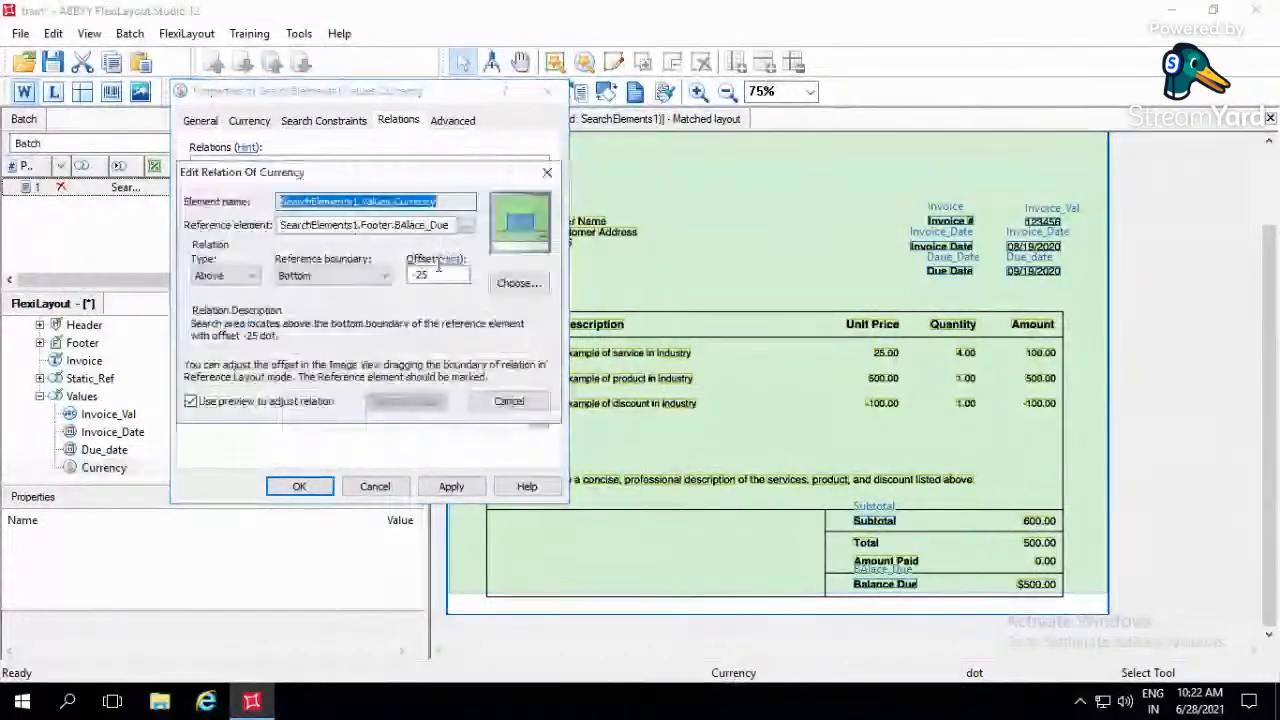
left_click(225, 276)
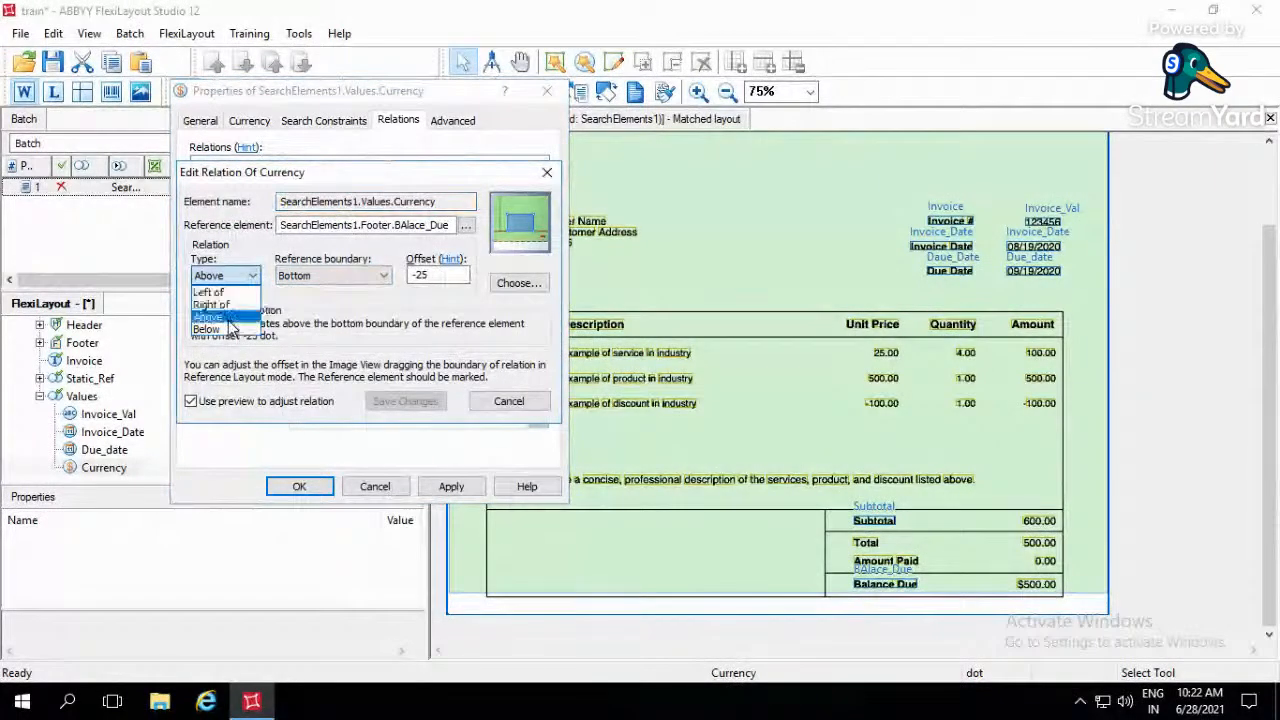
left_click(228, 329)
left_click(330, 276)
left_click(320, 316)
left_click(395, 404)
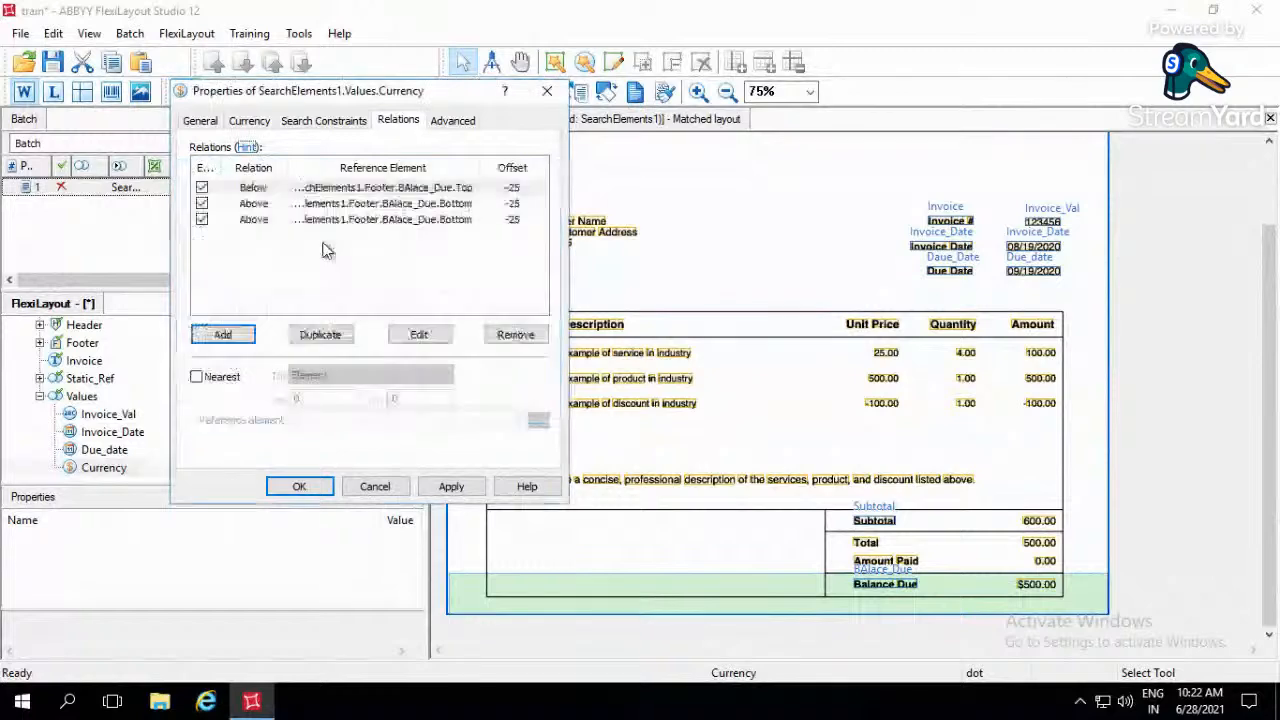
- Change the remaining duplicate relation to Right of the reference's Right boundary with offset 50, and accept the Balance_Due element's properties
double_click(352, 222)
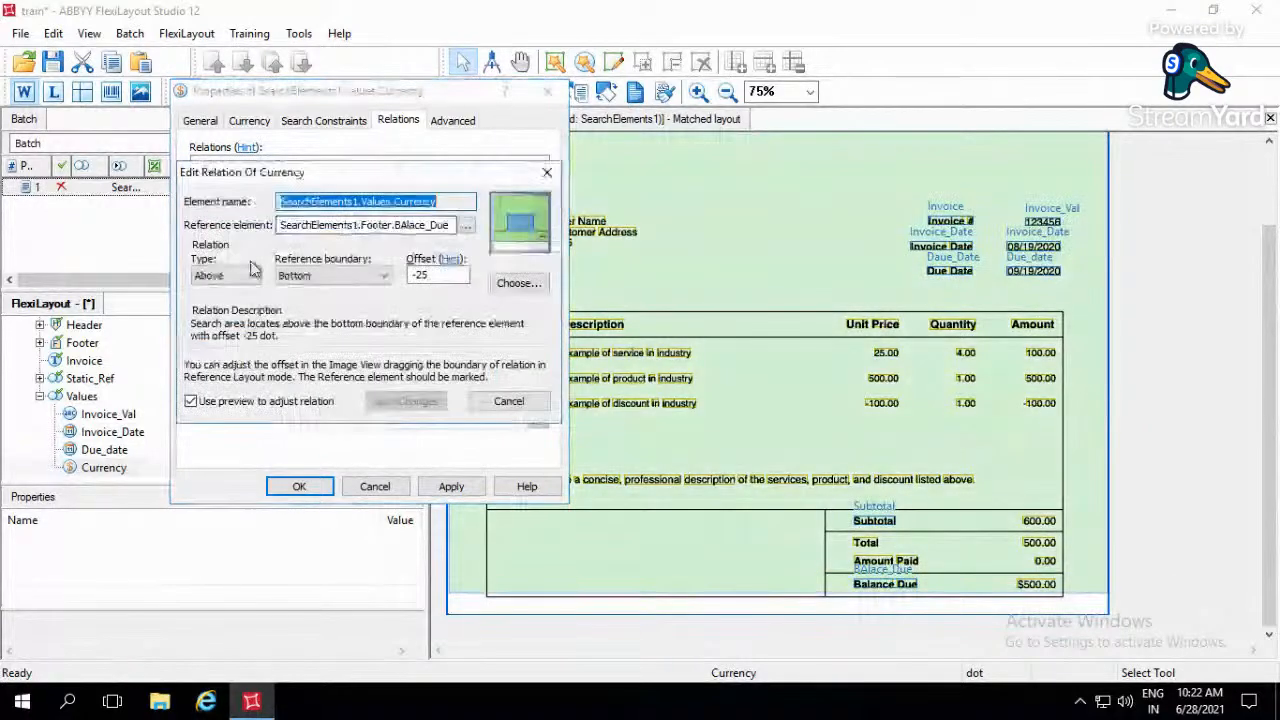
left_click(225, 276)
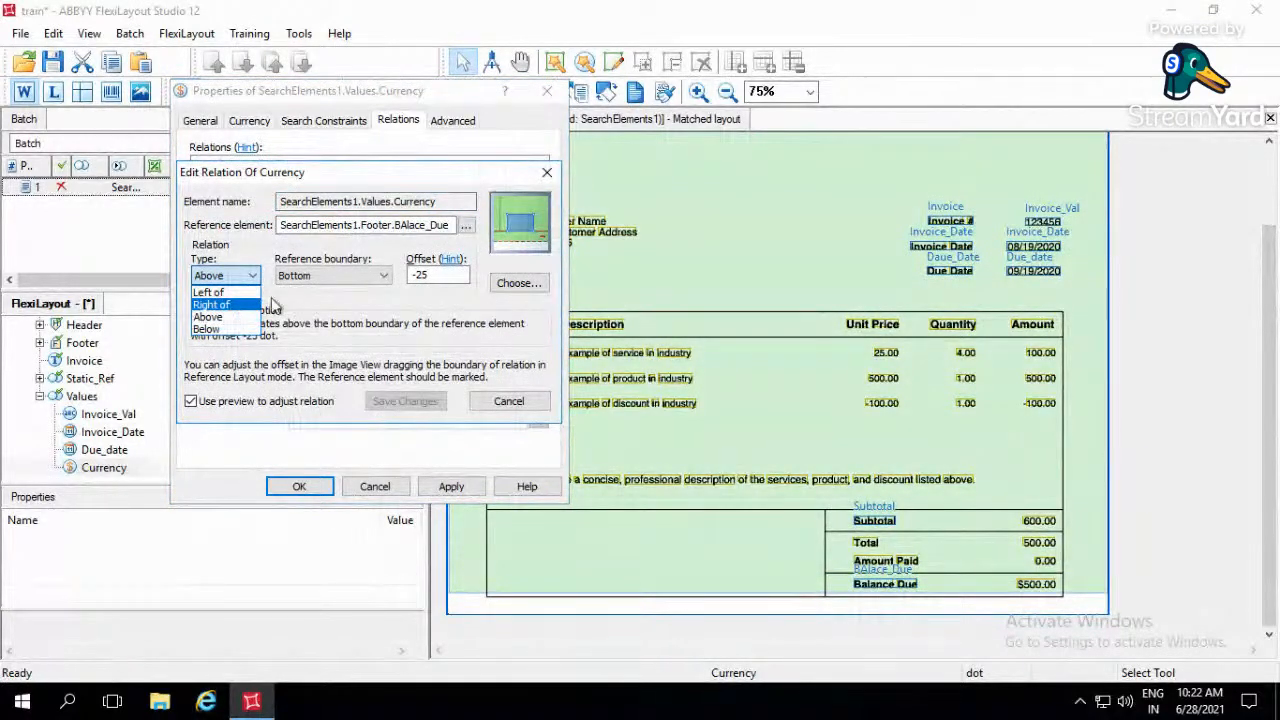
left_click(222, 304)
left_click(330, 278)
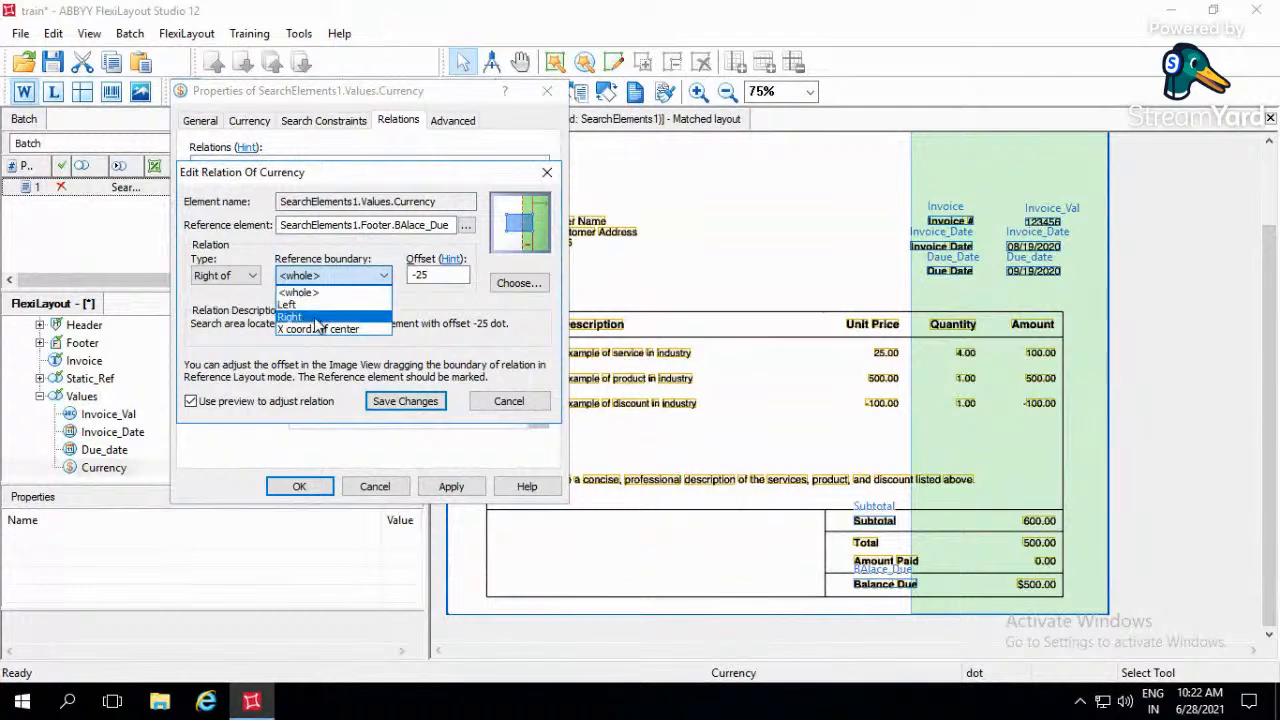
left_click(318, 317)
key("Tab")
type("50")
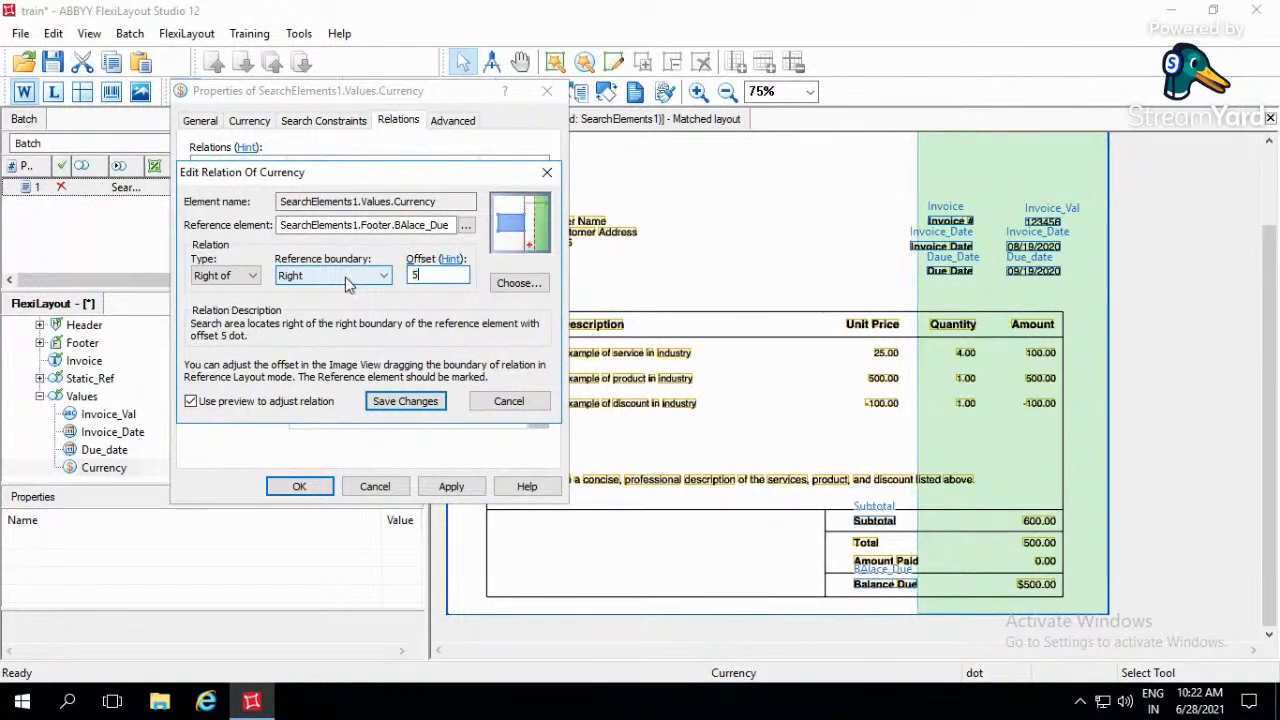
left_click(405, 401)
left_click(451, 486)
left_click(298, 487)
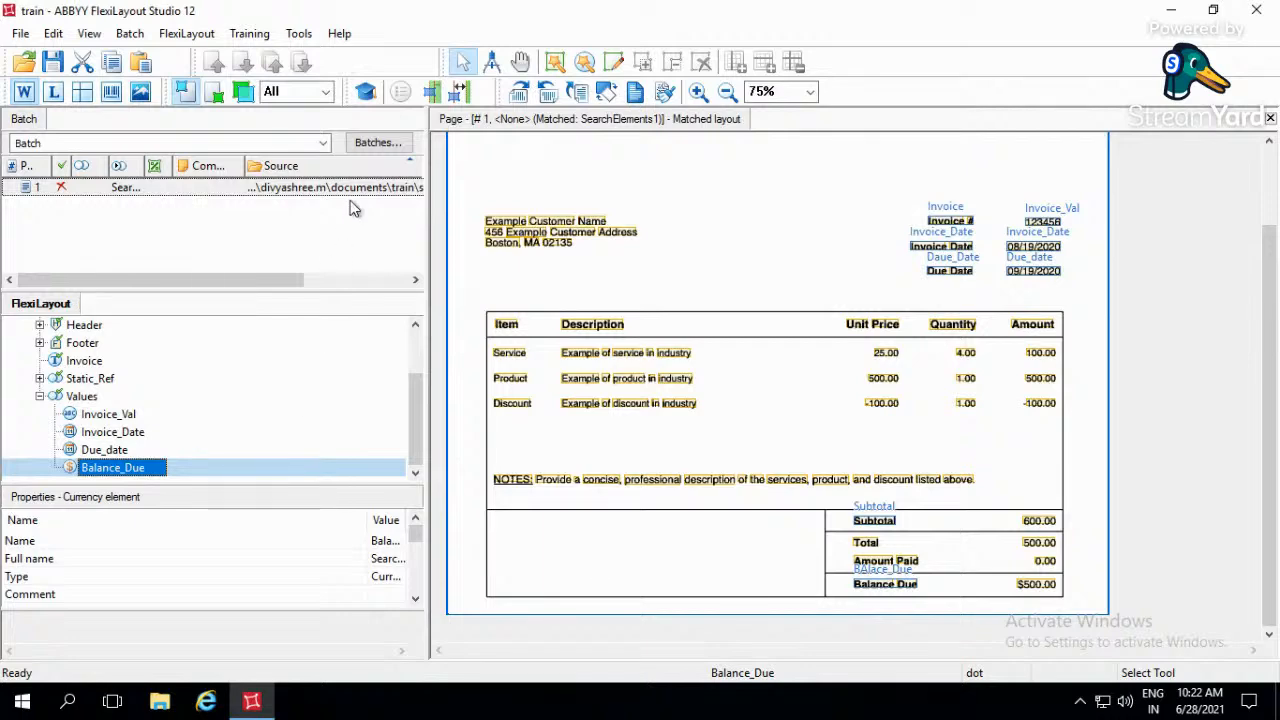
- Match the FlexiLayout to page 1 and inspect the Balance_Due match and the business address block
left_click(360, 191)
key("ctrl+m")
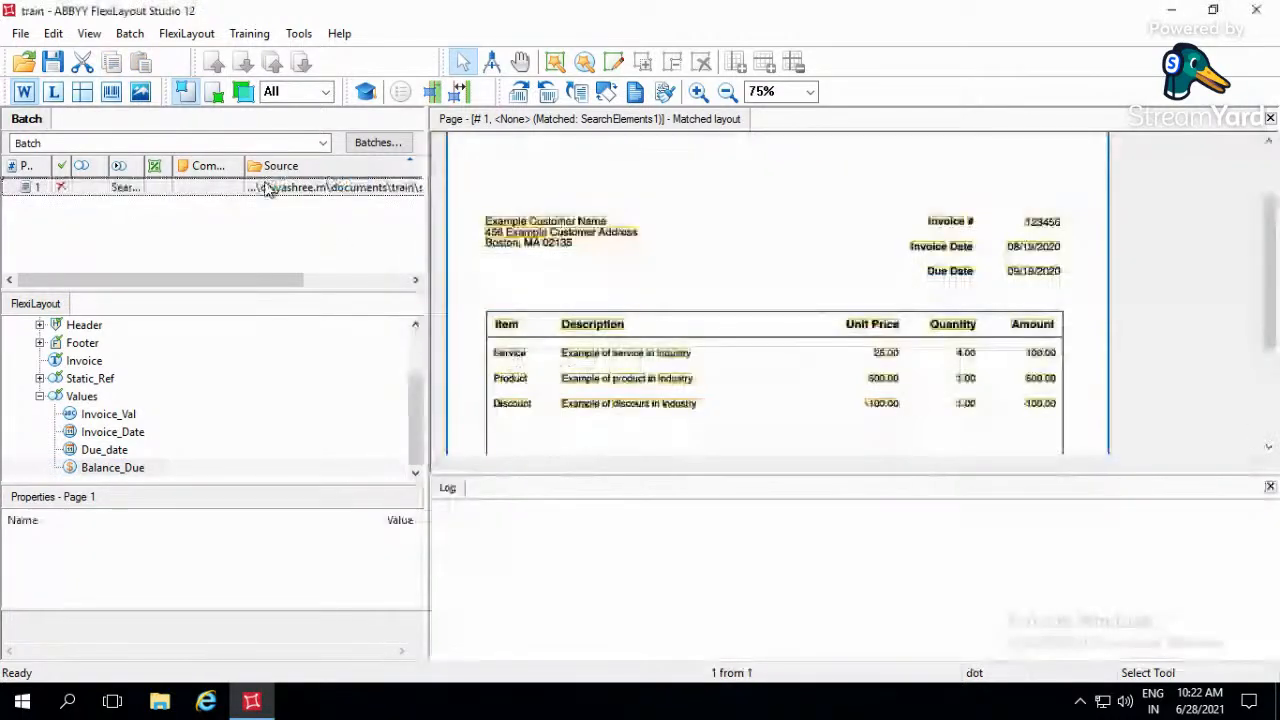
left_click(150, 468)
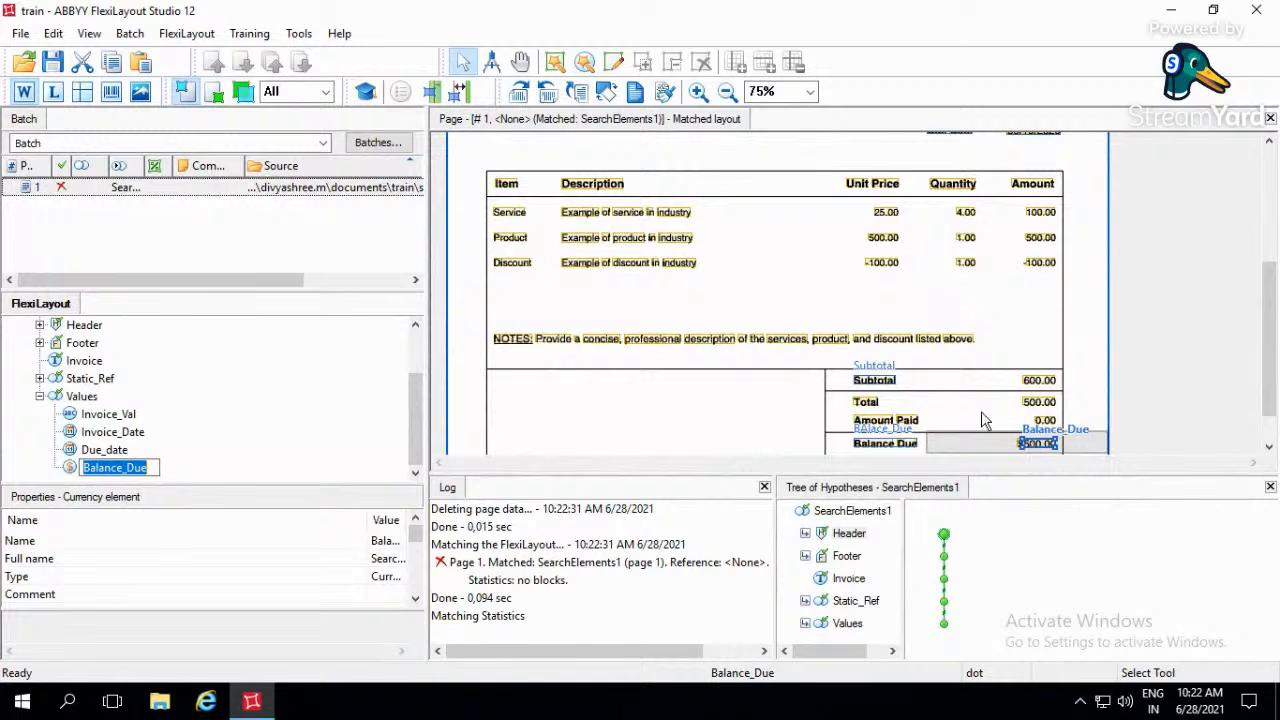
left_click(165, 440)
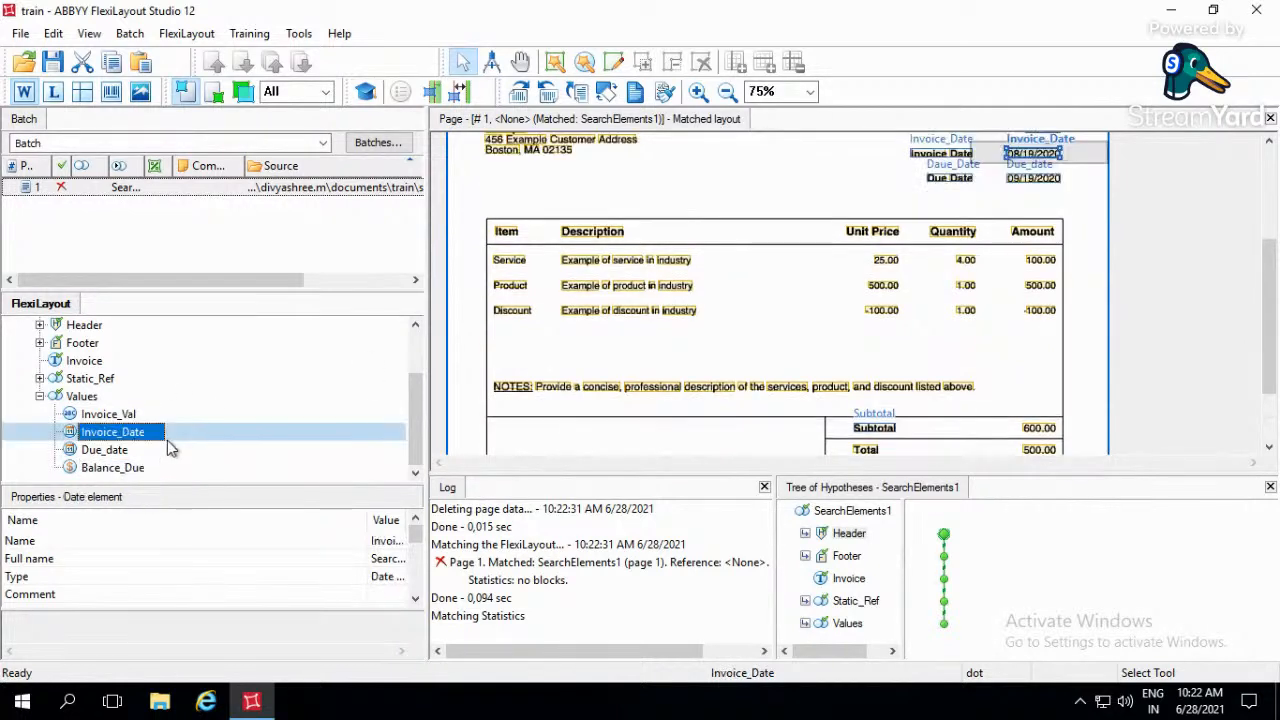
left_click(795, 320)
scroll(795, 320, "up", 1)
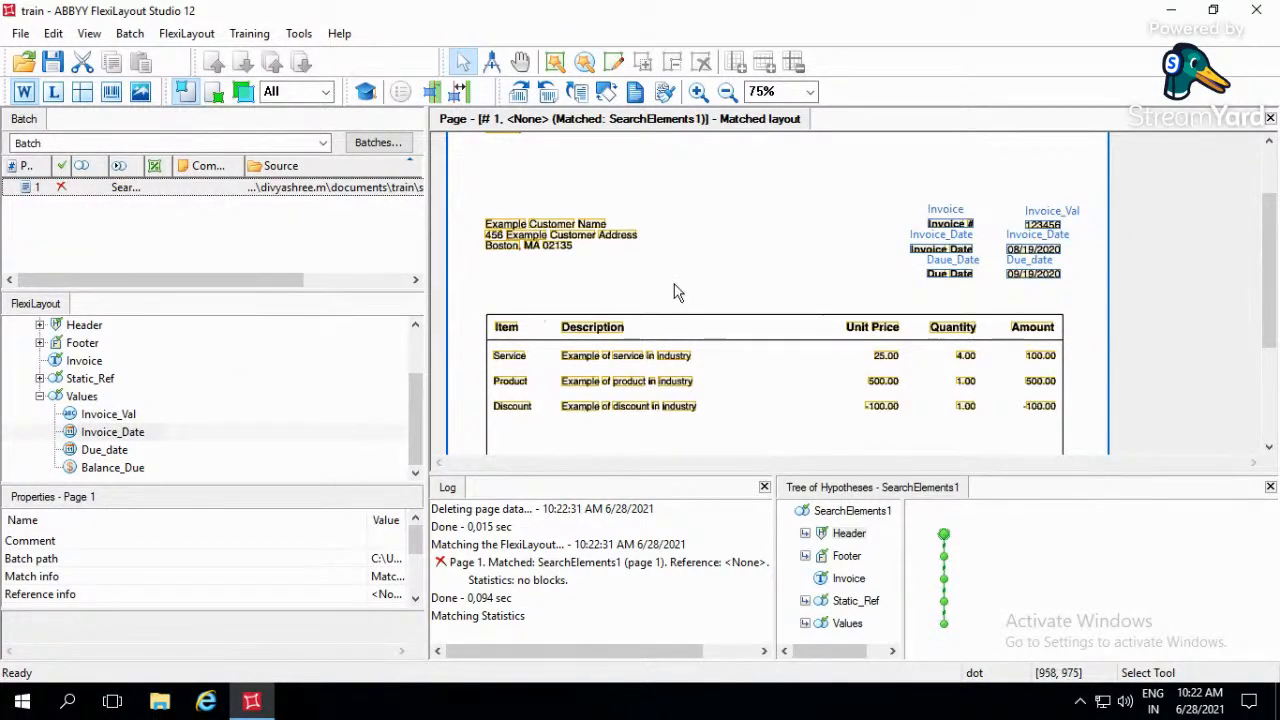
scroll(674, 286, "up", 1)
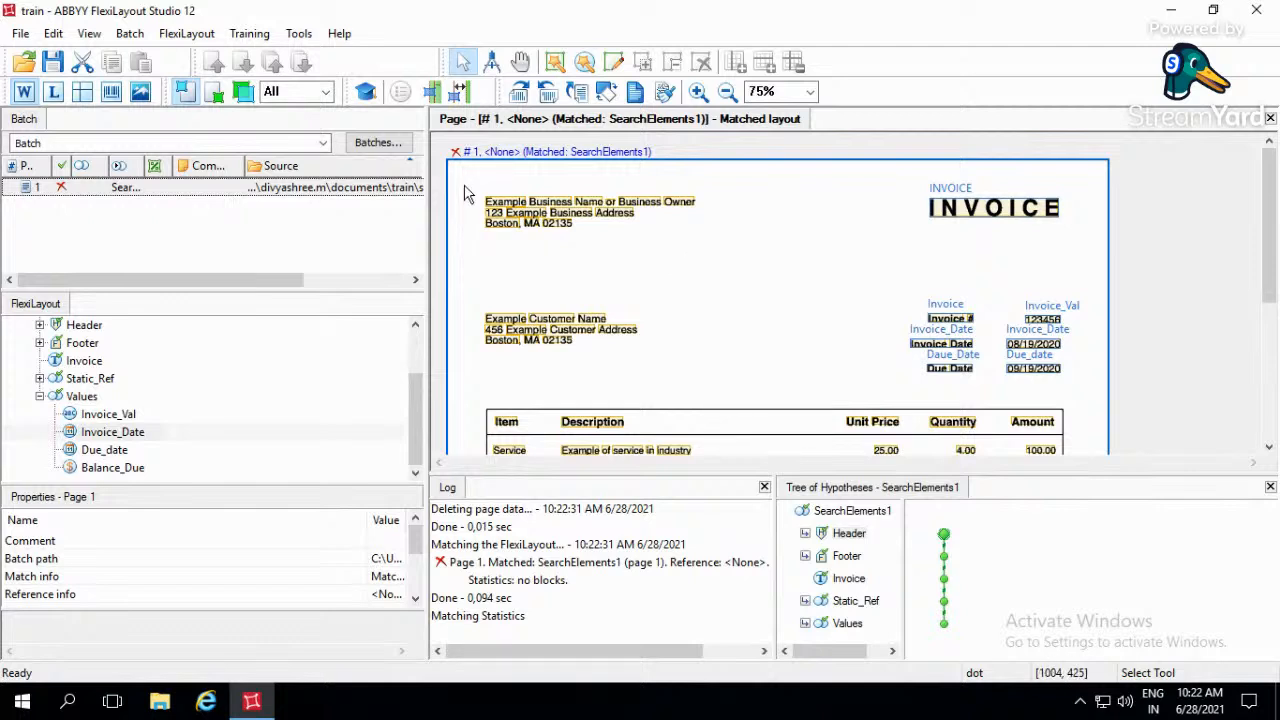
left_click_drag(464, 181, 761, 258)
- Add a Paragraph element to the Values group, name it Address and set its number of surviving hypotheses to 1
right_click(112, 396)
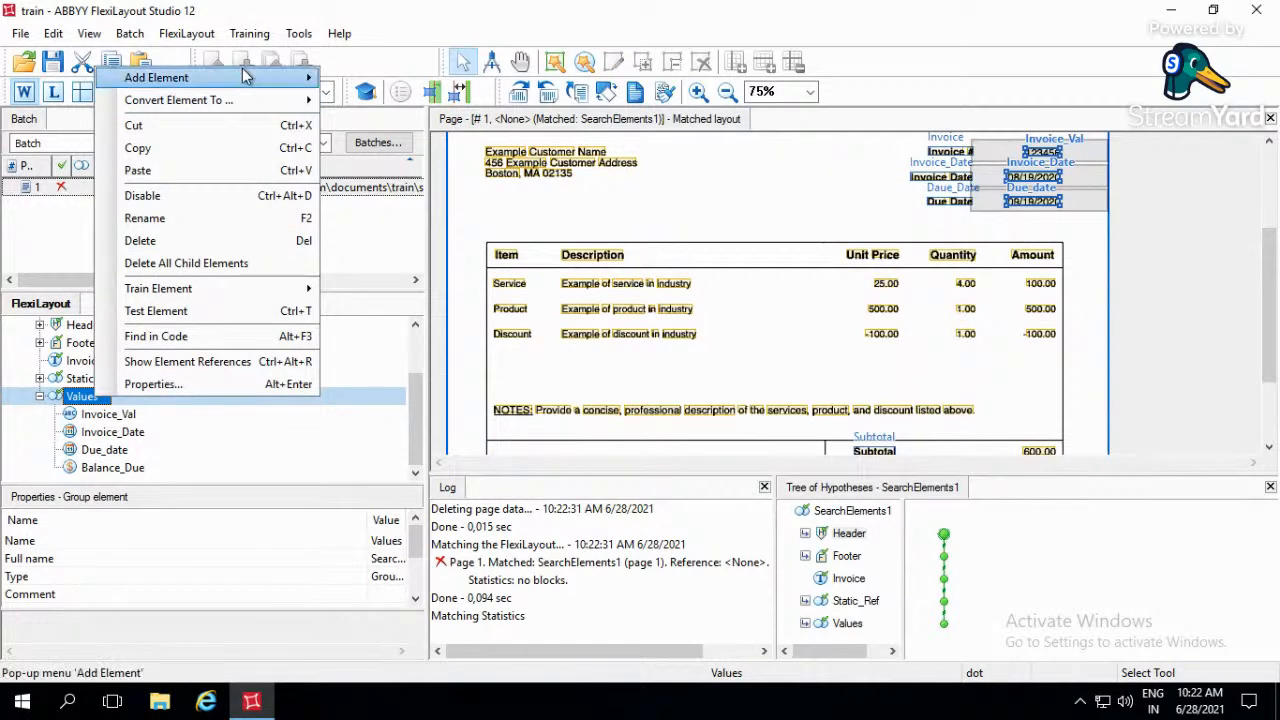
mouse_move(280, 77)
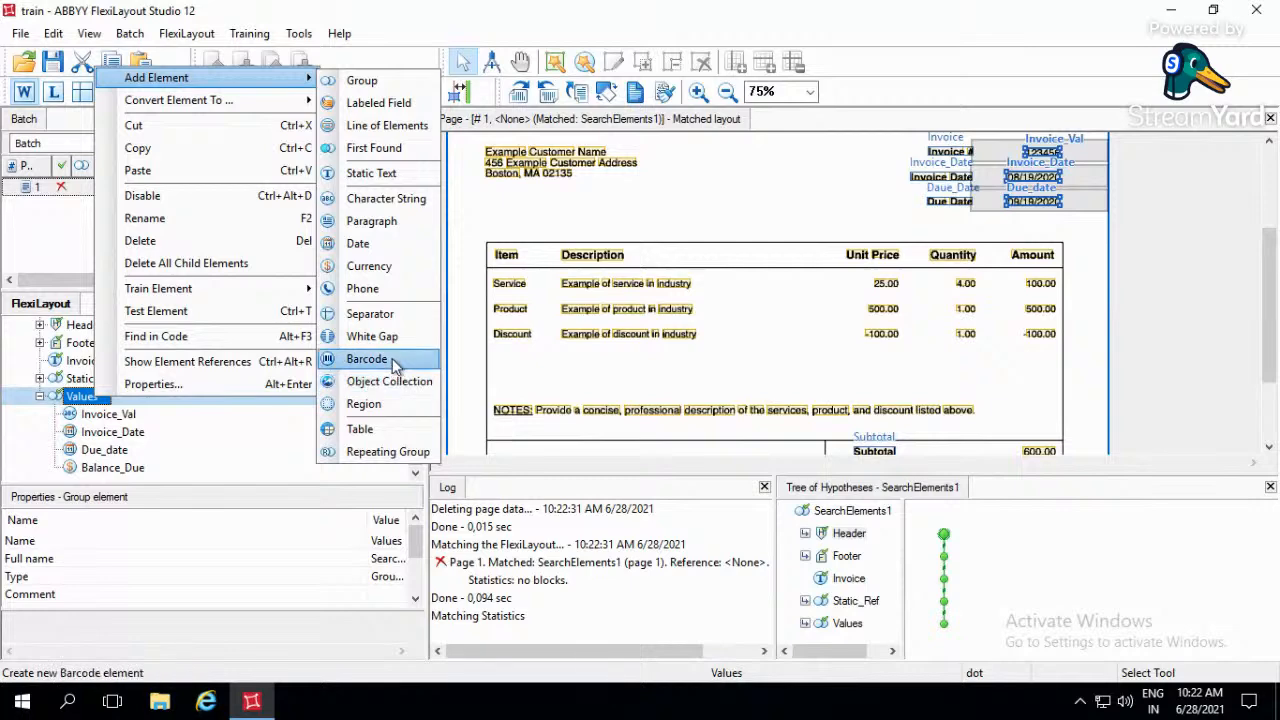
left_click(385, 222)
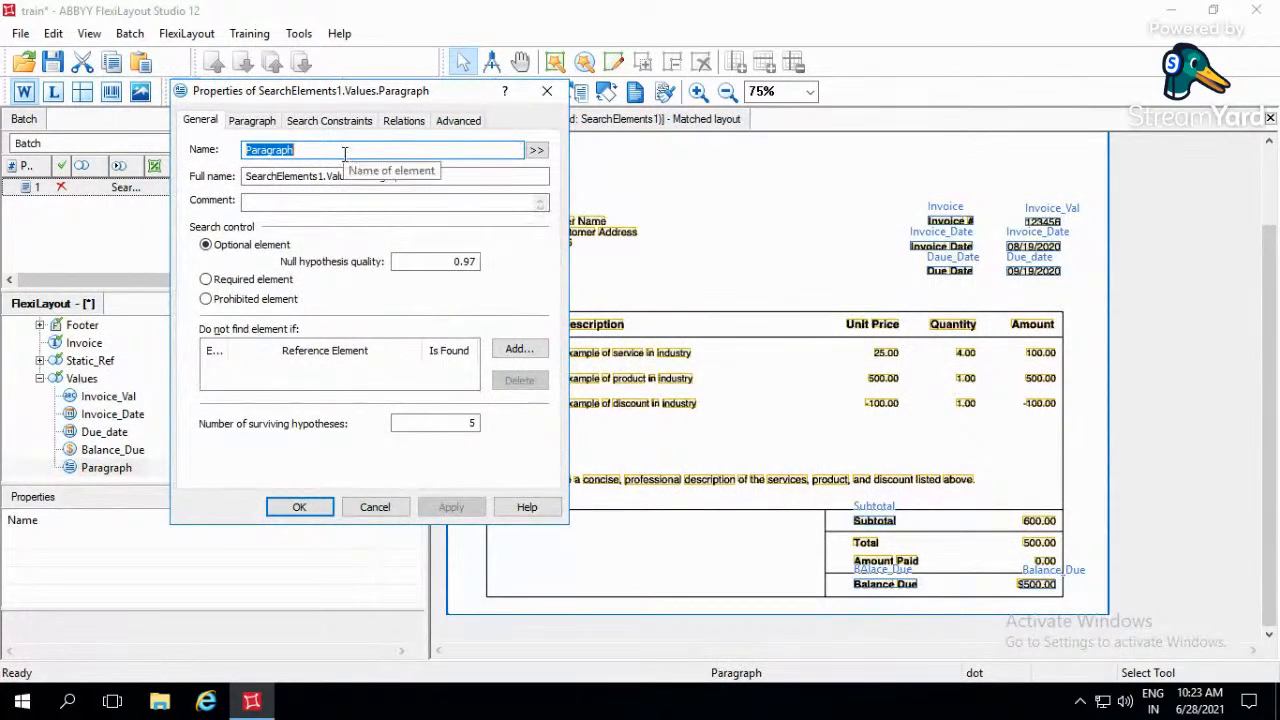
type("Adrew")
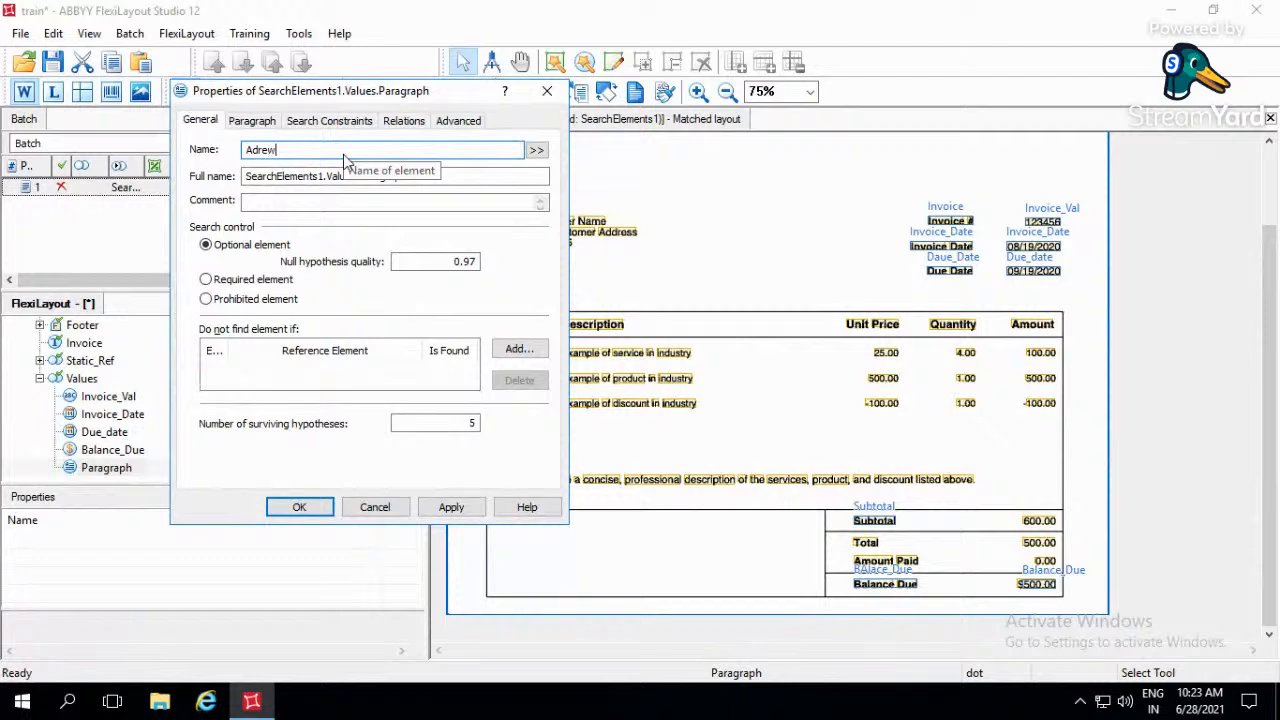
key("BackSpace")
key("BackSpace")
key("BackSpace")
type("dress")
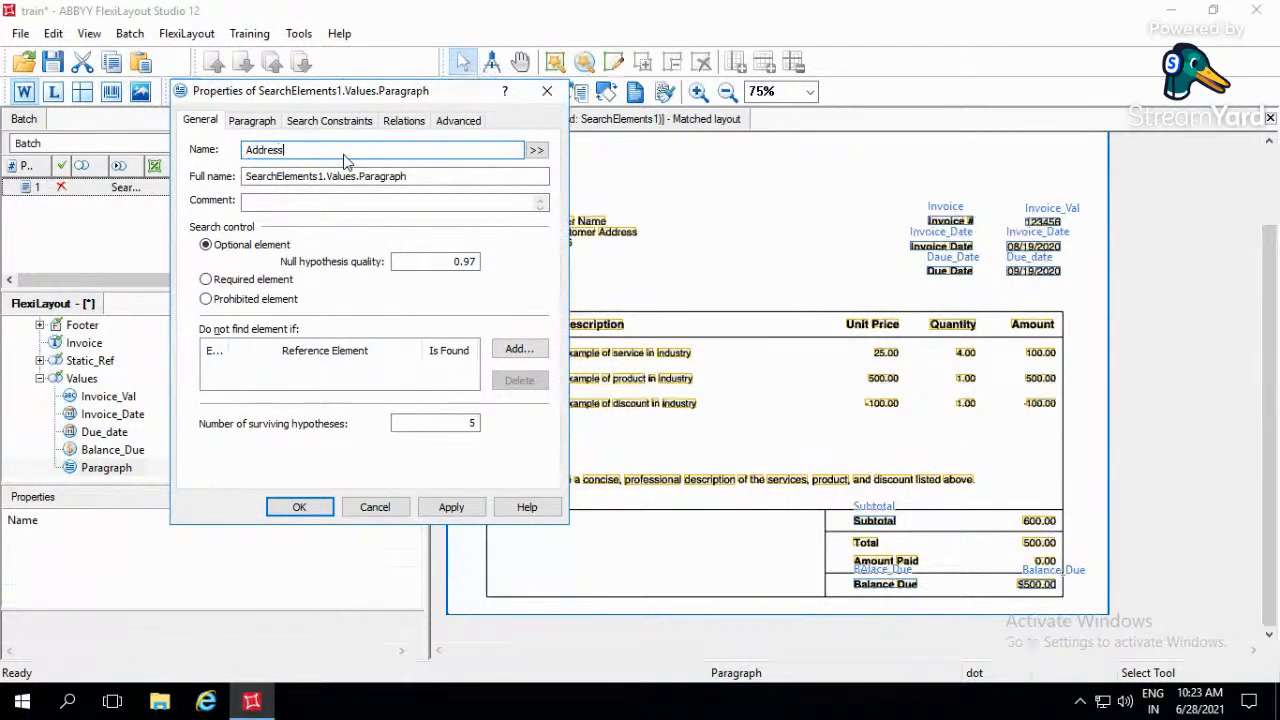
double_click(471, 423)
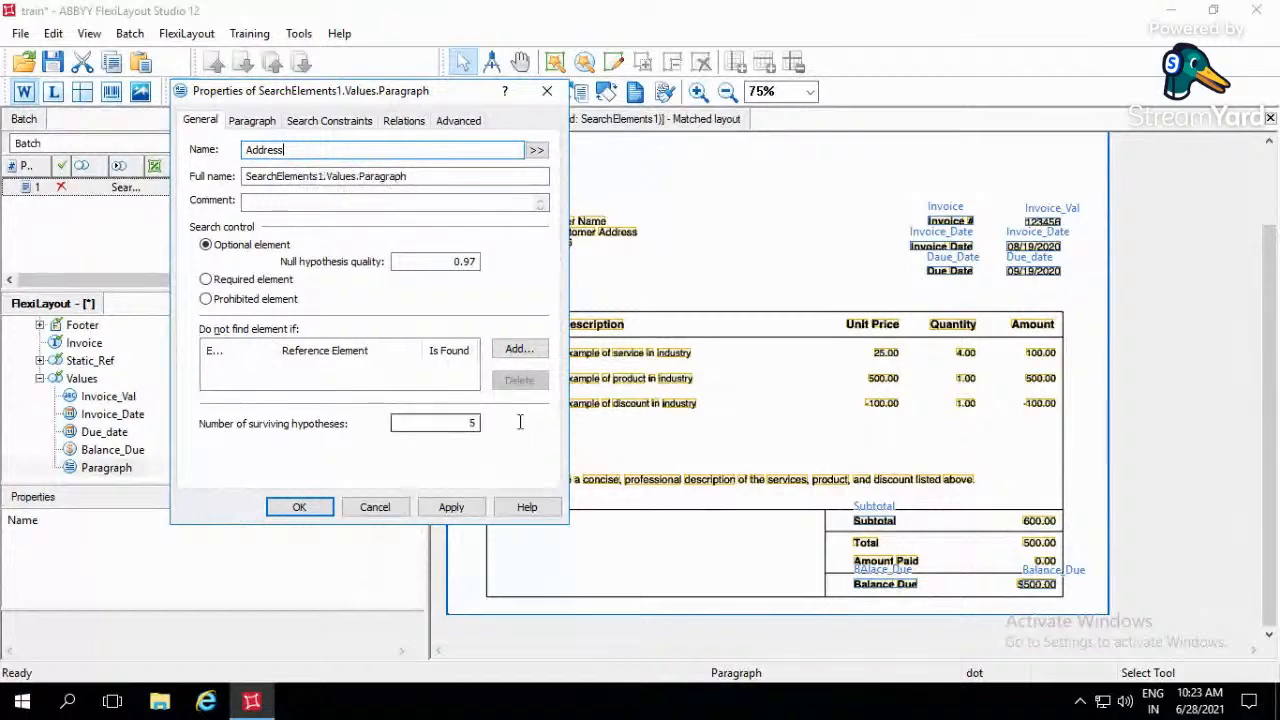
- Set the Address paragraph's maximum line count to 4, keeping the business address block in view
left_click(251, 125)
left_click_drag(403, 97, 397, 97)
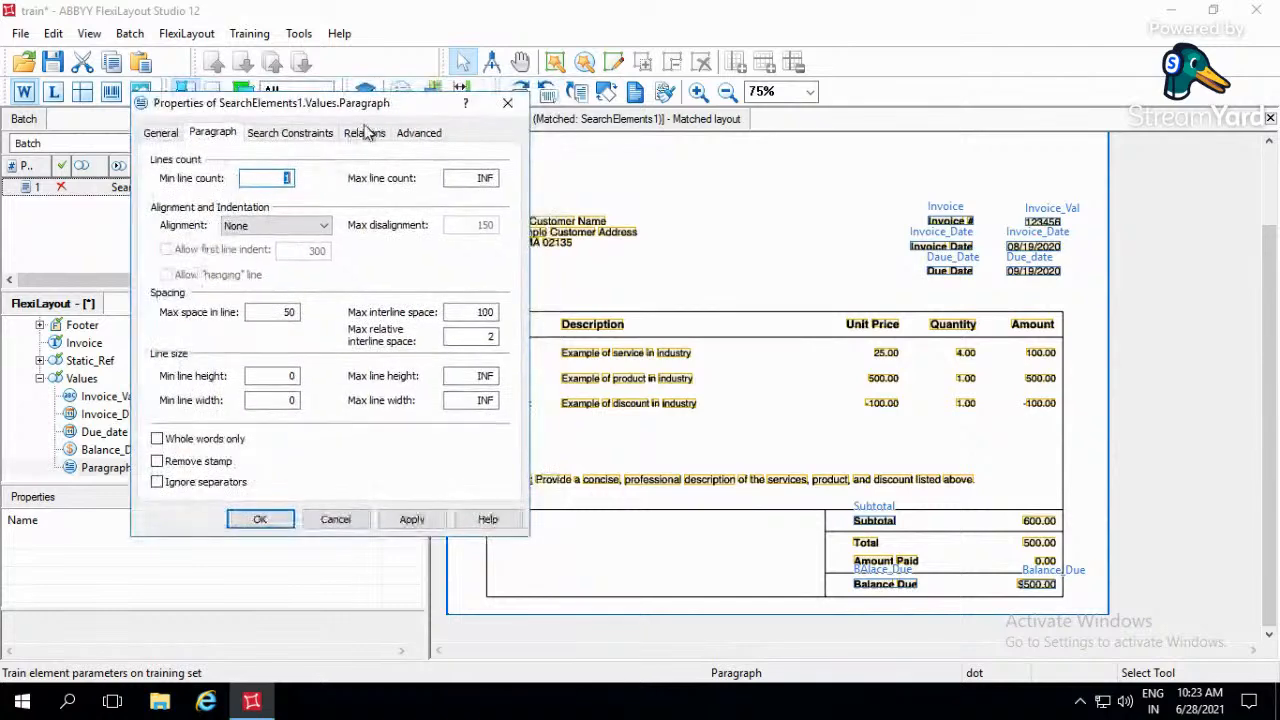
left_click(434, 188)
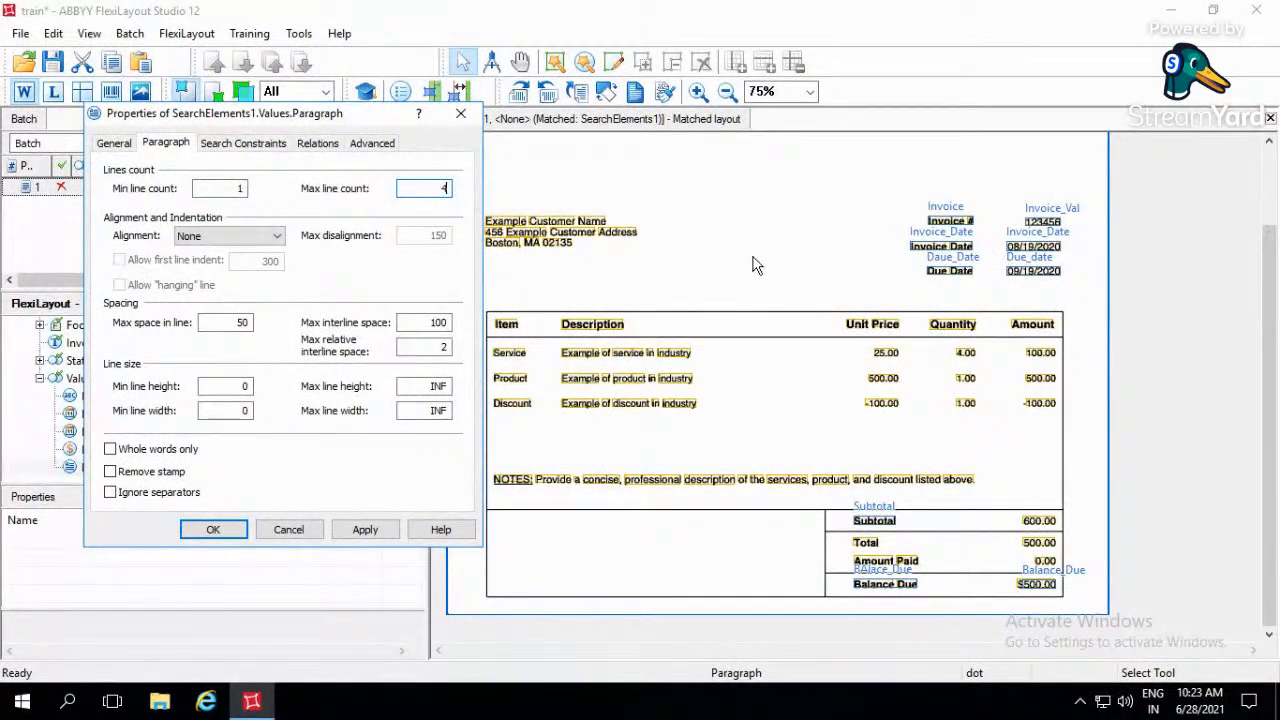
left_click(722, 252)
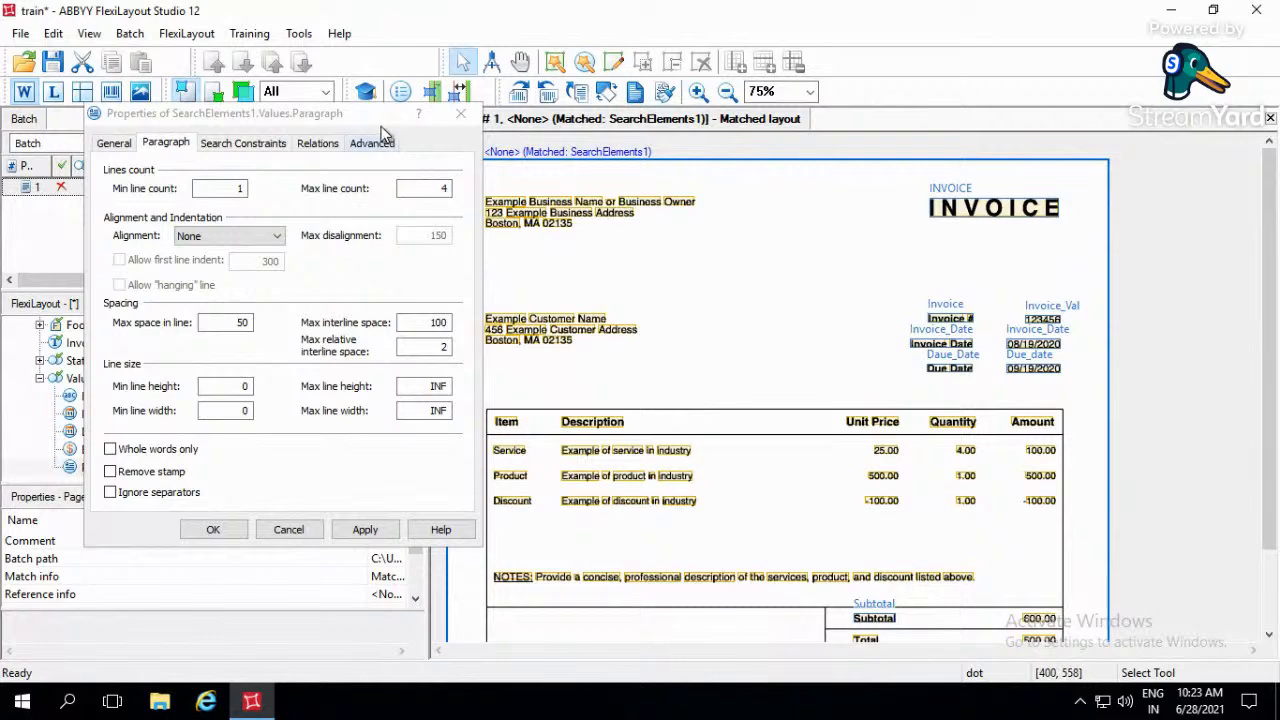
left_click_drag(372, 121, 327, 106)
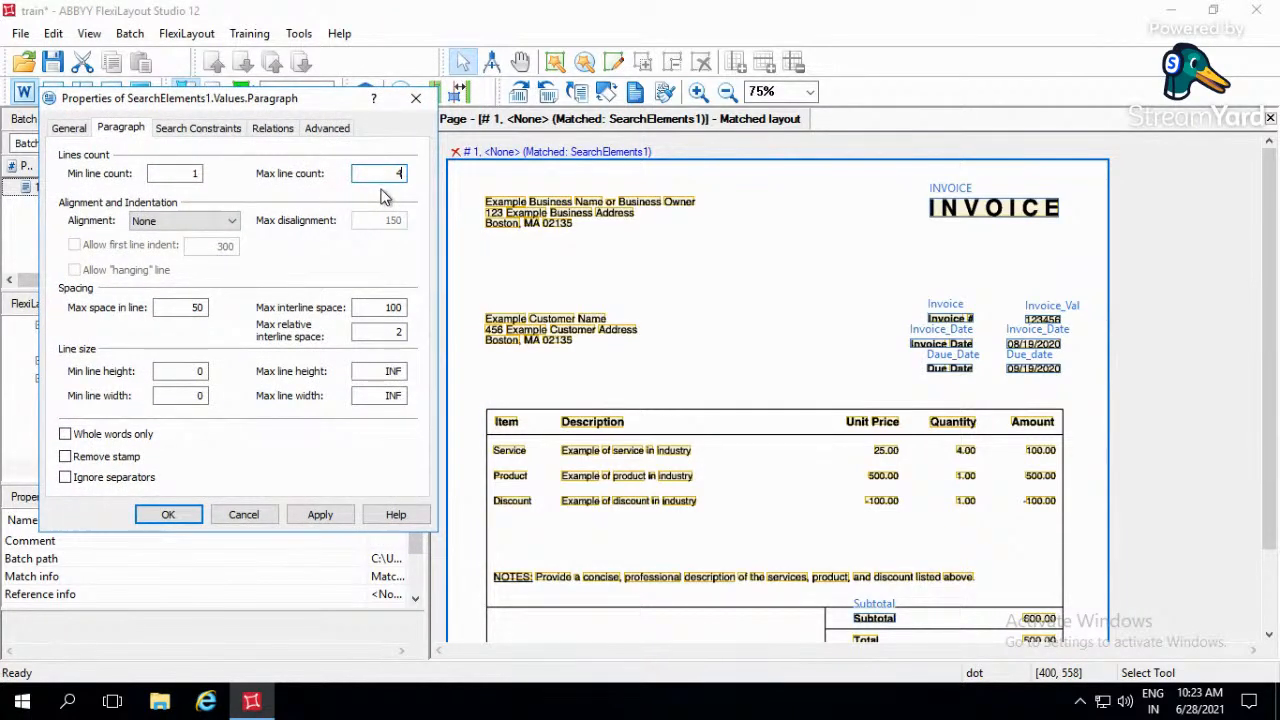
- Set the Address paragraph's alignment to Left, enable Remove stamp, and compare the settings with the business address lines
left_click(232, 226)
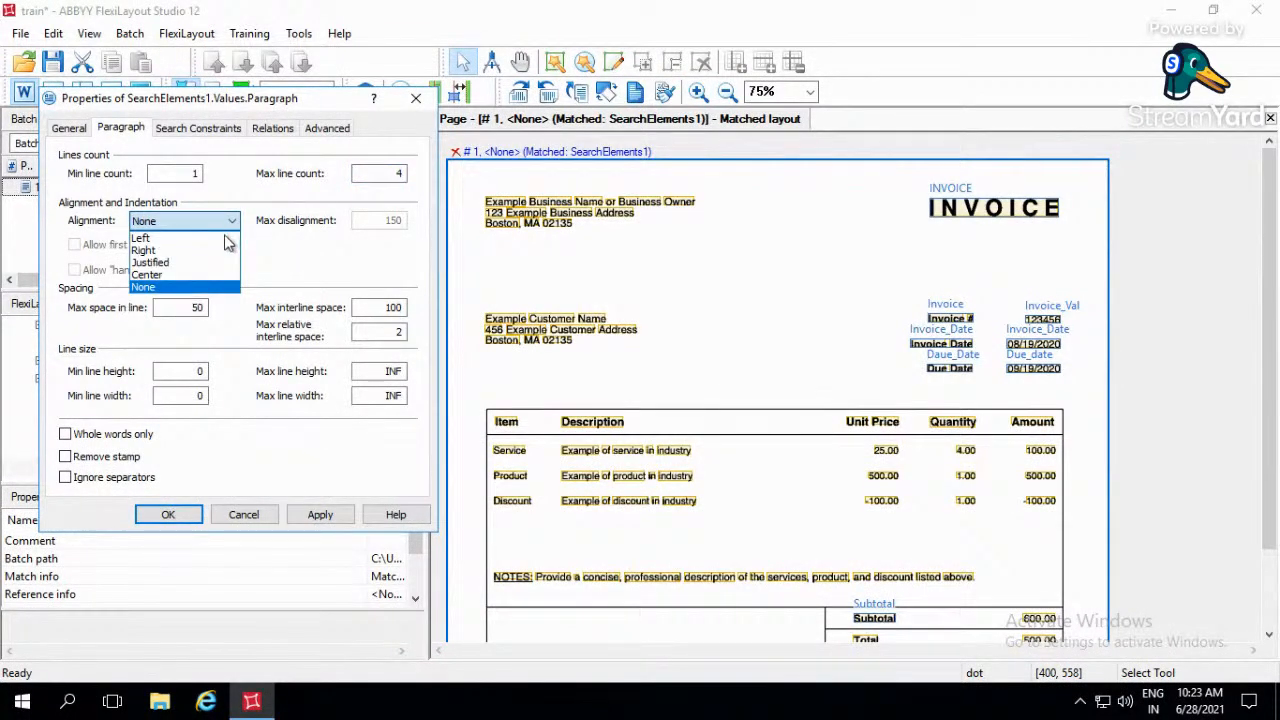
left_click(222, 240)
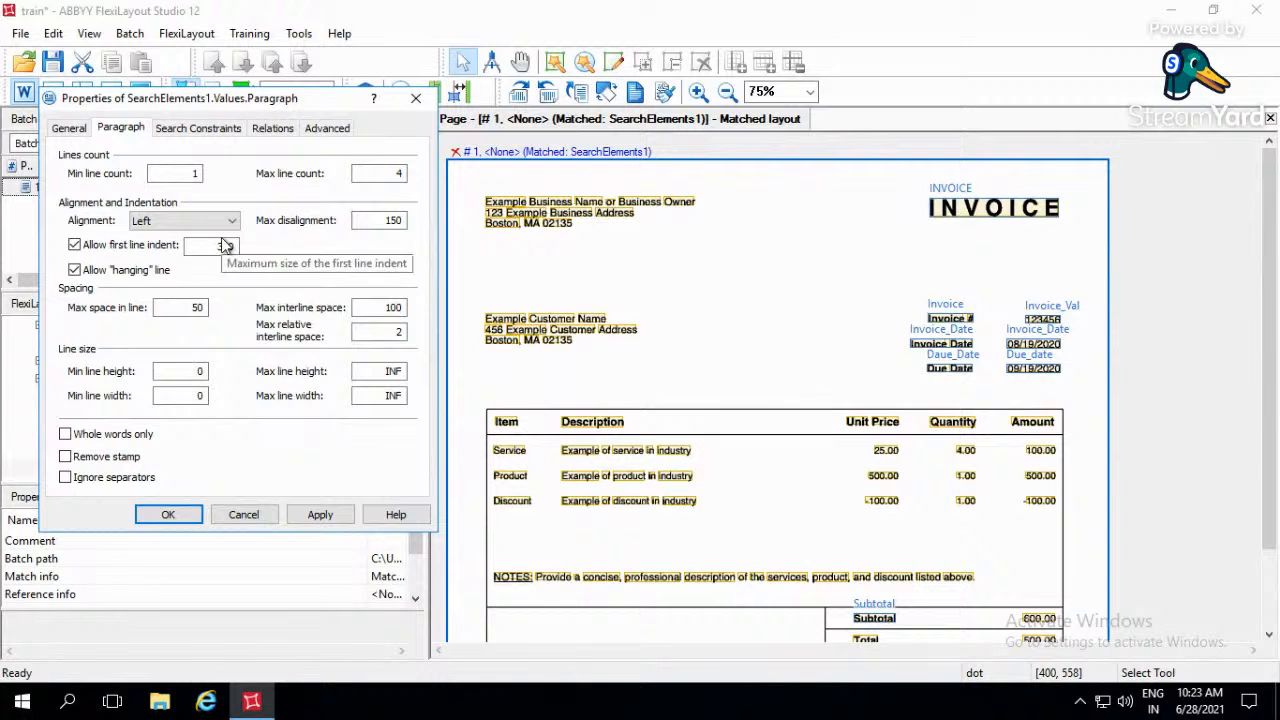
left_click(235, 248)
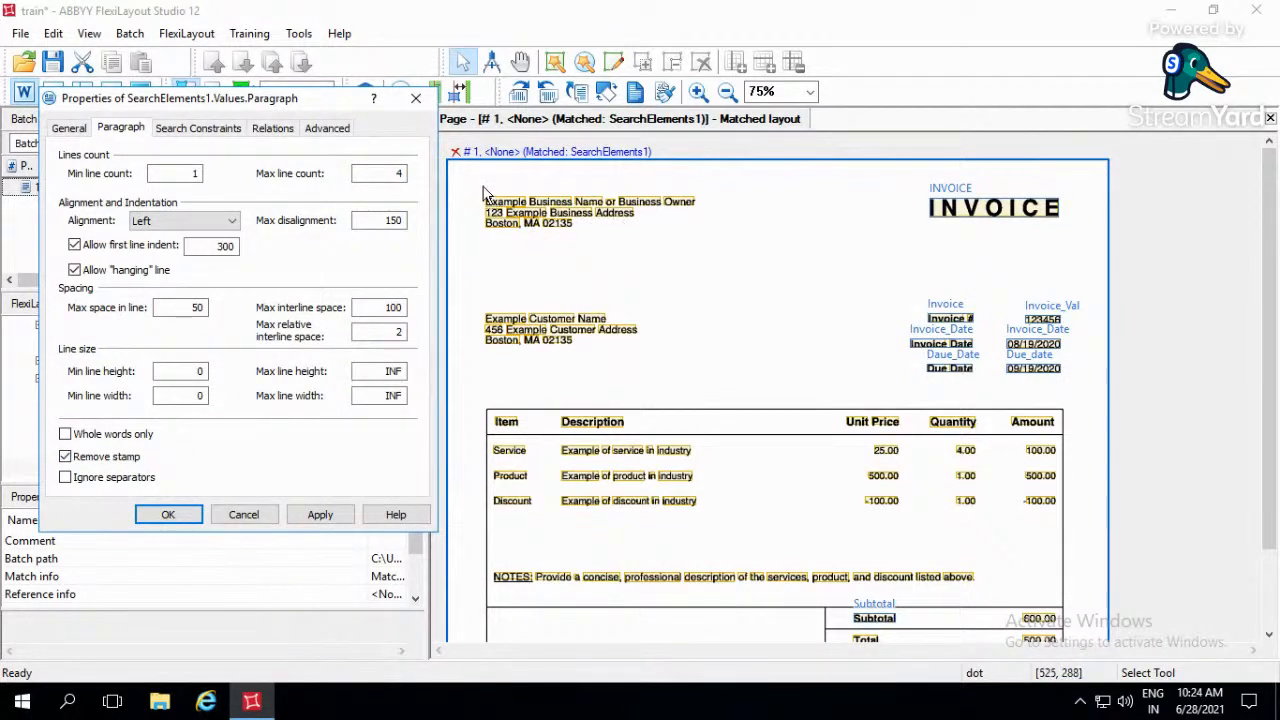
left_click_drag(464, 202, 762, 206)
left_click_drag(463, 219, 752, 233)
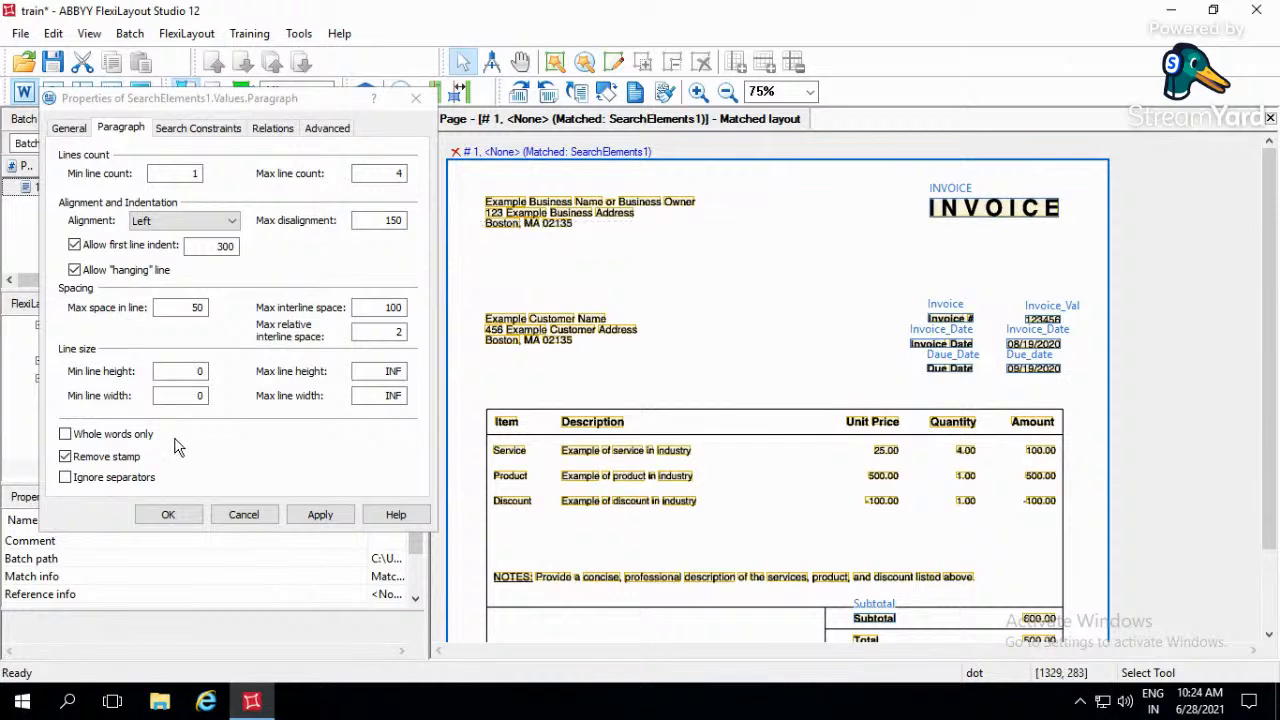
- Disable both Ignore separators and Remove stamp for the Address paragraph
left_click(145, 483)
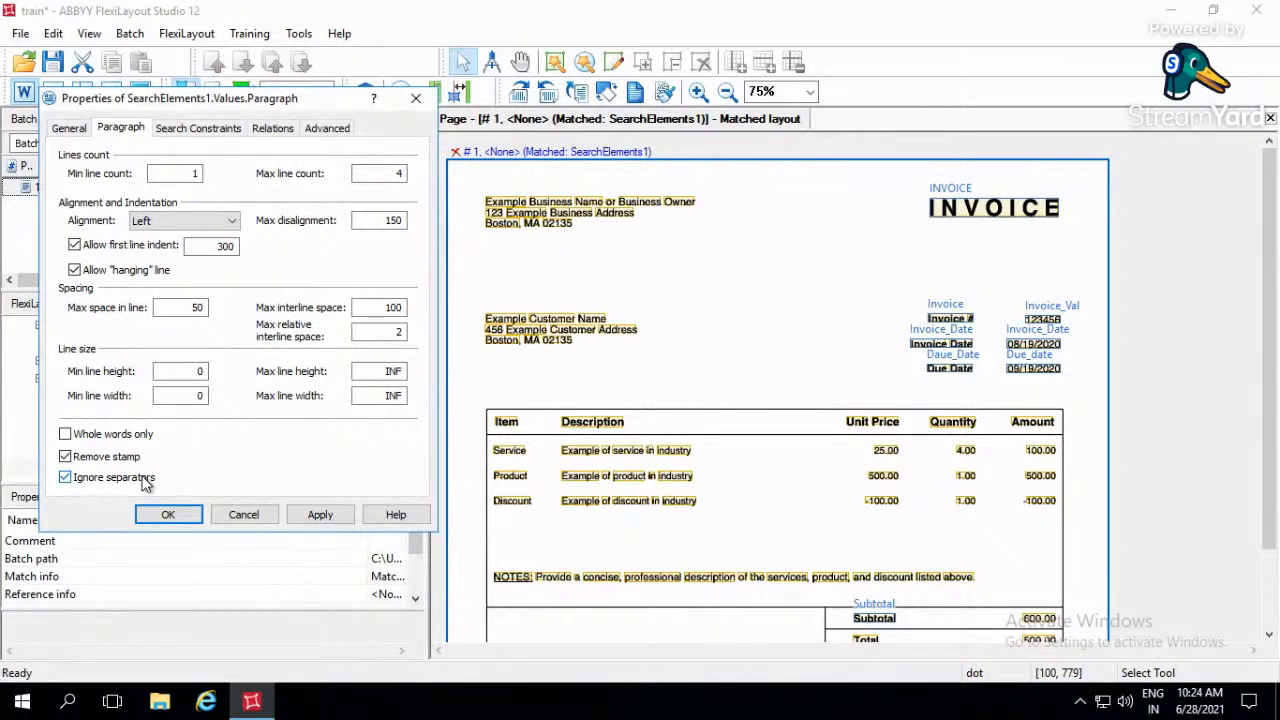
left_click(70, 475)
left_click(70, 458)
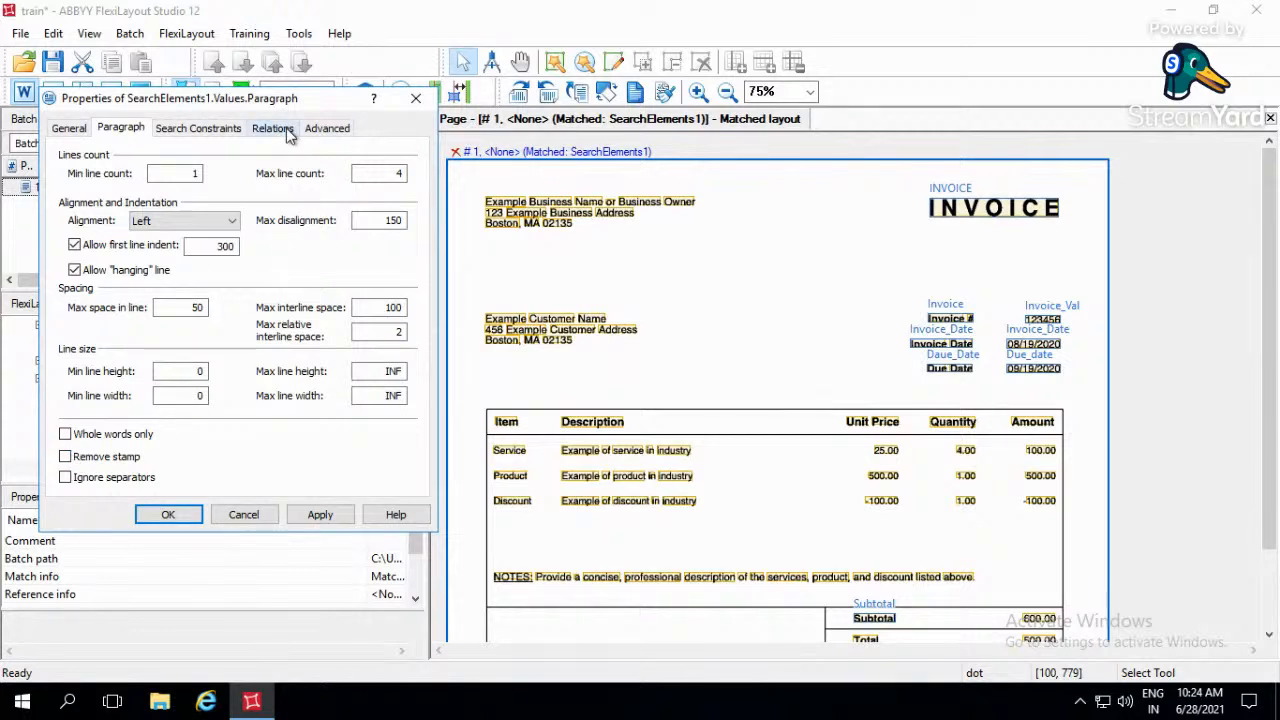
- Start a Left of relation for the Address paragraph, referencing the Left boundary of the Header's INVOICE element
left_click(273, 128)
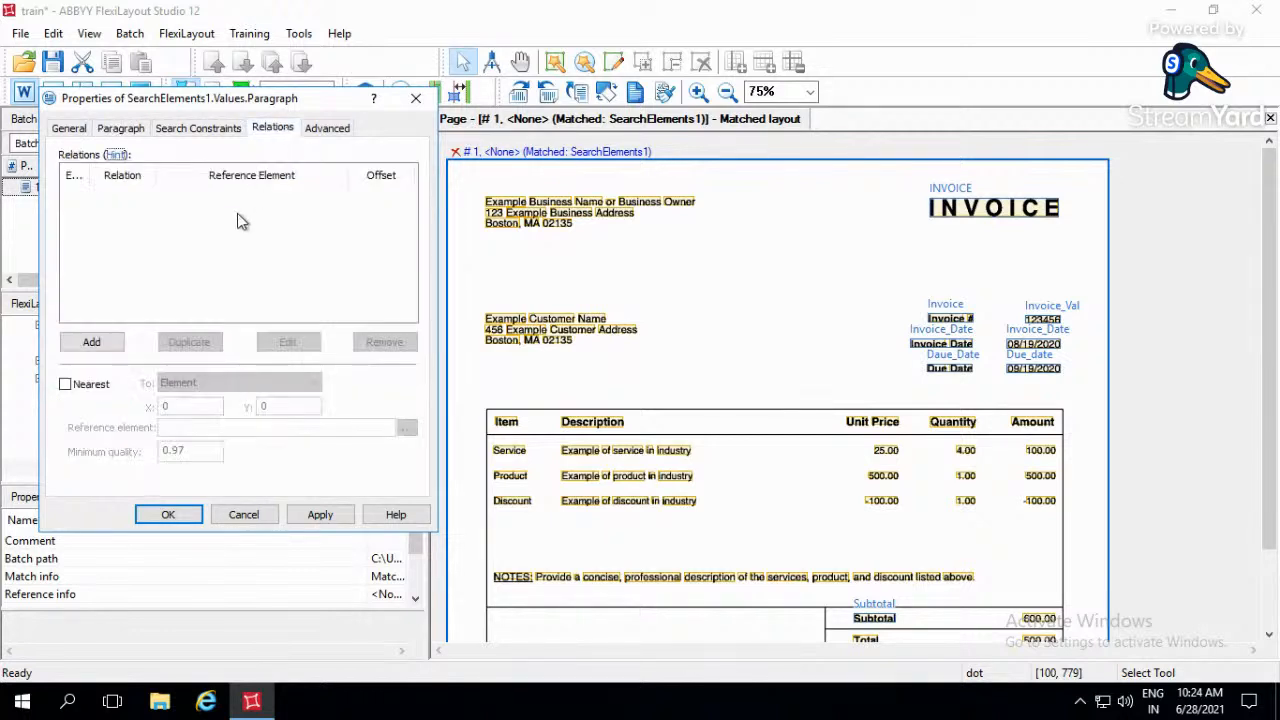
left_click(104, 343)
left_click(110, 297)
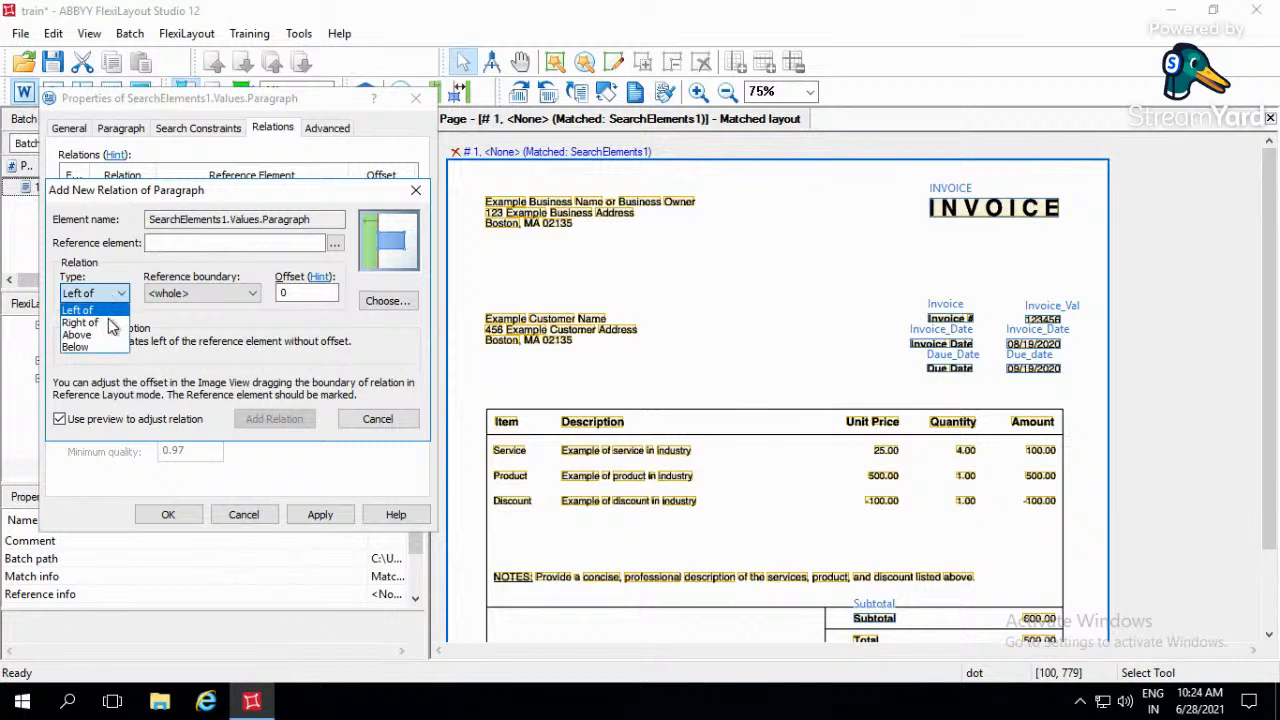
left_click(115, 310)
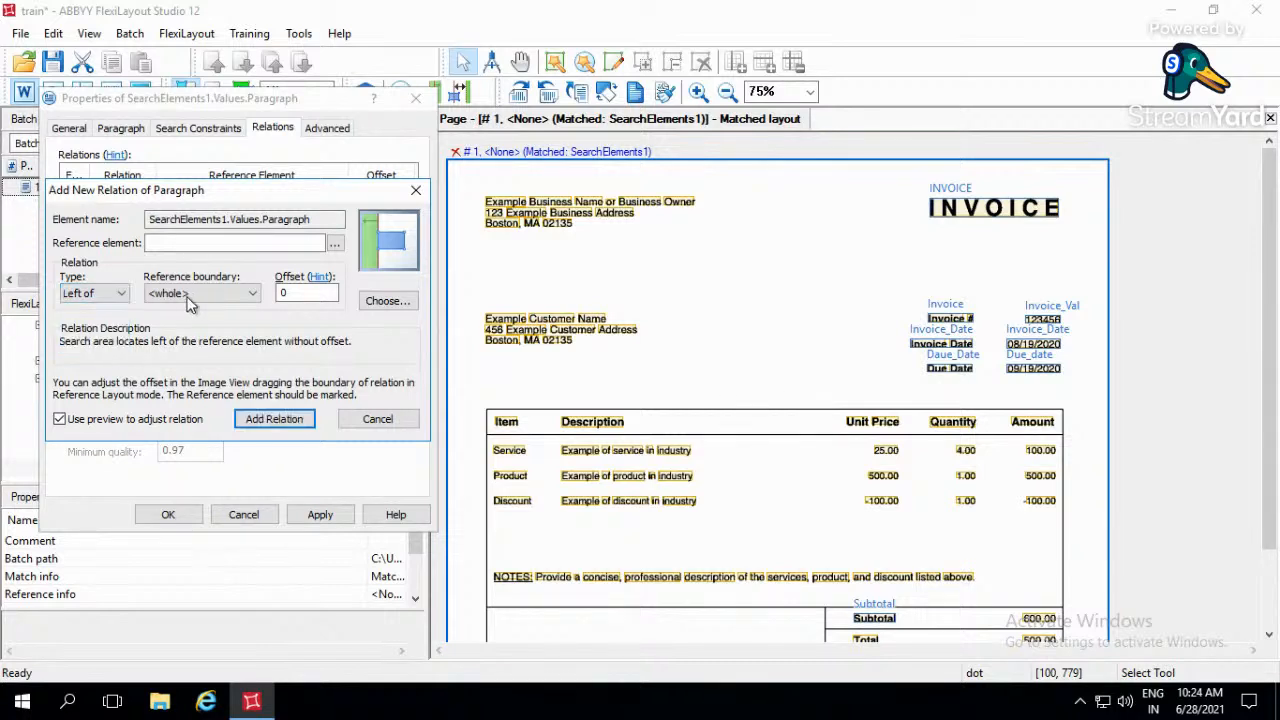
left_click(176, 294)
left_click(233, 320)
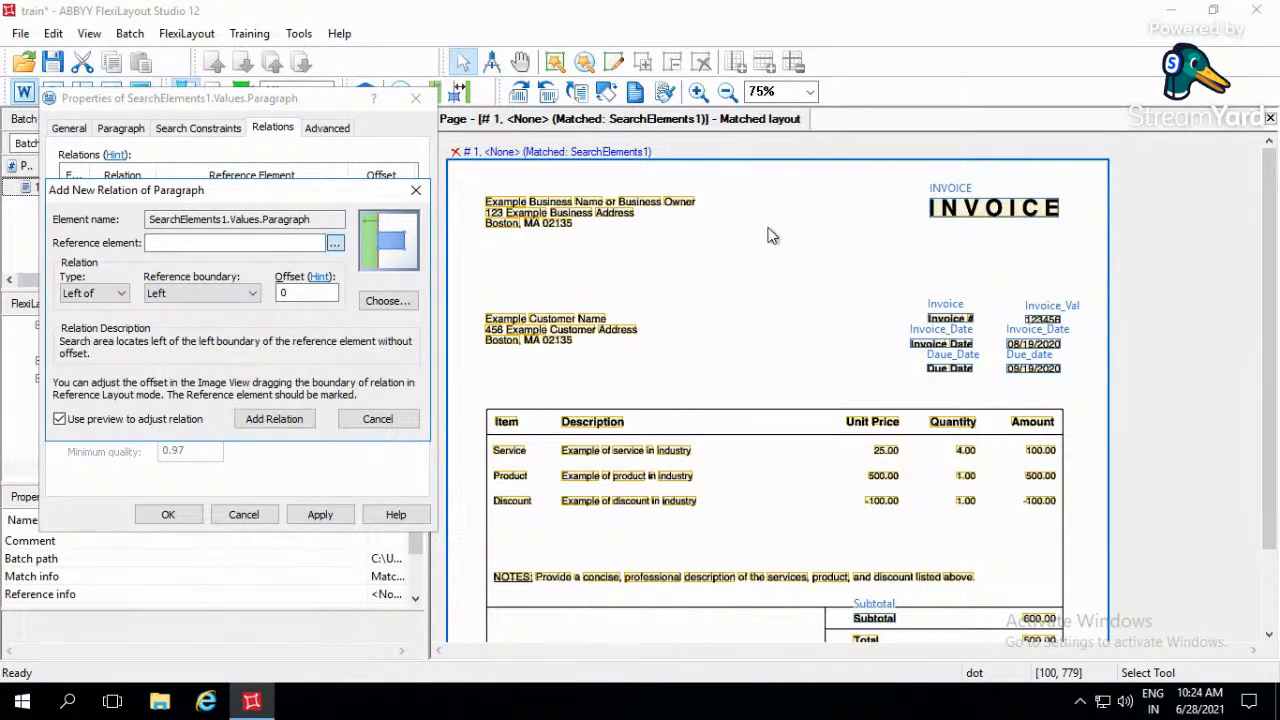
left_click(335, 243)
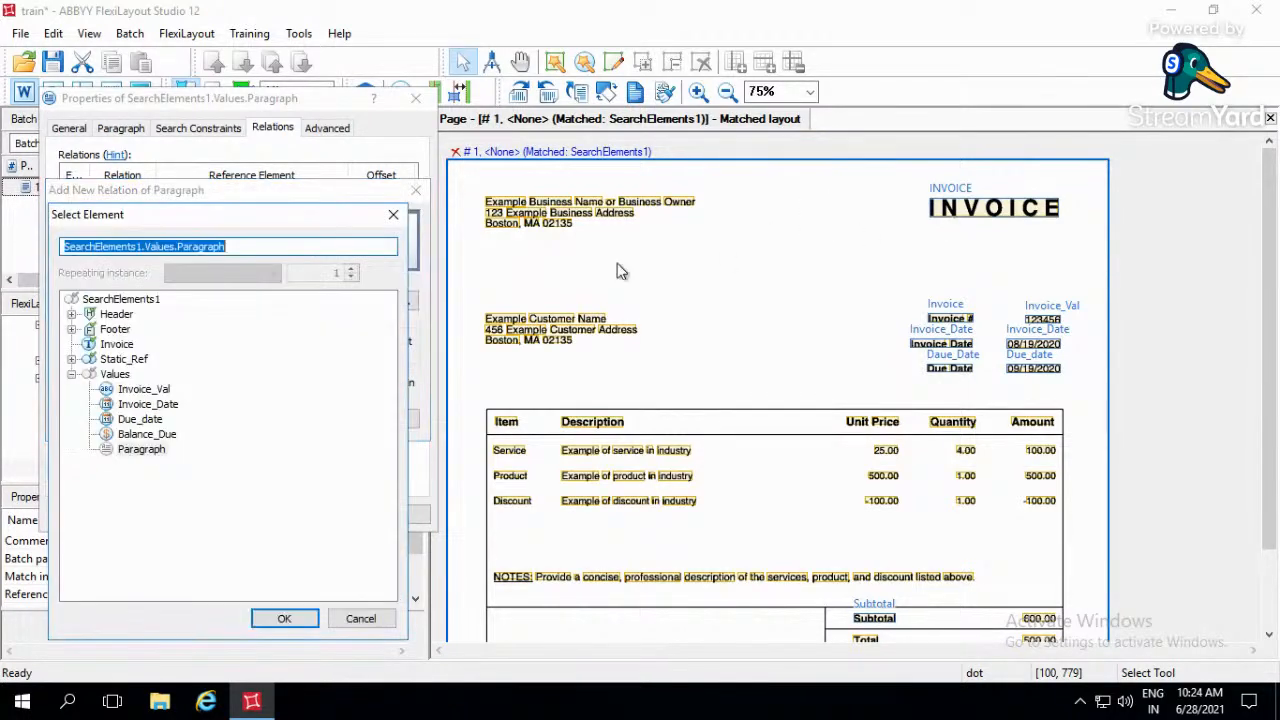
left_click(71, 314)
left_click(137, 329)
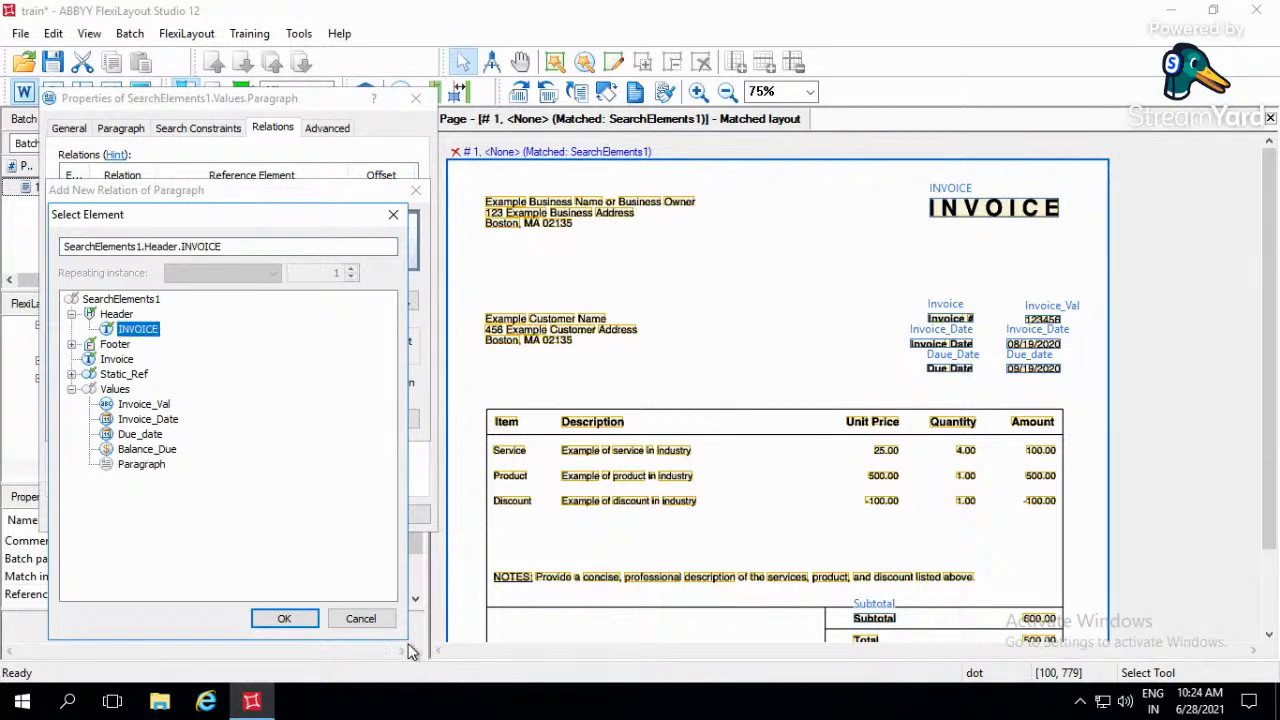
left_click(284, 618)
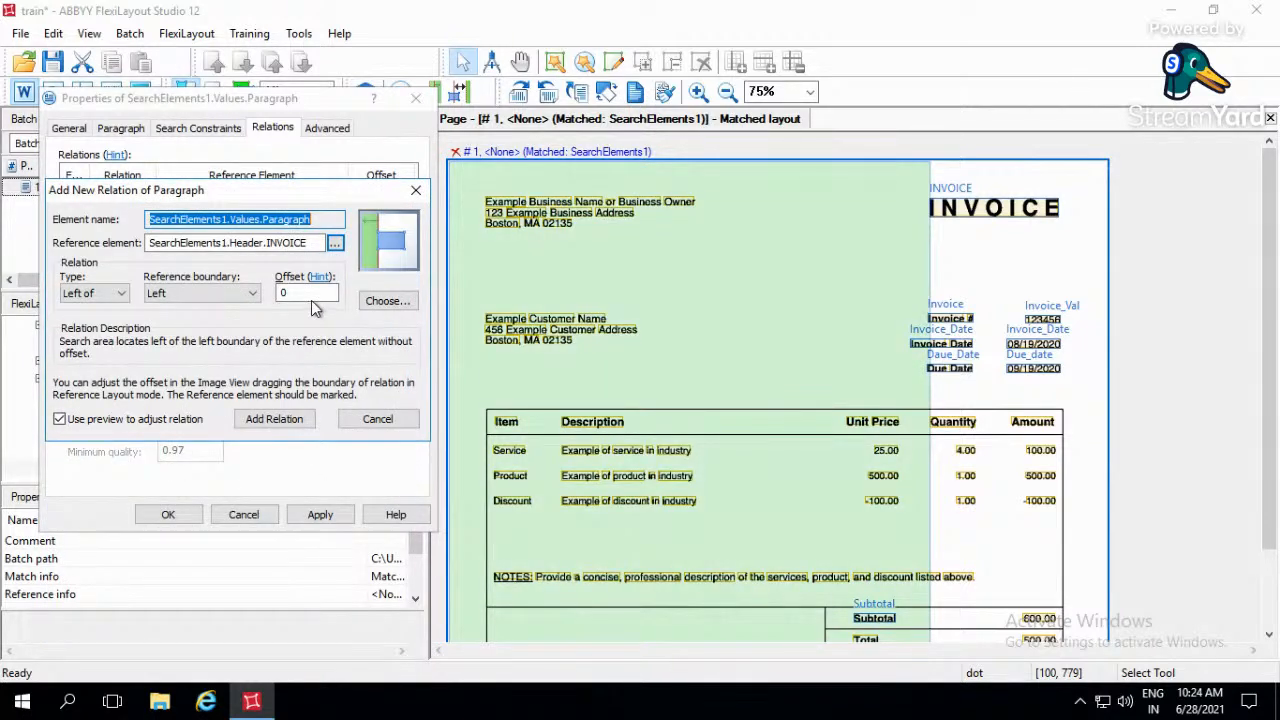
- Set the Left of relation's offset to 500 and add the relation to the paragraph
left_click(300, 293)
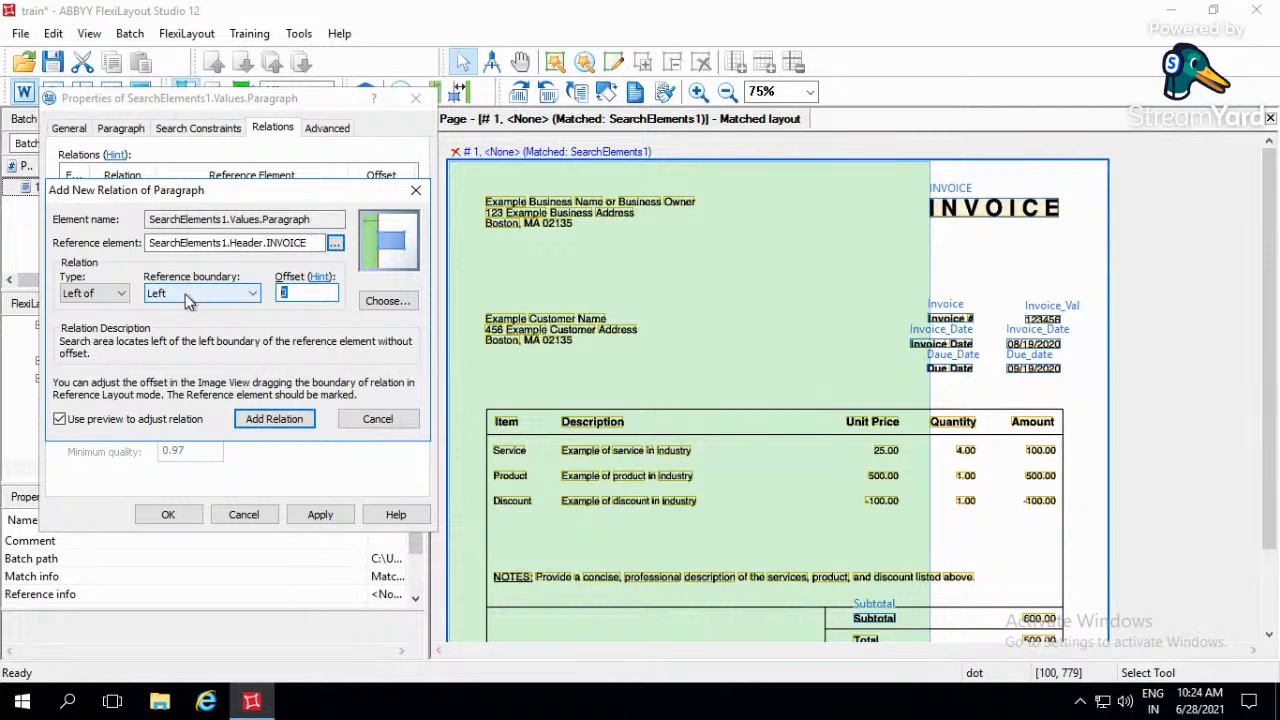
type("250")
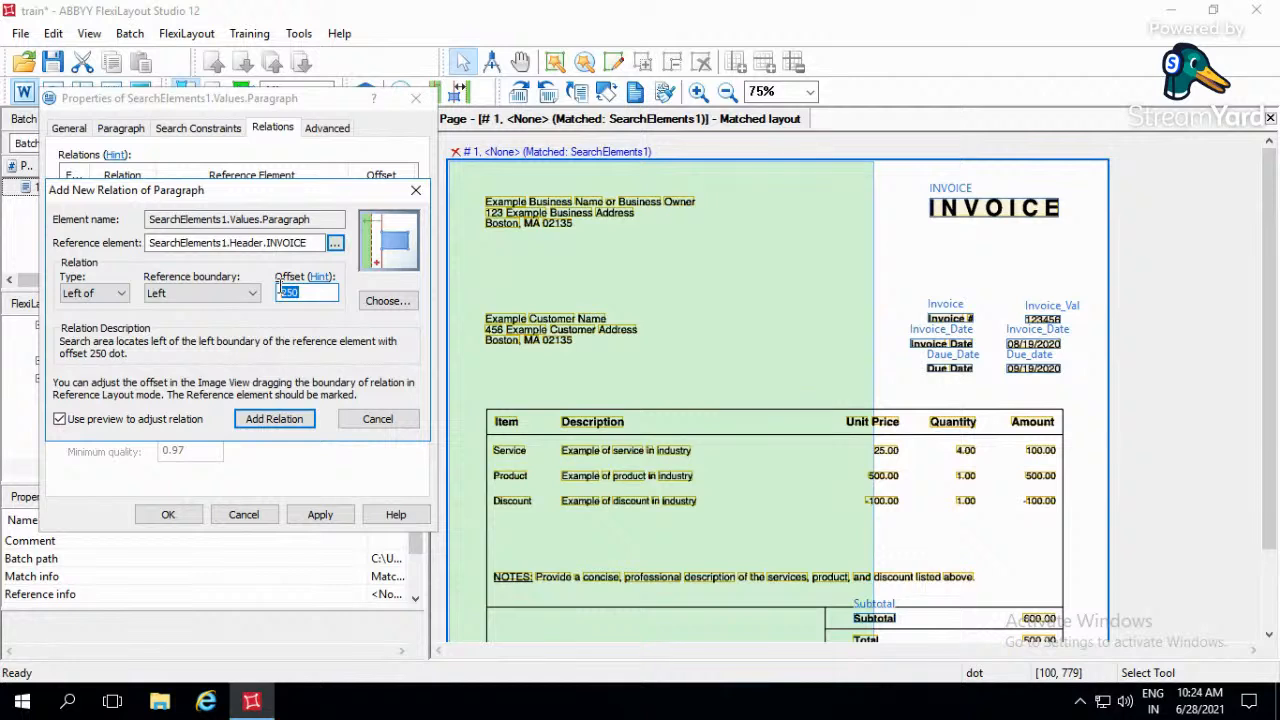
type("500")
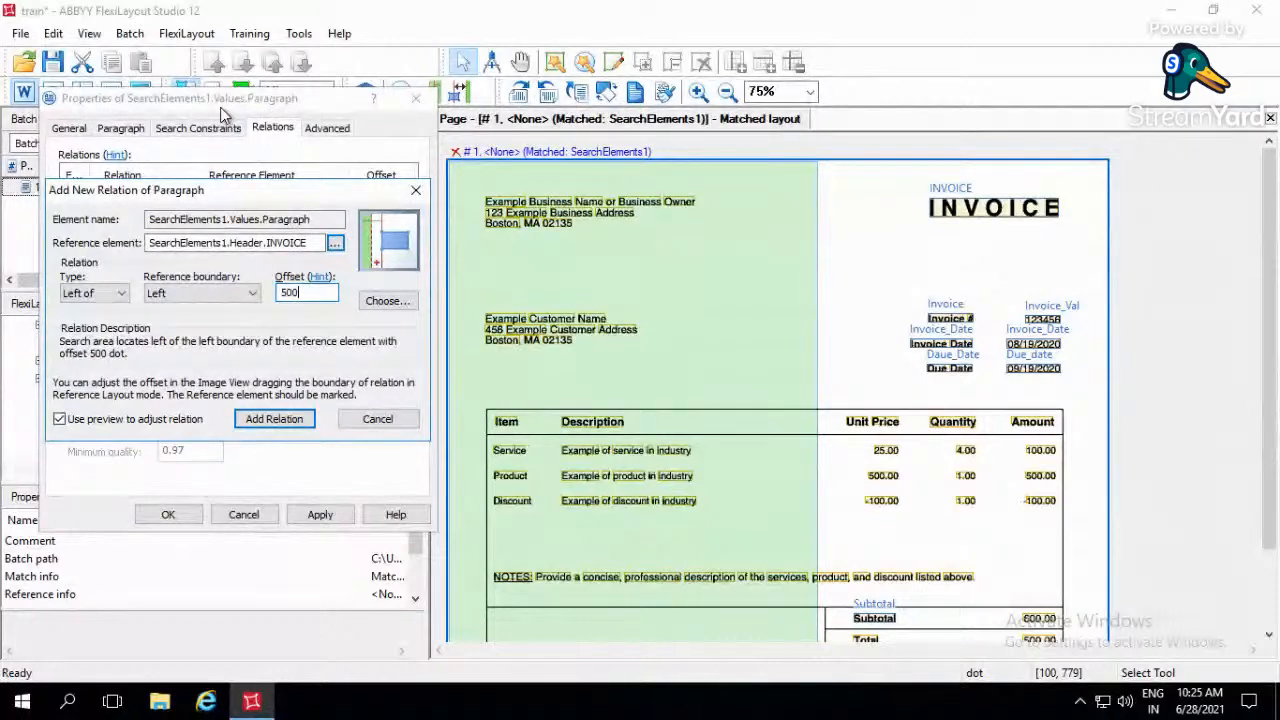
left_click(272, 422)
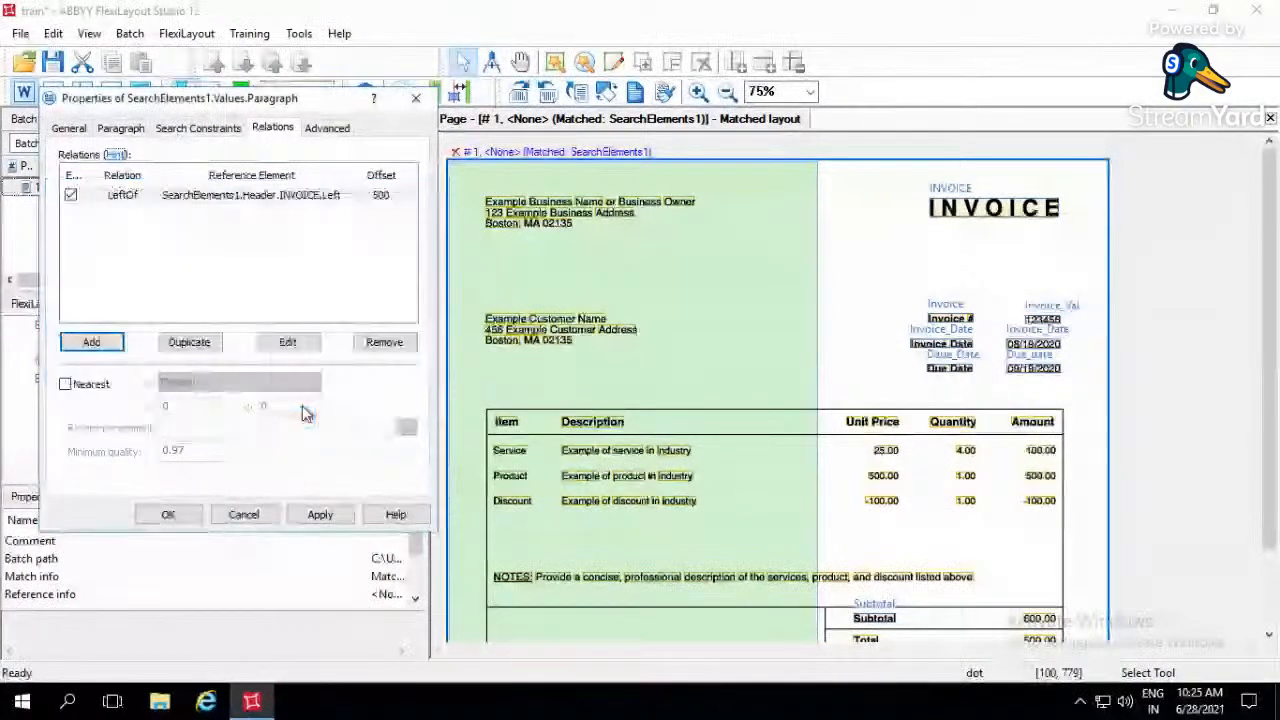
- Add a Below relation to the Address paragraph, using the Top boundary of Header.INVOICE with an offset of -50
left_click(108, 345)
left_click(120, 293)
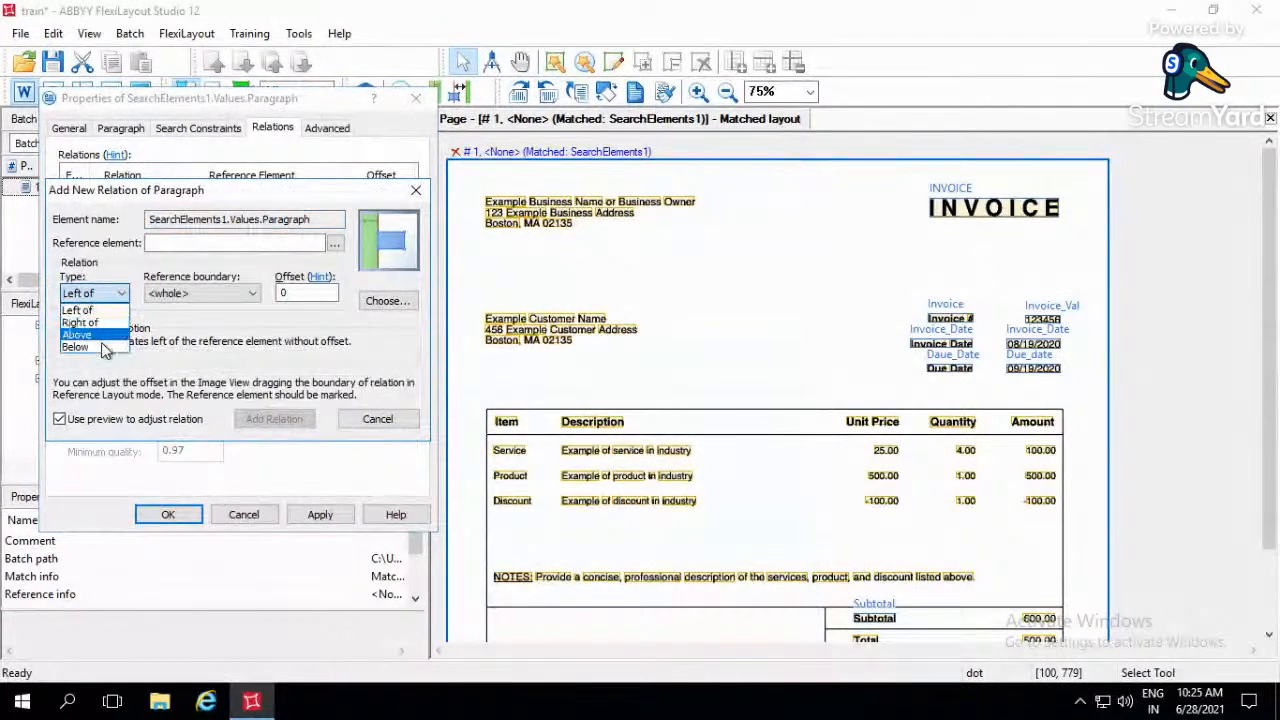
left_click(104, 347)
left_click(211, 293)
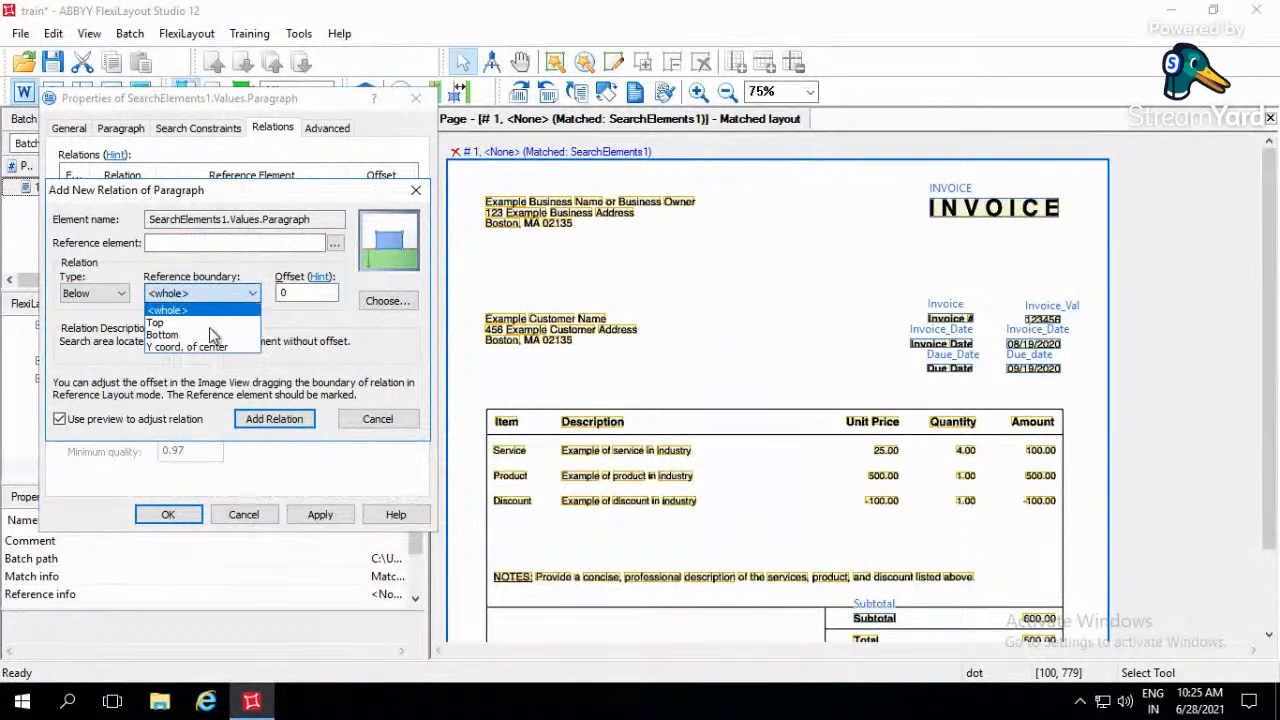
left_click(200, 322)
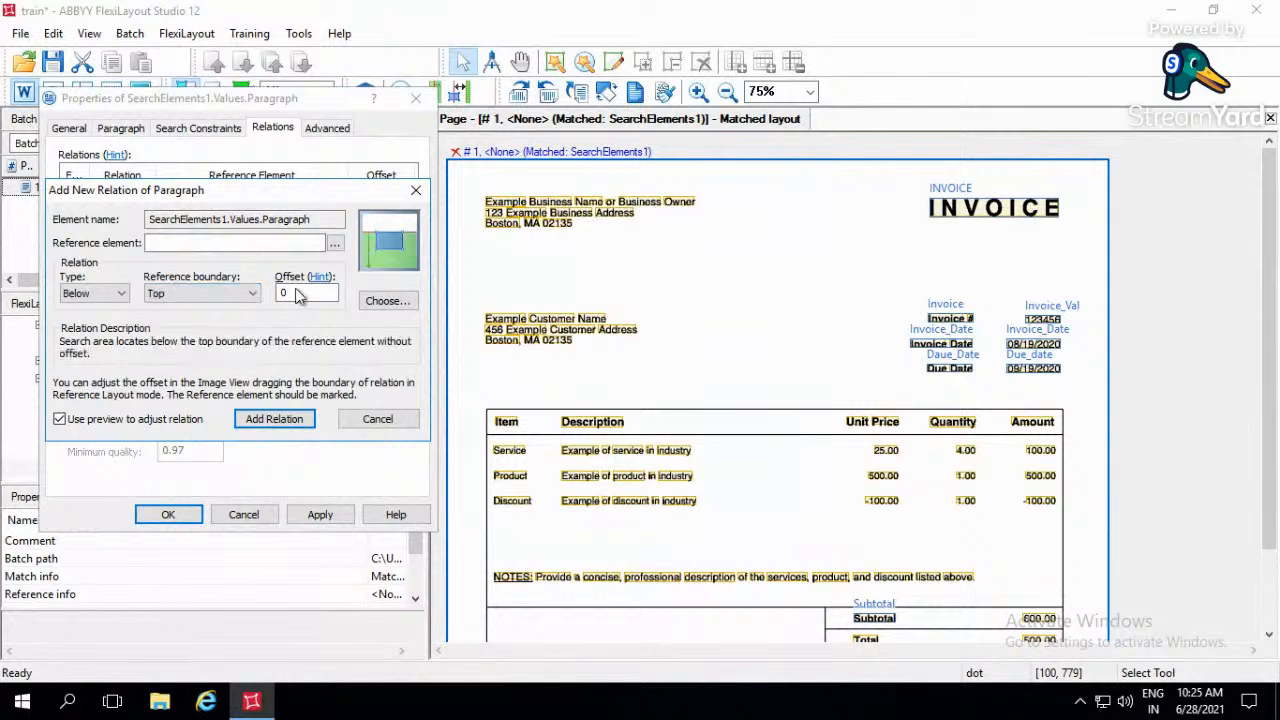
left_click(334, 243)
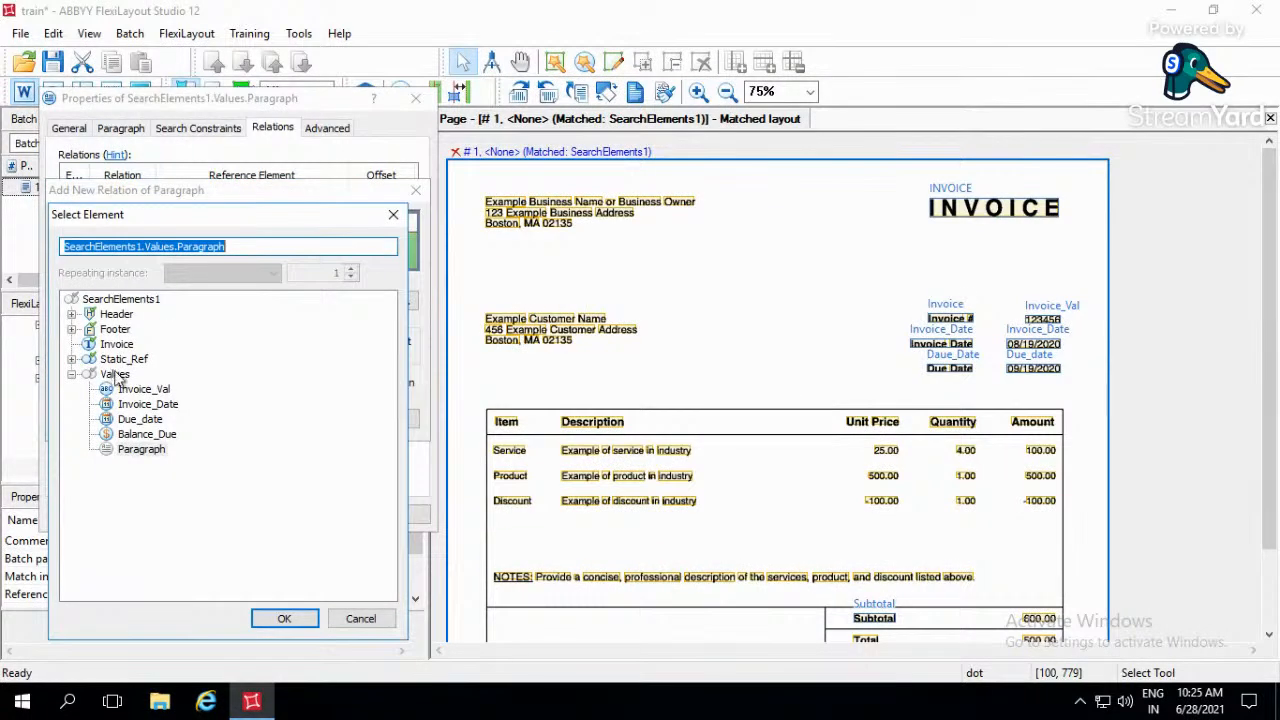
left_click(71, 314)
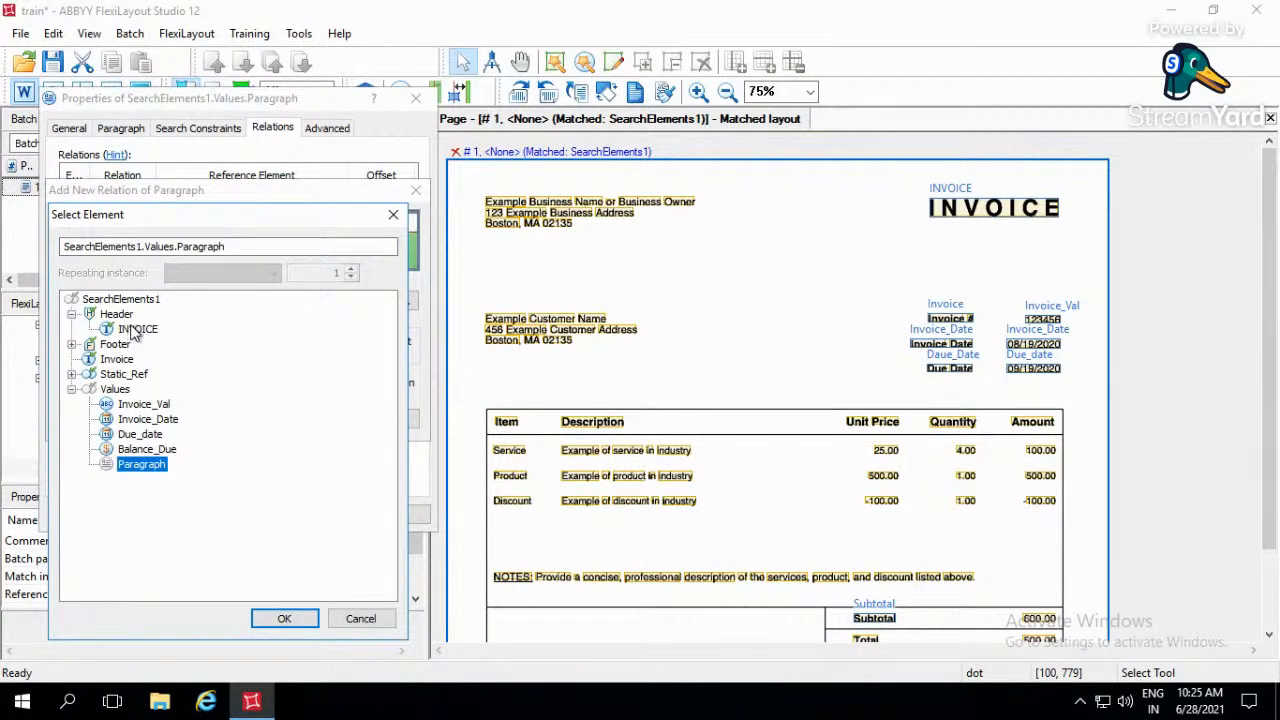
left_click(137, 329)
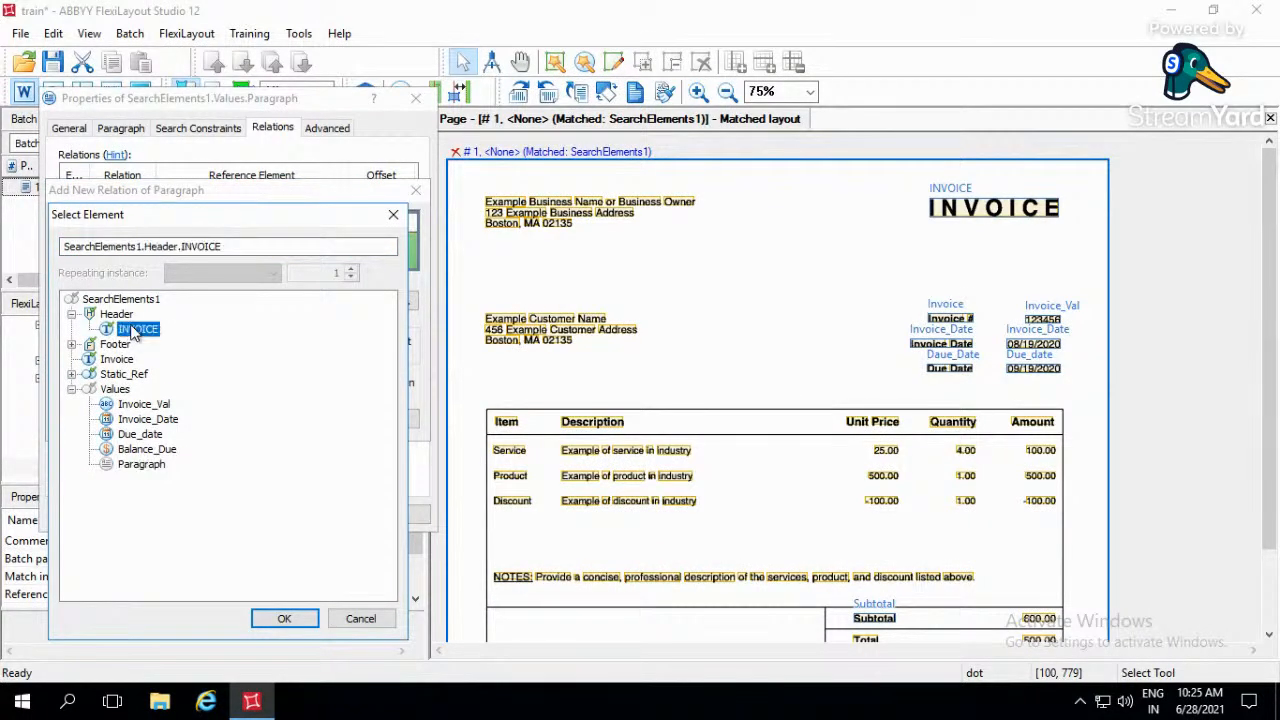
left_click(272, 618)
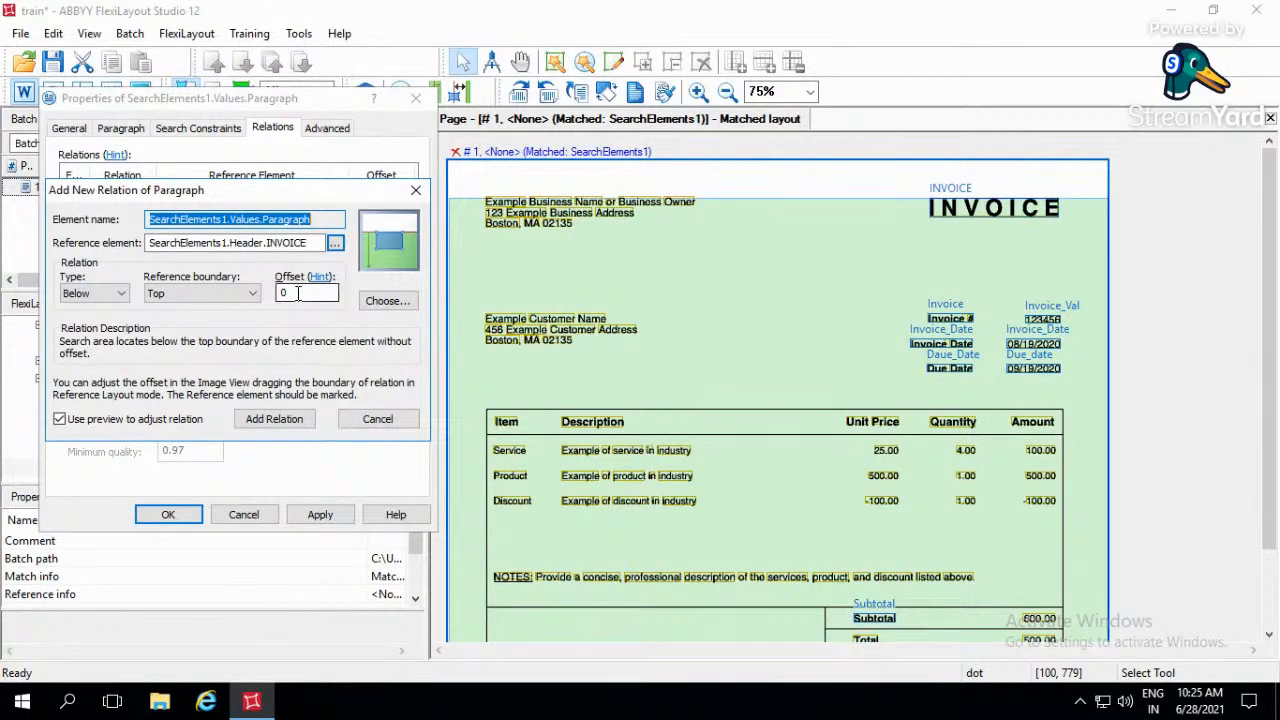
left_click_drag(297, 292, 258, 283)
type("-50")
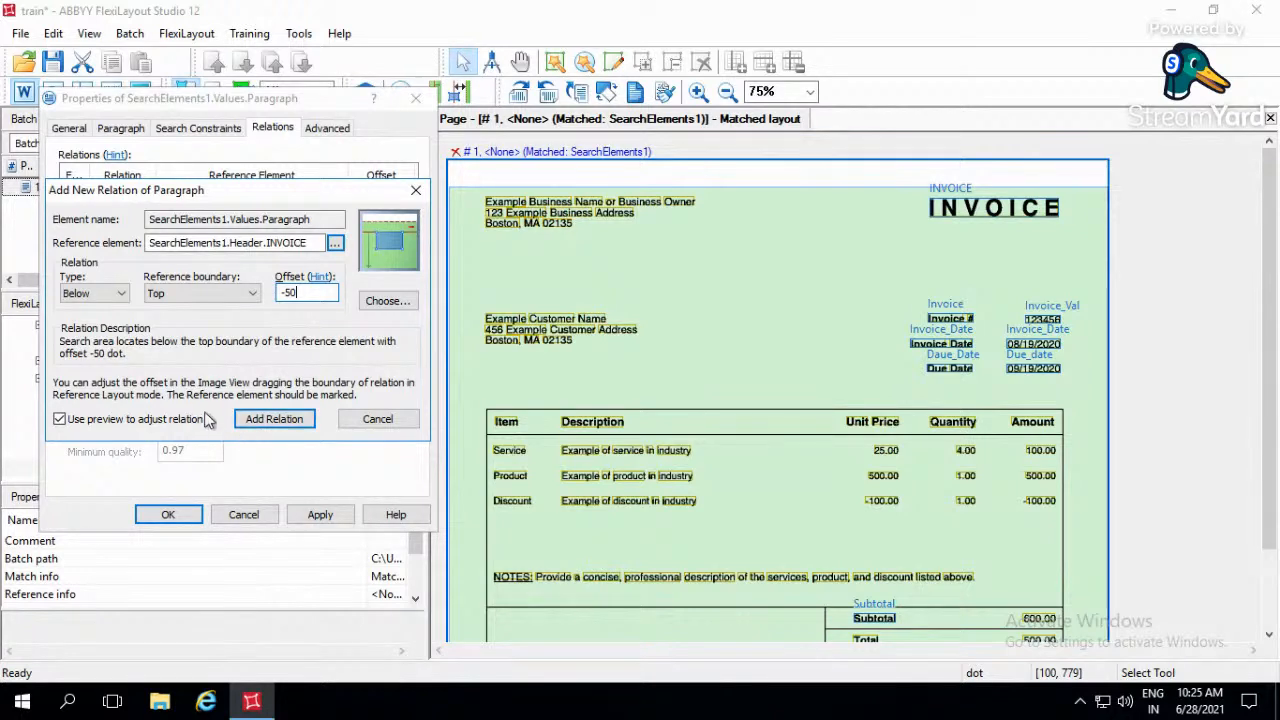
left_click(285, 422)
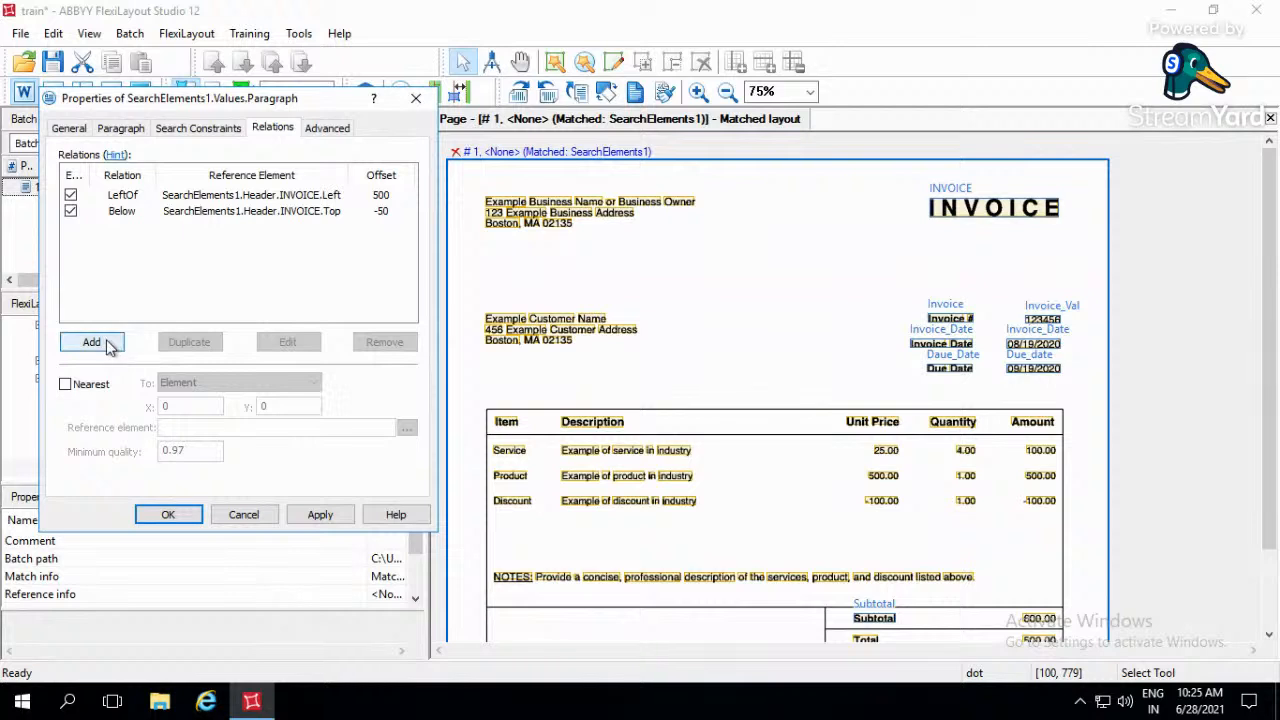
- Start an Above relation for the Address paragraph, referencing the Top boundary of the SearchElements1.Invoice element
left_click(112, 343)
left_click(115, 295)
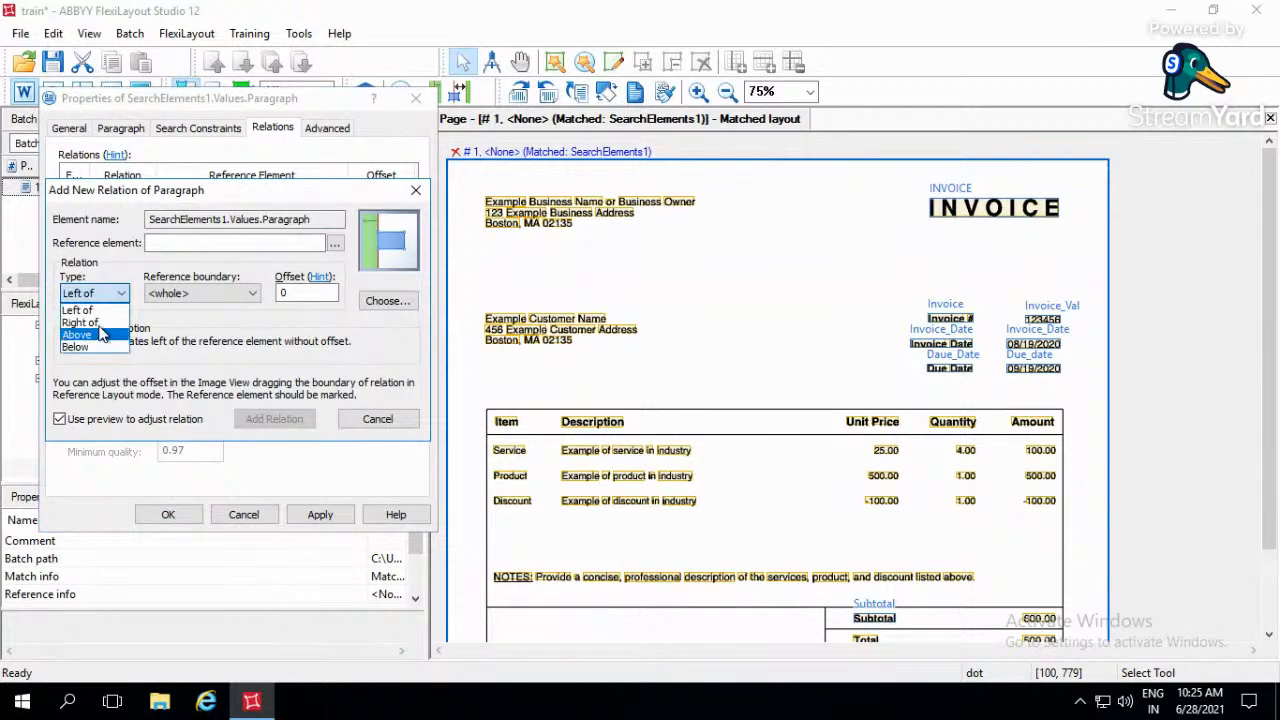
left_click(104, 321)
left_click(118, 295)
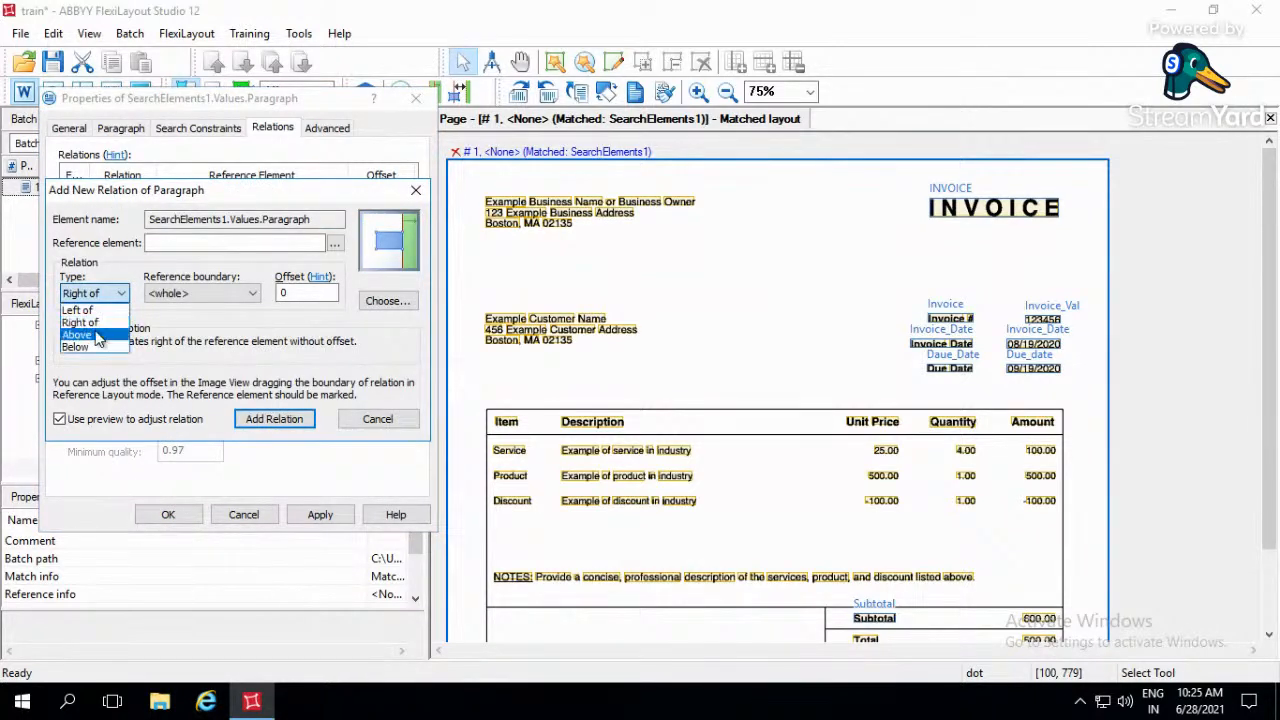
left_click(108, 334)
left_click(200, 293)
left_click(185, 330)
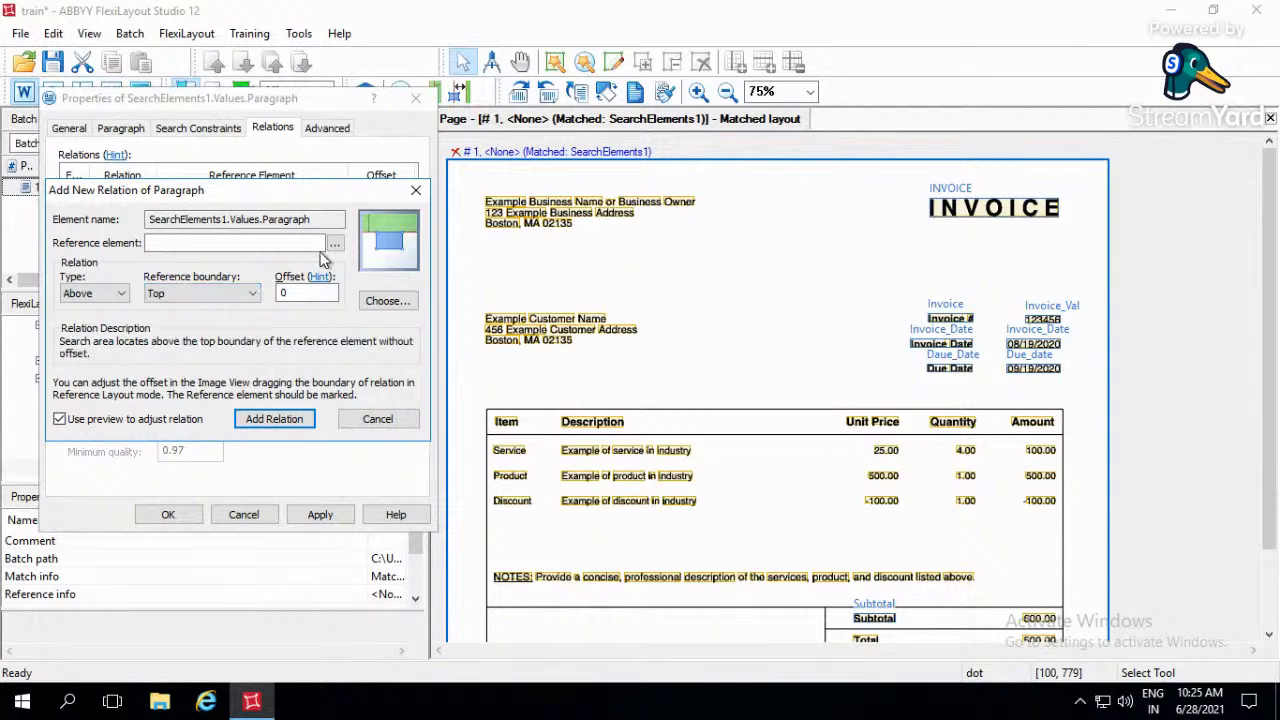
left_click(335, 243)
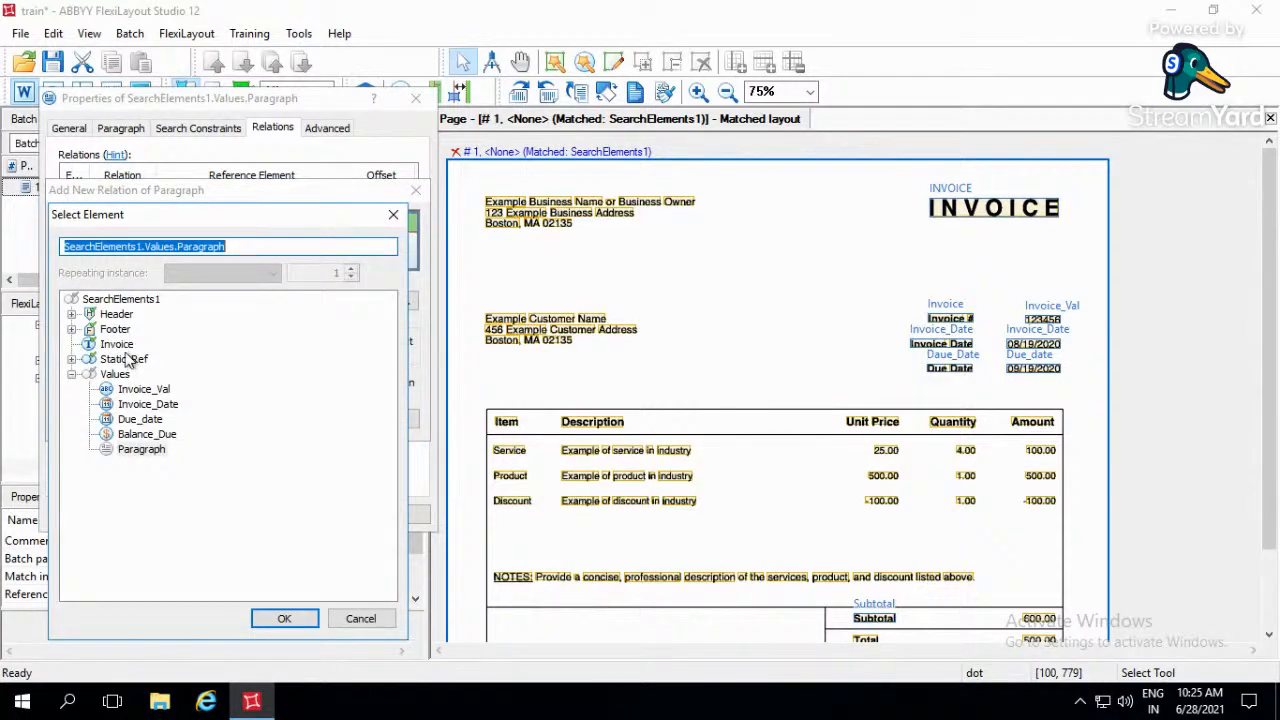
left_click(116, 344)
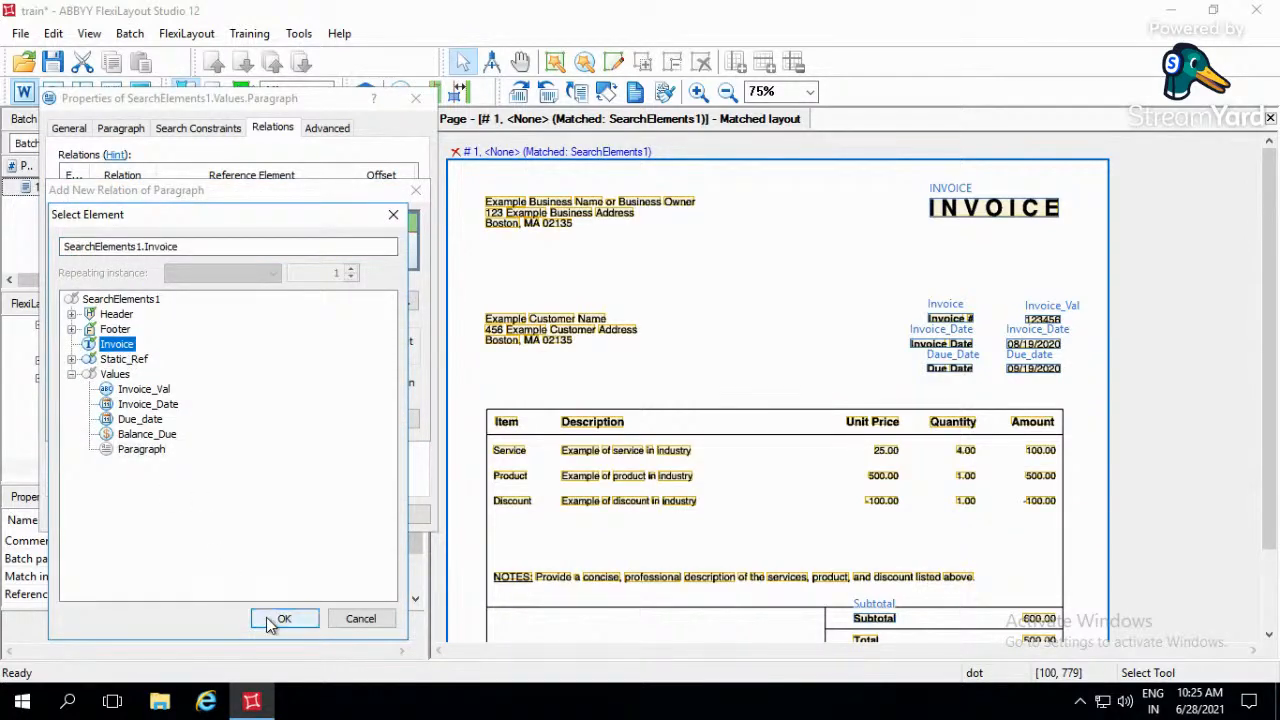
left_click(278, 618)
- Set the Above relation's offset to 50, add it and accept the Address paragraph's properties
double_click(300, 292)
type("50")
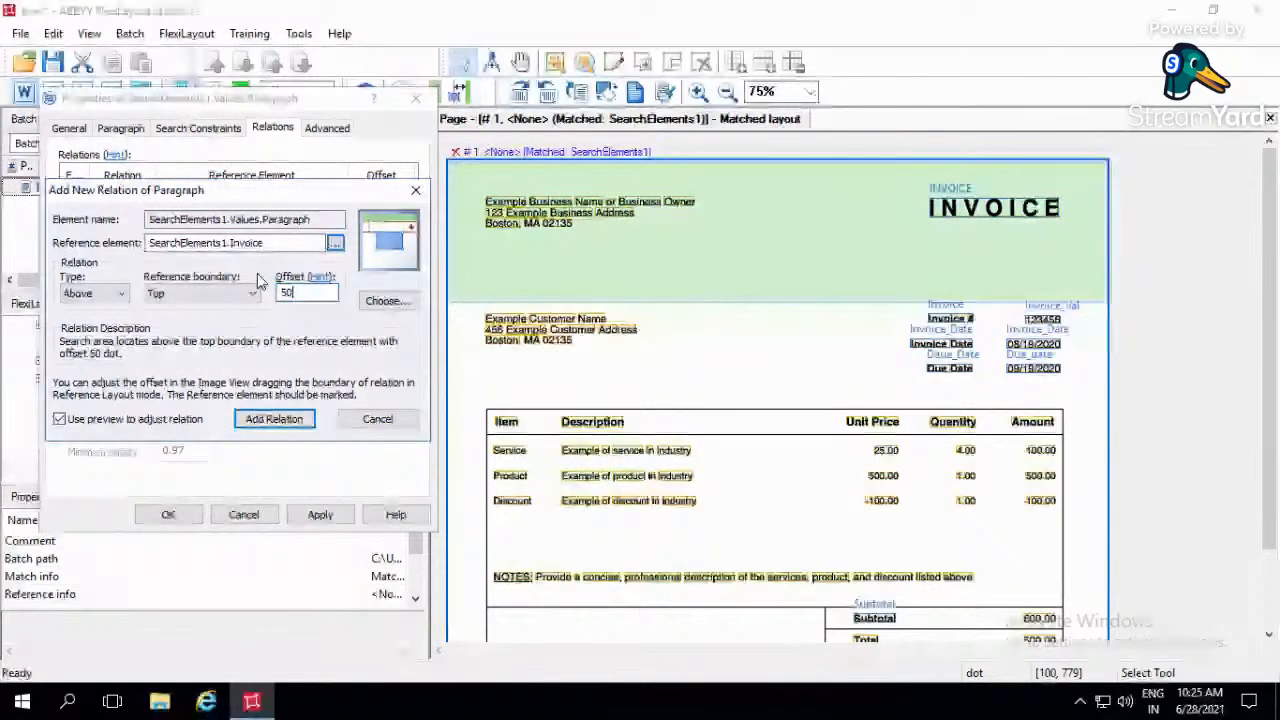
left_click(274, 419)
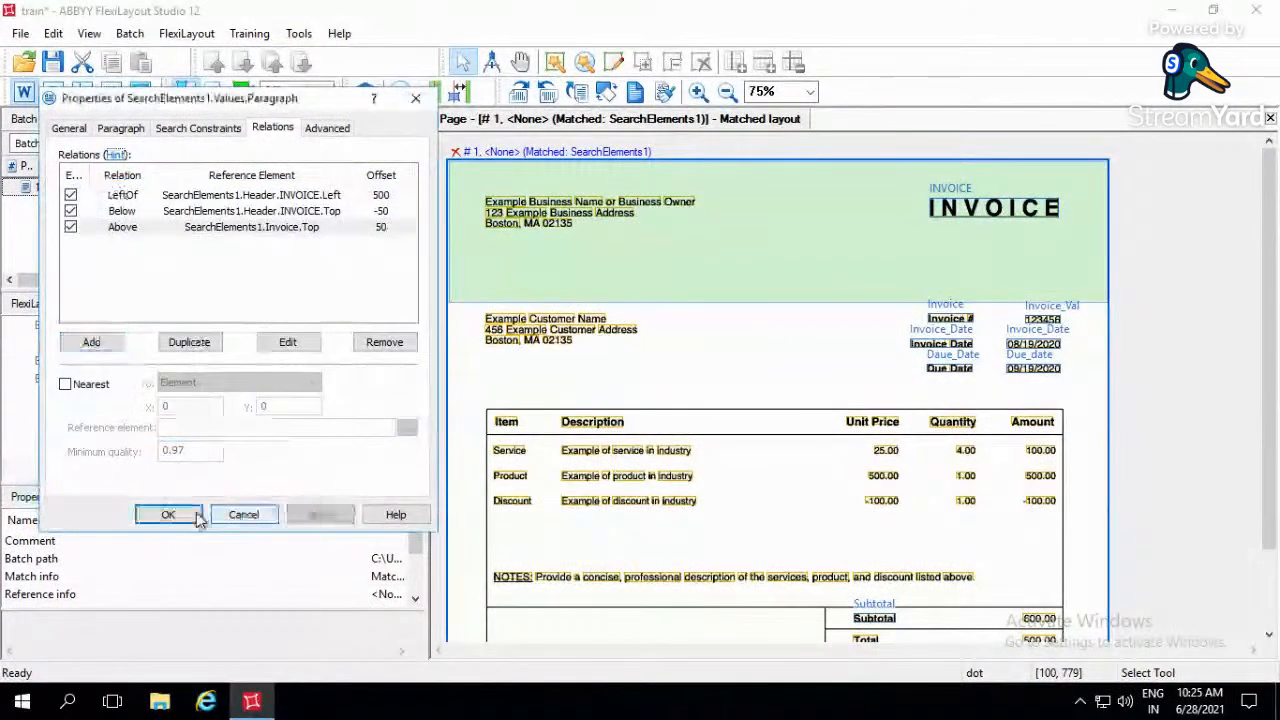
left_click(168, 514)
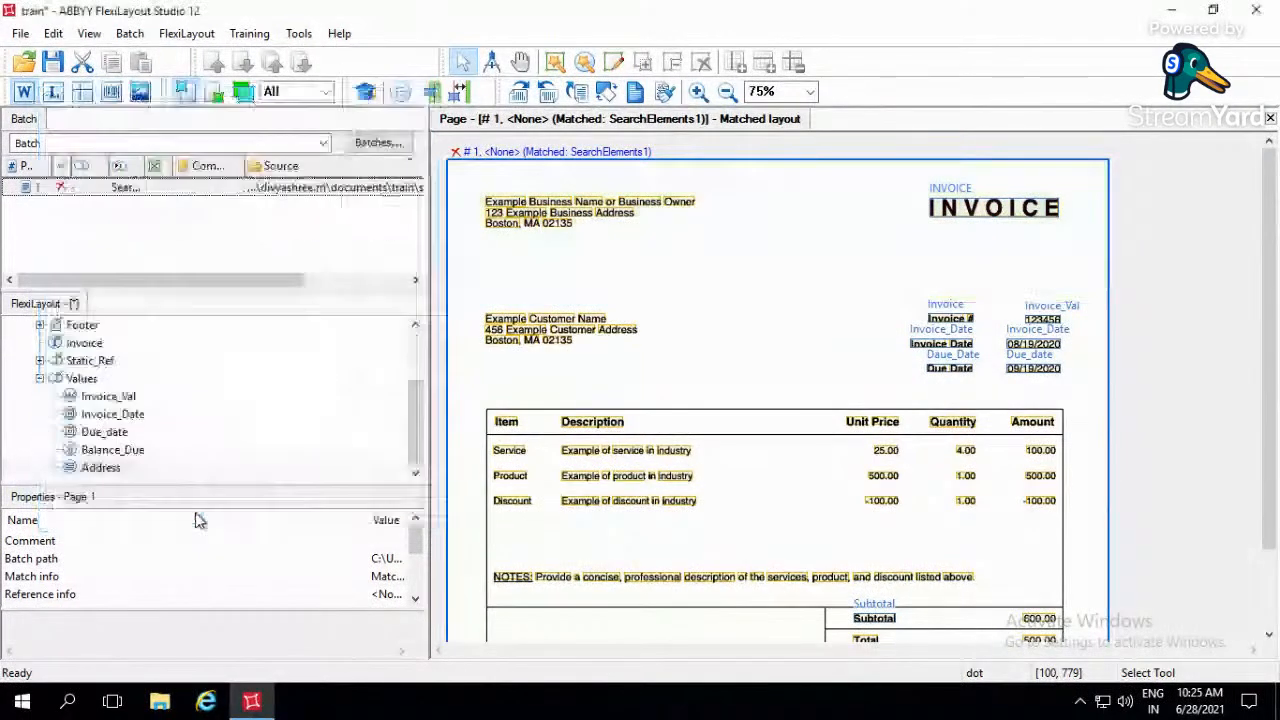
- Match the FlexiLayout to page 1 and inspect the regions found for Address and Balance_Due
left_click(289, 195)
double_click(289, 196)
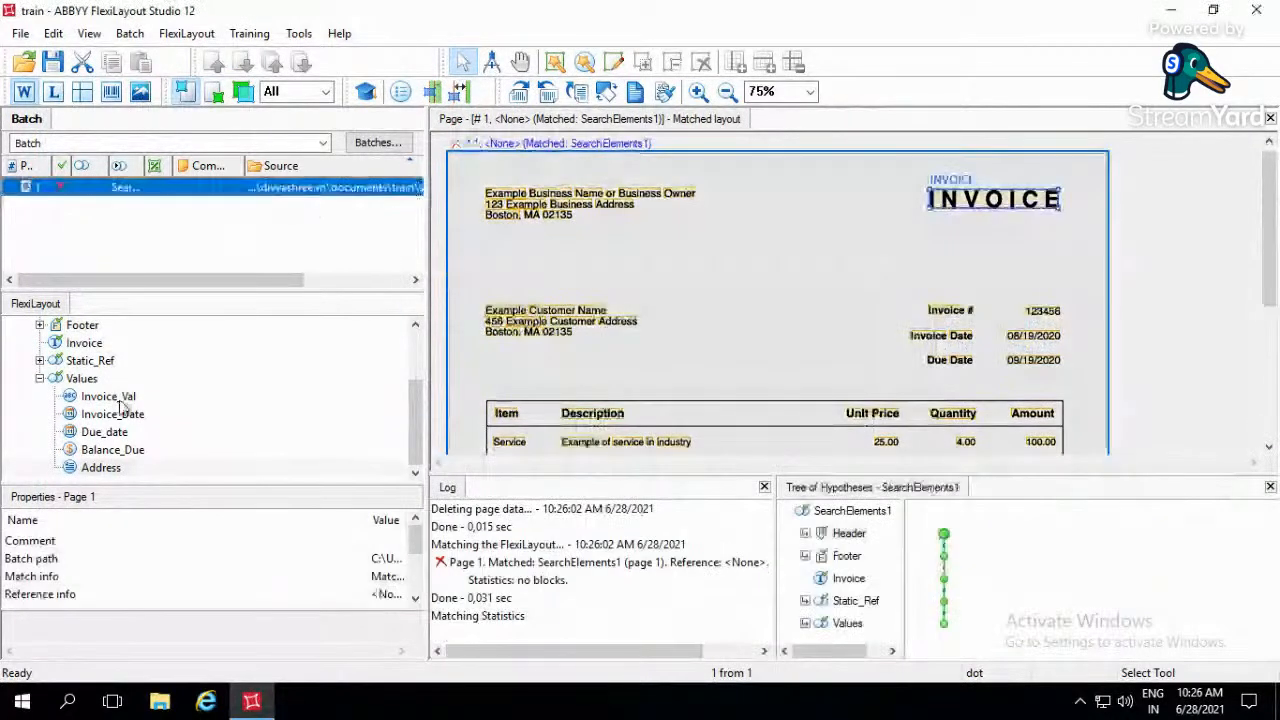
left_click(103, 468)
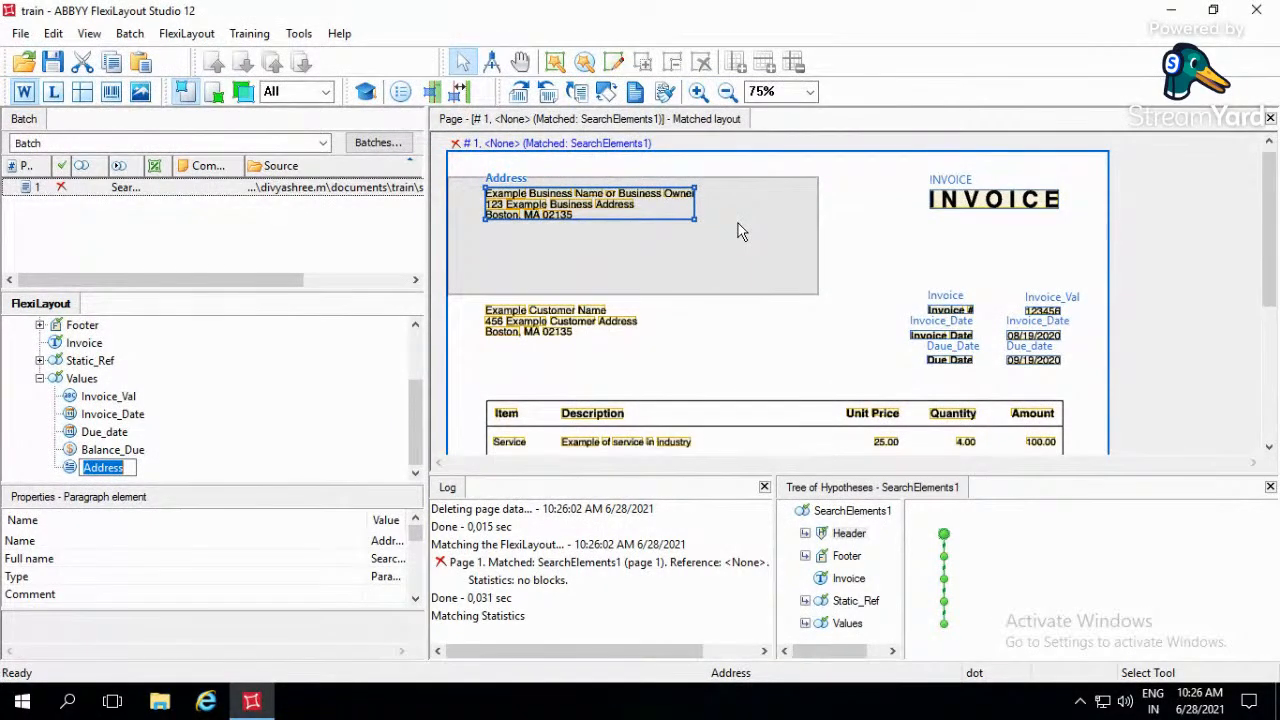
left_click(194, 452)
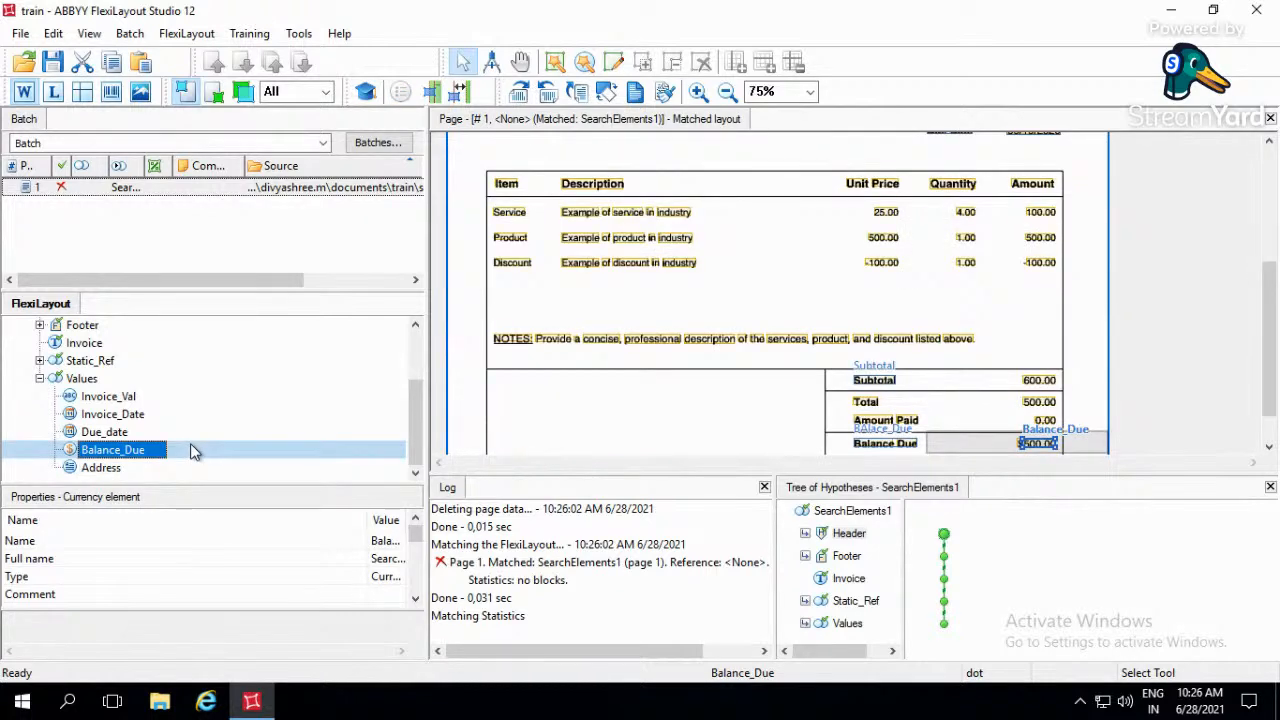
- Add a text block named Invoice_Number to the FlexiLayout's Blocks
scroll(170, 450, "up", 2)
scroll(207, 416, "down", 2)
scroll(207, 416, "up", 2)
left_click(64, 343)
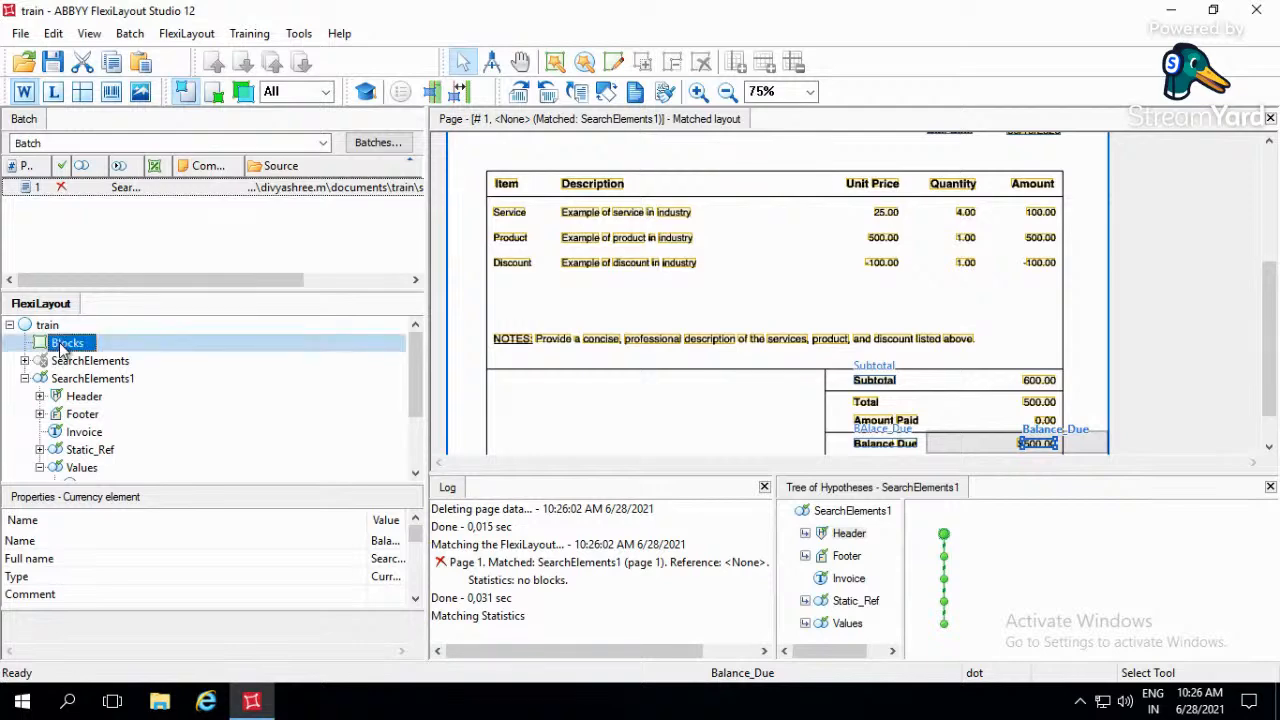
right_click(64, 343)
mouse_move(115, 358)
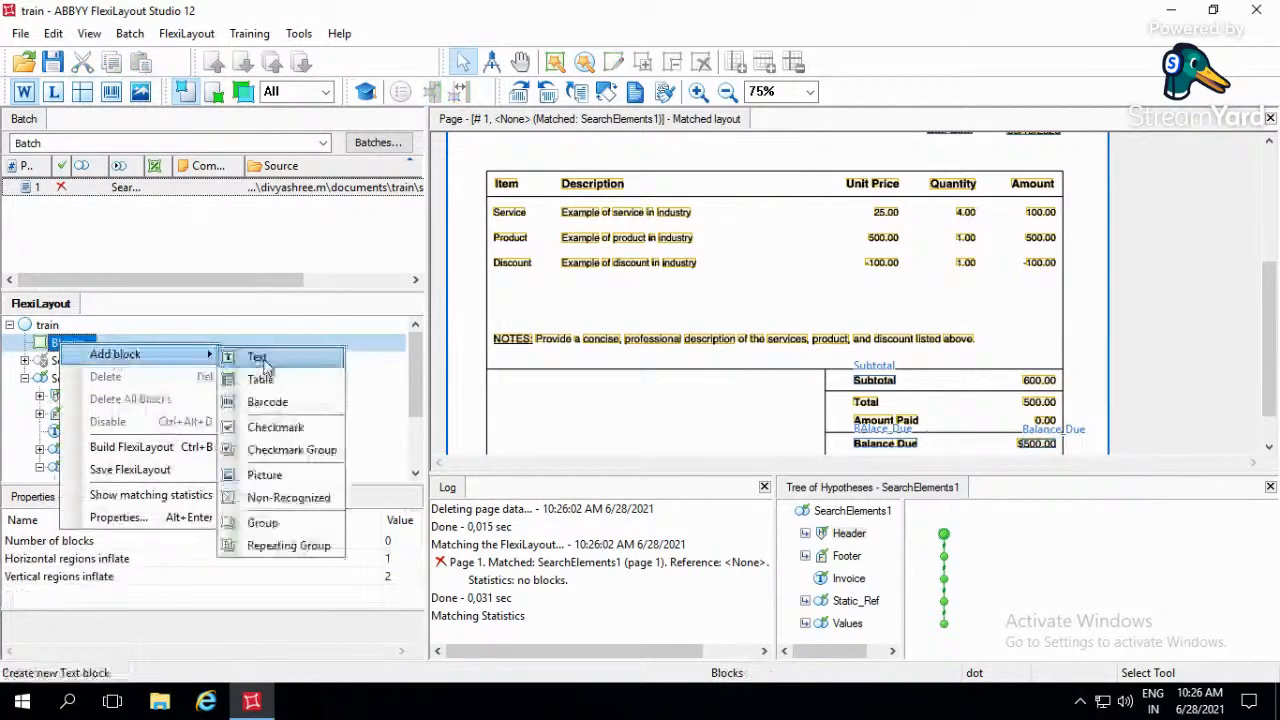
left_click(258, 358)
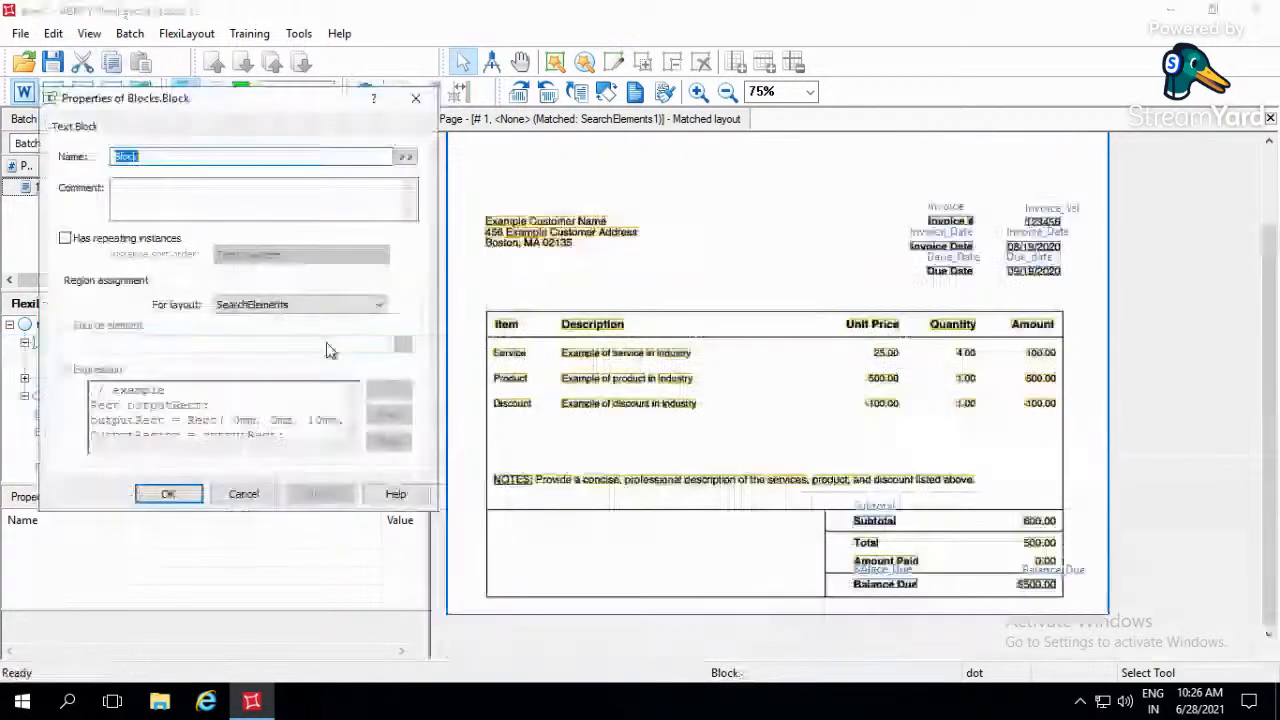
type("Invoice")
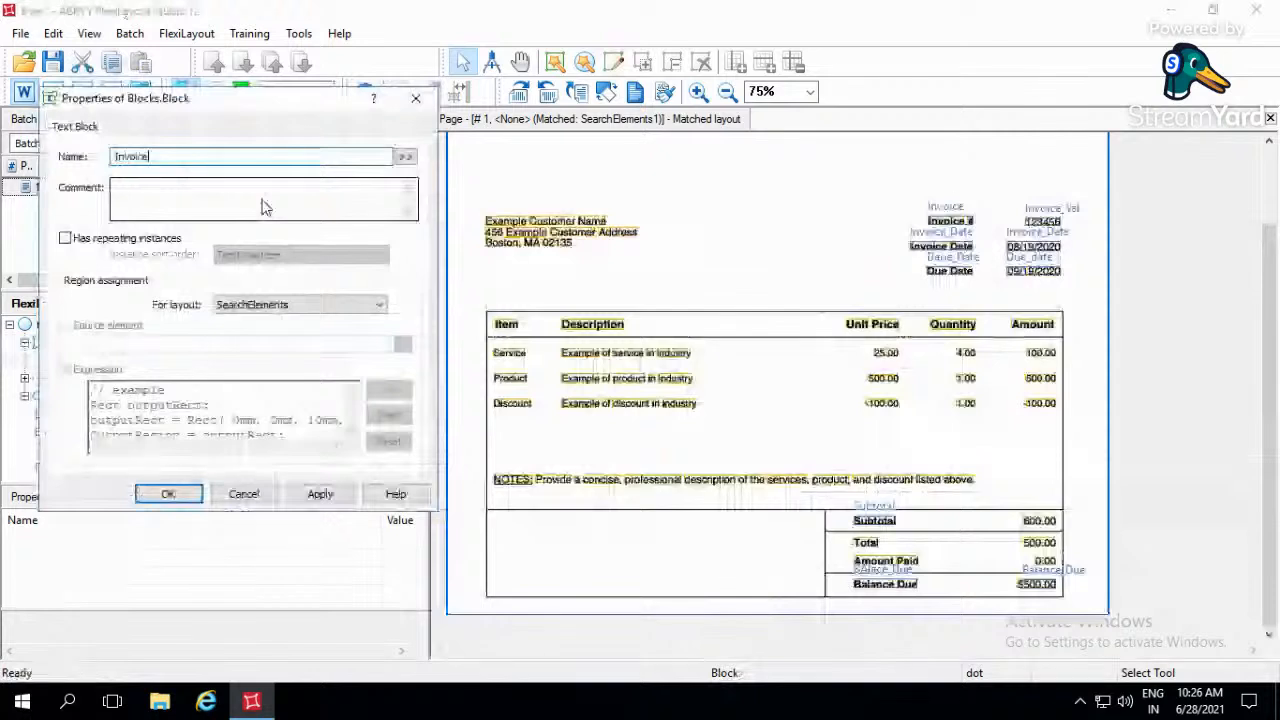
type("_Num")
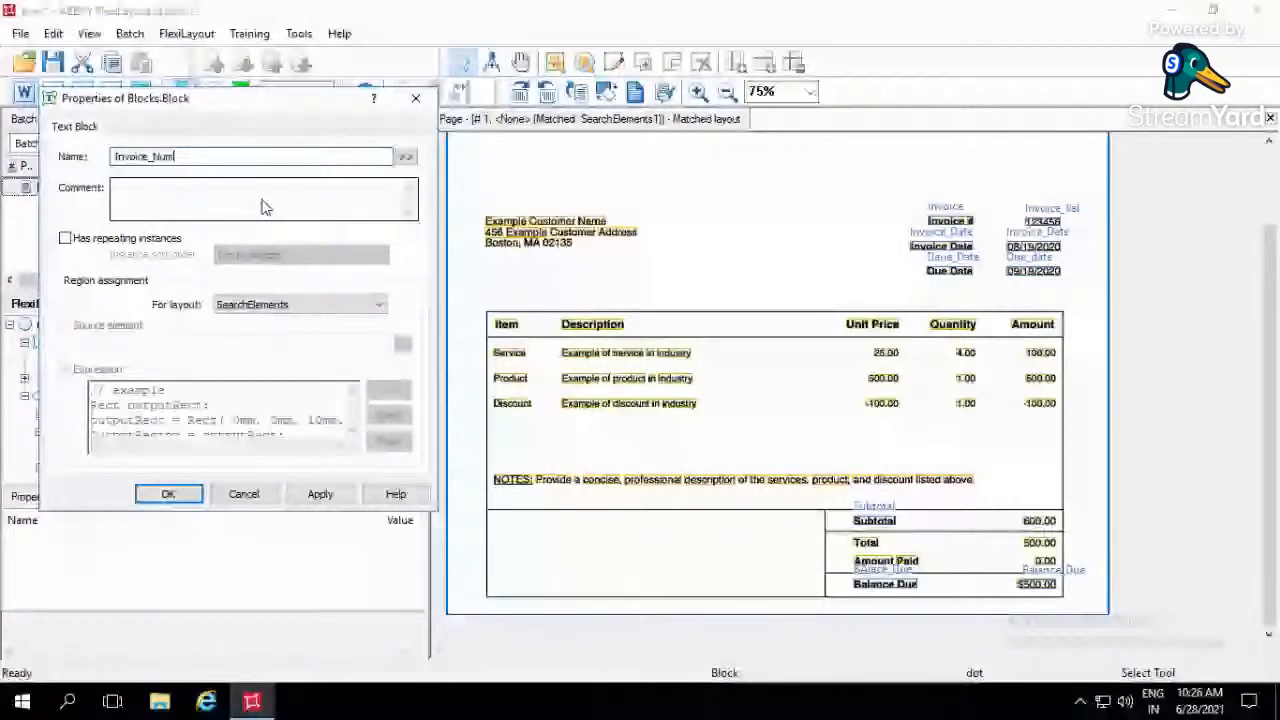
type("ber")
- Assign the Invoice_Number block's region for layout SearchElements1 to the source element SearchElements1.Values.Invoice_Val and accept its properties
left_click(252, 305)
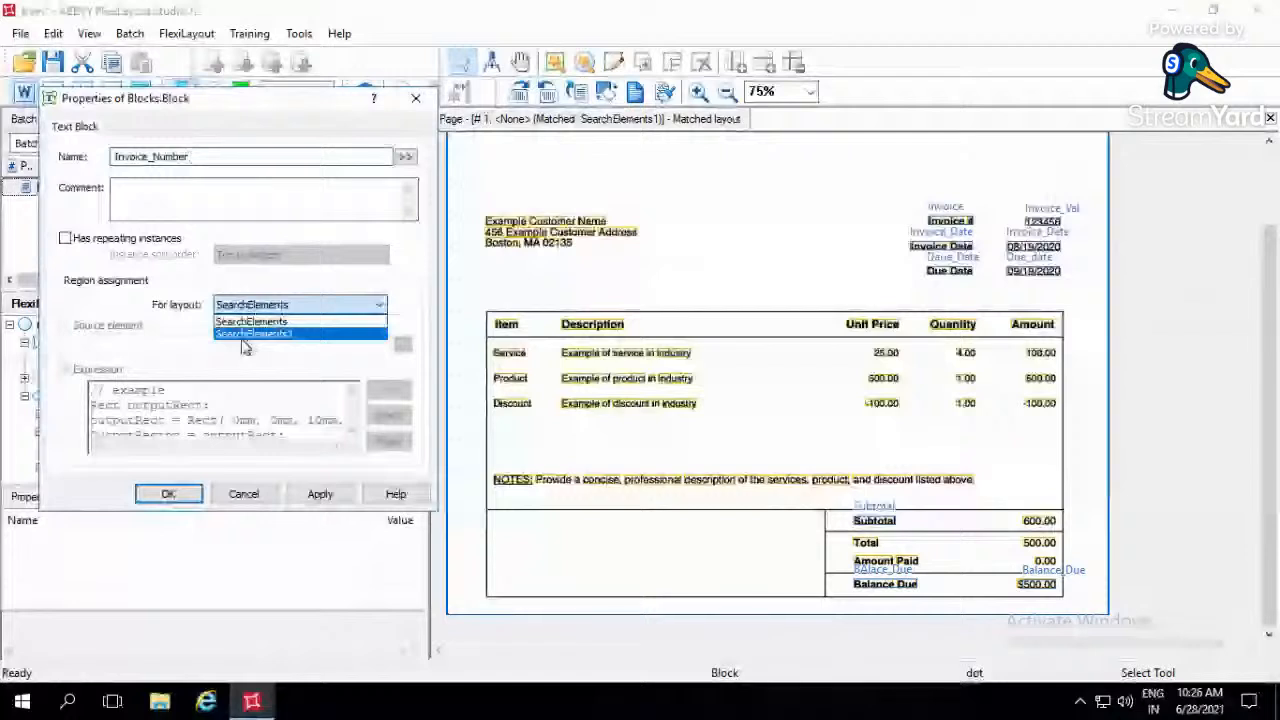
left_click(243, 335)
left_click(90, 328)
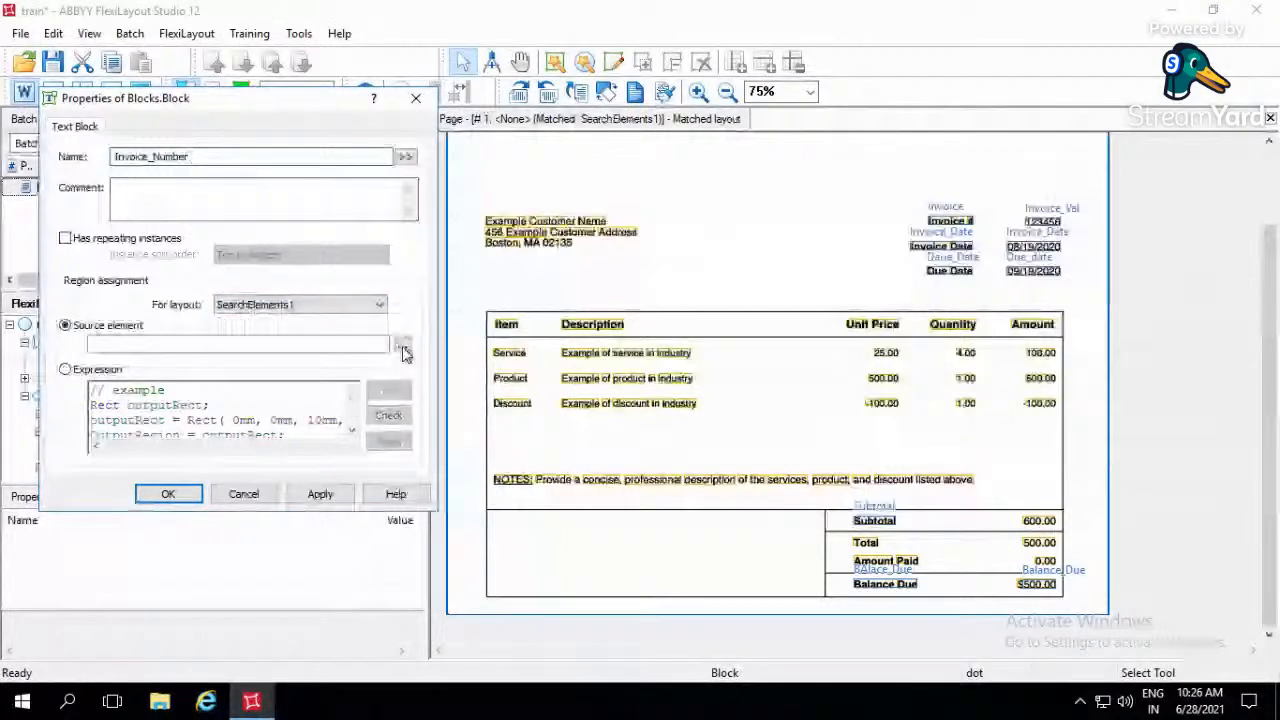
left_click(402, 347)
left_click(148, 399)
left_click(285, 554)
left_click(320, 494)
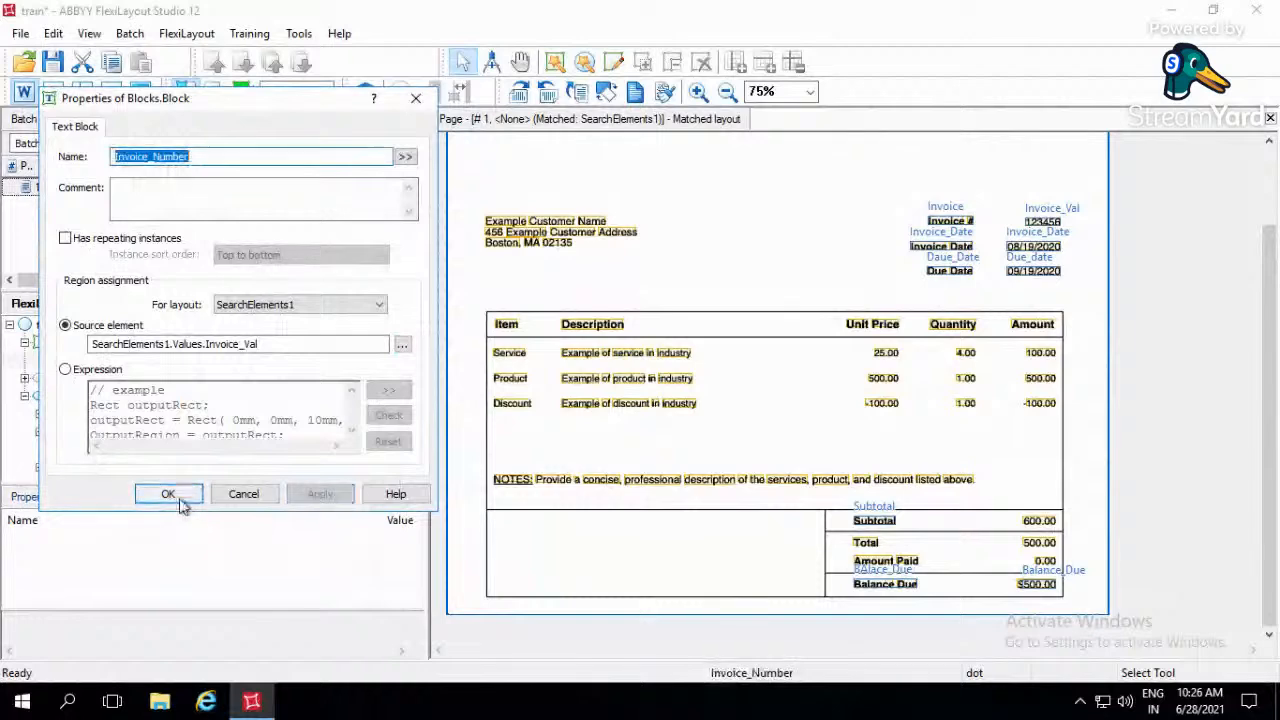
left_click(168, 494)
- Add another text block to Blocks and name it Invoice_Date
left_click(70, 342)
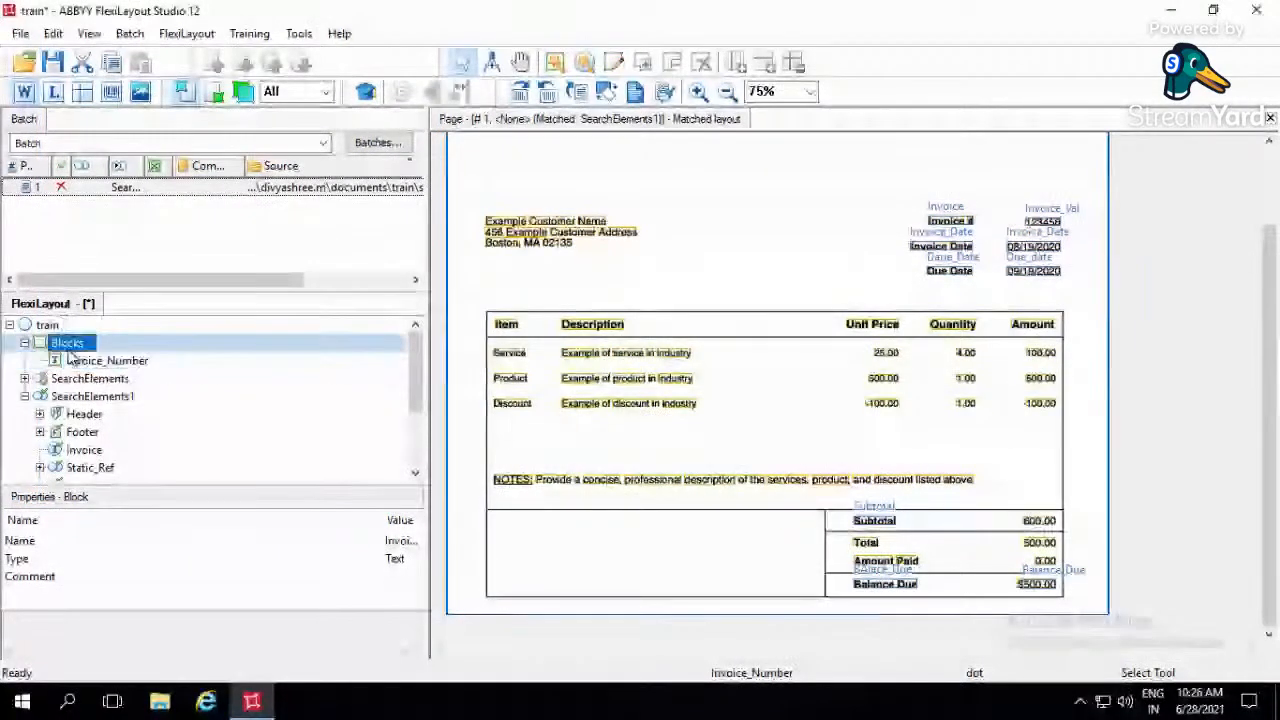
right_click(68, 350)
mouse_move(125, 365)
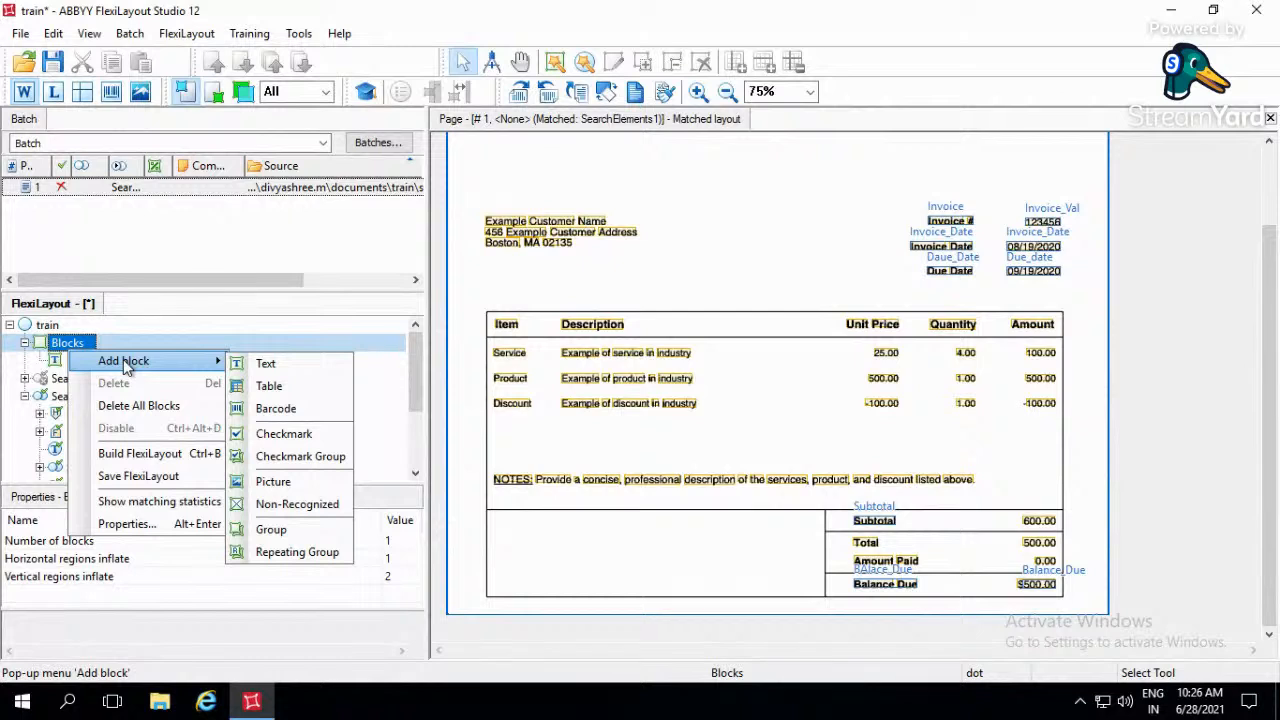
left_click(281, 365)
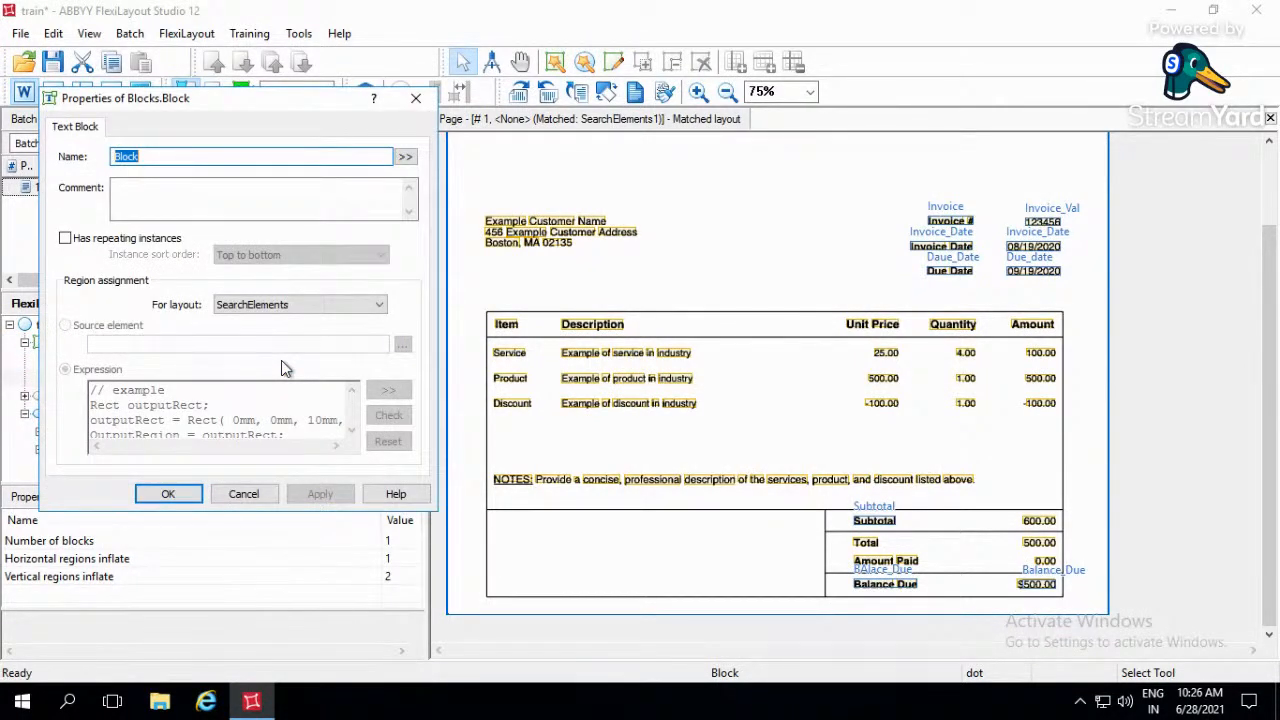
type("Invoice_Date")
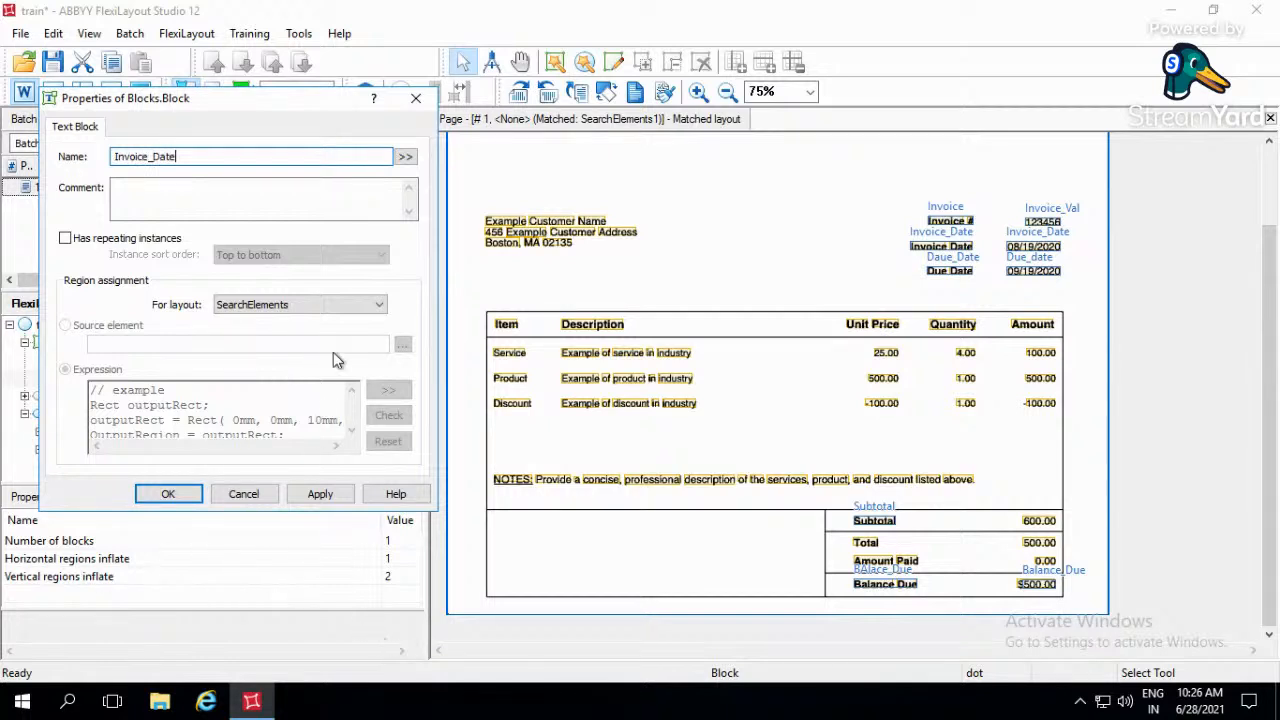
- For layout SearchElements1, set the Invoice_Date block's source element to SearchElements1.Values.Invoice_Date and accept its properties
left_click(344, 304)
left_click(321, 335)
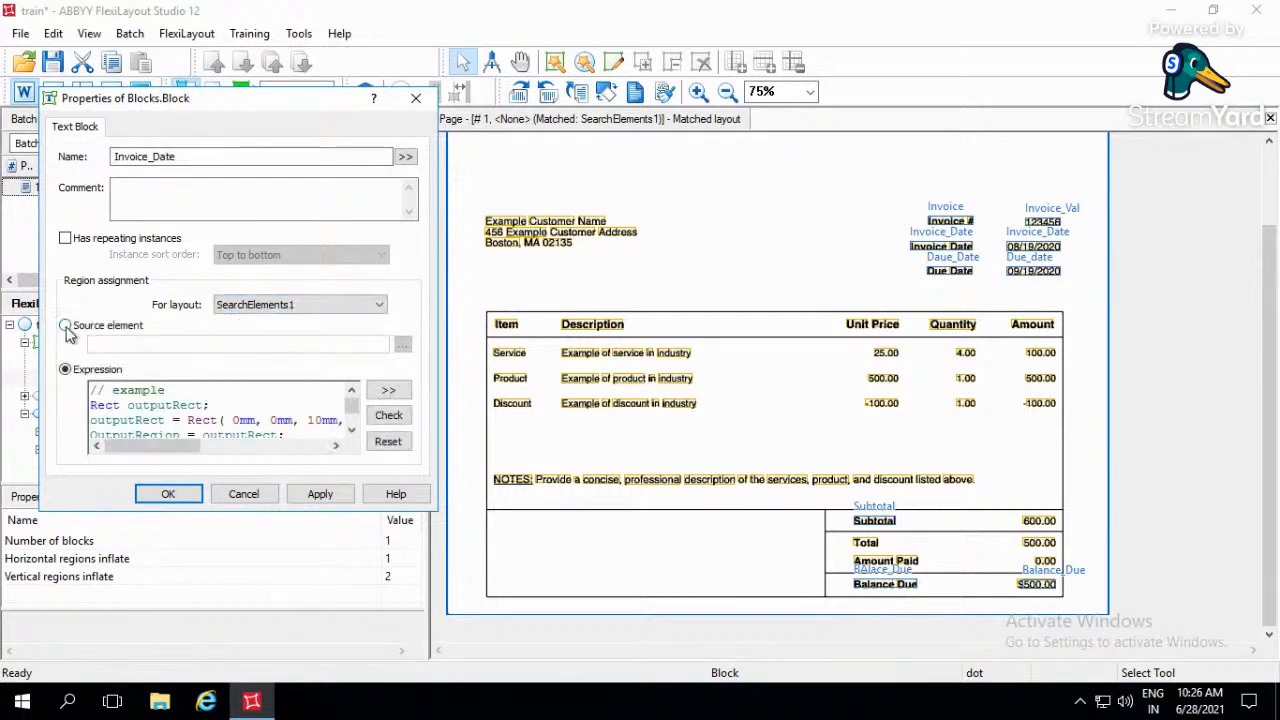
left_click(402, 344)
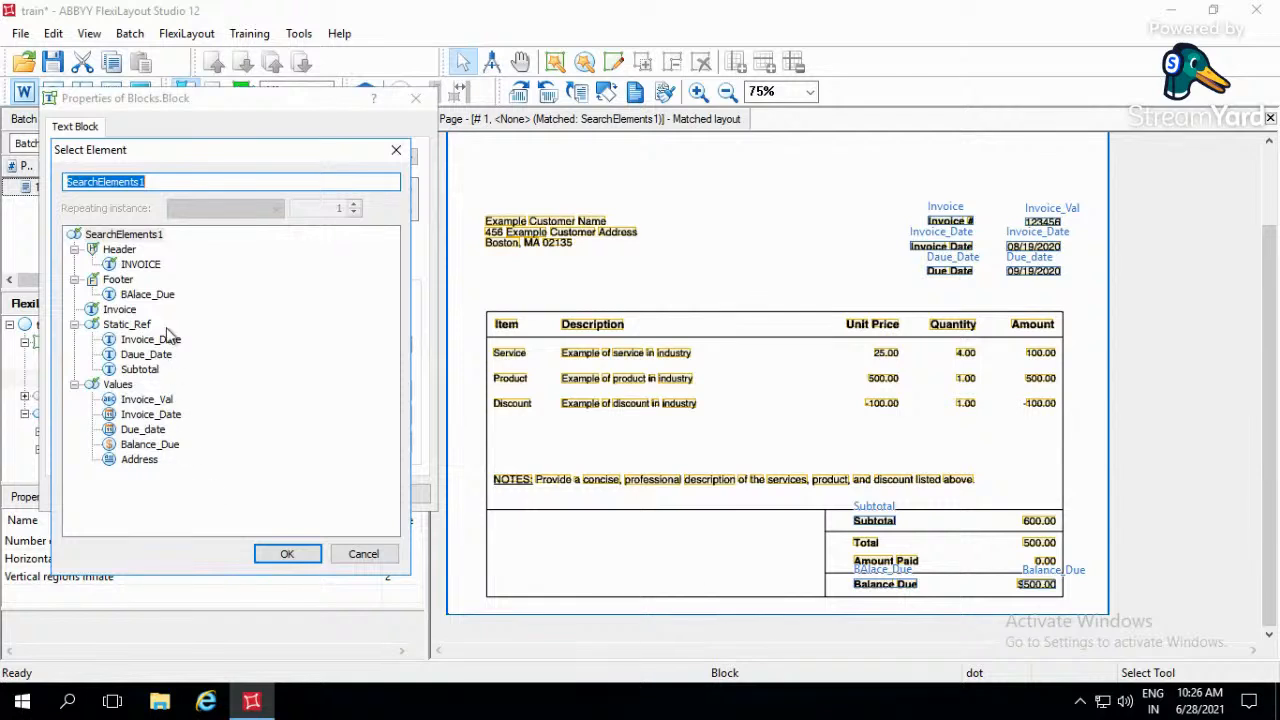
left_click(151, 414)
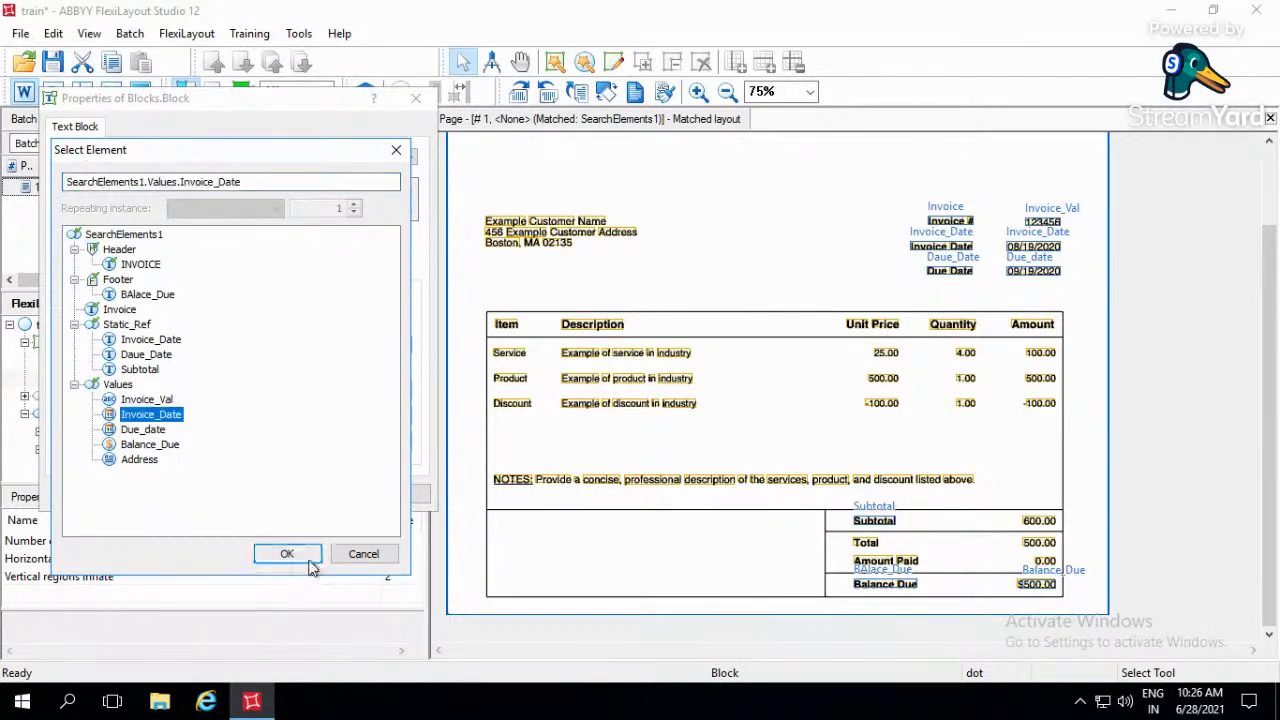
left_click(290, 554)
left_click(323, 491)
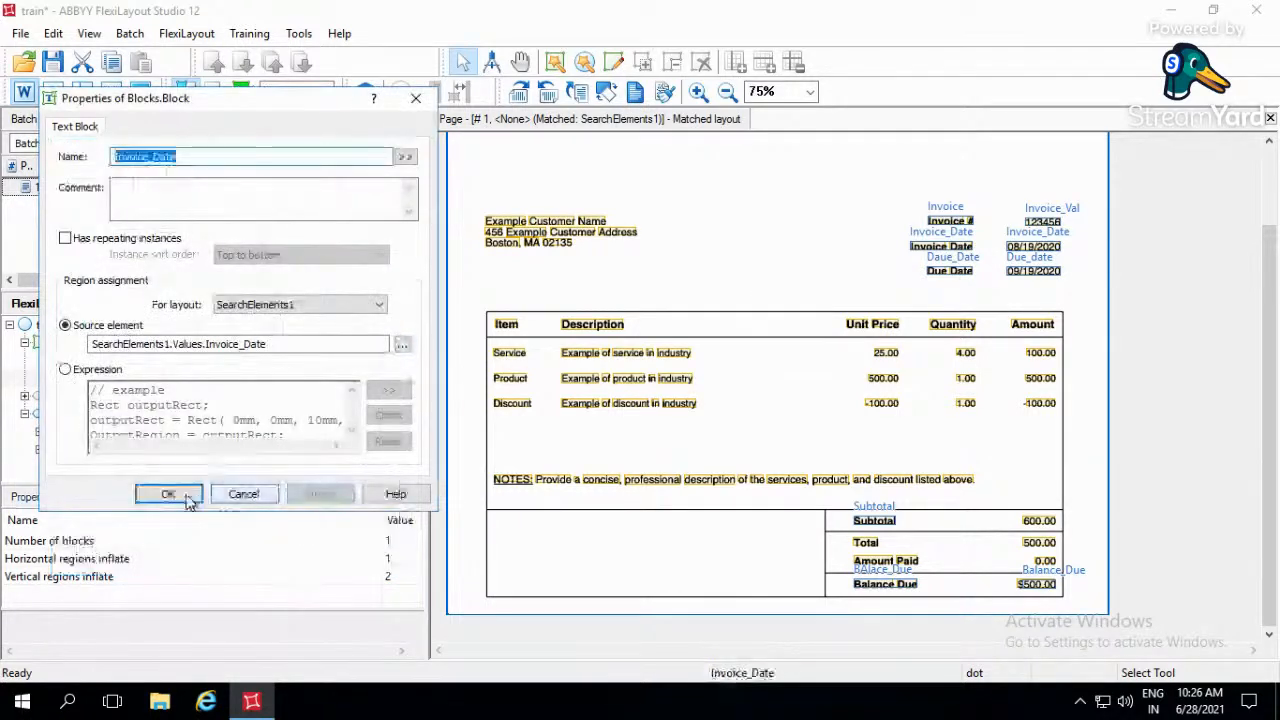
left_click(171, 491)
- Make three copies of the Invoice_Date block within Blocks
key("ctrl+c")
key("ctrl+v")
key("ctrl+v")
key("ctrl+v")
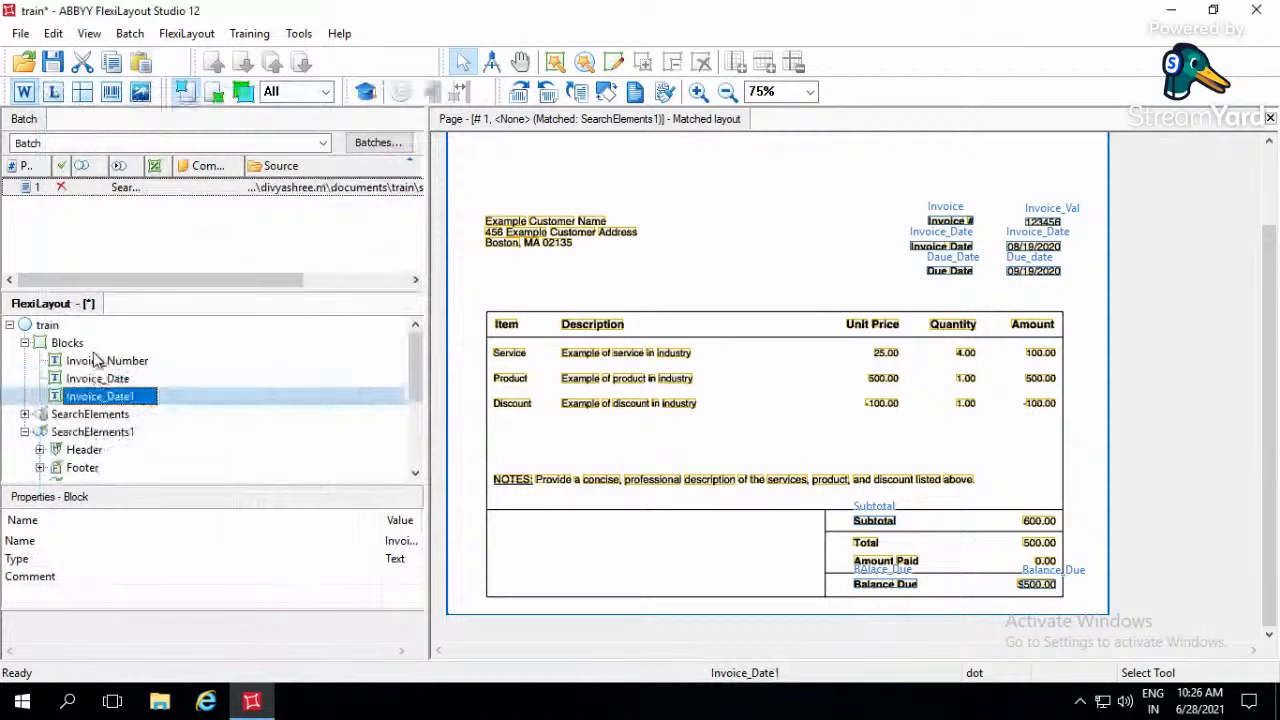
- Rename the first copy of the Invoice_Date block as Due_Date
left_click(136, 397)
left_click(136, 397)
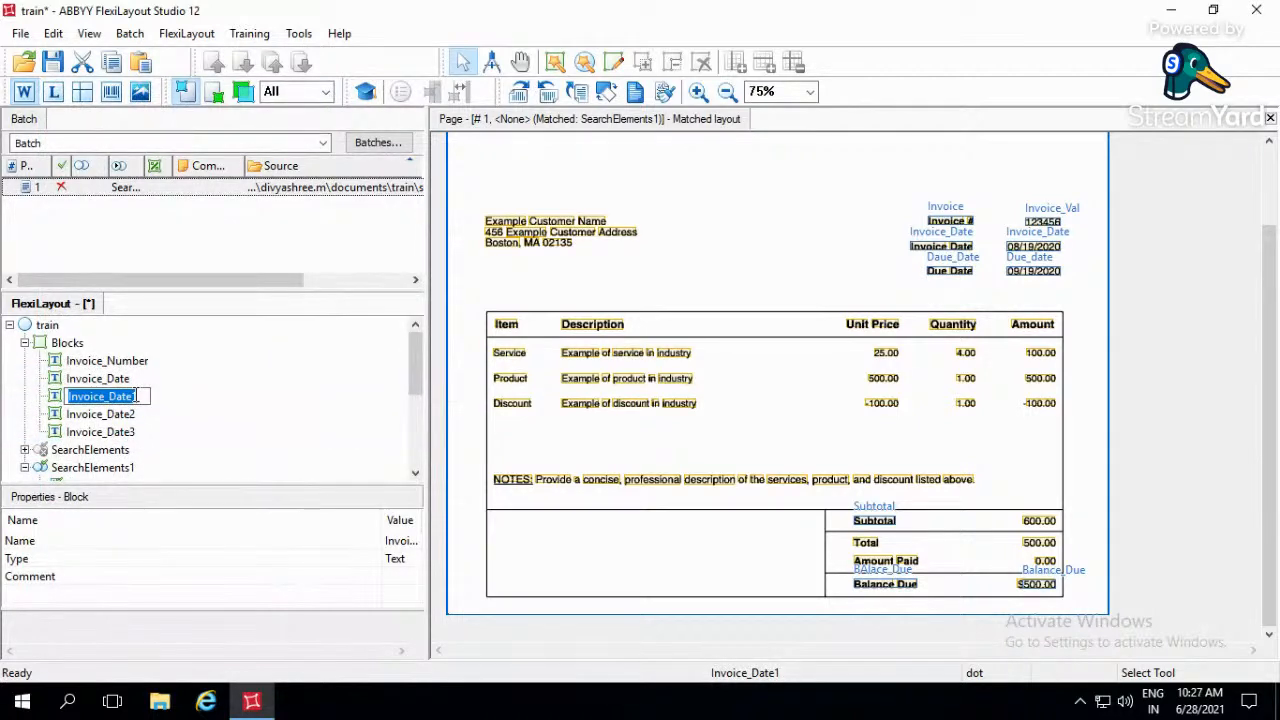
type("Due_Date")
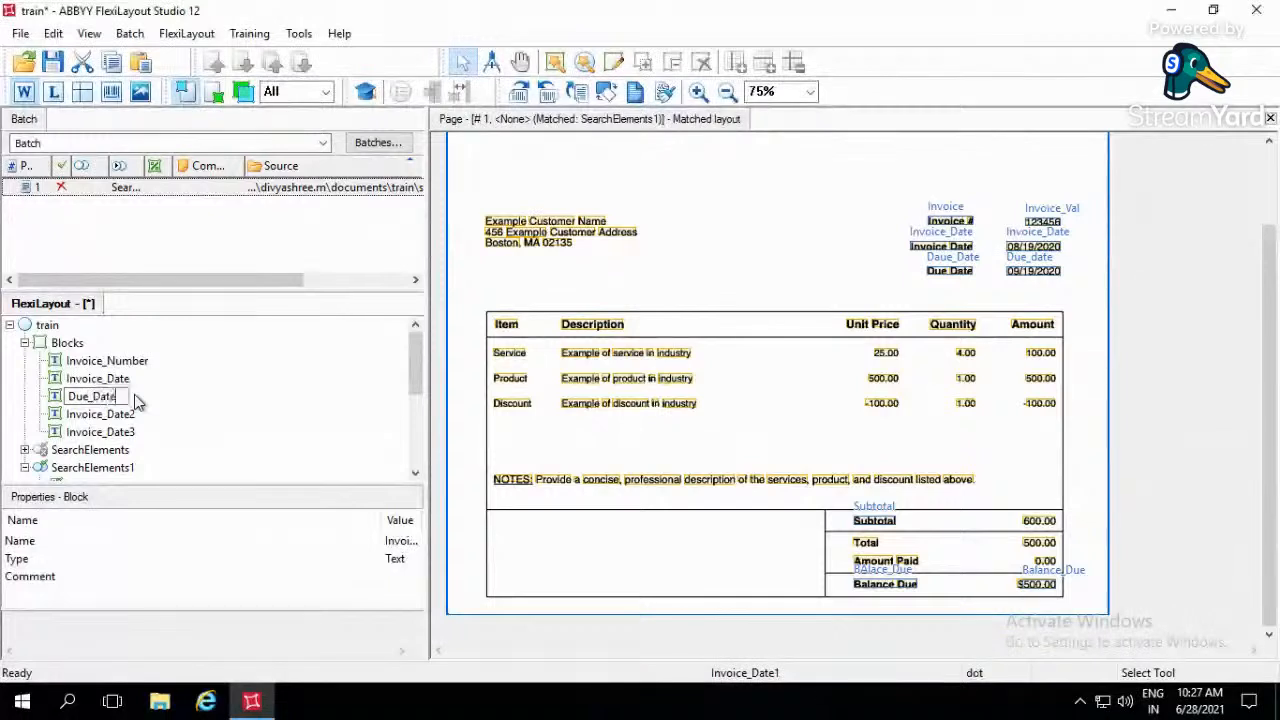
key("Return")
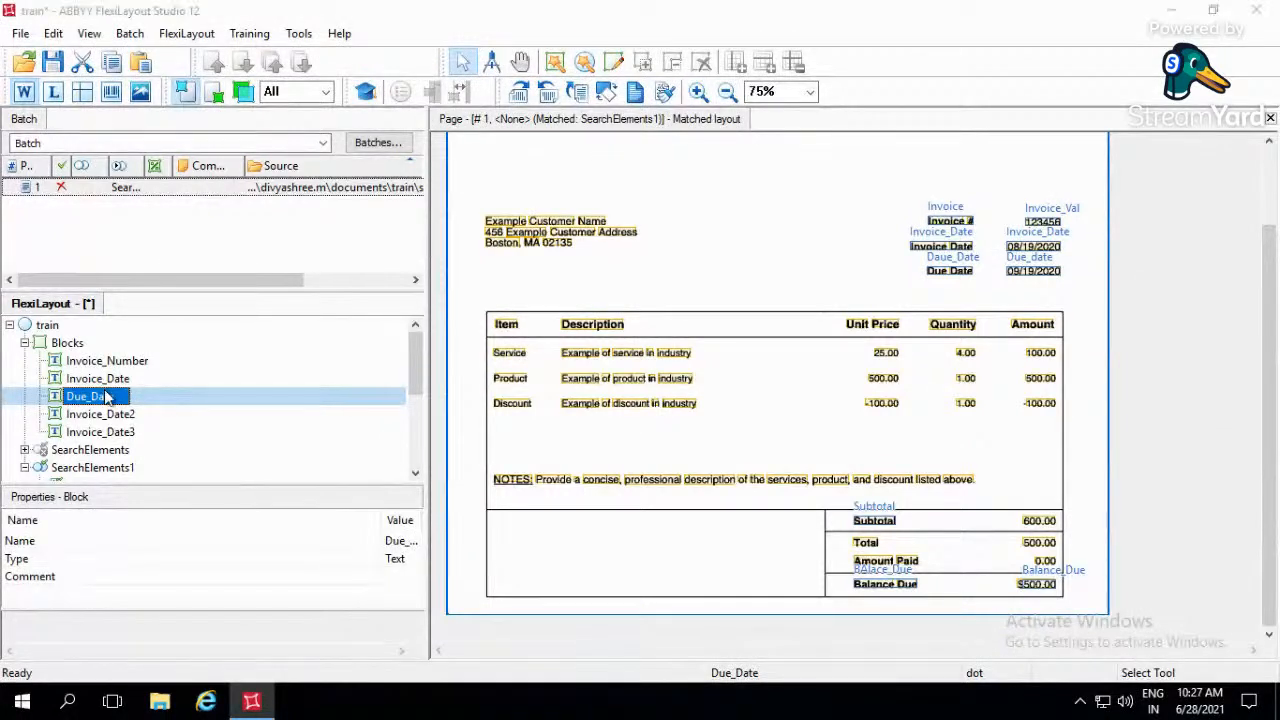
- For layout SearchElements1, set the Due_Date block's source element to SearchElements1.Values.Due_date and accept its properties
double_click(106, 396)
left_click(240, 305)
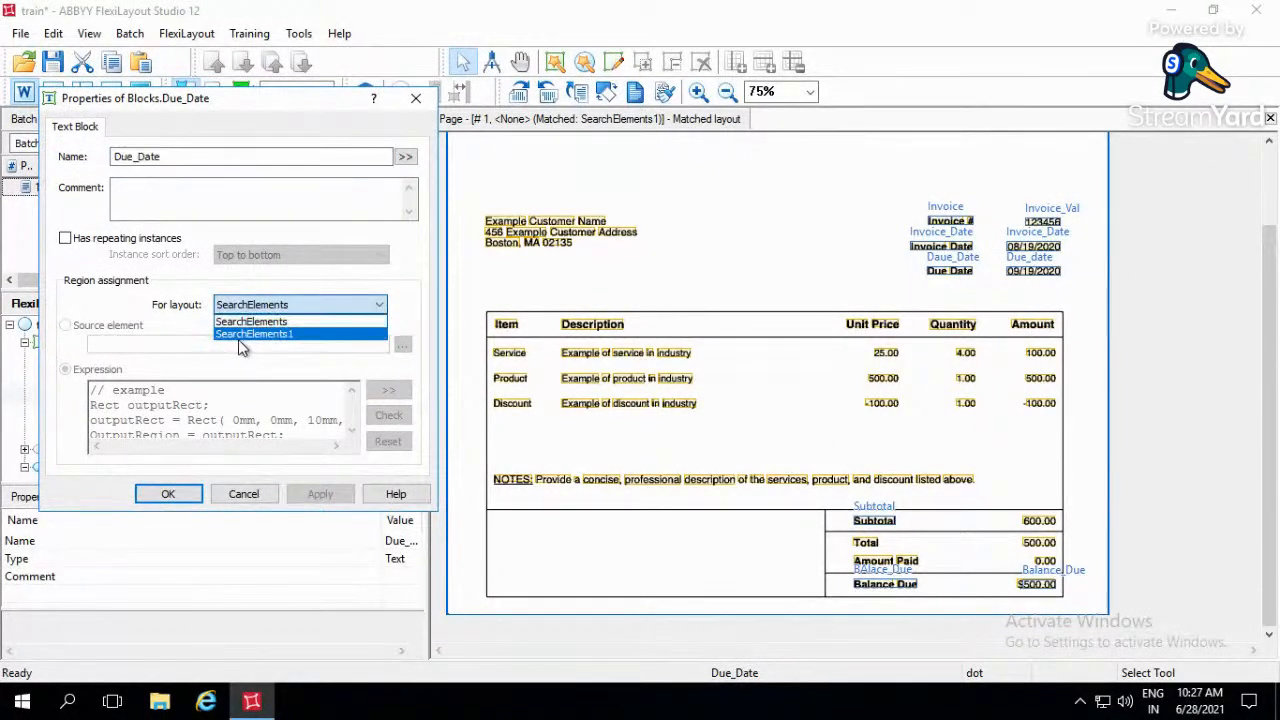
left_click(98, 331)
left_click(254, 309)
left_click(240, 336)
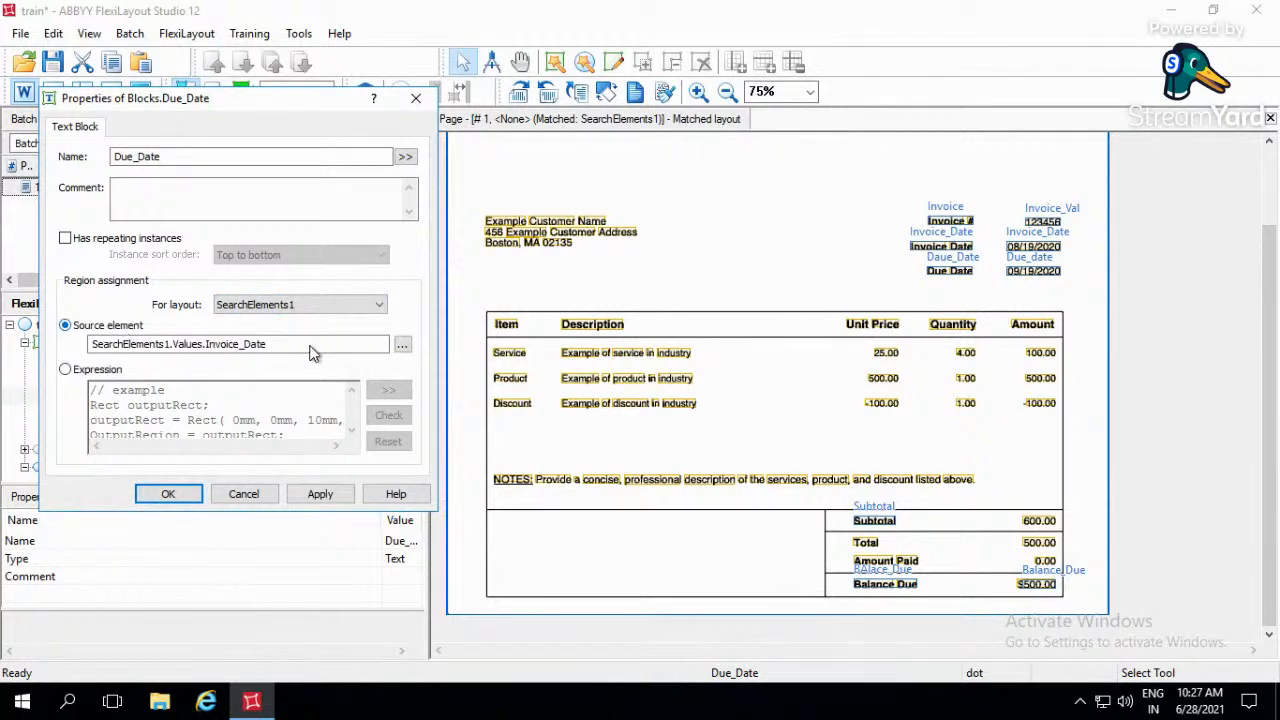
left_click(402, 345)
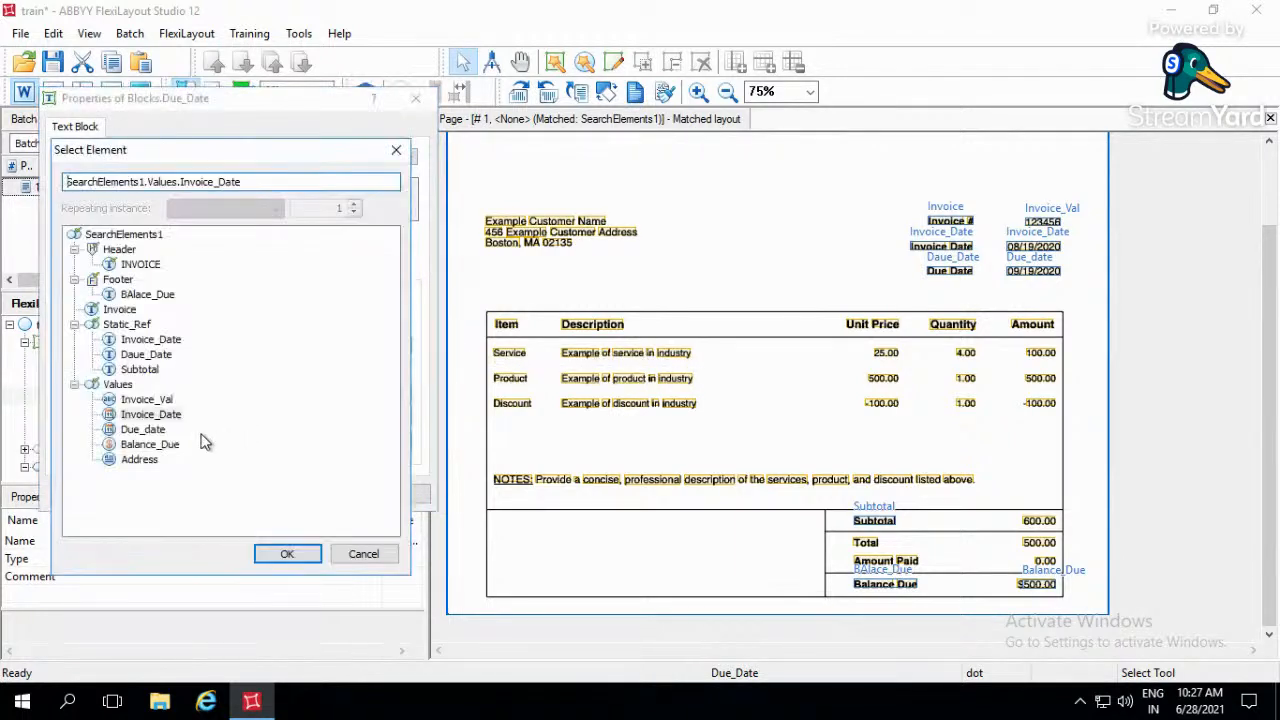
double_click(143, 429)
left_click(320, 493)
left_click(168, 493)
- Rename the second copied block, Invoice_Date2, as Balance_Due
left_click(140, 415)
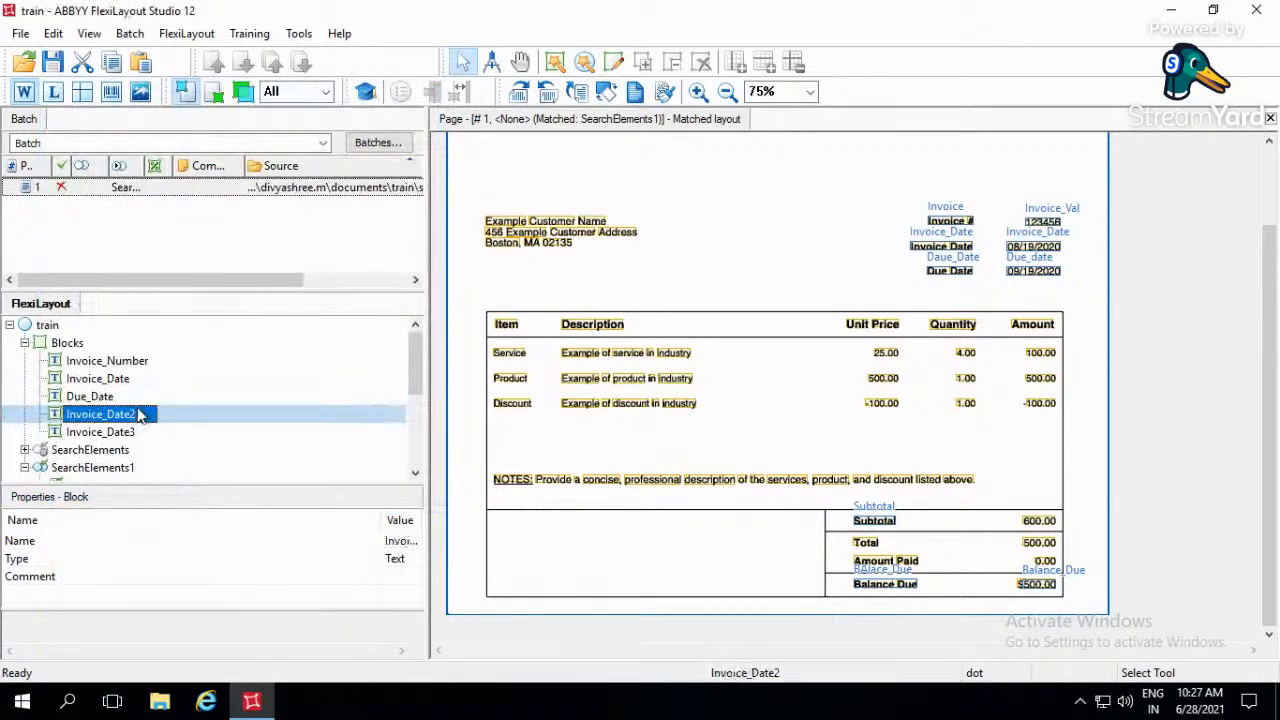
left_click(142, 414)
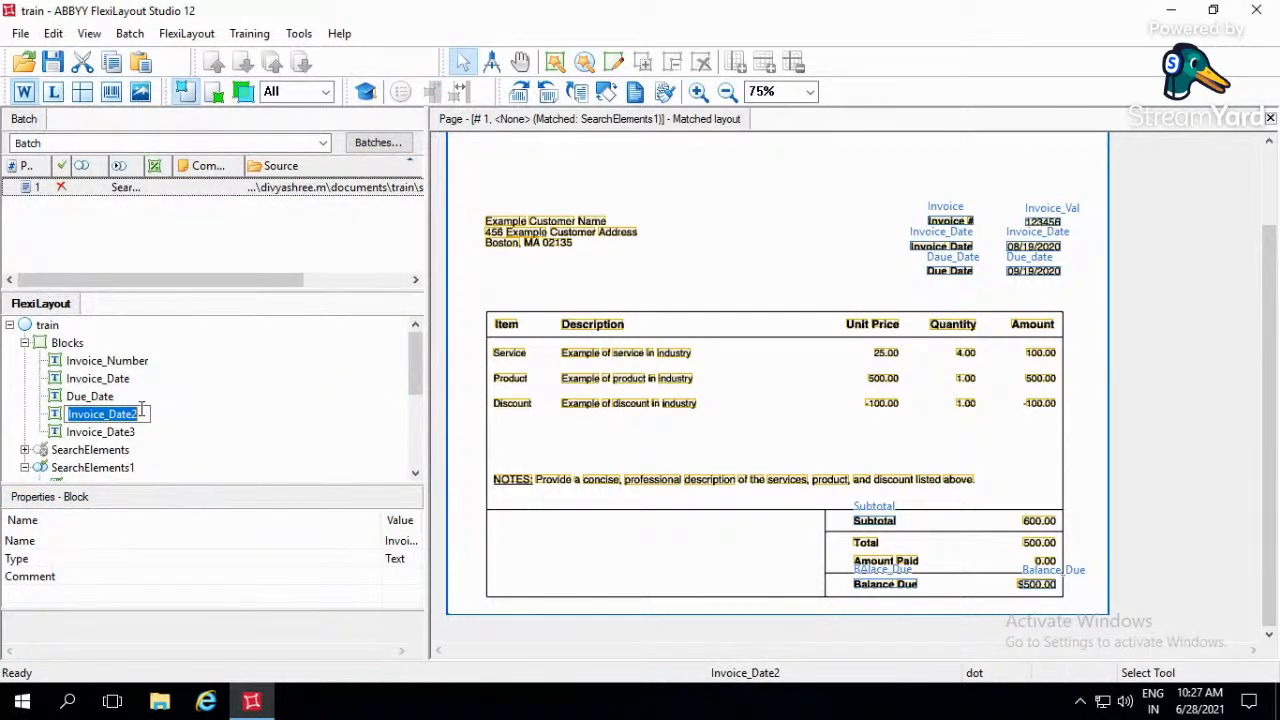
type("Balcne")
key("BackSpace")
key("BackSpace")
key("BackSpace")
type("ance_Due")
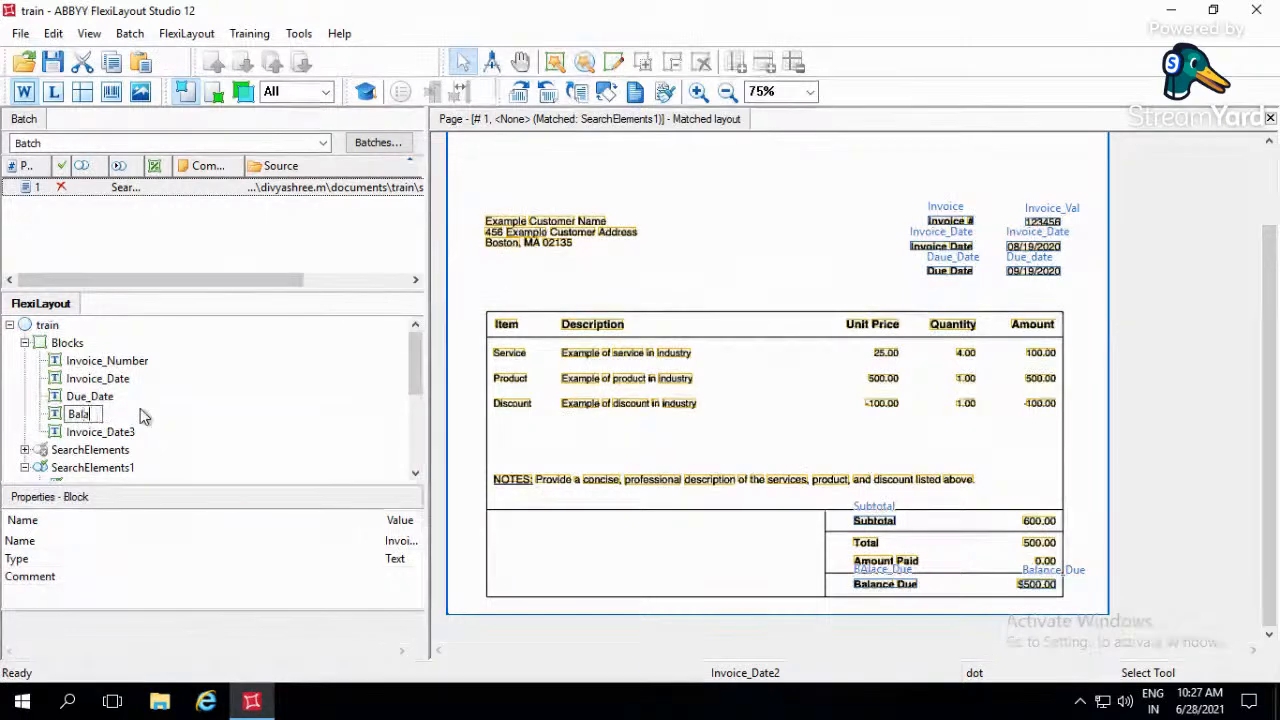
key("Return")
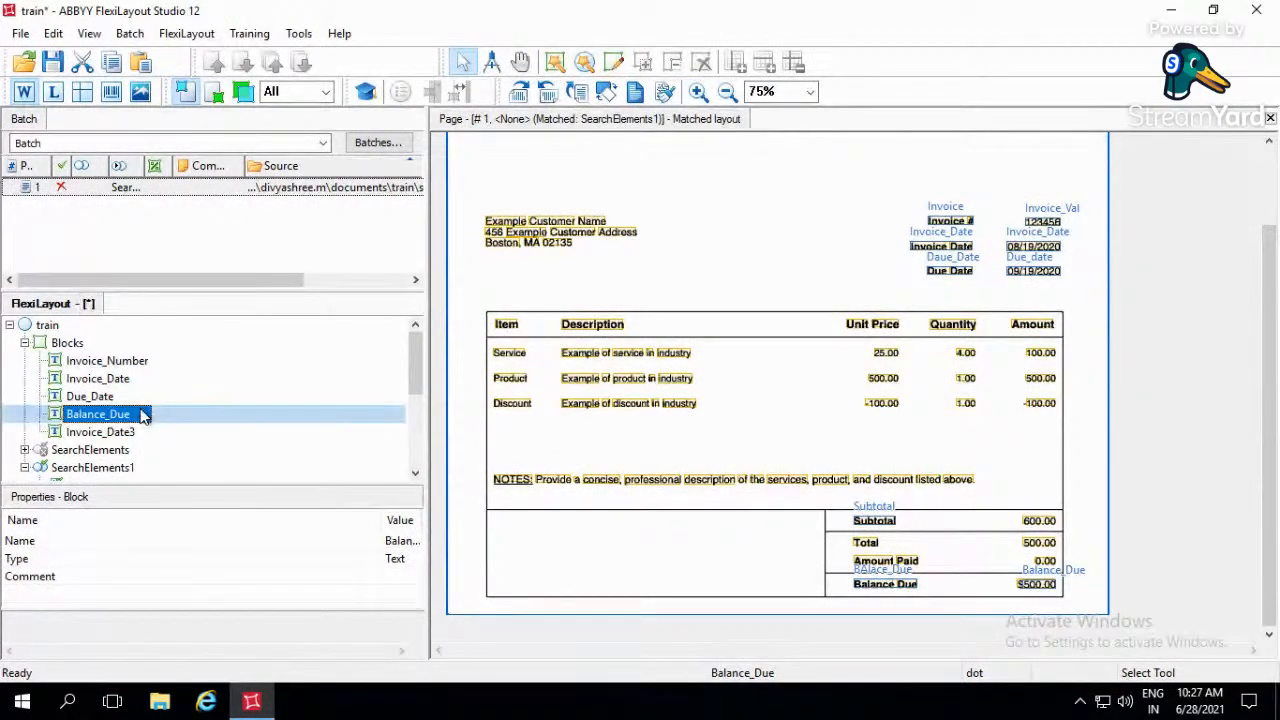
- For layout SearchElements1, set the Balance_Due block's source element to SearchElements1.Values.Balance_Due and accept its properties
double_click(142, 414)
left_click(312, 305)
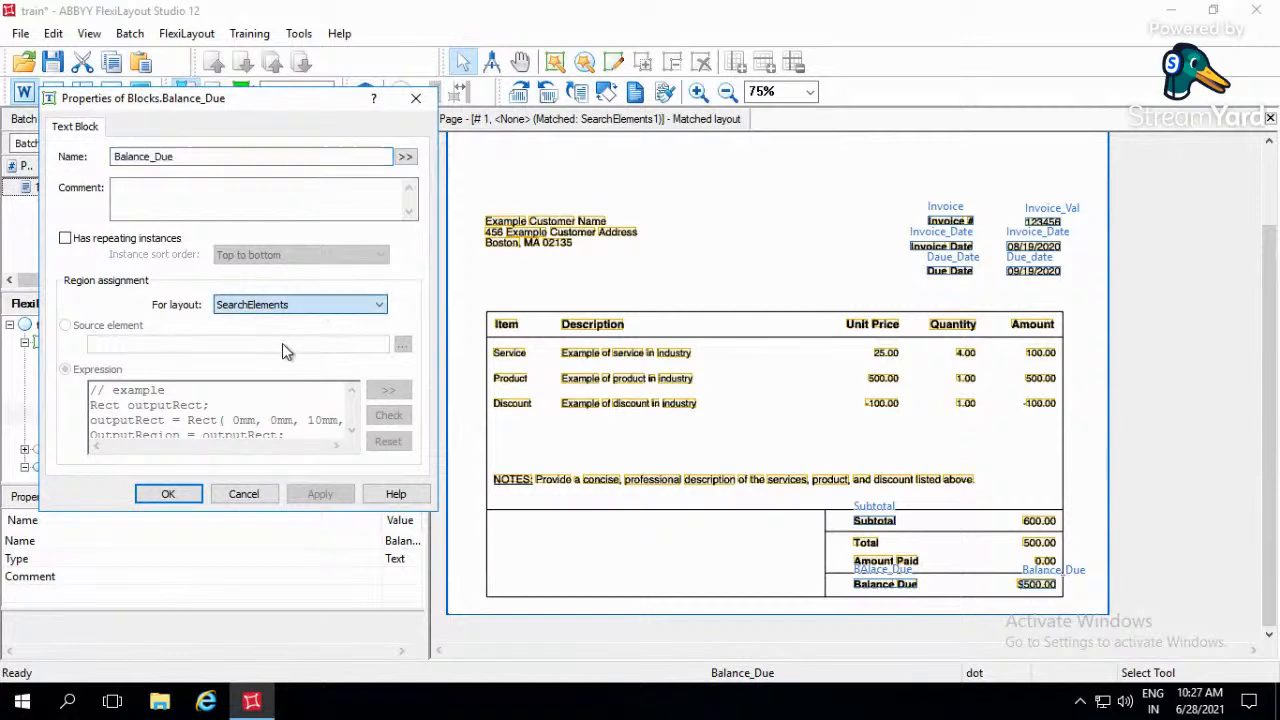
left_click(115, 325)
left_click(402, 345)
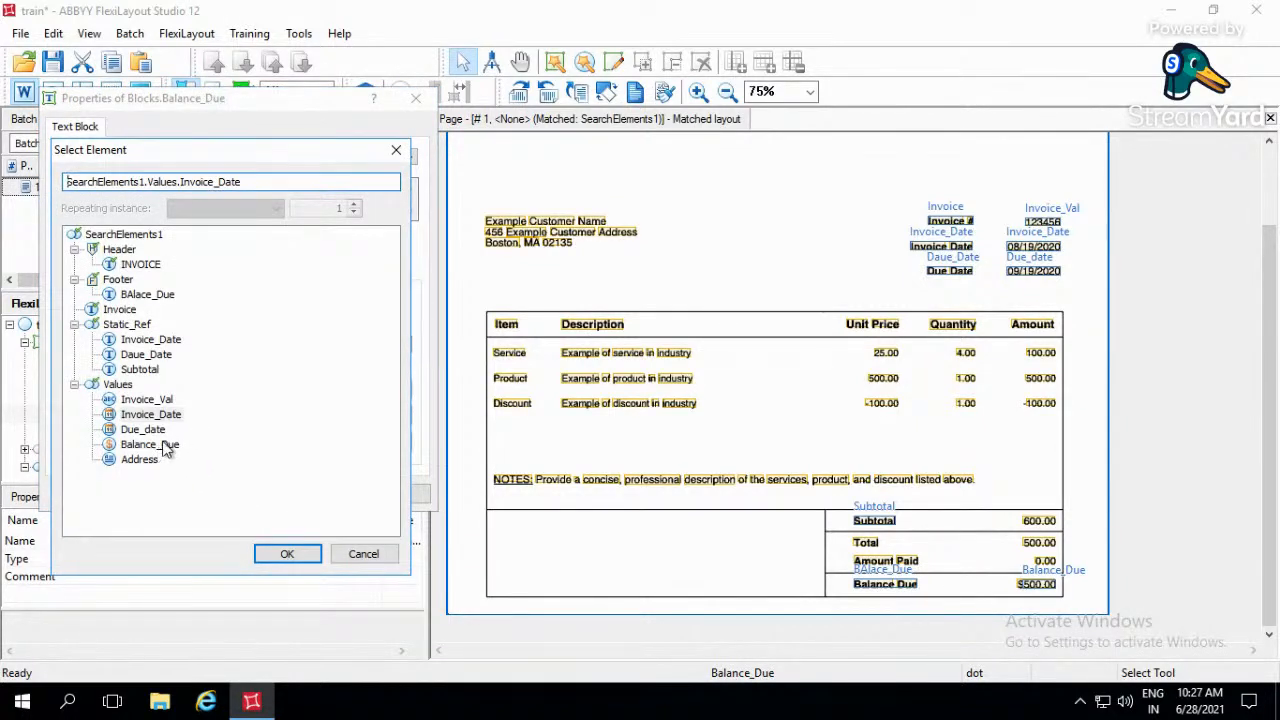
left_click(155, 445)
left_click(270, 557)
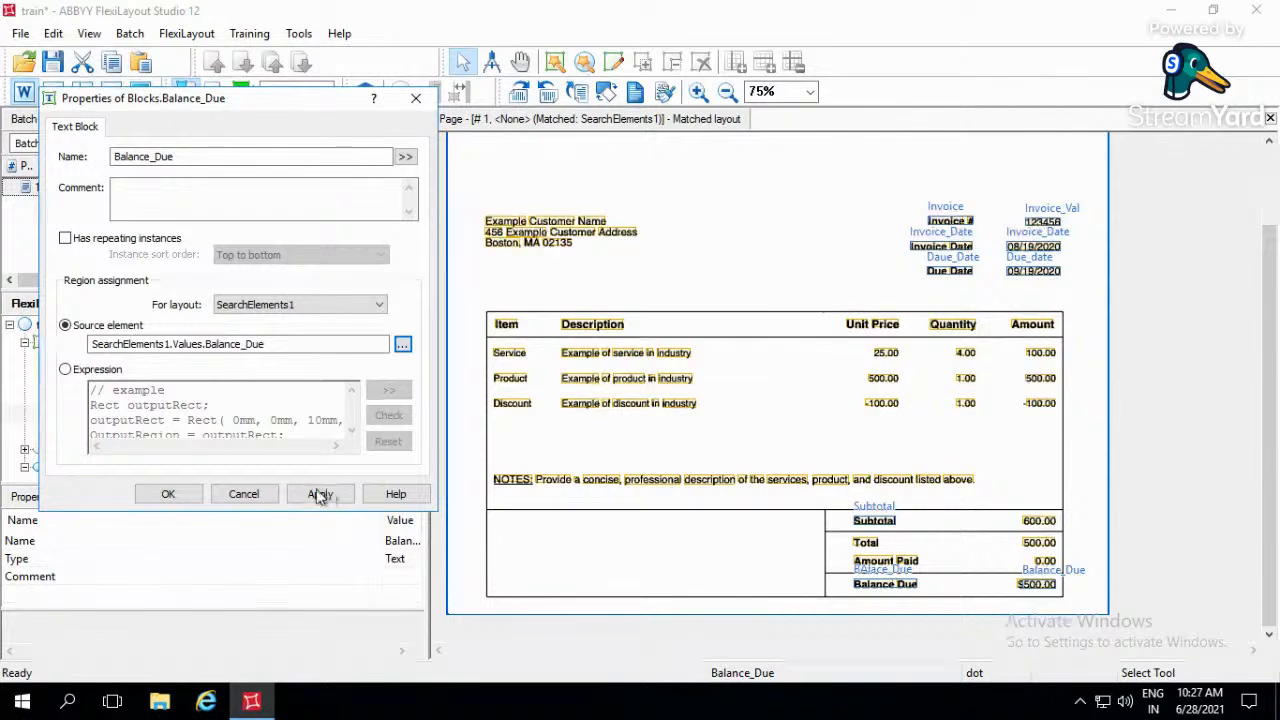
left_click(320, 494)
left_click(190, 500)
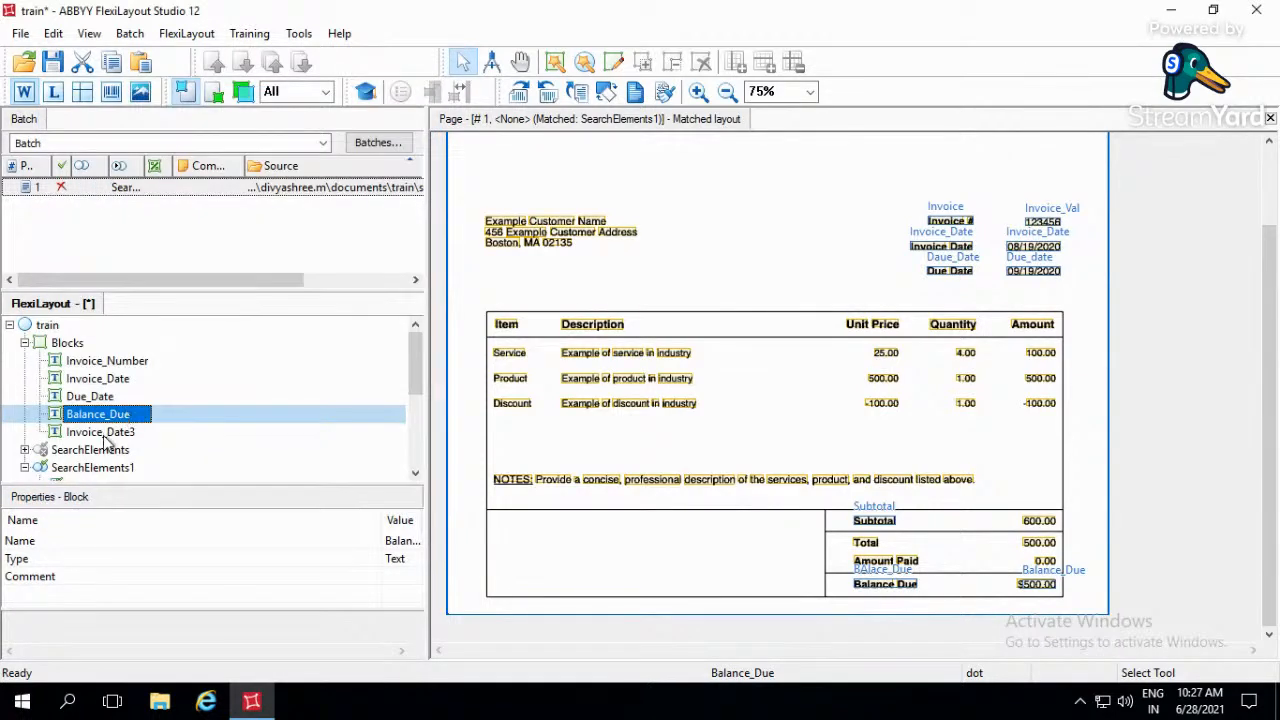
- Rename the last copied block, Invoice_Date3, as Address
left_click(140, 434)
left_click(147, 441)
type("ddress")
key("Home")
type("A")
key("Return")
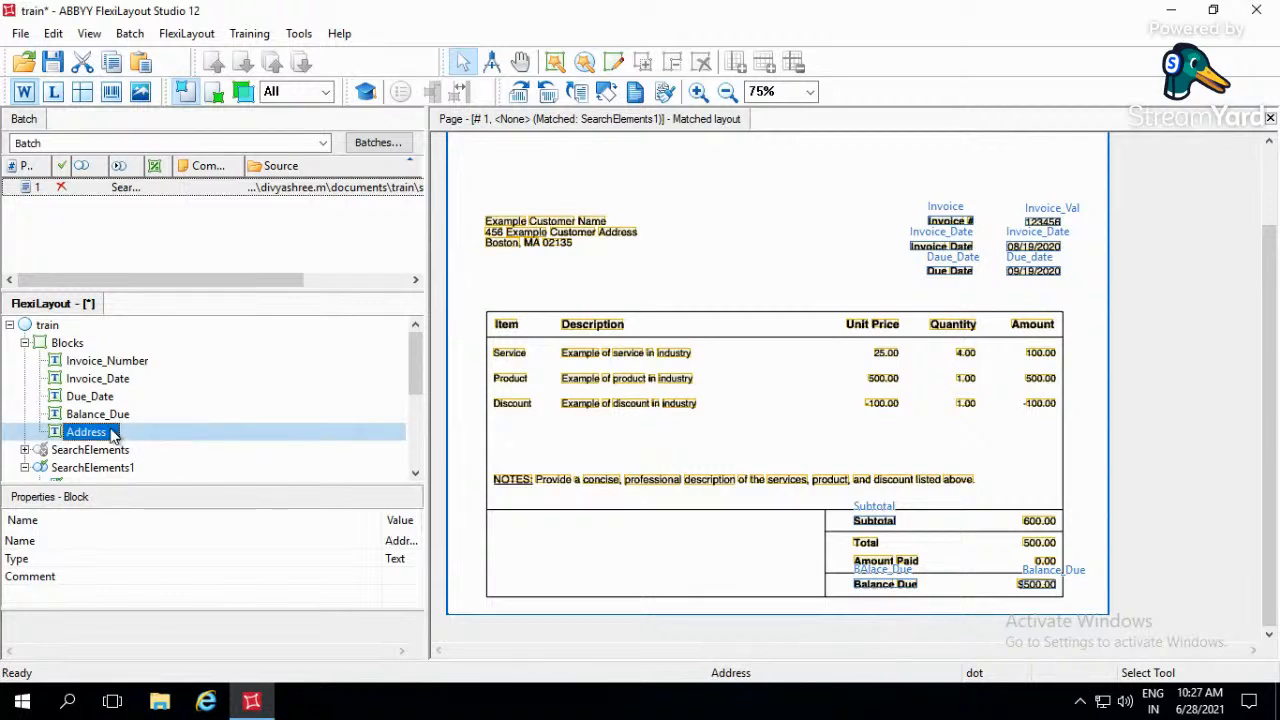
- For layout SearchElements1, set the Address block's source element to the Address element under Values, accept its properties and save the project
double_click(115, 432)
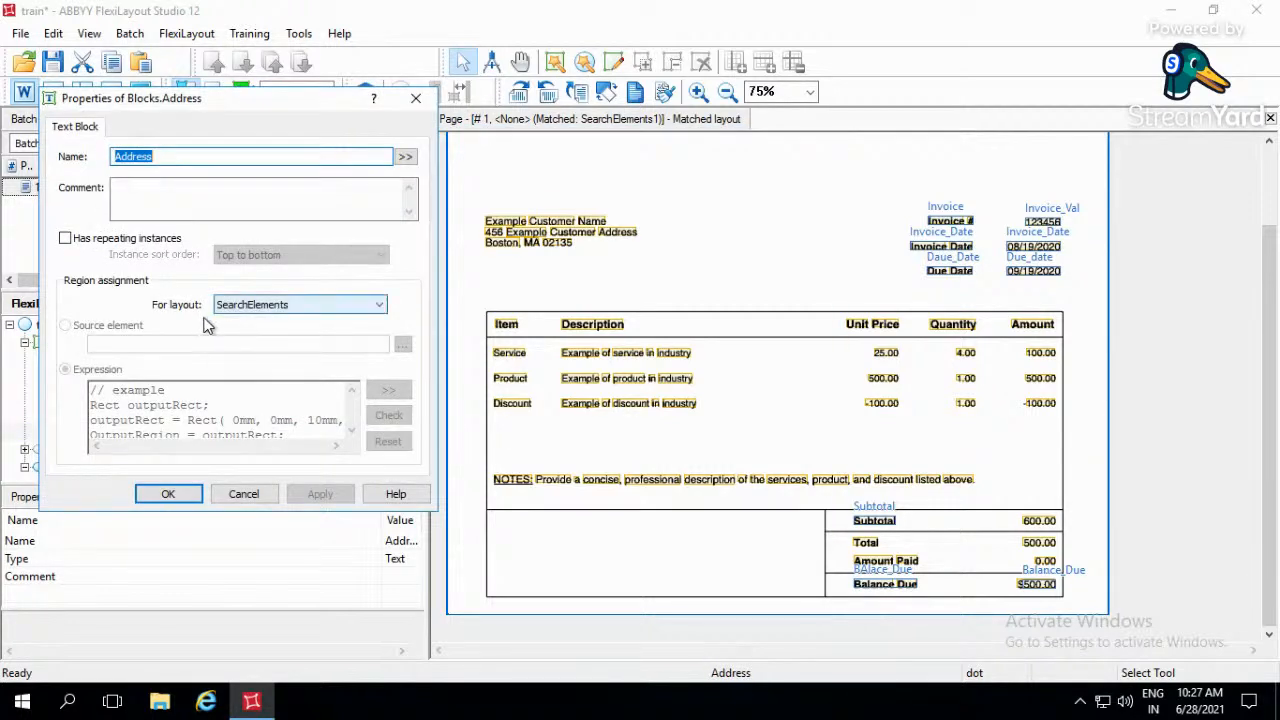
left_click(262, 305)
left_click(254, 334)
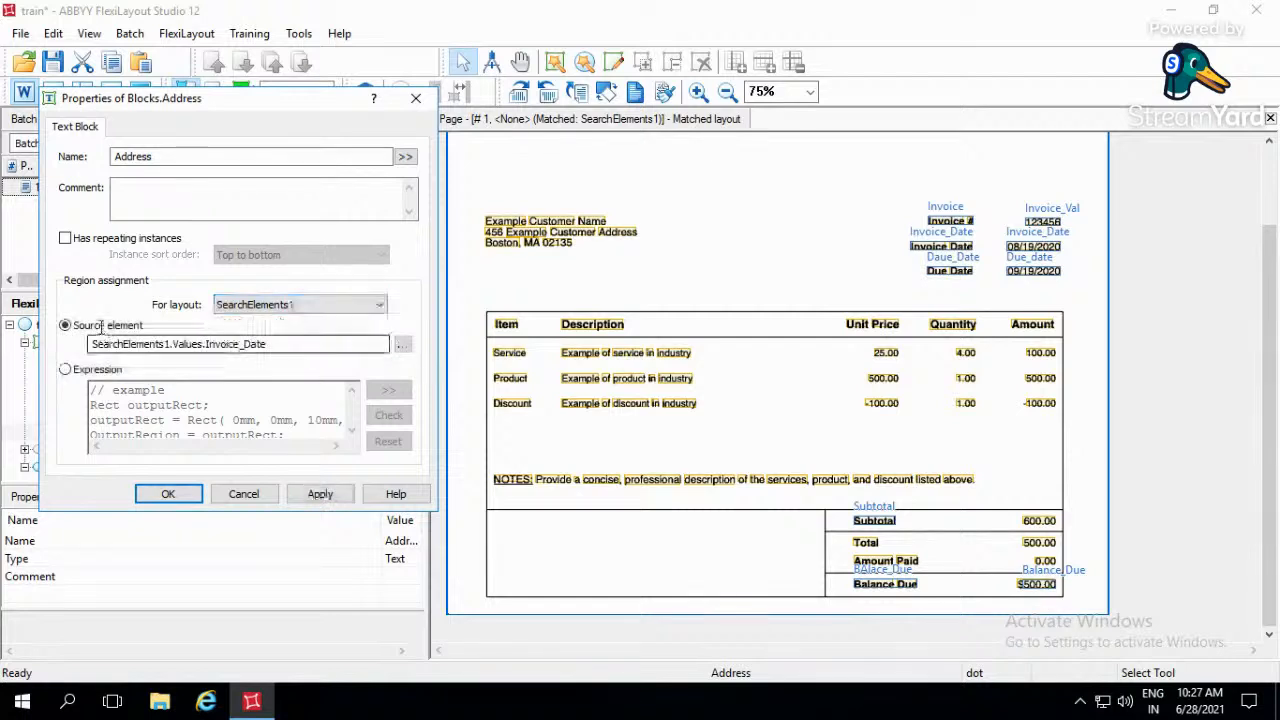
left_click(403, 345)
left_click(139, 459)
left_click(285, 555)
left_click(322, 494)
left_click(168, 494)
key("ctrl+s")
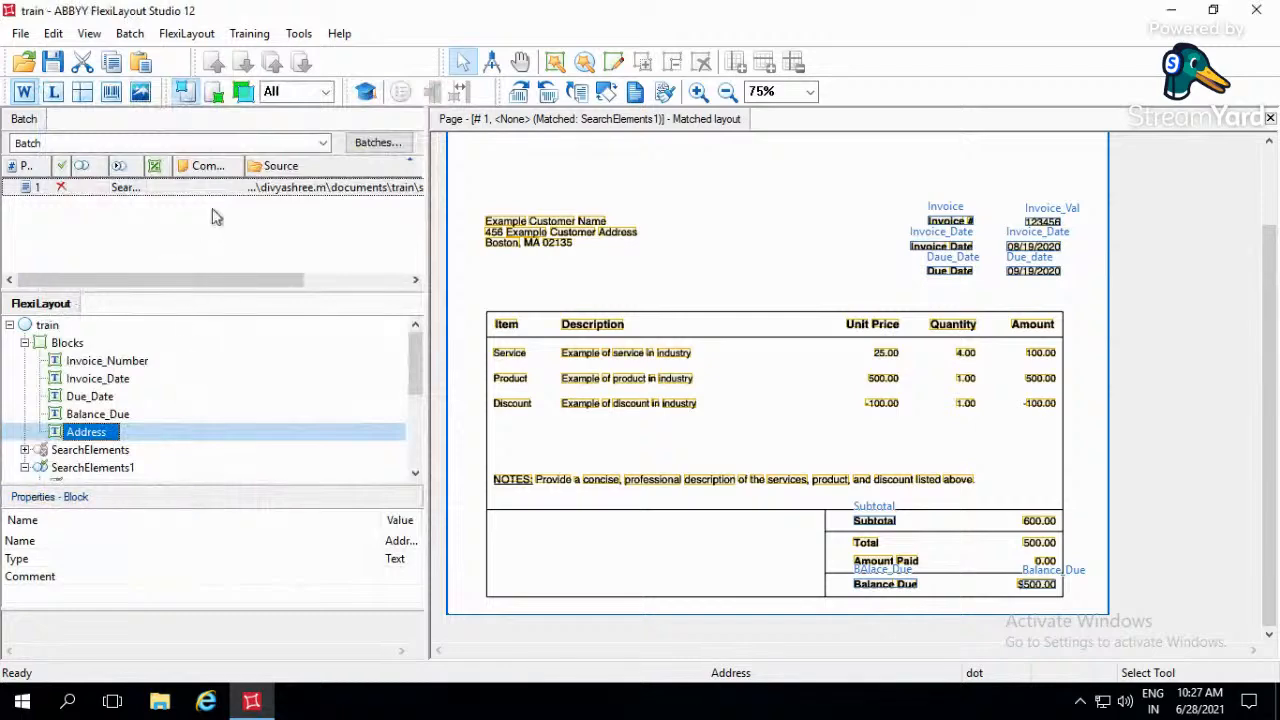
- Match page 1 of the batch with the FlexiLayout and limit the displayed regions to Blocks
double_click(230, 188)
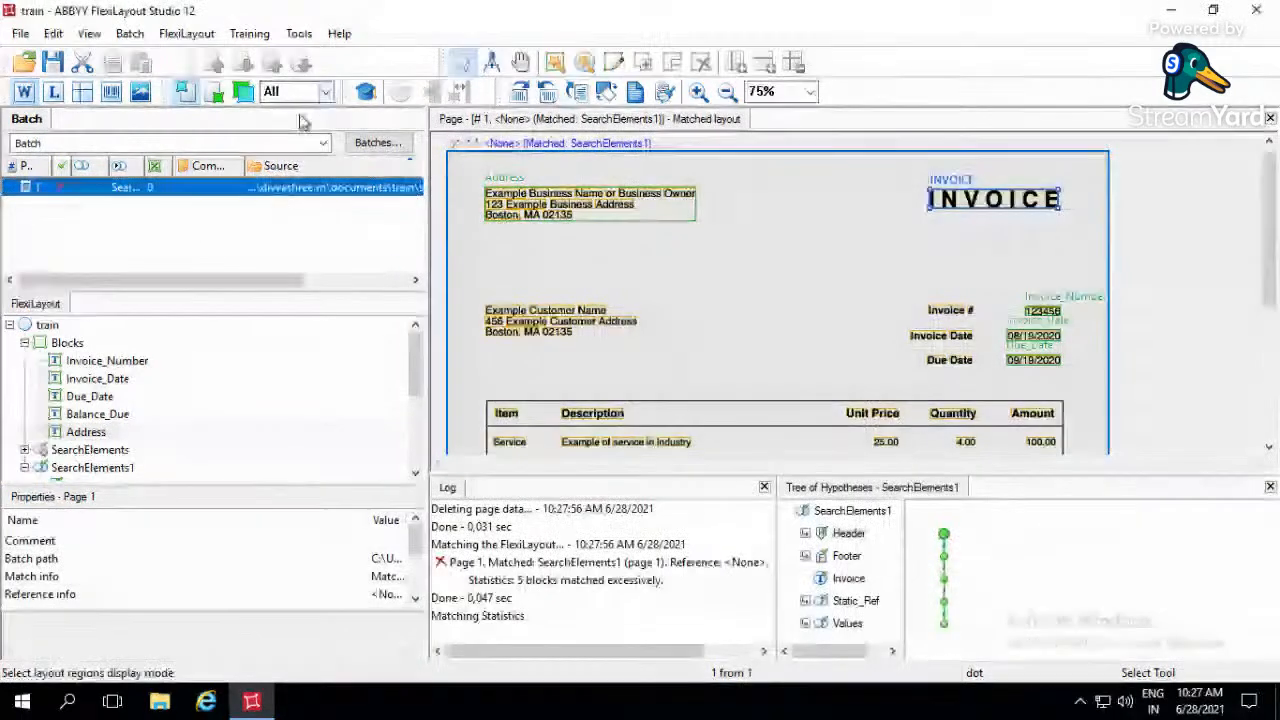
left_click(300, 91)
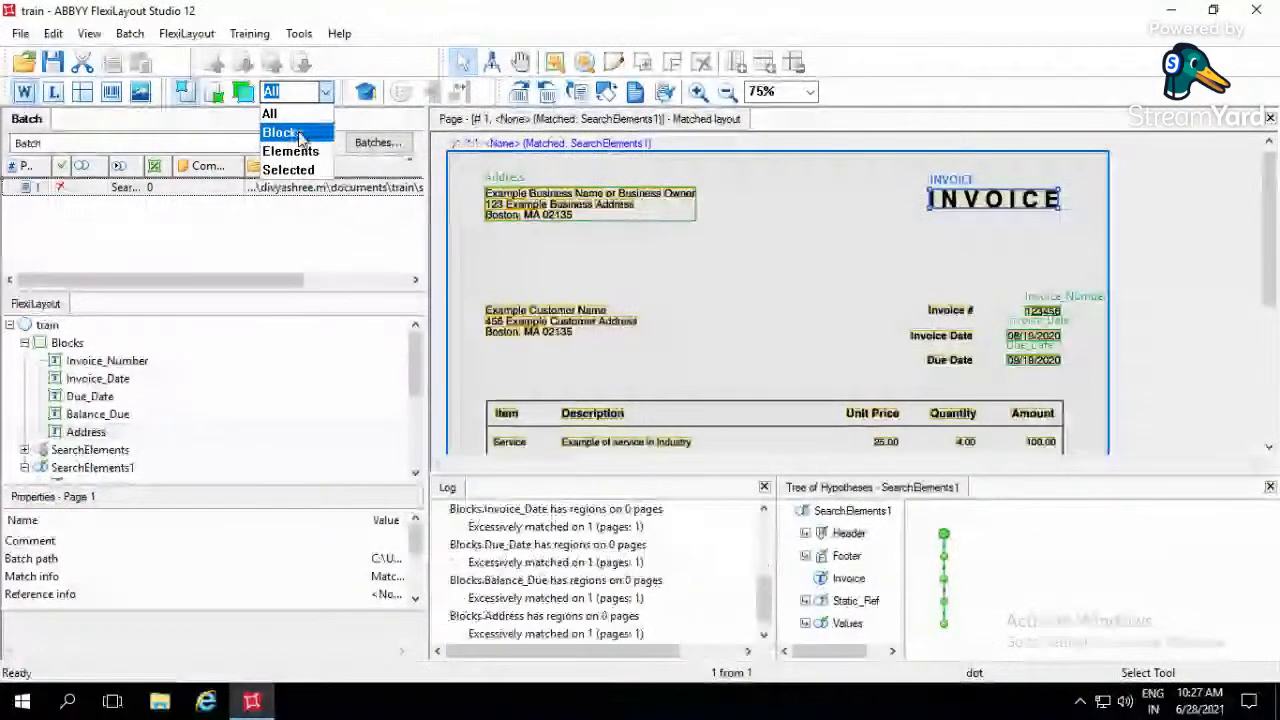
left_click(285, 129)
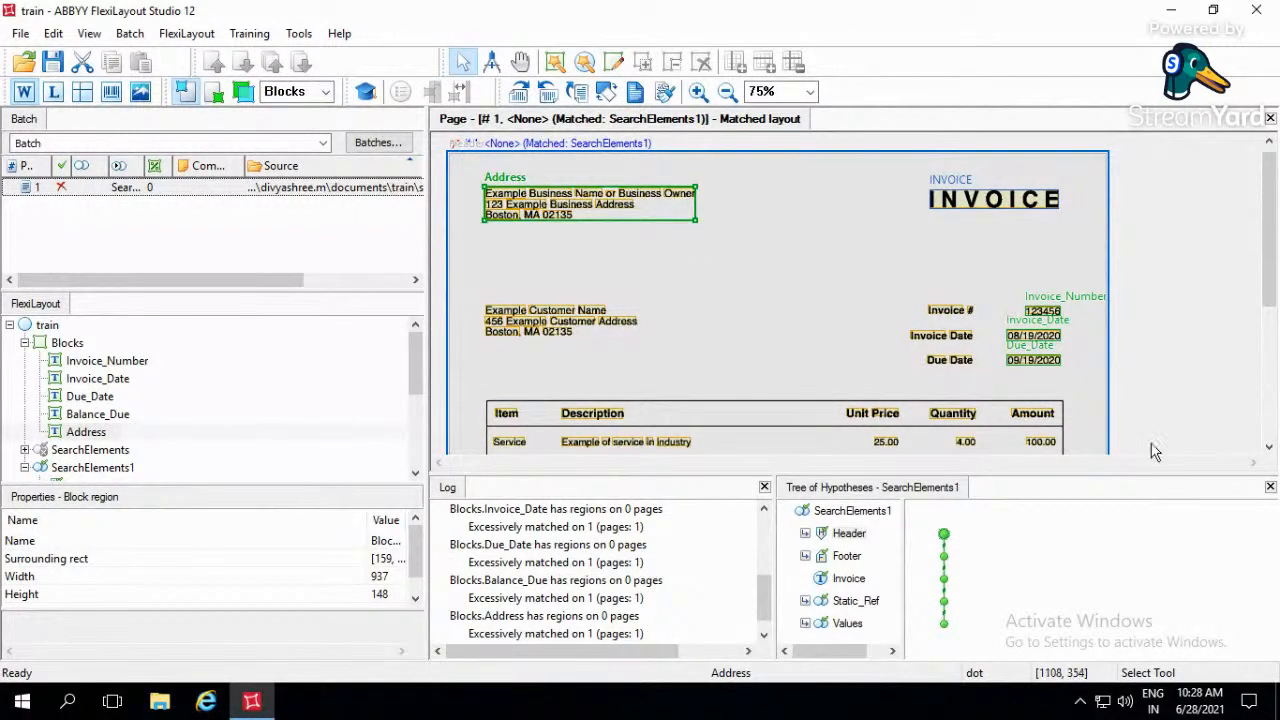
- Close the log and examine the matched block regions from the top to the bottom of the invoice page
left_click(1270, 488)
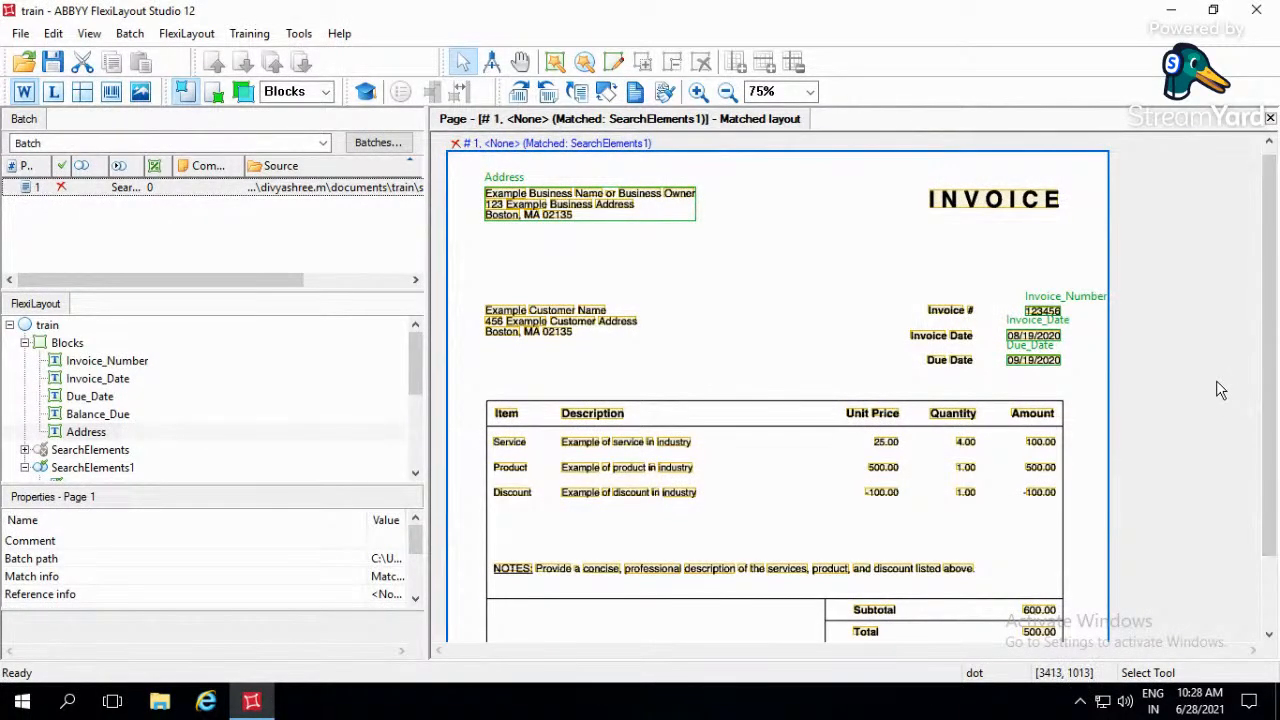
scroll(1140, 386, "down", 2)
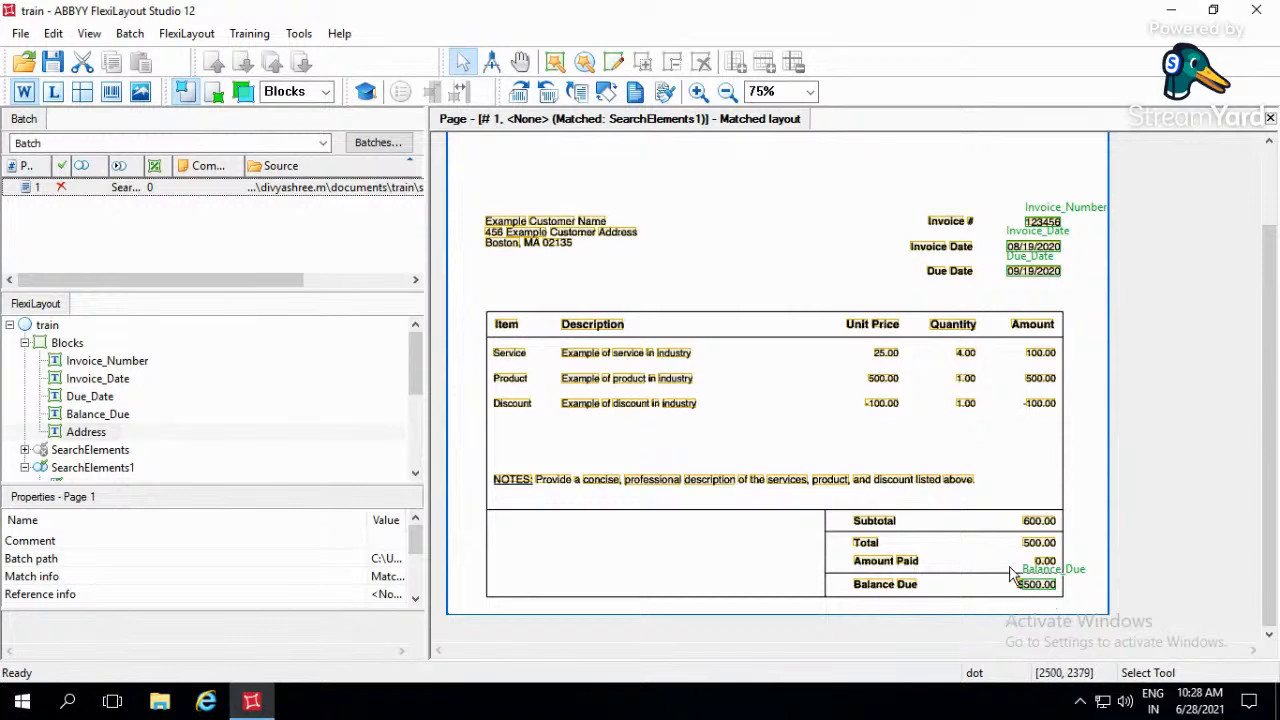
scroll(458, 147, "up", 2)
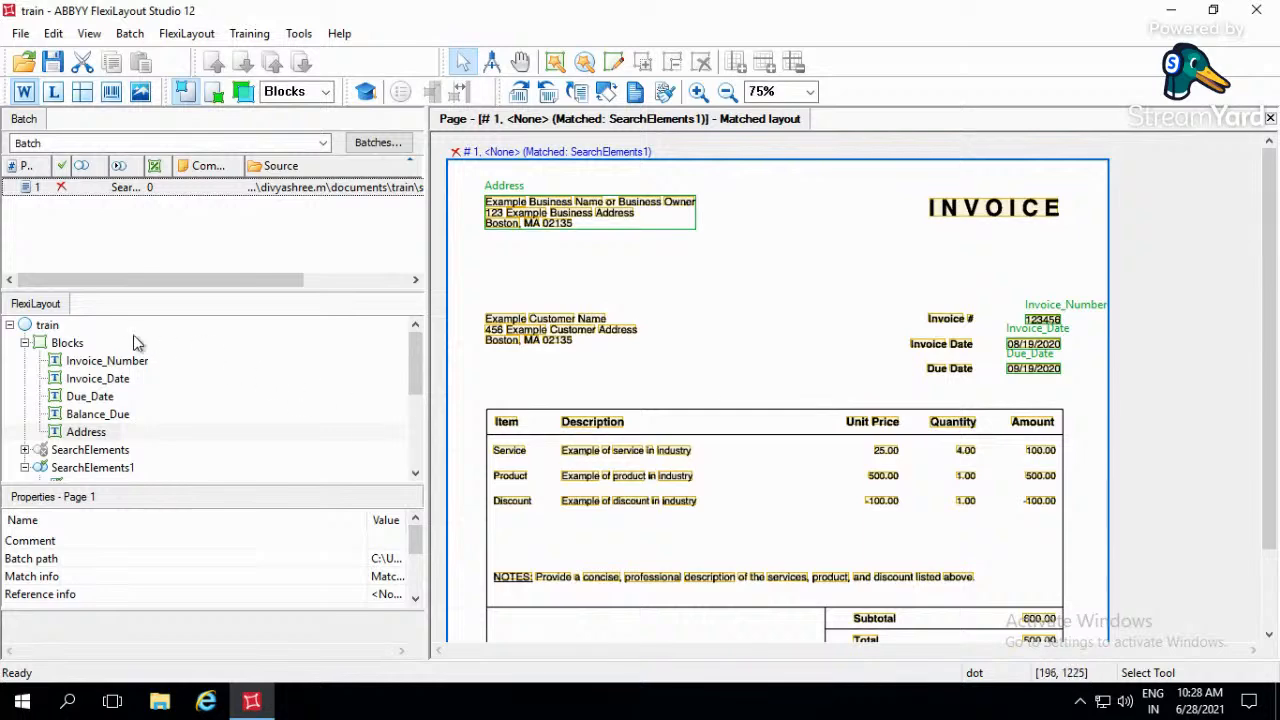
- View the block types that can be added under Blocks without adding one
left_click(68, 343)
right_click(85, 350)
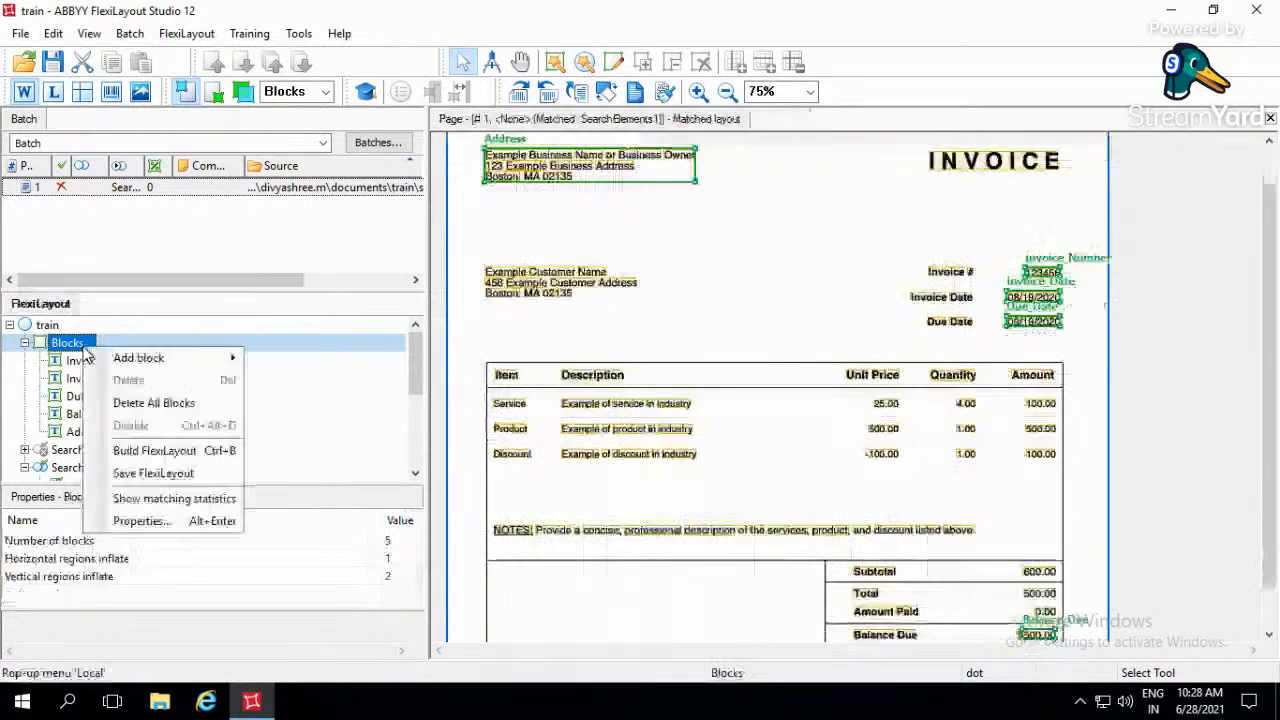
mouse_move(124, 366)
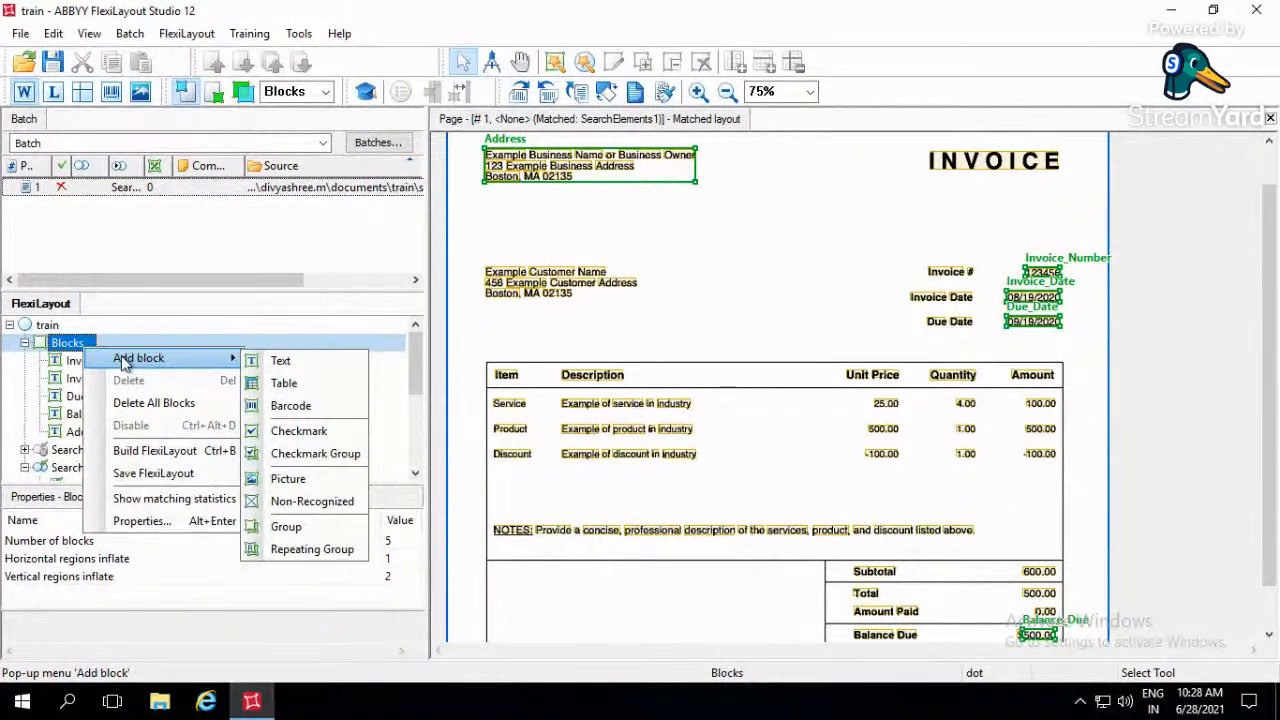
left_click(320, 322)
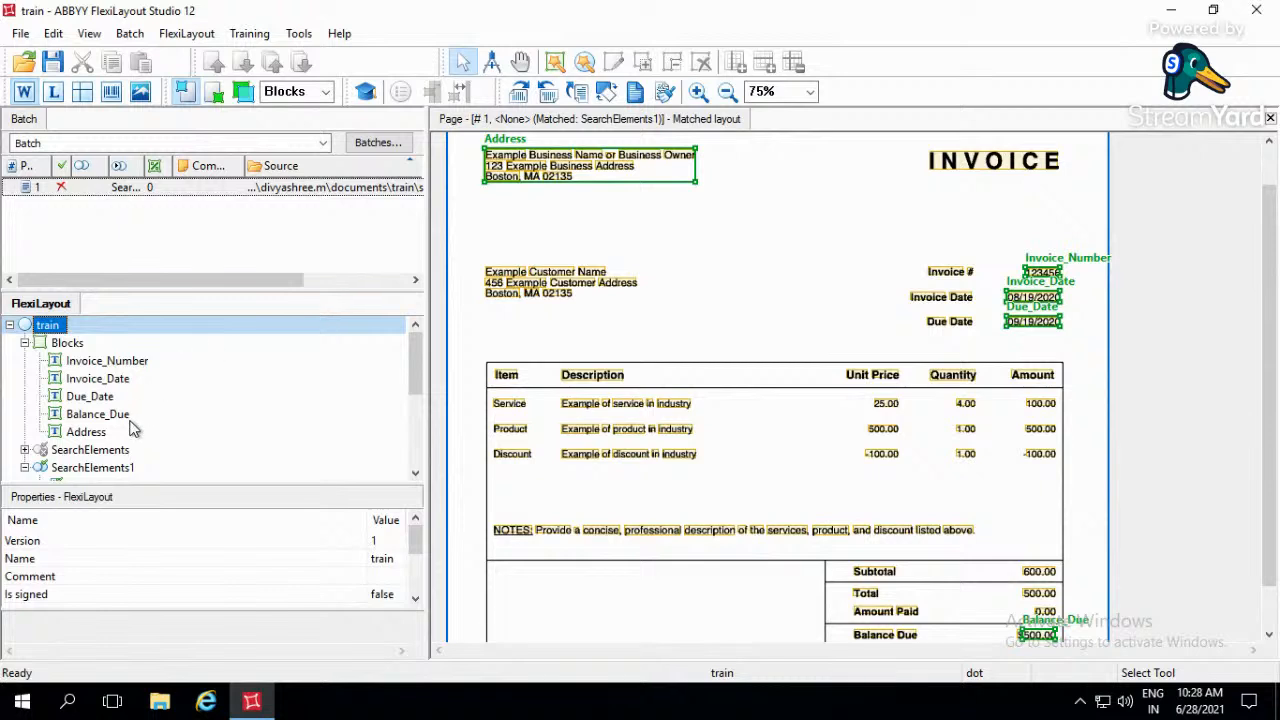
- Inspect the Invoice_Number block region, the Invoice # label on the page and the Invoice element of SearchElements1
left_click_drag(415, 382, 419, 337)
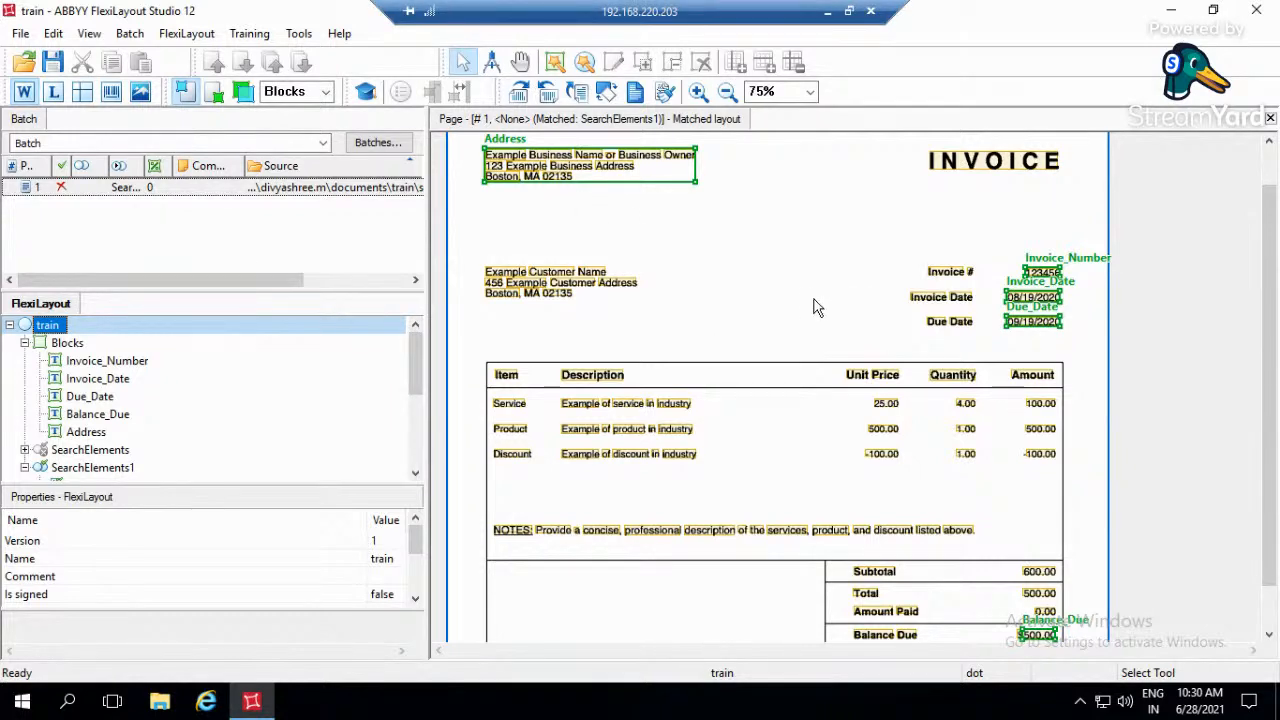
left_click(668, 349)
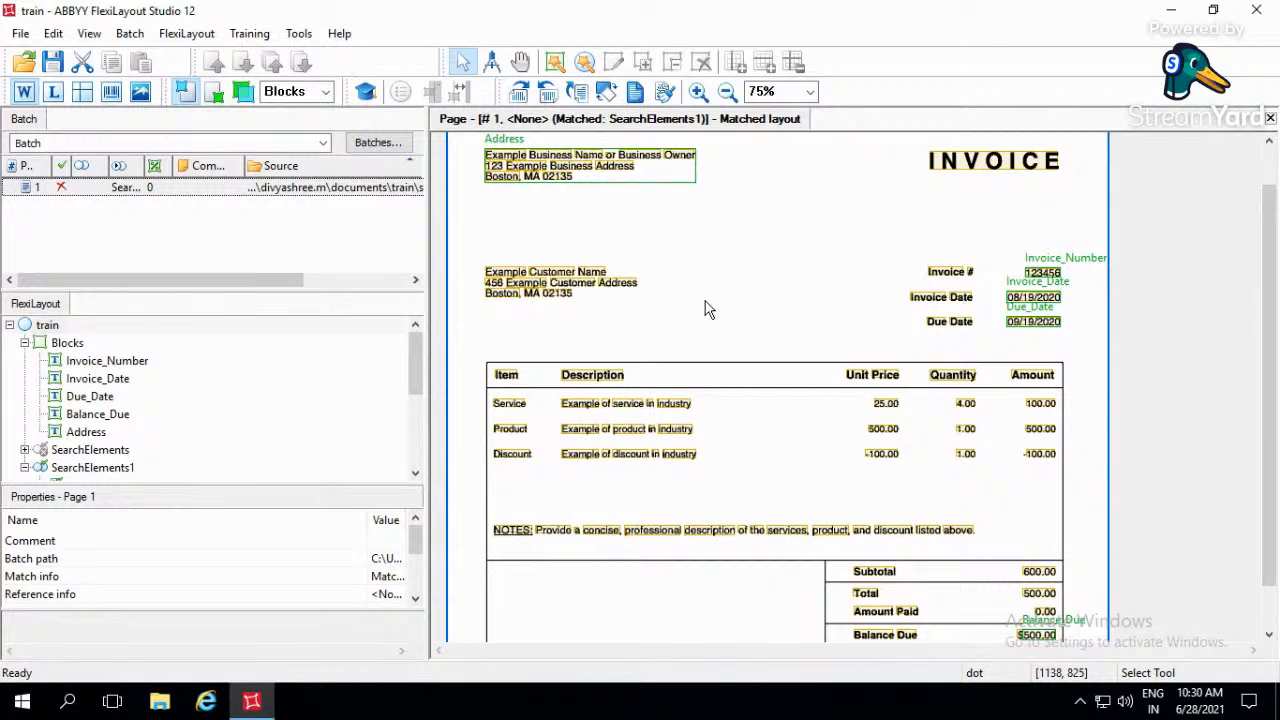
left_click_drag(916, 252, 1076, 292)
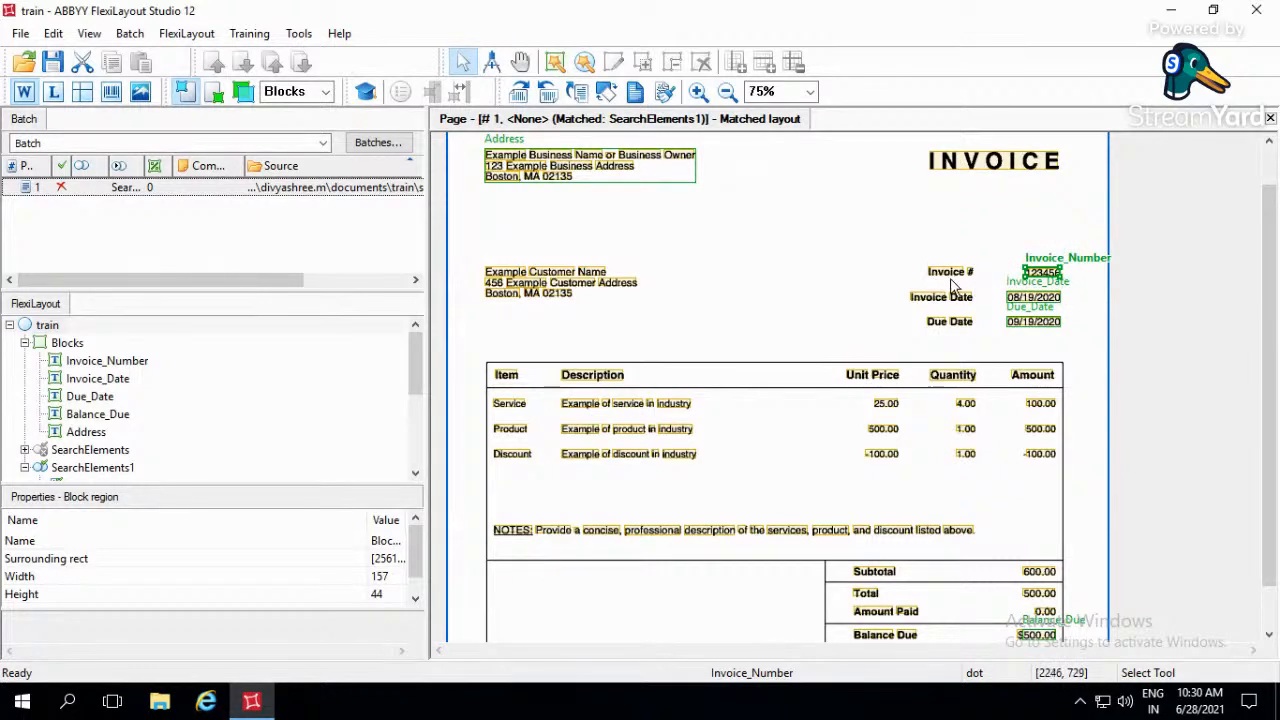
left_click_drag(934, 282, 978, 303)
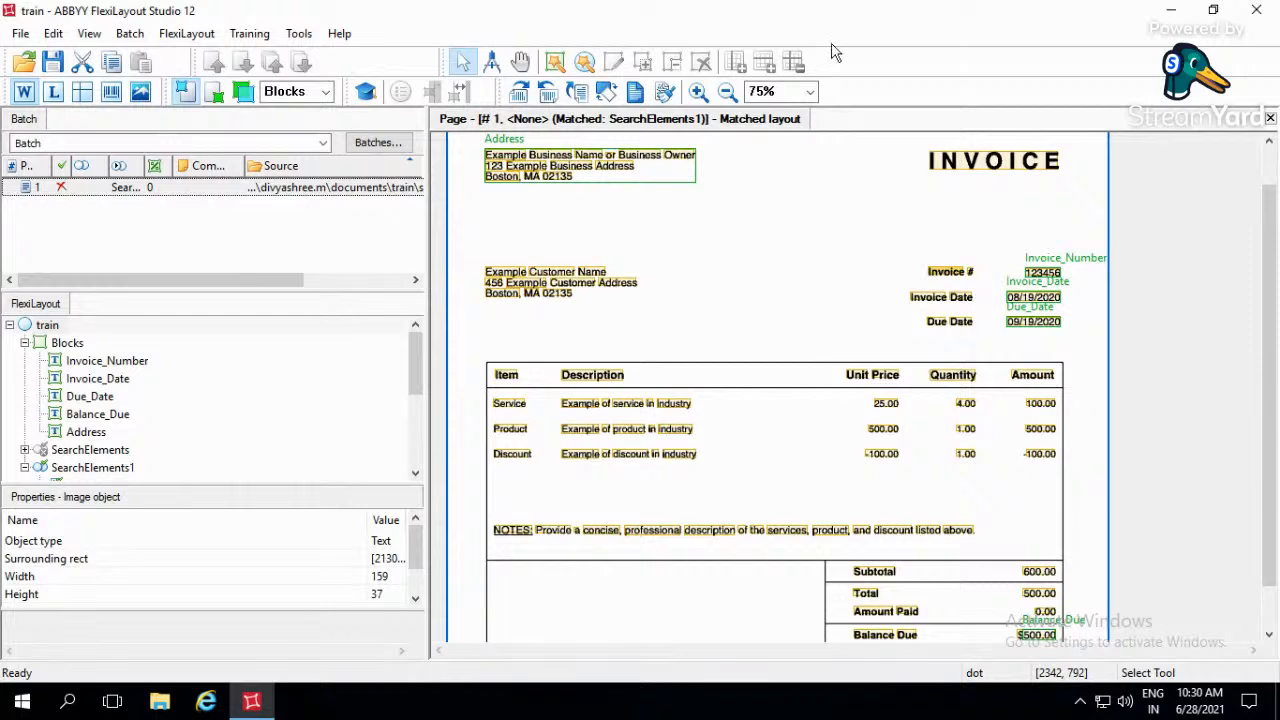
left_click(416, 474)
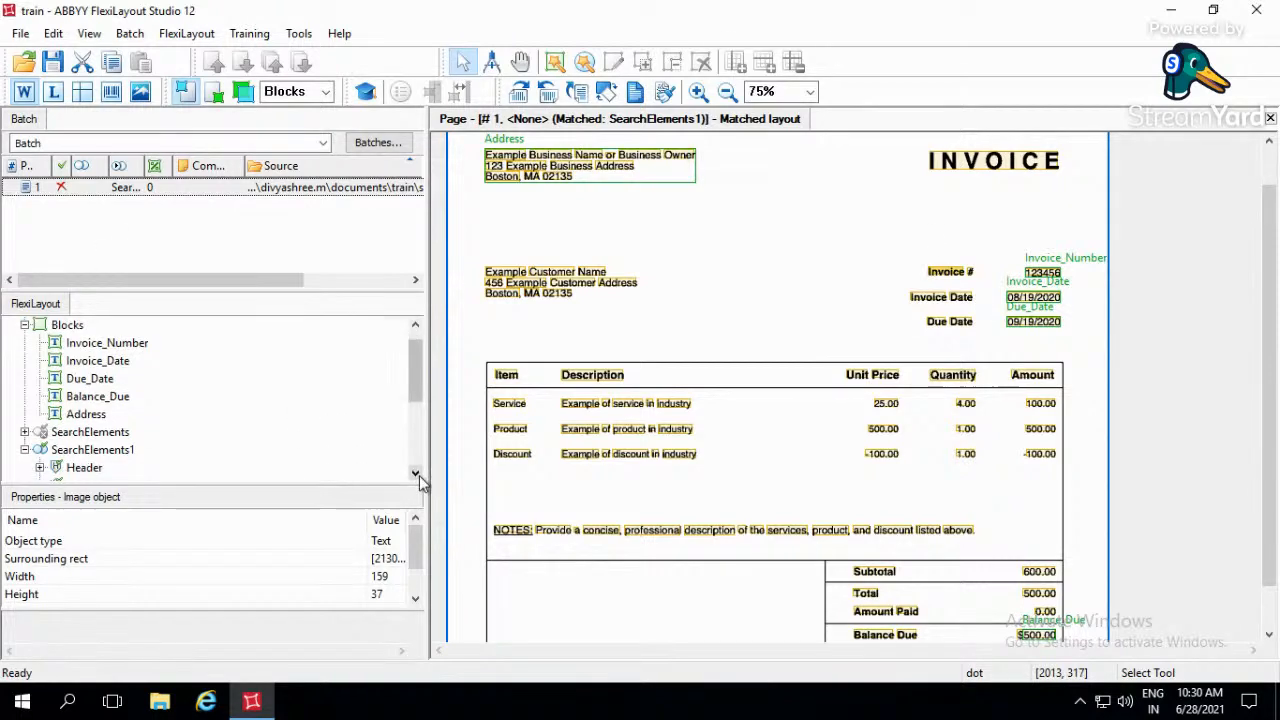
left_click(416, 474)
left_click(416, 474)
left_click(416, 474)
left_click(100, 451)
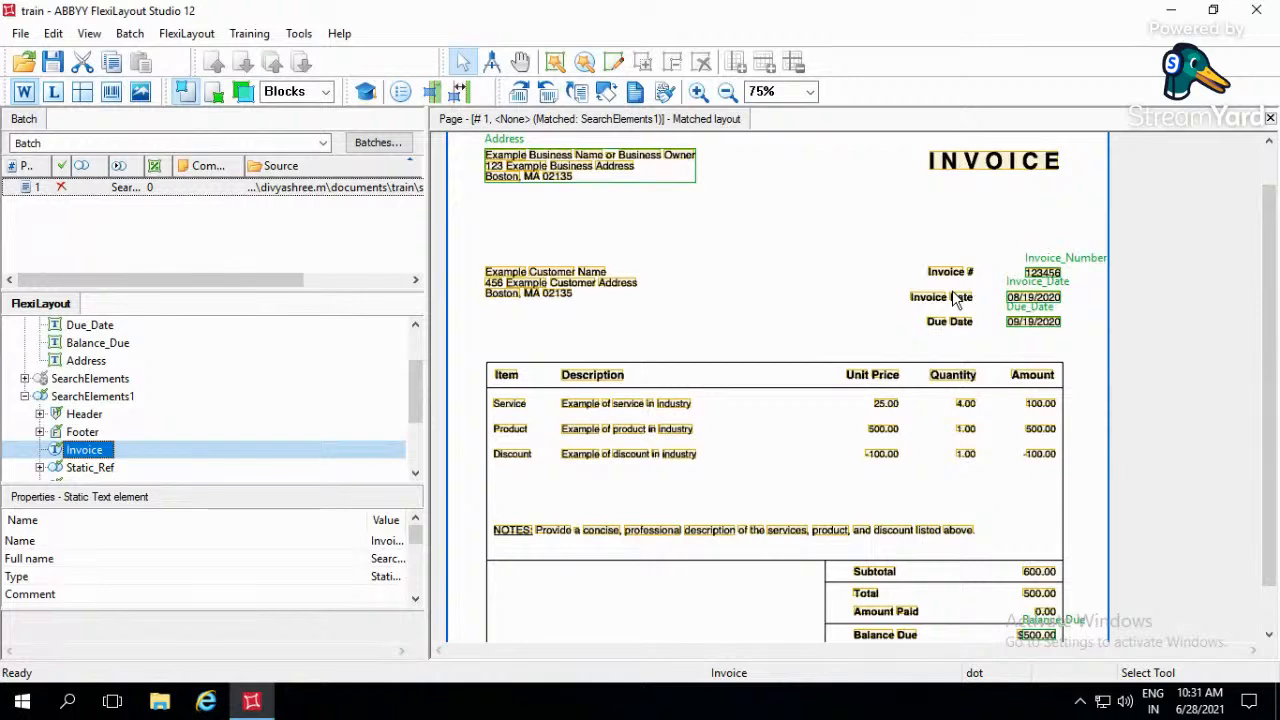
mouse_move(848, 9)
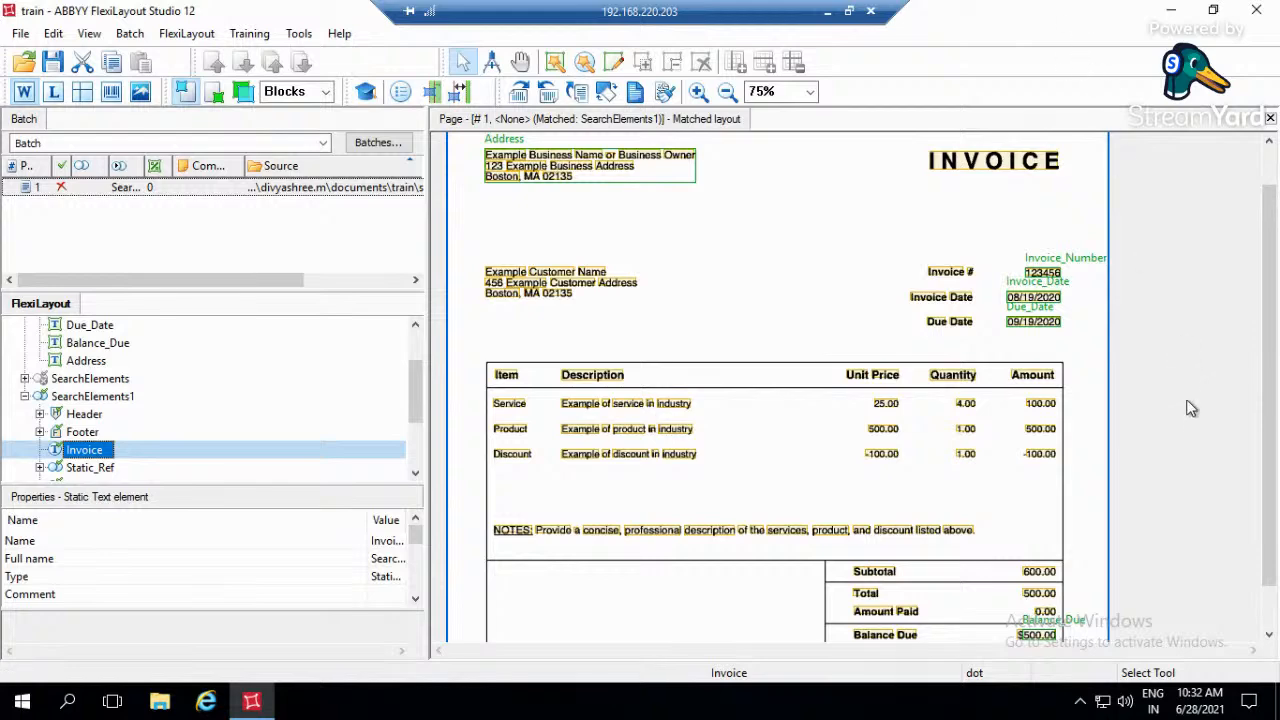
left_click(1103, 477)
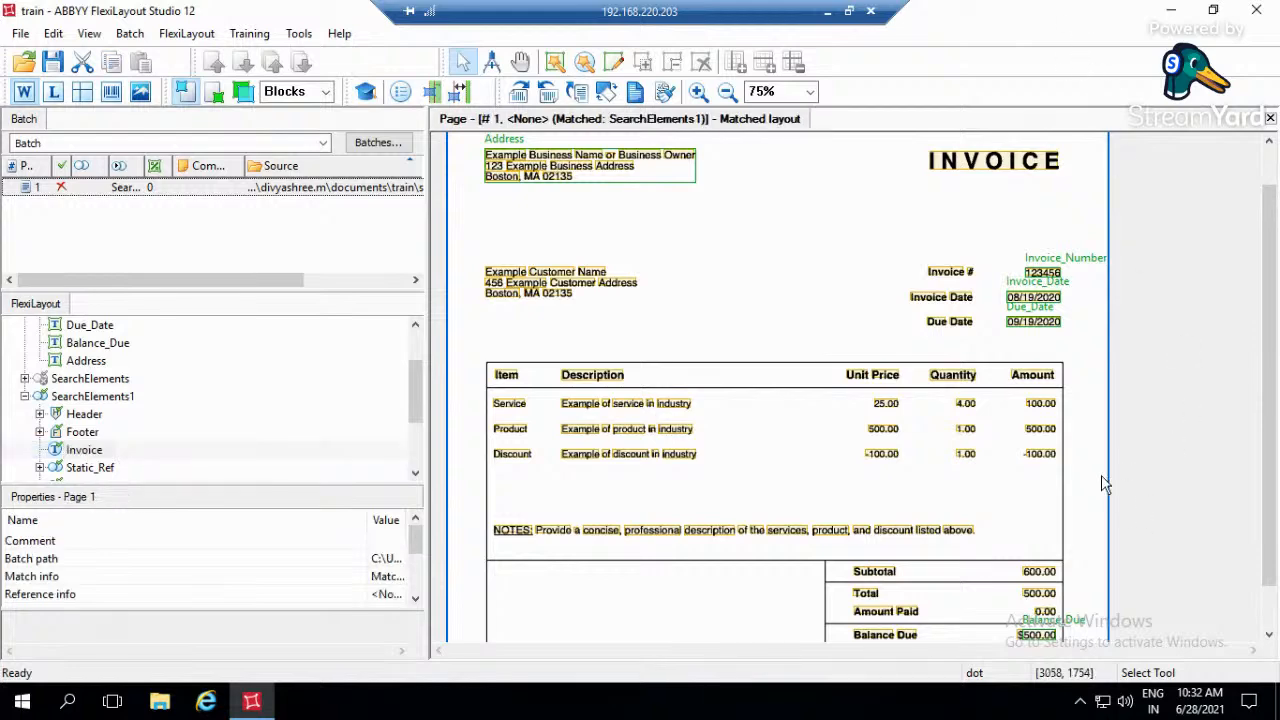
left_click(827, 12)
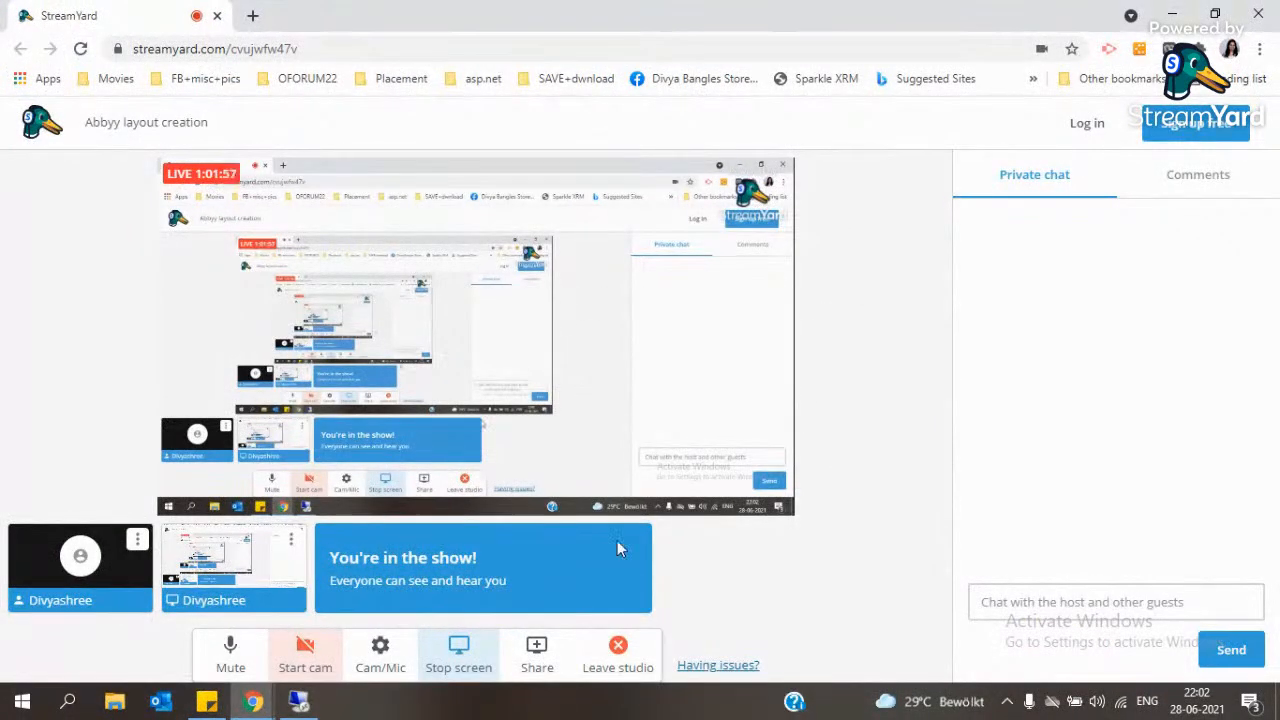
left_click(491, 660)
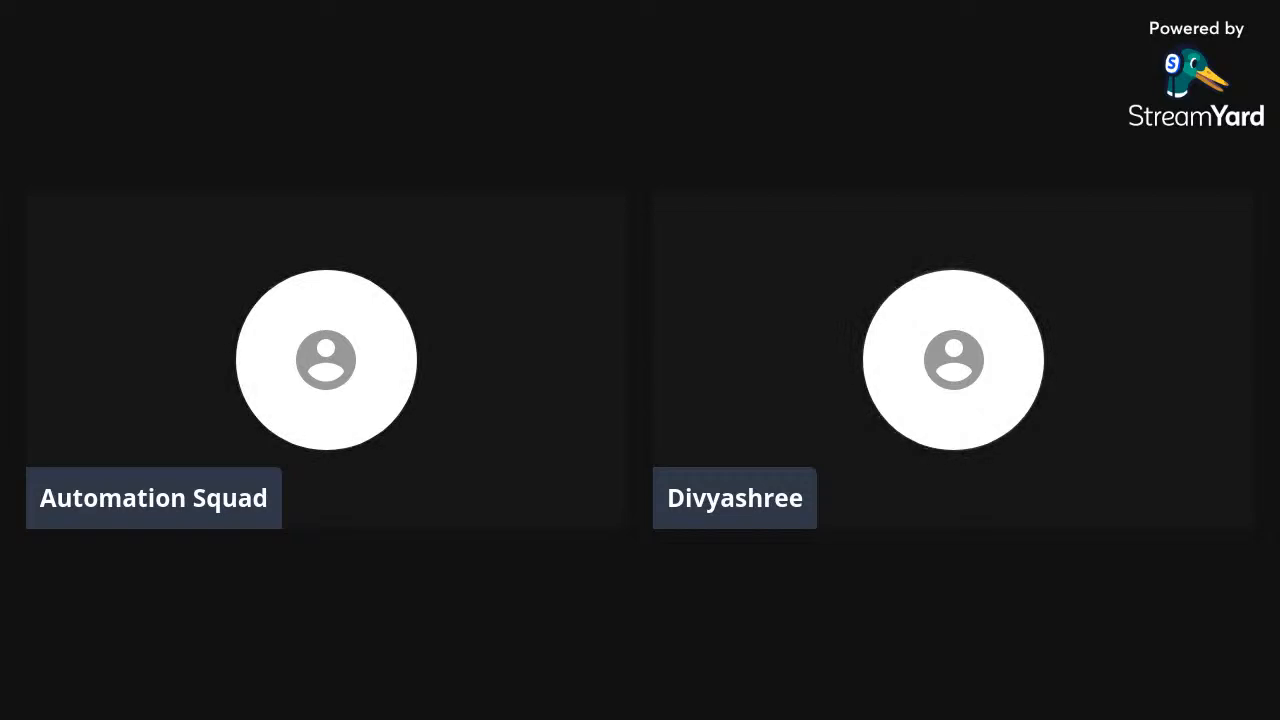